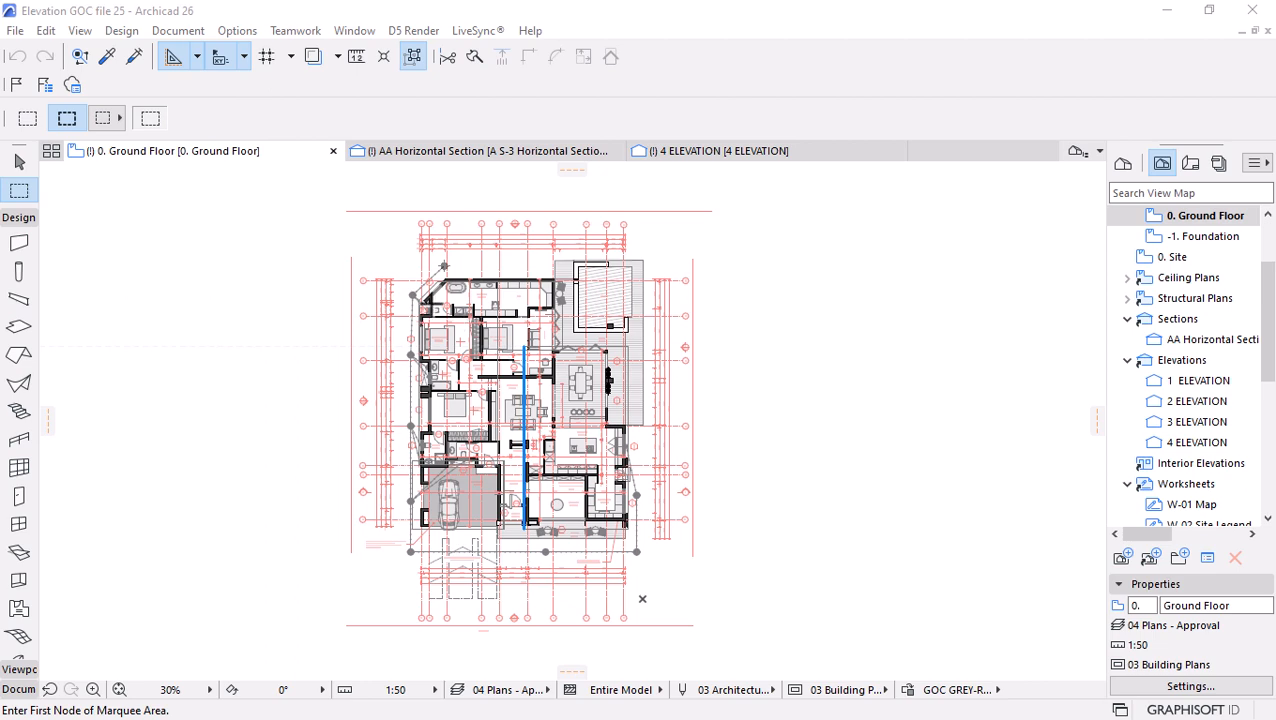
Enclose the entire ground floor plan in a rectangular marquee and show the marquee area in 3D.
{"action": "scroll", "coordinate": [430, 315], "scroll_direction": "down", "scroll_amount": 2}
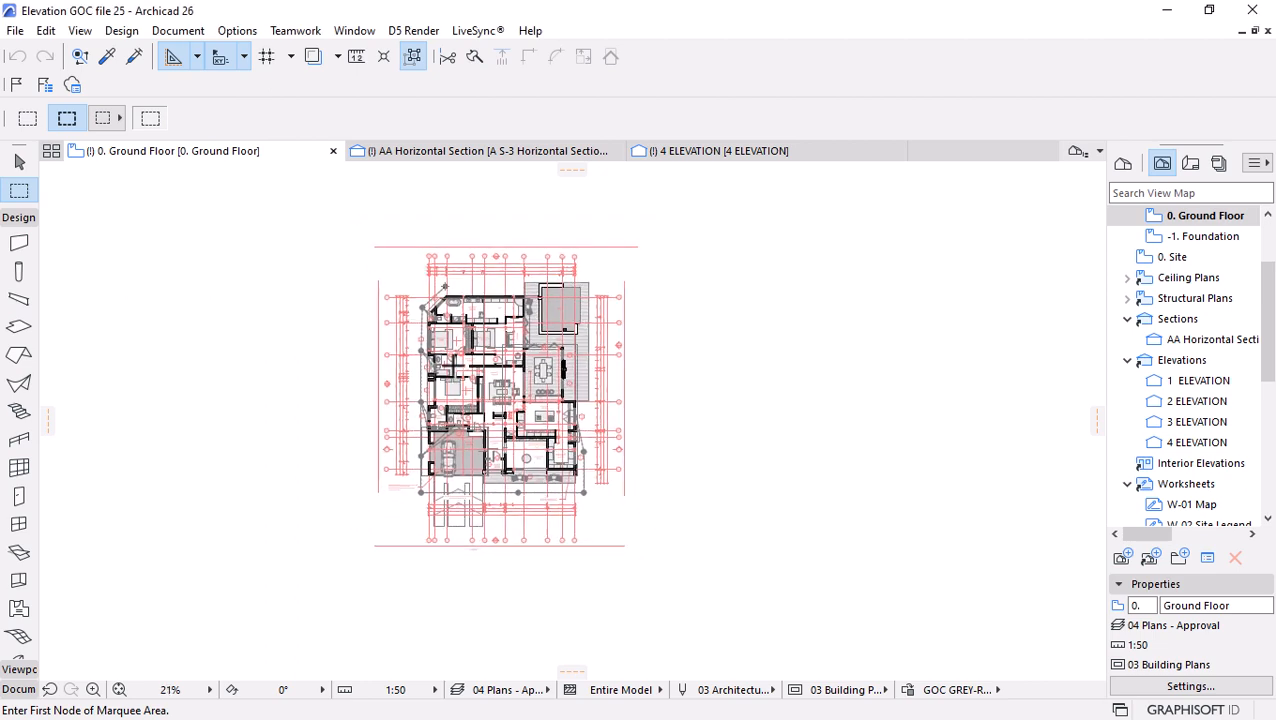
{"action": "left_click", "coordinate": [315, 212]}
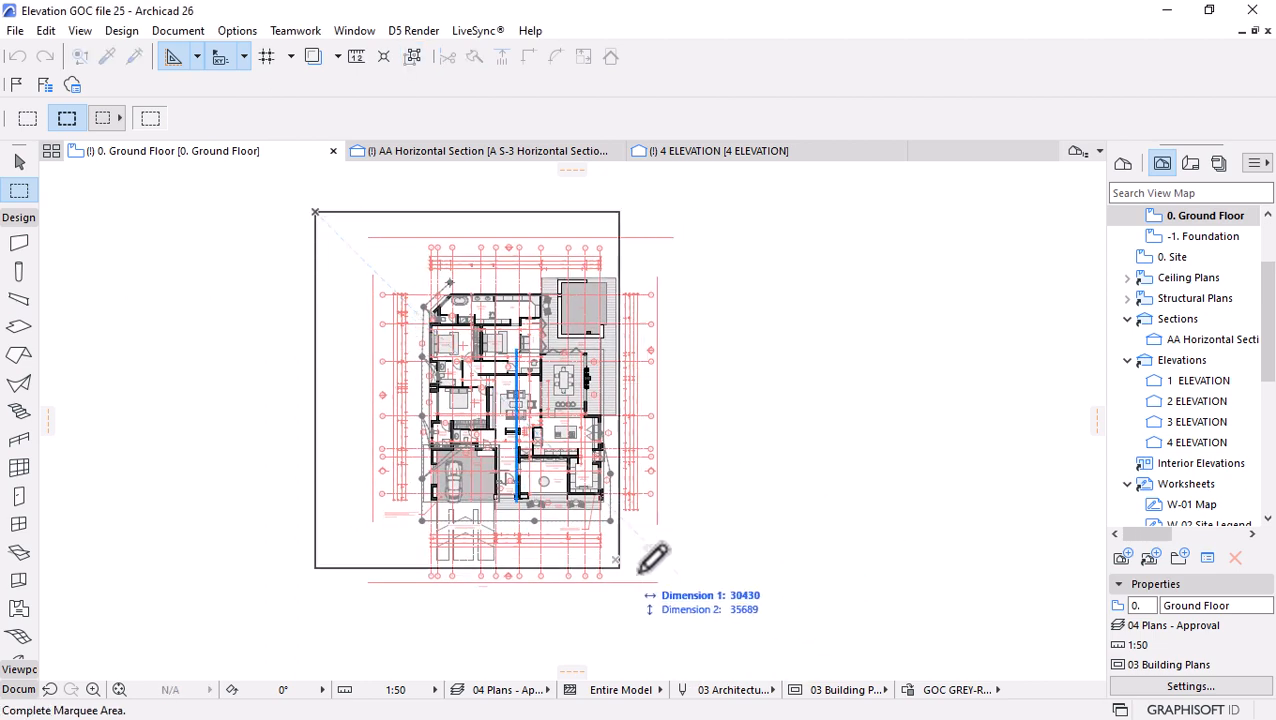
{"action": "left_click", "coordinate": [720, 617]}
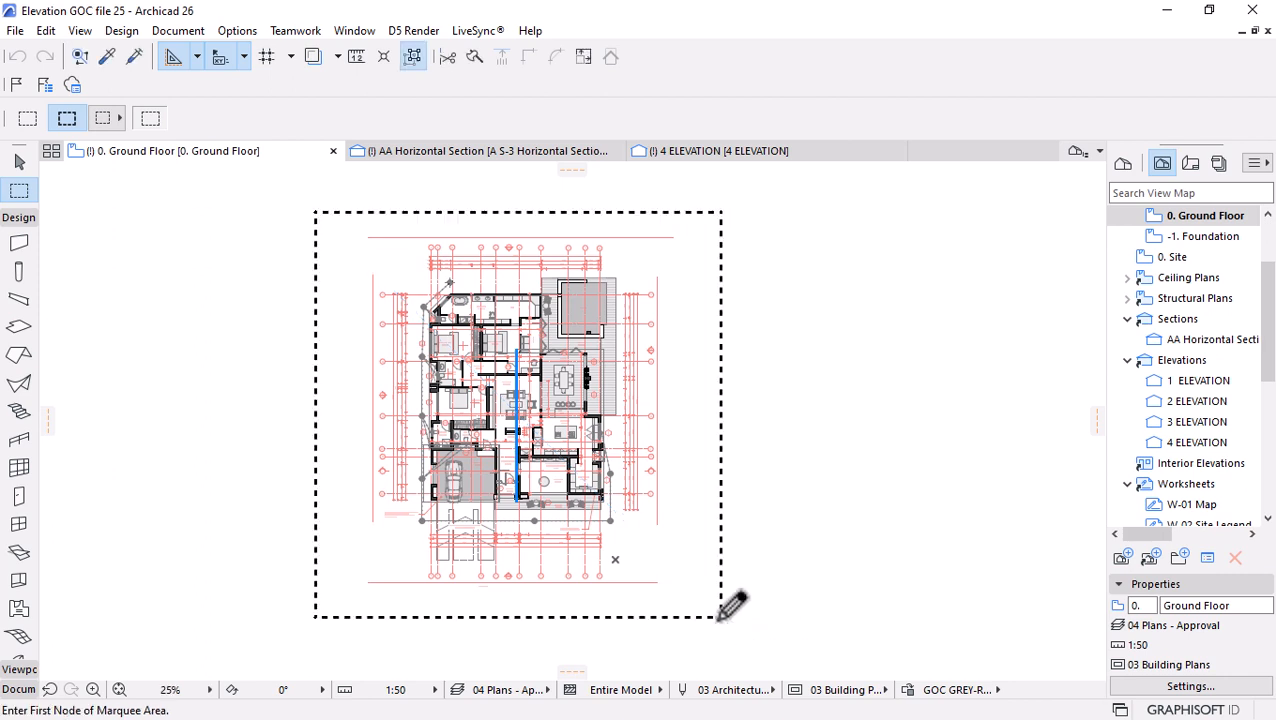
{"action": "right_click", "coordinate": [214, 232]}
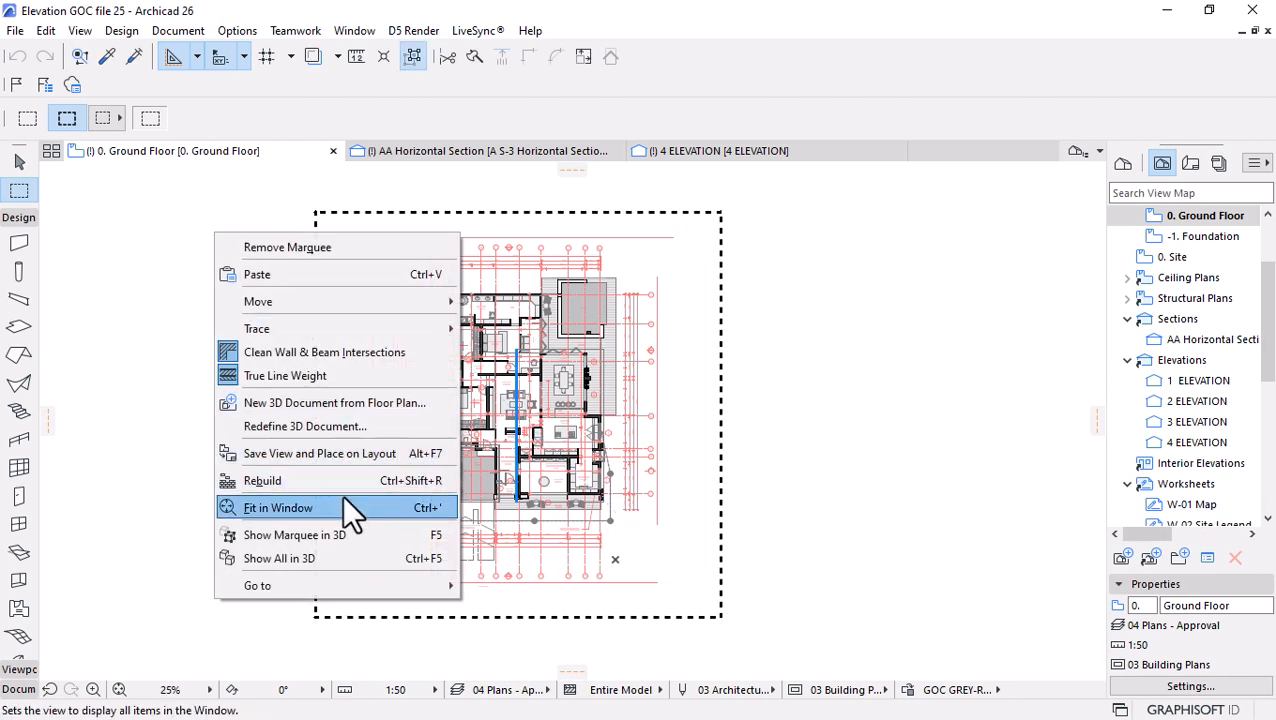
{"action": "left_click", "coordinate": [270, 534]}
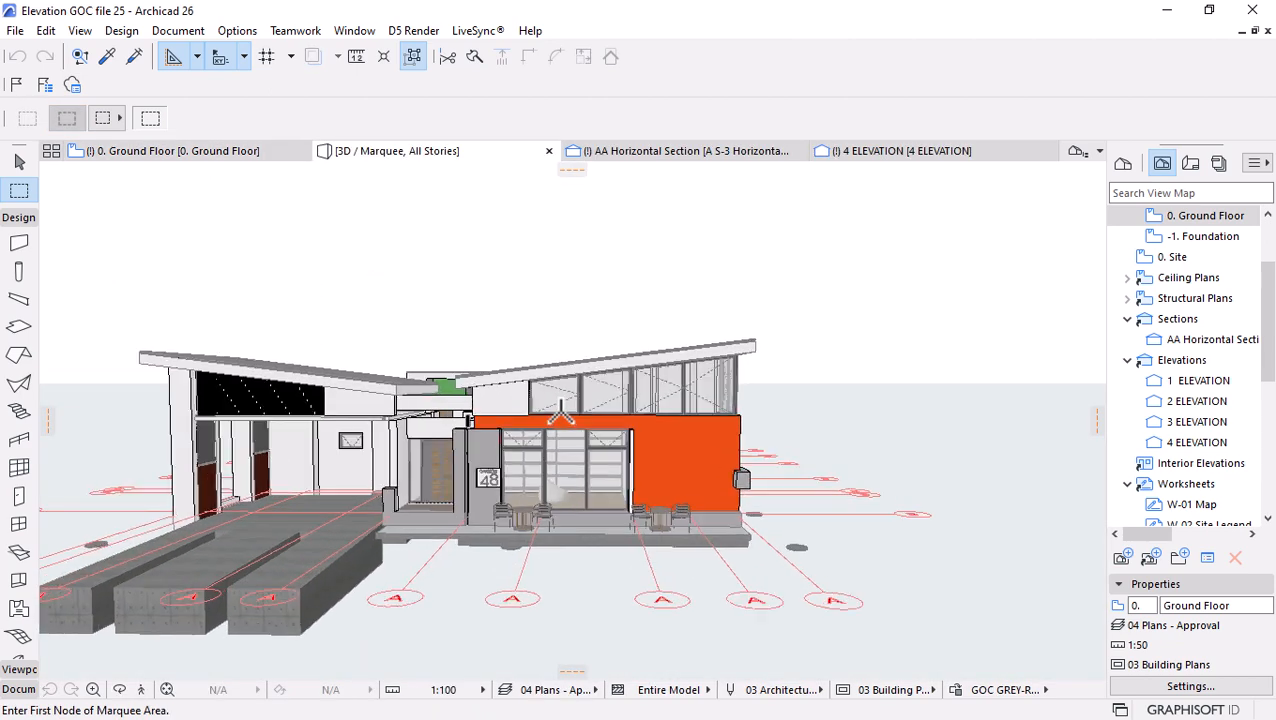
Apply the All layer combination to the 3D view of the house.
{"action": "middle_click_drag", "start_coordinate": [560, 415], "coordinate": [517, 507], "text": "shift"}
{"action": "scroll", "coordinate": [566, 439], "scroll_direction": "down", "scroll_amount": 4}
{"action": "middle_click_drag", "start_coordinate": [289, 457], "coordinate": [708, 481], "text": "shift"}
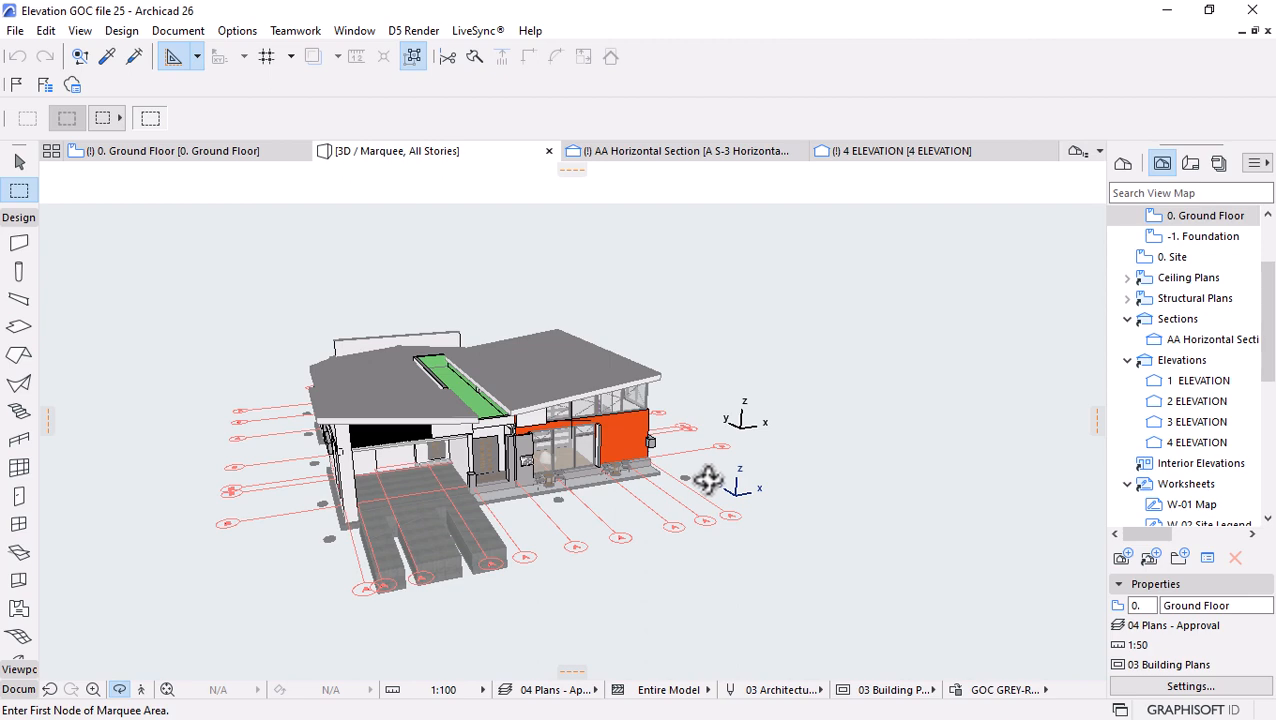
{"action": "key", "text": "ctrl+l"}
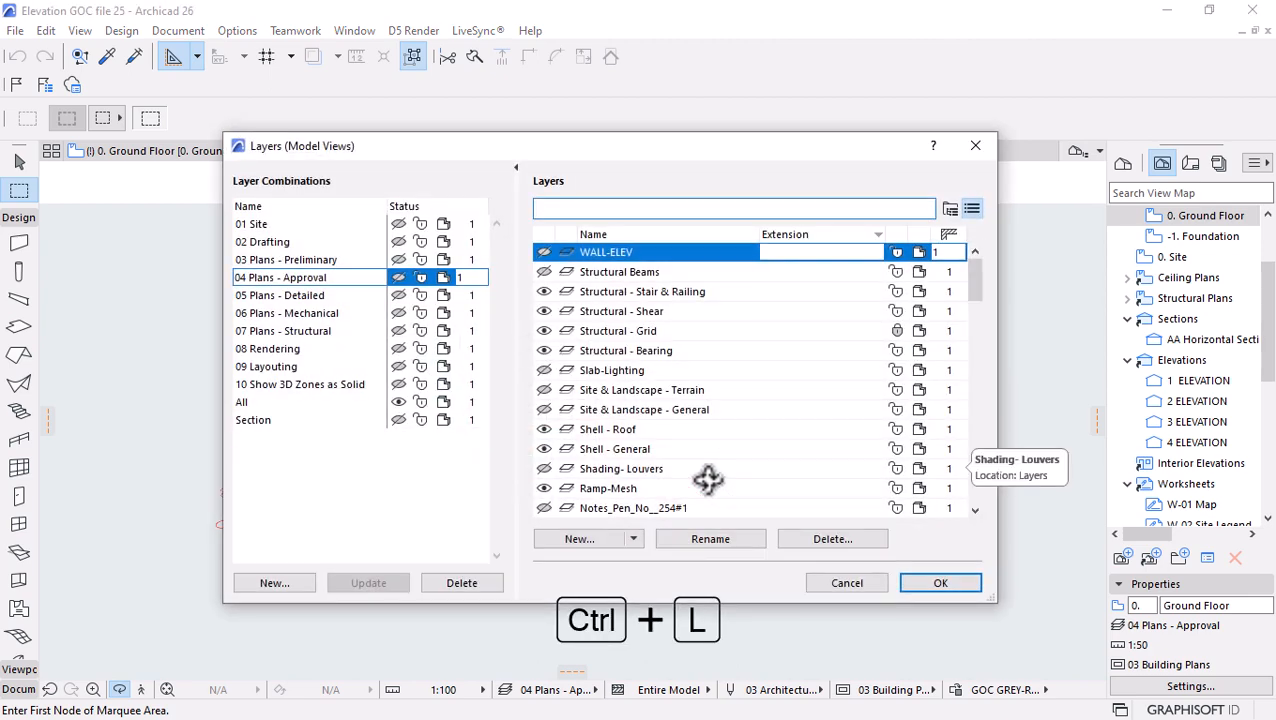
{"action": "left_click", "coordinate": [243, 402]}
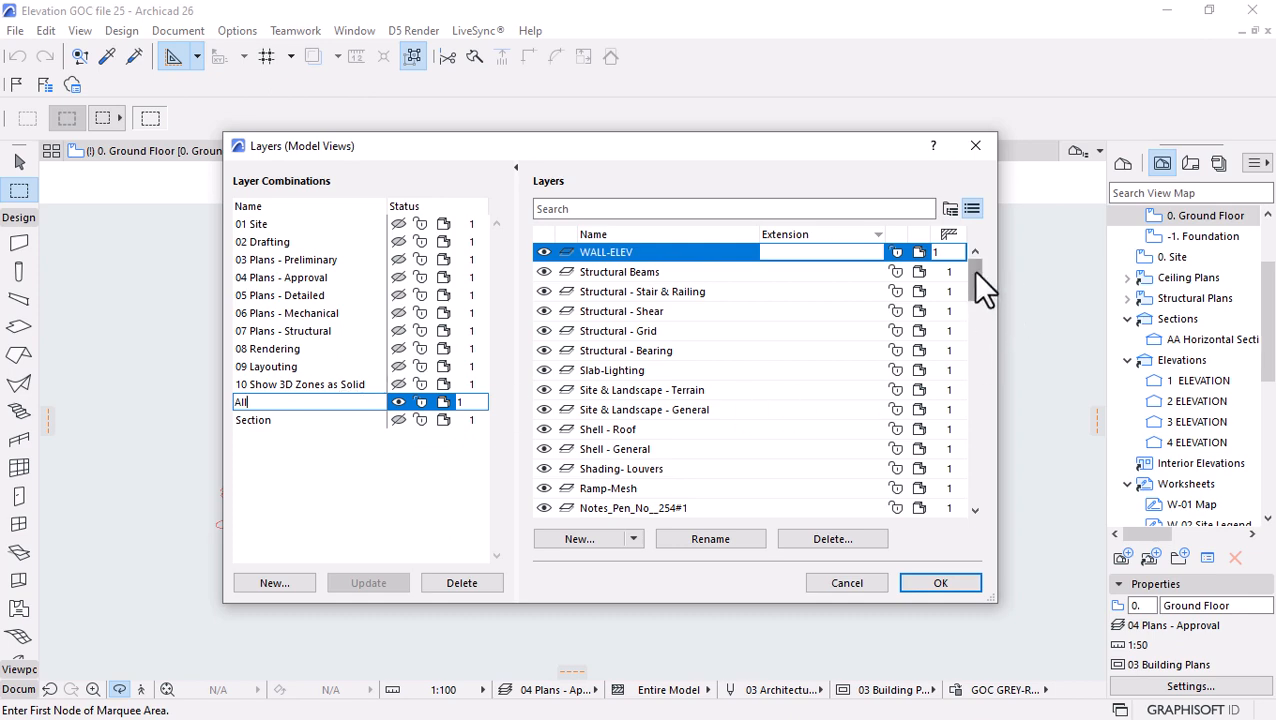
{"action": "left_click_drag", "start_coordinate": [972, 270], "coordinate": [960, 517]}
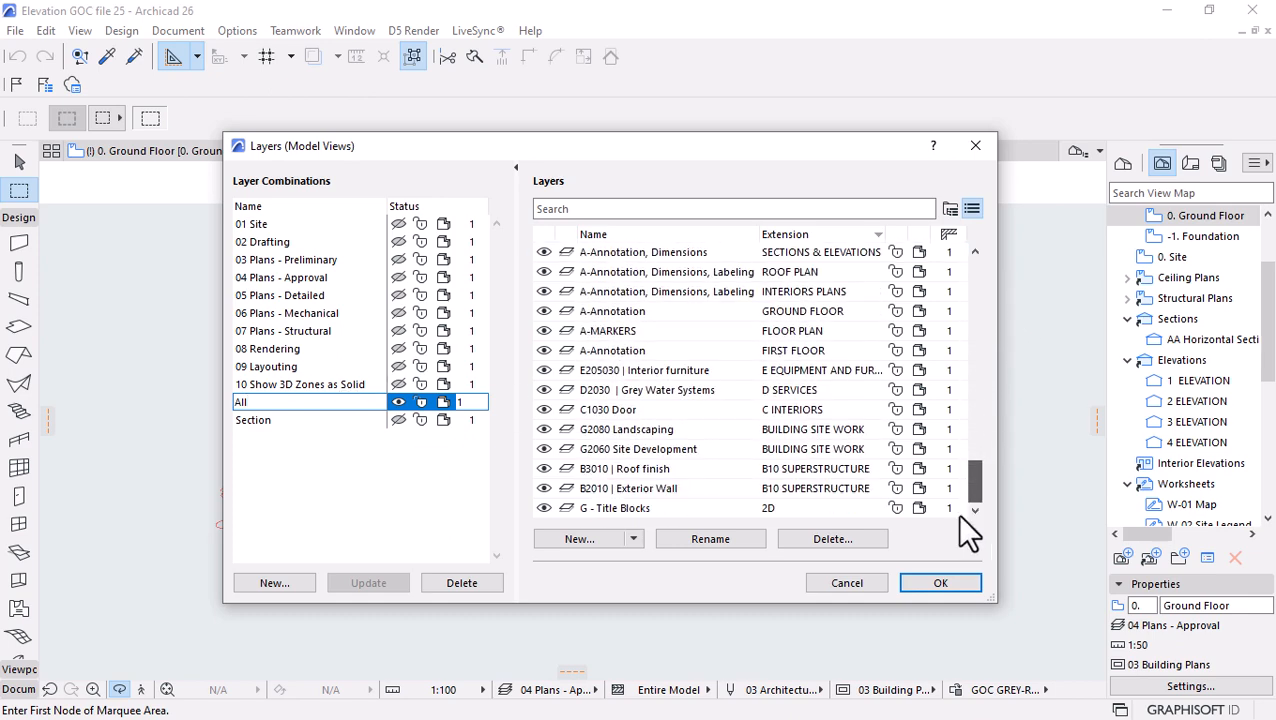
{"action": "left_click", "coordinate": [920, 582]}
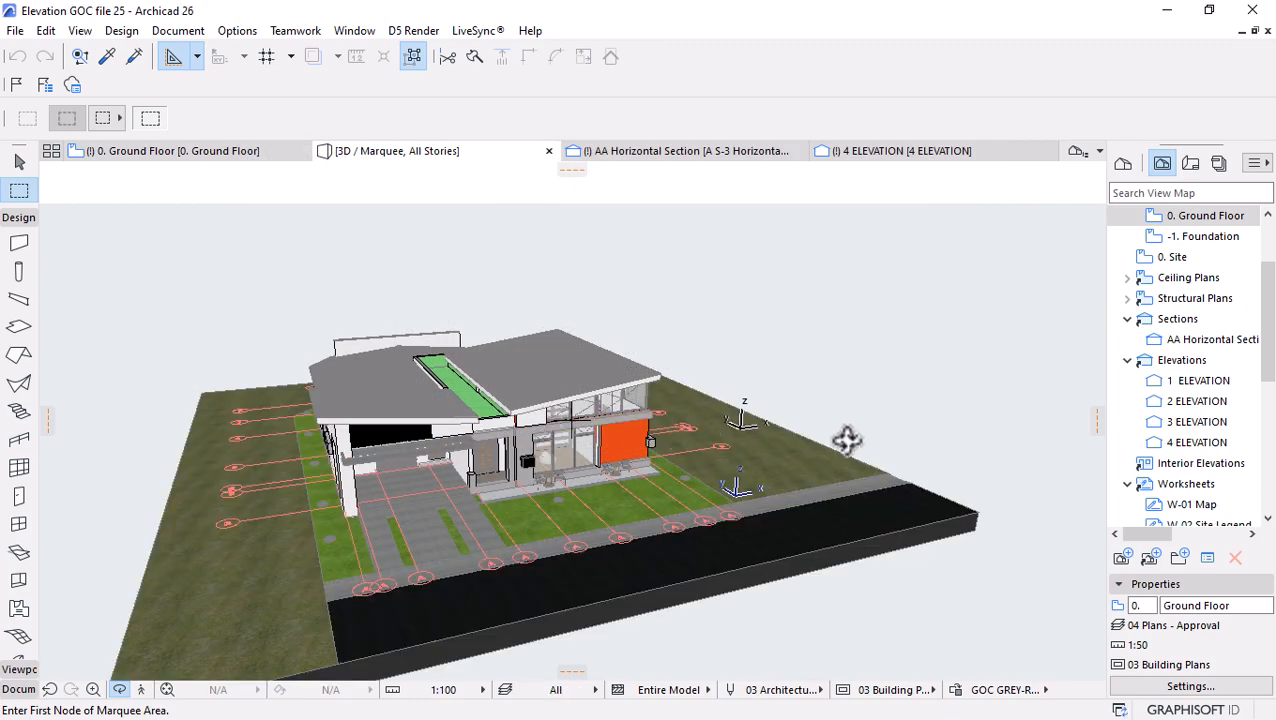
Examine the 3D house model from the front and both sides, including the entrance, carport, patio and butterfly roof.
{"action": "left_click_drag", "start_coordinate": [846, 441], "coordinate": [714, 390]}
{"action": "scroll", "coordinate": [816, 336], "scroll_direction": "up", "scroll_amount": 5}
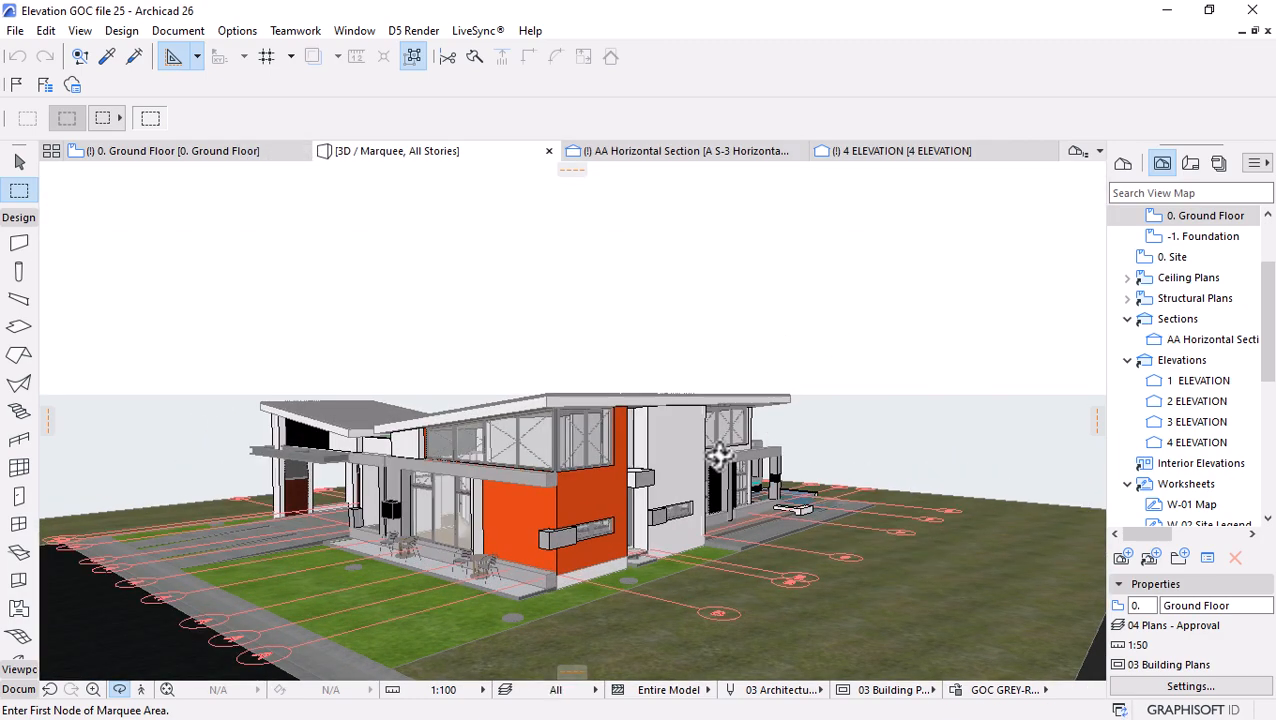
{"action": "mouse_move", "coordinate": [872, 481]}
{"action": "left_mouse_down"}
{"action": "mouse_move", "coordinate": [623, 533]}
{"action": "mouse_move", "coordinate": [456, 501]}
{"action": "mouse_move", "coordinate": [880, 501]}
{"action": "mouse_move", "coordinate": [890, 474]}
{"action": "left_mouse_up"}
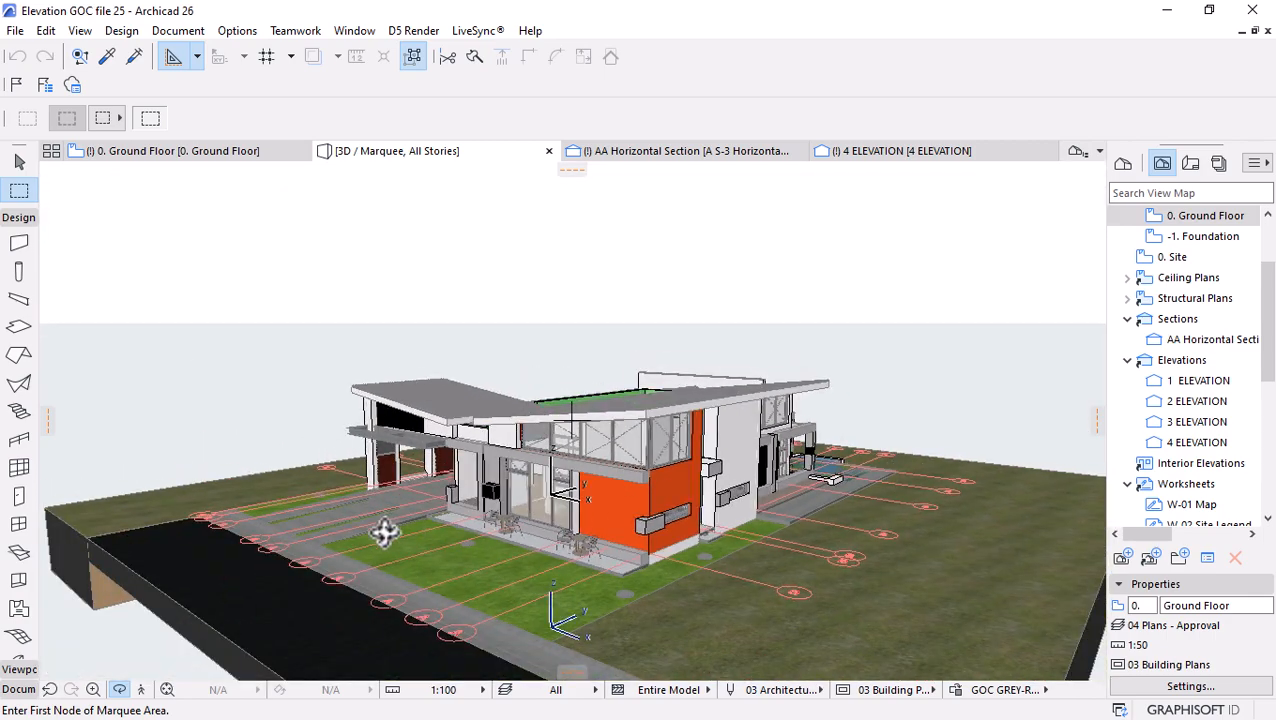
{"action": "left_click_drag", "start_coordinate": [384, 529], "coordinate": [848, 530]}
{"action": "scroll", "coordinate": [977, 367], "scroll_direction": "down", "scroll_amount": 2}
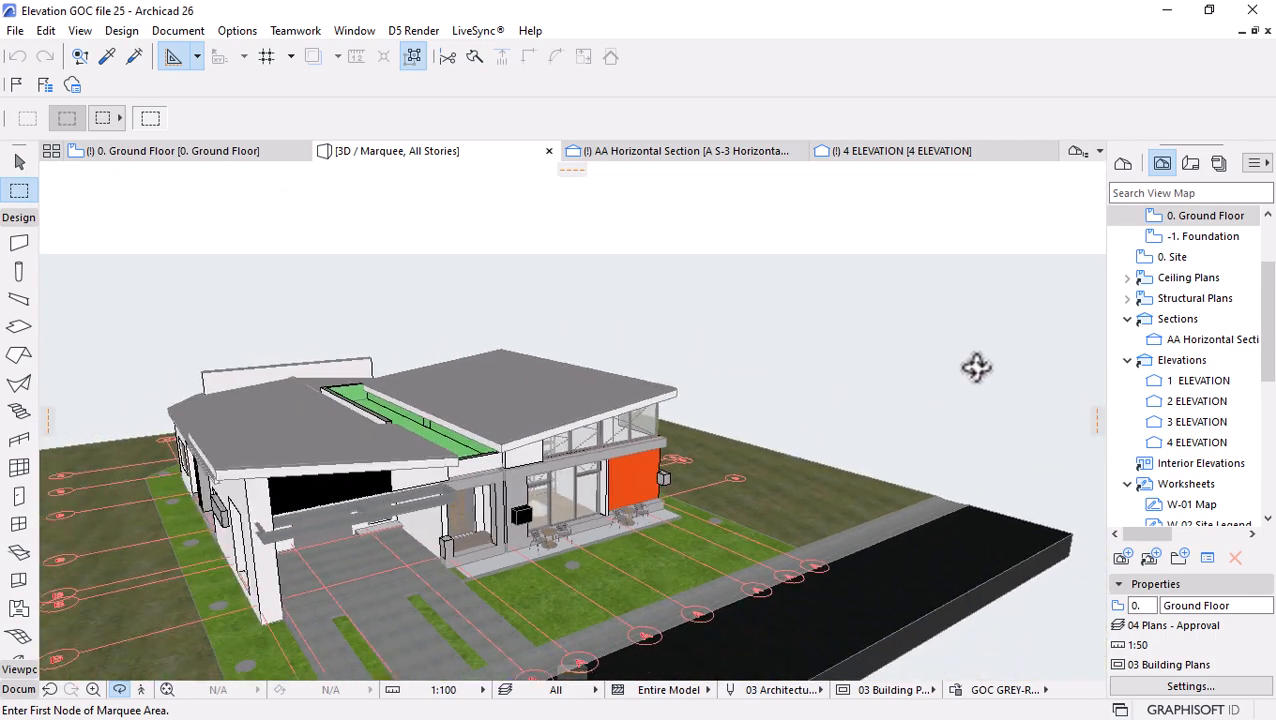
{"action": "left_click_drag", "start_coordinate": [355, 565], "coordinate": [140, 532]}
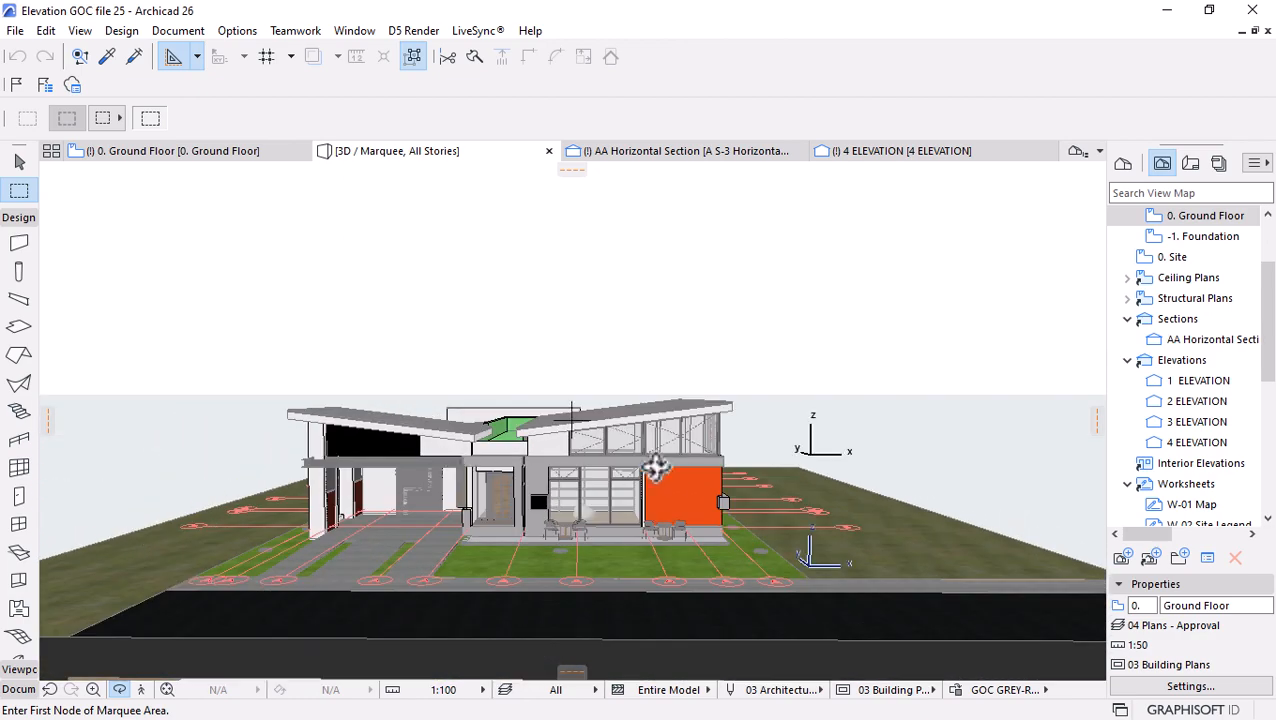
{"action": "scroll", "coordinate": [622, 470], "scroll_direction": "up", "scroll_amount": 2}
{"action": "scroll", "coordinate": [622, 470], "scroll_direction": "up", "scroll_amount": 2}
{"action": "scroll", "coordinate": [265, 569], "scroll_direction": "up", "scroll_amount": 2}
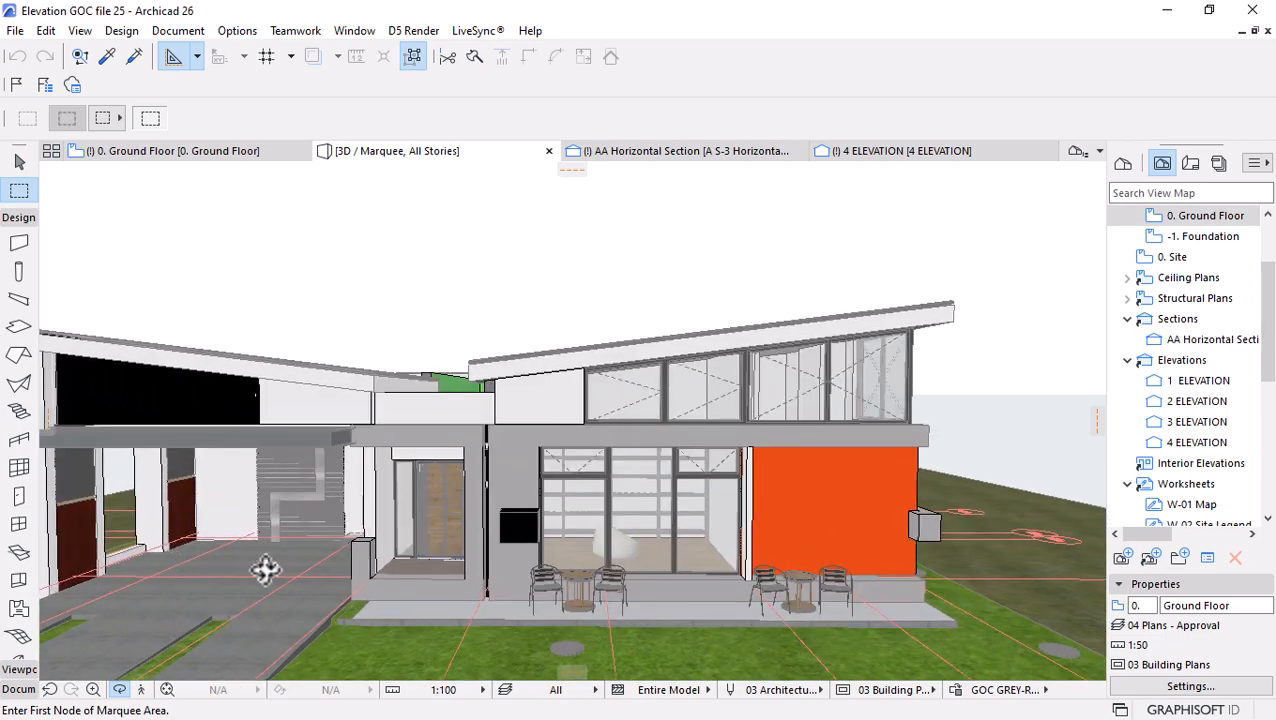
{"action": "scroll", "coordinate": [447, 581], "scroll_direction": "up", "scroll_amount": 3}
{"action": "scroll", "coordinate": [522, 562], "scroll_direction": "up", "scroll_amount": 2}
{"action": "mouse_move", "coordinate": [522, 562]}
{"action": "left_mouse_down"}
{"action": "mouse_move", "coordinate": [592, 566]}
{"action": "mouse_move", "coordinate": [541, 583]}
{"action": "mouse_move", "coordinate": [678, 578]}
{"action": "mouse_move", "coordinate": [538, 576]}
{"action": "left_mouse_up"}
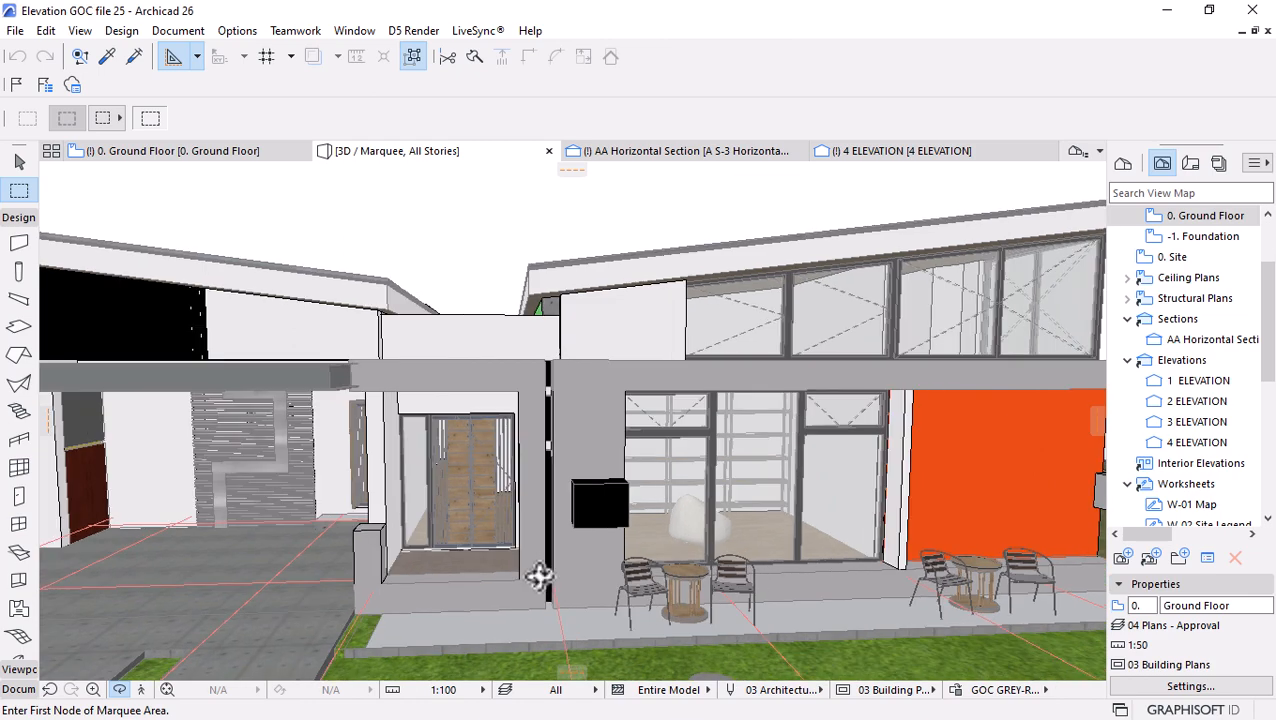
{"action": "scroll", "coordinate": [549, 425], "scroll_direction": "down", "scroll_amount": 6}
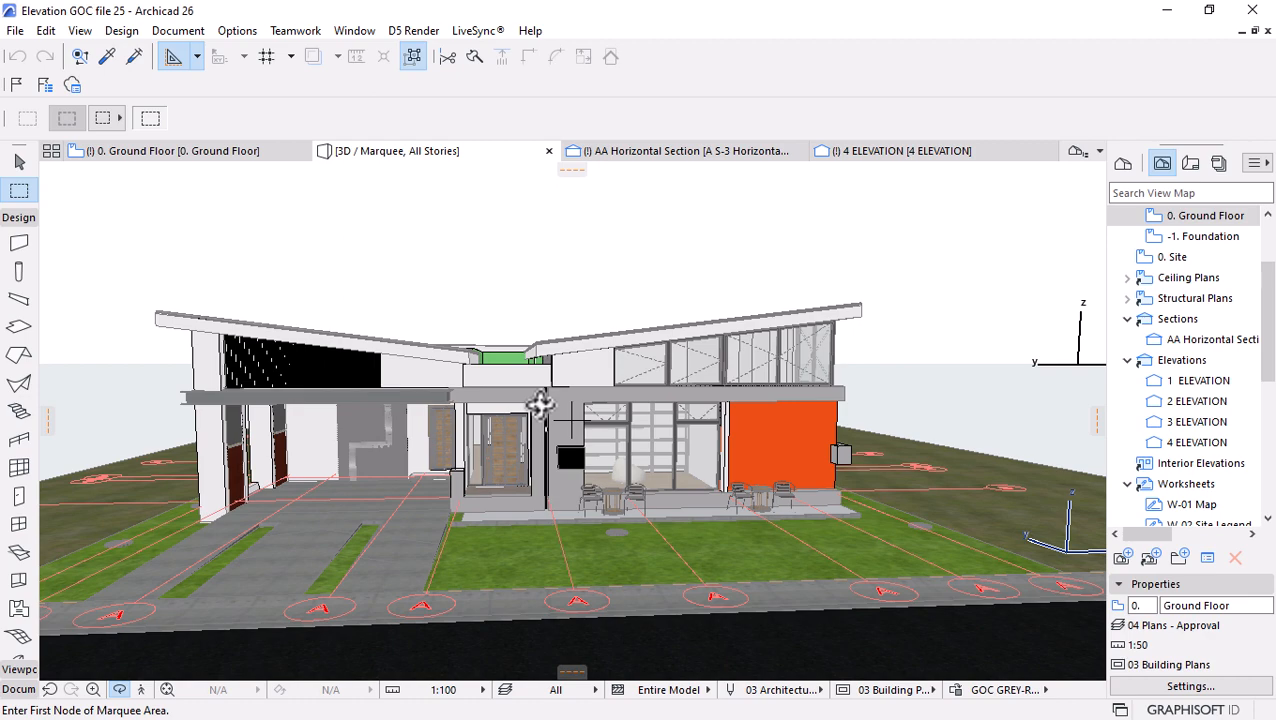
{"action": "left_click_drag", "start_coordinate": [464, 450], "coordinate": [402, 441]}
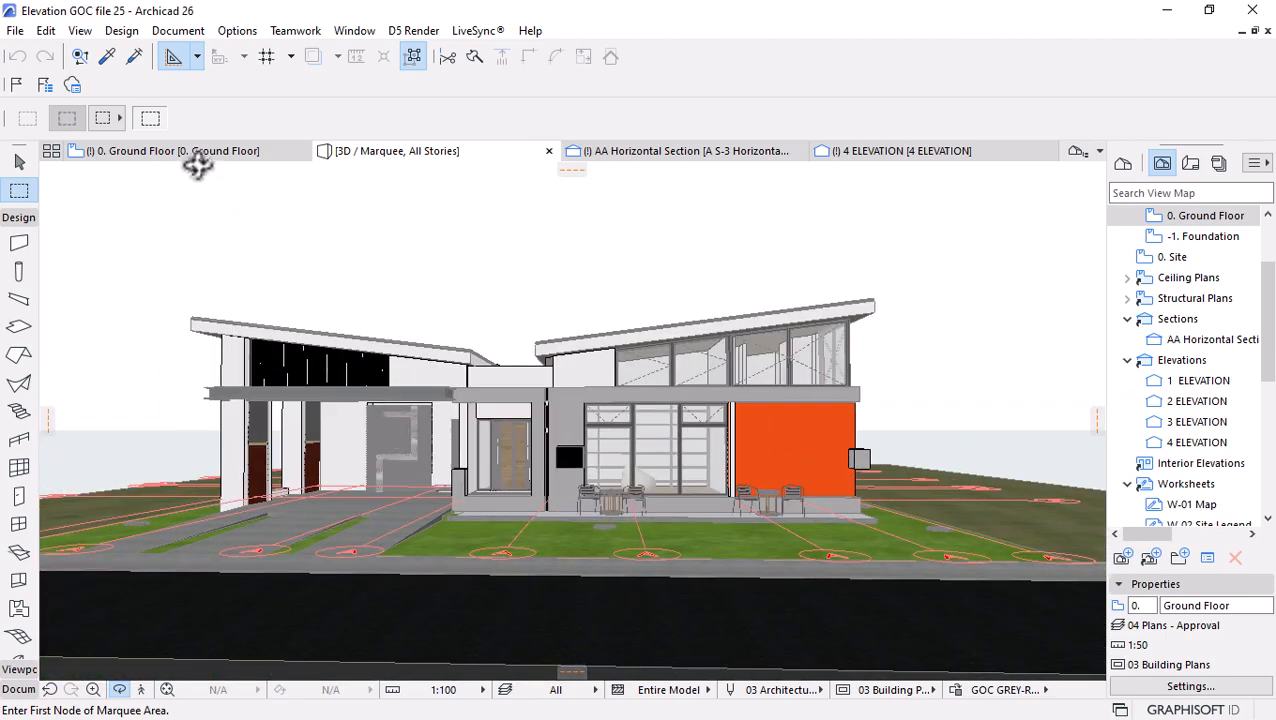
Select the elevation 1 marker beside the road on the Ground Floor plan and open the 1 ELEVATION view.
{"action": "left_click", "coordinate": [177, 150]}
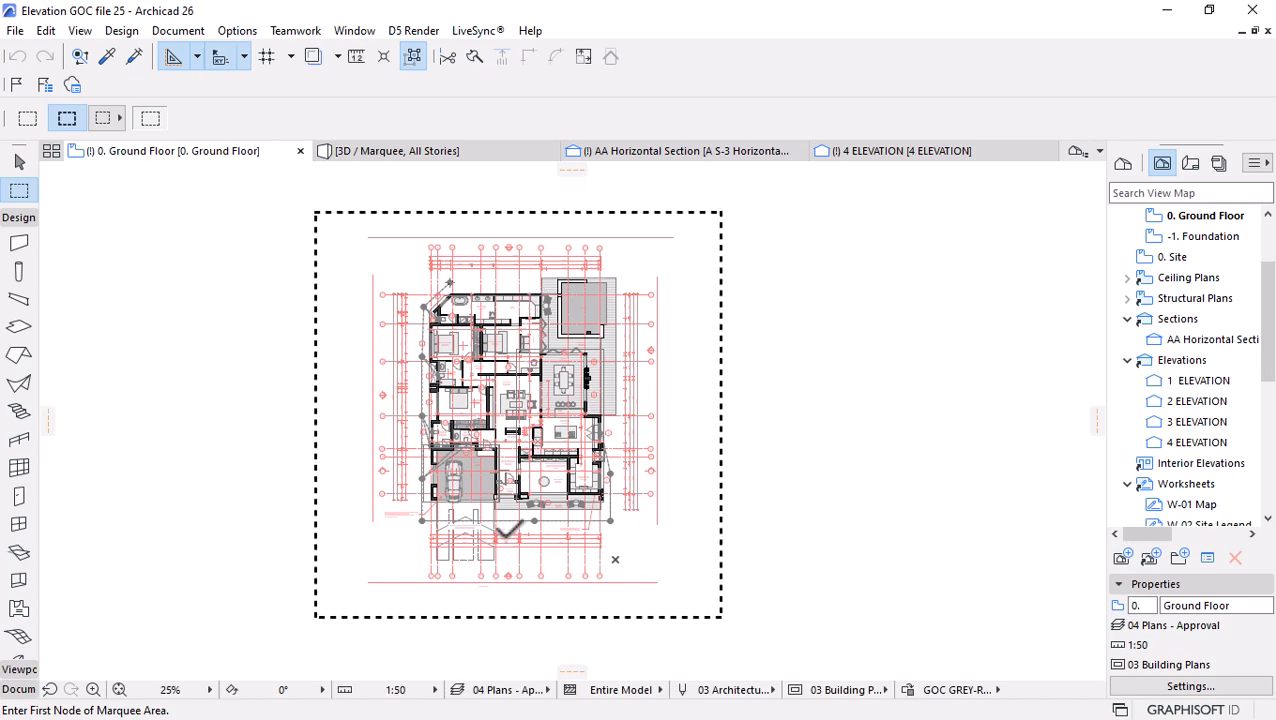
{"action": "scroll", "coordinate": [481, 615], "scroll_direction": "up", "scroll_amount": 8}
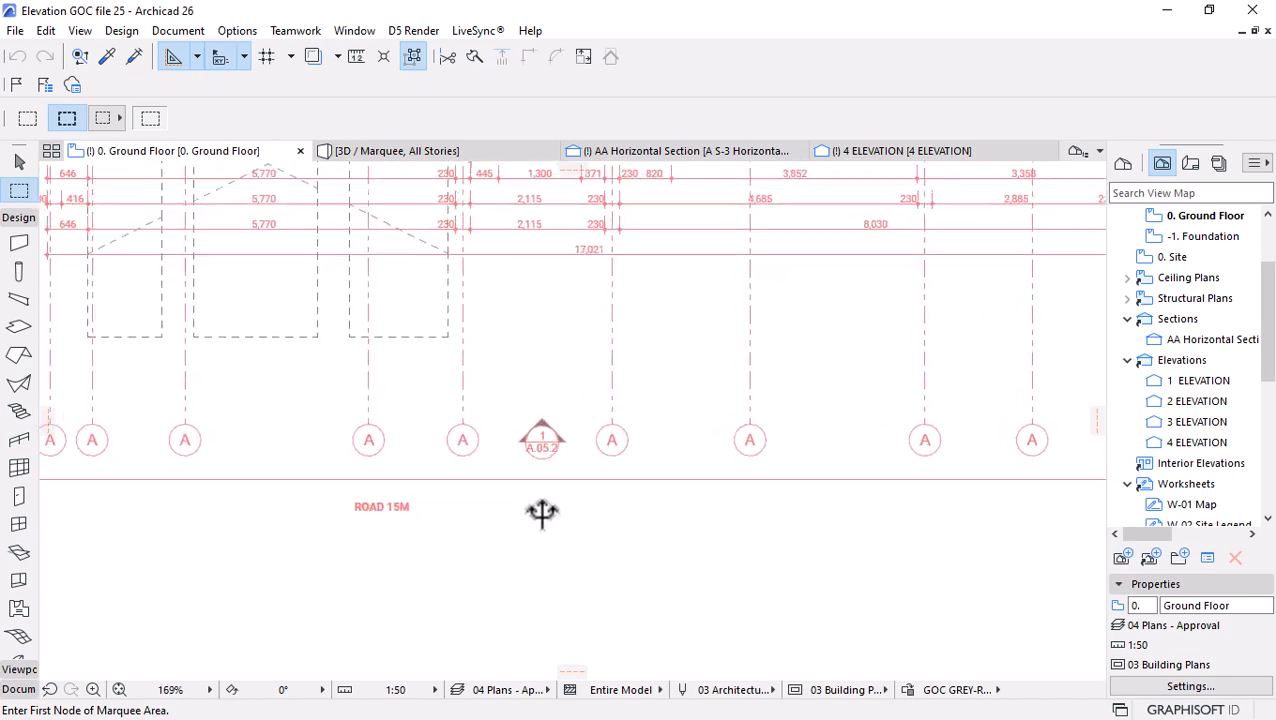
{"action": "scroll", "coordinate": [542, 512], "scroll_direction": "up", "scroll_amount": 2}
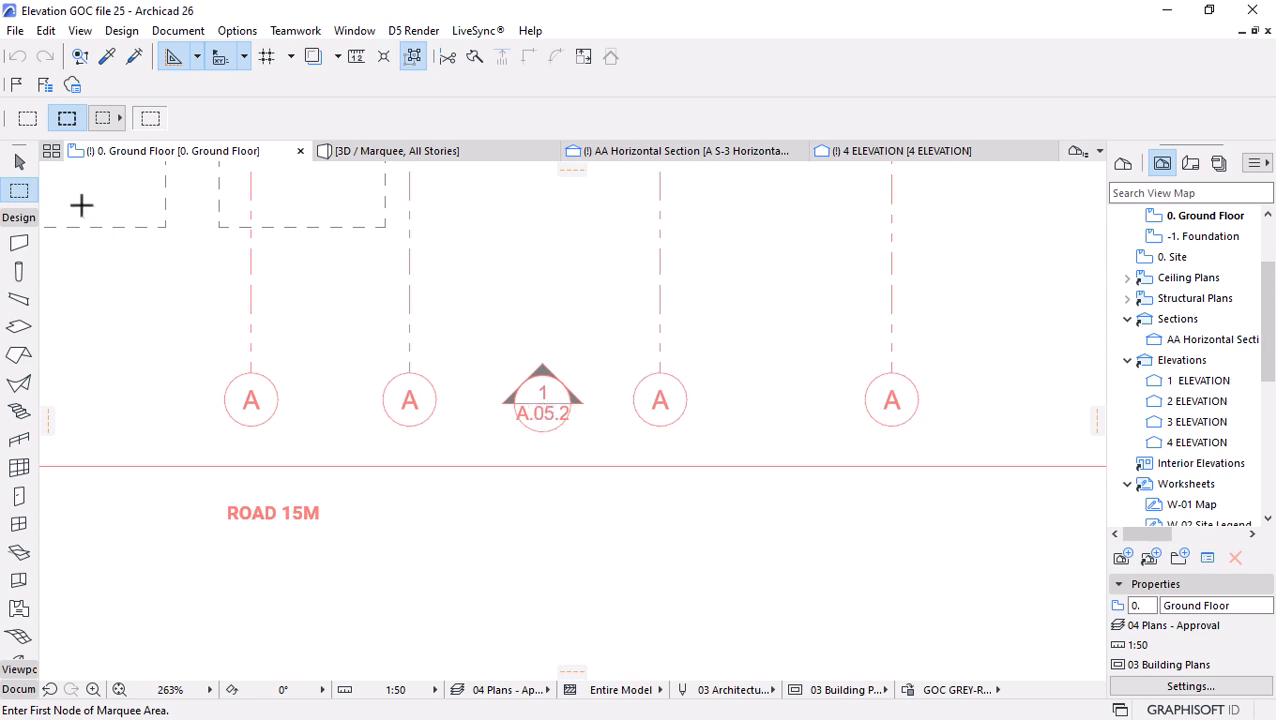
{"action": "left_click", "coordinate": [19, 162]}
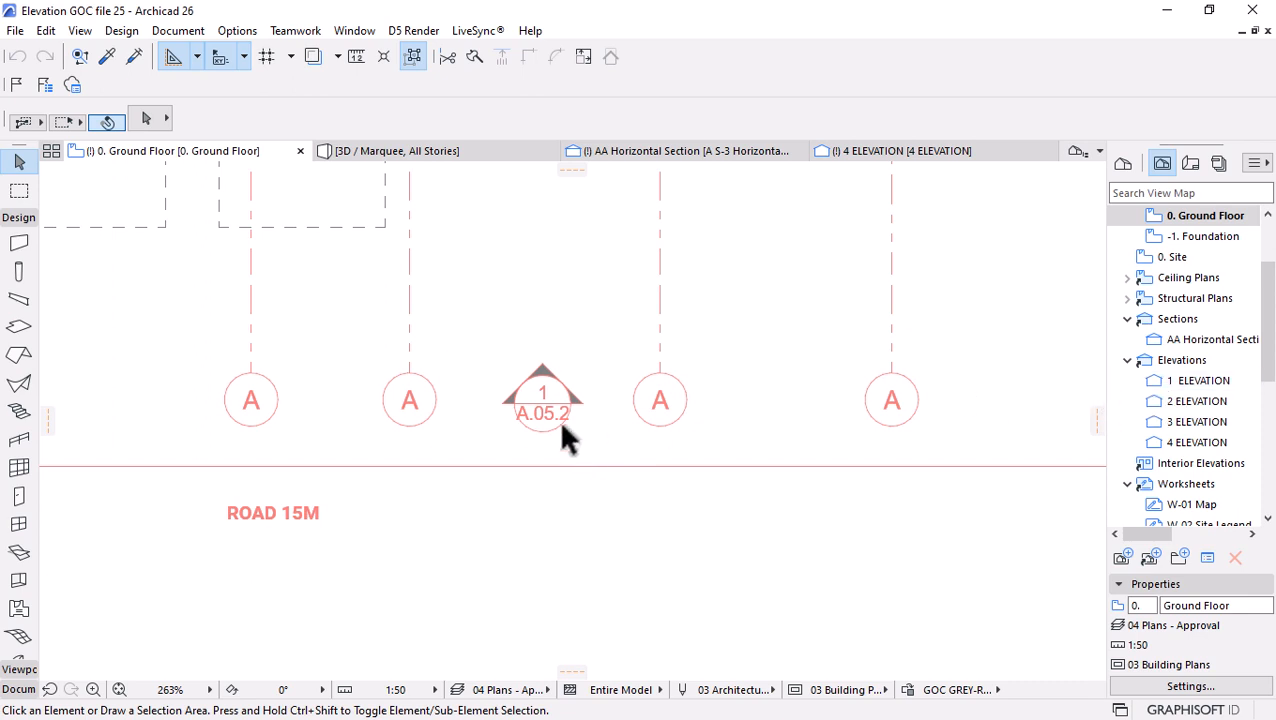
{"action": "scroll", "coordinate": [560, 437], "scroll_direction": "up", "scroll_amount": 5}
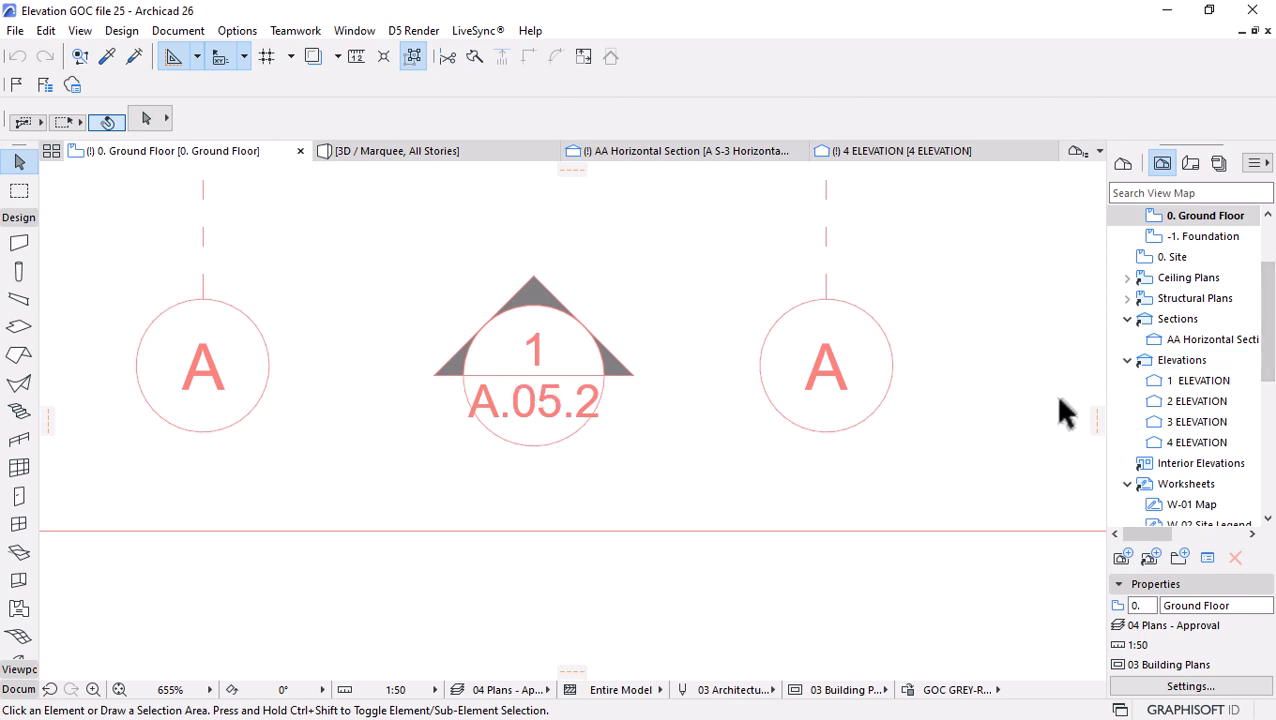
{"action": "left_click", "coordinate": [533, 370]}
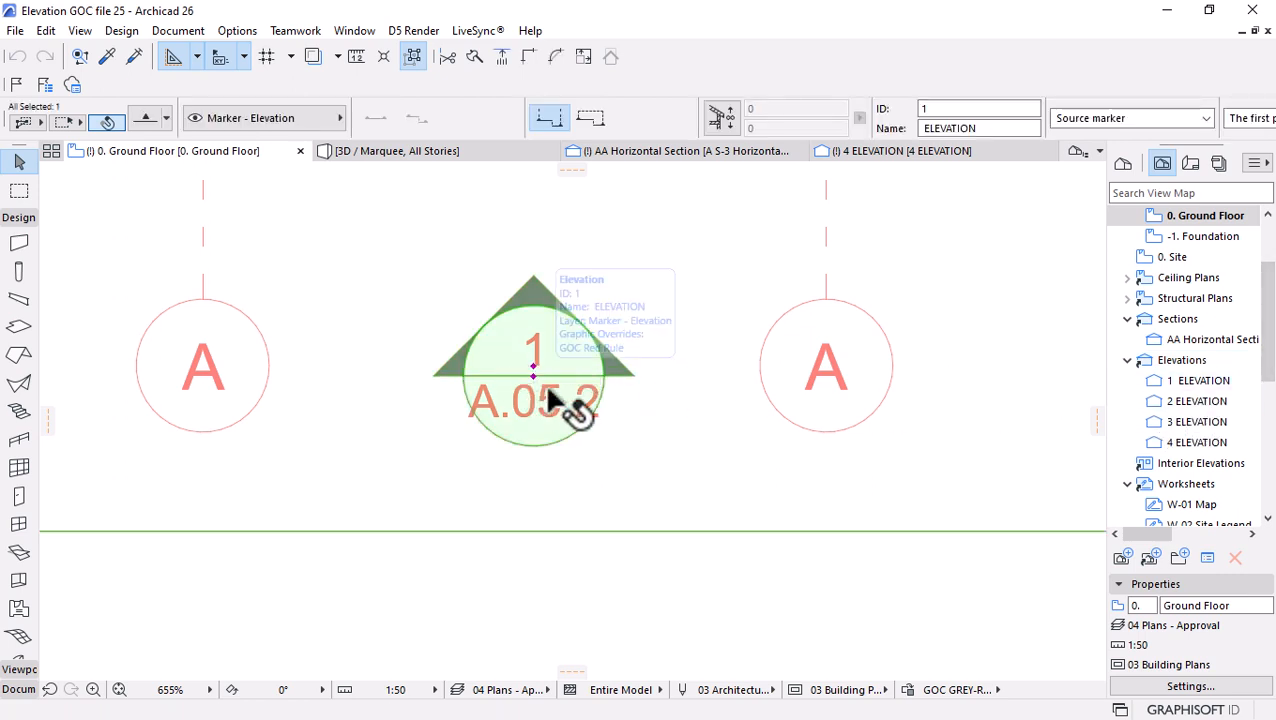
{"action": "right_click", "coordinate": [549, 367]}
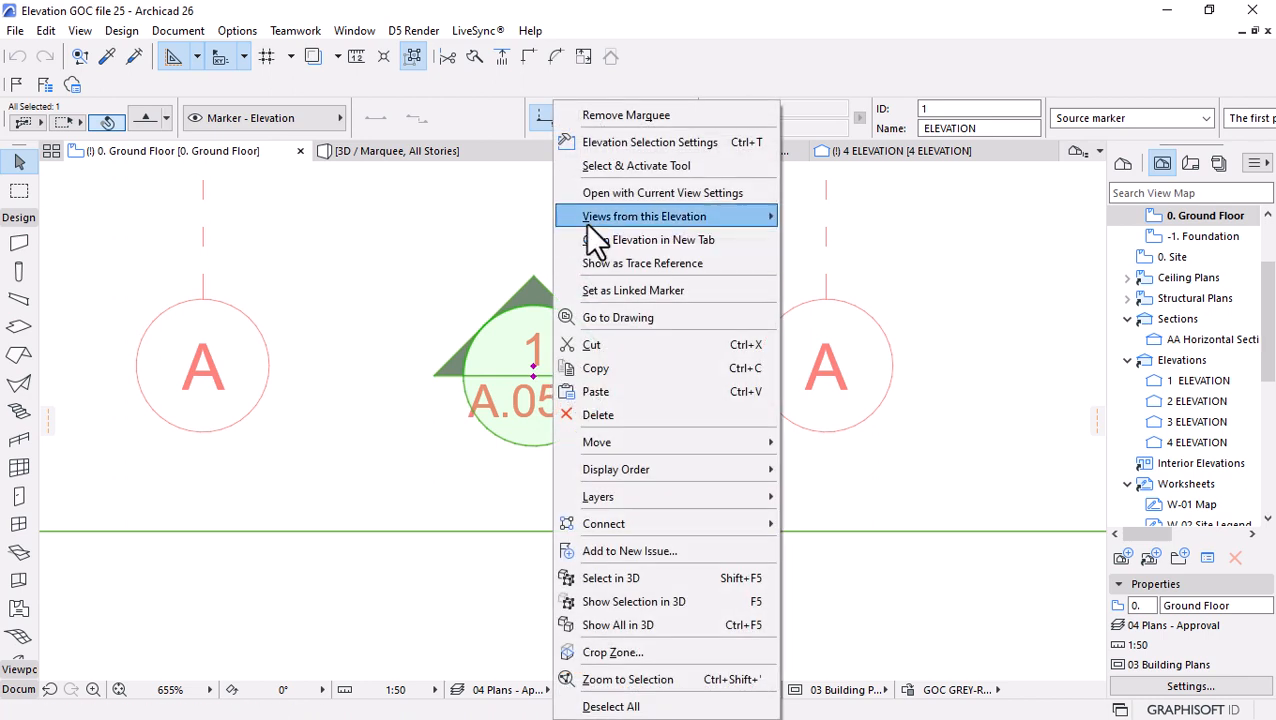
{"action": "left_click", "coordinate": [1193, 383]}
{"action": "double_click", "coordinate": [1193, 383]}
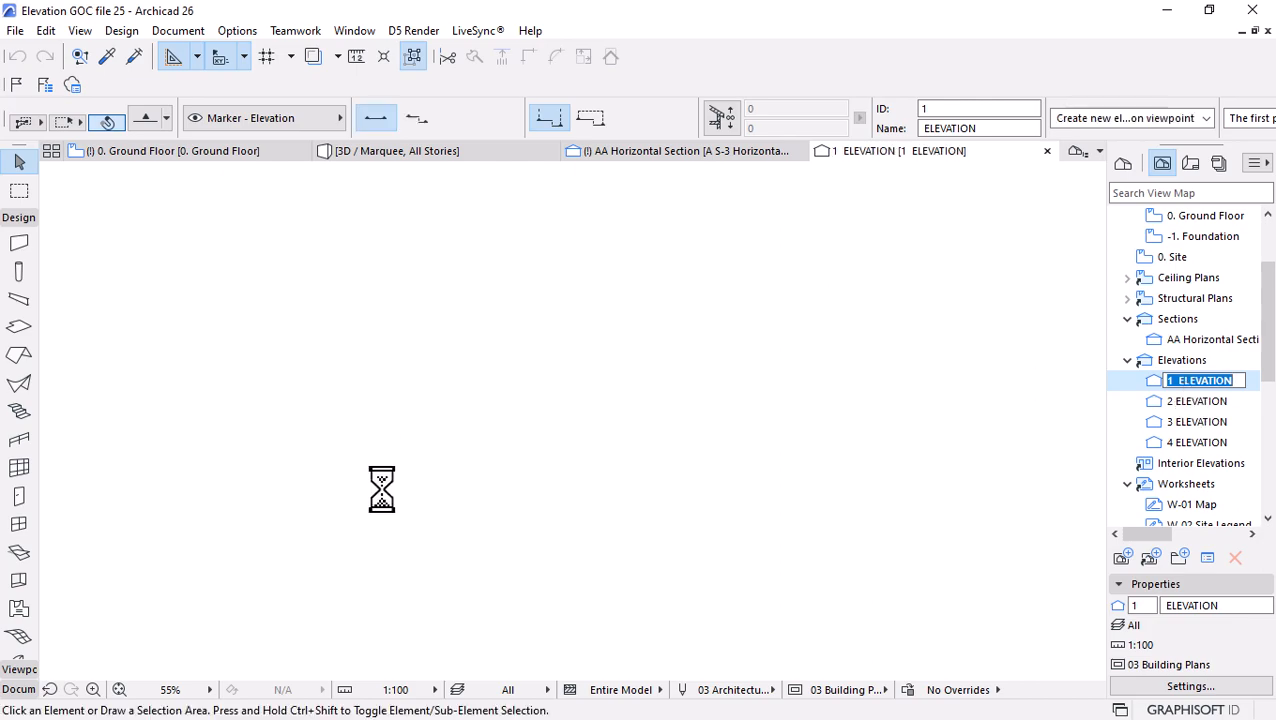
Examine the front elevation's facade, material notes, level lines and labels, and the background tree image.
{"action": "scroll", "coordinate": [251, 492], "scroll_direction": "down", "scroll_amount": 4}
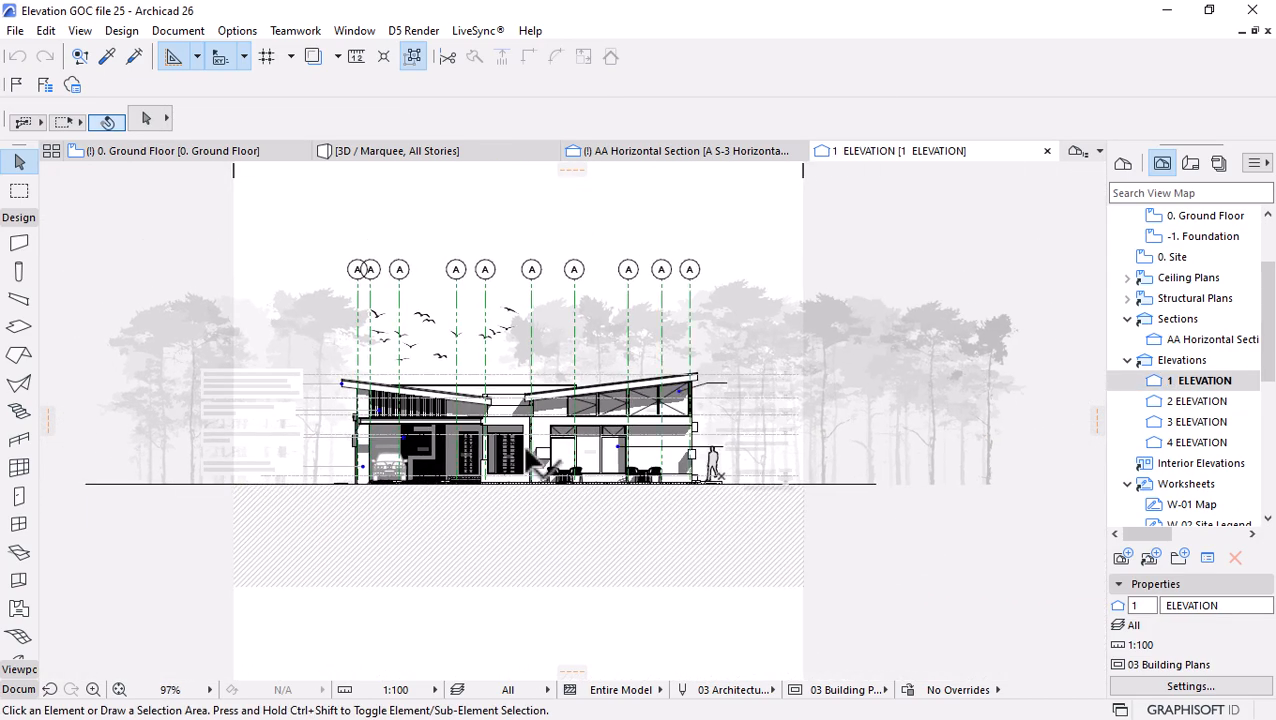
{"action": "scroll", "coordinate": [455, 437], "scroll_direction": "up", "scroll_amount": 2}
{"action": "scroll", "coordinate": [455, 437], "scroll_direction": "up", "scroll_amount": 1}
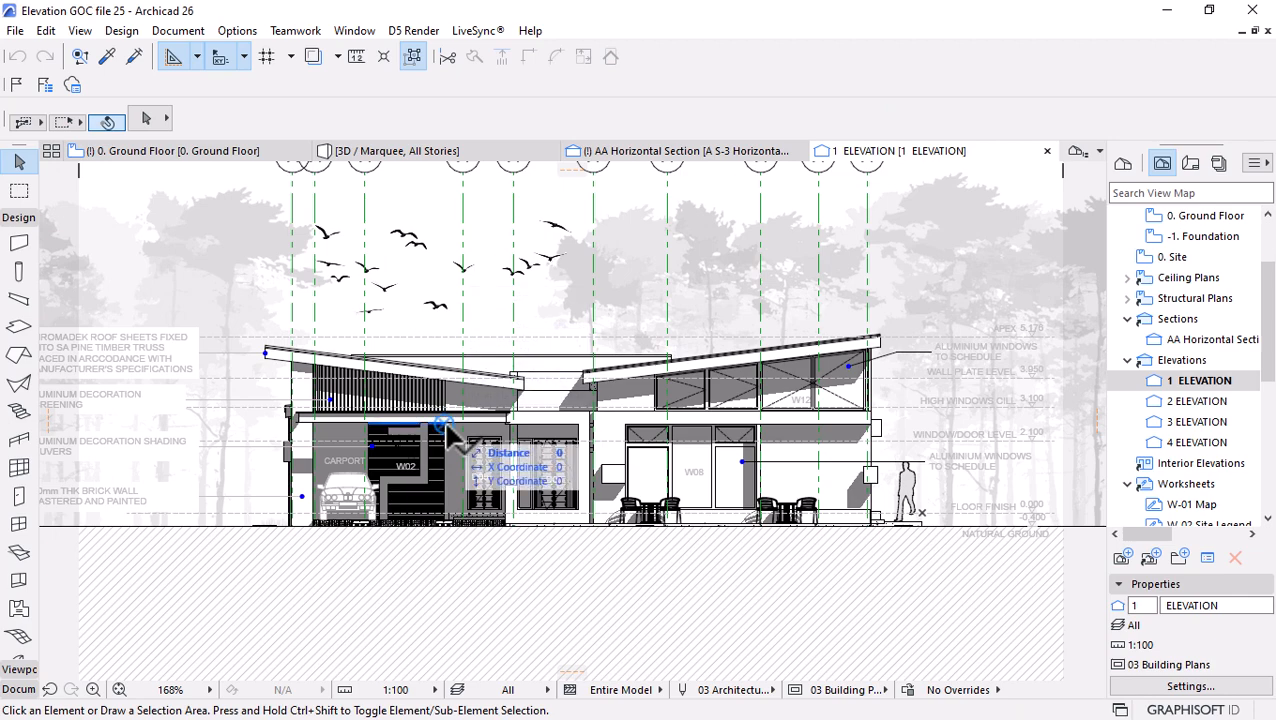
{"action": "scroll", "coordinate": [447, 432], "scroll_direction": "up", "scroll_amount": 4}
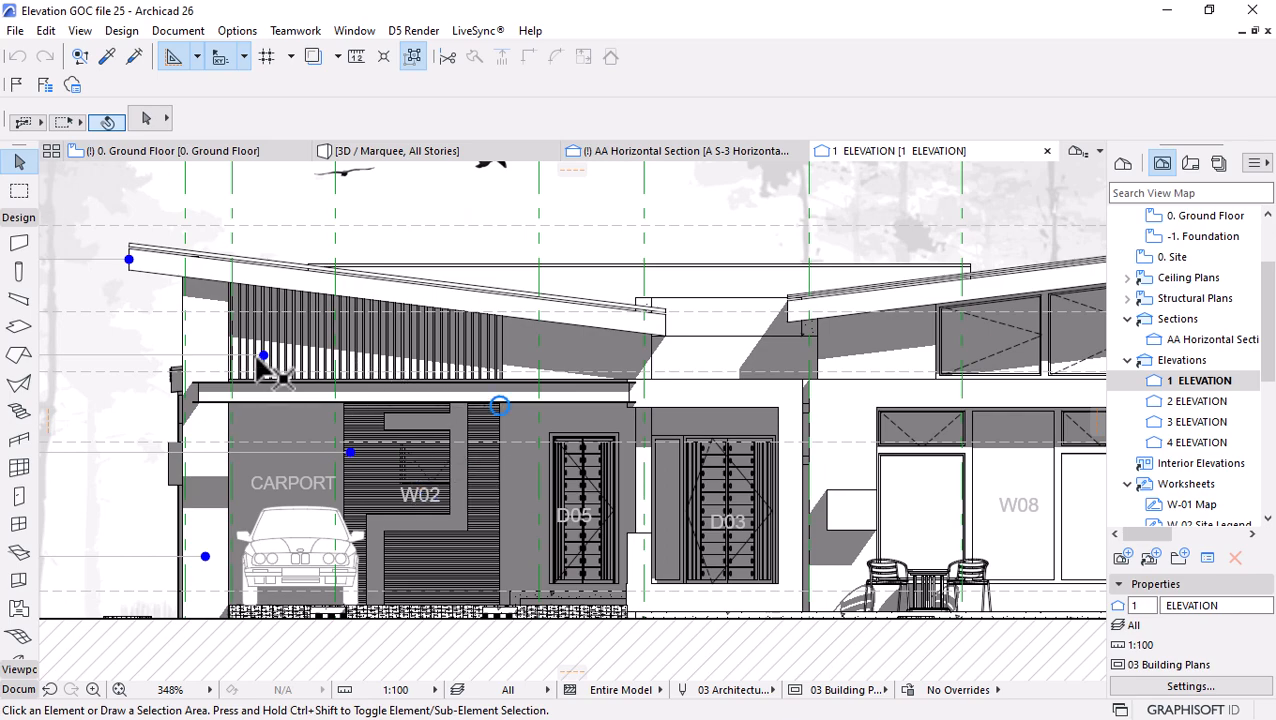
{"action": "scroll", "coordinate": [114, 558], "scroll_direction": "up", "scroll_amount": 1}
{"action": "scroll", "coordinate": [157, 478], "scroll_direction": "down", "scroll_amount": 3}
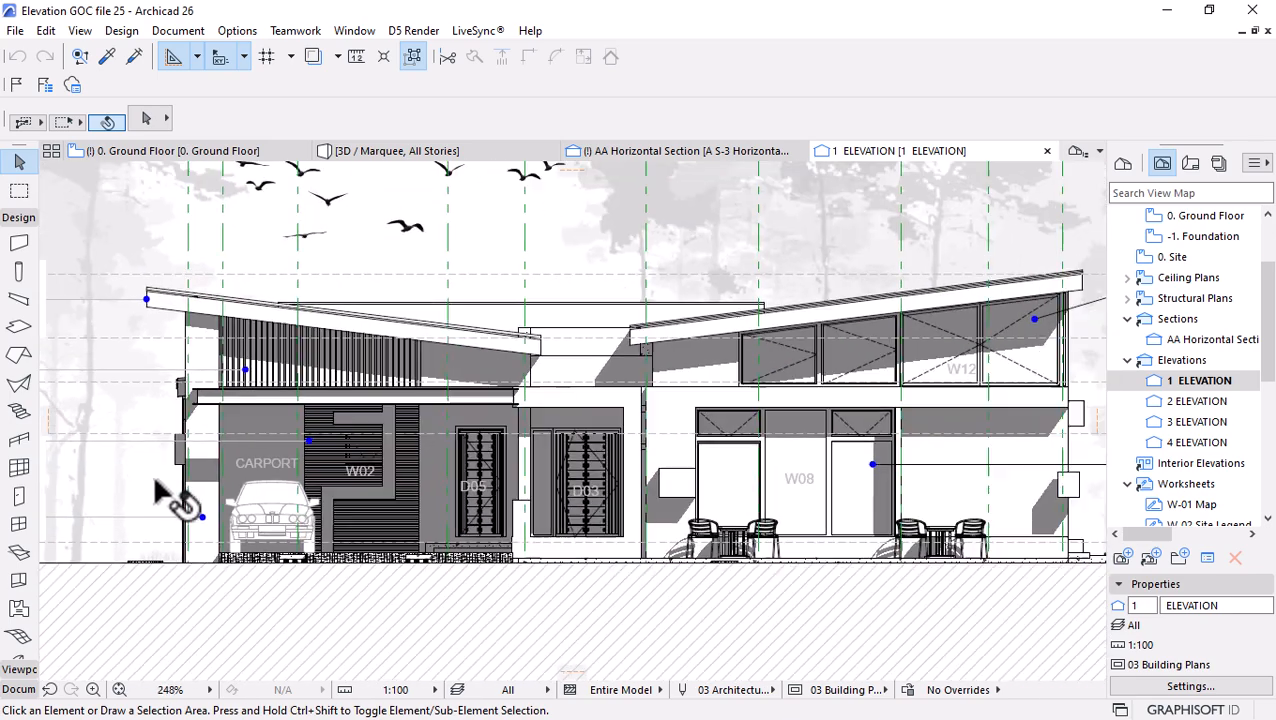
{"action": "scroll", "coordinate": [180, 495], "scroll_direction": "down", "scroll_amount": 2}
{"action": "scroll", "coordinate": [940, 441], "scroll_direction": "up", "scroll_amount": 4}
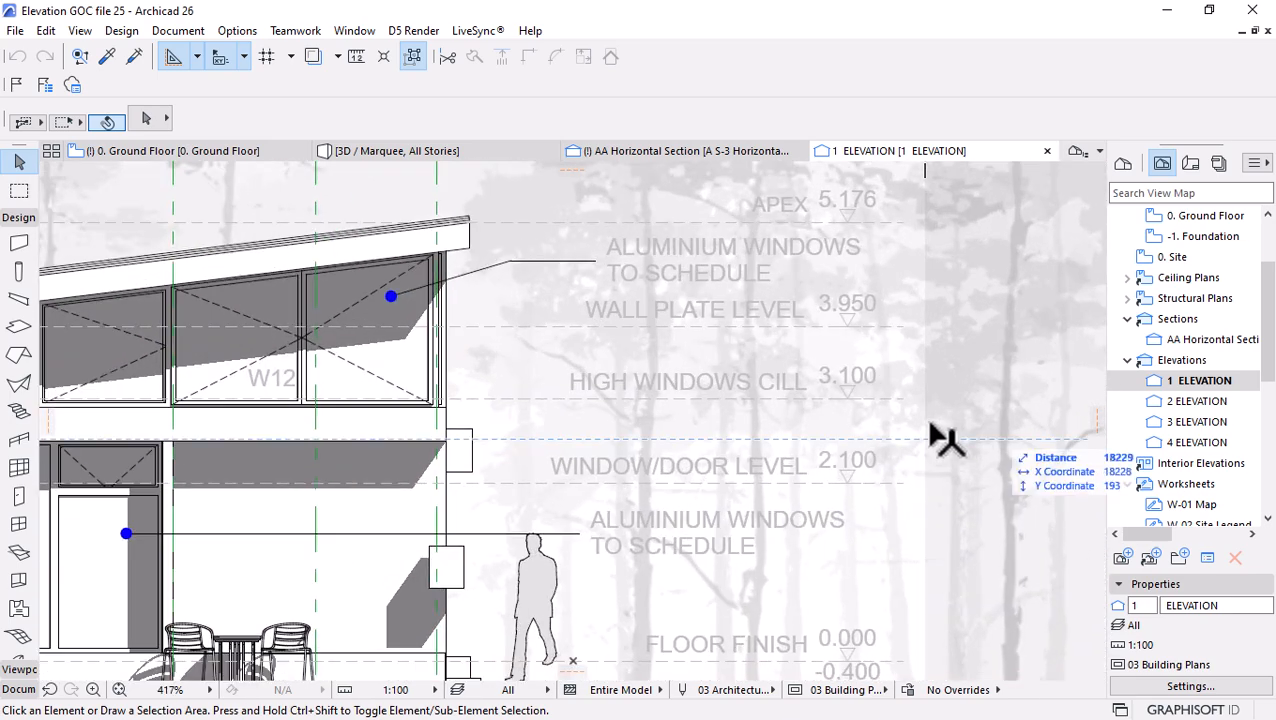
{"action": "left_click", "coordinate": [710, 398]}
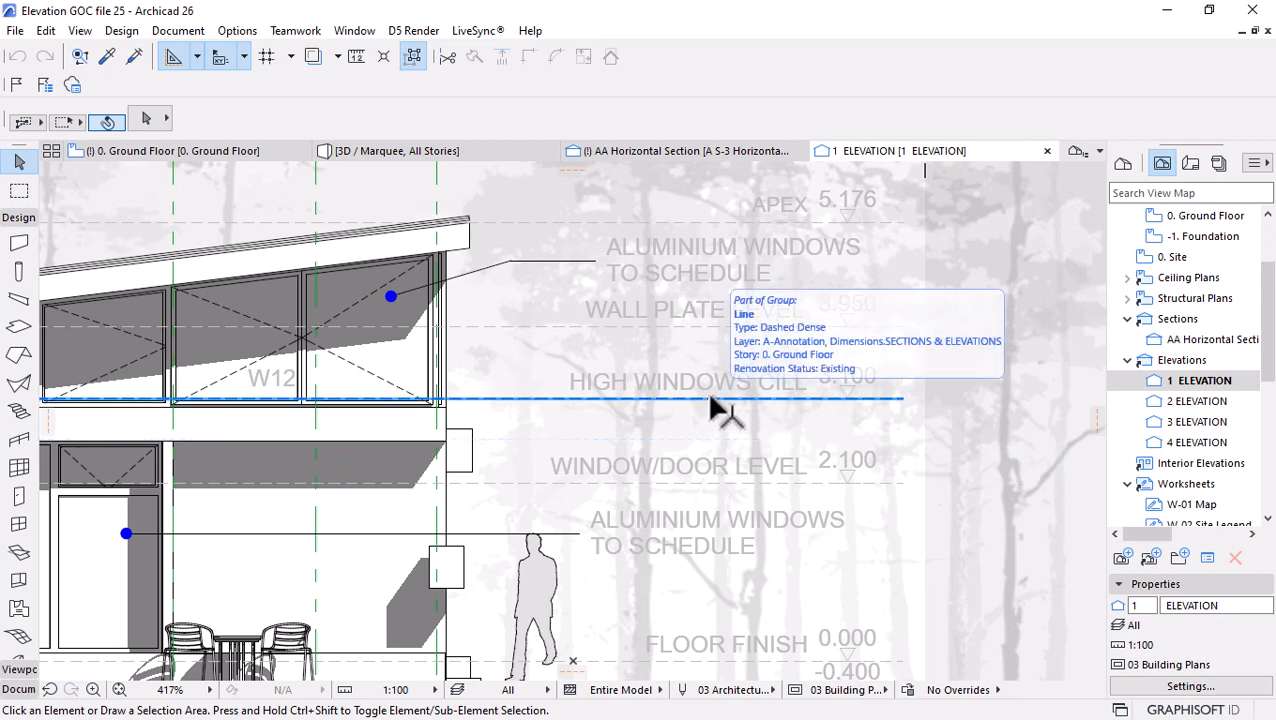
{"action": "scroll", "coordinate": [716, 405], "scroll_direction": "down", "scroll_amount": 6}
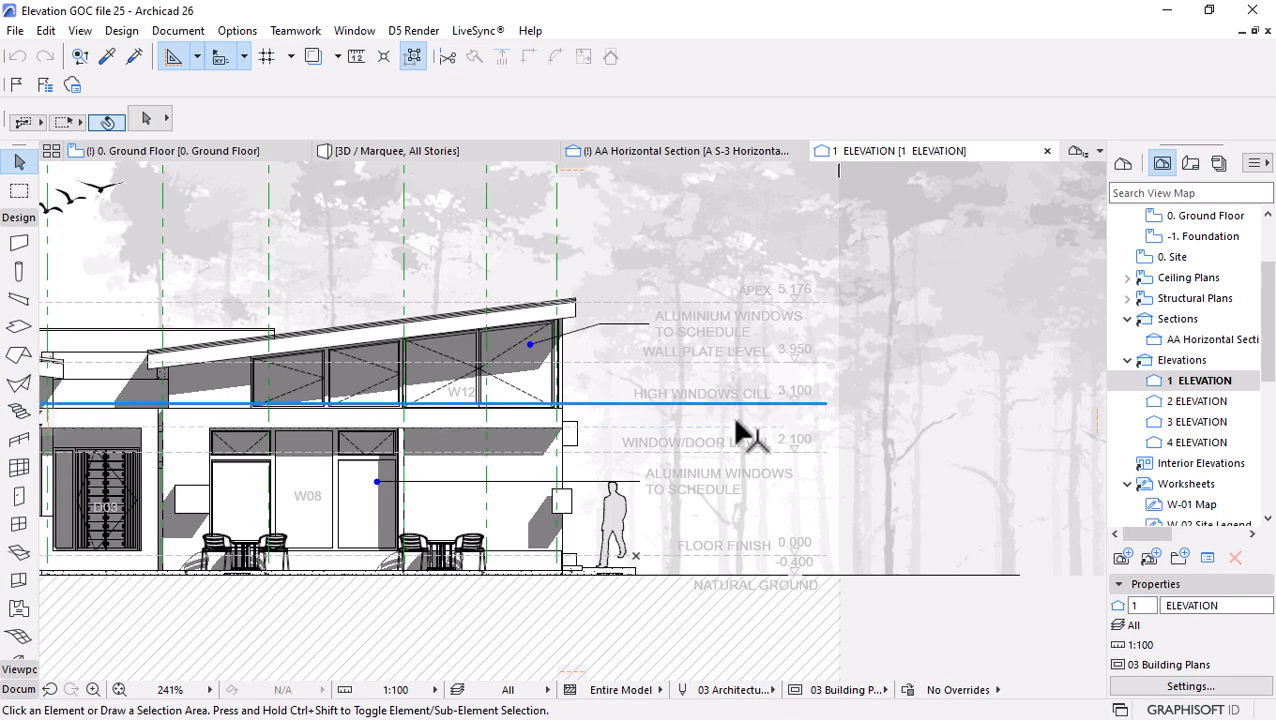
{"action": "scroll", "coordinate": [738, 430], "scroll_direction": "down", "scroll_amount": 2}
{"action": "scroll", "coordinate": [133, 377], "scroll_direction": "up", "scroll_amount": 3}
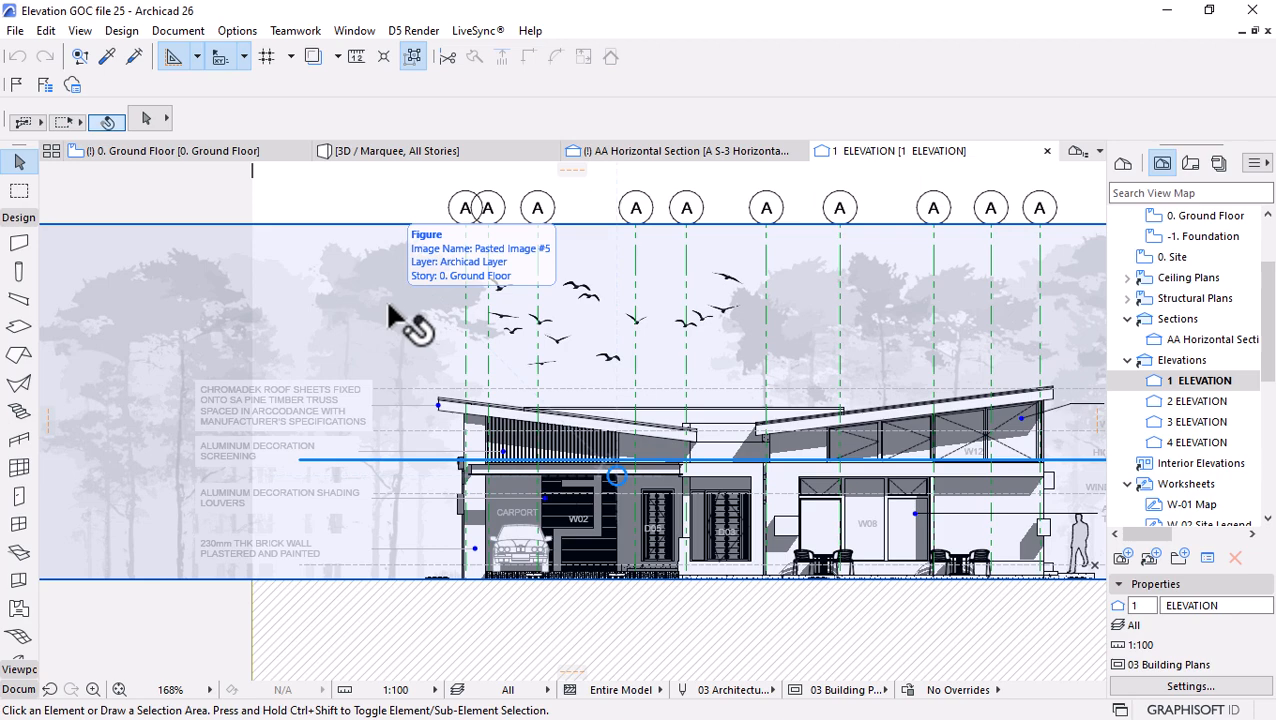
{"action": "scroll", "coordinate": [385, 298], "scroll_direction": "down", "scroll_amount": 5}
{"action": "scroll", "coordinate": [513, 466], "scroll_direction": "up", "scroll_amount": 2}
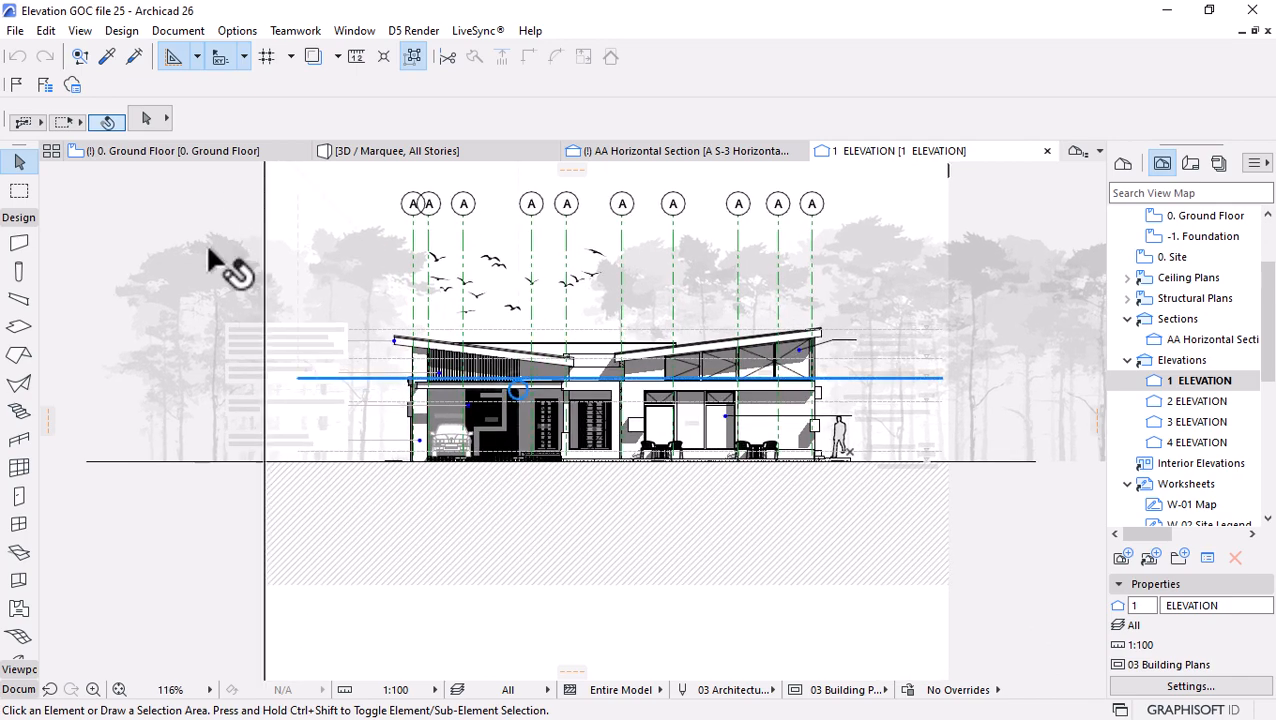
Select the tree background image in the front elevation, examine how it sits behind the facade and notes, and deselect it.
{"action": "left_click", "coordinate": [181, 279]}
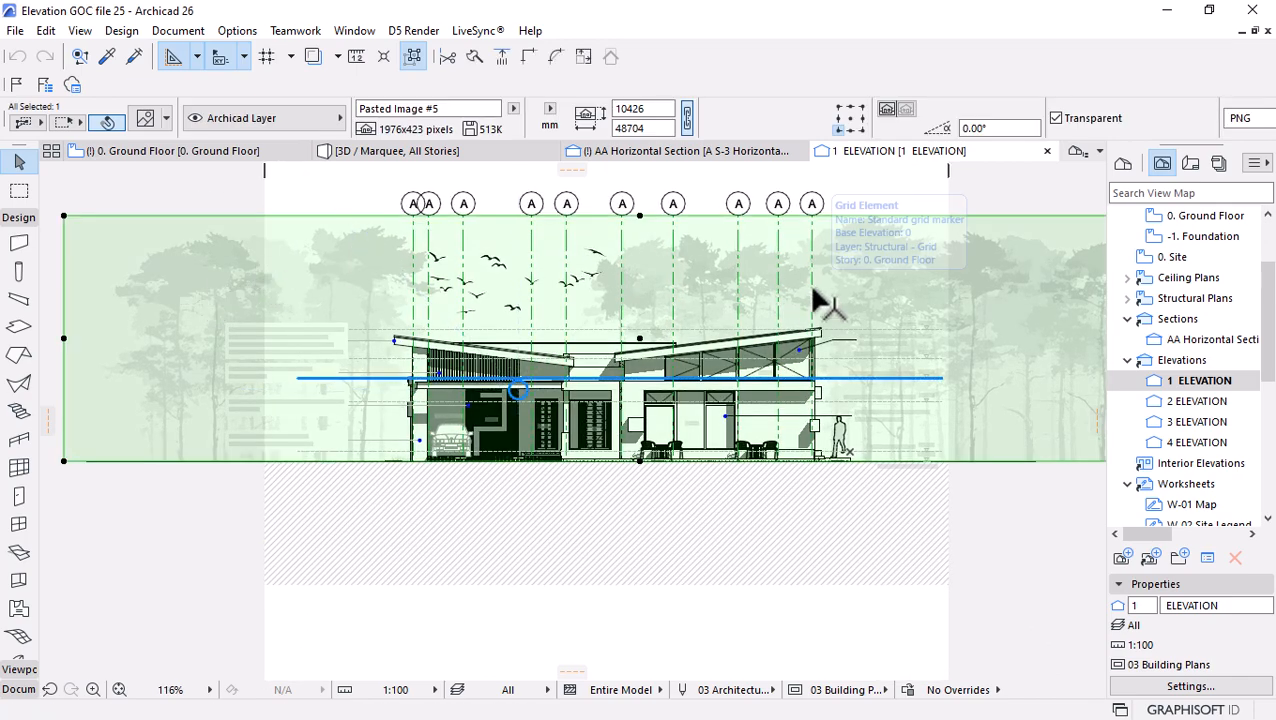
{"action": "scroll", "coordinate": [222, 246], "scroll_direction": "up", "scroll_amount": 3}
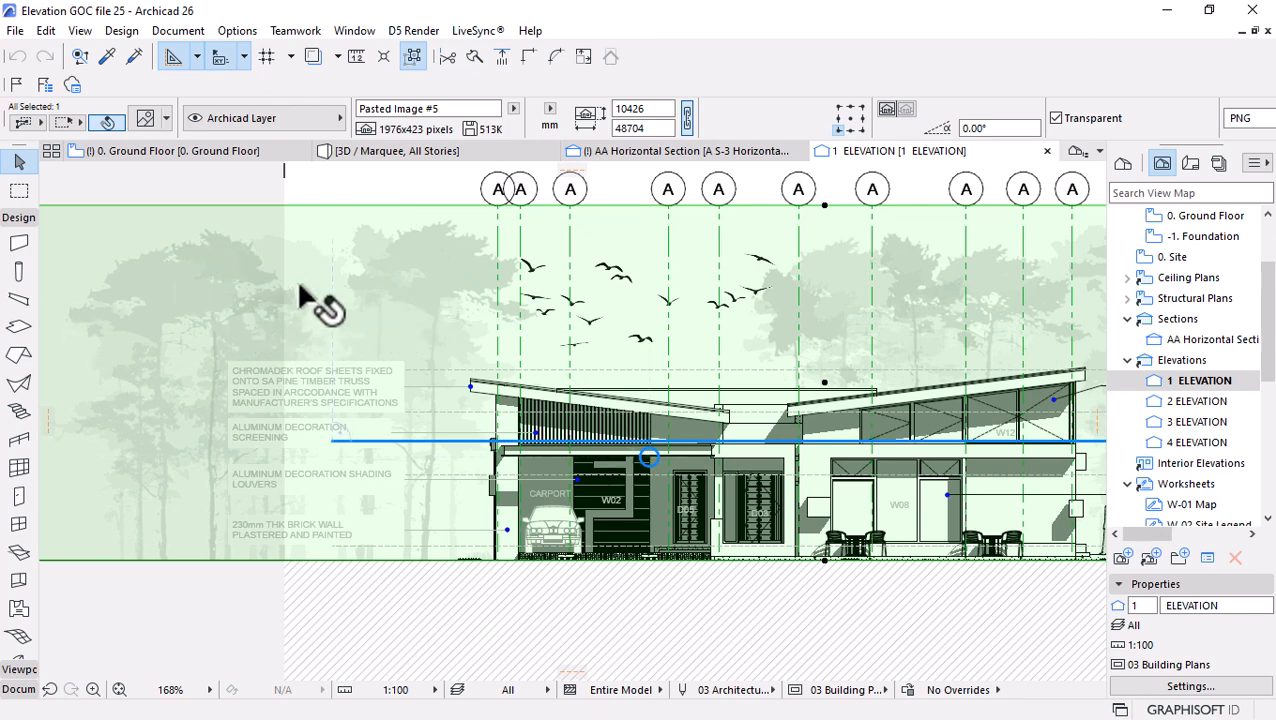
{"action": "scroll", "coordinate": [302, 305], "scroll_direction": "down", "scroll_amount": 3}
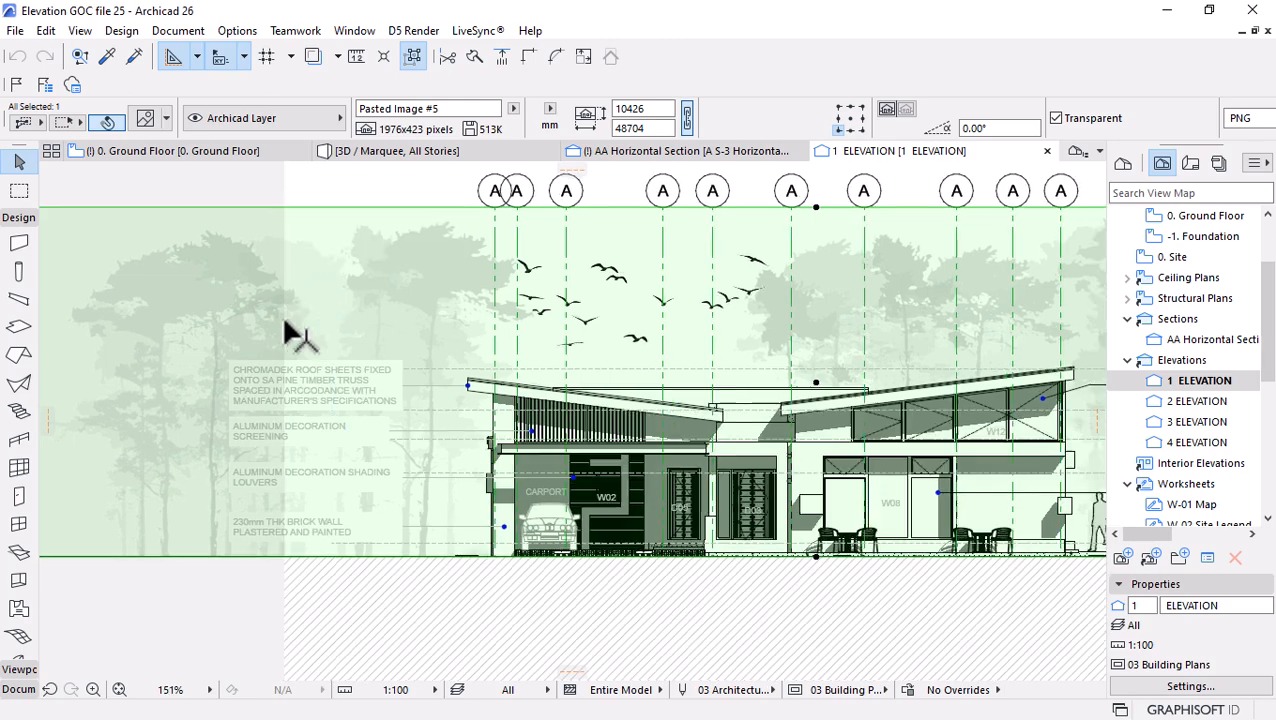
{"action": "scroll", "coordinate": [775, 418], "scroll_direction": "up", "scroll_amount": 2}
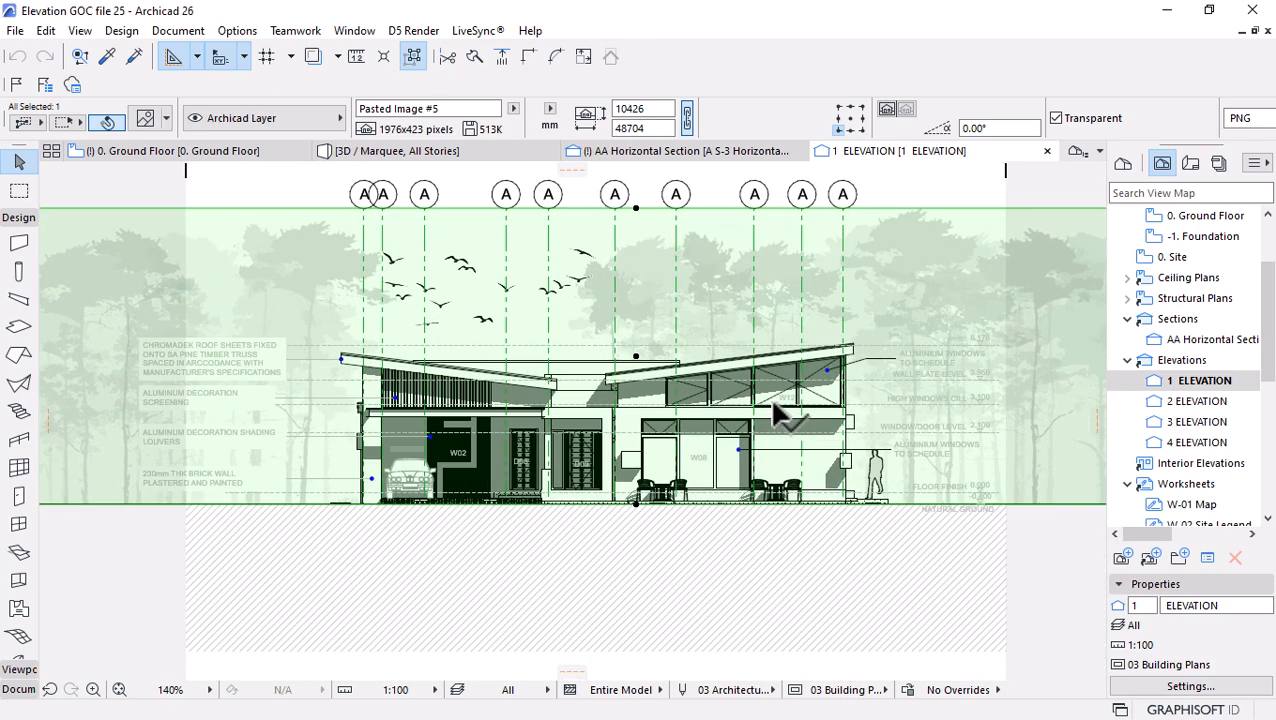
{"action": "scroll", "coordinate": [570, 370], "scroll_direction": "down", "scroll_amount": 2}
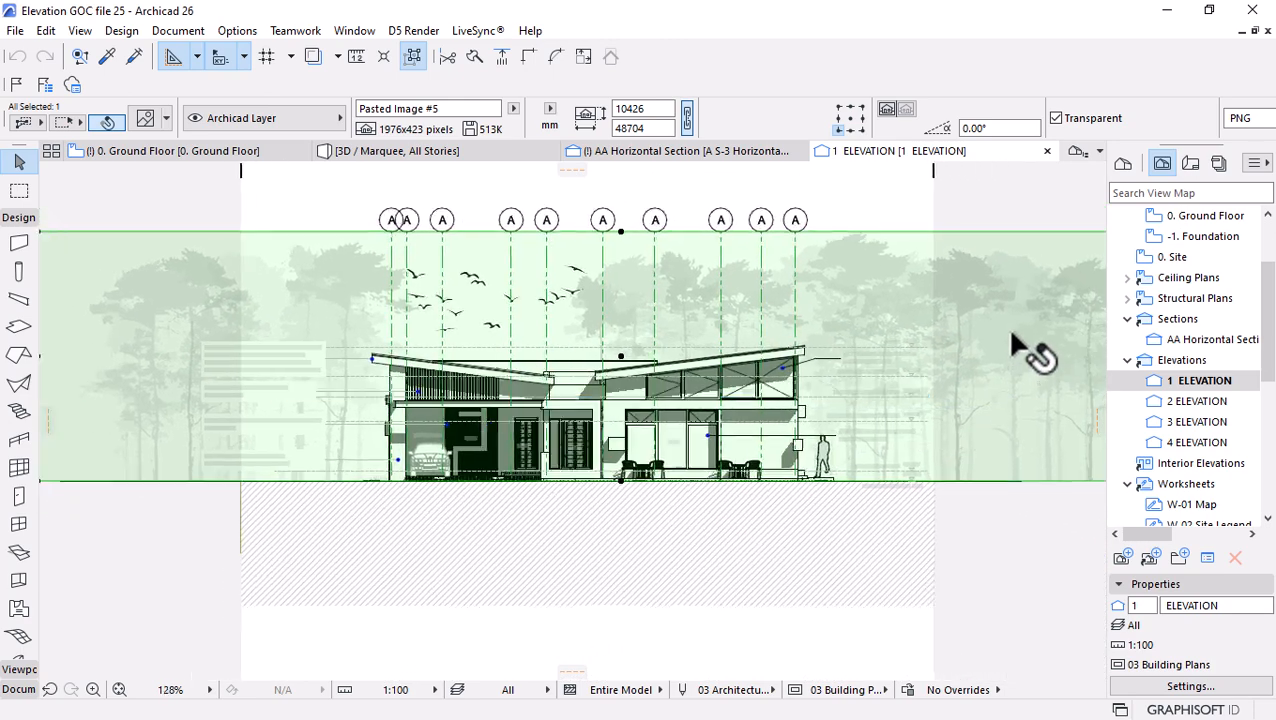
{"action": "scroll", "coordinate": [1020, 347], "scroll_direction": "up", "scroll_amount": 3}
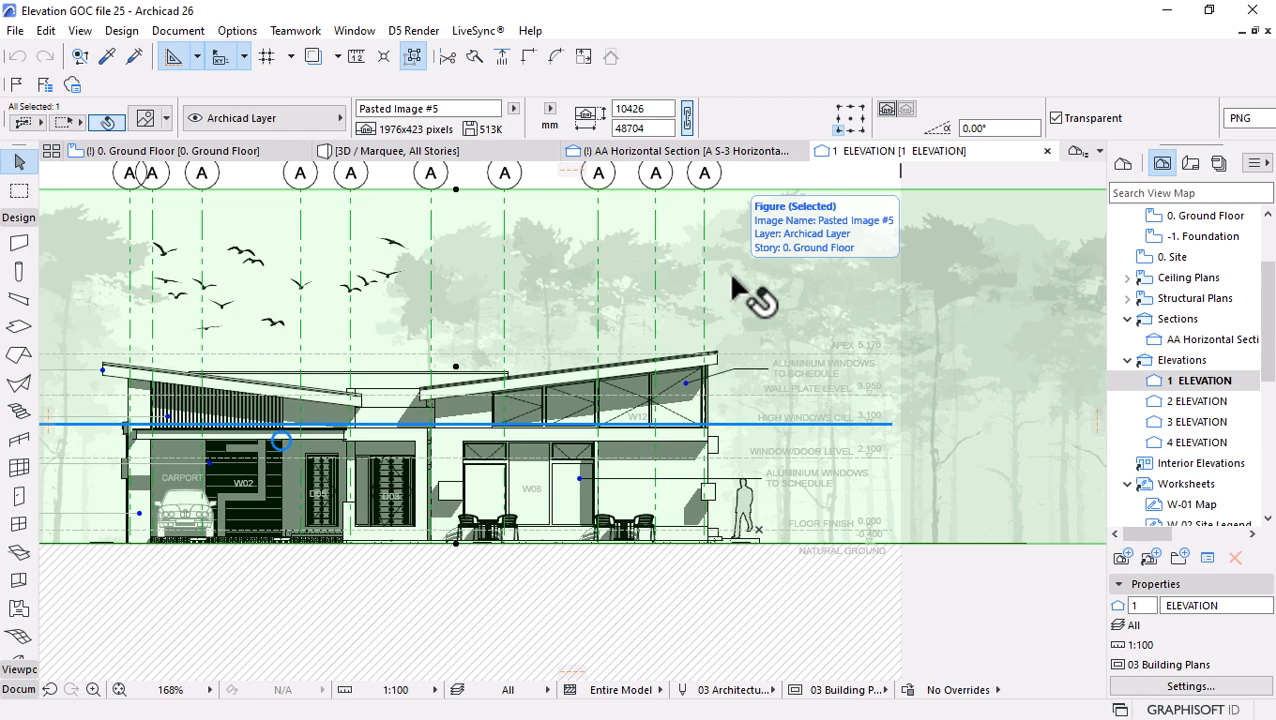
{"action": "scroll", "coordinate": [740, 300], "scroll_direction": "down", "scroll_amount": 3}
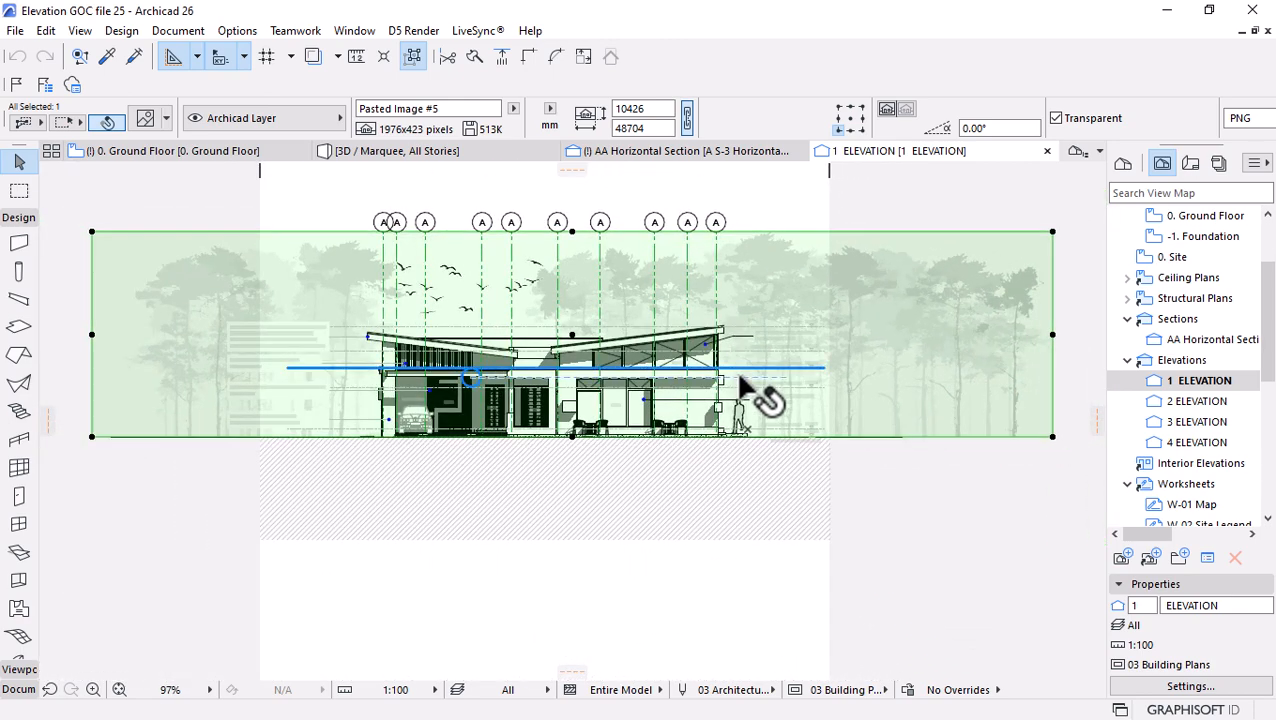
{"action": "left_click", "coordinate": [568, 485]}
{"action": "left_click", "coordinate": [445, 545]}
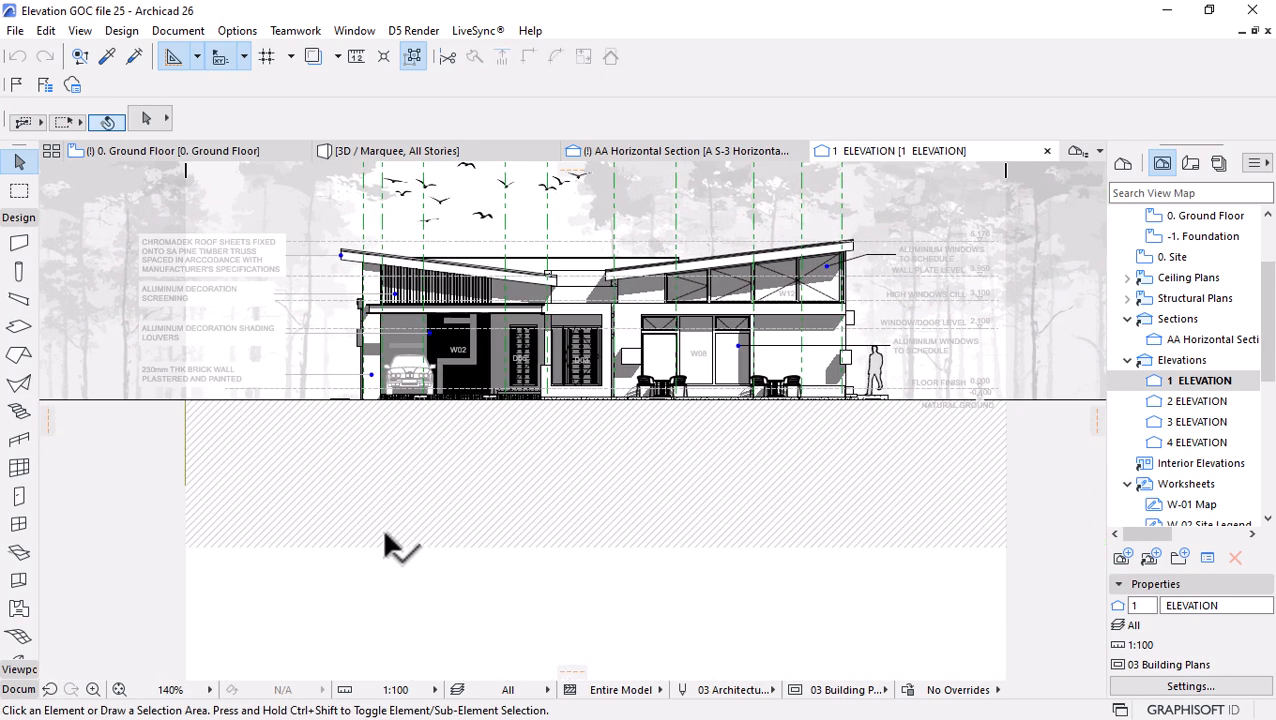
Delete the Masonry Block hatch fill below the ground line and inspect the ground meshes behind it.
{"action": "scroll", "coordinate": [393, 530], "scroll_direction": "up", "scroll_amount": 2}
{"action": "left_click", "coordinate": [382, 527]}
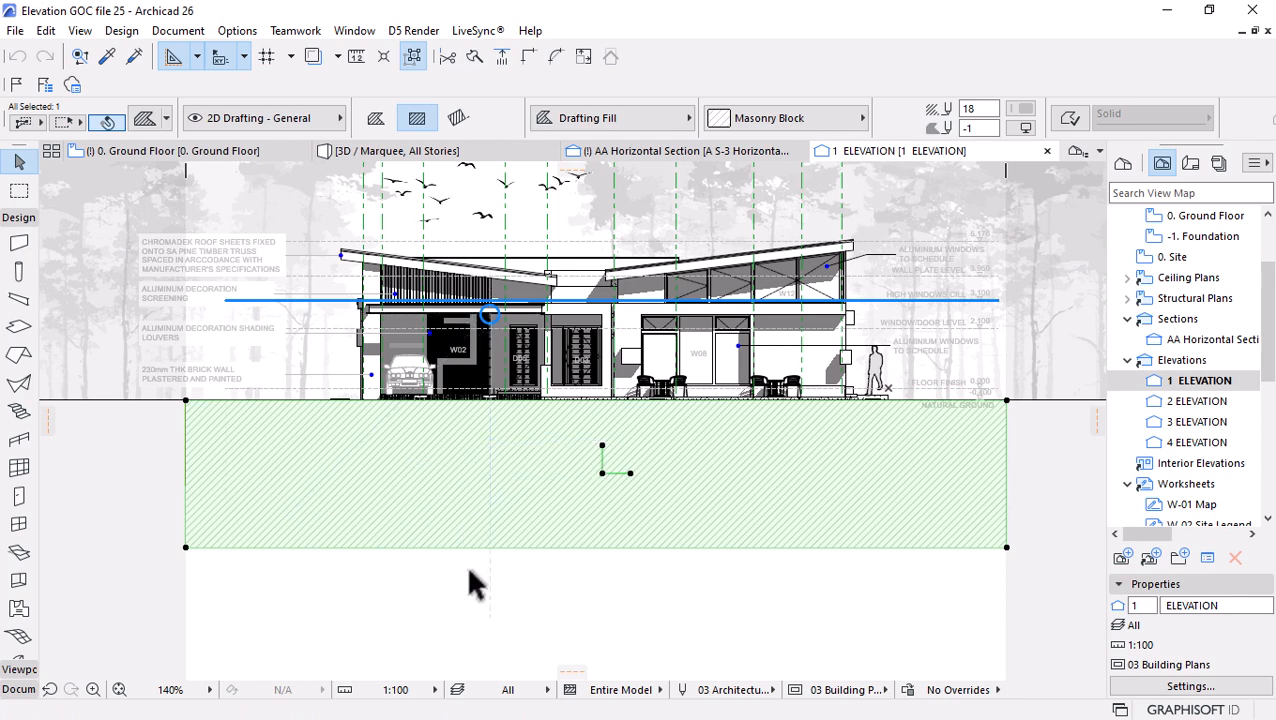
{"action": "key", "text": "Delete"}
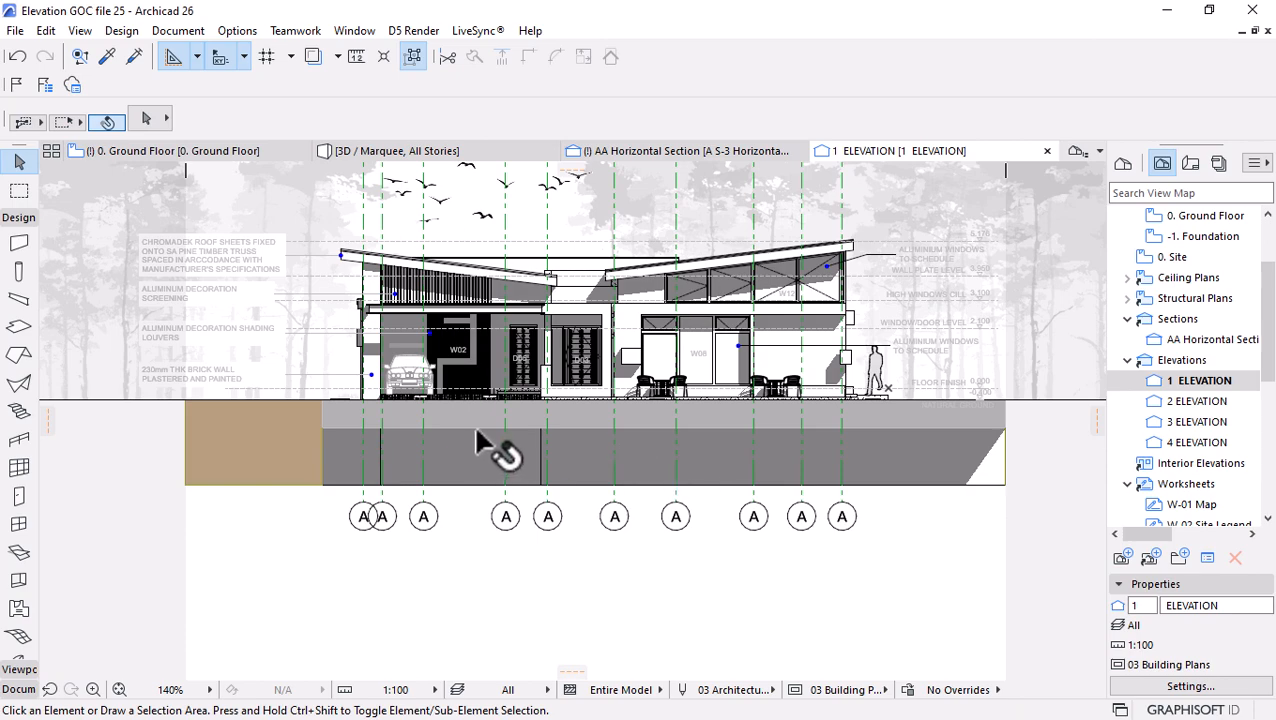
{"action": "scroll", "coordinate": [693, 457], "scroll_direction": "up", "scroll_amount": 1}
{"action": "scroll", "coordinate": [672, 413], "scroll_direction": "up", "scroll_amount": 2}
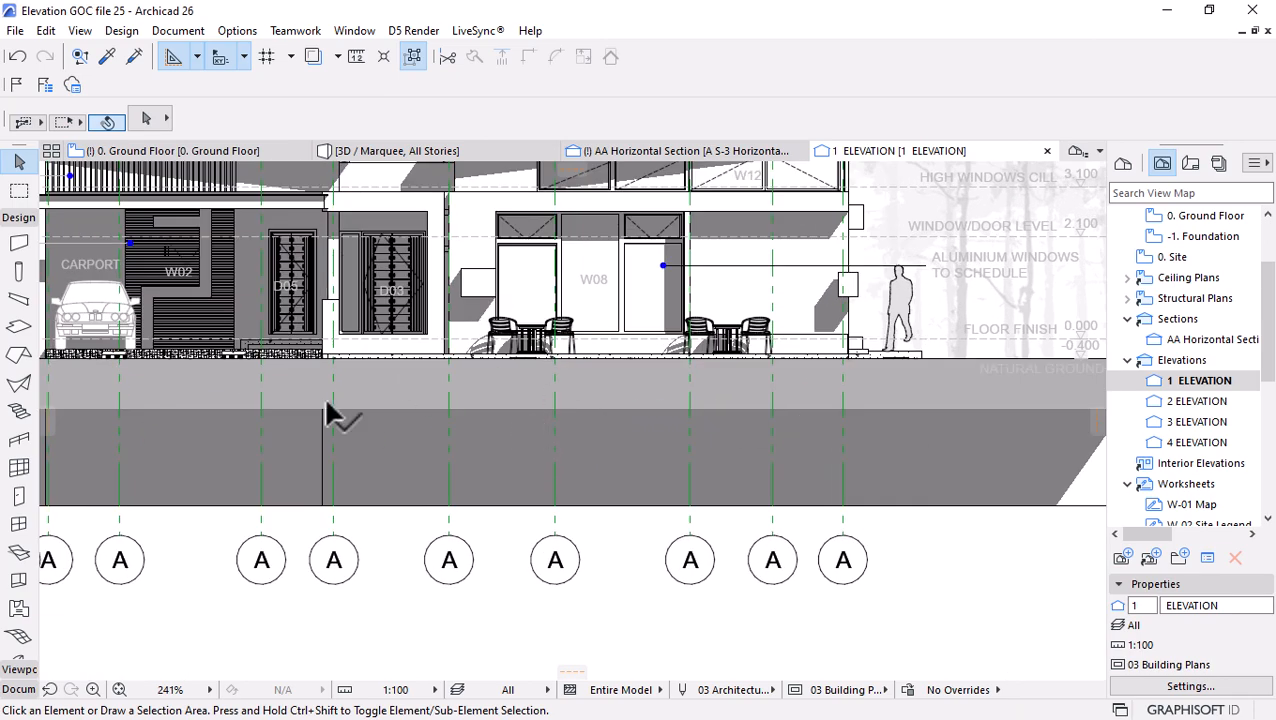
{"action": "scroll", "coordinate": [465, 418], "scroll_direction": "up", "scroll_amount": 3}
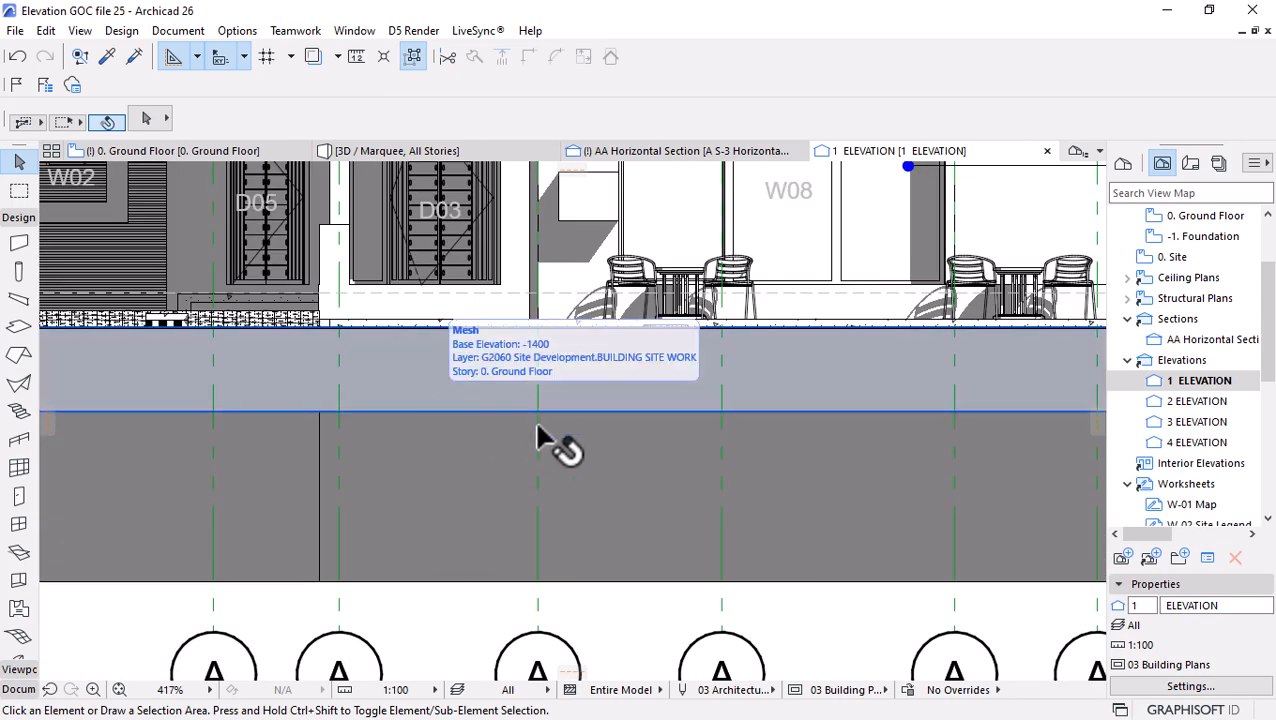
{"action": "scroll", "coordinate": [522, 490], "scroll_direction": "down", "scroll_amount": 2}
{"action": "scroll", "coordinate": [527, 495], "scroll_direction": "down", "scroll_amount": 2}
Switch to the 3D view, select the front lawn mesh and hide its Site & Landscape - Terrain layer.
{"action": "left_click", "coordinate": [486, 155]}
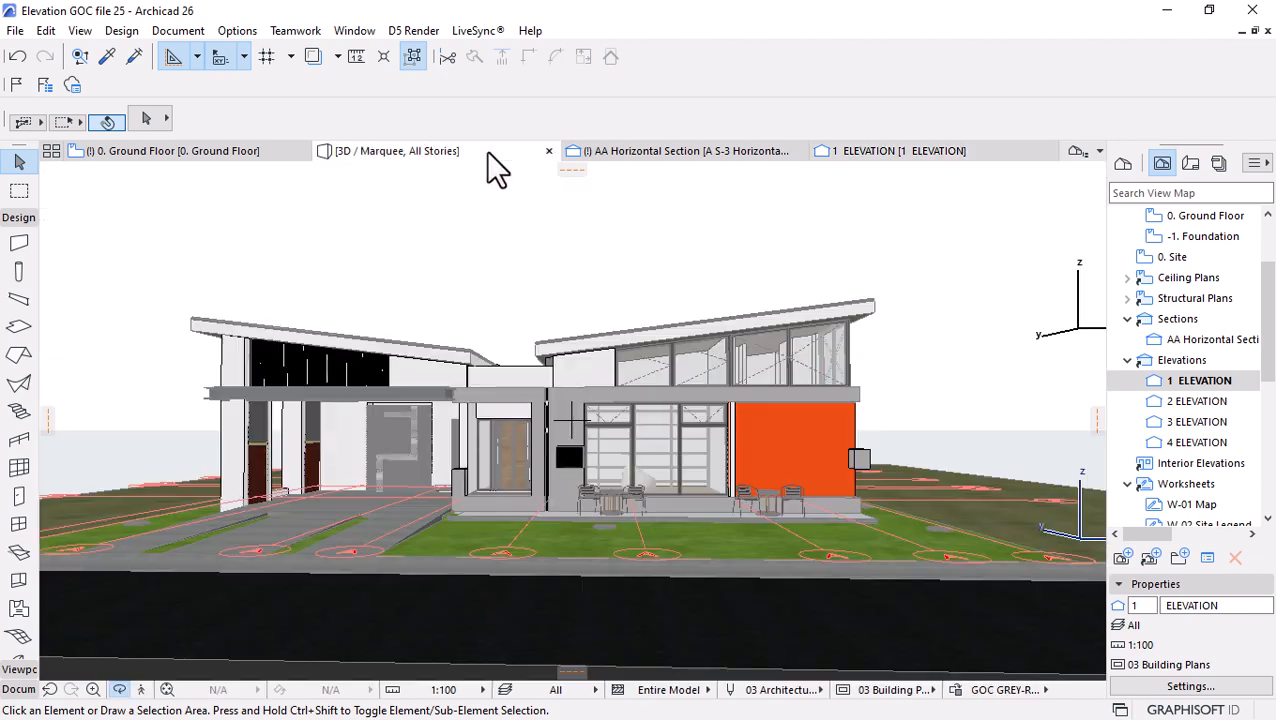
{"action": "middle_click_drag", "start_coordinate": [638, 490], "coordinate": [470, 635], "text": "shift"}
{"action": "scroll", "coordinate": [889, 609], "scroll_direction": "up", "scroll_amount": 1}
{"action": "scroll", "coordinate": [698, 609], "scroll_direction": "up", "scroll_amount": 2}
{"action": "scroll", "coordinate": [533, 538], "scroll_direction": "up", "scroll_amount": 2}
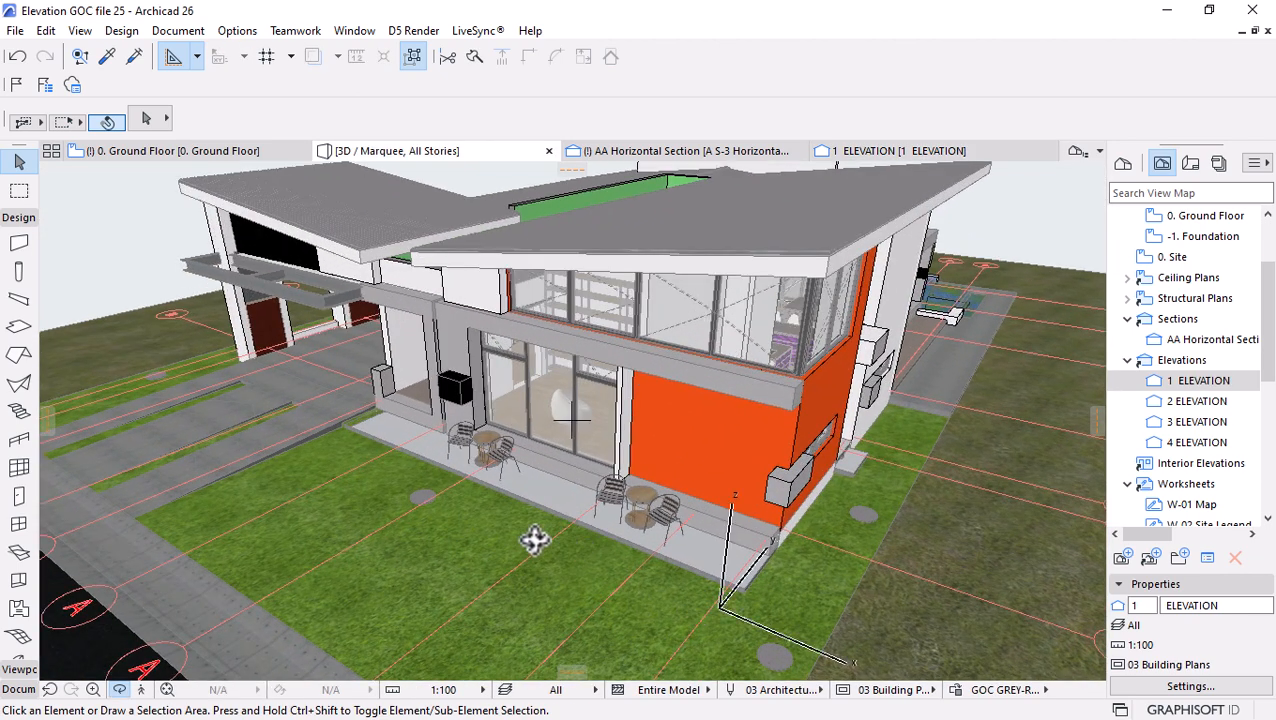
{"action": "left_click", "coordinate": [486, 540]}
{"action": "right_click", "coordinate": [486, 538]}
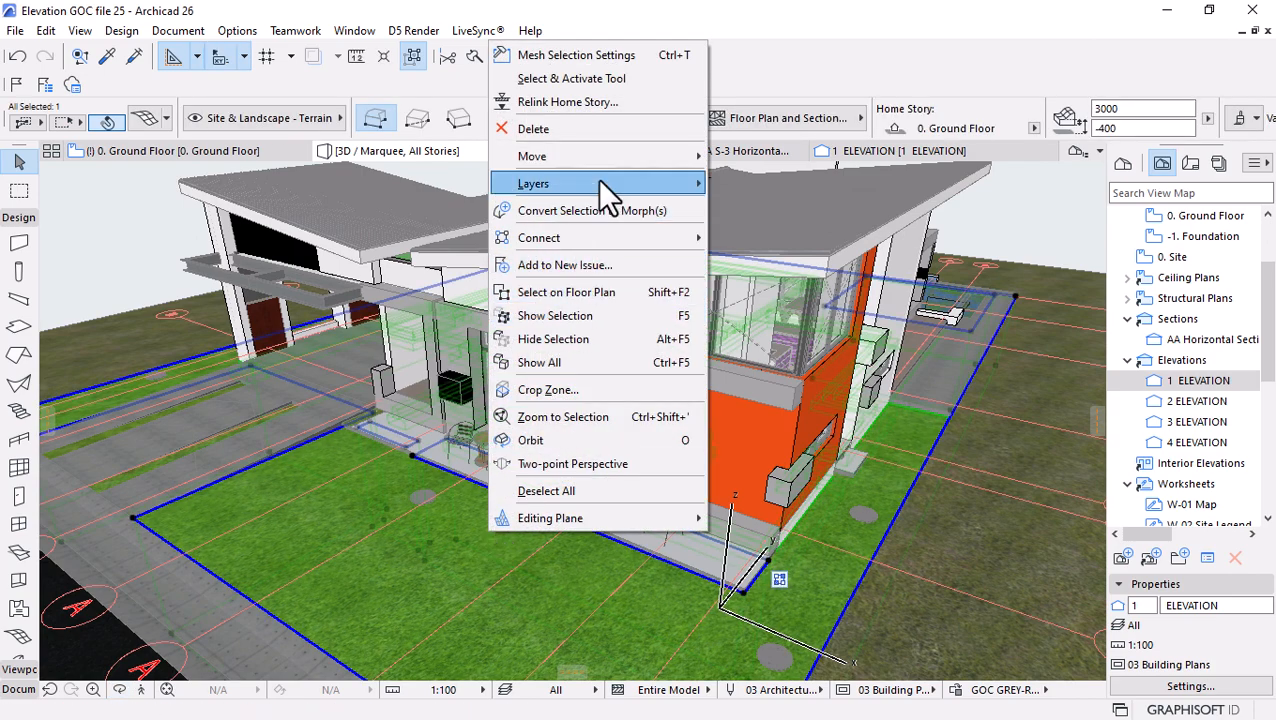
{"action": "mouse_move", "coordinate": [597, 183]}
{"action": "left_click", "coordinate": [765, 207]}
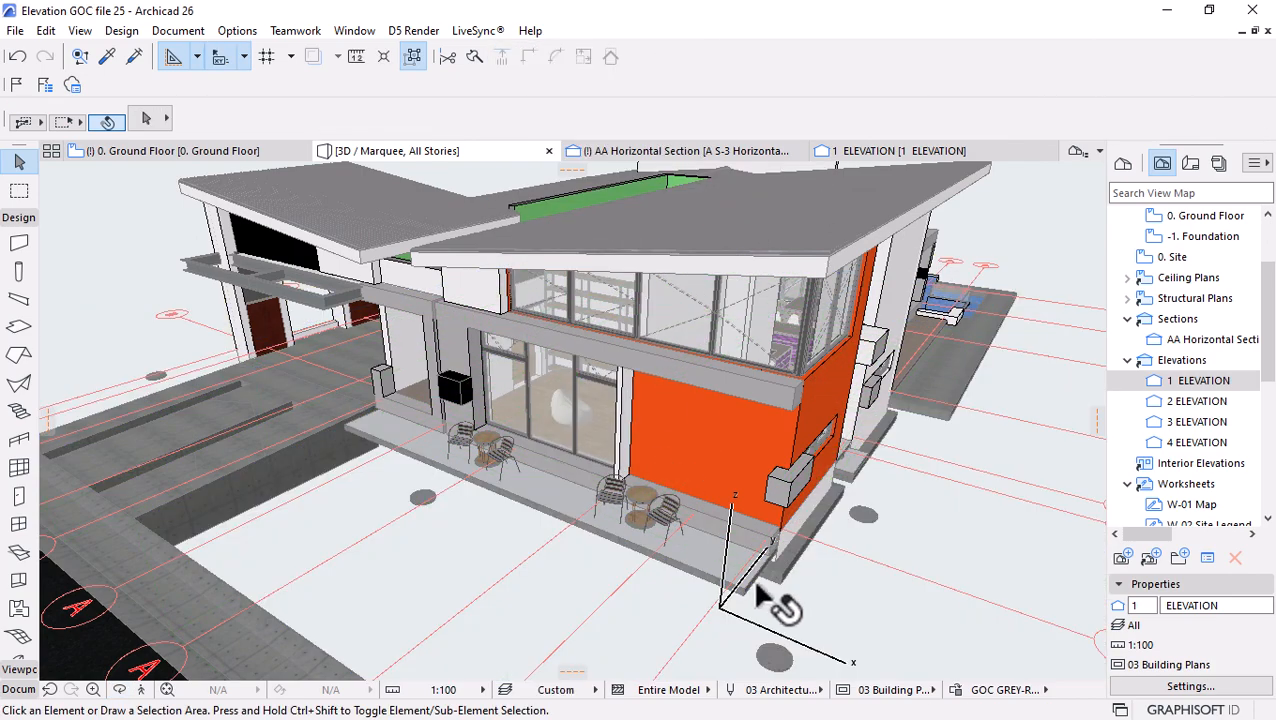
Examine the foundations and slab underside beneath the house in the 3D view.
{"action": "scroll", "coordinate": [895, 553], "scroll_direction": "up", "scroll_amount": 3}
{"action": "scroll", "coordinate": [895, 542], "scroll_direction": "up", "scroll_amount": 2}
{"action": "middle_click_drag", "start_coordinate": [834, 614], "coordinate": [628, 558], "text": "shift"}
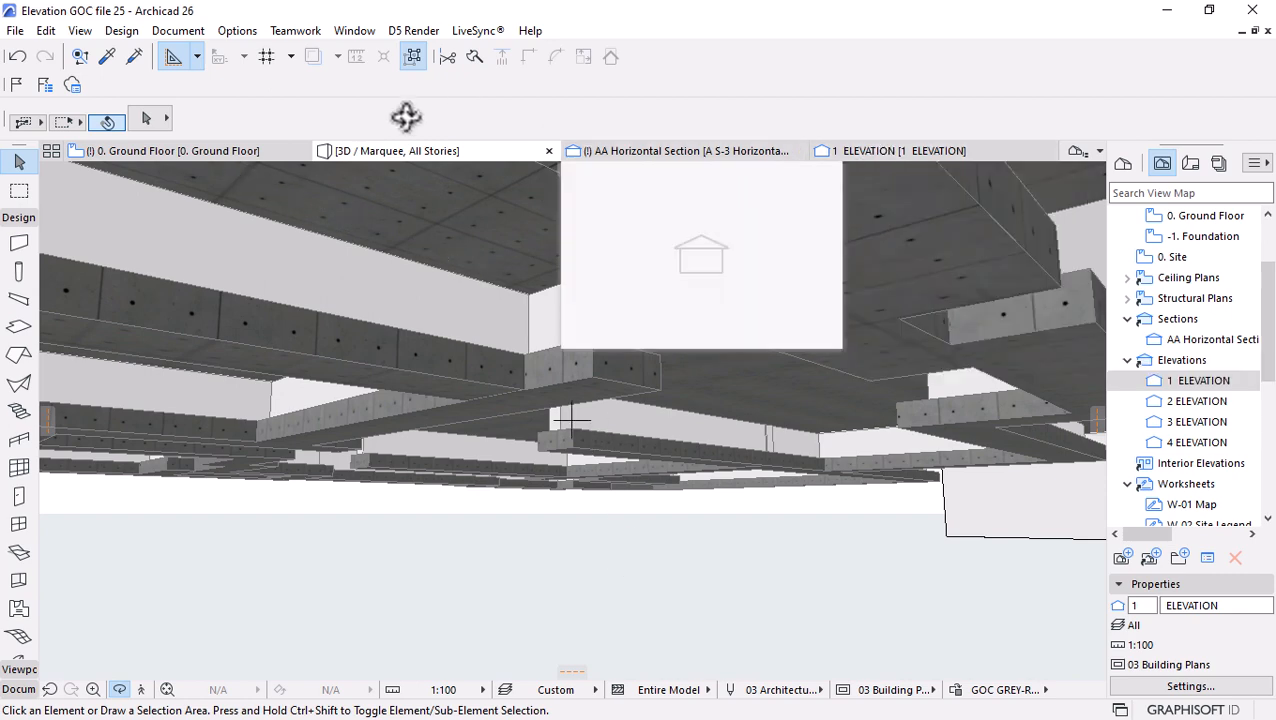
{"action": "mouse_move", "coordinate": [268, 157]}
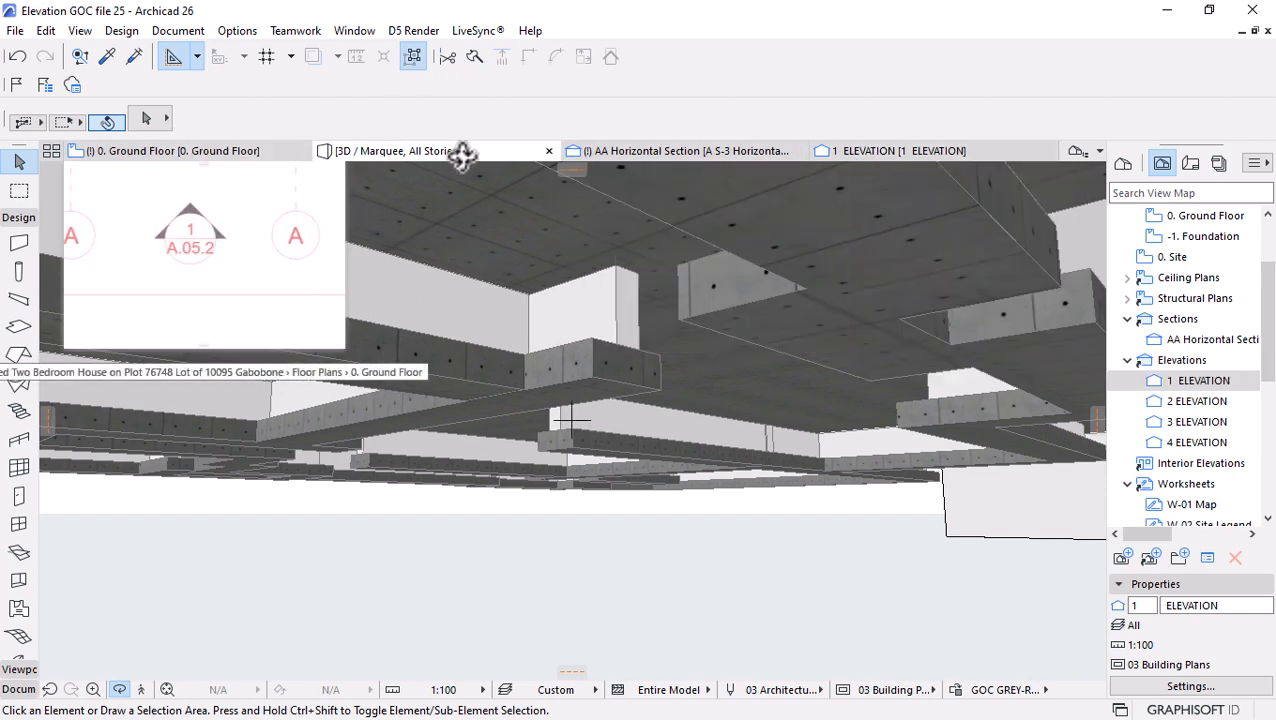
{"action": "mouse_move", "coordinate": [704, 150]}
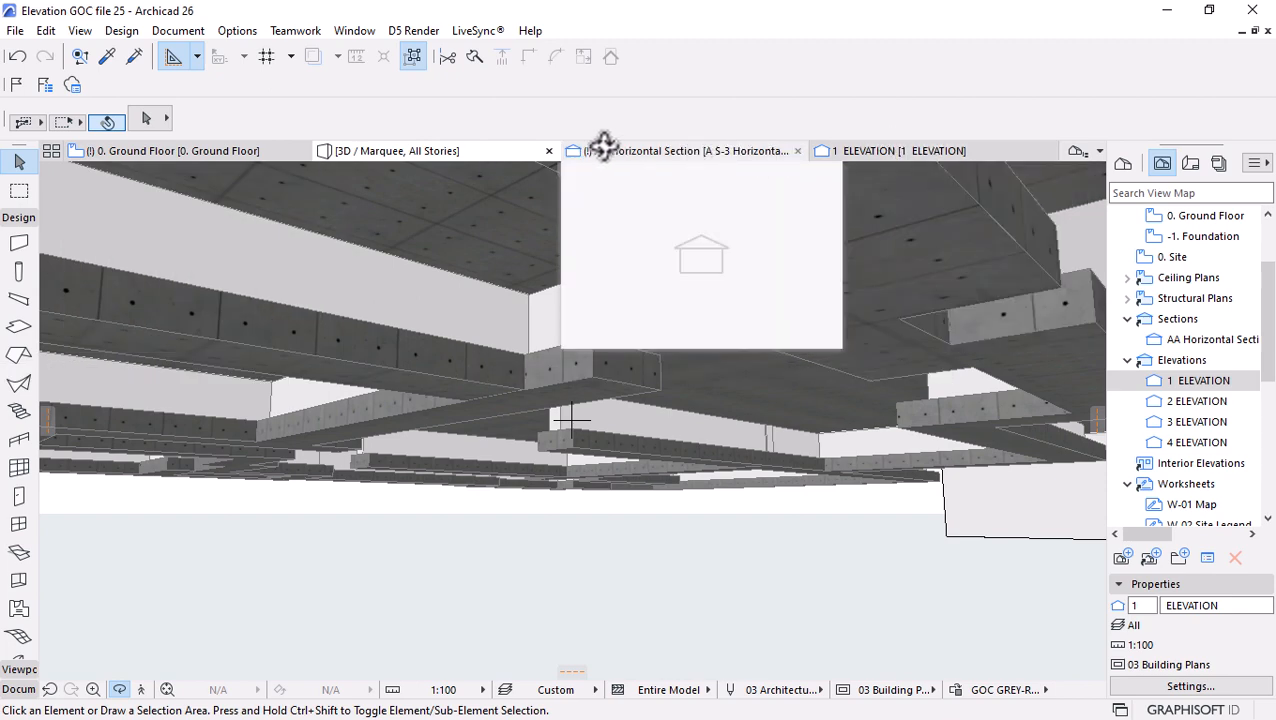
{"action": "mouse_move", "coordinate": [162, 147]}
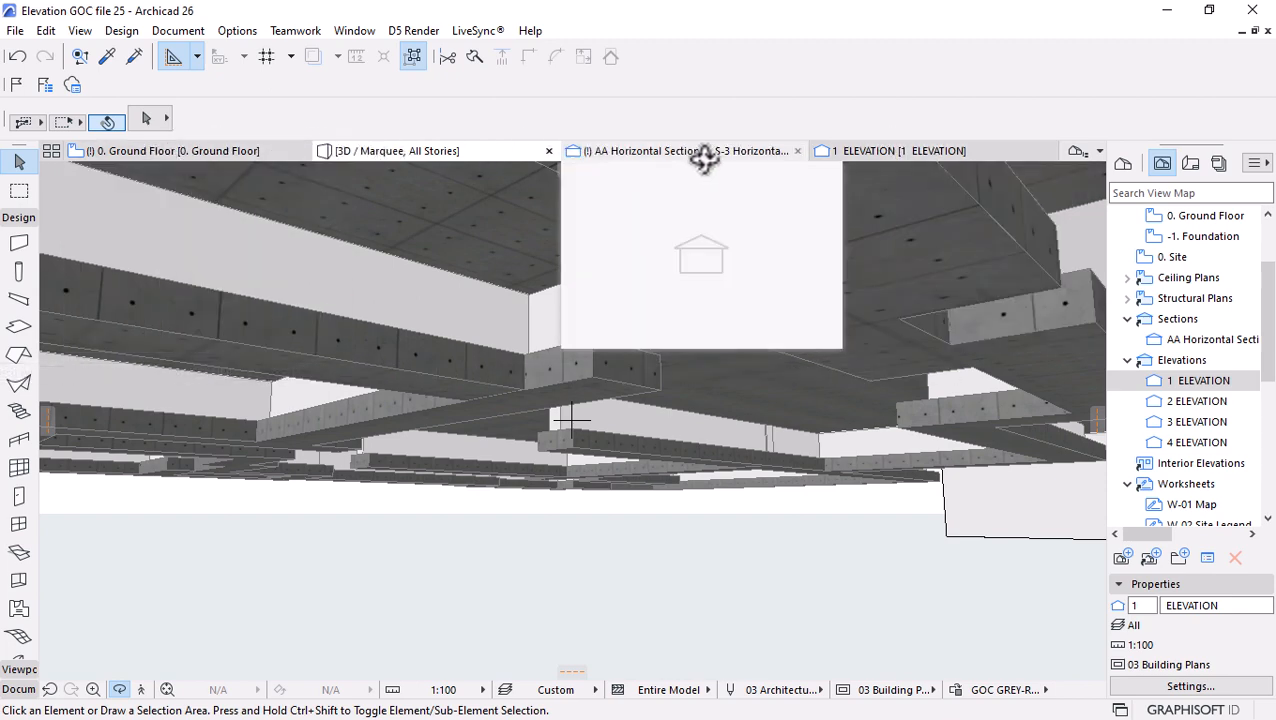
{"action": "mouse_move", "coordinate": [938, 157]}
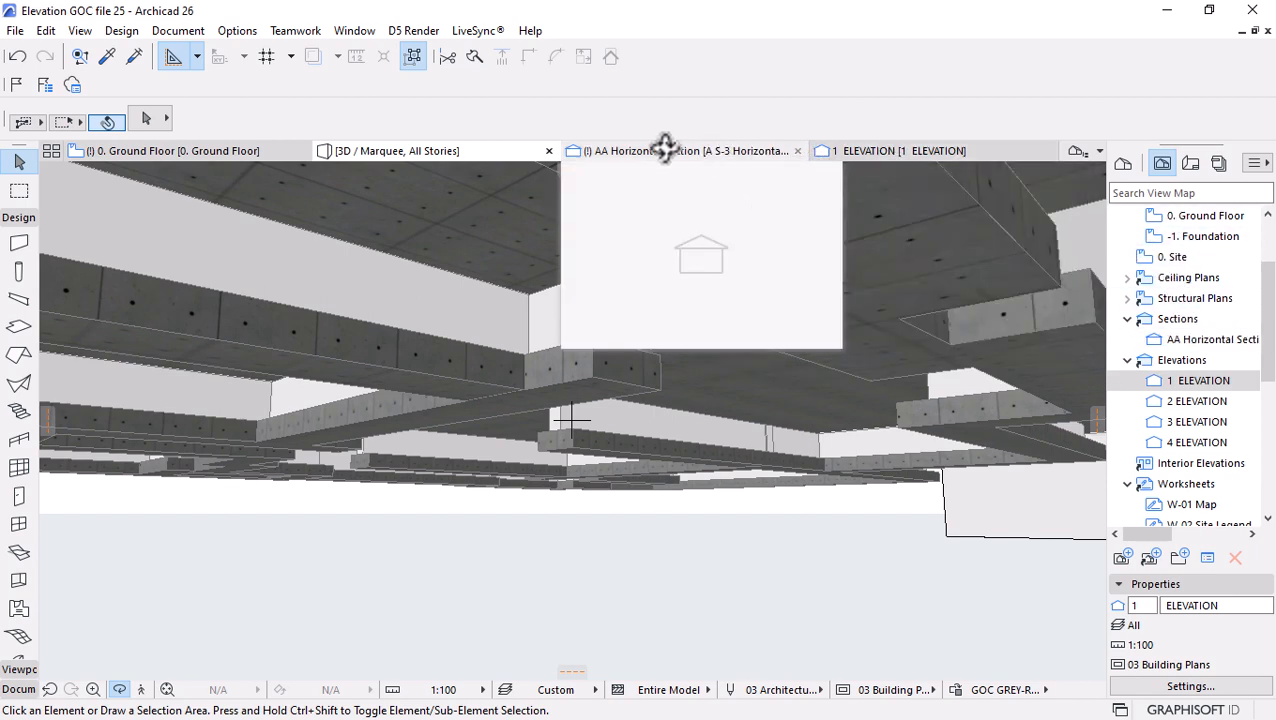
Return to the 1 ELEVATION view and examine the uncovered area below the ground line.
{"action": "left_click", "coordinate": [875, 150]}
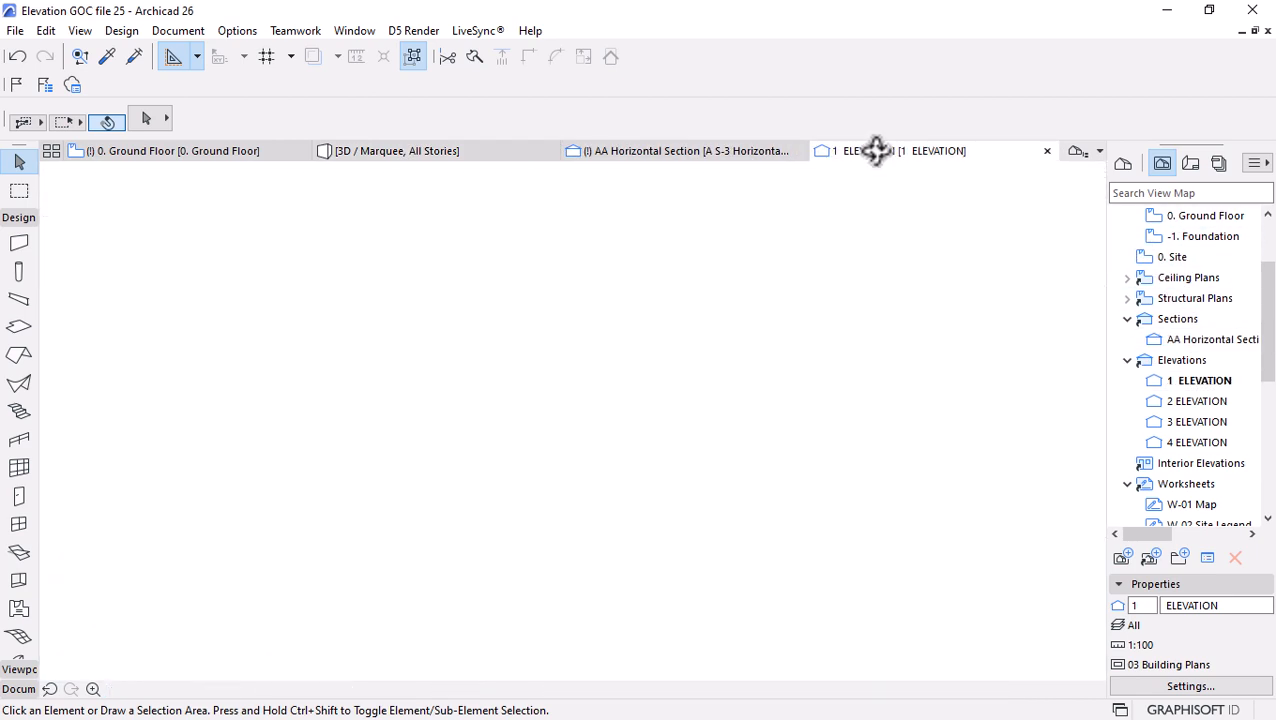
{"action": "scroll", "coordinate": [594, 370], "scroll_direction": "down", "scroll_amount": 3}
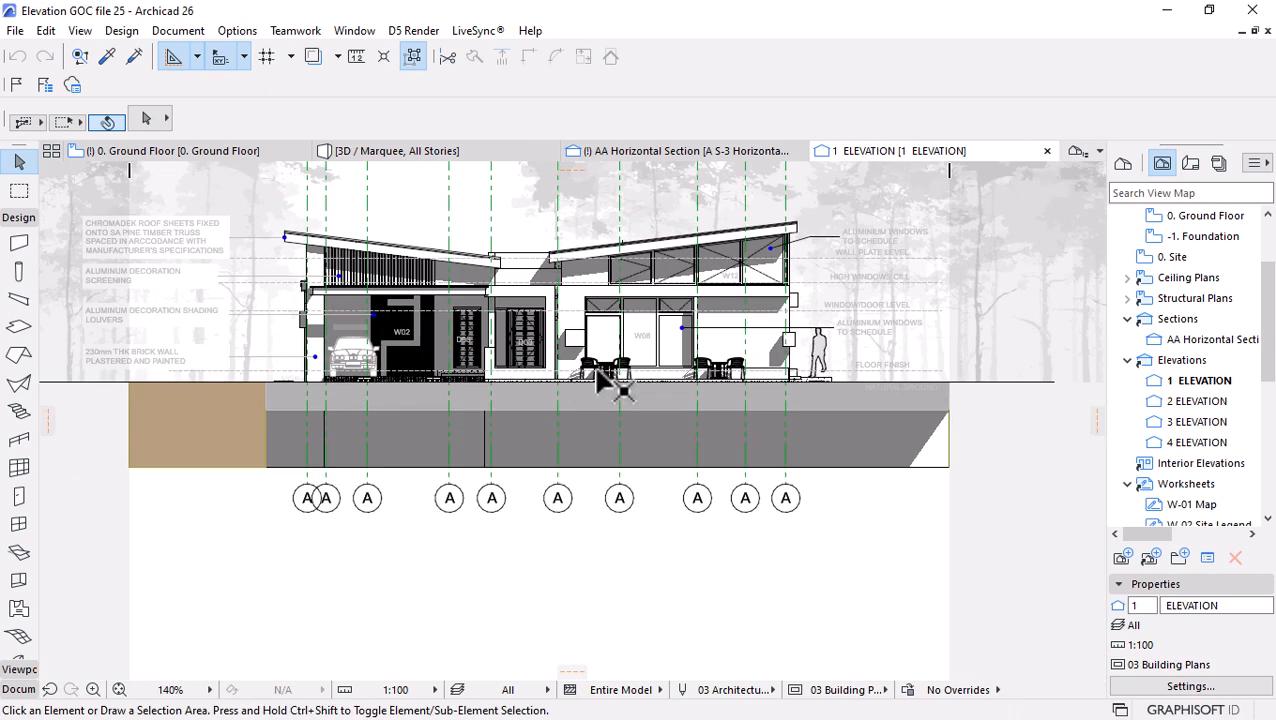
{"action": "right_click", "coordinate": [479, 574]}
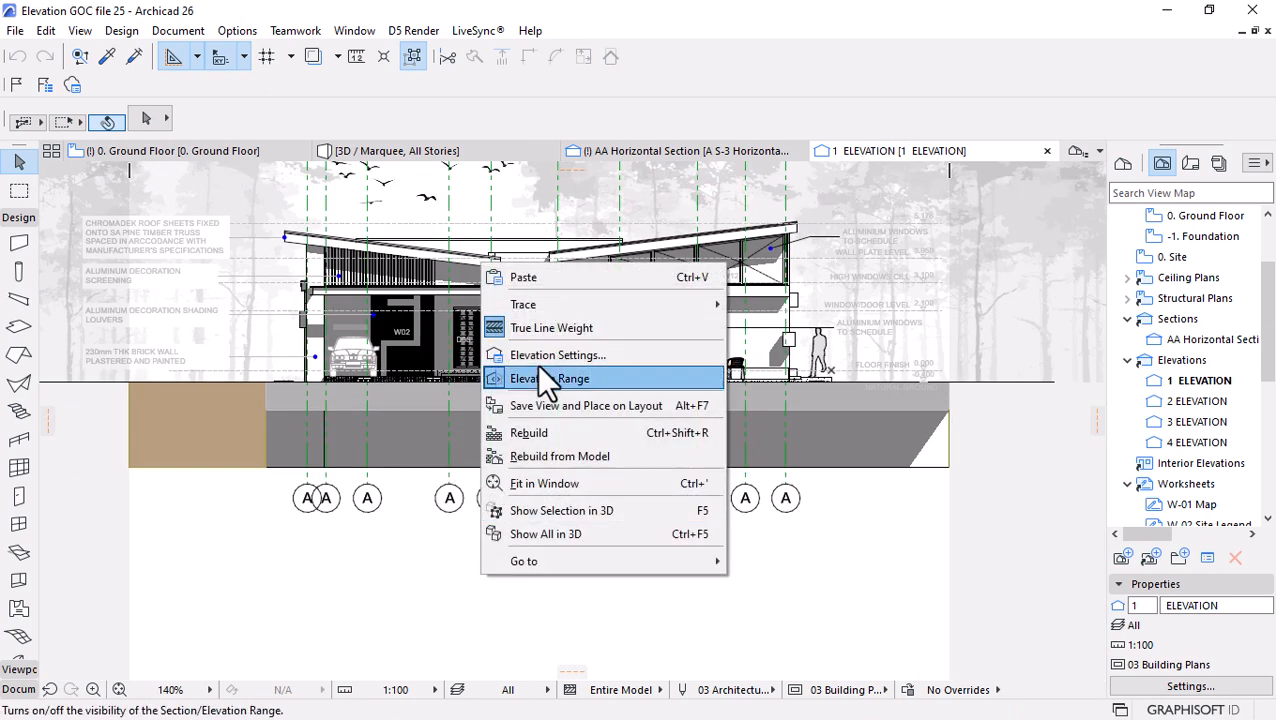
{"action": "left_click", "coordinate": [528, 610]}
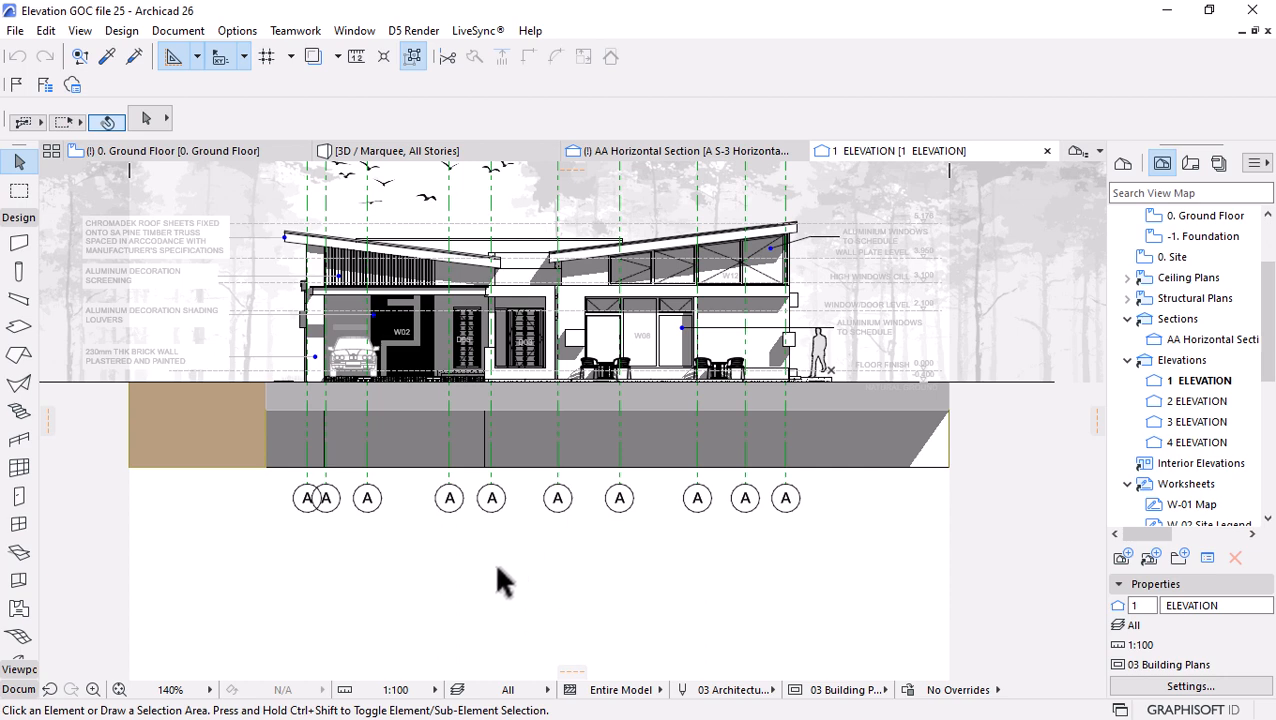
{"action": "left_click_drag", "start_coordinate": [497, 566], "coordinate": [562, 544]}
{"action": "scroll", "coordinate": [655, 528], "scroll_direction": "down", "scroll_amount": 3}
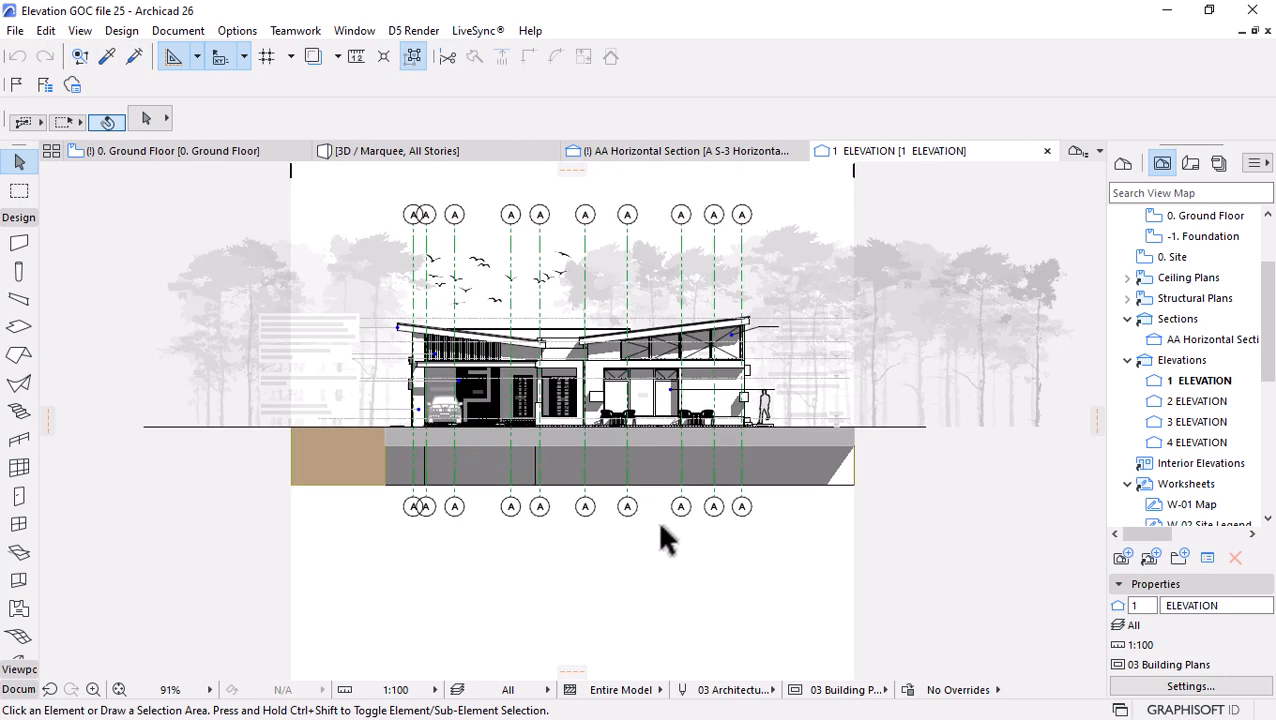
{"action": "scroll", "coordinate": [660, 529], "scroll_direction": "up", "scroll_amount": 1}
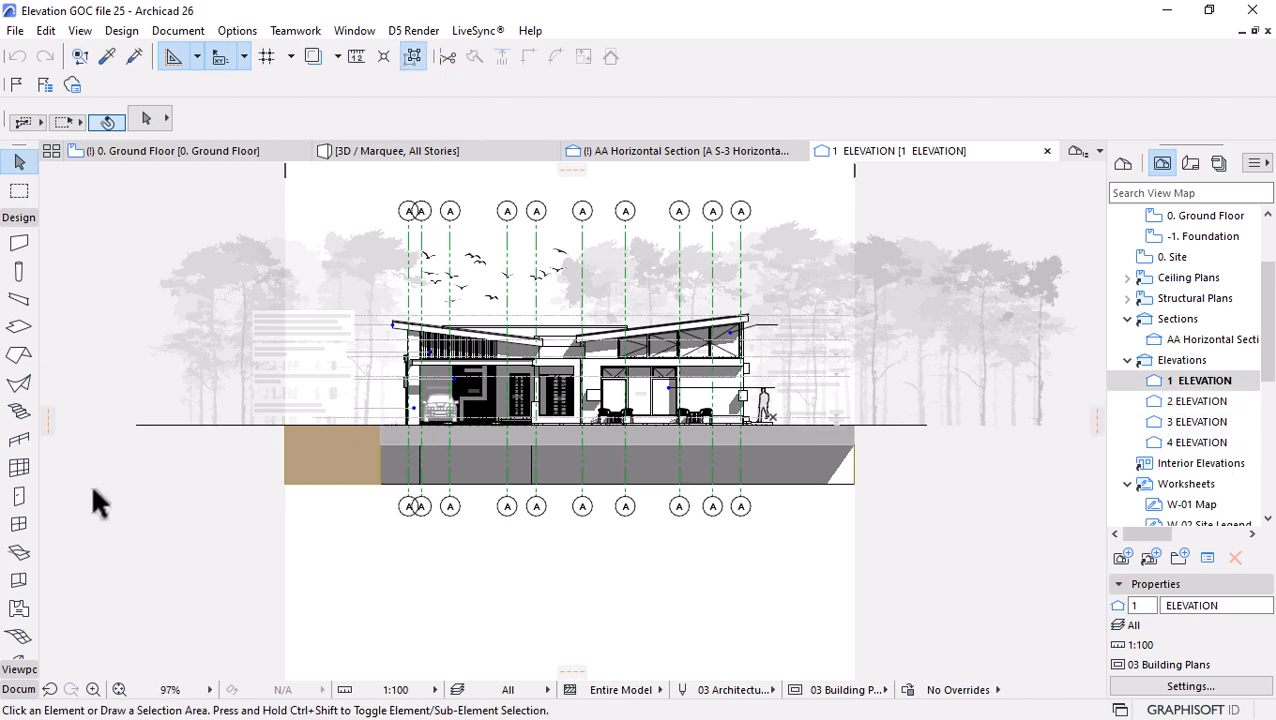
Activate the Fill tool and set it to a Drafting Fill with the Brick pattern for the area below ground.
{"action": "left_click", "coordinate": [17, 220]}
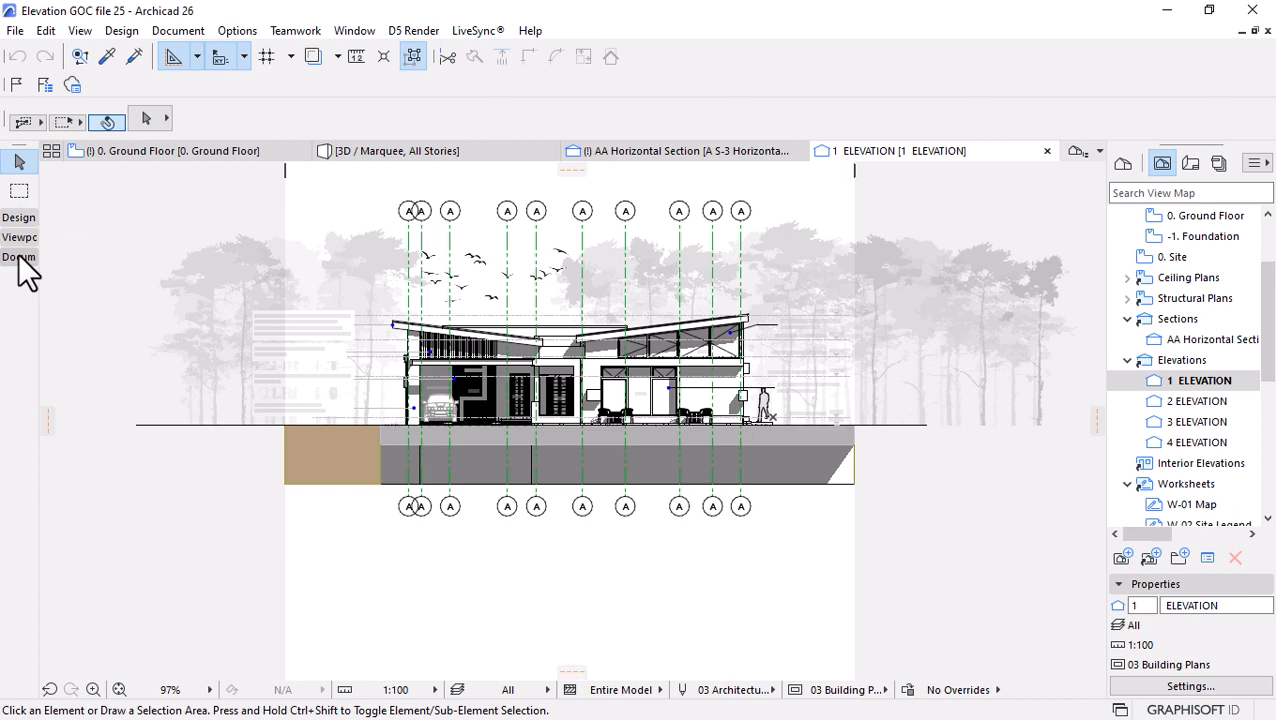
{"action": "left_click", "coordinate": [20, 258]}
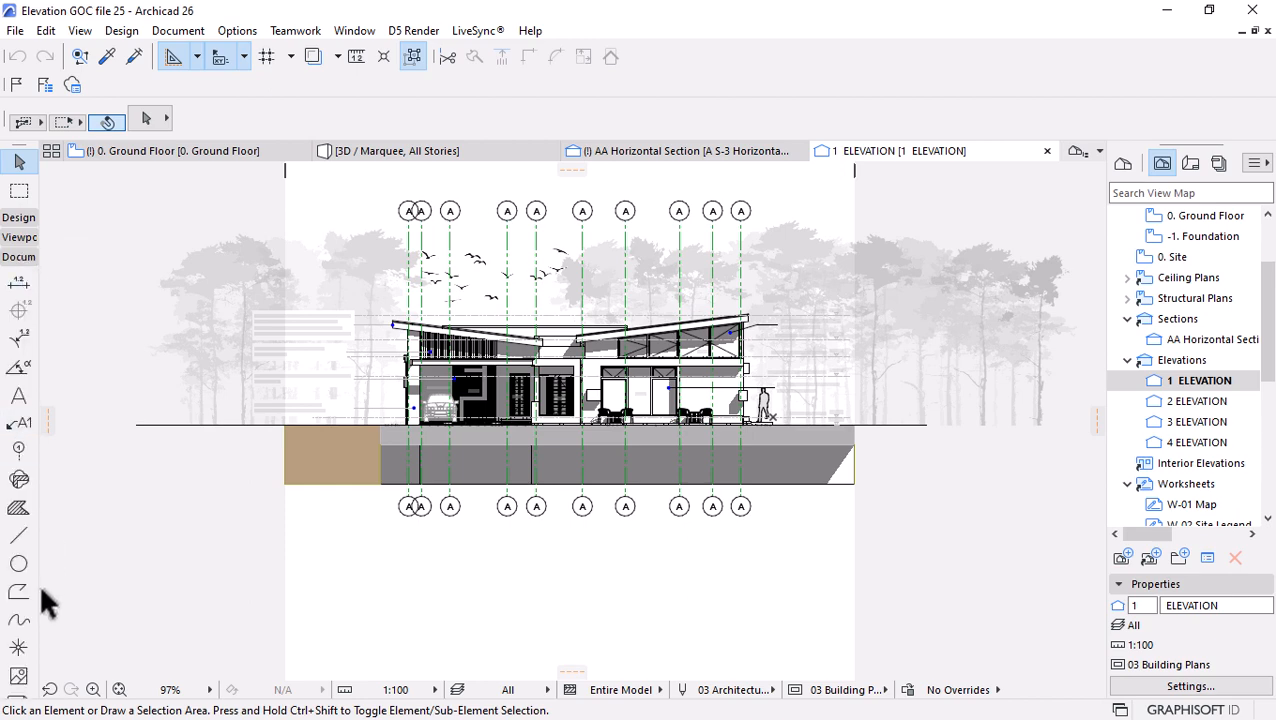
{"action": "left_click", "coordinate": [16, 512]}
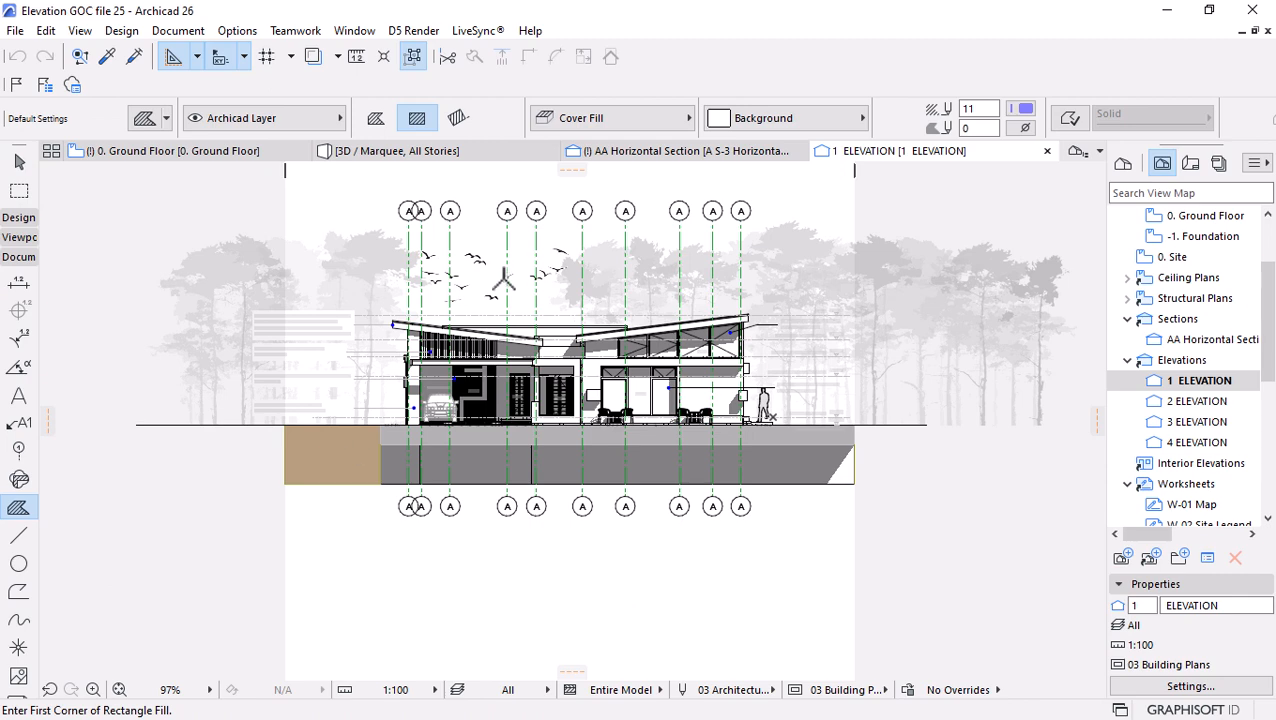
{"action": "left_click", "coordinate": [590, 118]}
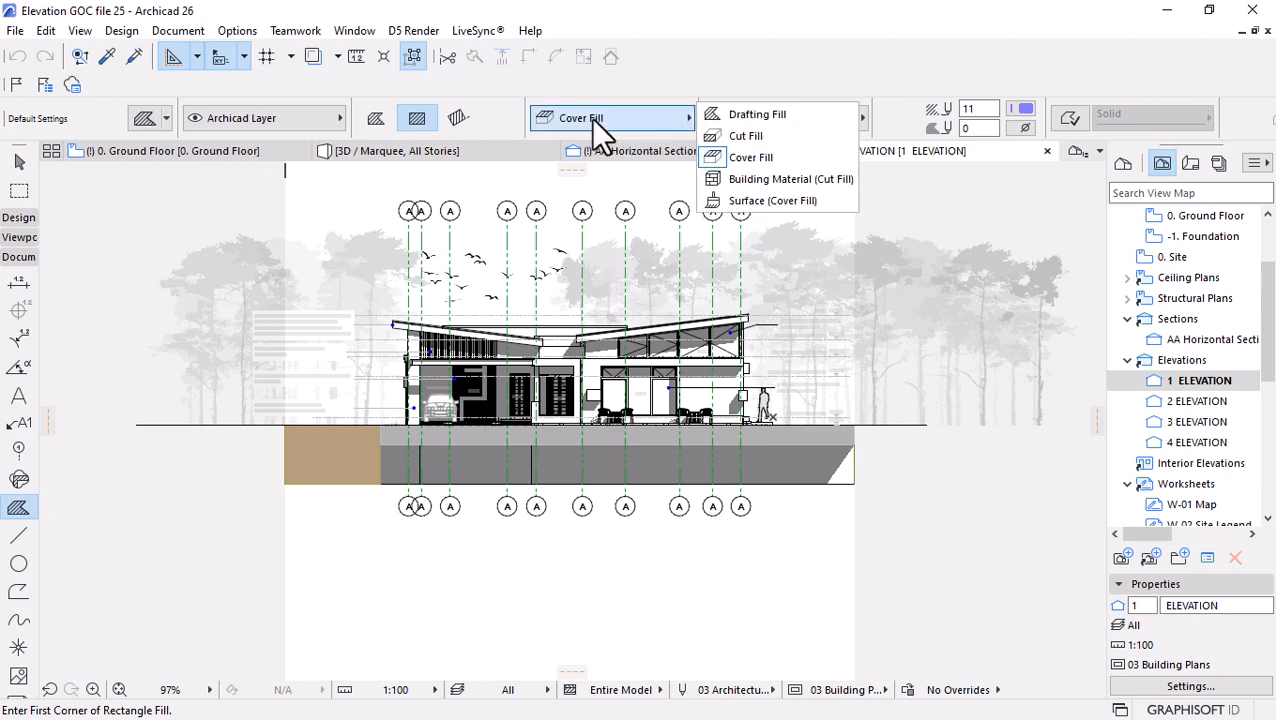
{"action": "left_click", "coordinate": [756, 116]}
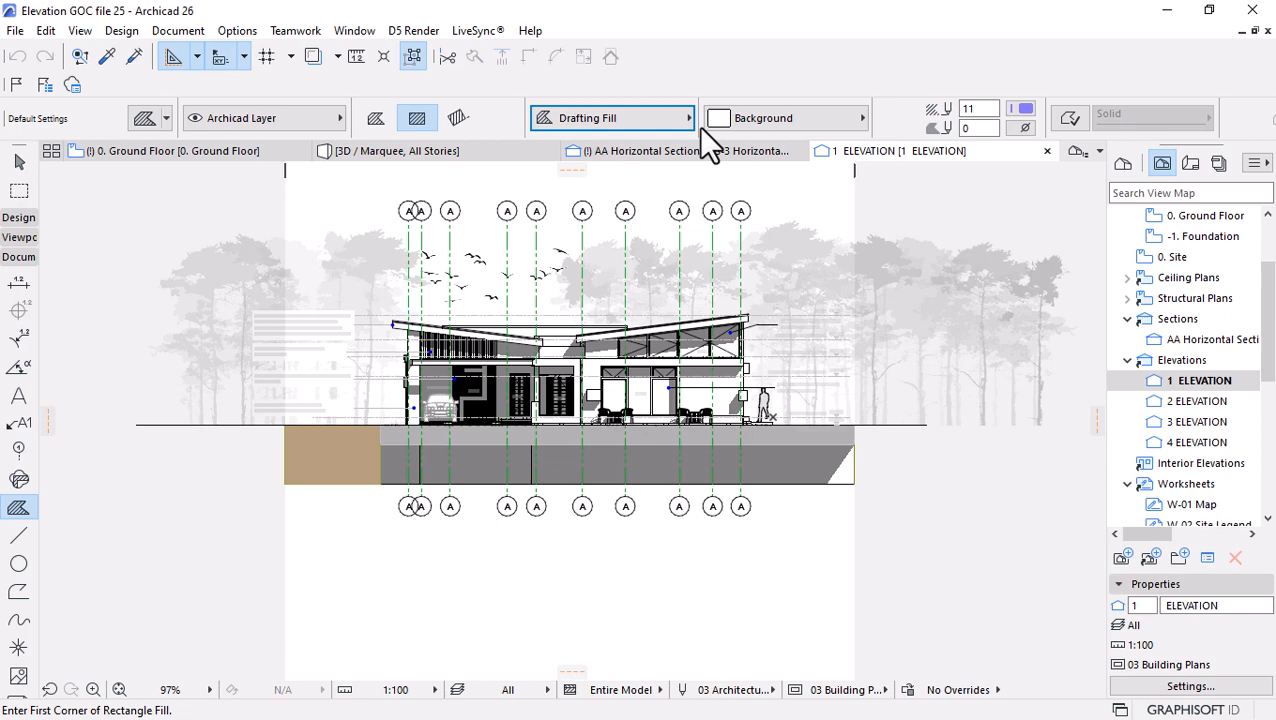
{"action": "left_click", "coordinate": [754, 116]}
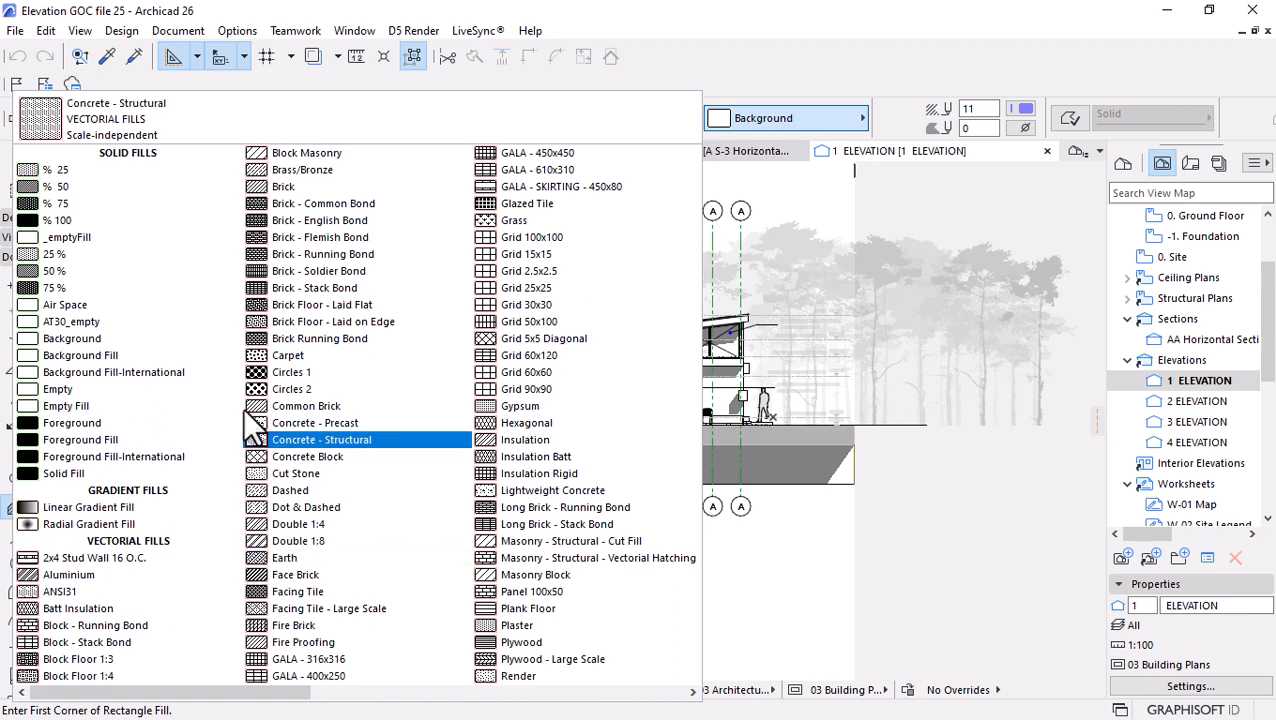
{"action": "left_click", "coordinate": [284, 187]}
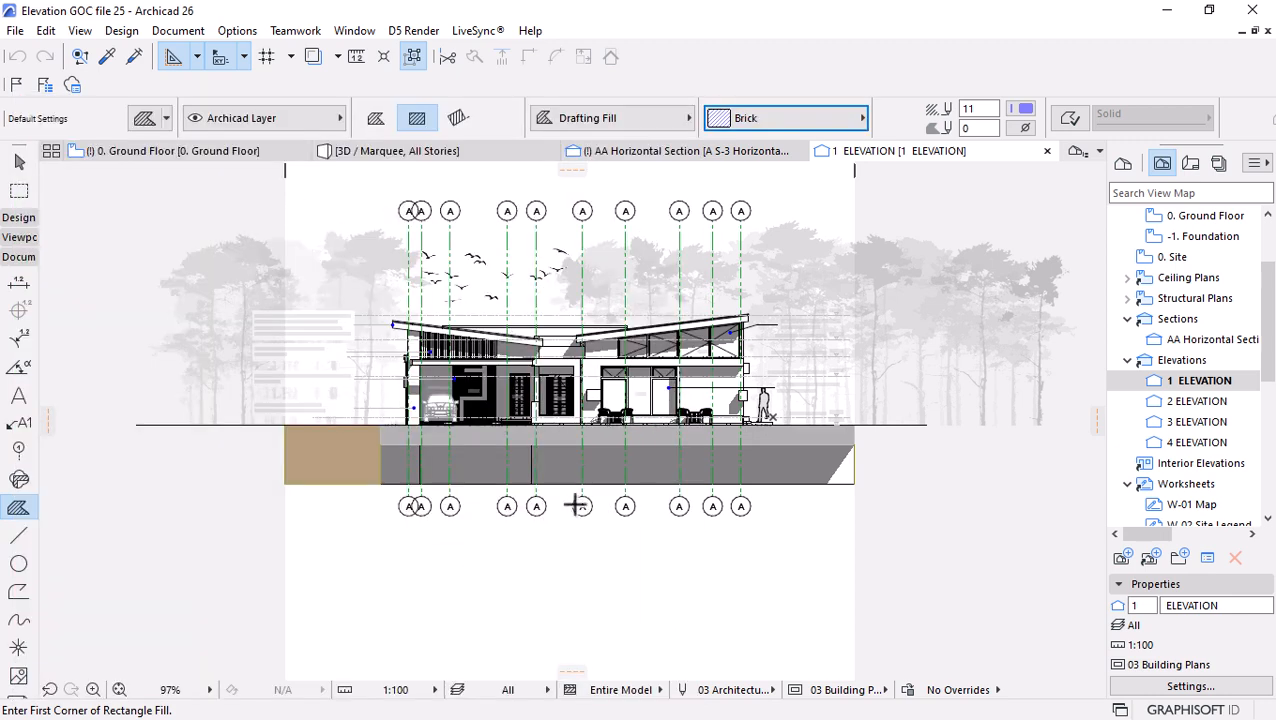
{"action": "scroll", "coordinate": [612, 494], "scroll_direction": "up", "scroll_amount": 2}
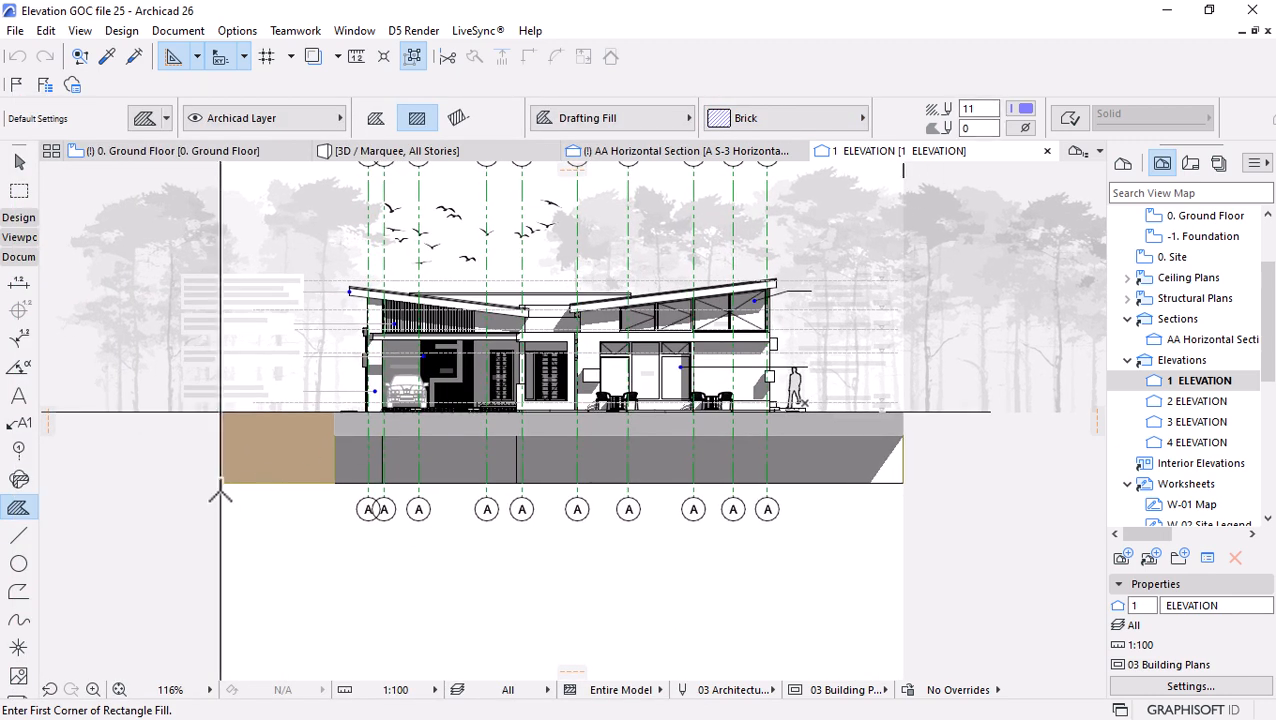
Draw a rectangular Brick fill from below the grid markers up to the ground line at the boundary and place its area text.
{"action": "left_click", "coordinate": [195, 511]}
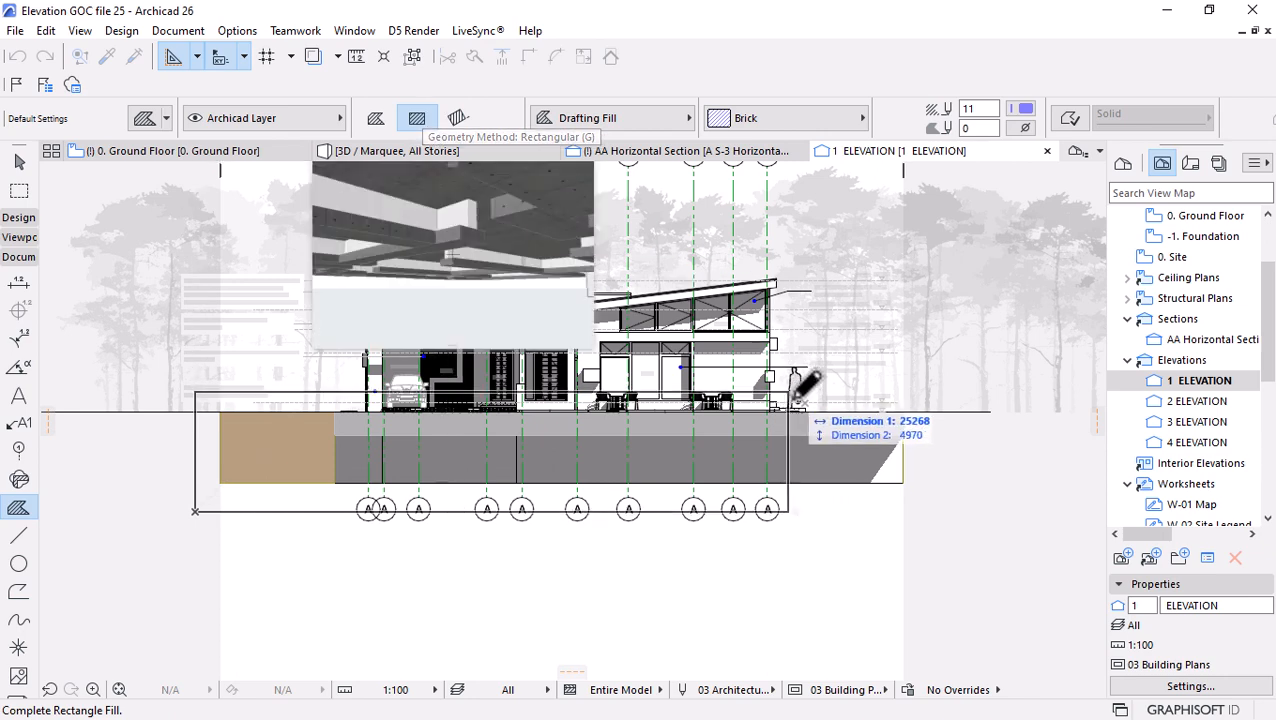
{"action": "left_click", "coordinate": [903, 411]}
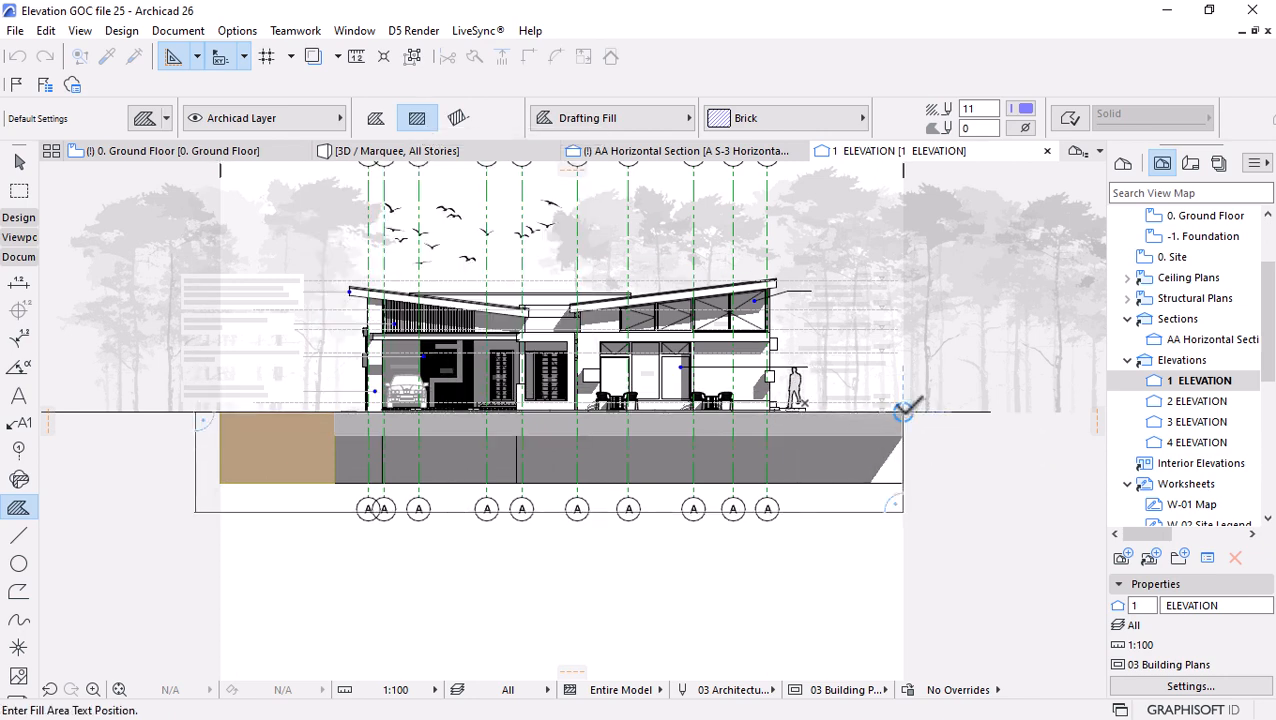
{"action": "left_click", "coordinate": [555, 467]}
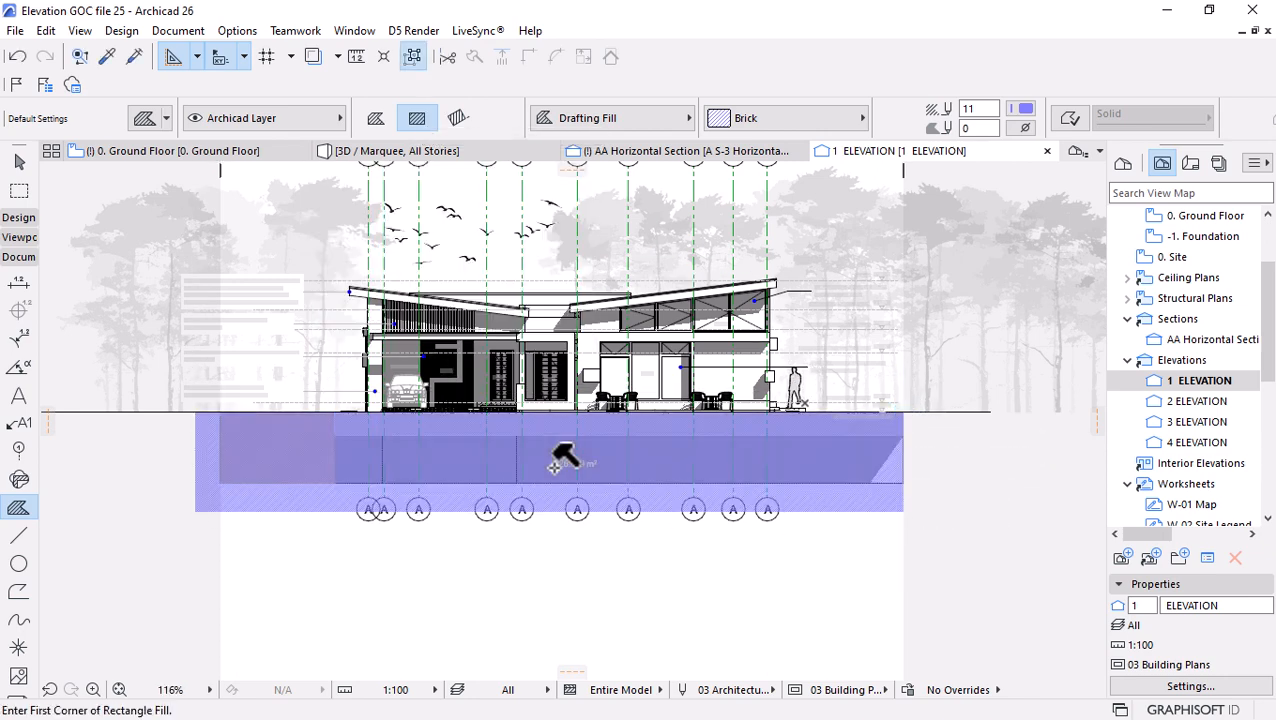
{"action": "scroll", "coordinate": [470, 464], "scroll_direction": "up", "scroll_amount": 4}
{"action": "scroll", "coordinate": [470, 464], "scroll_direction": "down", "scroll_amount": 4}
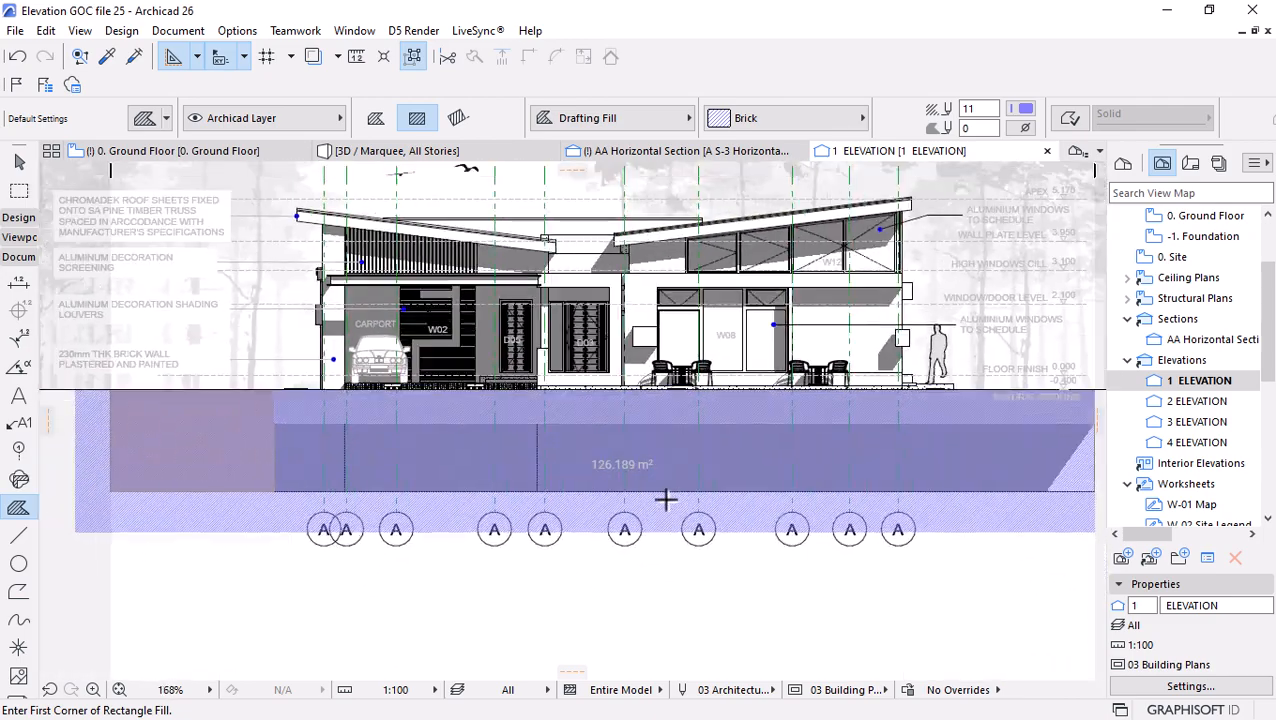
{"action": "scroll", "coordinate": [607, 475], "scroll_direction": "up", "scroll_amount": 5}
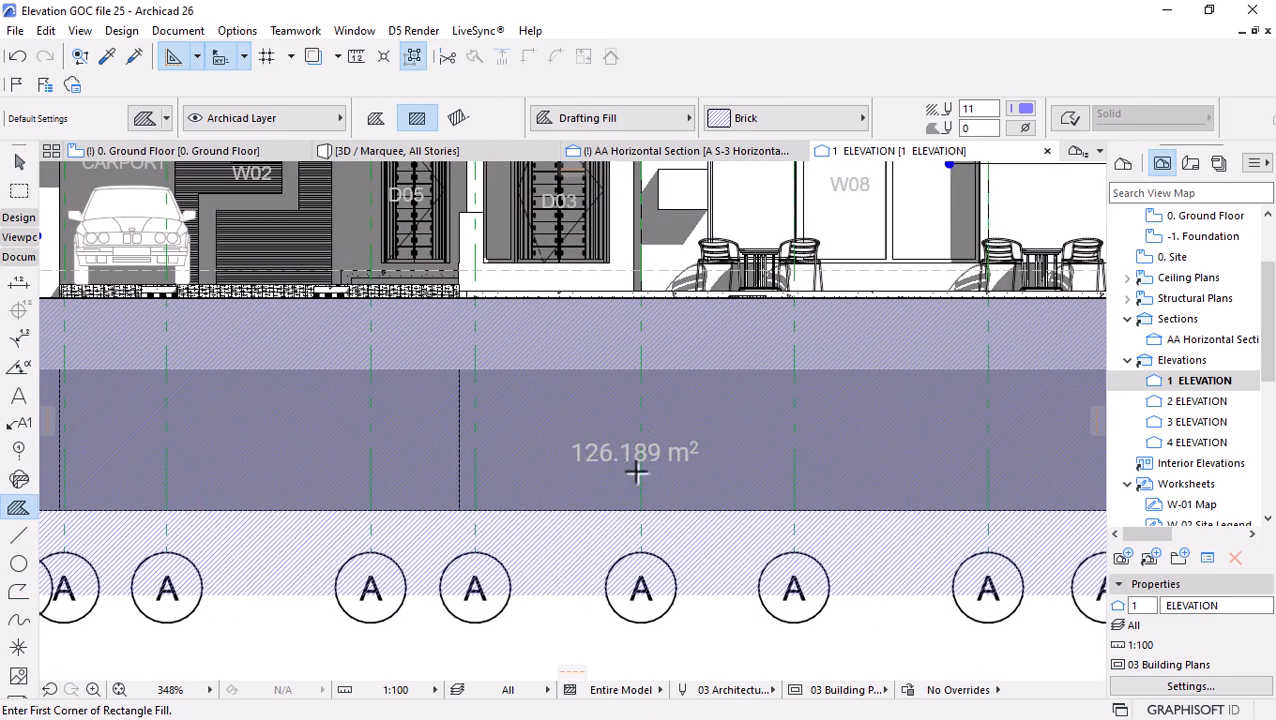
Select the new ground fill and turn off its area text in the fill settings.
{"action": "left_click", "coordinate": [19, 163]}
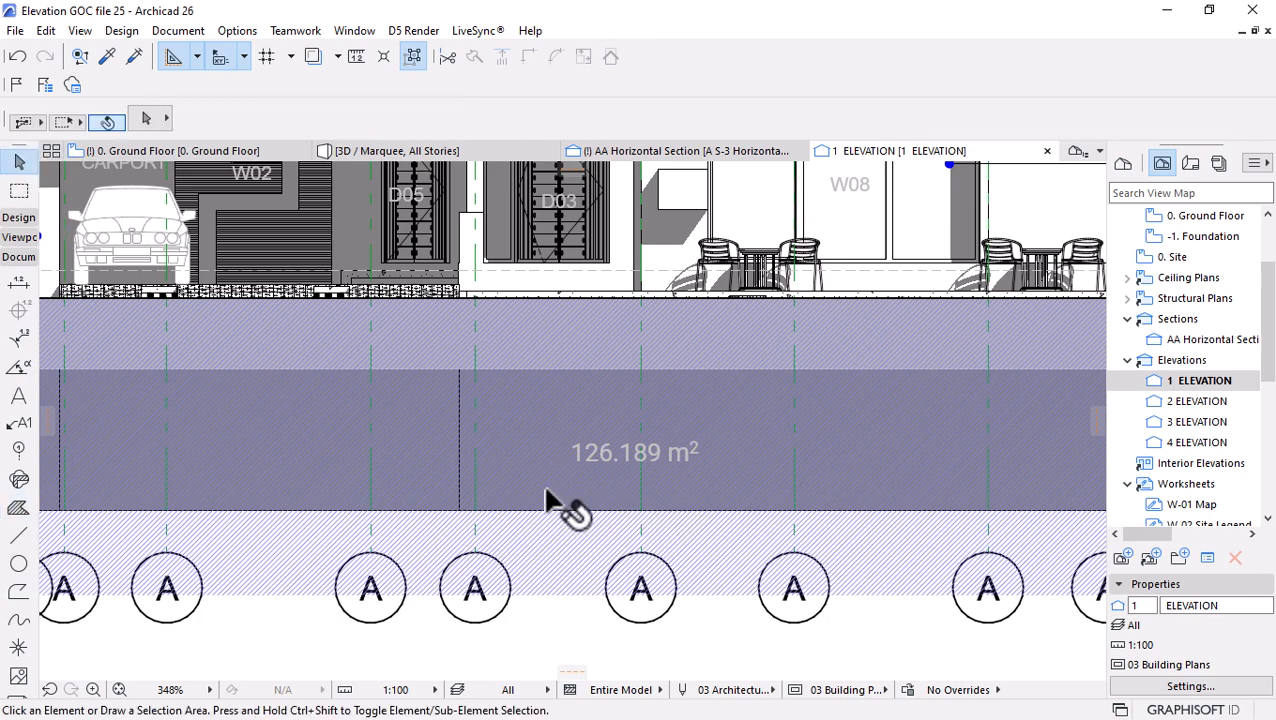
{"action": "left_click", "coordinate": [508, 456]}
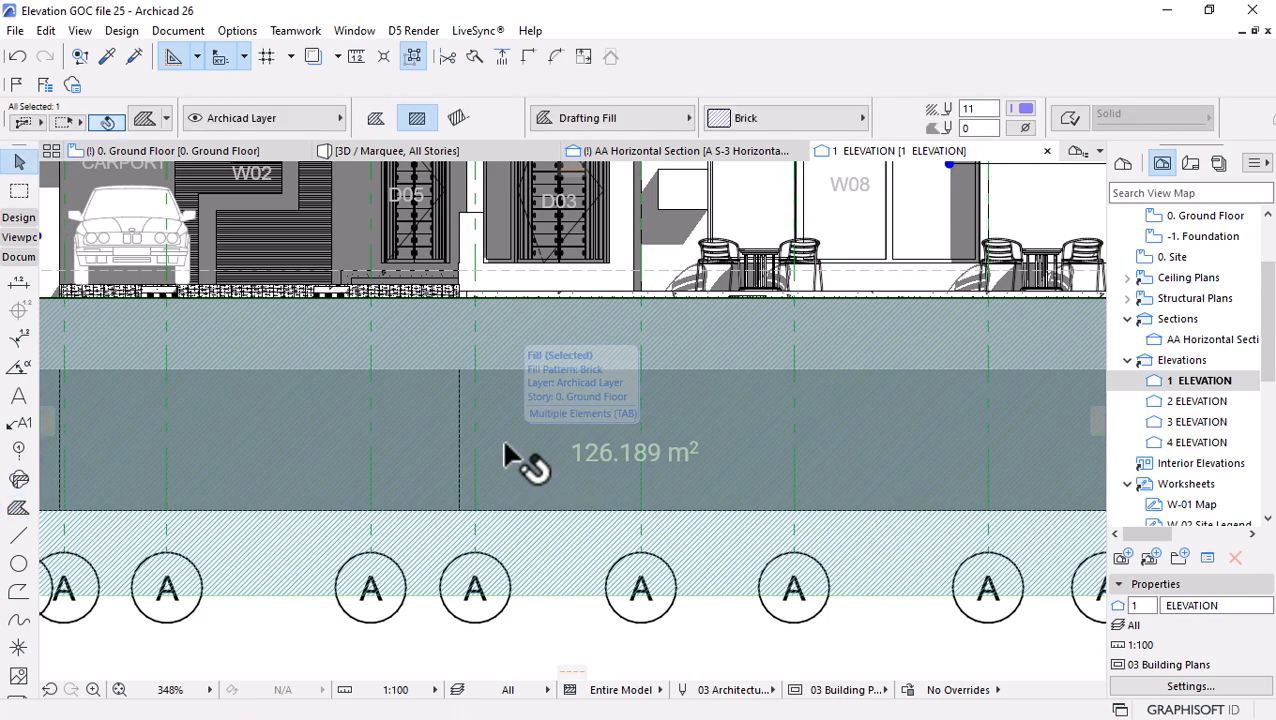
{"action": "left_click", "coordinate": [147, 120]}
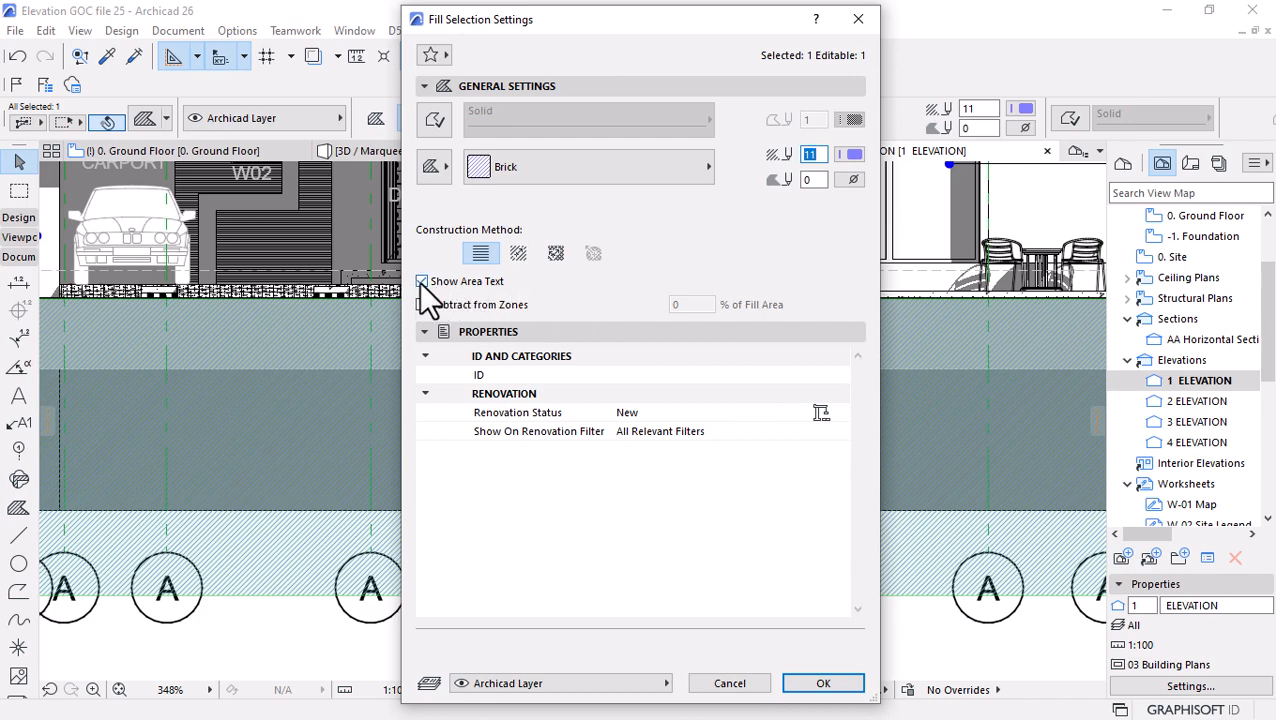
{"action": "left_click", "coordinate": [820, 684]}
{"action": "scroll", "coordinate": [498, 456], "scroll_direction": "down", "scroll_amount": 3}
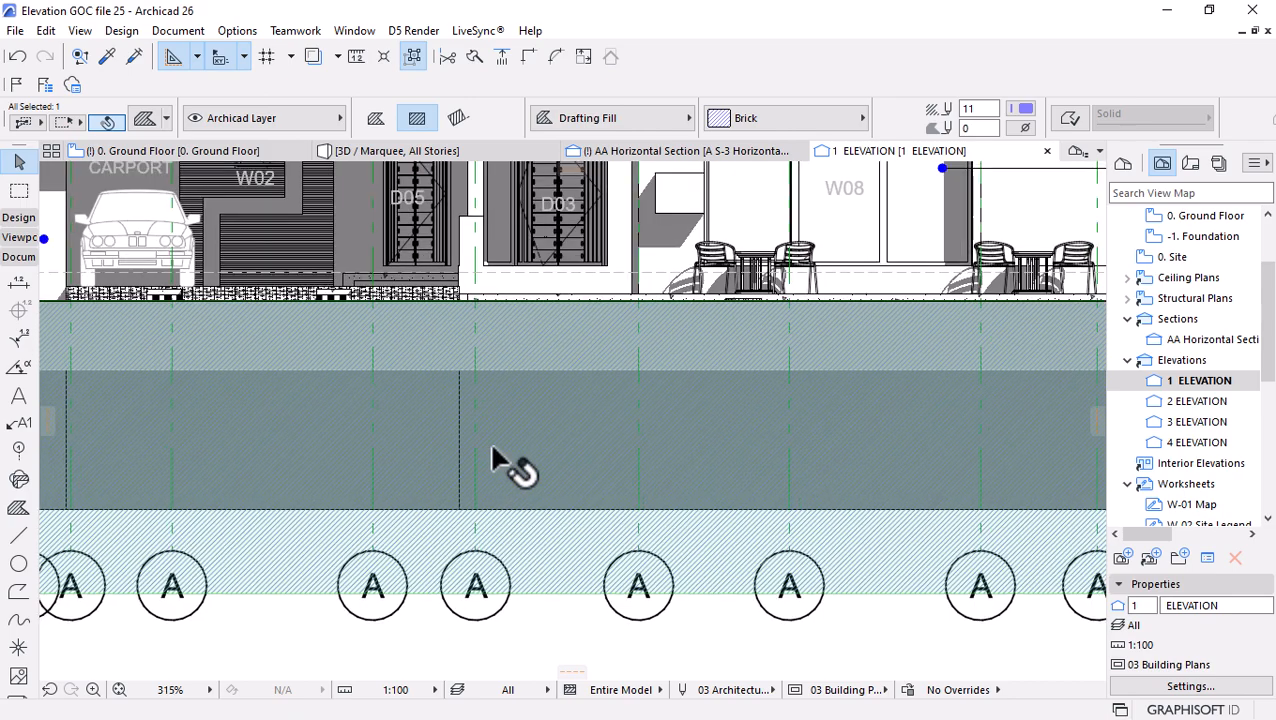
Set the ground fill's background pen to the opaque window background (-1).
{"action": "scroll", "coordinate": [990, 462], "scroll_direction": "up", "scroll_amount": 4}
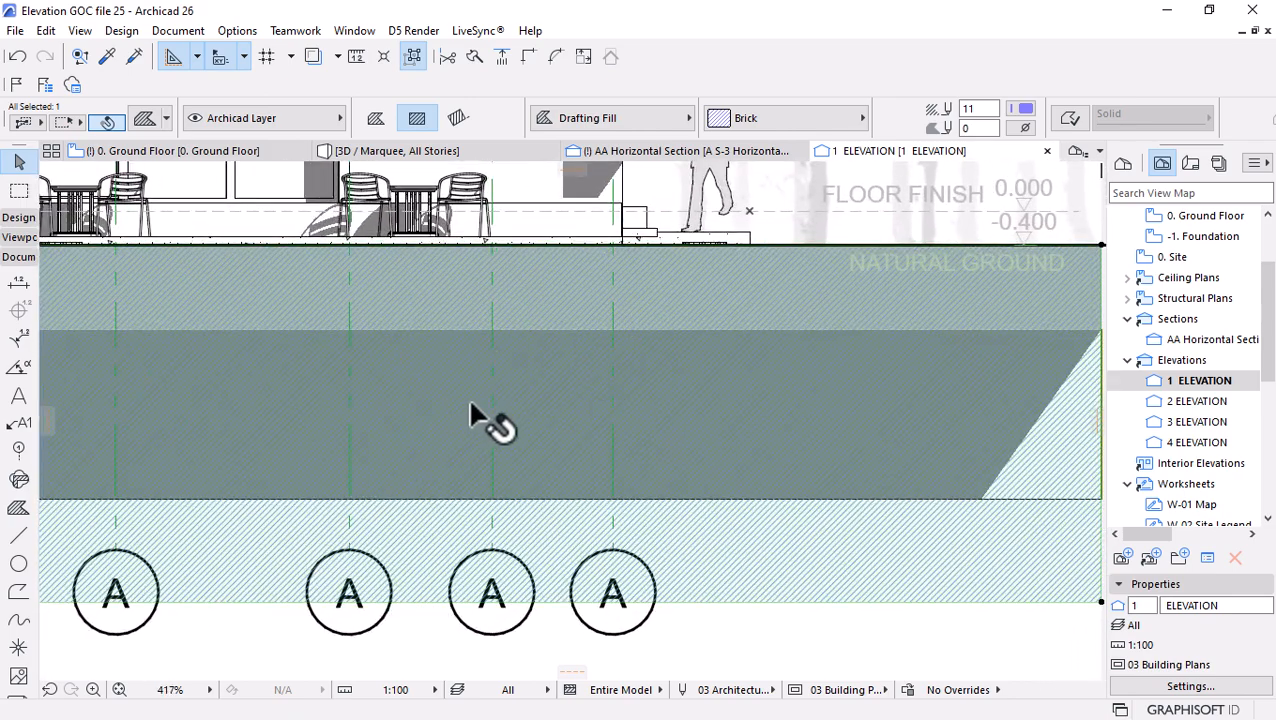
{"action": "scroll", "coordinate": [595, 492], "scroll_direction": "down", "scroll_amount": 2}
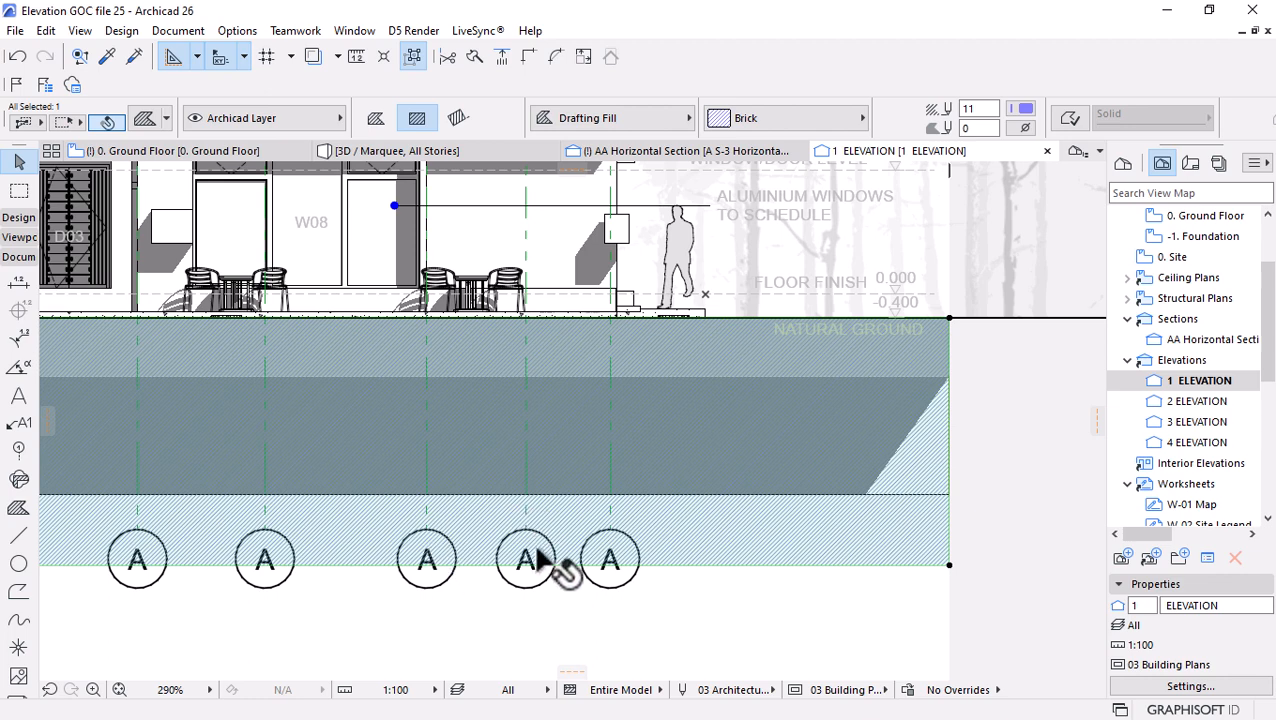
{"action": "scroll", "coordinate": [906, 122], "scroll_direction": "down", "scroll_amount": 2}
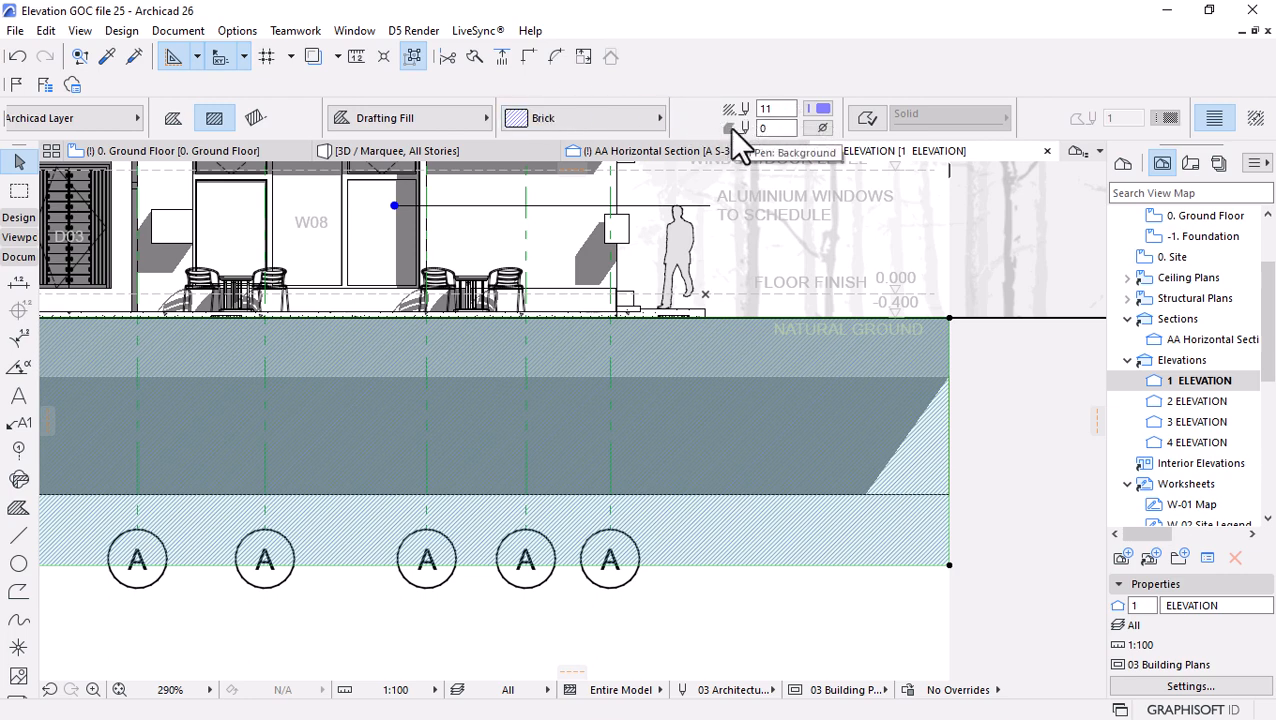
{"action": "left_click", "coordinate": [821, 129]}
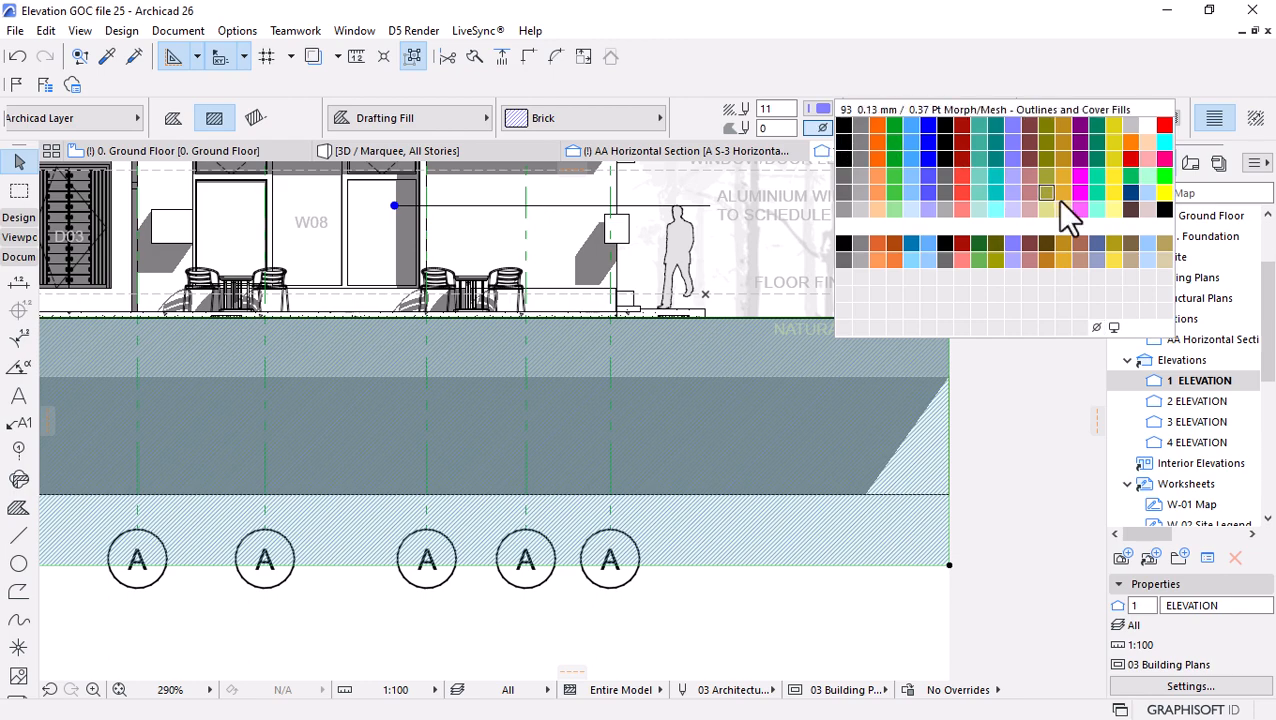
{"action": "left_click", "coordinate": [1113, 328]}
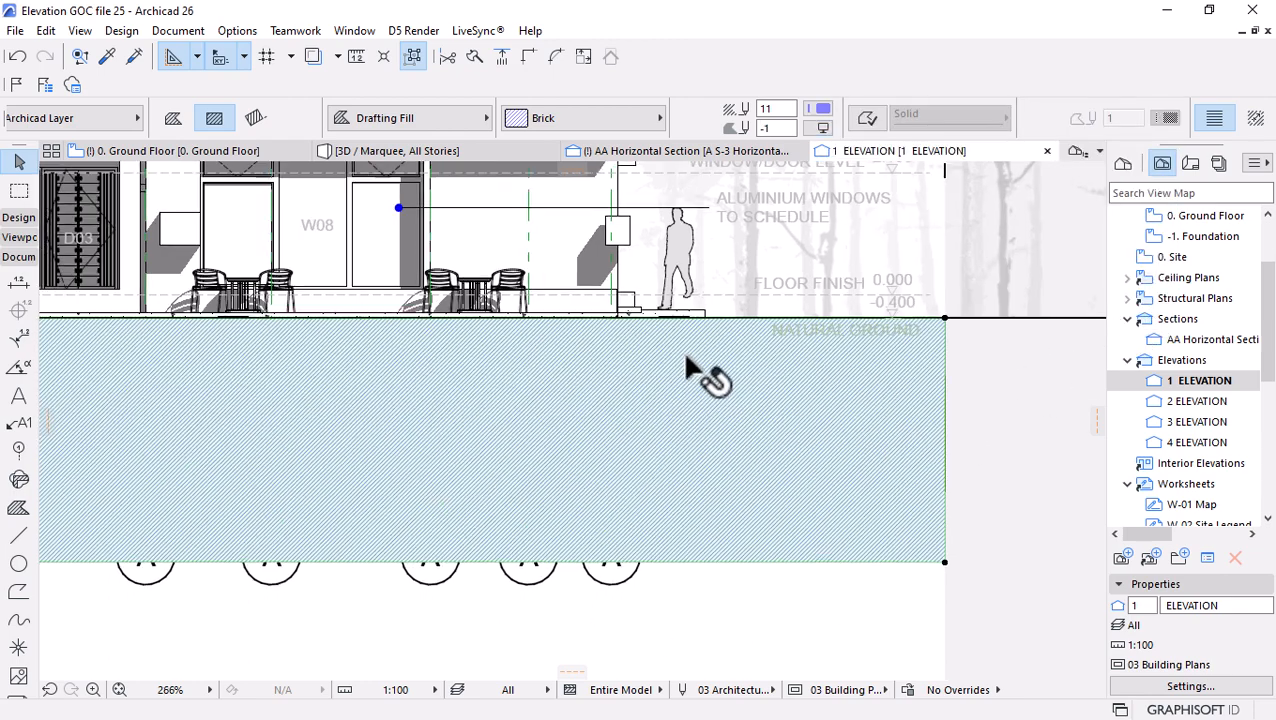
Offset the ground fill's lower edge downward until the fill covers the grid markers completely, and deselect it.
{"action": "scroll", "coordinate": [682, 349], "scroll_direction": "down", "scroll_amount": 3}
{"action": "scroll", "coordinate": [528, 507], "scroll_direction": "up", "scroll_amount": 2}
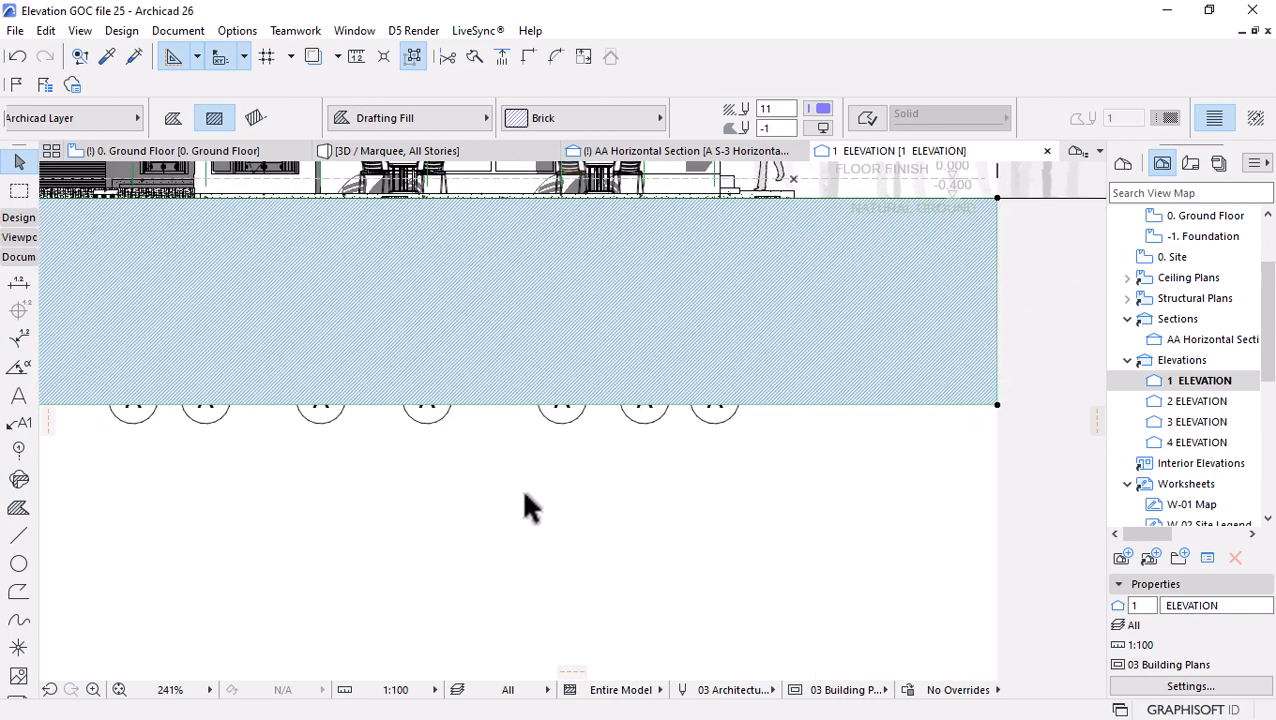
{"action": "left_click", "coordinate": [498, 406]}
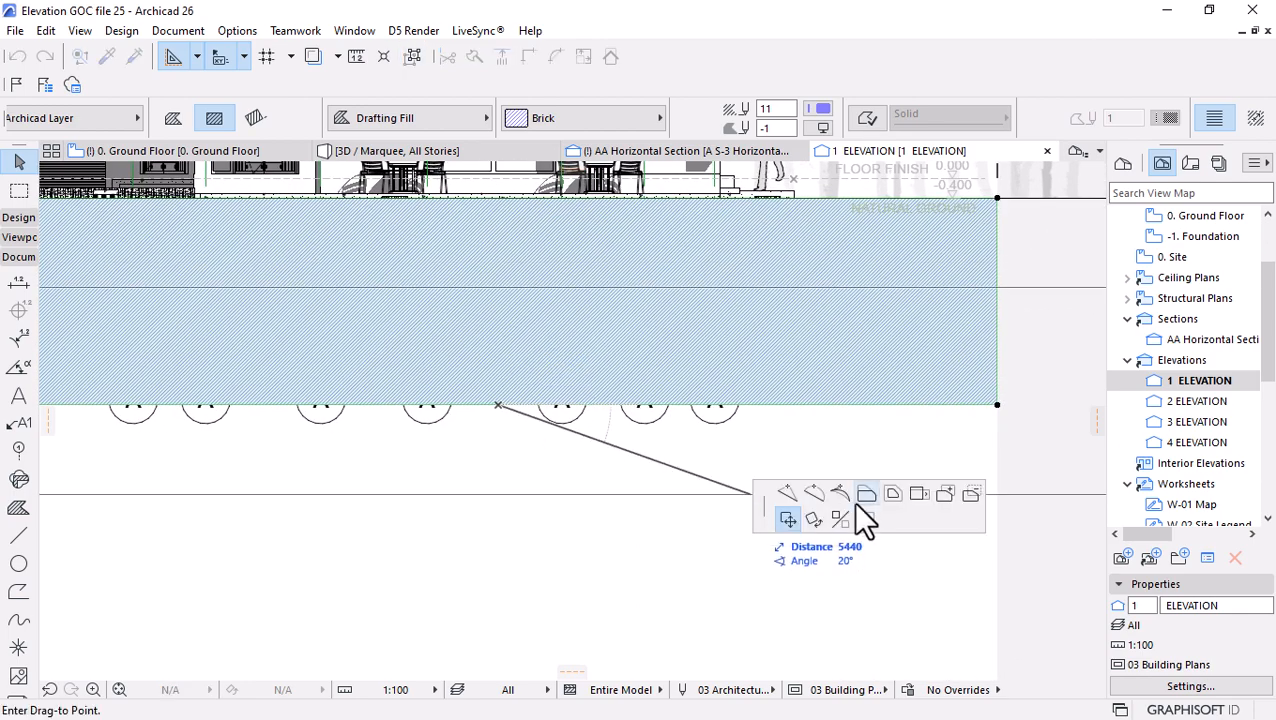
{"action": "left_click", "coordinate": [862, 494]}
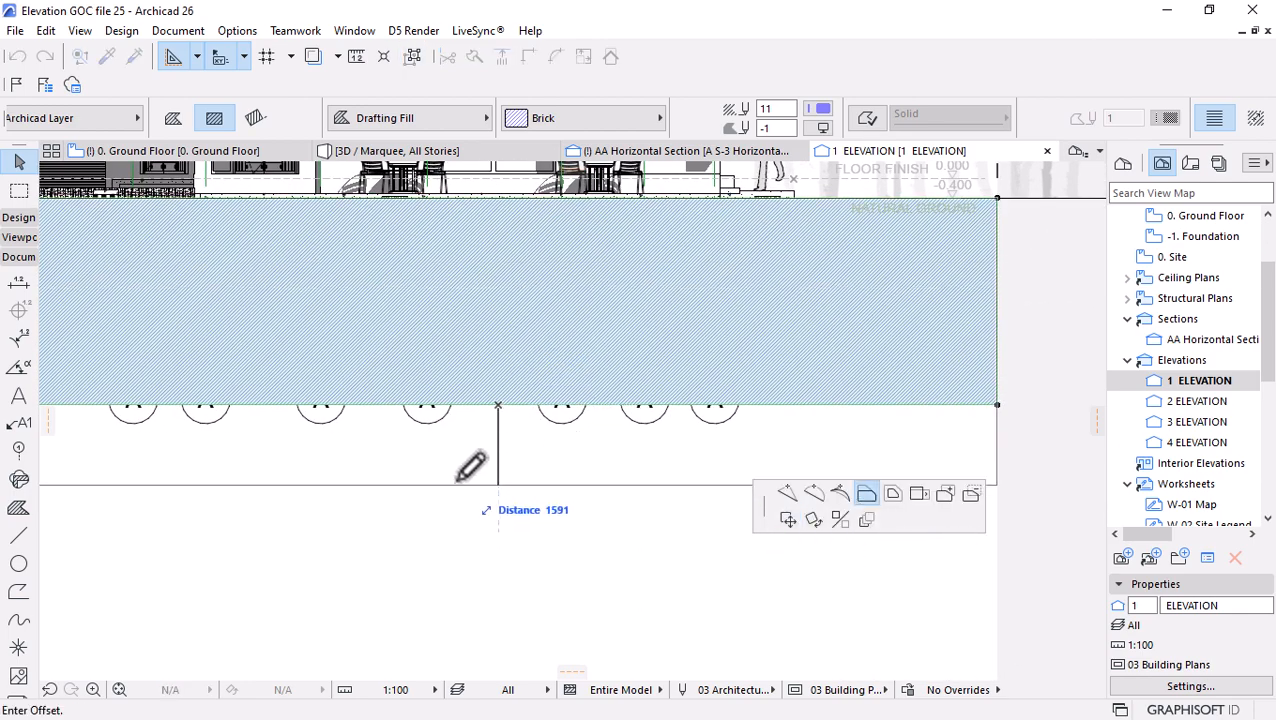
{"action": "left_click", "coordinate": [422, 464]}
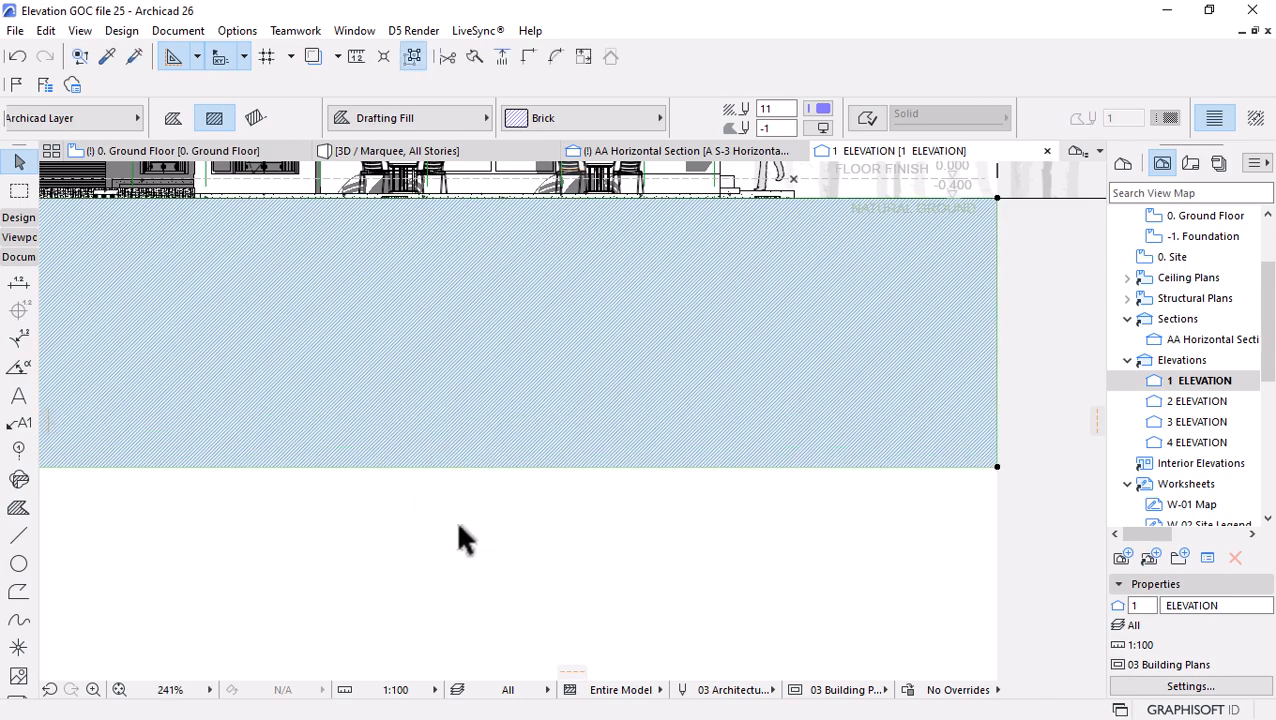
{"action": "scroll", "coordinate": [700, 530], "scroll_direction": "down", "scroll_amount": 1}
{"action": "scroll", "coordinate": [690, 525], "scroll_direction": "down", "scroll_amount": 2}
{"action": "left_click", "coordinate": [382, 575]}
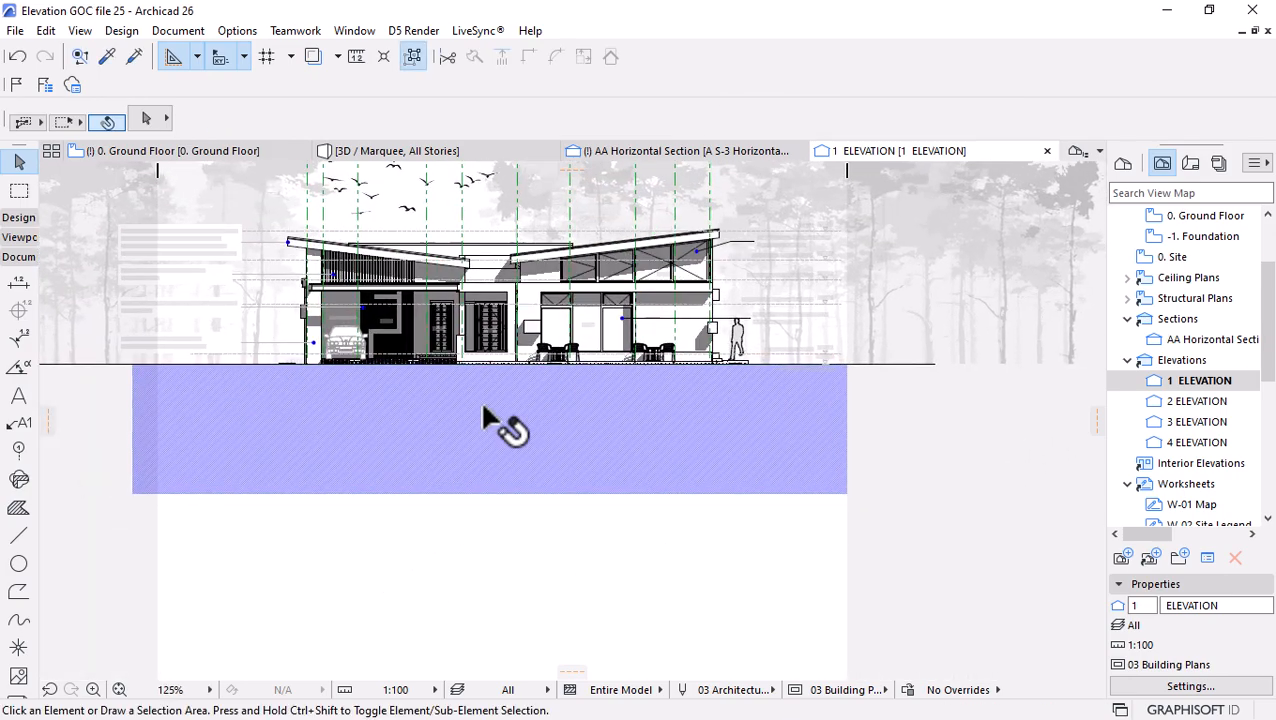
Reselect the ground fill and set its foreground pen to black pen 1.
{"action": "scroll", "coordinate": [487, 465], "scroll_direction": "up", "scroll_amount": 3}
{"action": "scroll", "coordinate": [488, 480], "scroll_direction": "up", "scroll_amount": 3}
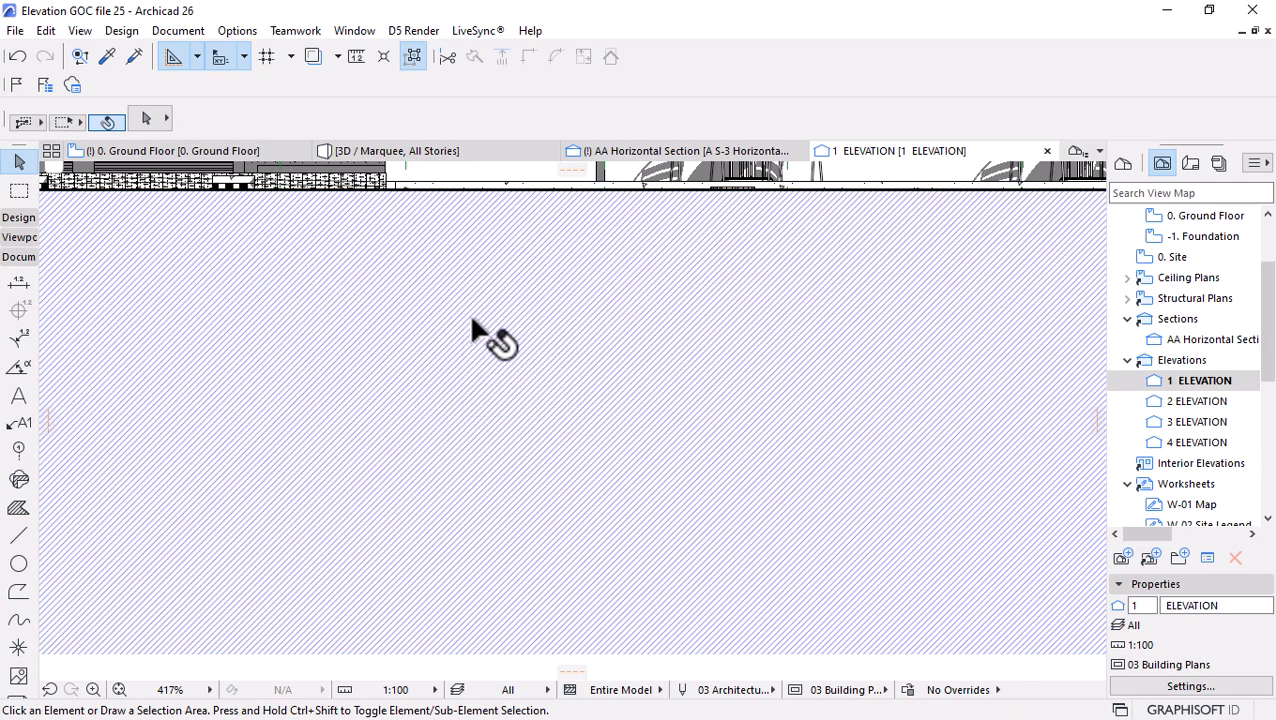
{"action": "scroll", "coordinate": [464, 360], "scroll_direction": "down", "scroll_amount": 2}
{"action": "left_click", "coordinate": [530, 375]}
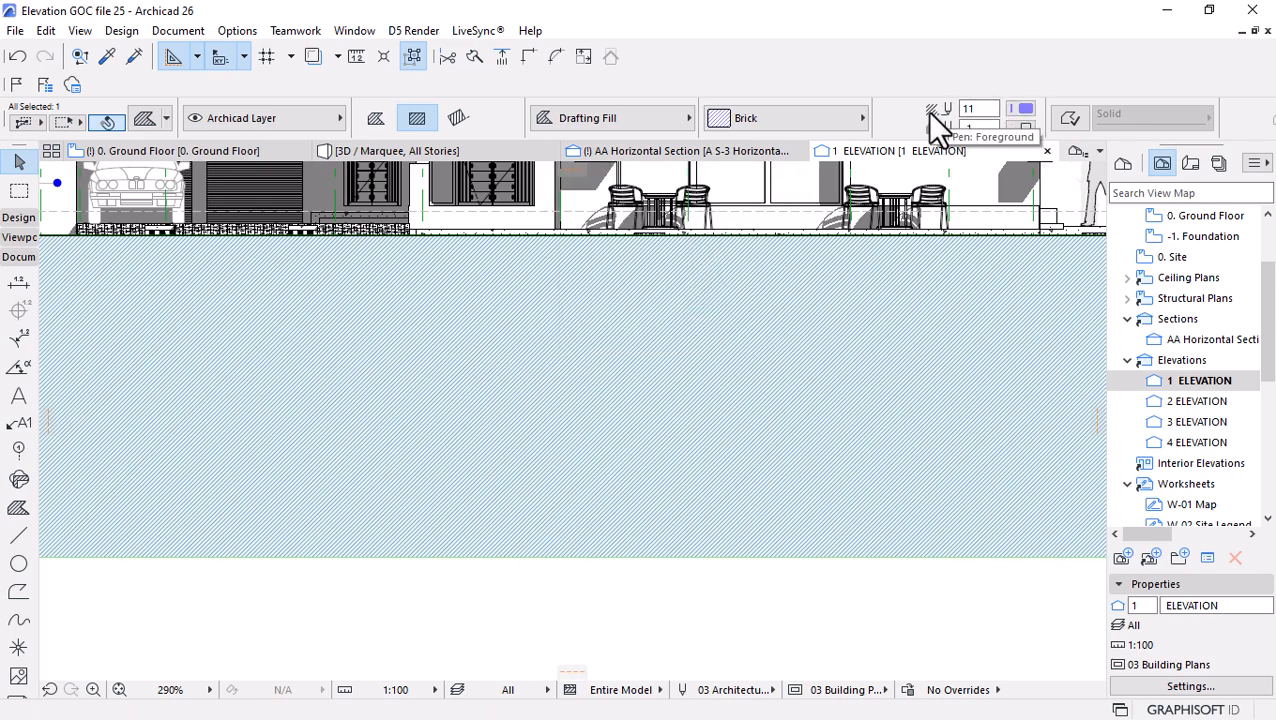
{"action": "left_click", "coordinate": [1021, 107]}
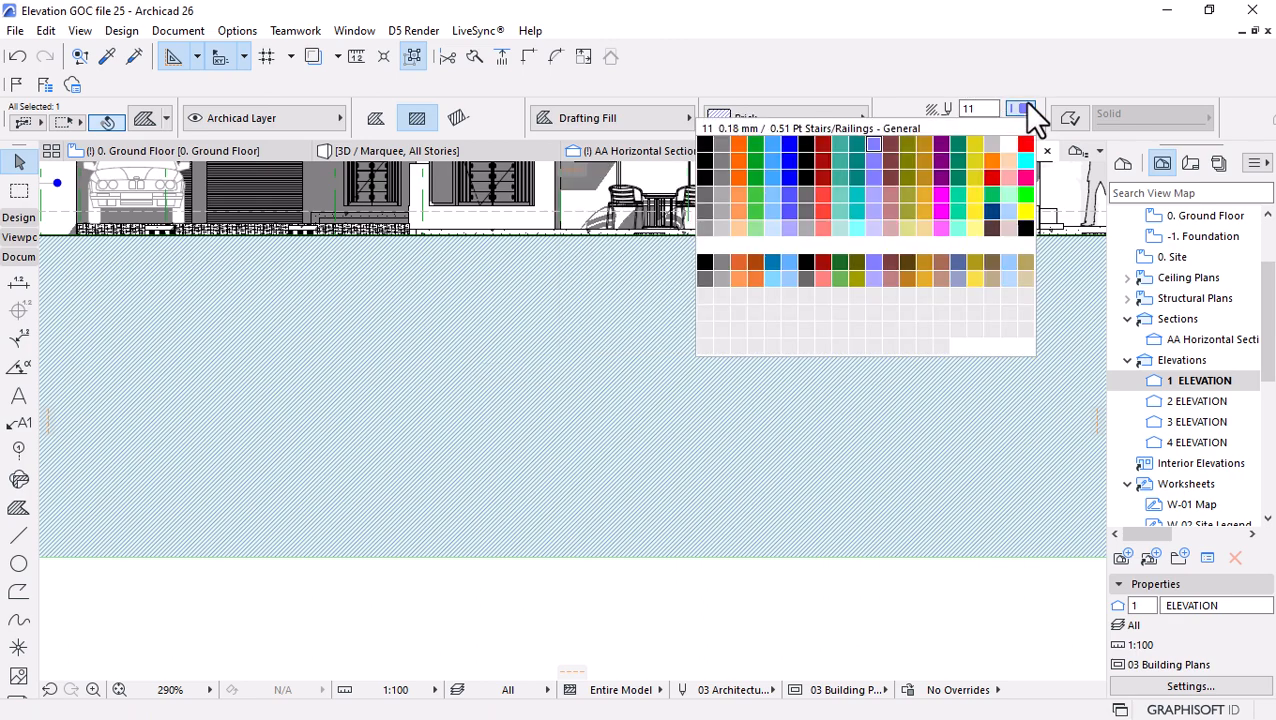
{"action": "left_click", "coordinate": [701, 144]}
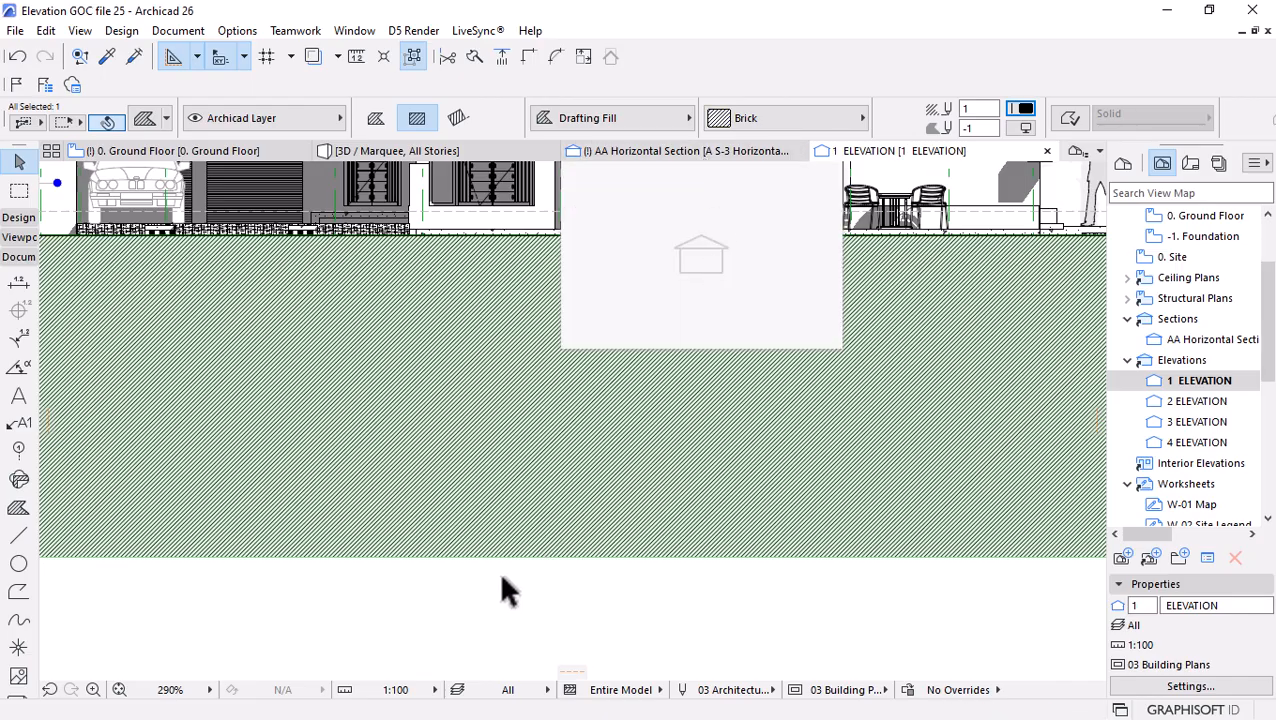
{"action": "scroll", "coordinate": [484, 545], "scroll_direction": "down", "scroll_amount": 3}
{"action": "scroll", "coordinate": [455, 503], "scroll_direction": "up", "scroll_amount": 4}
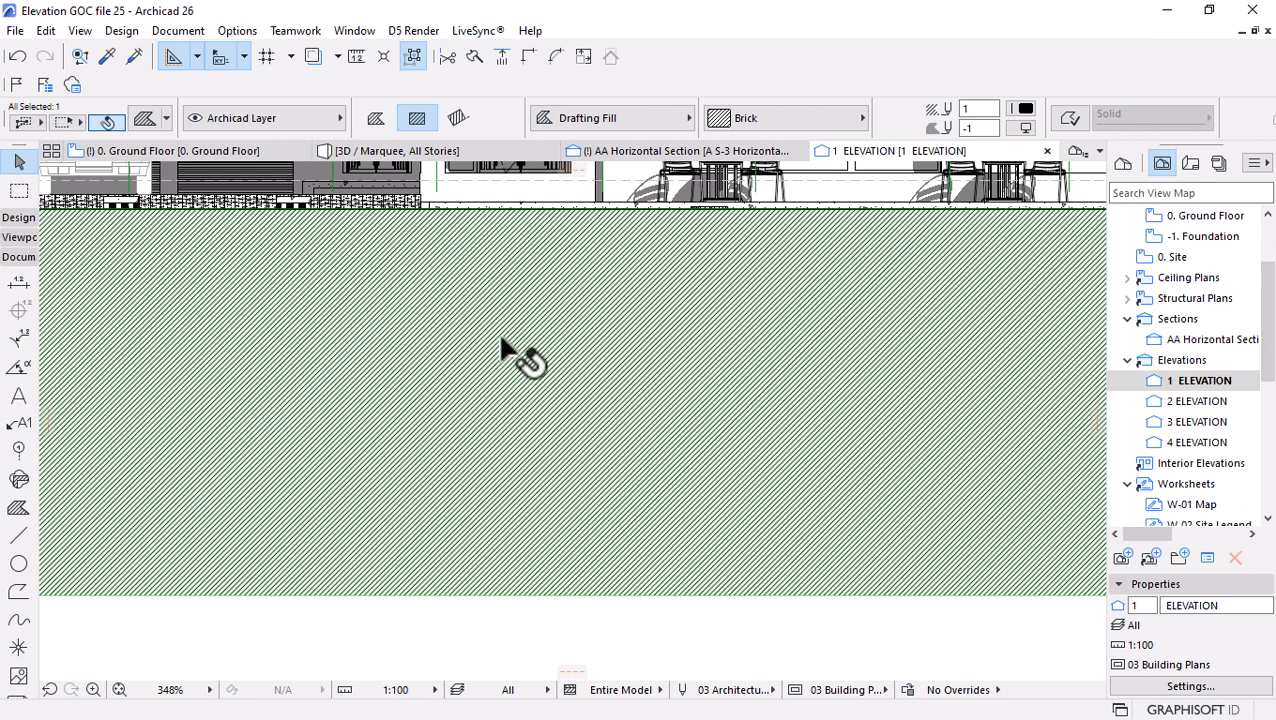
Change the ground fill's construction method to the distorted fill with adjustable pattern vectors.
{"action": "left_click", "coordinate": [136, 116]}
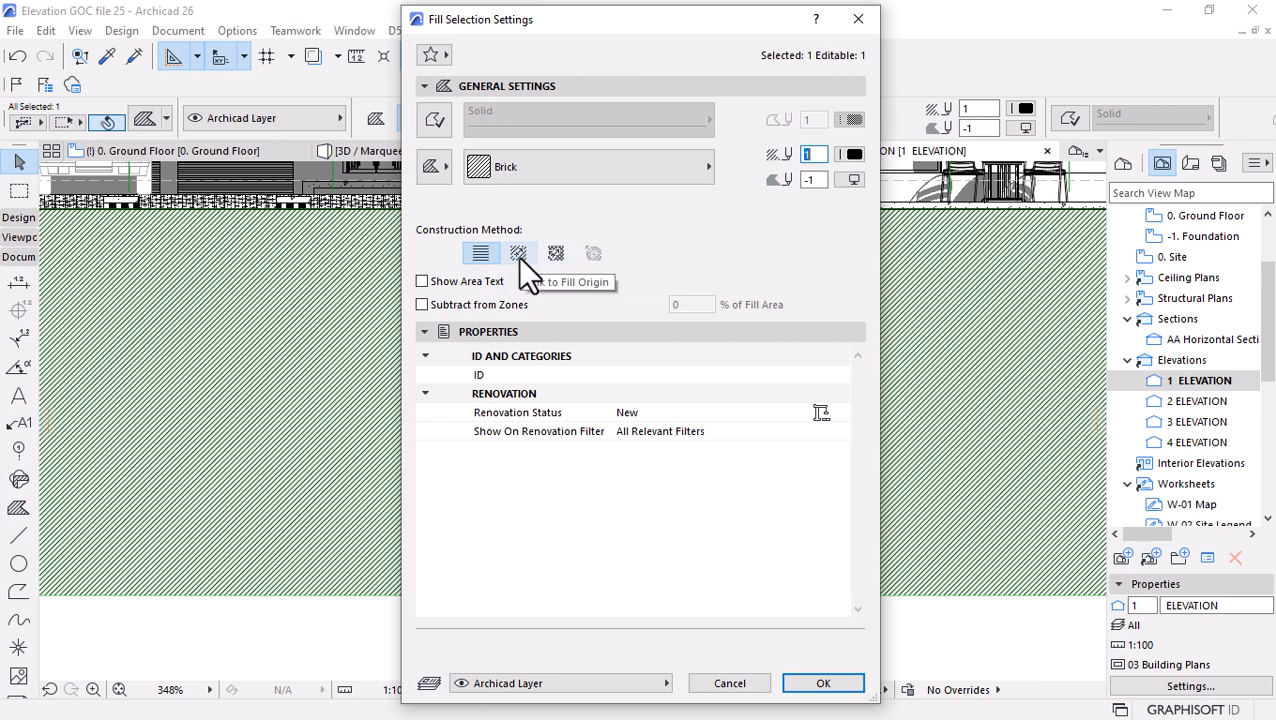
{"action": "left_click", "coordinate": [555, 254]}
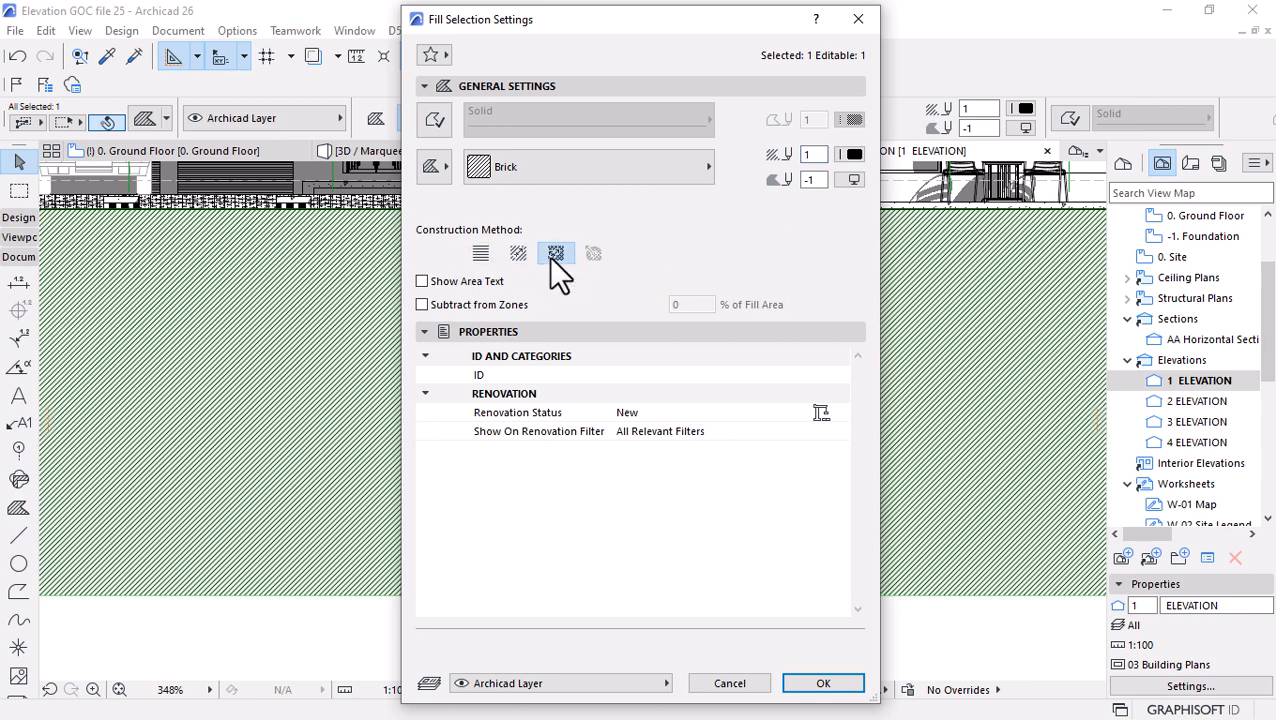
{"action": "left_click", "coordinate": [828, 688]}
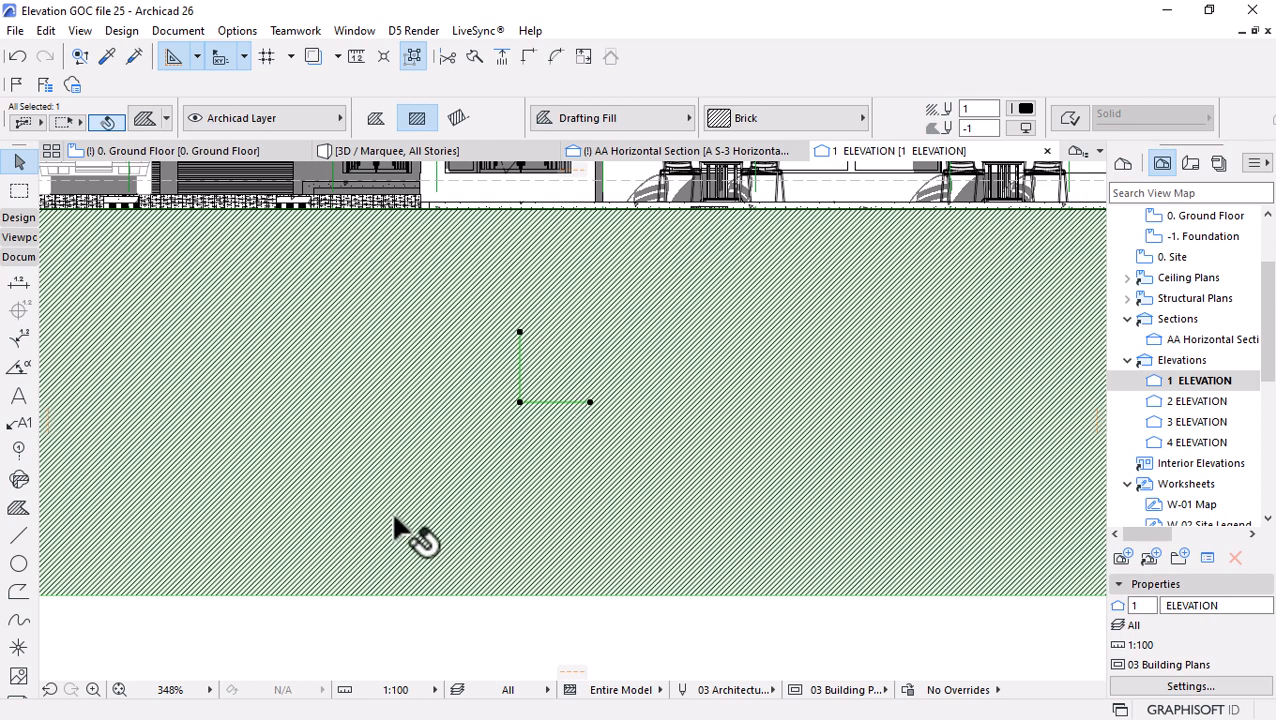
{"action": "scroll", "coordinate": [320, 566], "scroll_direction": "down", "scroll_amount": 4}
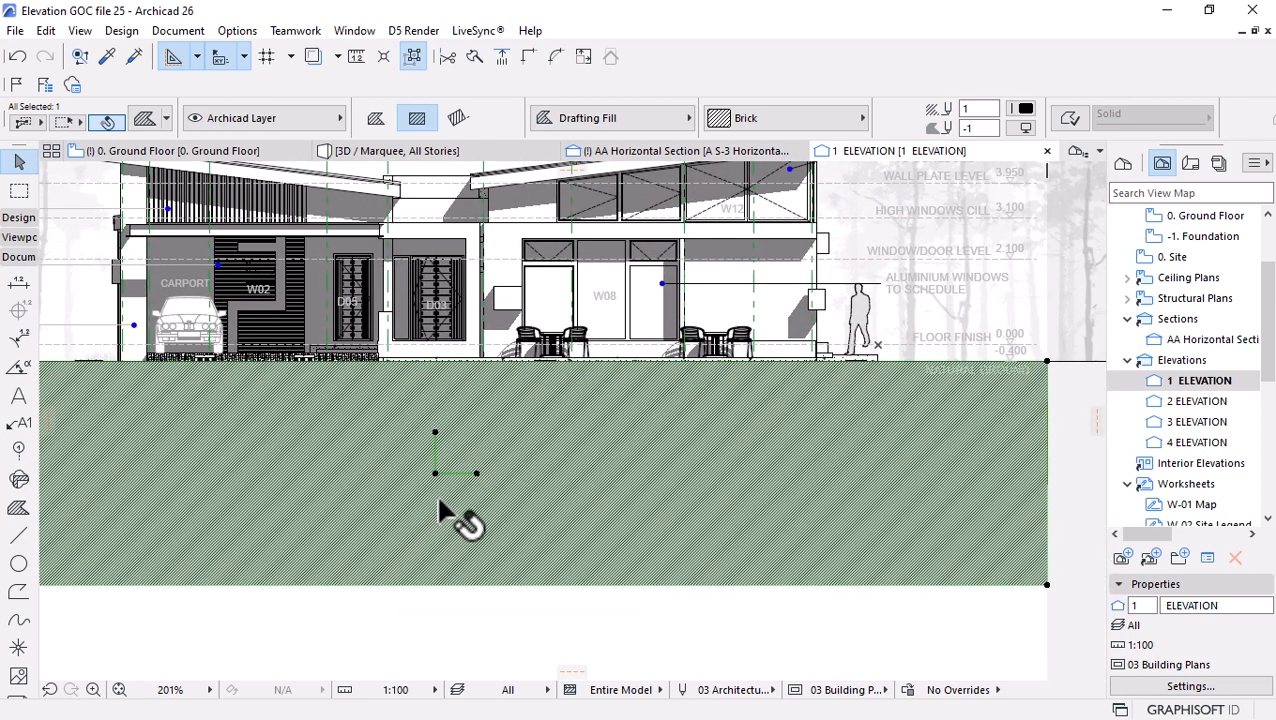
Stretch both pattern vectors of the ground fill to an equal length of about 5,500 mm to widen the hatch spacing.
{"action": "left_click", "coordinate": [476, 473]}
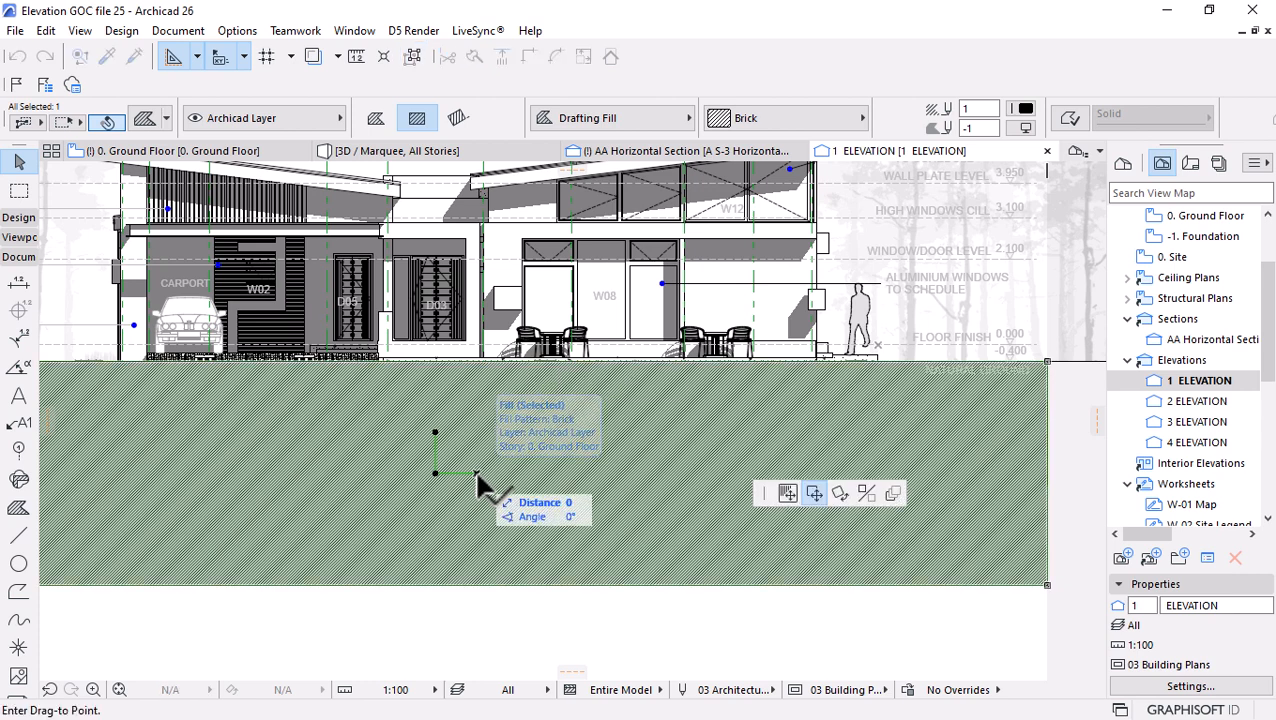
{"action": "left_click", "coordinate": [785, 491]}
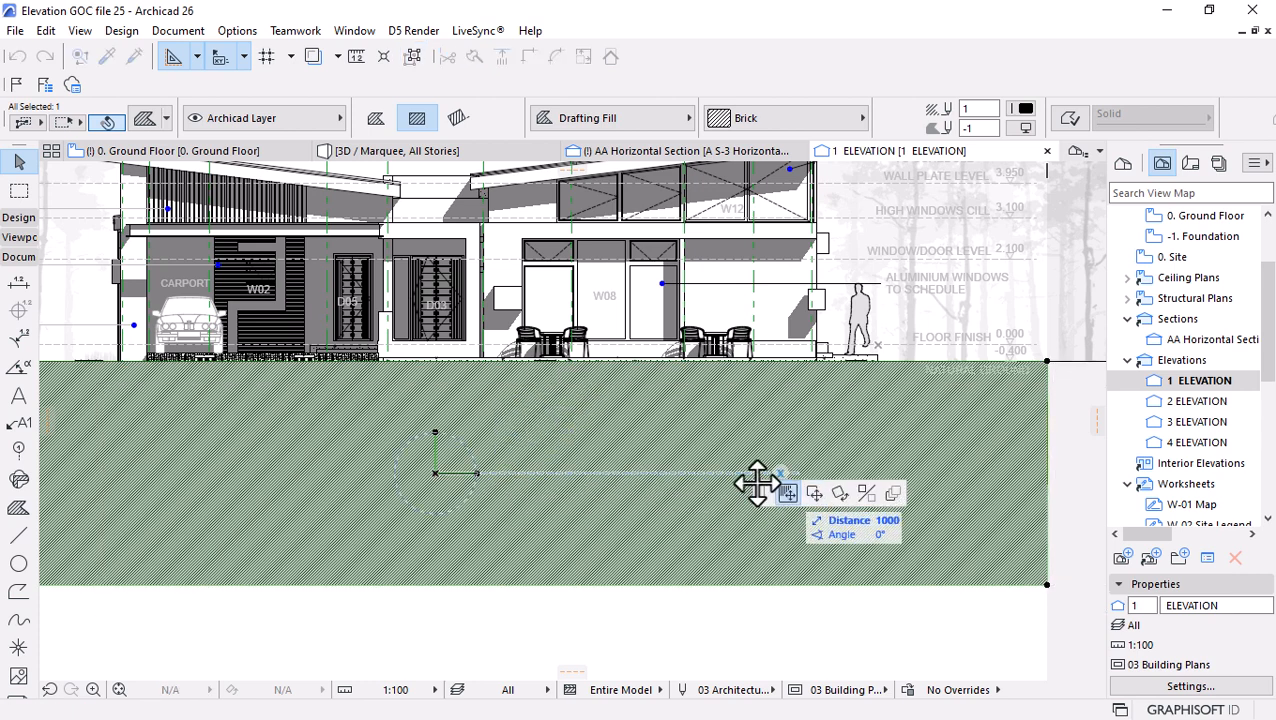
{"action": "left_click", "coordinate": [674, 474]}
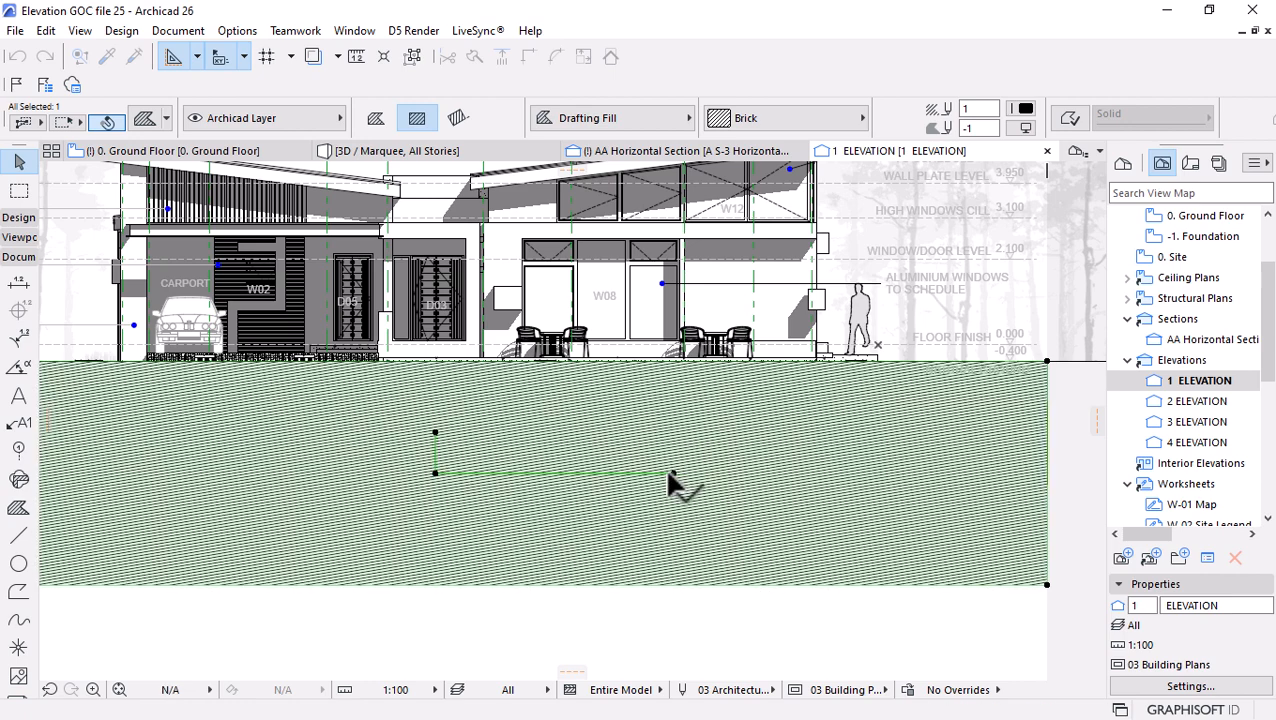
{"action": "left_click", "coordinate": [435, 473]}
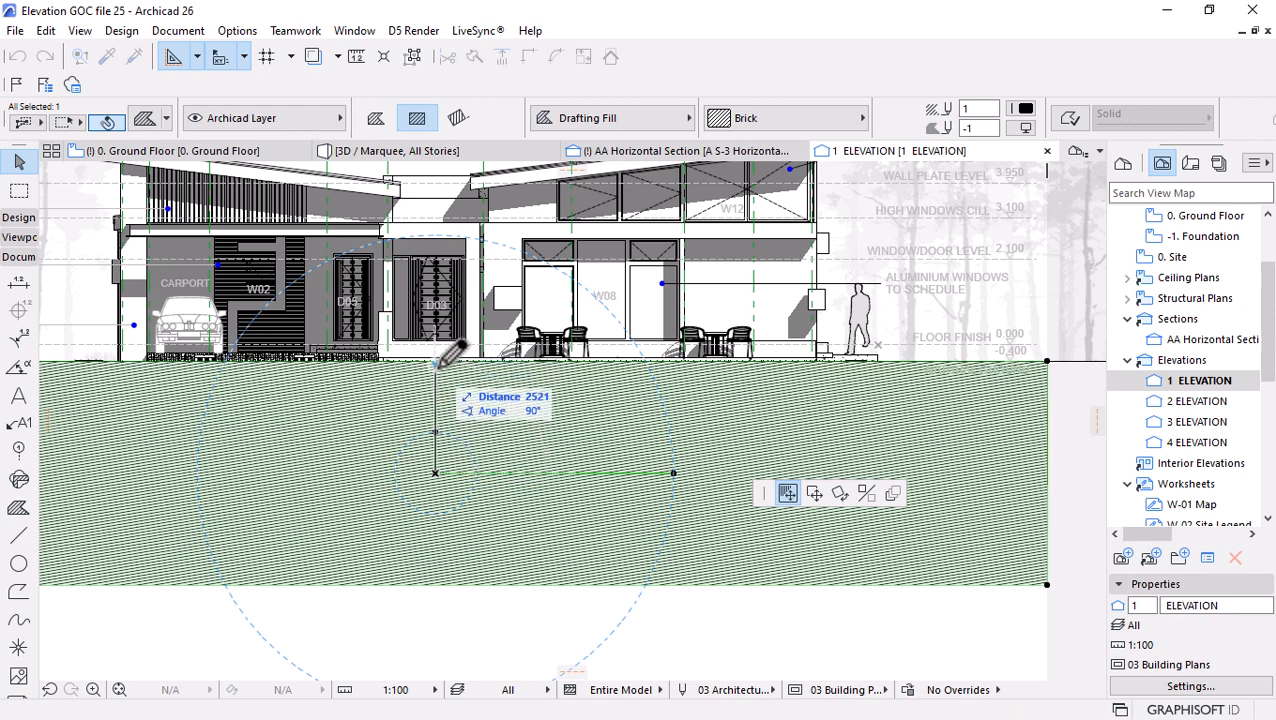
{"action": "left_click", "coordinate": [436, 236]}
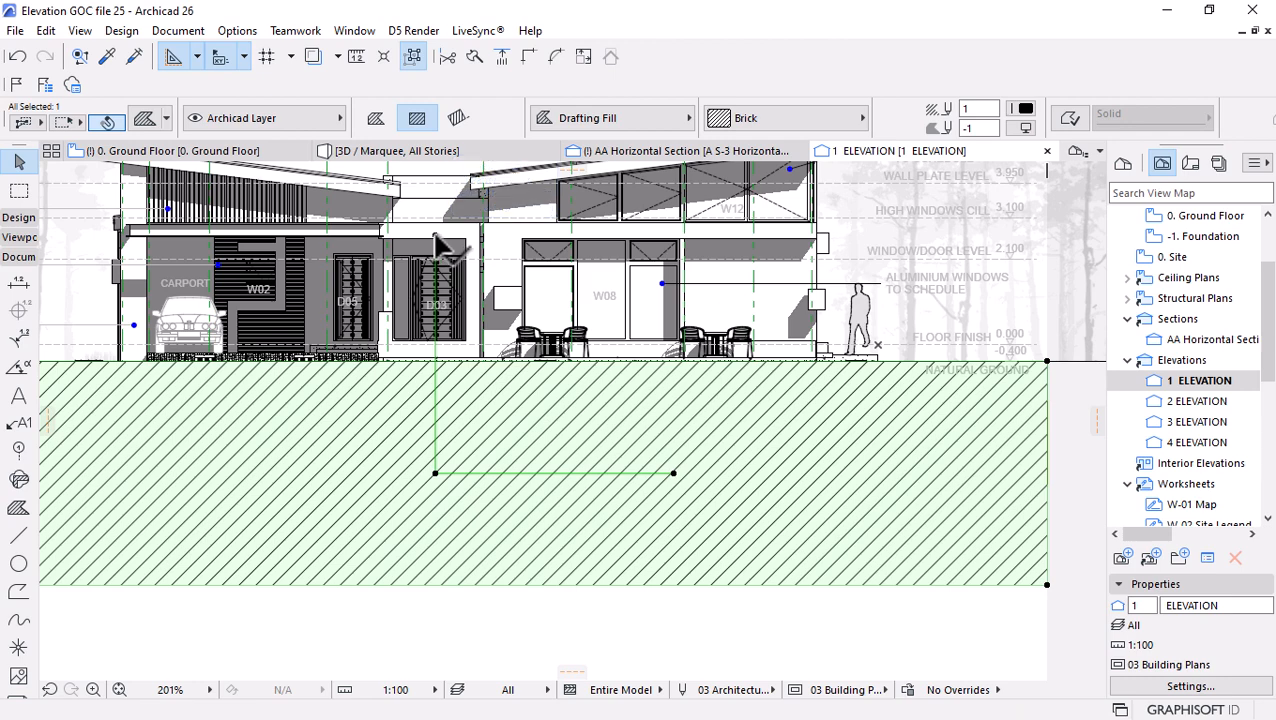
Shorten both hatch vectors of the ground fill equally to about two-thirds of their length, and deselect the fill.
{"action": "left_click", "coordinate": [435, 236]}
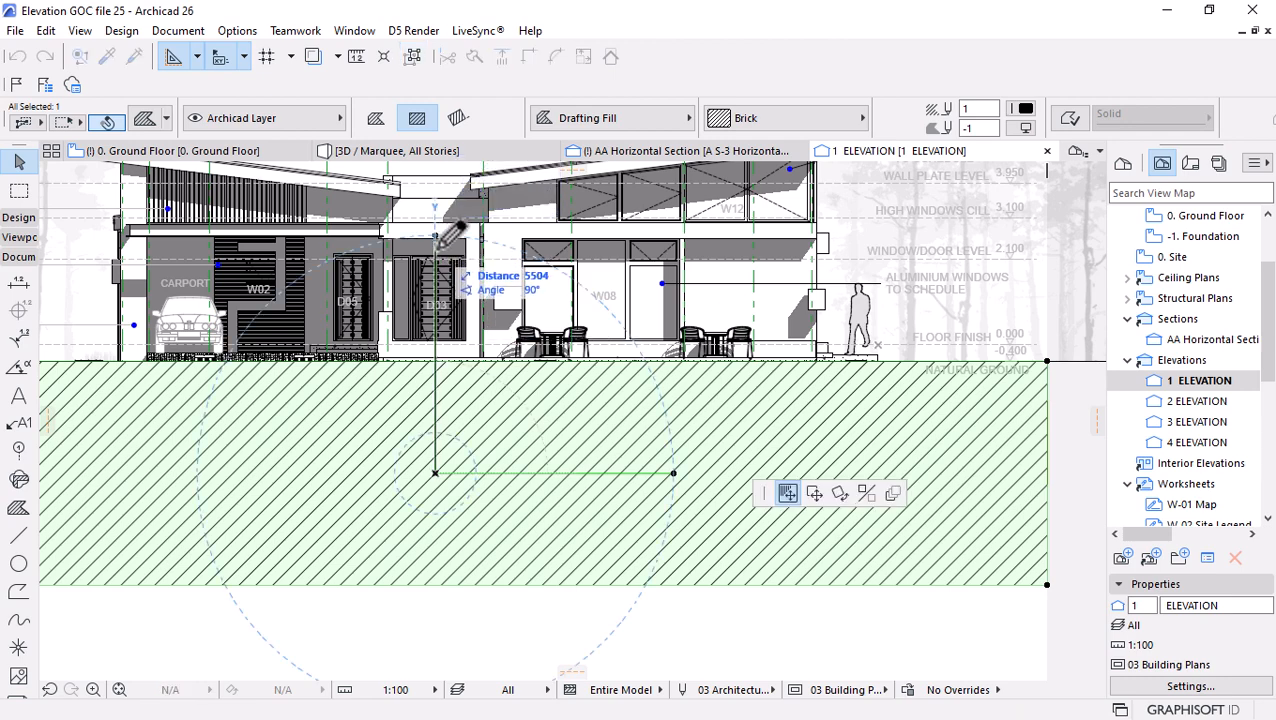
{"action": "left_click", "coordinate": [435, 314]}
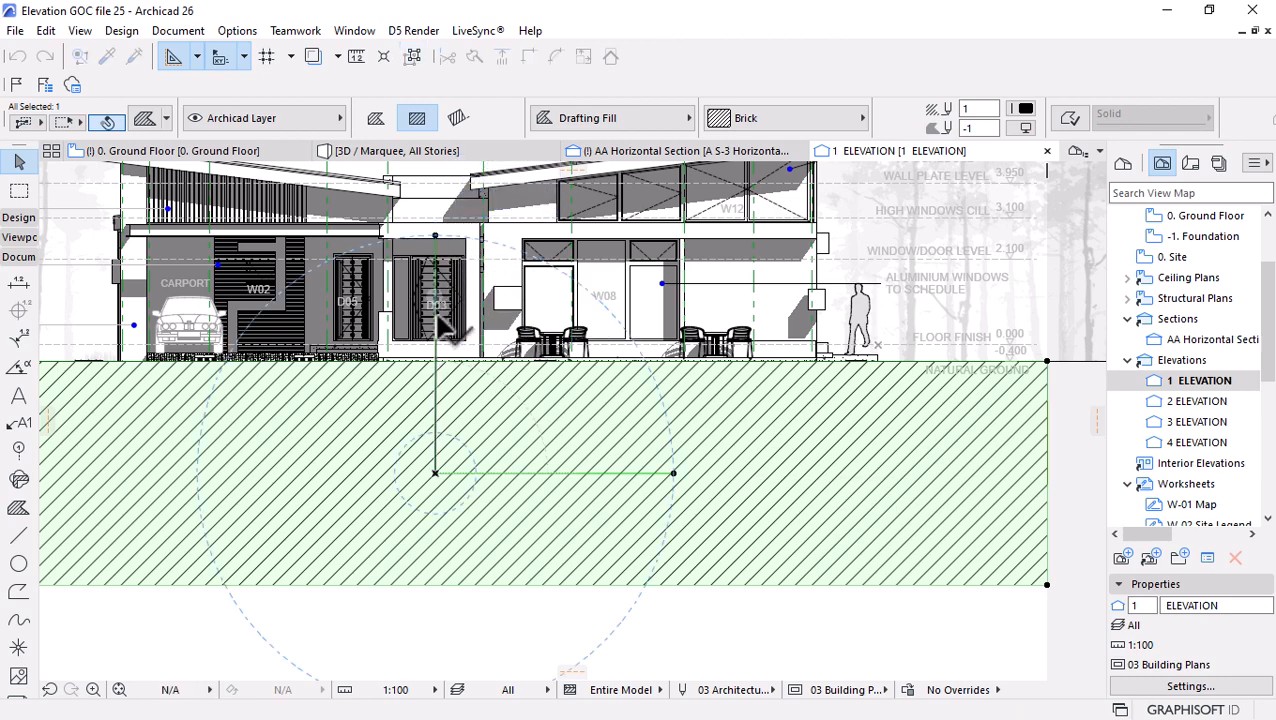
{"action": "left_click", "coordinate": [673, 473]}
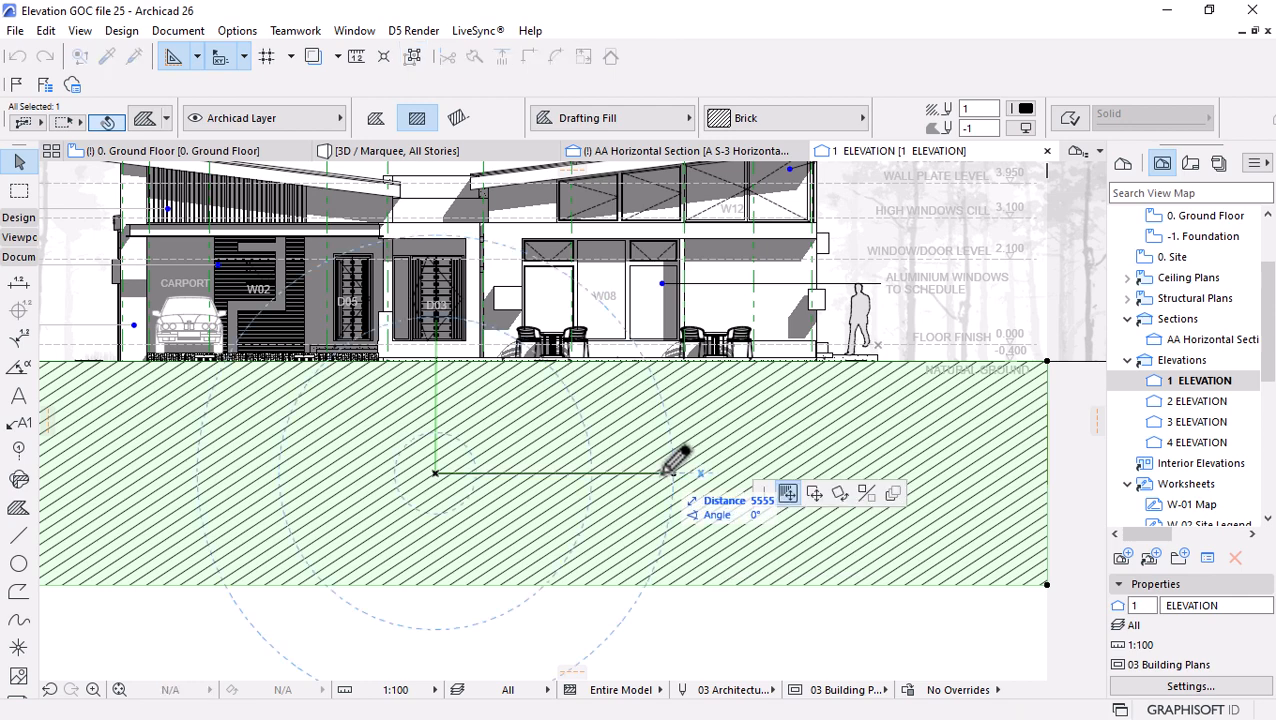
{"action": "left_click", "coordinate": [592, 472]}
{"action": "scroll", "coordinate": [498, 513], "scroll_direction": "down", "scroll_amount": 5}
{"action": "left_click", "coordinate": [488, 590]}
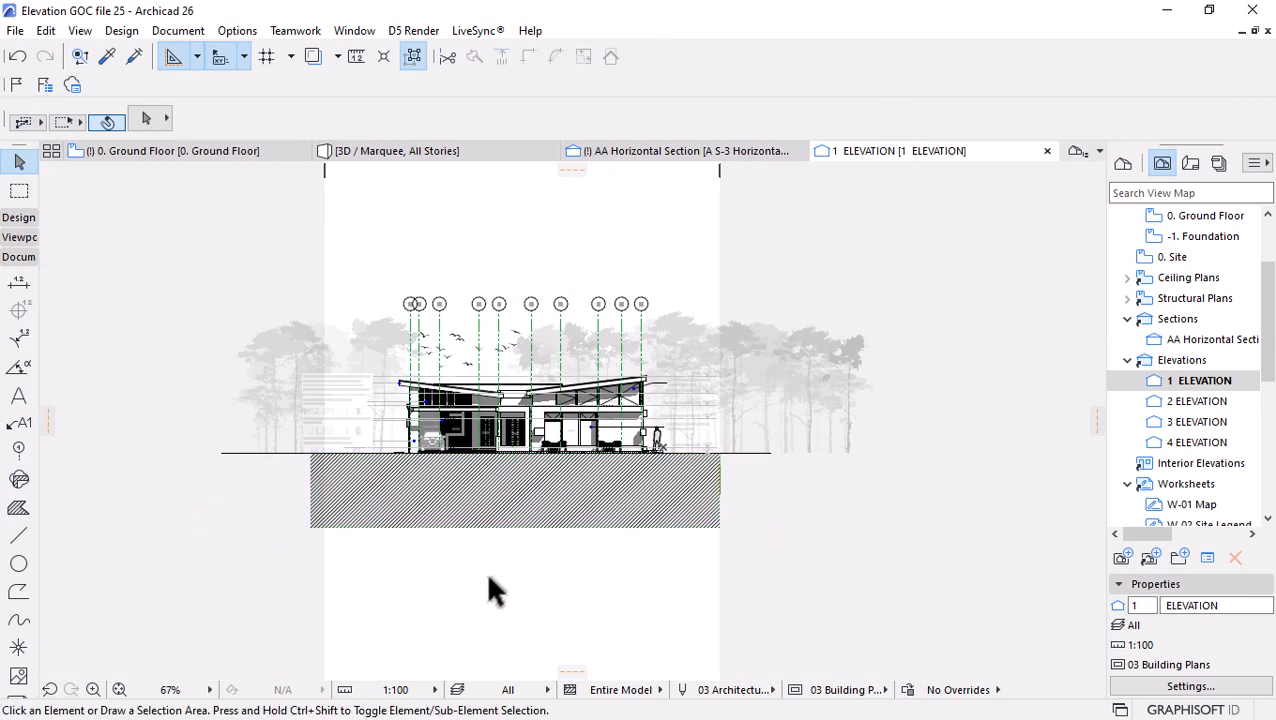
Reselect the ground fill, tighten its hatch further by shortening both pattern vectors equally, and deselect it.
{"action": "scroll", "coordinate": [548, 474], "scroll_direction": "up", "scroll_amount": 5}
{"action": "left_click", "coordinate": [493, 498]}
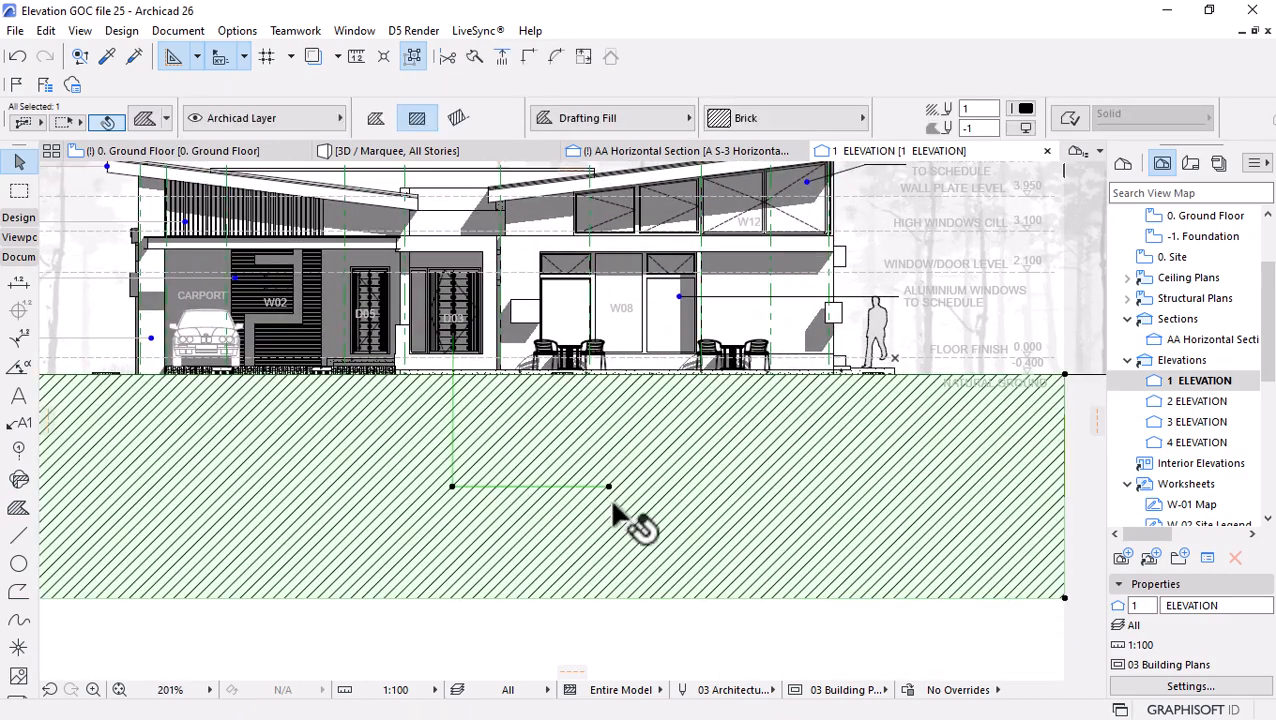
{"action": "scroll", "coordinate": [465, 377], "scroll_direction": "up", "scroll_amount": 3}
{"action": "left_click", "coordinate": [443, 310]}
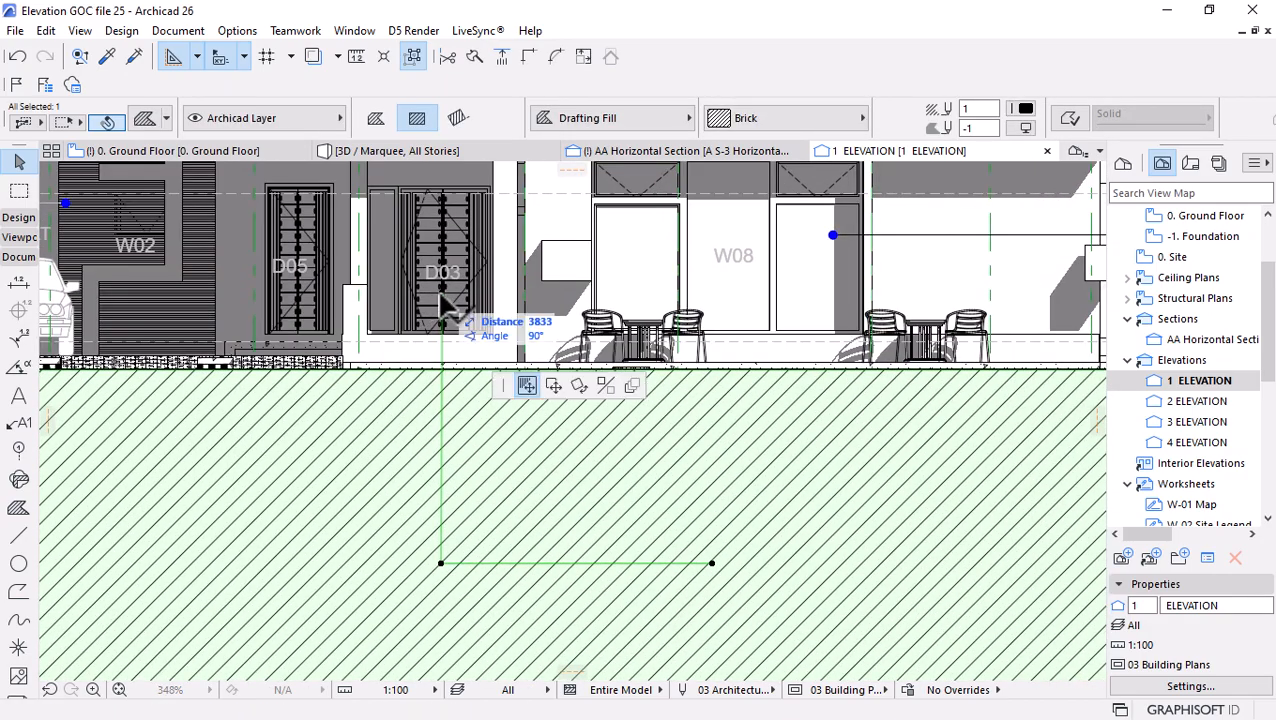
{"action": "left_click", "coordinate": [441, 349]}
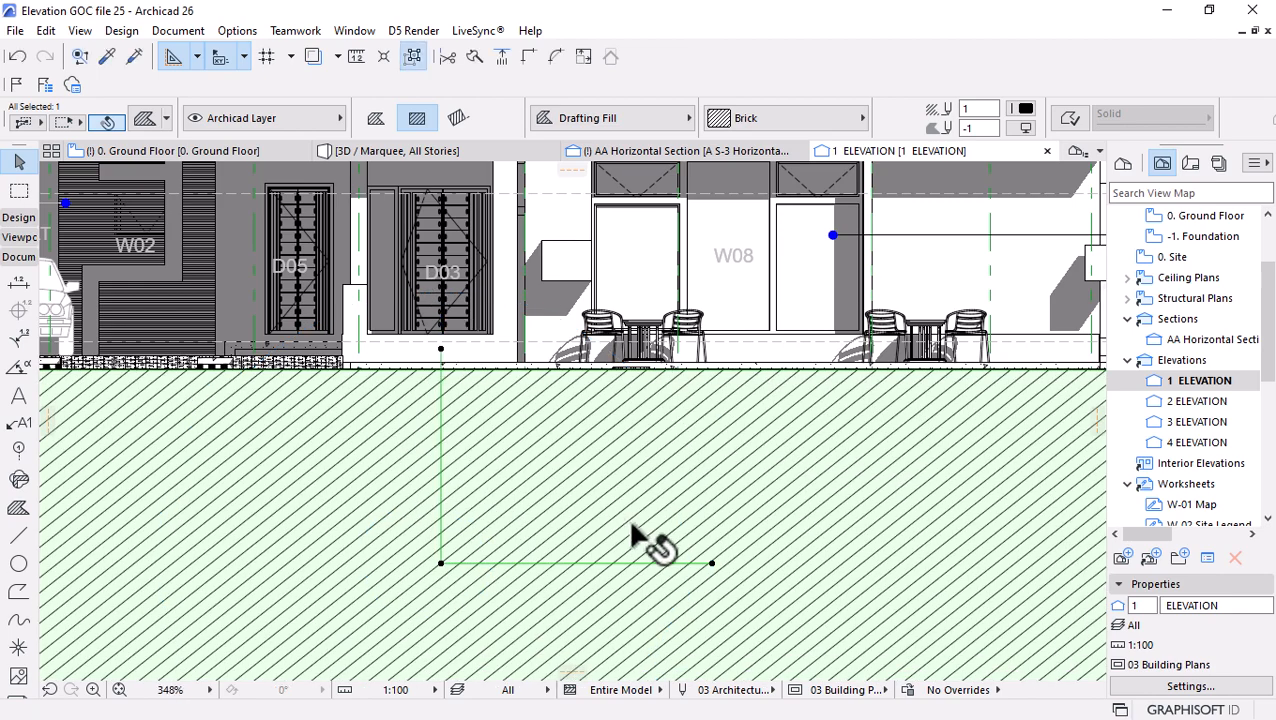
{"action": "left_click", "coordinate": [711, 563]}
{"action": "left_click", "coordinate": [655, 563]}
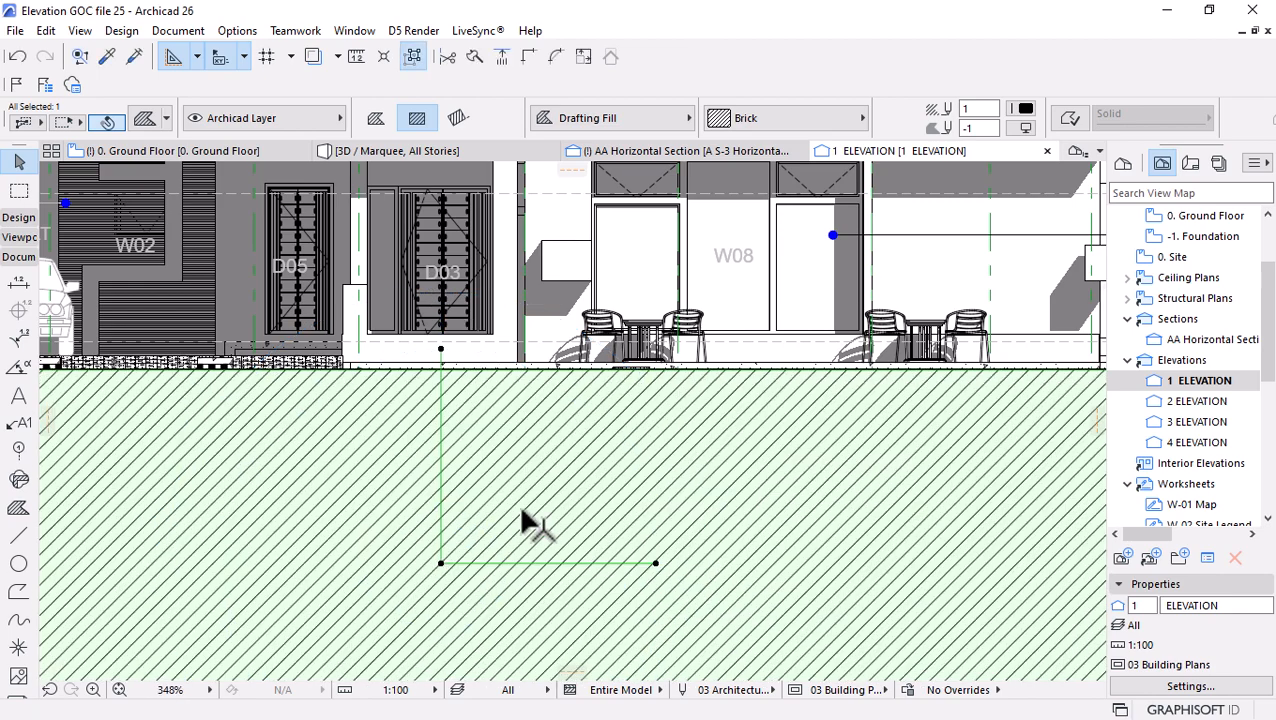
{"action": "scroll", "coordinate": [470, 427], "scroll_direction": "down", "scroll_amount": 7}
{"action": "left_click", "coordinate": [465, 585]}
{"action": "scroll", "coordinate": [408, 432], "scroll_direction": "up", "scroll_amount": 3}
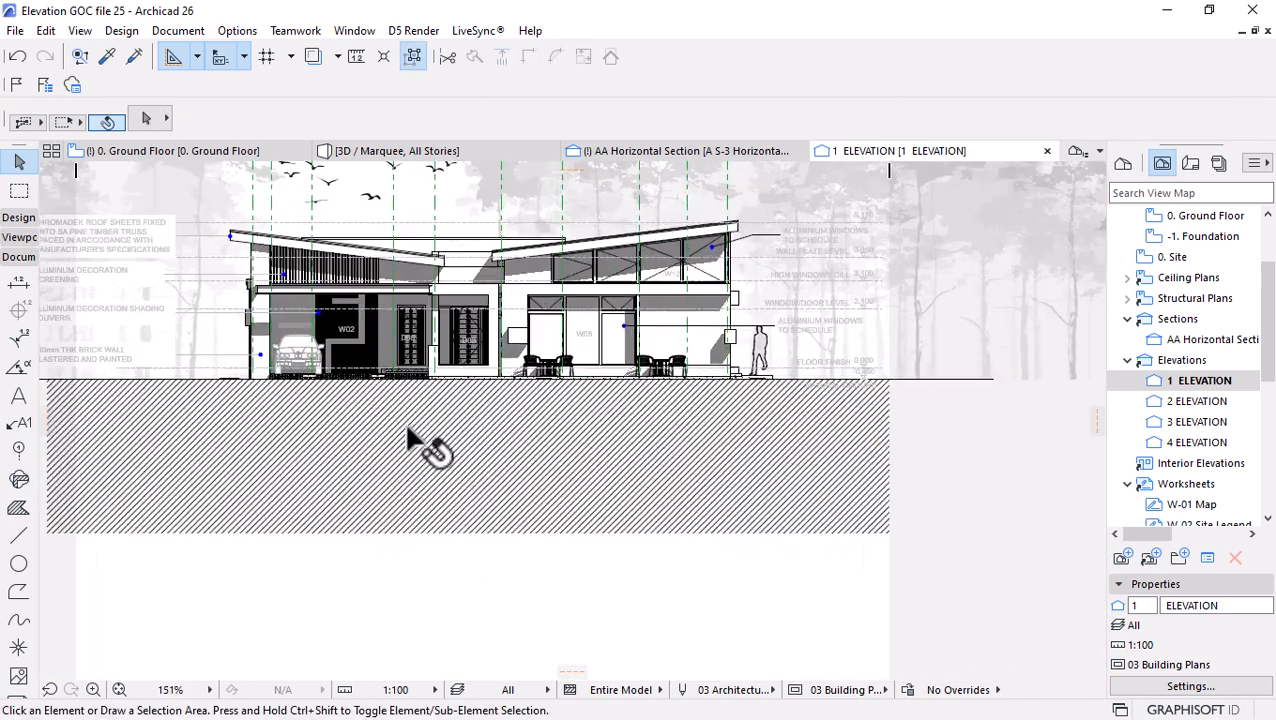
Reselect the ground fill, set its foreground pen to the lighter grey pen 101, and deselect it.
{"action": "scroll", "coordinate": [408, 440], "scroll_direction": "up", "scroll_amount": 2}
{"action": "left_click", "coordinate": [498, 490]}
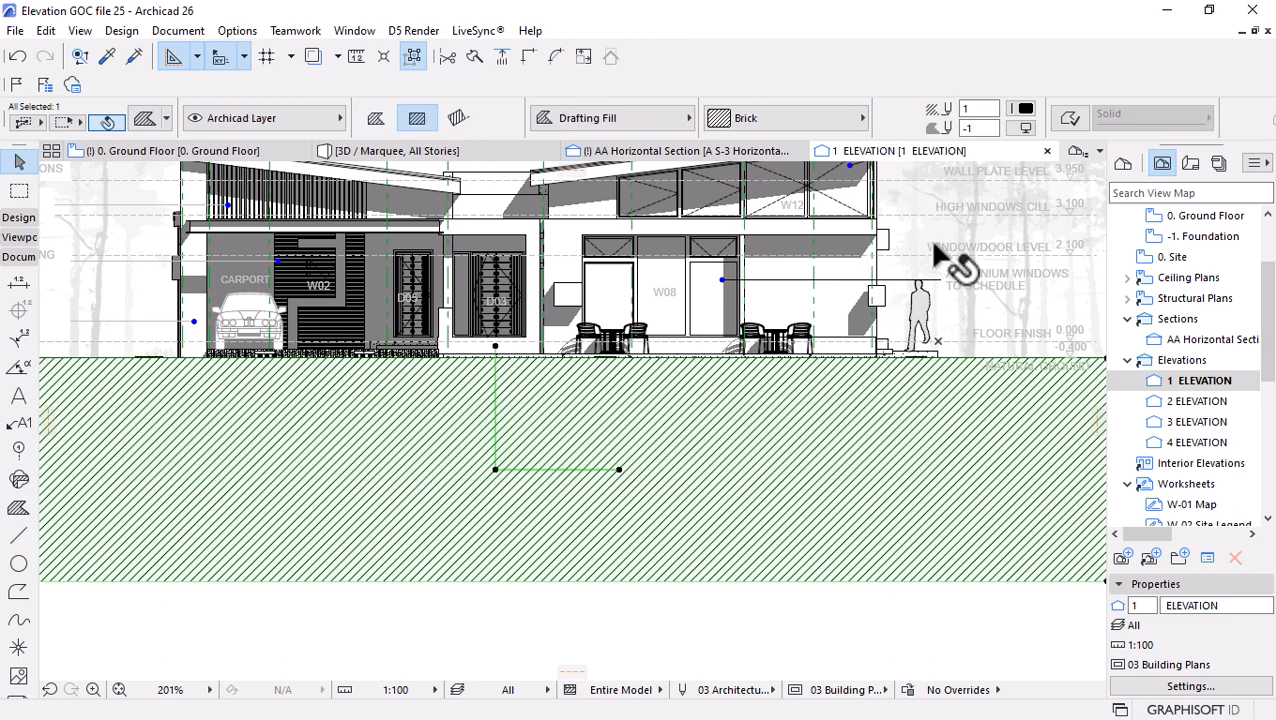
{"action": "left_click", "coordinate": [1022, 109]}
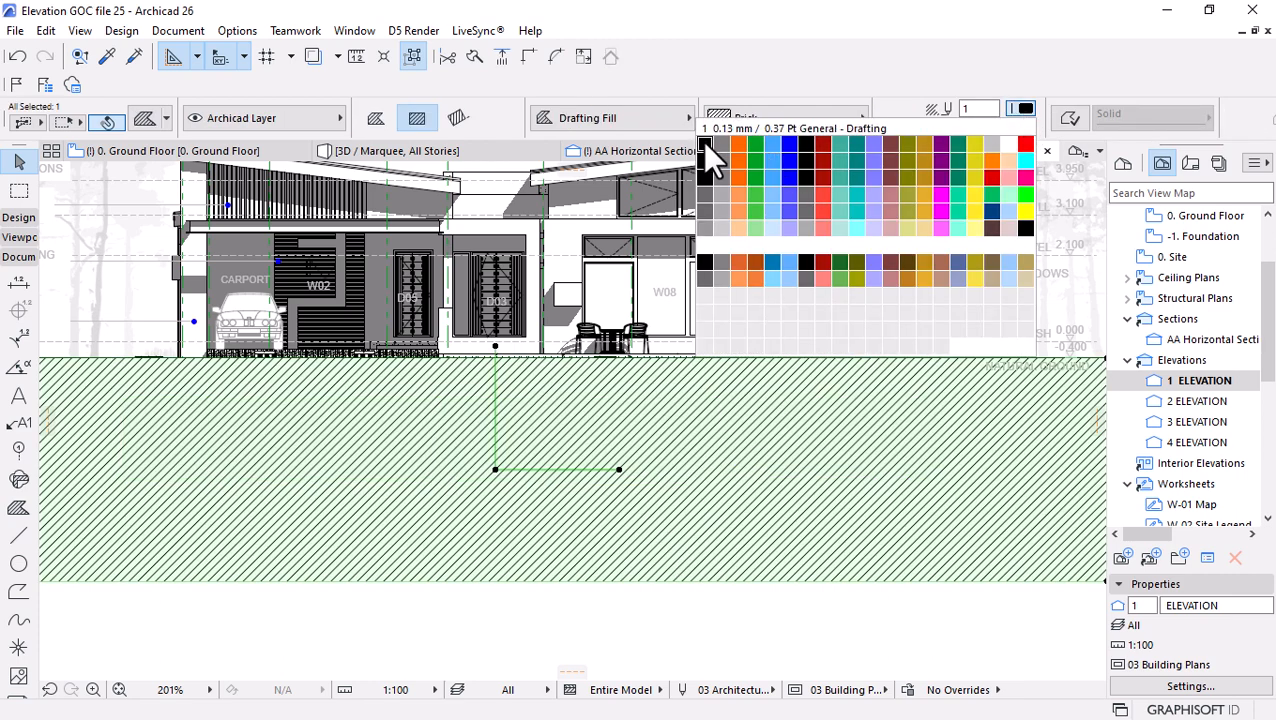
{"action": "left_click", "coordinate": [707, 229]}
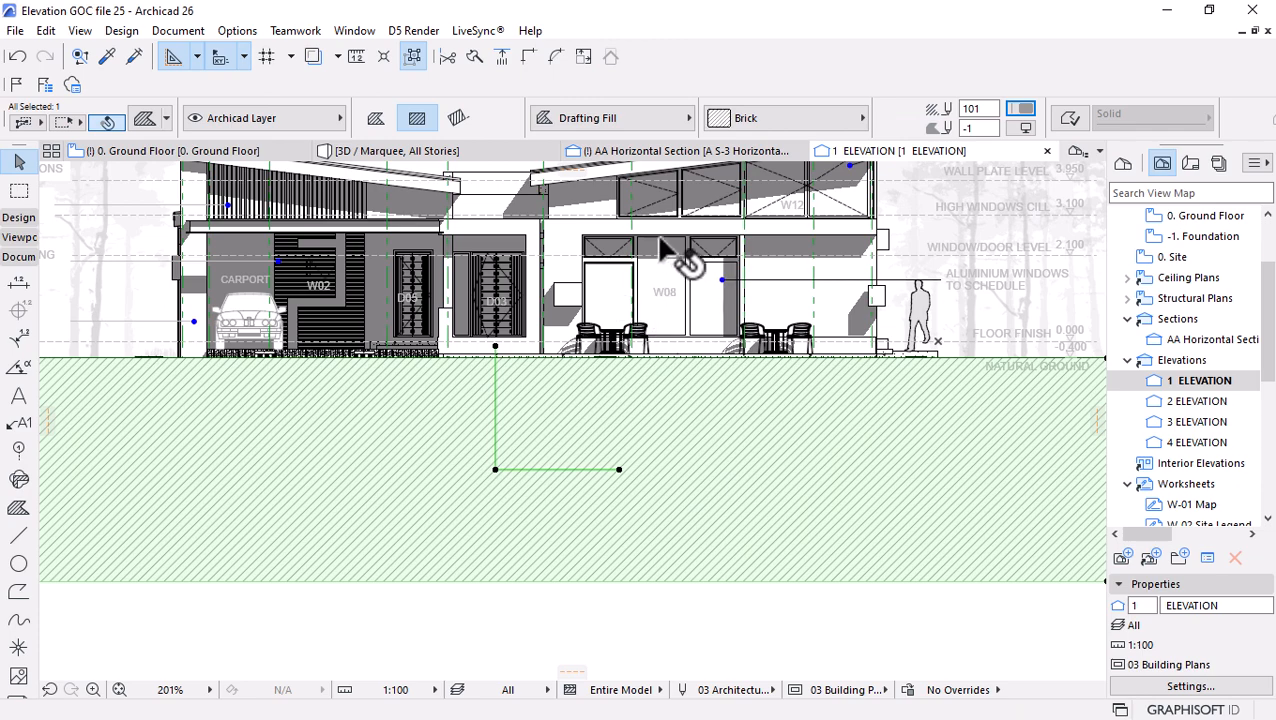
{"action": "left_click", "coordinate": [446, 614]}
{"action": "scroll", "coordinate": [510, 458], "scroll_direction": "down", "scroll_amount": 3}
{"action": "scroll", "coordinate": [507, 490], "scroll_direction": "up", "scroll_amount": 2}
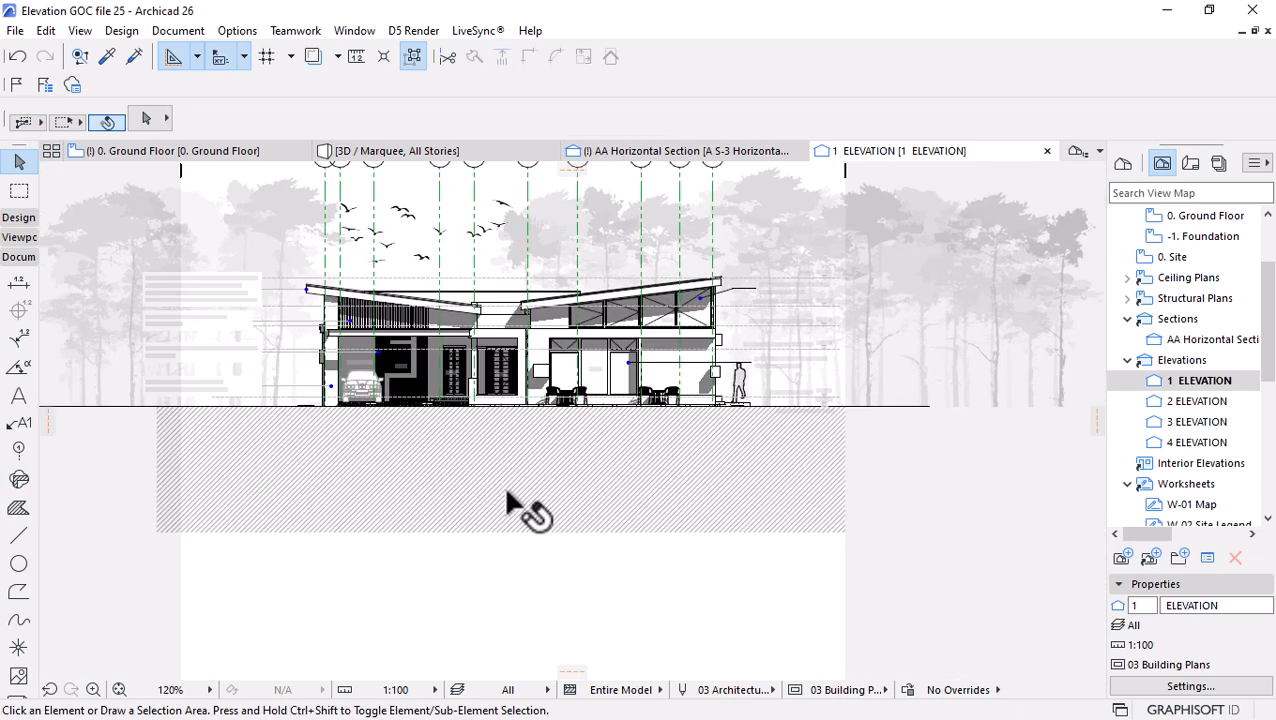
{"action": "left_click", "coordinate": [506, 491]}
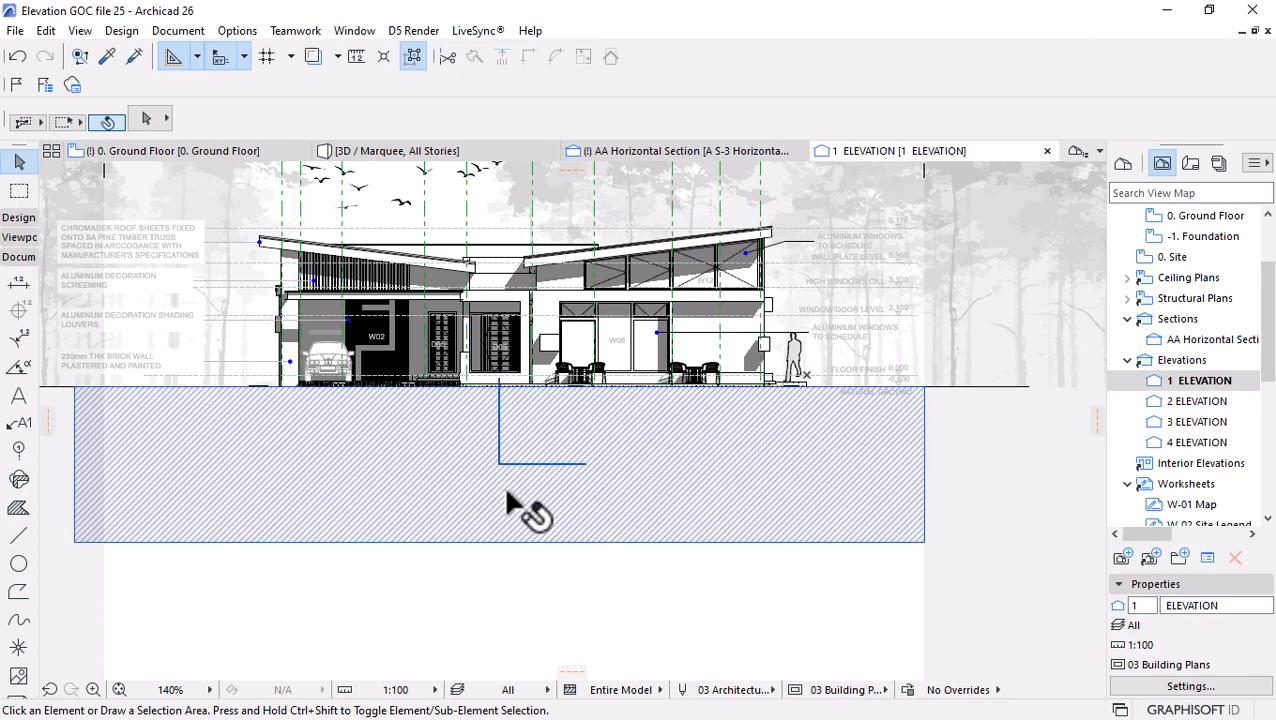
{"action": "scroll", "coordinate": [499, 560], "scroll_direction": "down", "scroll_amount": 1}
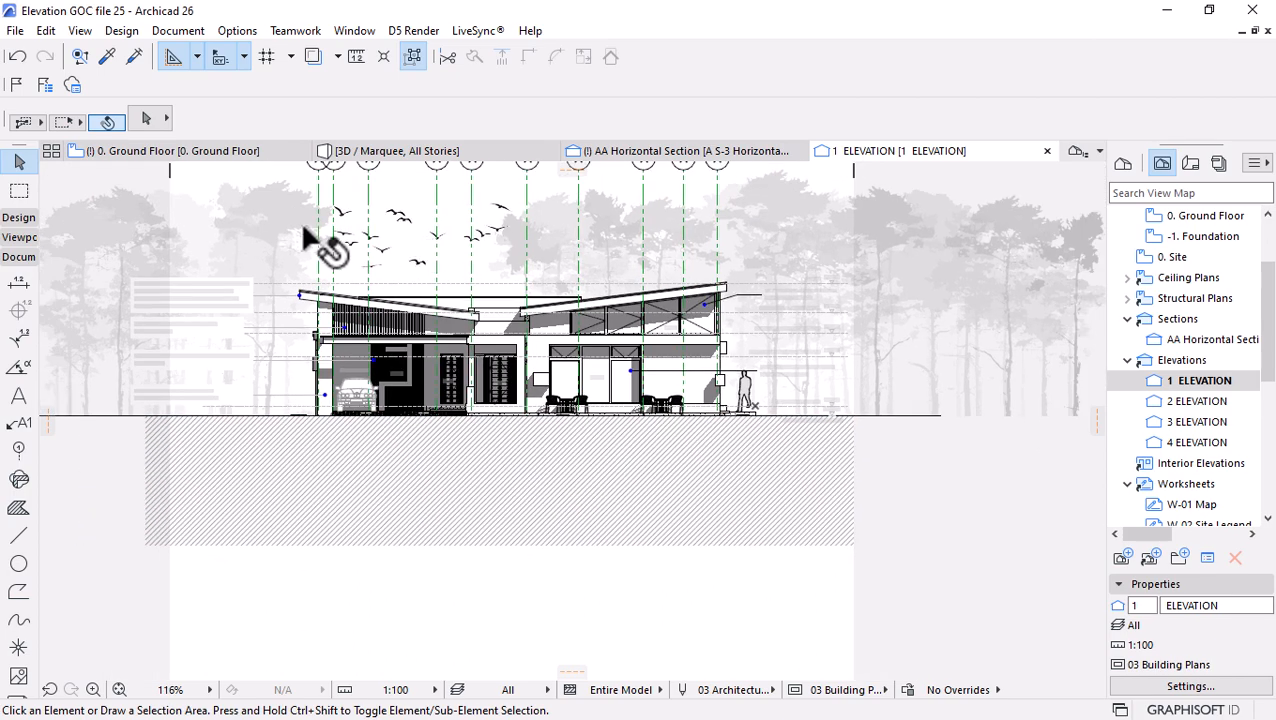
Activate the Label tool with the settings of the aluminum decoration screening label and select all labels in the elevation.
{"action": "scroll", "coordinate": [146, 335], "scroll_direction": "up", "scroll_amount": 1}
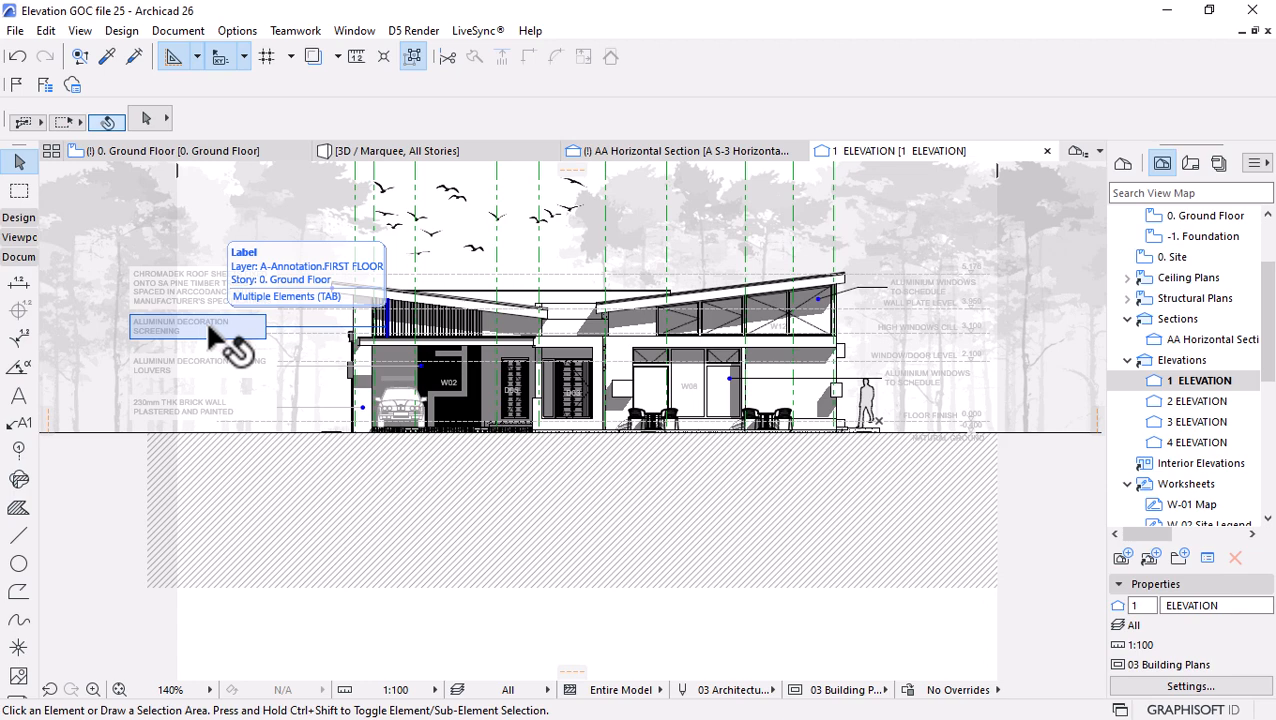
{"action": "scroll", "coordinate": [209, 327], "scroll_direction": "up", "scroll_amount": 3}
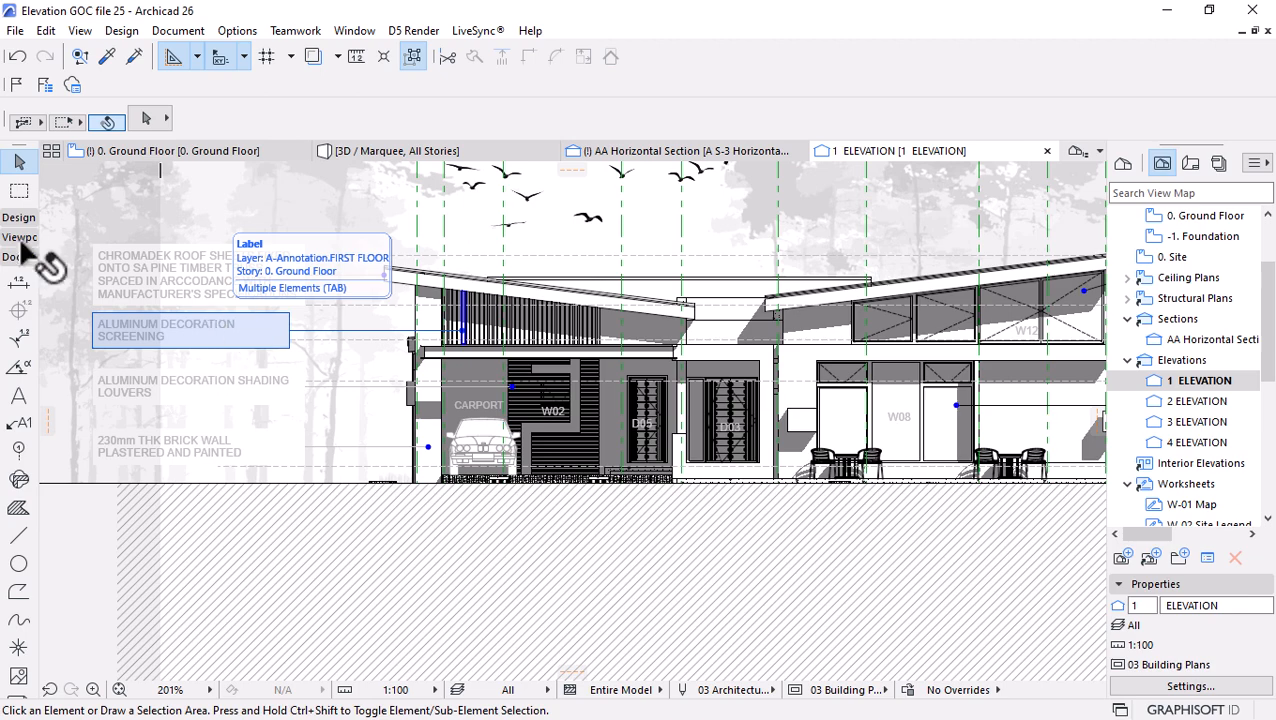
{"action": "left_click", "coordinate": [350, 327], "text": "alt"}
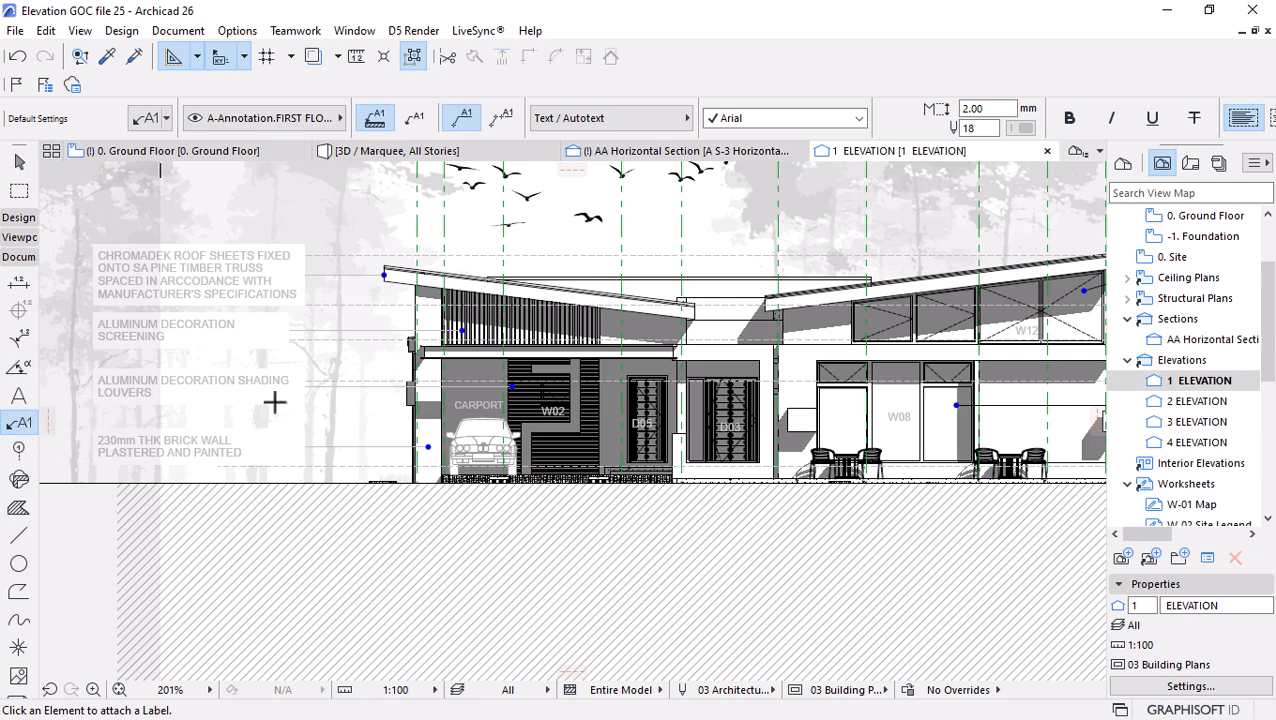
{"action": "key", "text": "ctrl+a"}
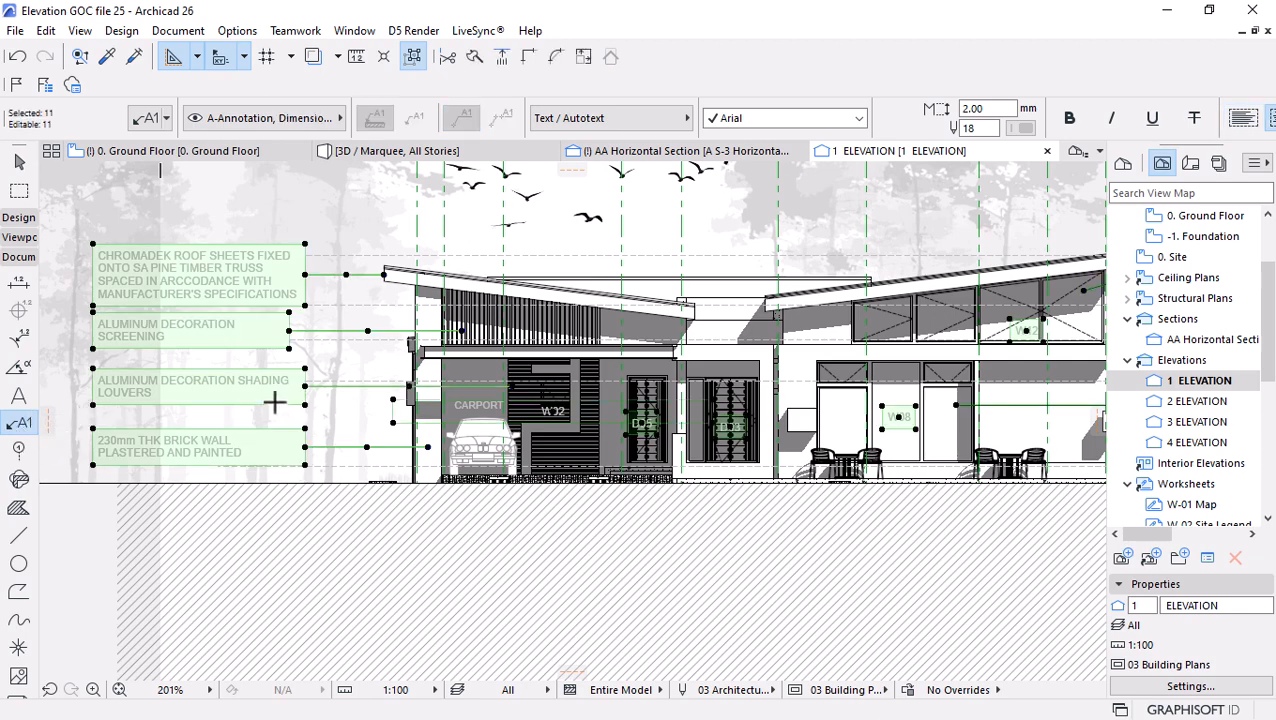
{"action": "scroll", "coordinate": [273, 402], "scroll_direction": "down", "scroll_amount": 4}
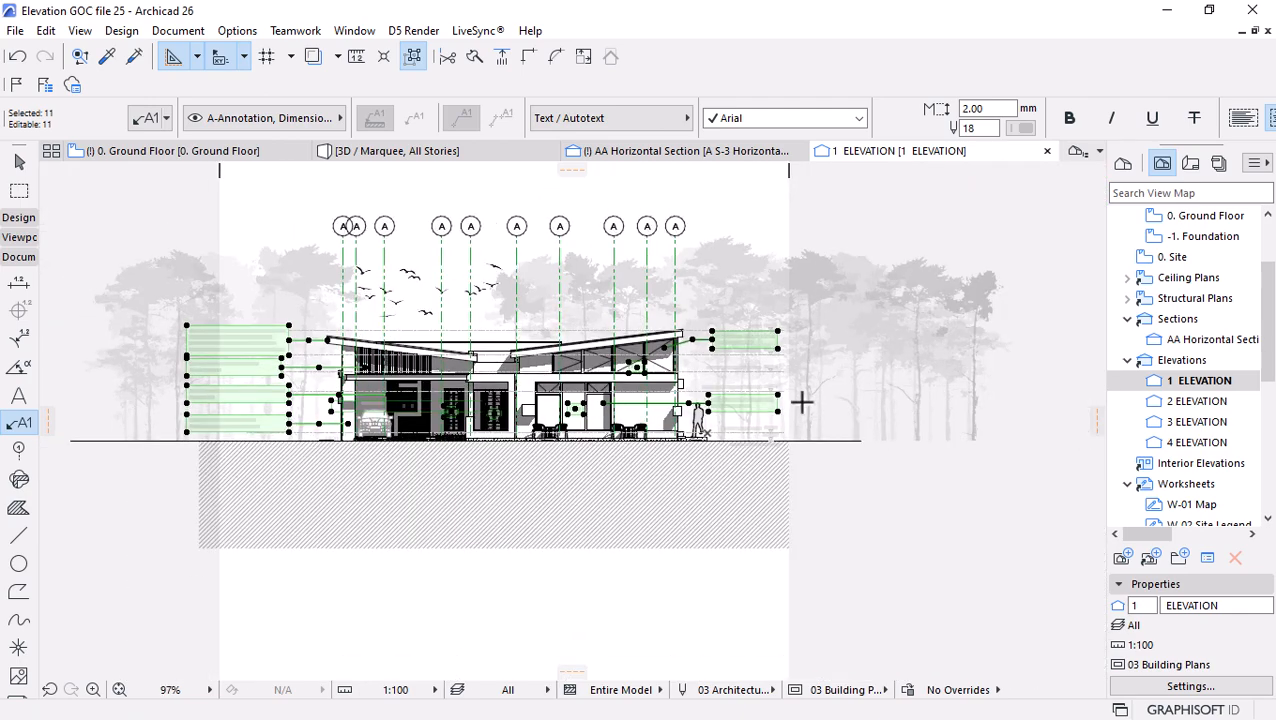
{"action": "scroll", "coordinate": [683, 398], "scroll_direction": "up", "scroll_amount": 3}
{"action": "scroll", "coordinate": [685, 398], "scroll_direction": "up", "scroll_amount": 3}
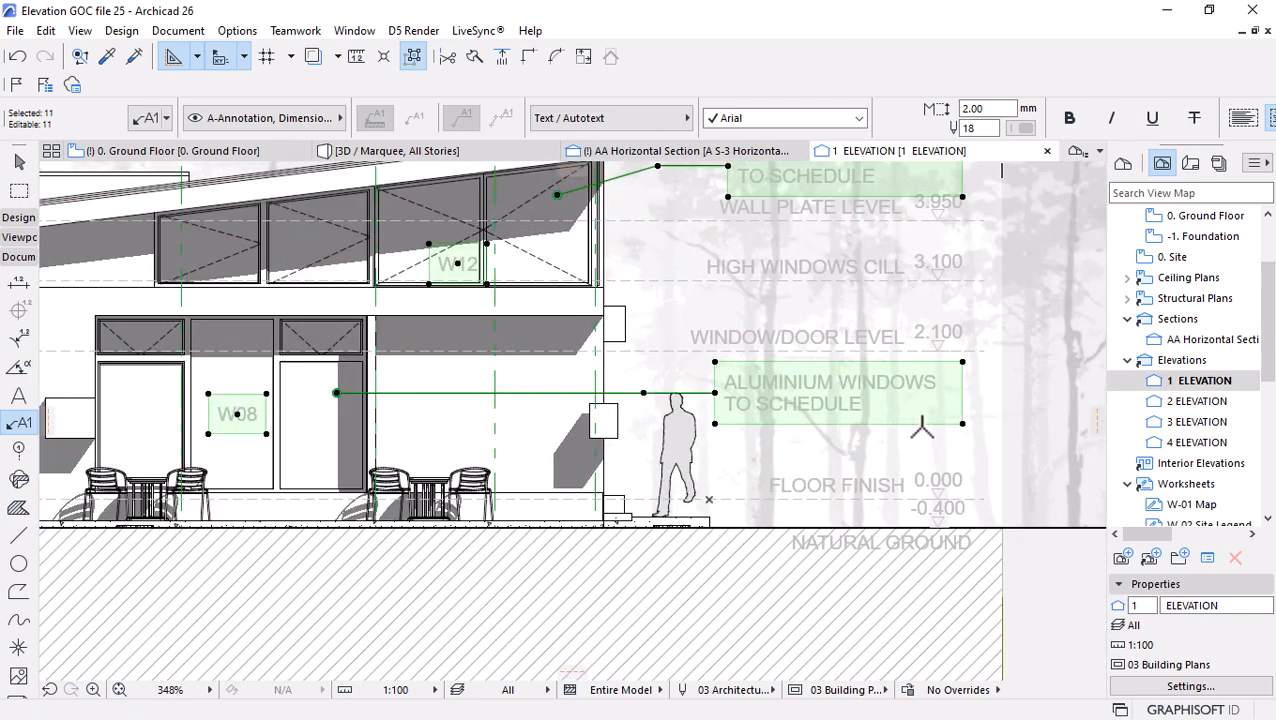
{"action": "scroll", "coordinate": [990, 448], "scroll_direction": "down", "scroll_amount": 2}
{"action": "scroll", "coordinate": [996, 450], "scroll_direction": "down", "scroll_amount": 2}
{"action": "scroll", "coordinate": [266, 379], "scroll_direction": "up", "scroll_amount": 3}
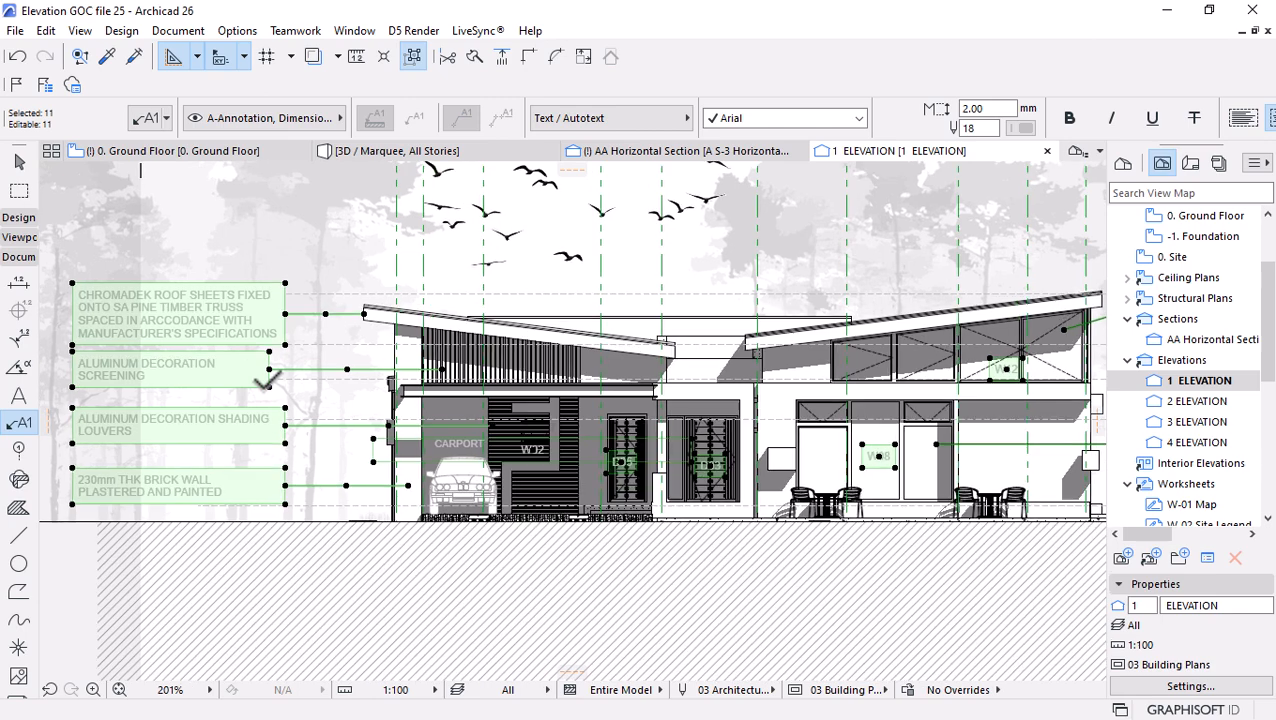
Open the settings of the selected labels and set their text pen to red pen 20.
{"action": "left_click", "coordinate": [147, 118]}
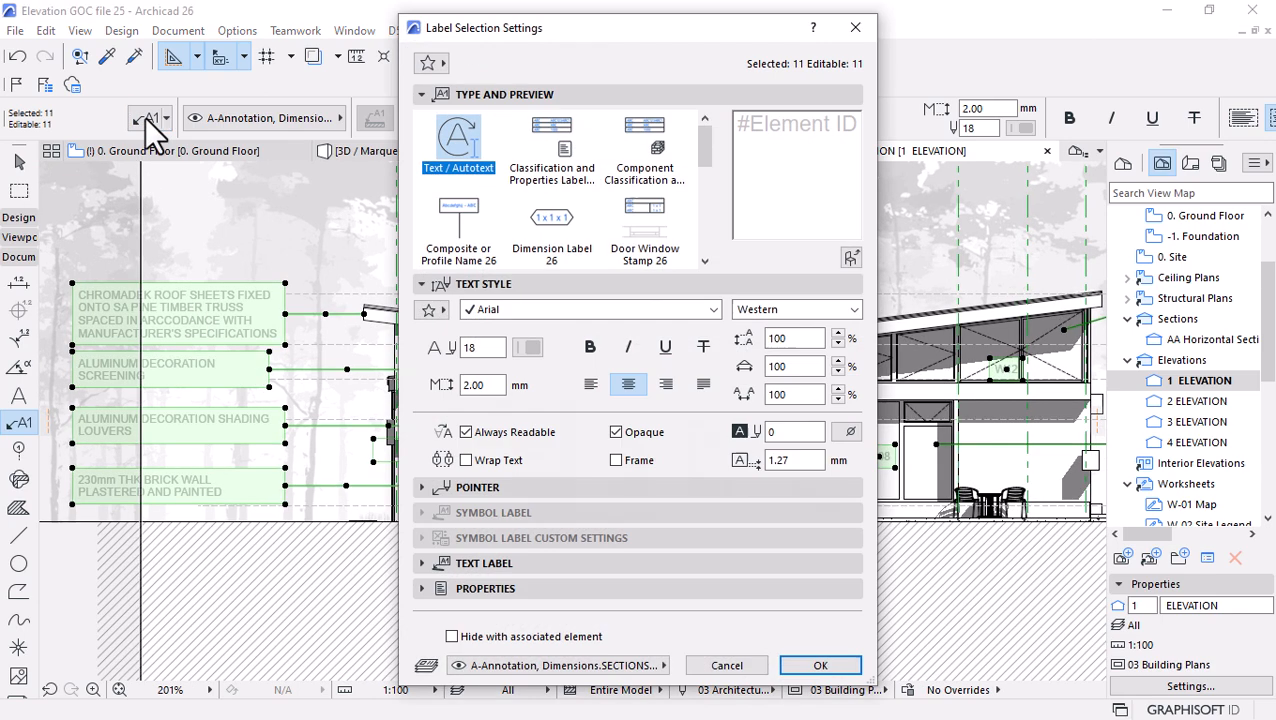
{"action": "left_click", "coordinate": [530, 348]}
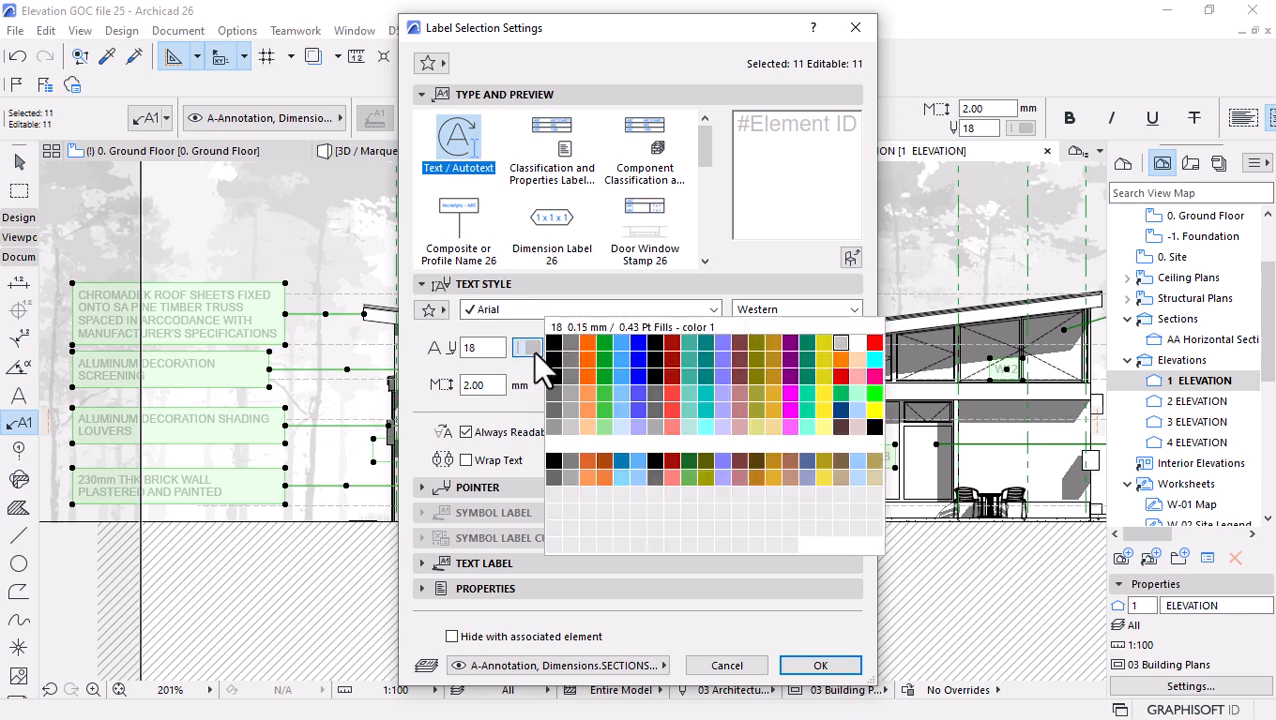
{"action": "left_click", "coordinate": [875, 343]}
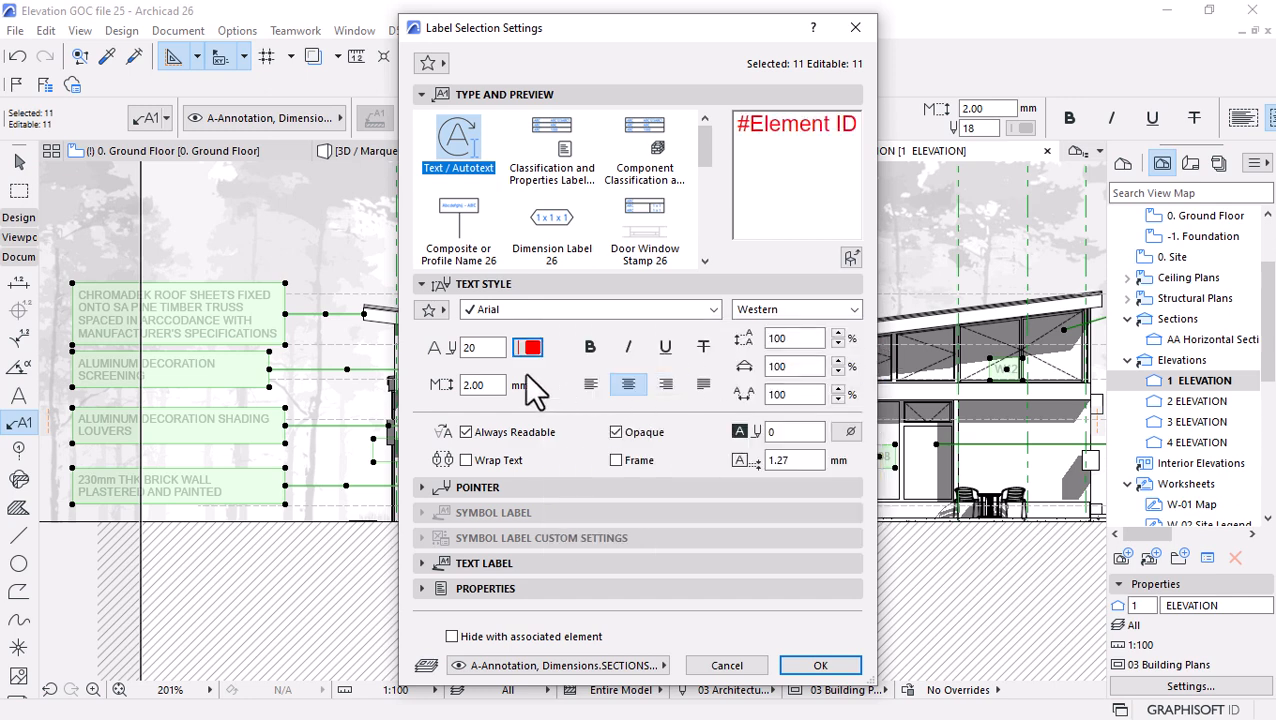
Review the labels' pointer, text style, text label and properties settings, apply the pending text colour change, and deselect the labels.
{"action": "left_click", "coordinate": [421, 487]}
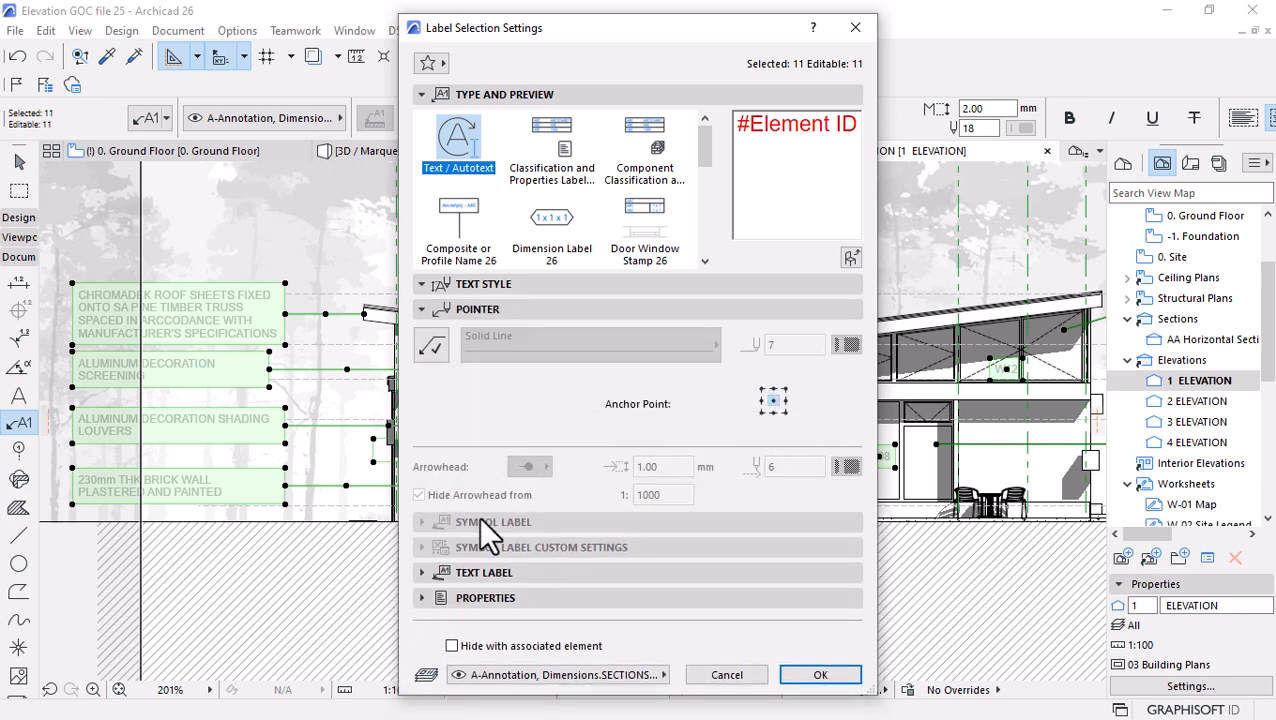
{"action": "left_click", "coordinate": [420, 572]}
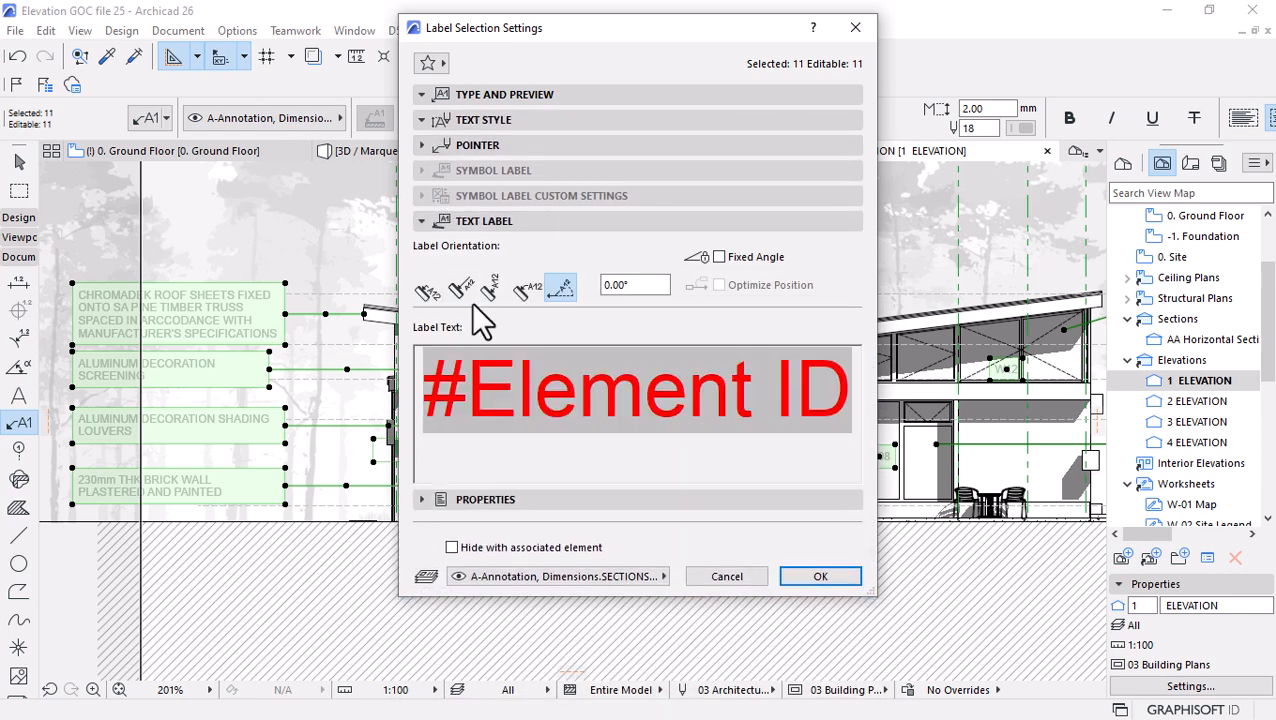
{"action": "left_click", "coordinate": [421, 119]}
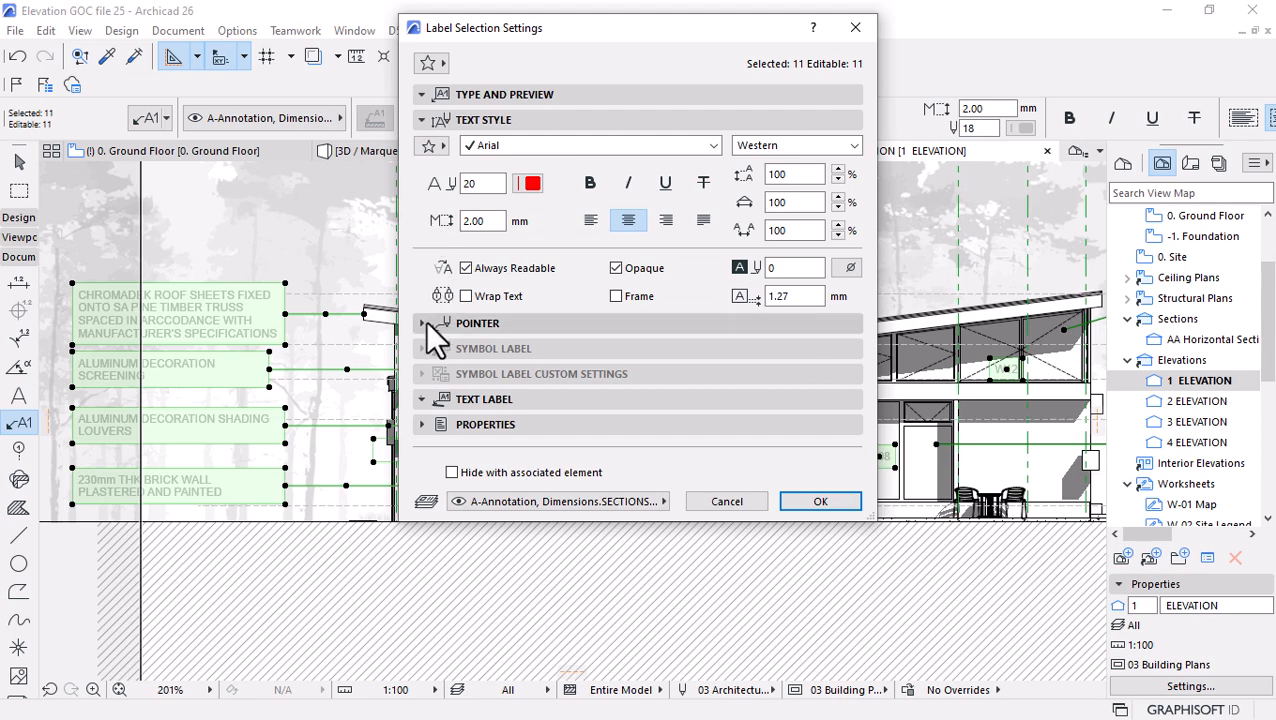
{"action": "left_click", "coordinate": [421, 322]}
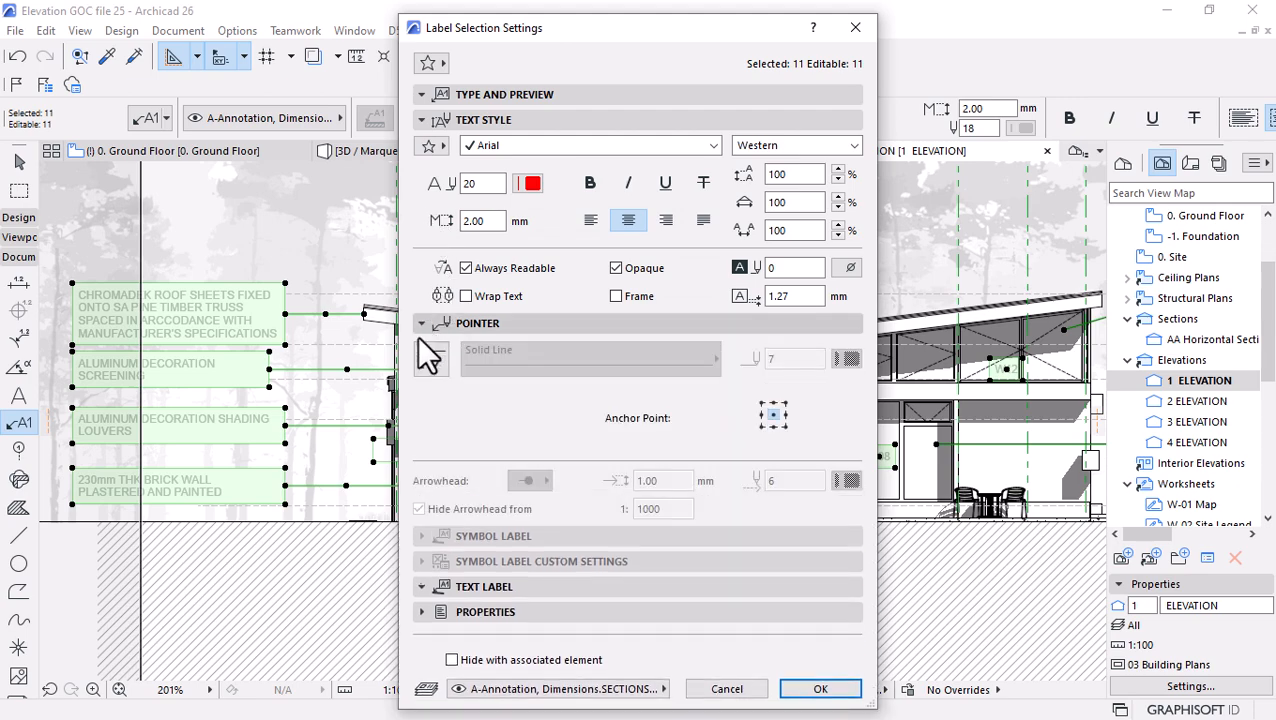
{"action": "left_click", "coordinate": [419, 586]}
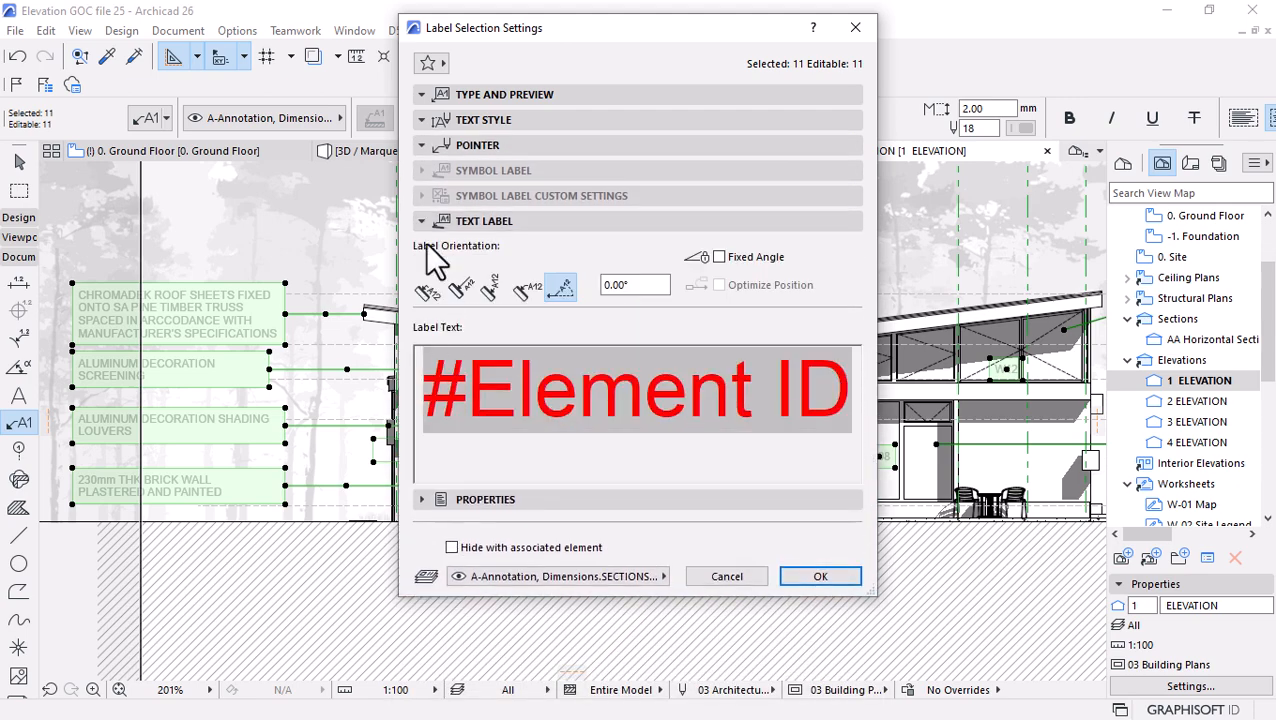
{"action": "left_click", "coordinate": [421, 499]}
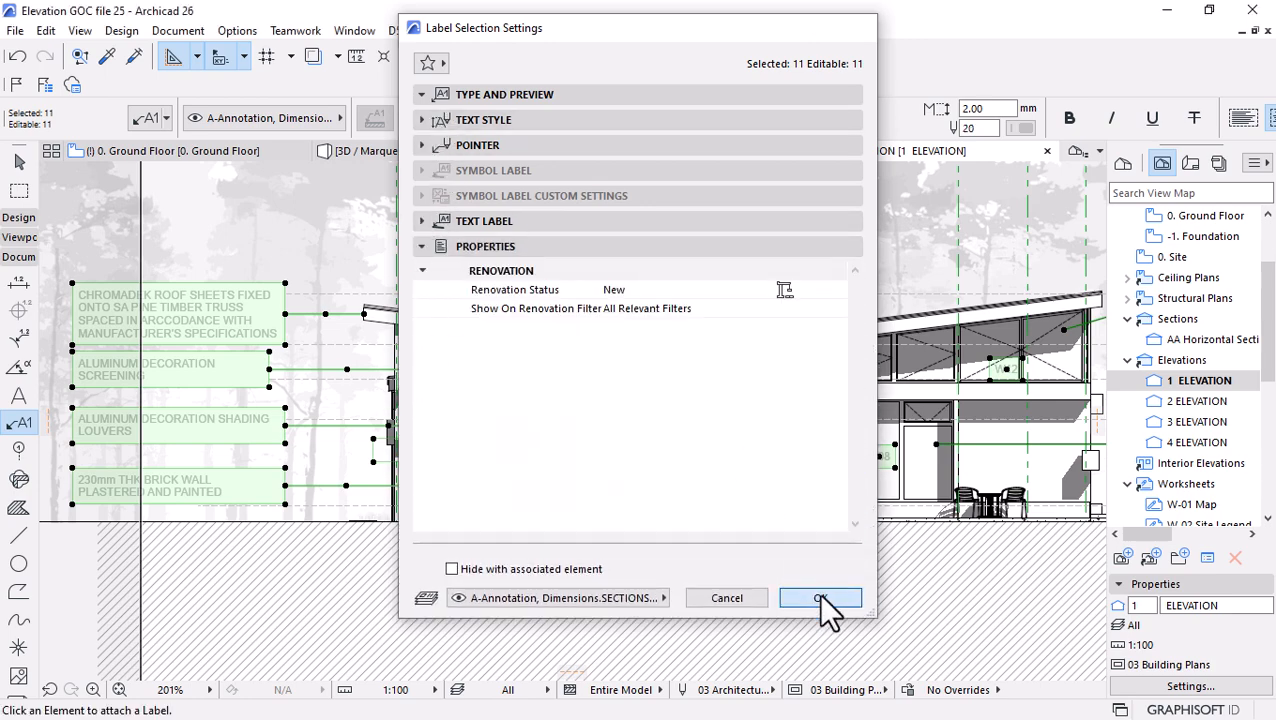
{"action": "left_click", "coordinate": [820, 597]}
{"action": "key", "text": "Escape"}
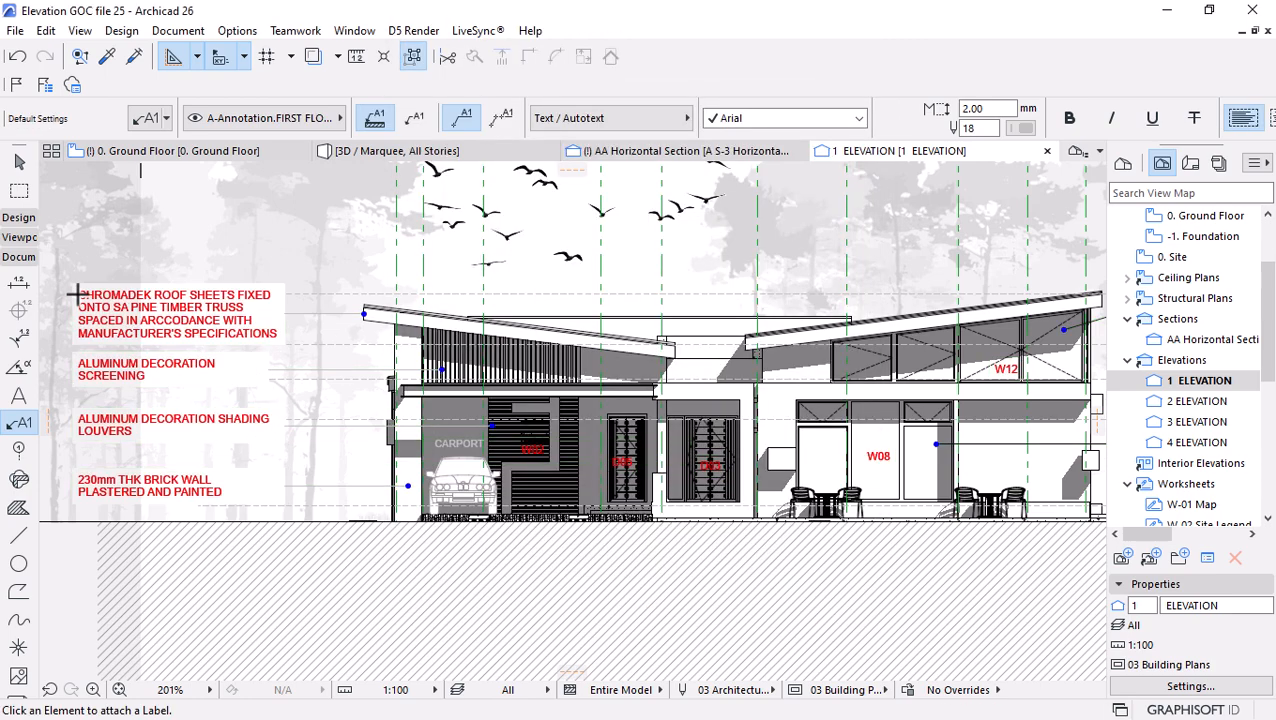
Examine the recoloured labels, their leader lines, and the door and window tags across the elevation for readability.
{"action": "scroll", "coordinate": [70, 285], "scroll_direction": "up", "scroll_amount": 2}
{"action": "scroll", "coordinate": [70, 285], "scroll_direction": "up", "scroll_amount": 1}
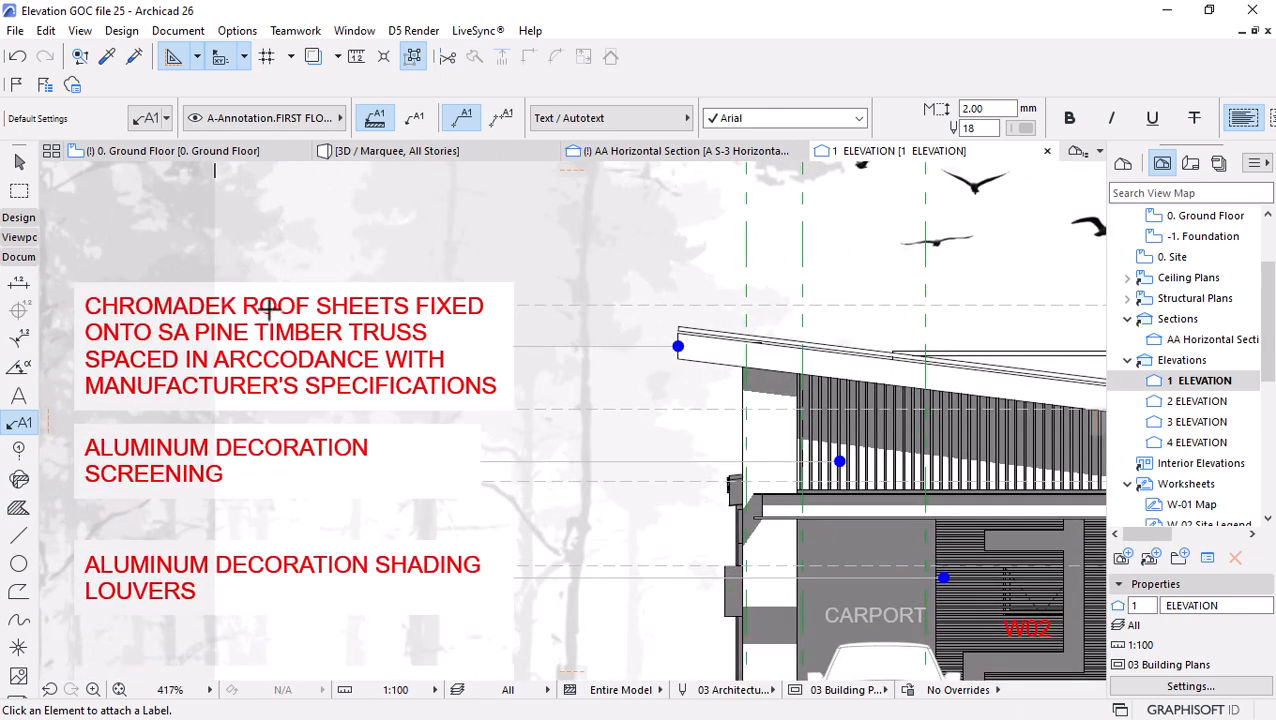
{"action": "scroll", "coordinate": [242, 346], "scroll_direction": "up", "scroll_amount": 3}
{"action": "scroll", "coordinate": [242, 346], "scroll_direction": "down", "scroll_amount": 4}
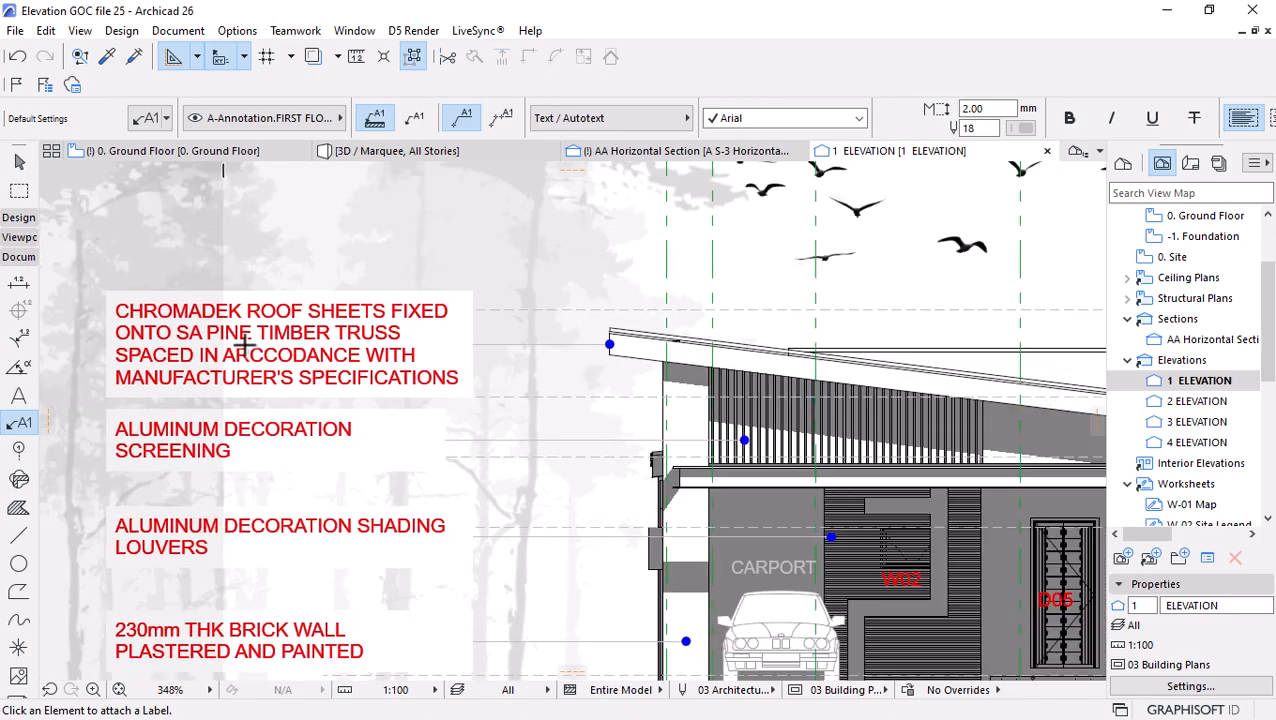
{"action": "scroll", "coordinate": [244, 345], "scroll_direction": "down", "scroll_amount": 2}
{"action": "scroll", "coordinate": [614, 423], "scroll_direction": "up", "scroll_amount": 2}
{"action": "scroll", "coordinate": [379, 350], "scroll_direction": "down", "scroll_amount": 2}
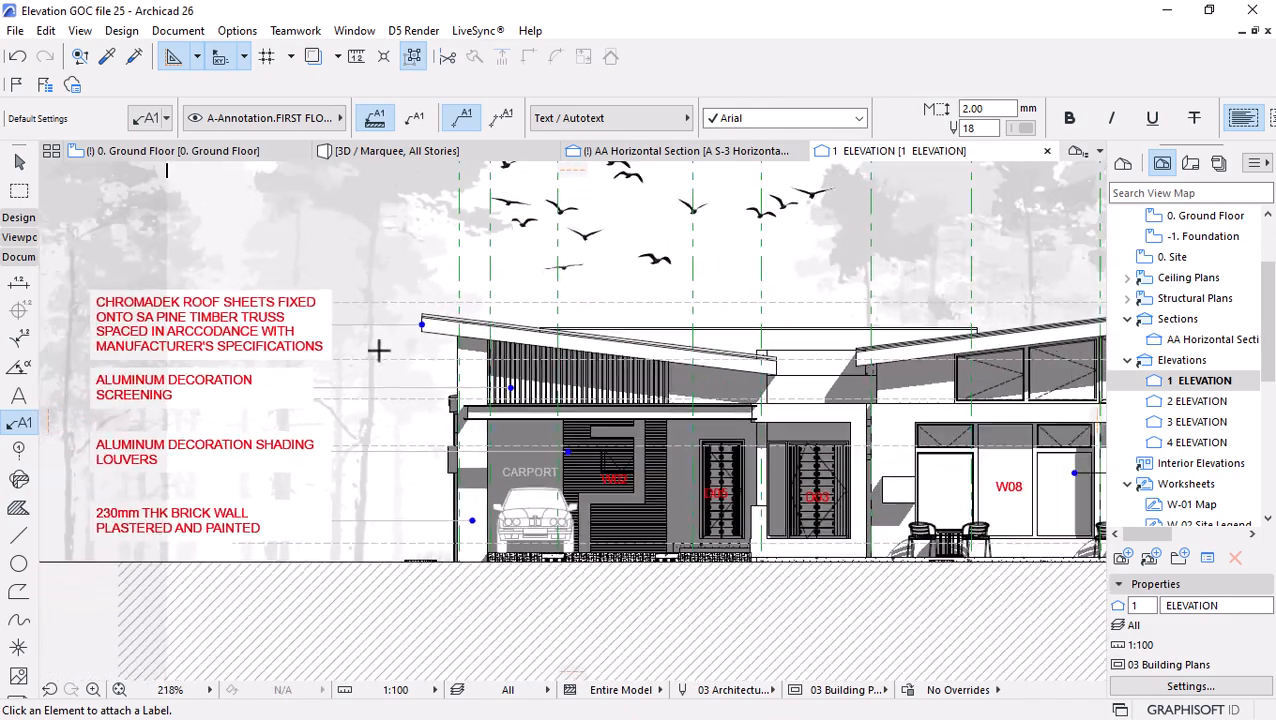
{"action": "scroll", "coordinate": [379, 350], "scroll_direction": "down", "scroll_amount": 2}
{"action": "scroll", "coordinate": [706, 468], "scroll_direction": "up", "scroll_amount": 3}
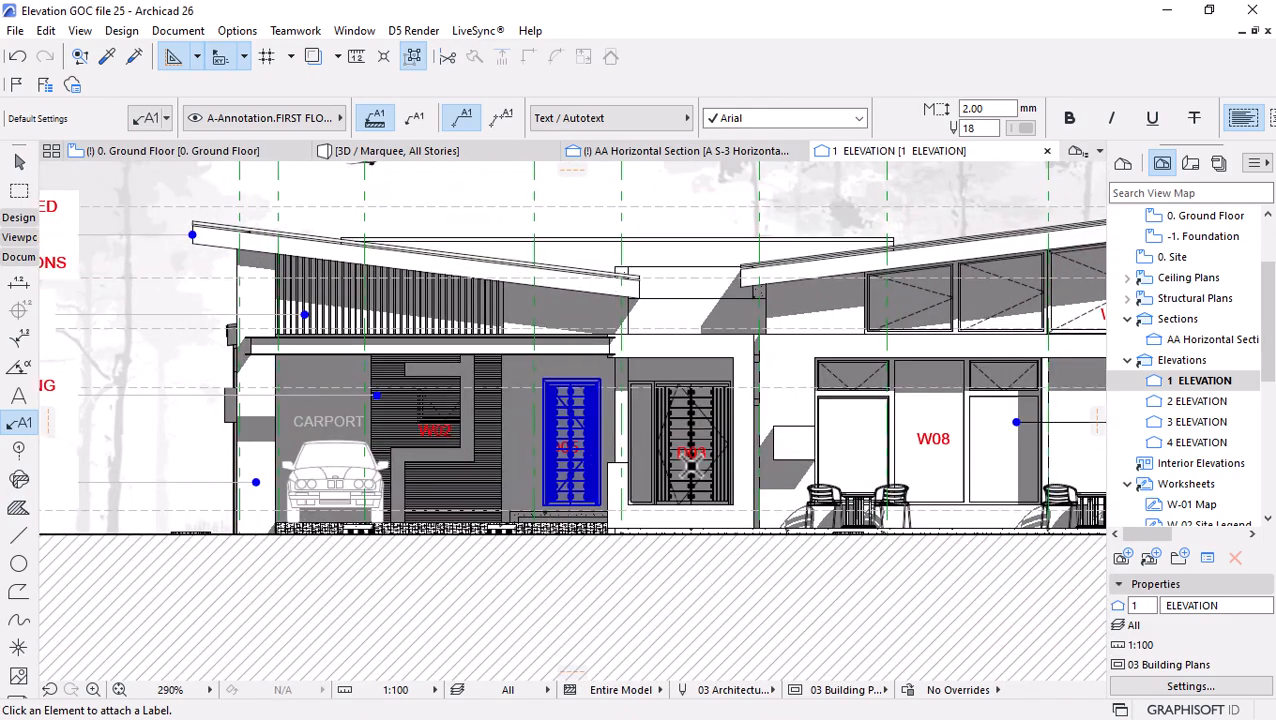
{"action": "scroll", "coordinate": [740, 445], "scroll_direction": "up", "scroll_amount": 2}
{"action": "scroll", "coordinate": [820, 419], "scroll_direction": "down", "scroll_amount": 3}
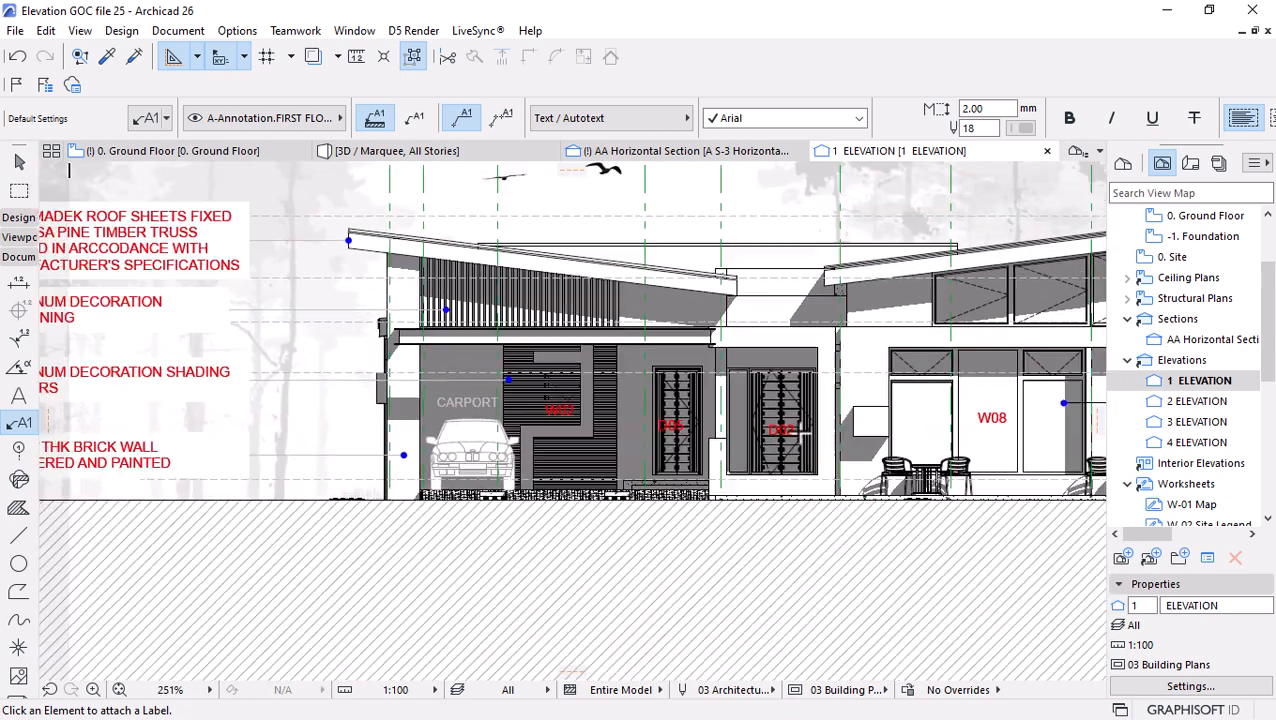
{"action": "scroll", "coordinate": [810, 428], "scroll_direction": "down", "scroll_amount": 1}
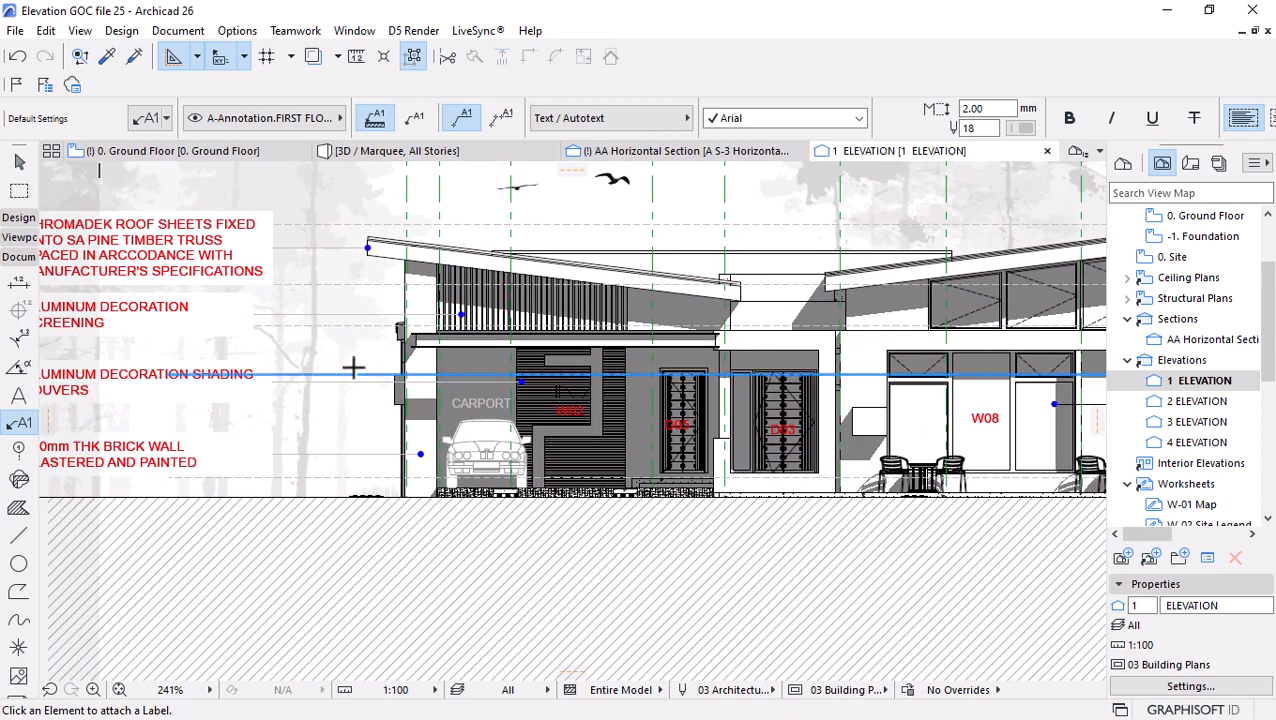
{"action": "scroll", "coordinate": [351, 366], "scroll_direction": "up", "scroll_amount": 3}
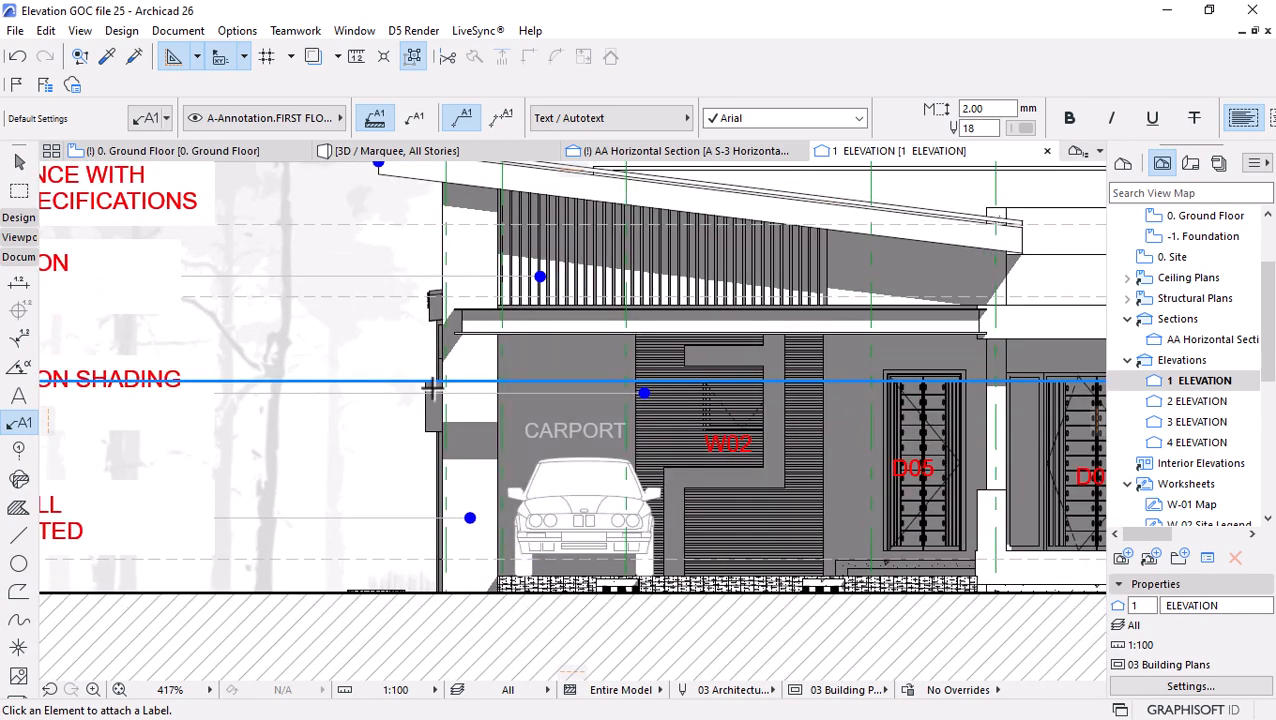
{"action": "scroll", "coordinate": [230, 391], "scroll_direction": "down", "scroll_amount": 2}
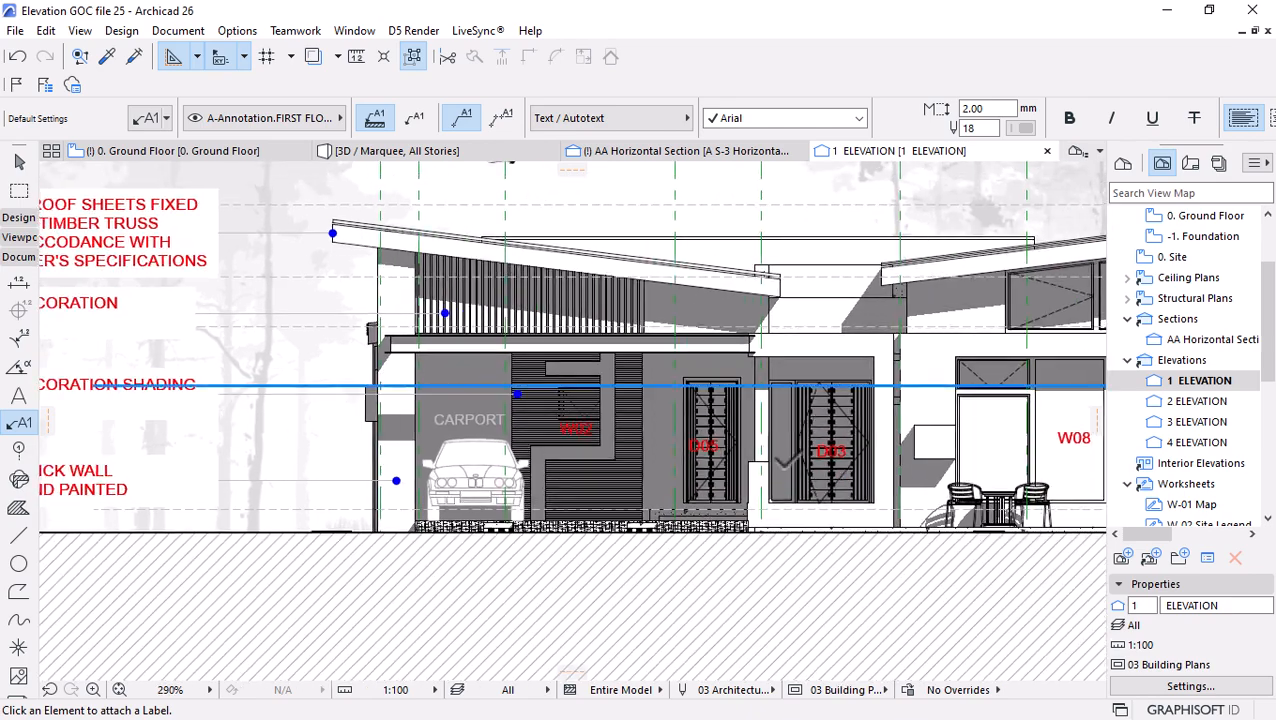
{"action": "scroll", "coordinate": [885, 465], "scroll_direction": "up", "scroll_amount": 4}
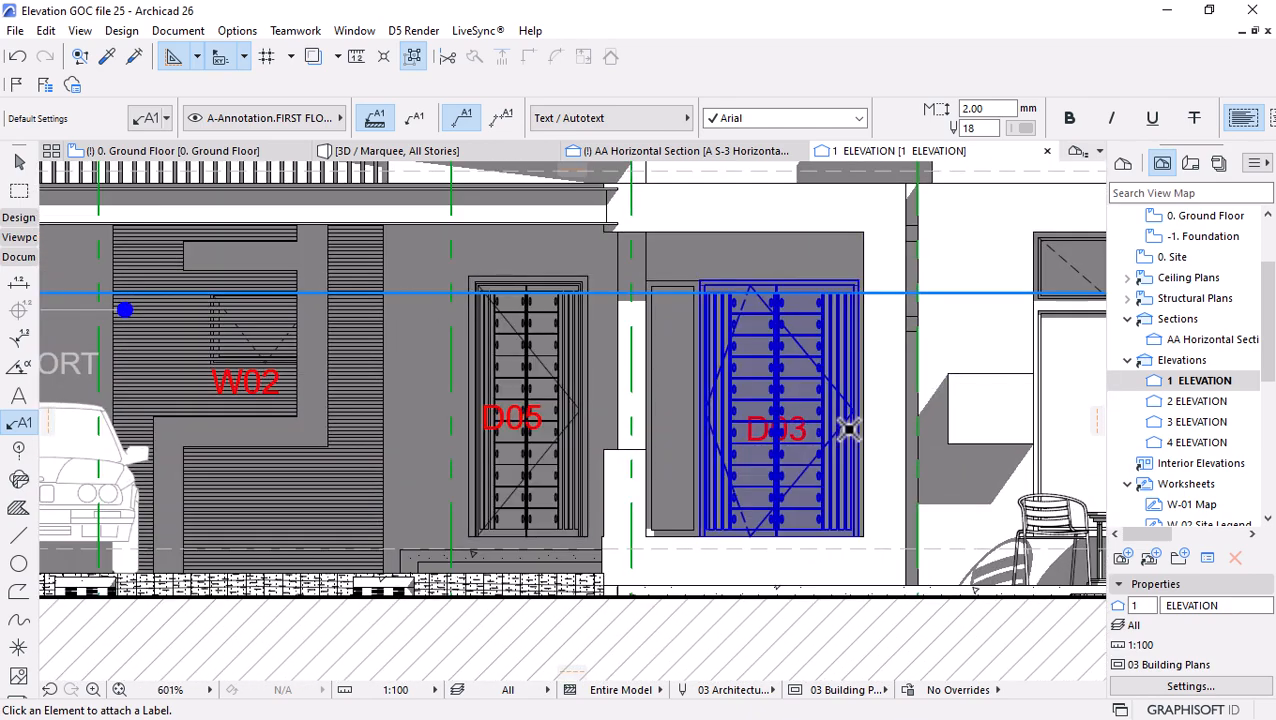
{"action": "scroll", "coordinate": [848, 428], "scroll_direction": "down", "scroll_amount": 2}
{"action": "scroll", "coordinate": [762, 430], "scroll_direction": "down", "scroll_amount": 2}
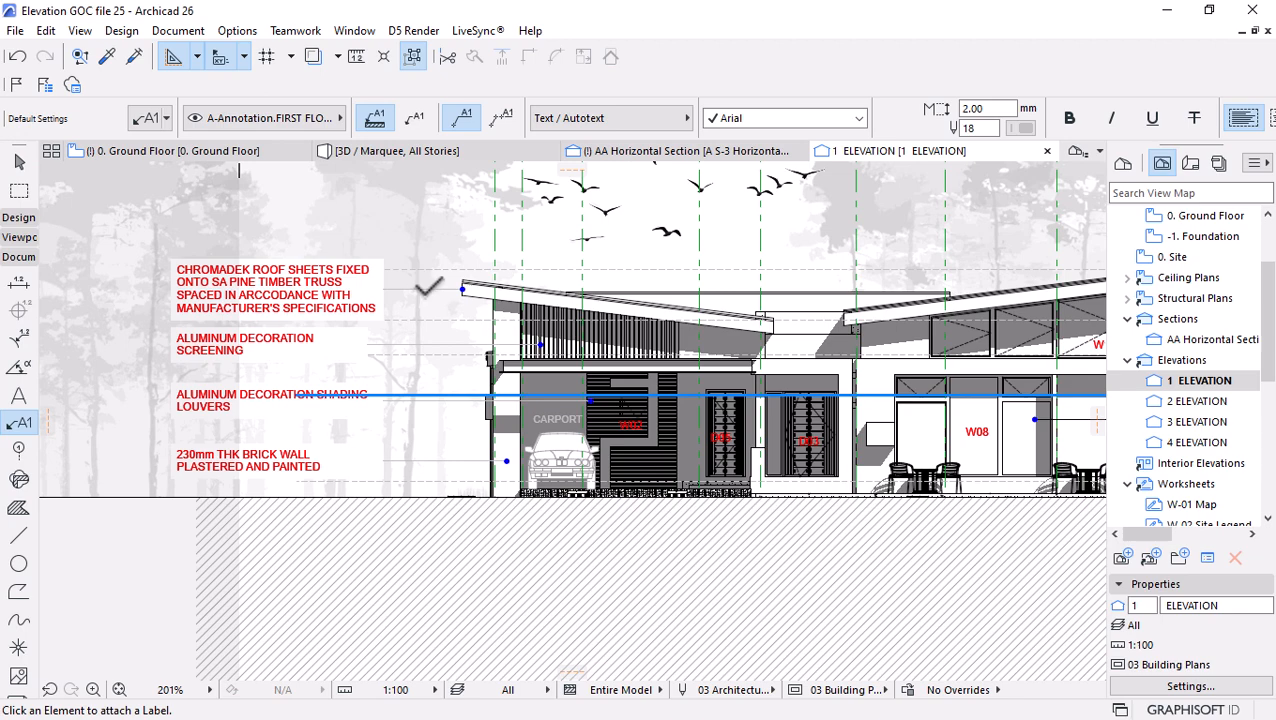
Select the roof, screening, shading louvers and brick wall labels together with both aluminium windows labels.
{"action": "left_click", "coordinate": [19, 161]}
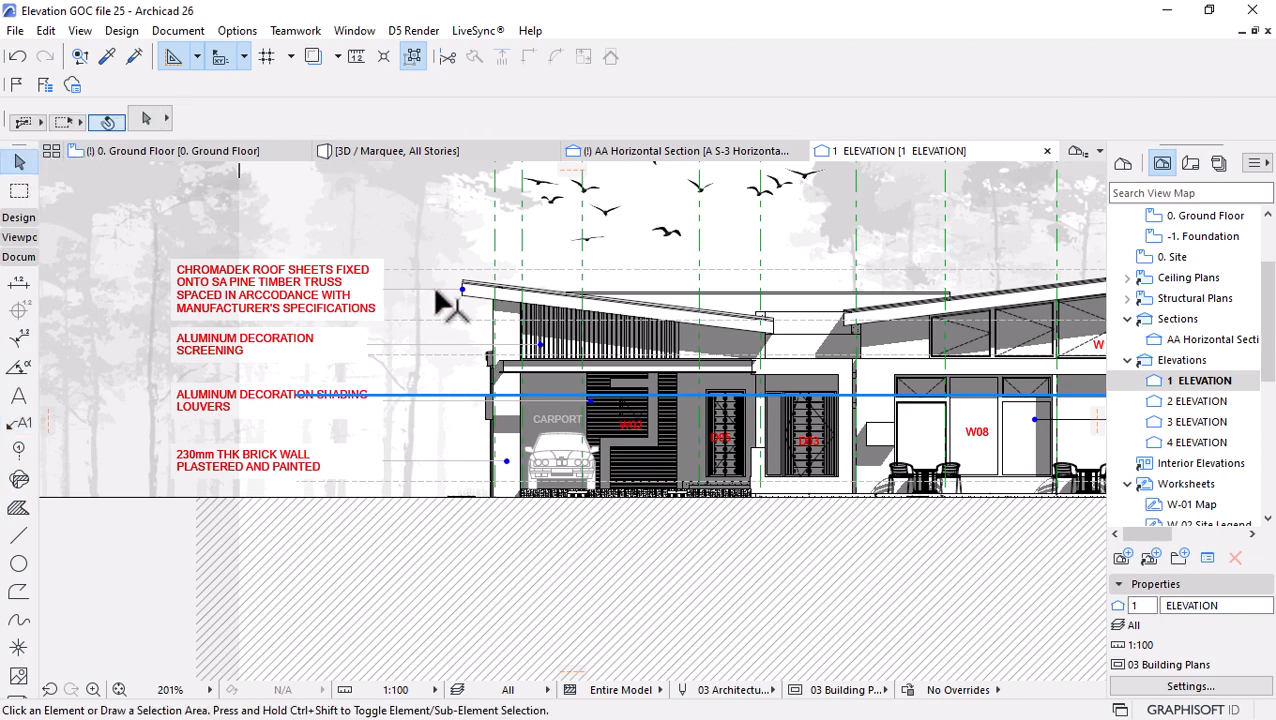
{"action": "left_click", "coordinate": [447, 305]}
{"action": "left_click", "coordinate": [447, 340], "text": "shift"}
{"action": "left_click", "coordinate": [462, 408], "text": "shift"}
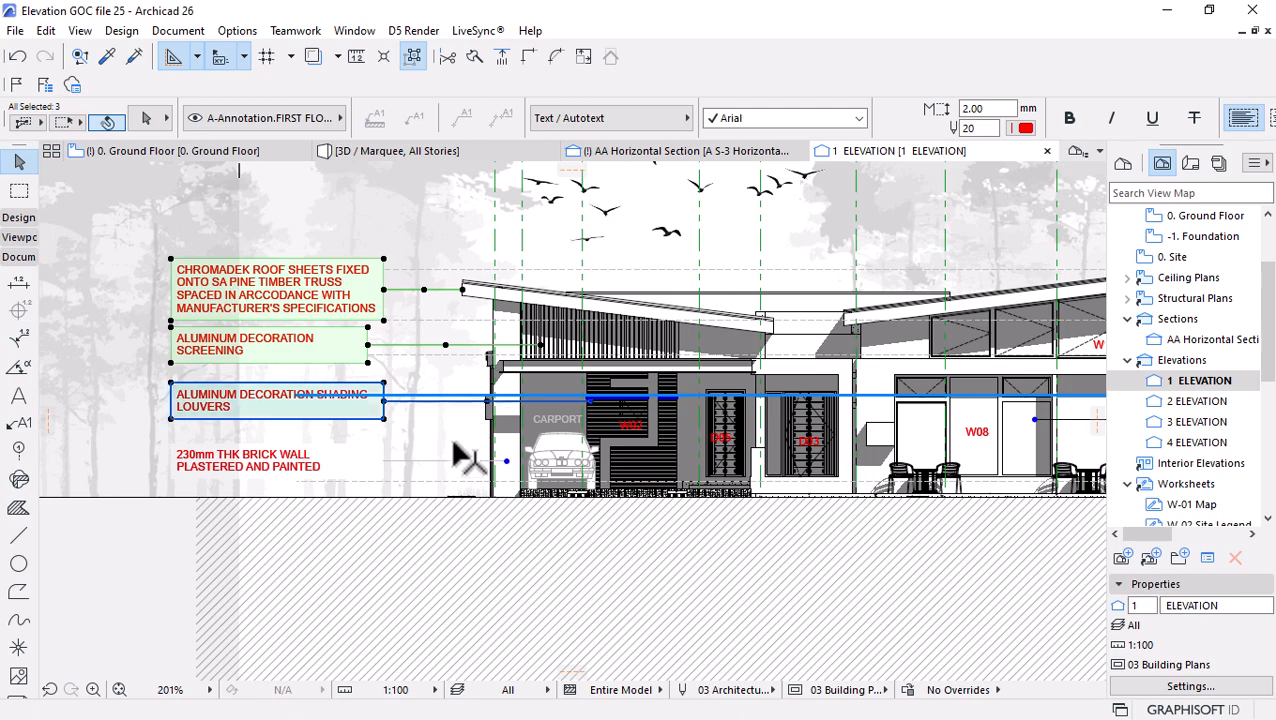
{"action": "left_click", "coordinate": [456, 450], "text": "shift"}
{"action": "scroll", "coordinate": [262, 470], "scroll_direction": "down", "scroll_amount": 4}
{"action": "scroll", "coordinate": [697, 415], "scroll_direction": "up", "scroll_amount": 5}
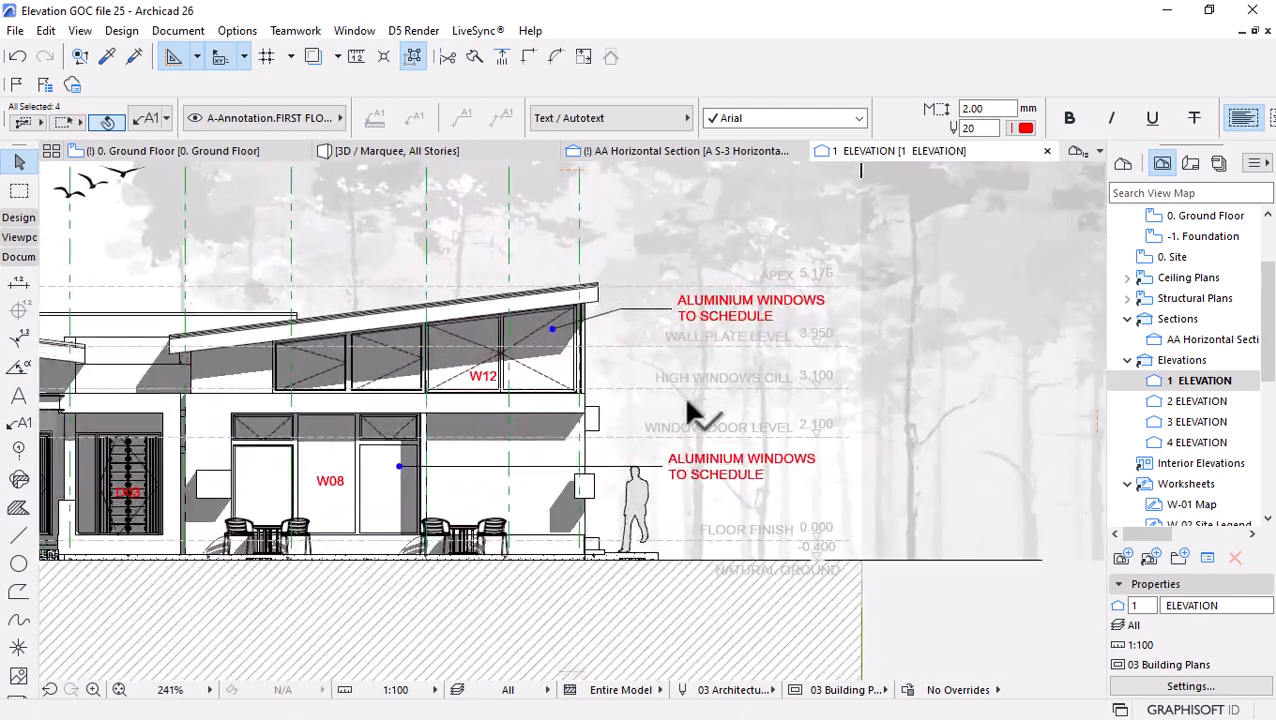
{"action": "left_click", "coordinate": [655, 462], "text": "shift"}
{"action": "left_click", "coordinate": [658, 302], "text": "shift"}
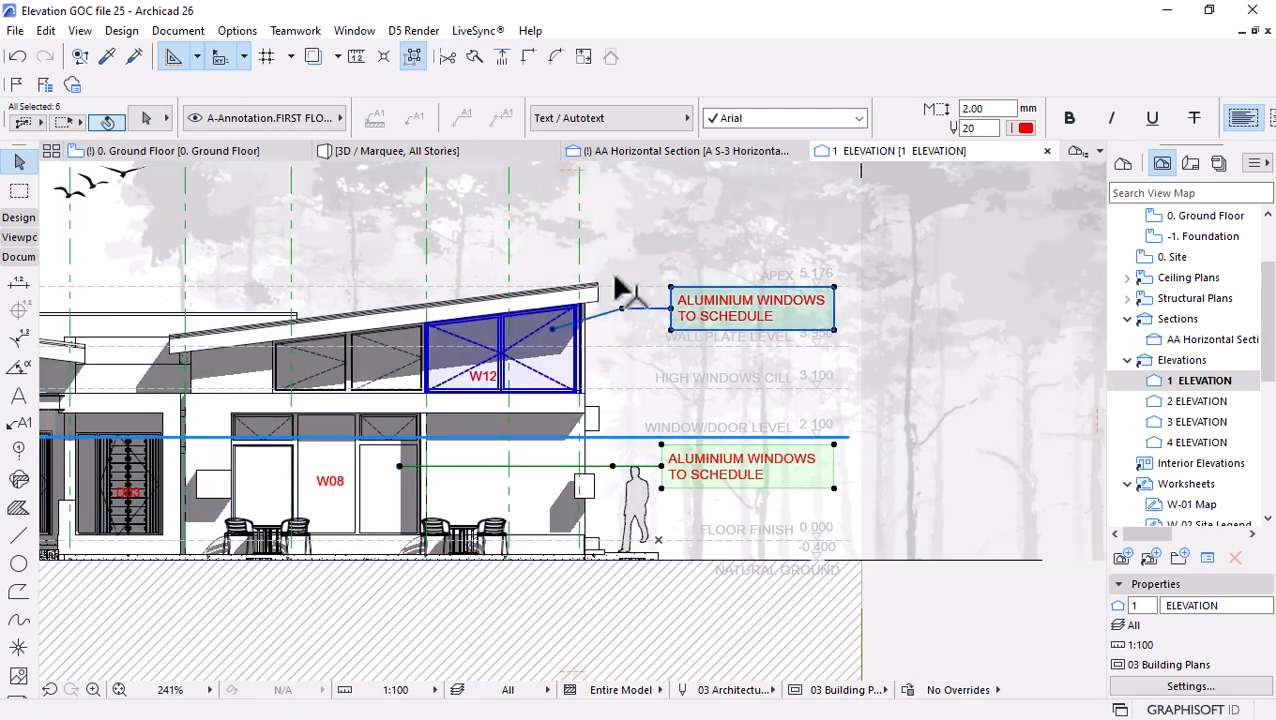
Set both the arrowhead pen and the leader line pen of the selected labels to red pen 20, and deselect them.
{"action": "left_click", "coordinate": [145, 120]}
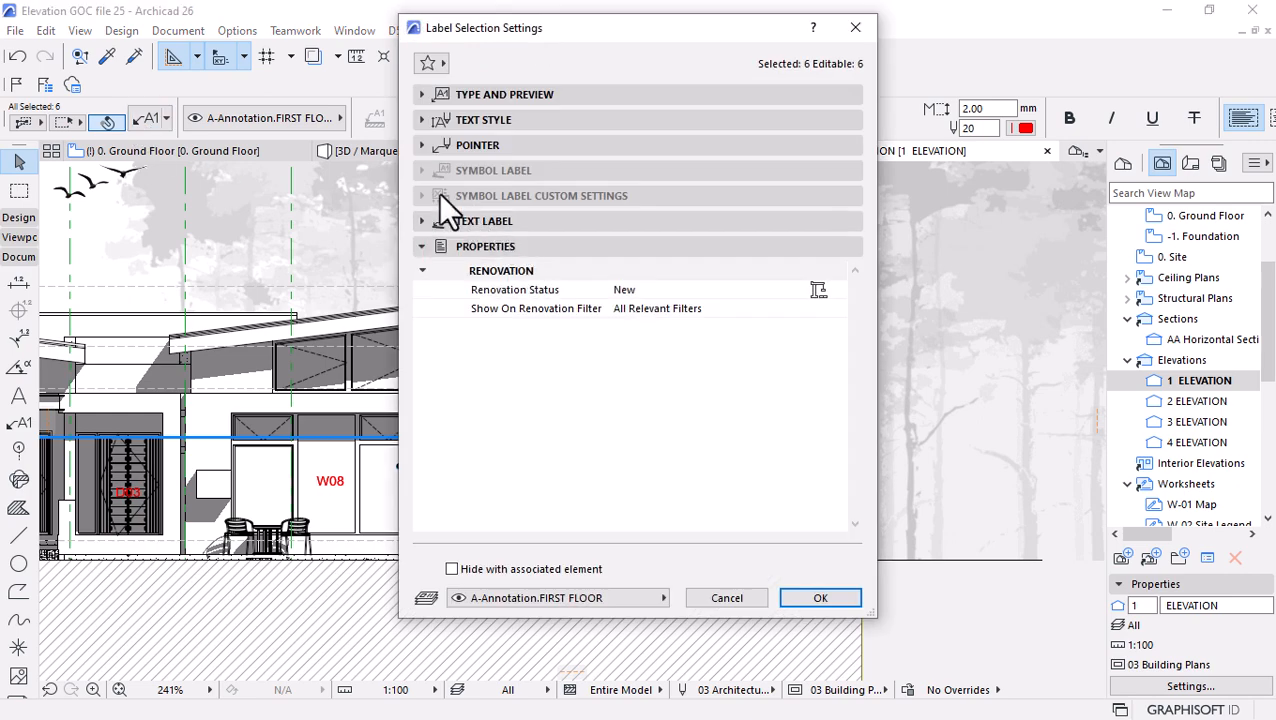
{"action": "left_click", "coordinate": [421, 146]}
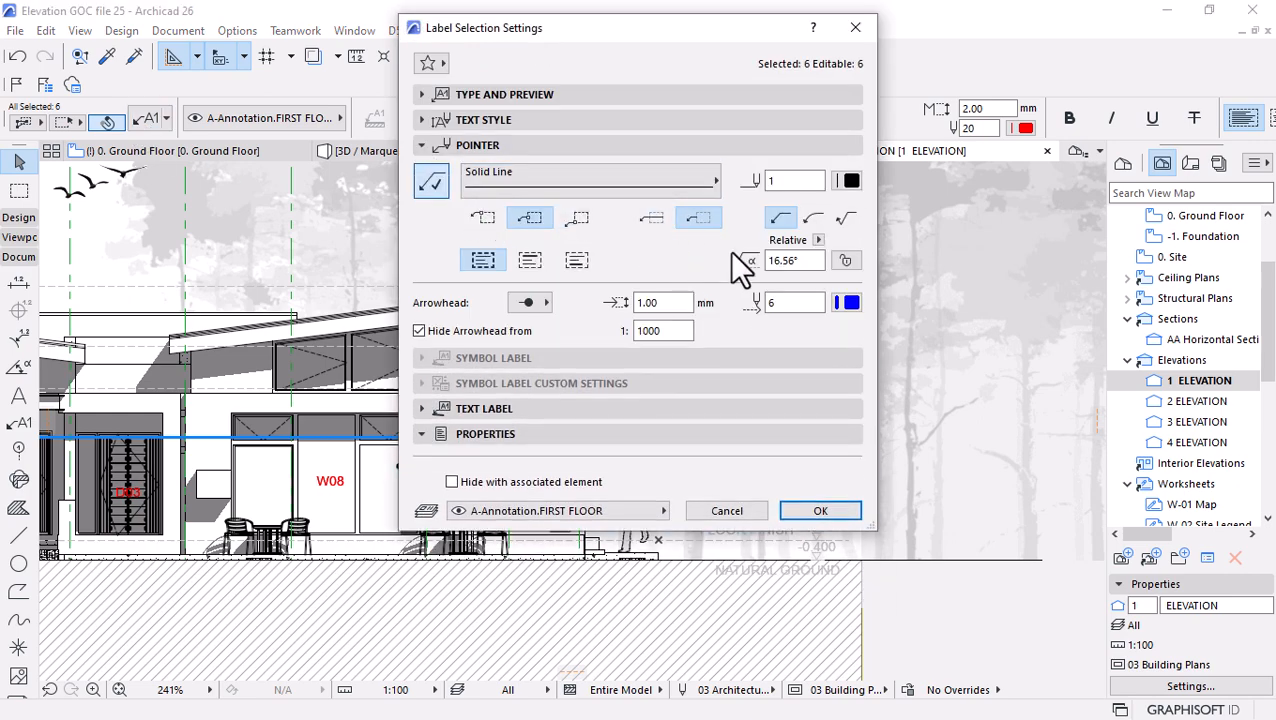
{"action": "left_click", "coordinate": [849, 302]}
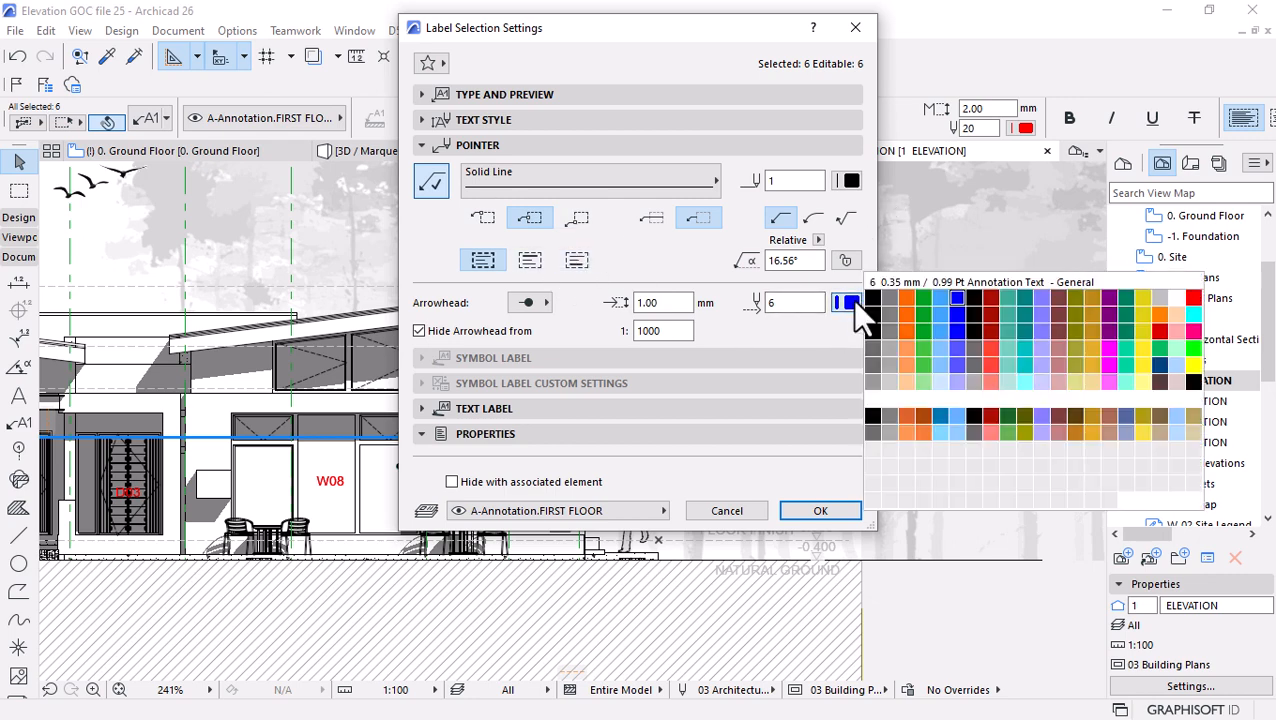
{"action": "left_click", "coordinate": [1192, 298]}
{"action": "left_click", "coordinate": [849, 180]}
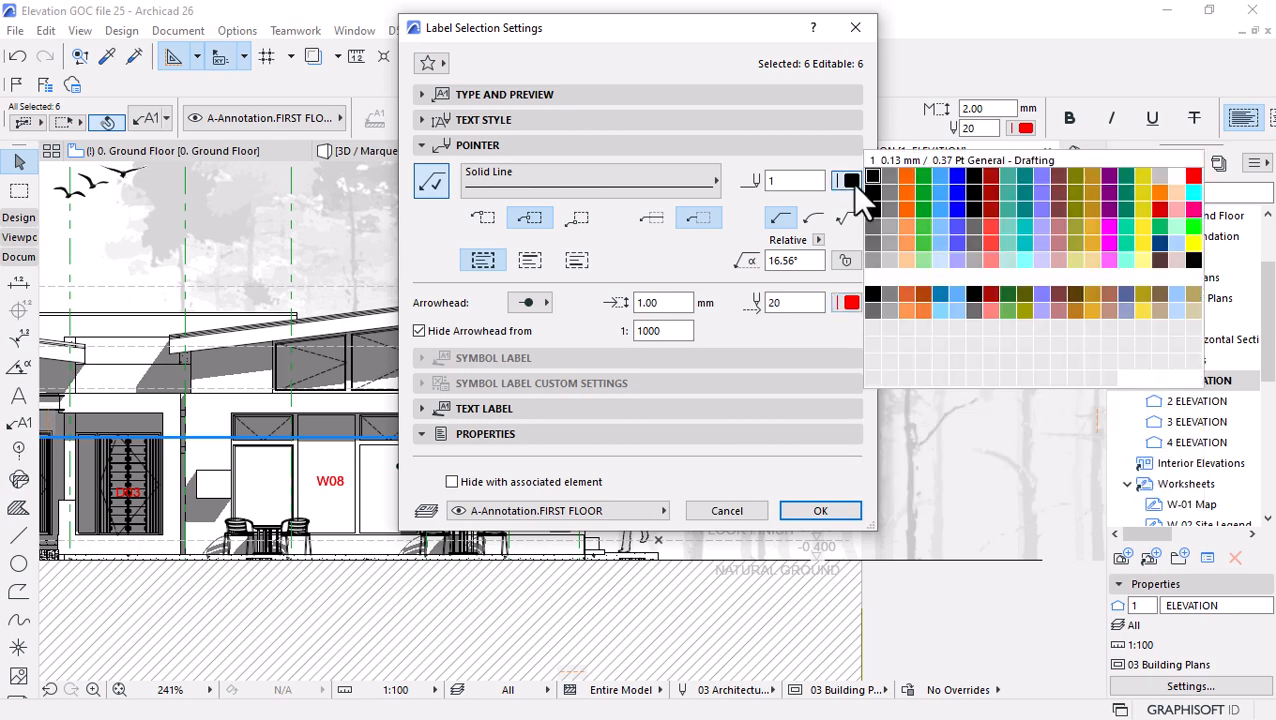
{"action": "left_click", "coordinate": [1190, 178]}
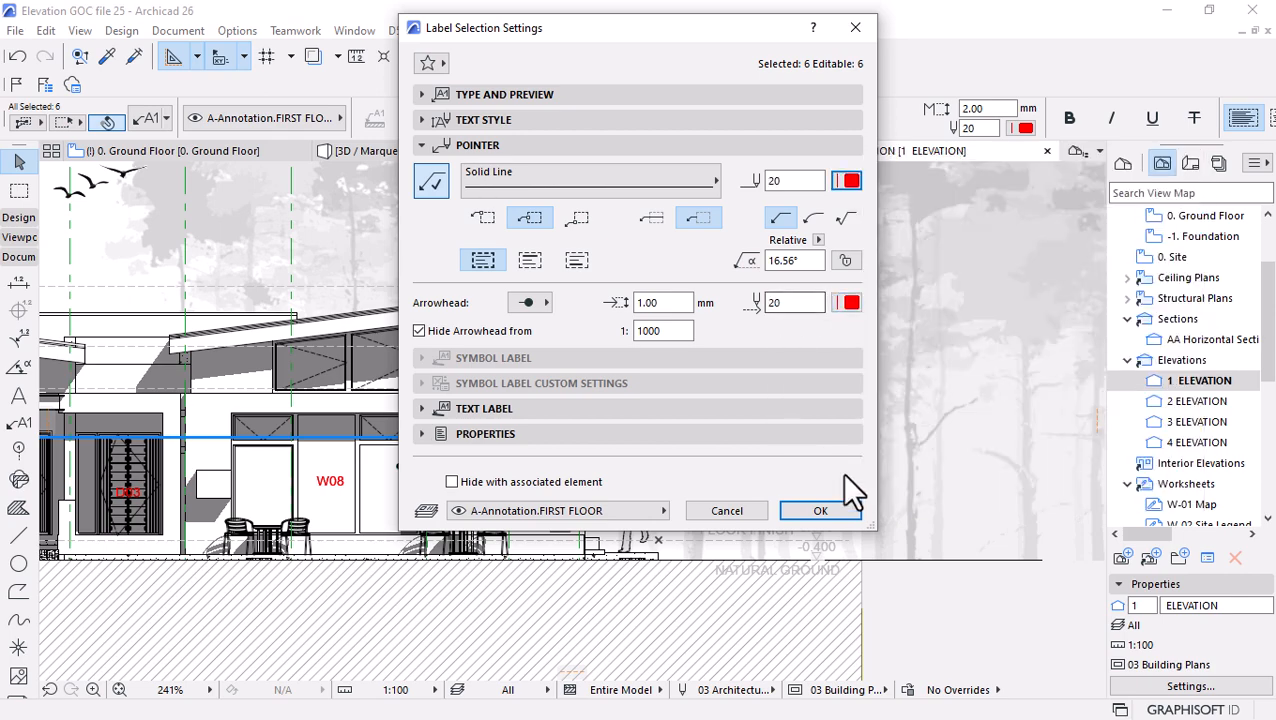
{"action": "left_click", "coordinate": [817, 511]}
{"action": "scroll", "coordinate": [926, 370], "scroll_direction": "down", "scroll_amount": 5}
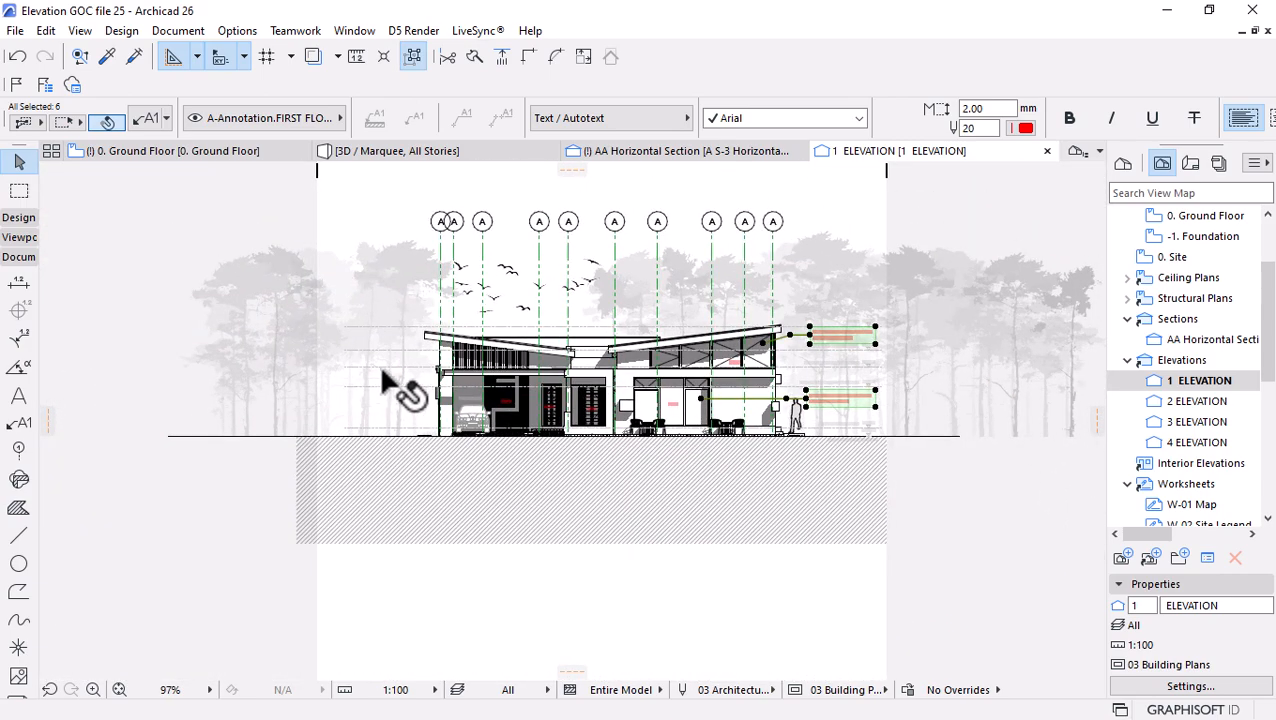
{"action": "scroll", "coordinate": [390, 395], "scroll_direction": "up", "scroll_amount": 6}
{"action": "left_click", "coordinate": [399, 413]}
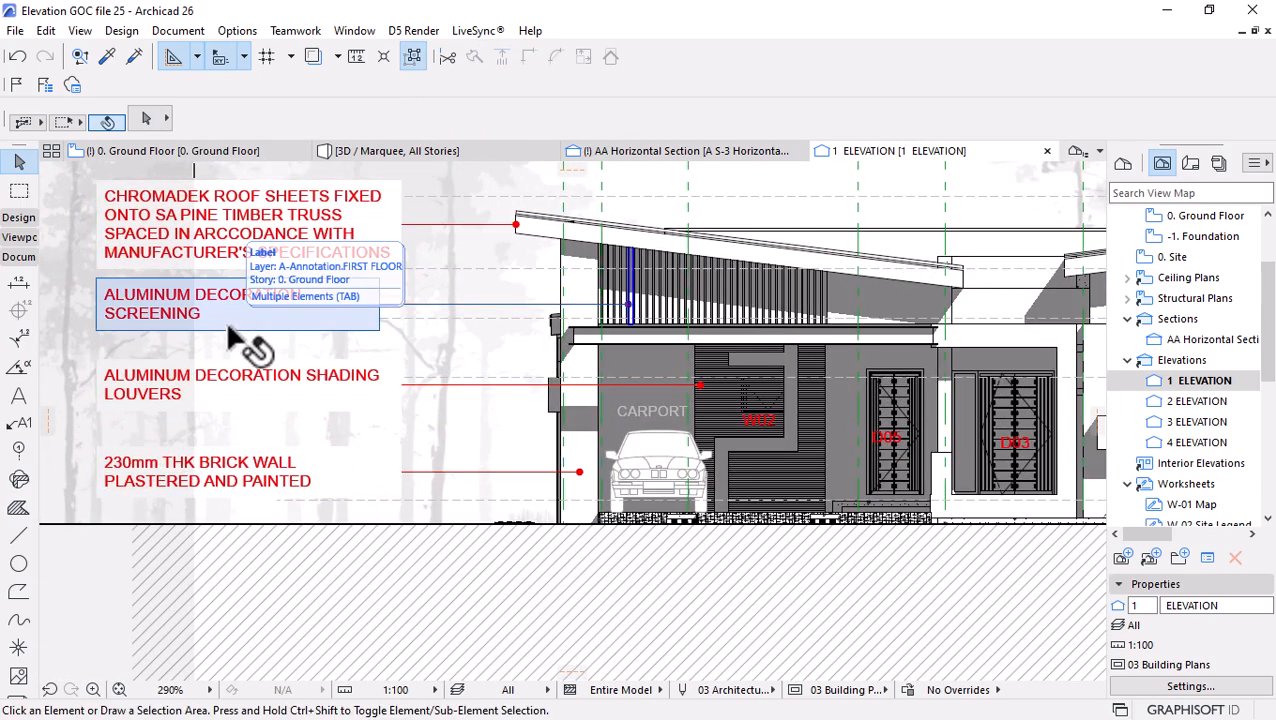
Select all text blocks, including the level names and the carport text, set their text pen to red pen 20, and deselect them.
{"action": "scroll", "coordinate": [232, 345], "scroll_direction": "down", "scroll_amount": 4}
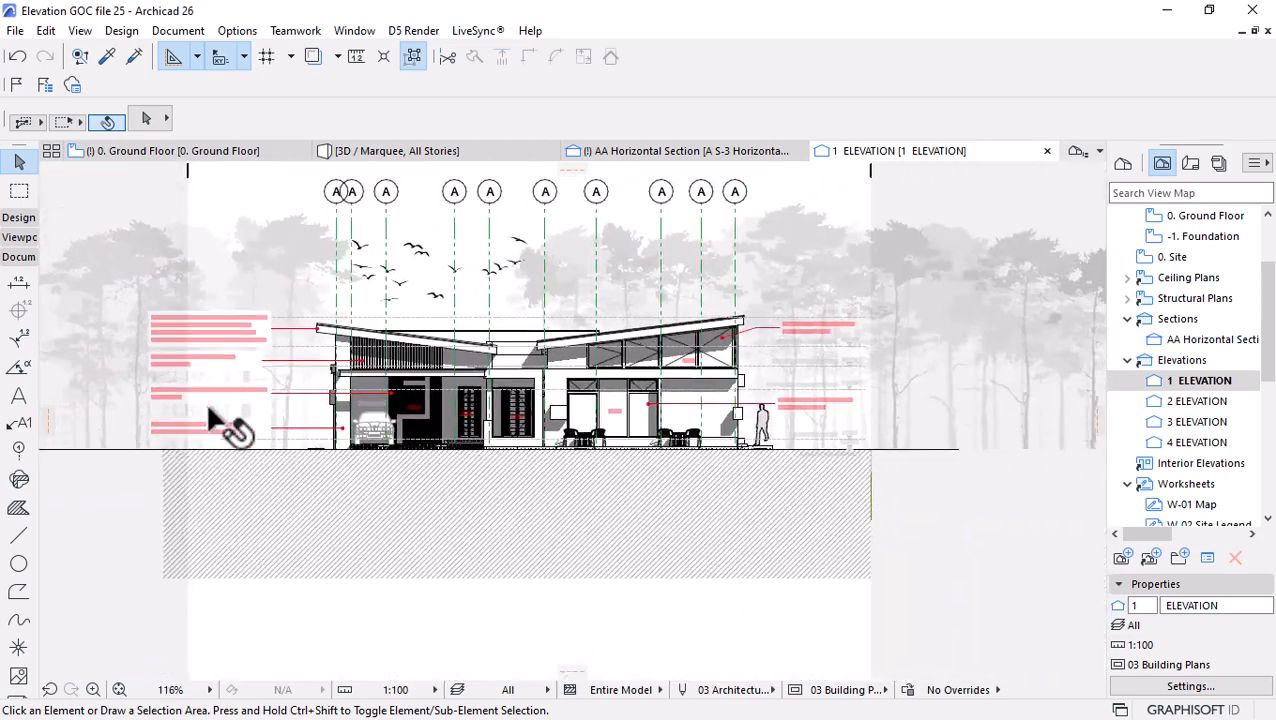
{"action": "scroll", "coordinate": [497, 415], "scroll_direction": "up", "scroll_amount": 3}
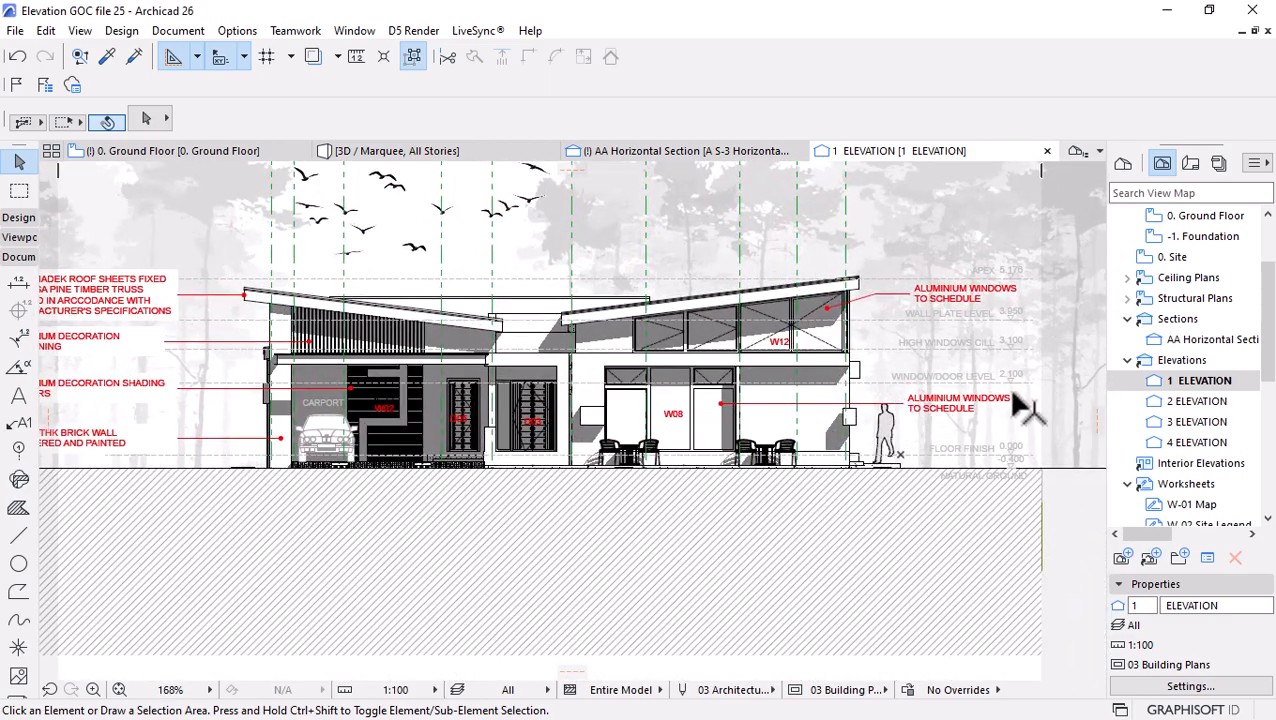
{"action": "scroll", "coordinate": [1017, 407], "scroll_direction": "up", "scroll_amount": 2}
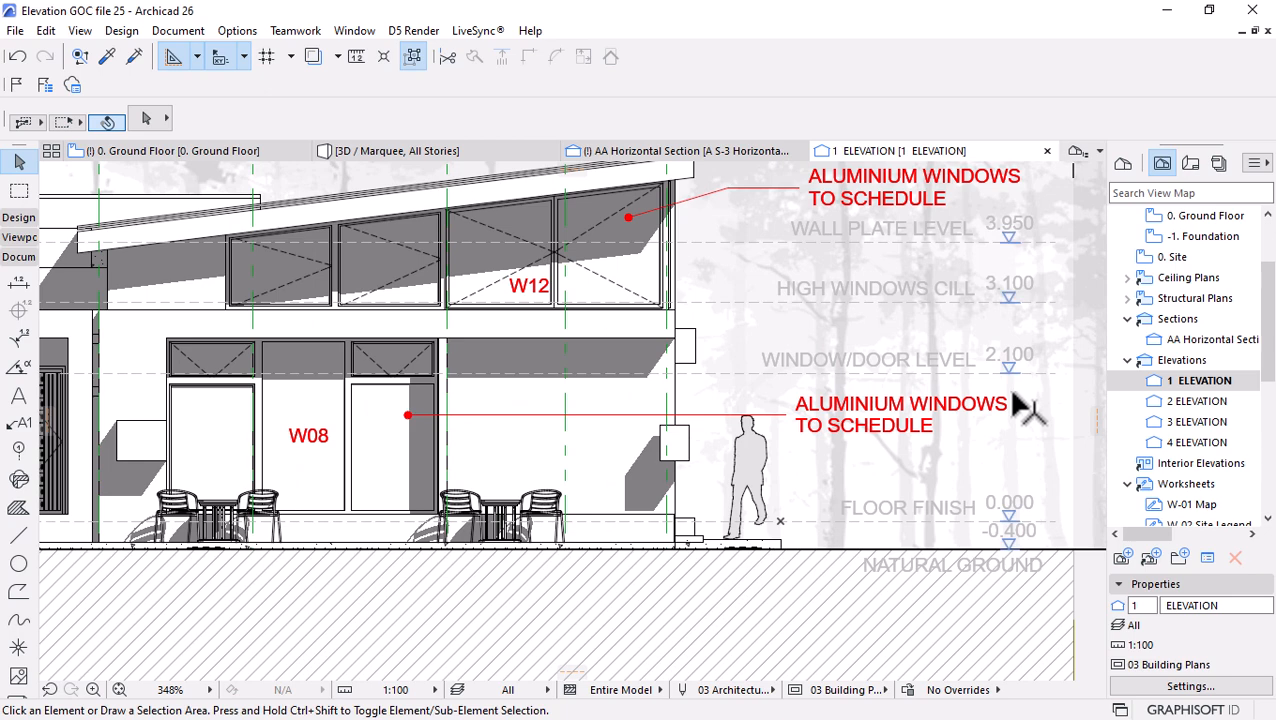
{"action": "left_click", "coordinate": [885, 358], "text": "alt"}
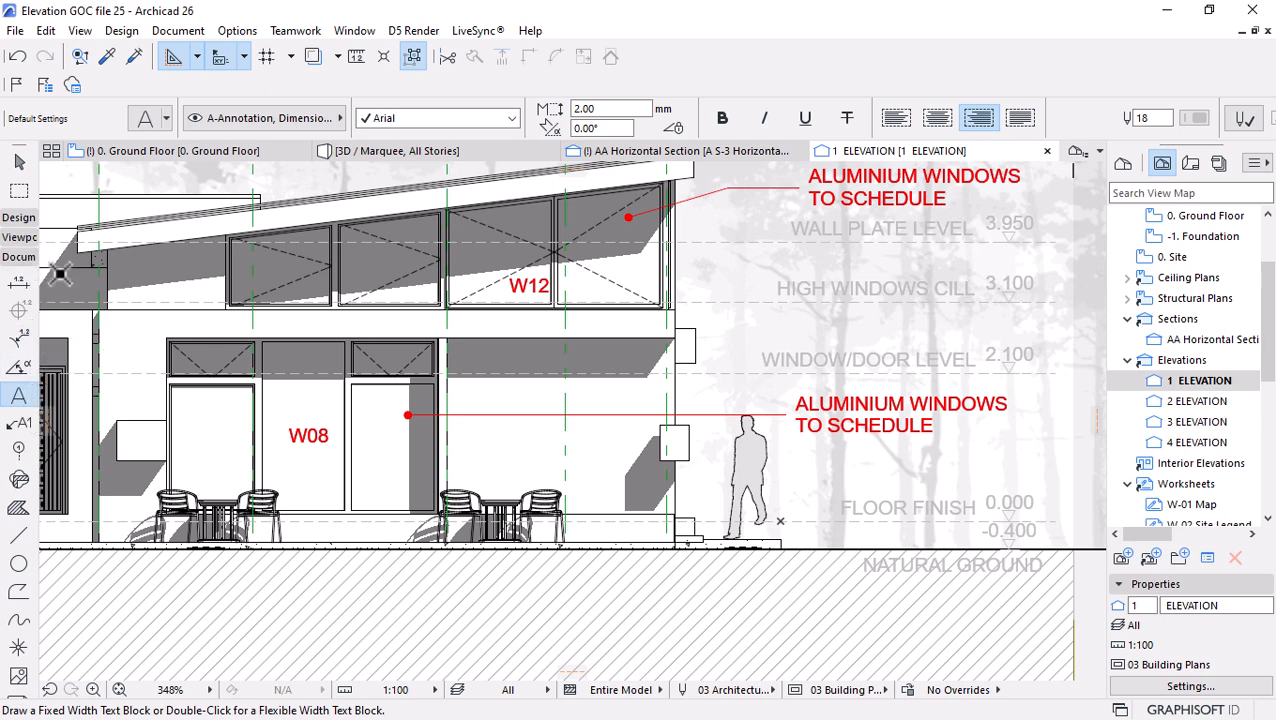
{"action": "key", "text": "ctrl+a"}
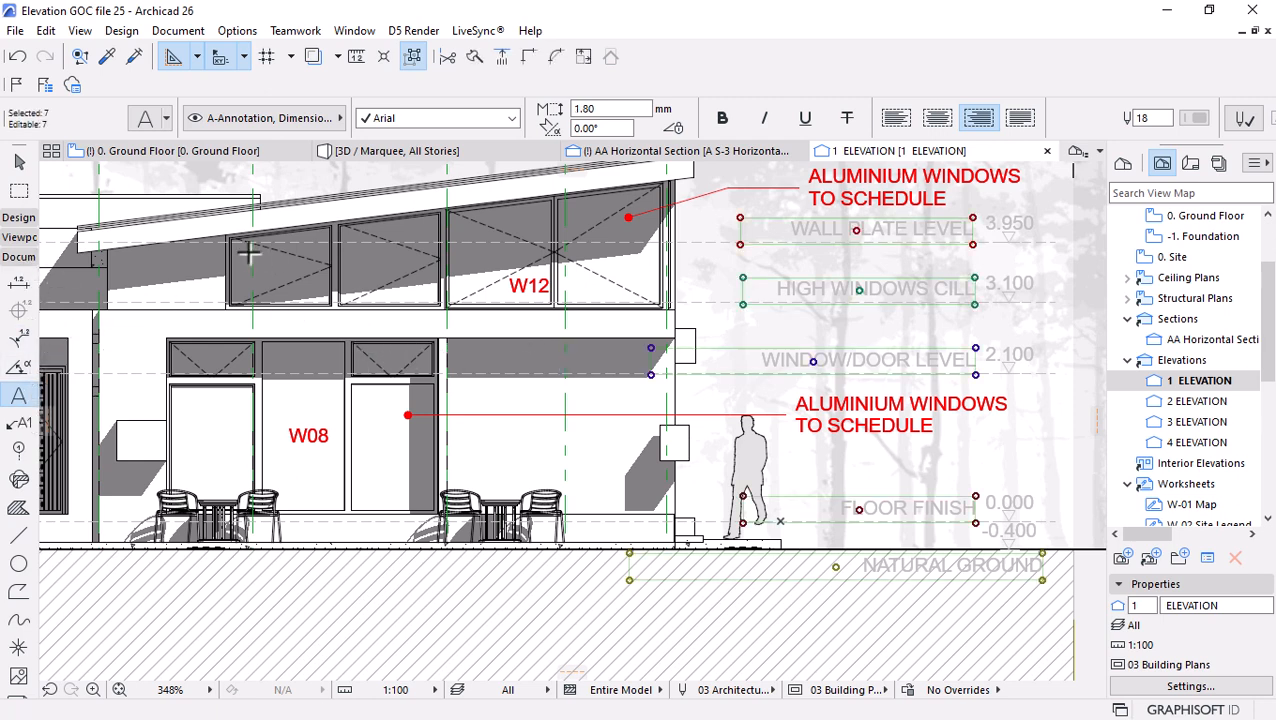
{"action": "scroll", "coordinate": [475, 115], "scroll_direction": "down", "scroll_amount": 3}
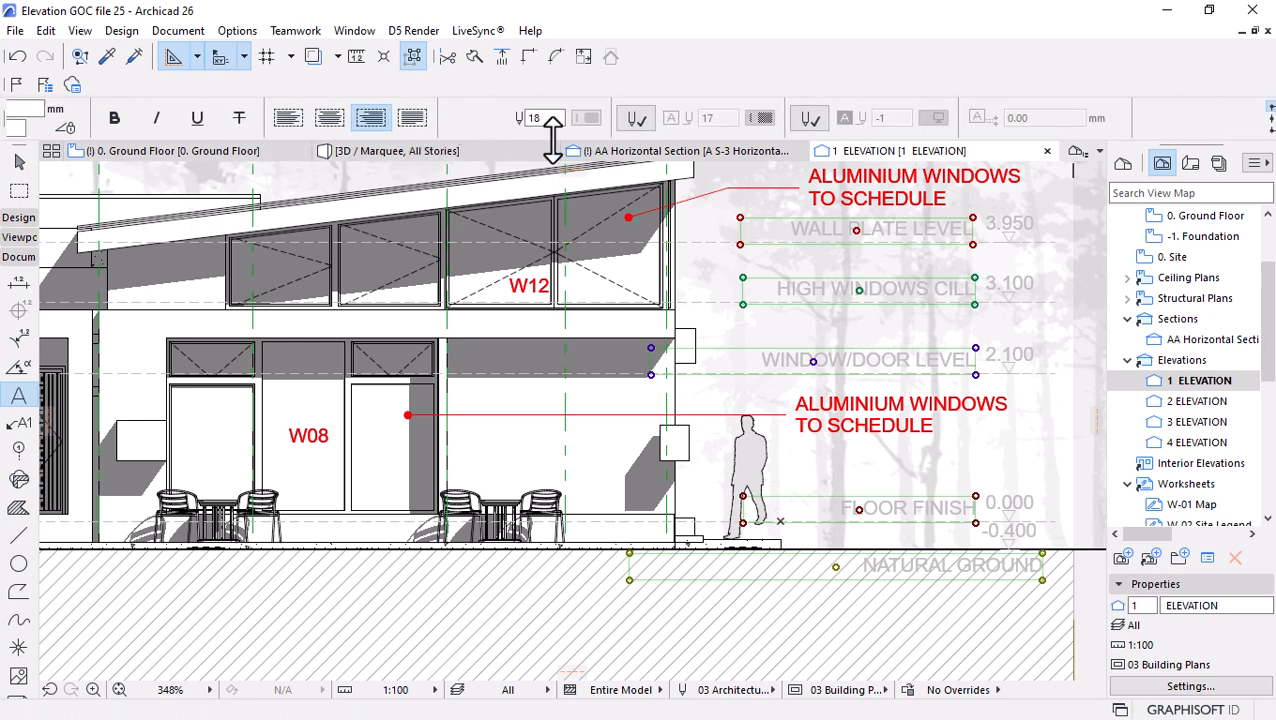
{"action": "left_click", "coordinate": [595, 120]}
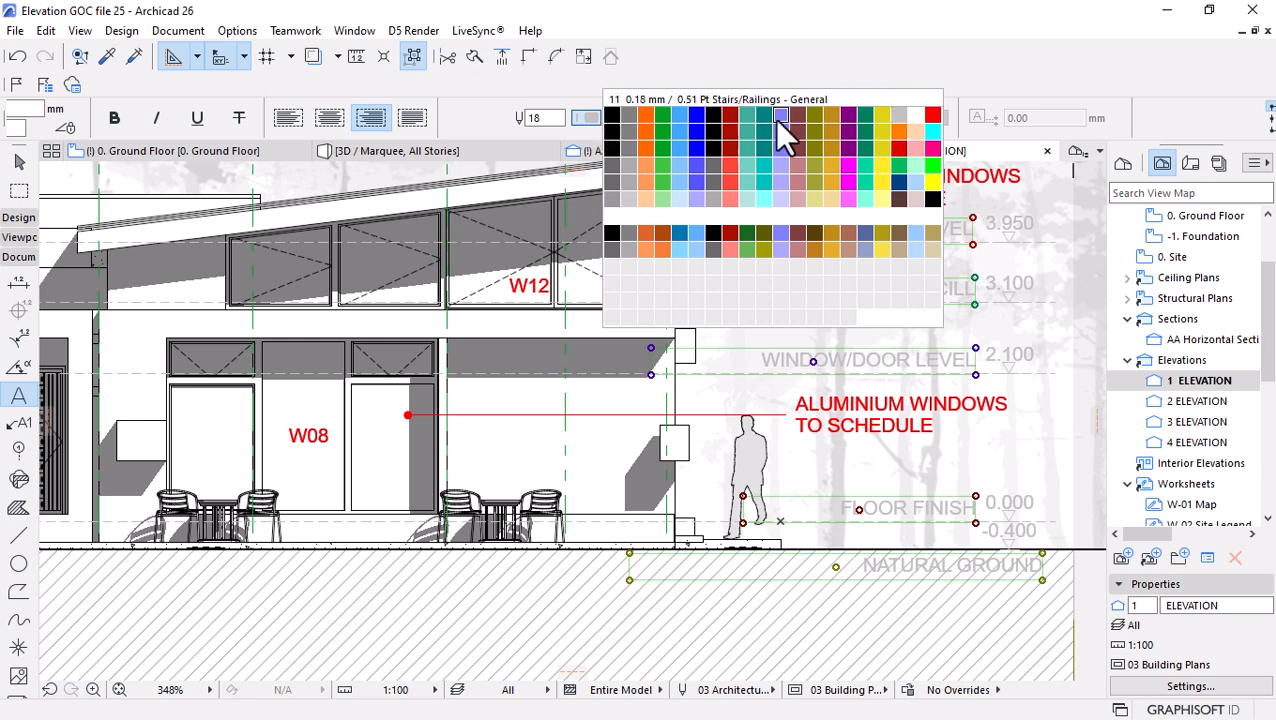
{"action": "left_click", "coordinate": [933, 121]}
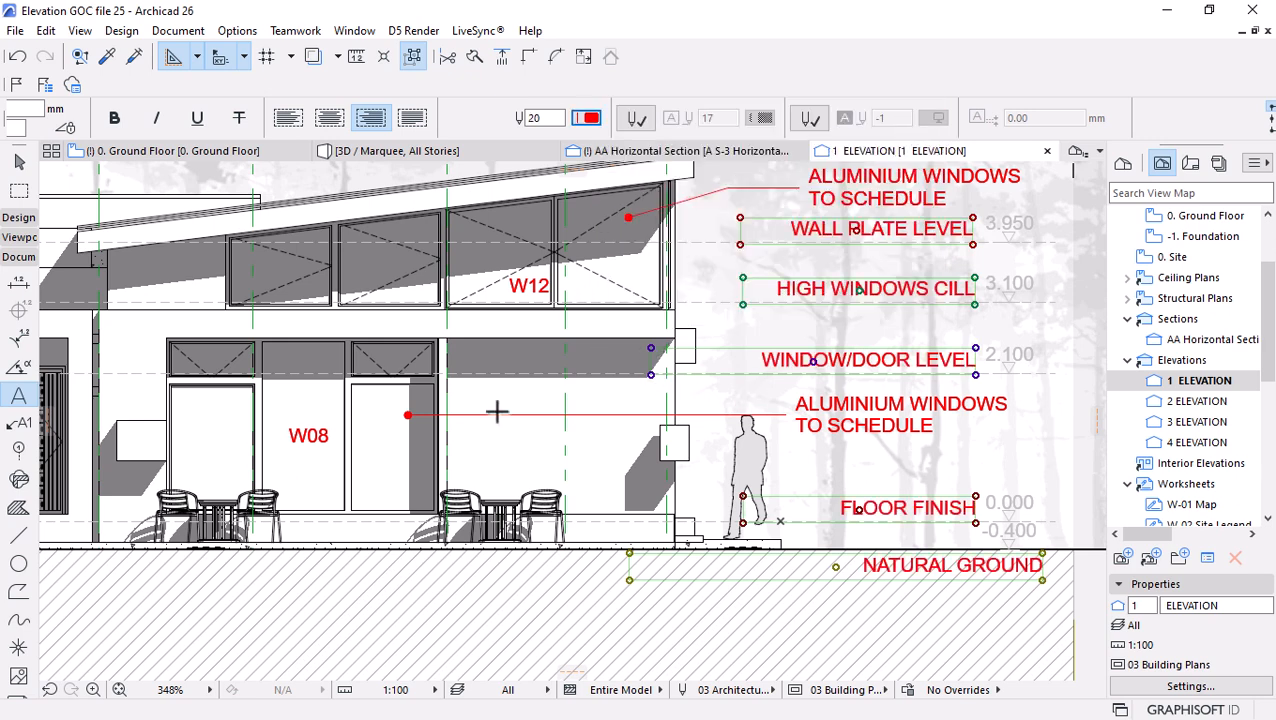
{"action": "scroll", "coordinate": [656, 399], "scroll_direction": "down", "scroll_amount": 5}
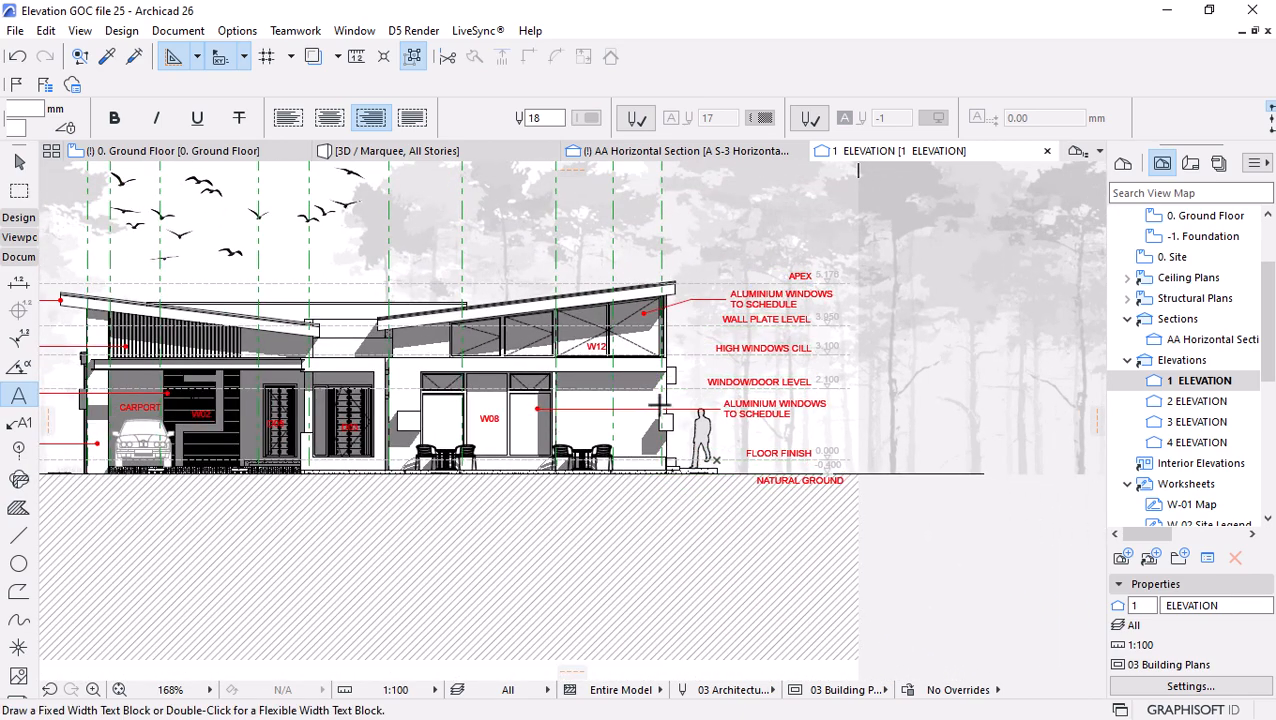
Select the level dimension beside the level names and set both its marker pen and dimension line pen to red pen 20.
{"action": "scroll", "coordinate": [868, 400], "scroll_direction": "up", "scroll_amount": 5}
{"action": "scroll", "coordinate": [845, 370], "scroll_direction": "up", "scroll_amount": 2}
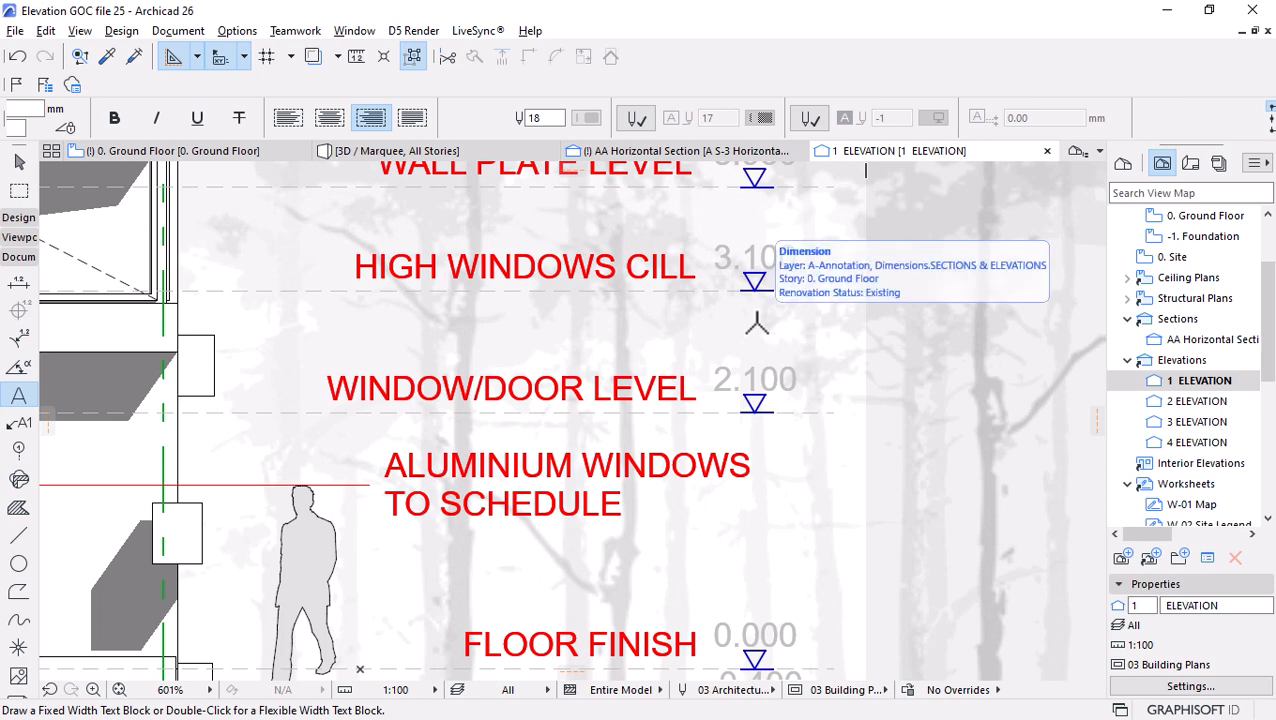
{"action": "left_click", "coordinate": [757, 322], "text": "alt"}
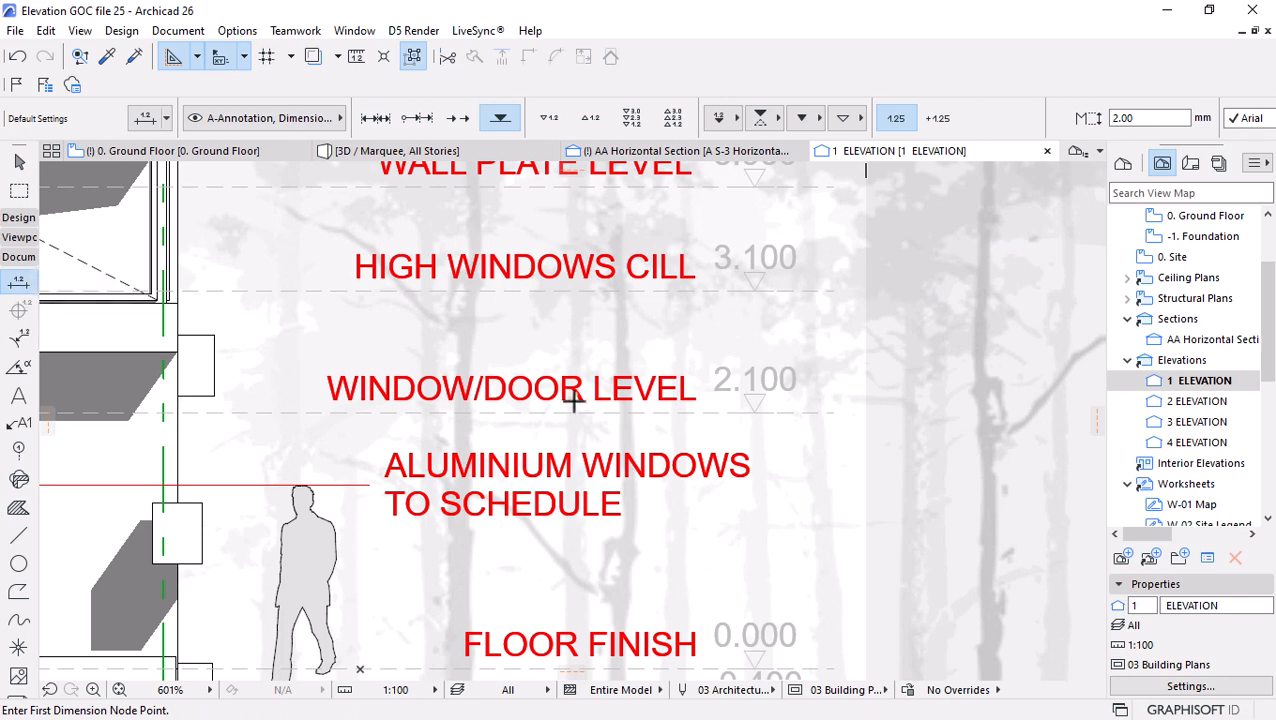
{"action": "key", "text": "ctrl+a"}
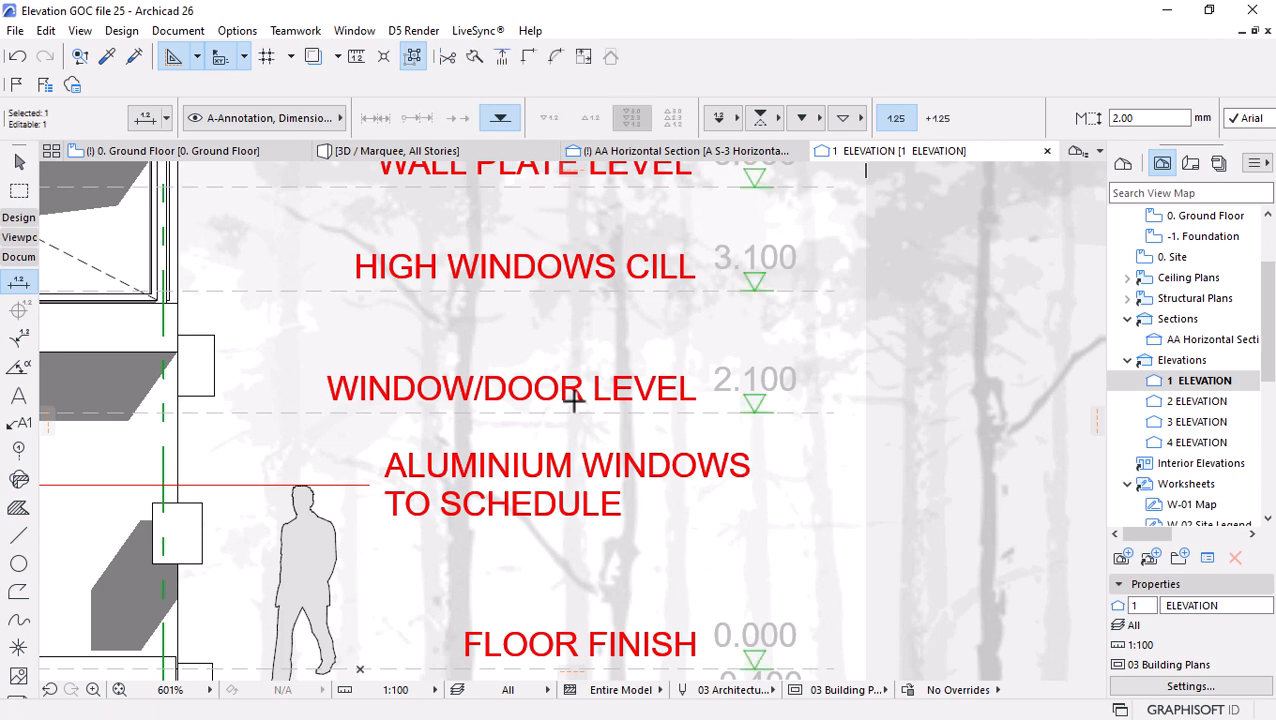
{"action": "left_click", "coordinate": [147, 120]}
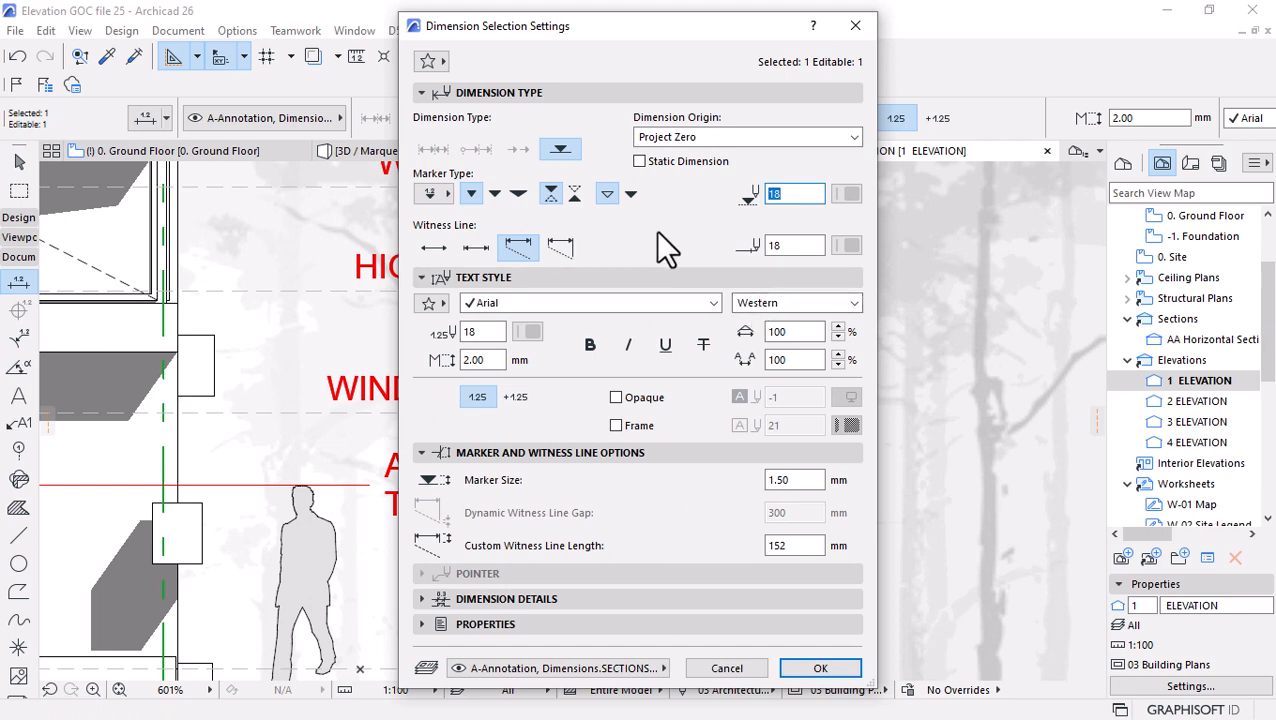
{"action": "left_click", "coordinate": [848, 193]}
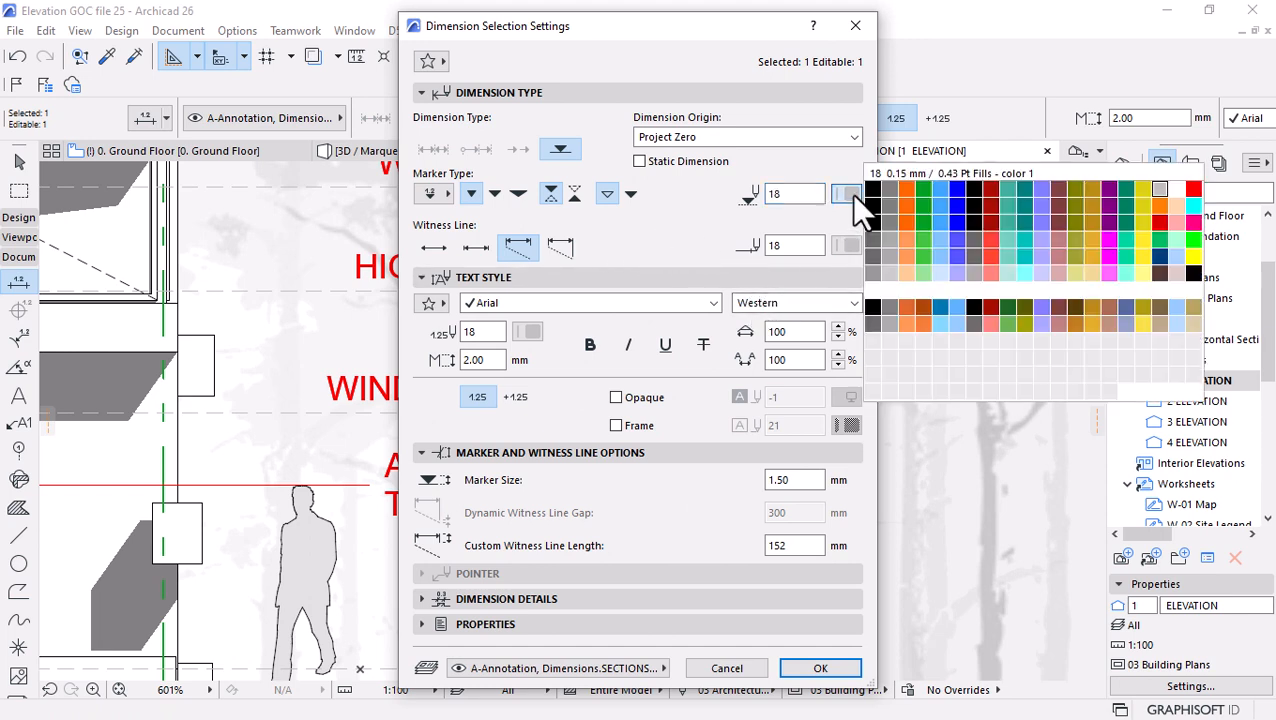
{"action": "left_click", "coordinate": [1196, 192]}
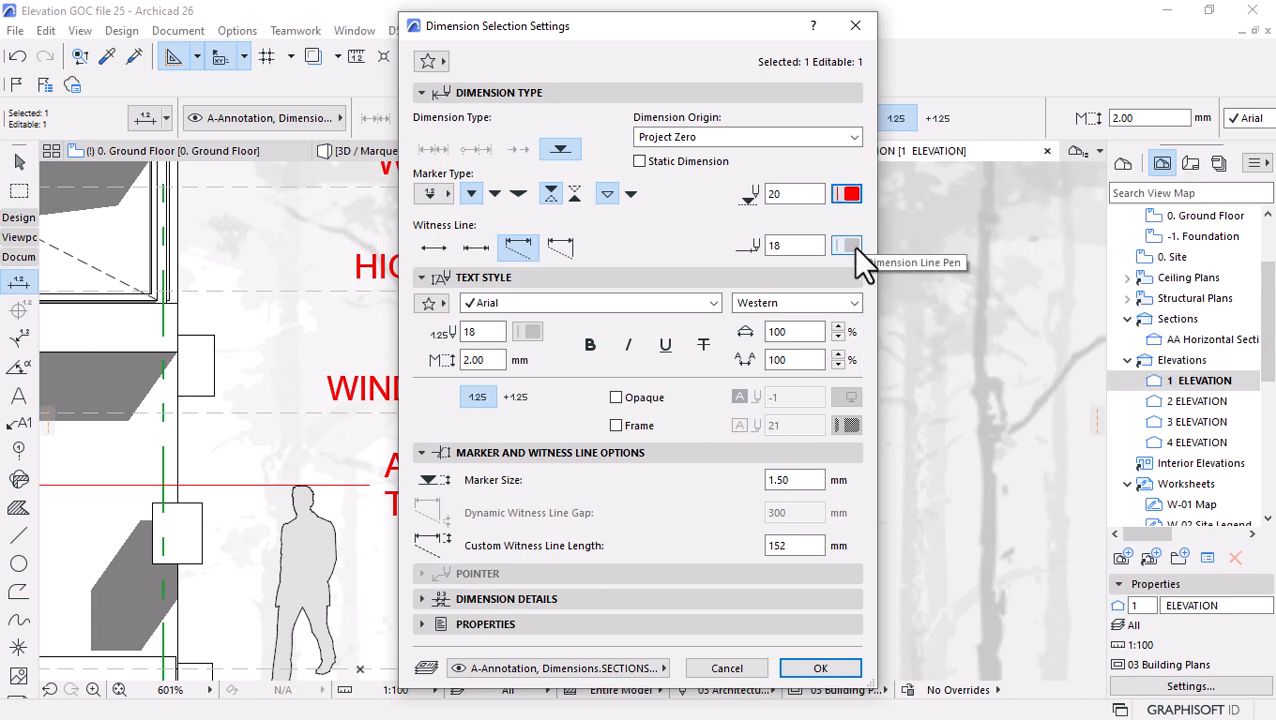
{"action": "left_click", "coordinate": [850, 246]}
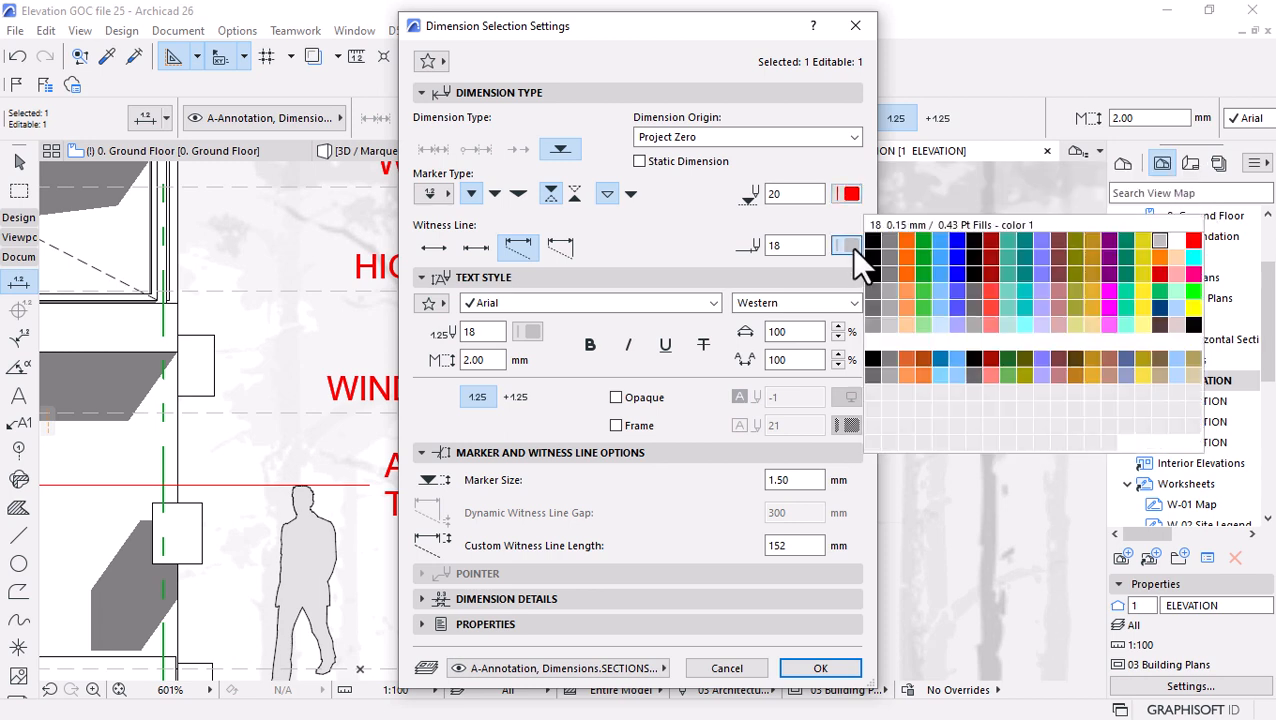
{"action": "left_click", "coordinate": [850, 246]}
{"action": "left_click", "coordinate": [848, 248]}
{"action": "left_click", "coordinate": [1193, 240]}
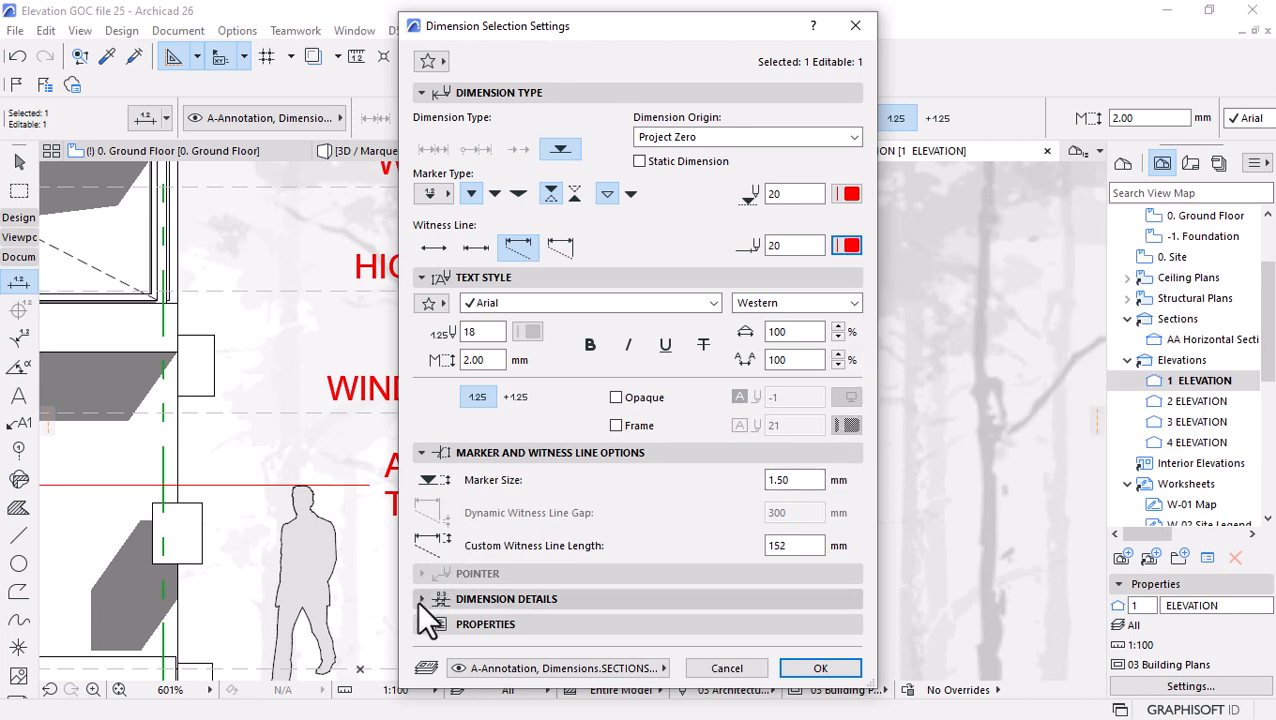
Set the level dimension's text pen to red pen 20, review its dimension details, apply the settings, and deselect it.
{"action": "left_click", "coordinate": [527, 333]}
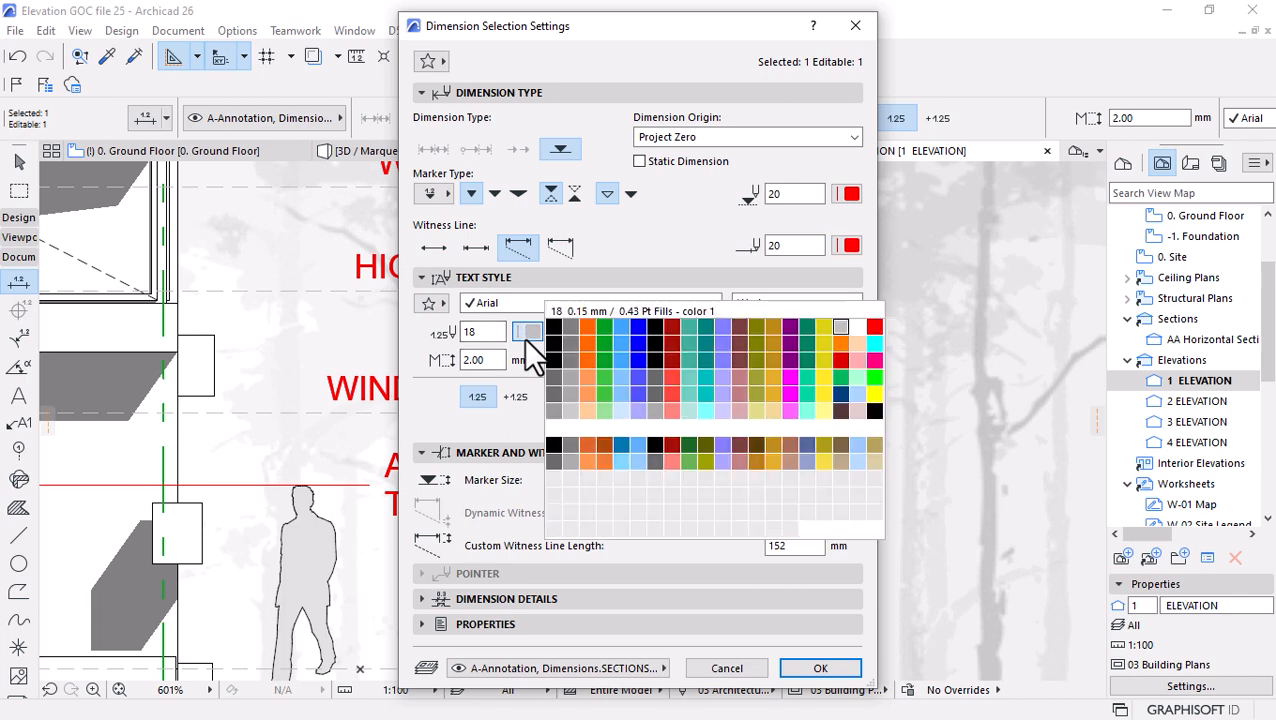
{"action": "left_click", "coordinate": [873, 327]}
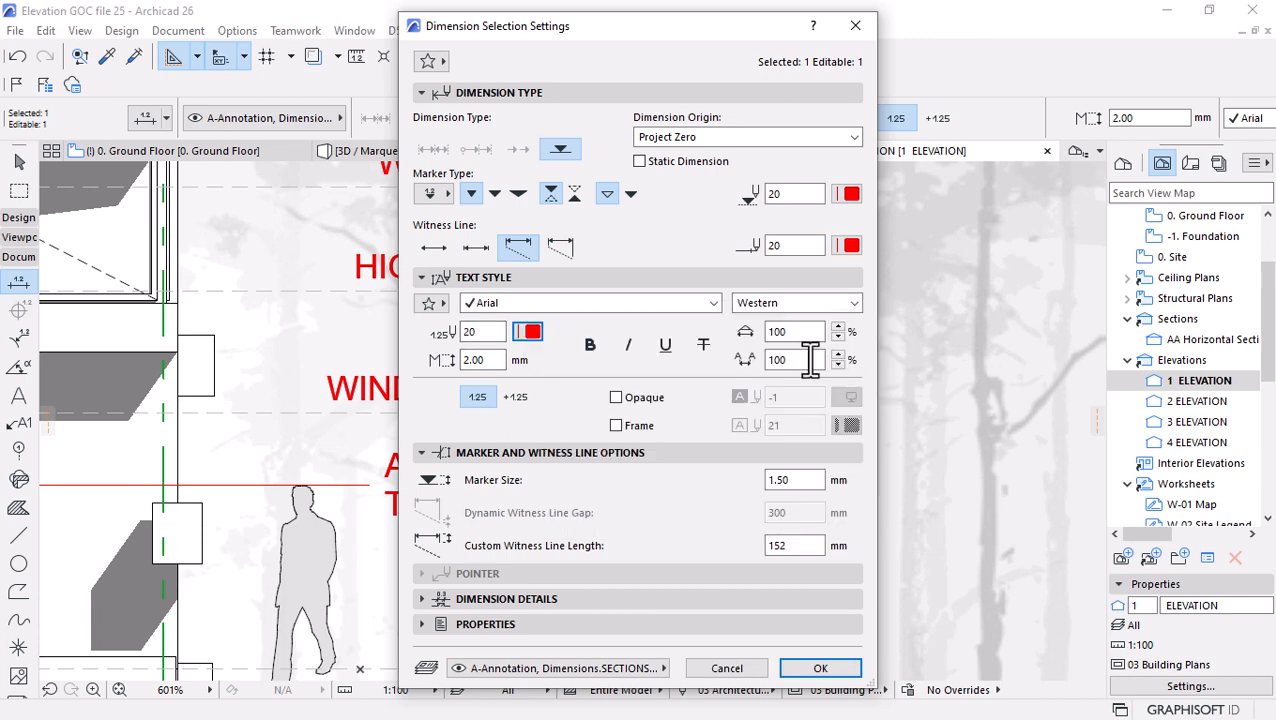
{"action": "left_click", "coordinate": [421, 598]}
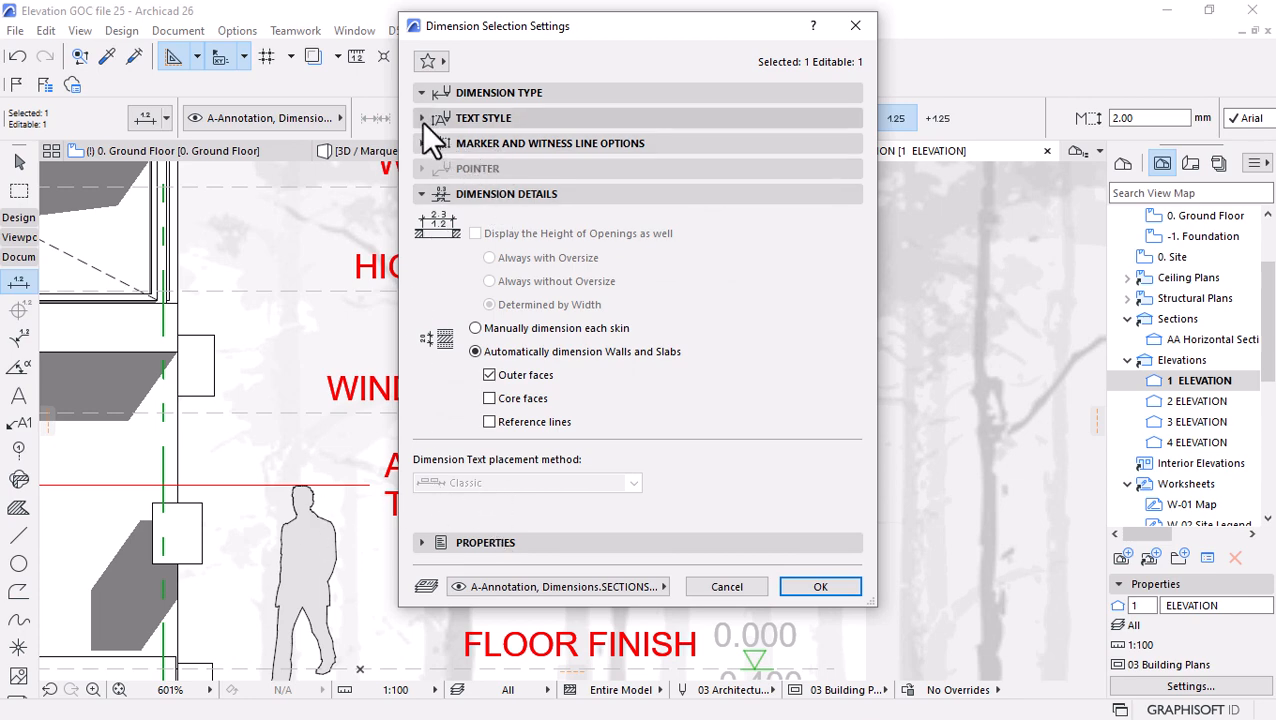
{"action": "left_click", "coordinate": [820, 587]}
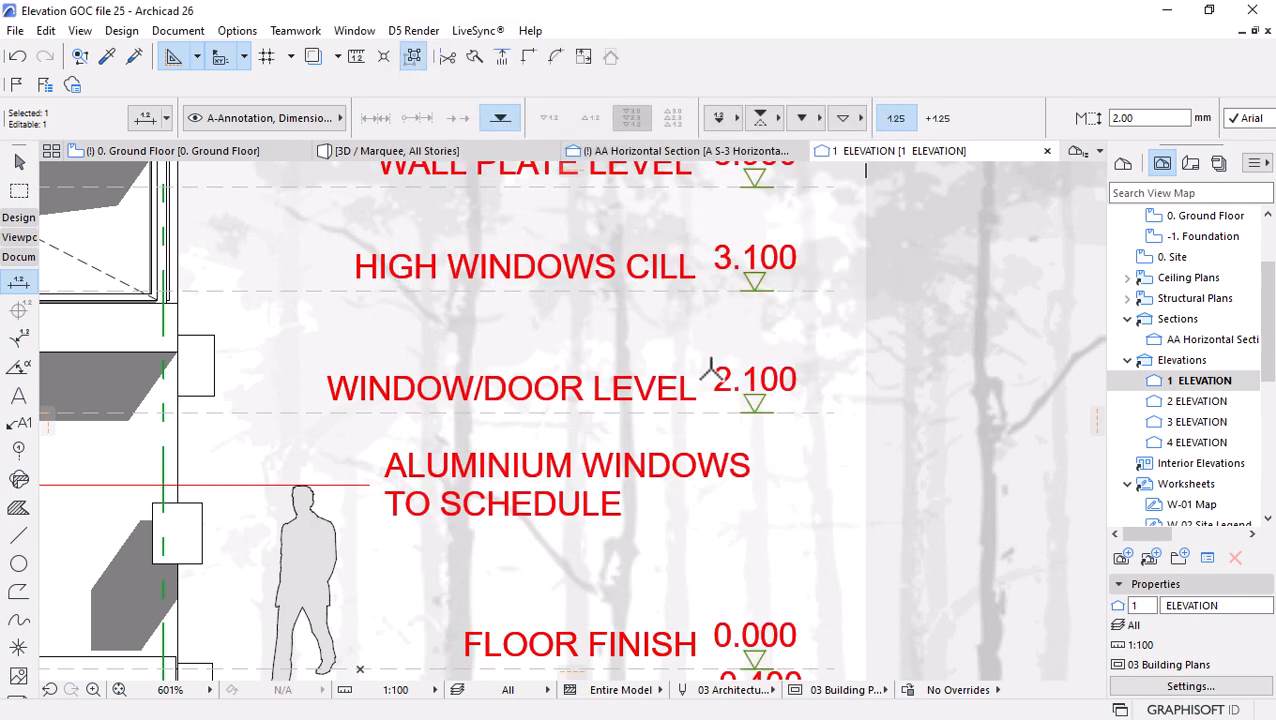
{"action": "scroll", "coordinate": [895, 440], "scroll_direction": "down", "scroll_amount": 3}
{"action": "key", "text": "Escape"}
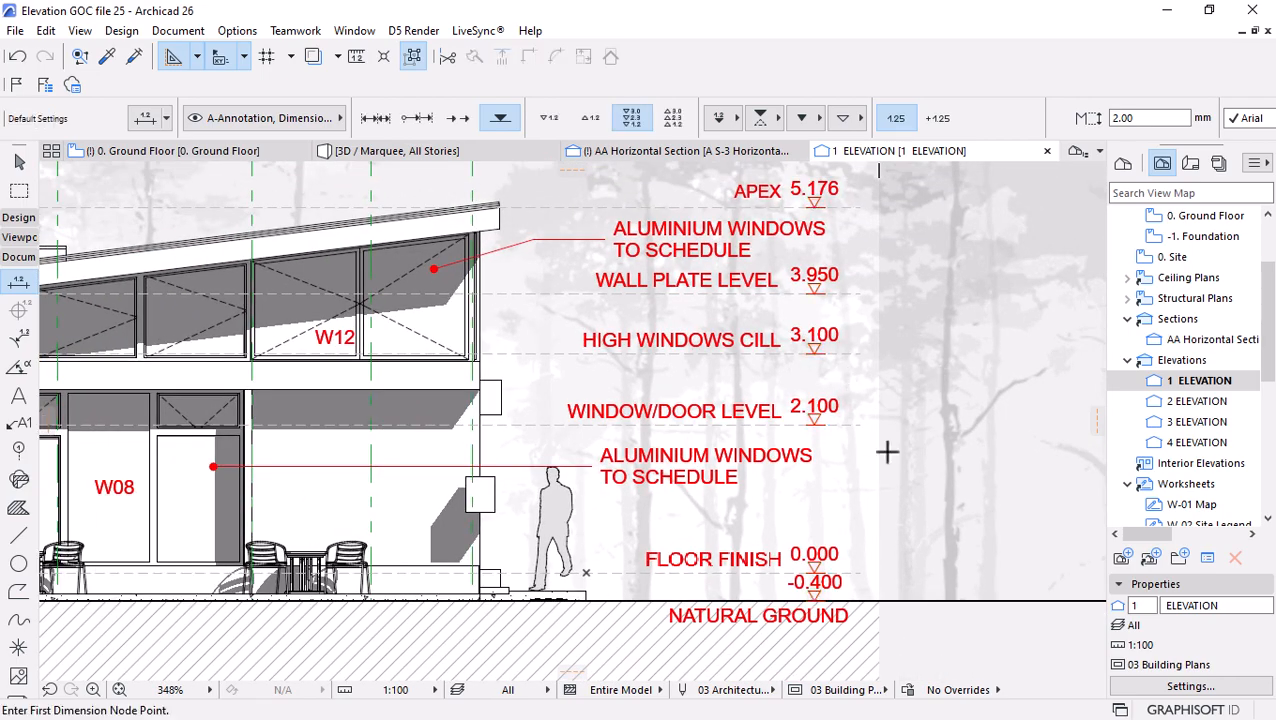
Examine the red labels, level values, door and window tags, and grid markers across the whole elevation for readability.
{"action": "scroll", "coordinate": [887, 452], "scroll_direction": "down", "scroll_amount": 5}
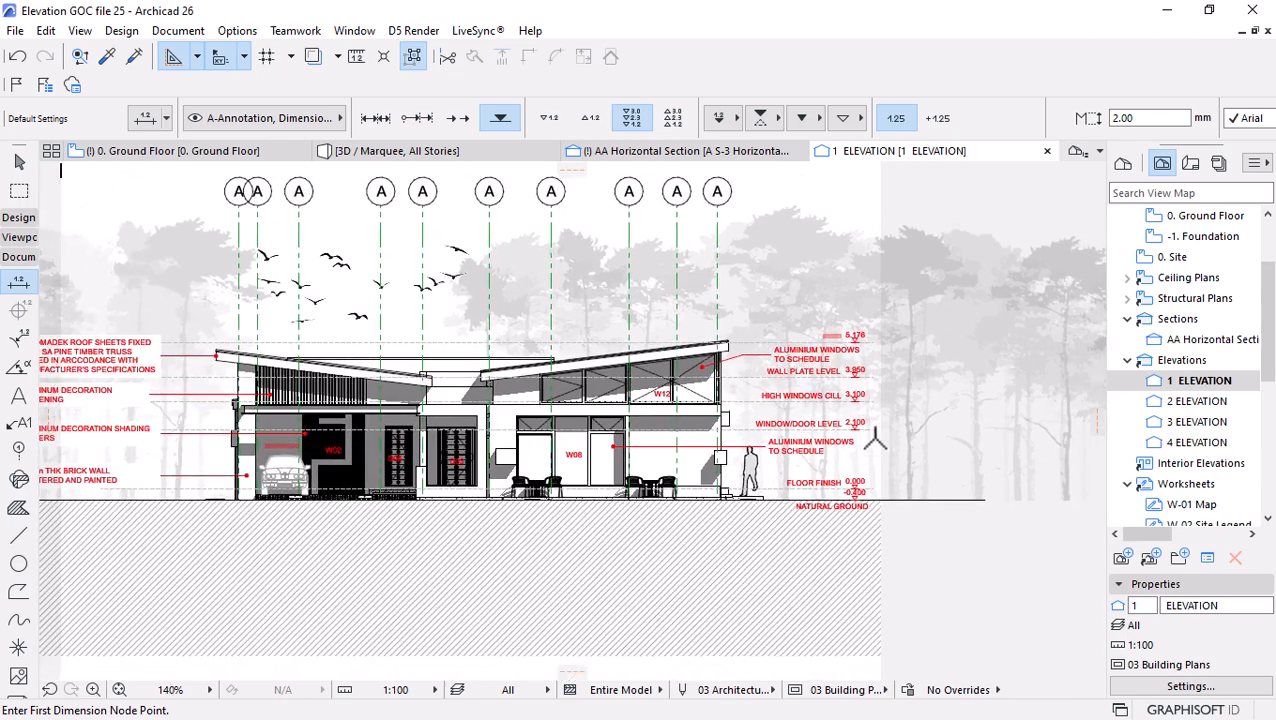
{"action": "scroll", "coordinate": [319, 421], "scroll_direction": "down", "scroll_amount": 2}
{"action": "scroll", "coordinate": [333, 407], "scroll_direction": "up", "scroll_amount": 4}
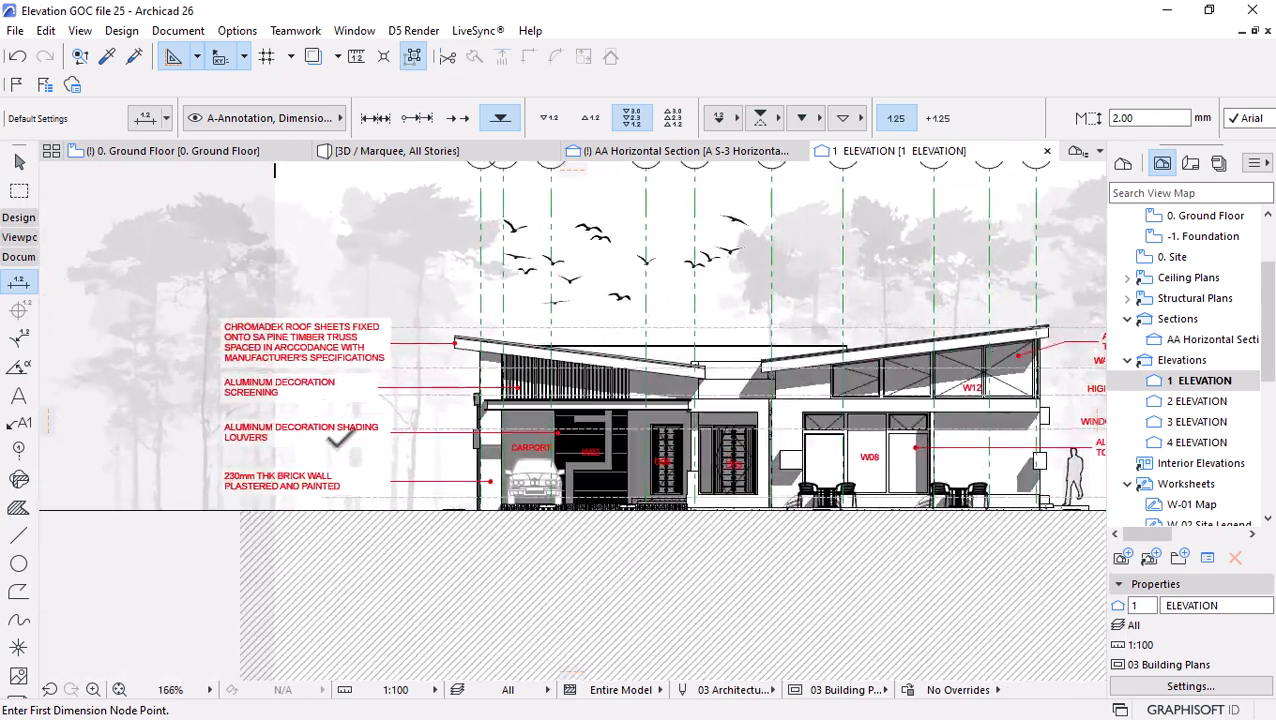
{"action": "scroll", "coordinate": [535, 490], "scroll_direction": "up", "scroll_amount": 2}
{"action": "scroll", "coordinate": [535, 490], "scroll_direction": "up", "scroll_amount": 1}
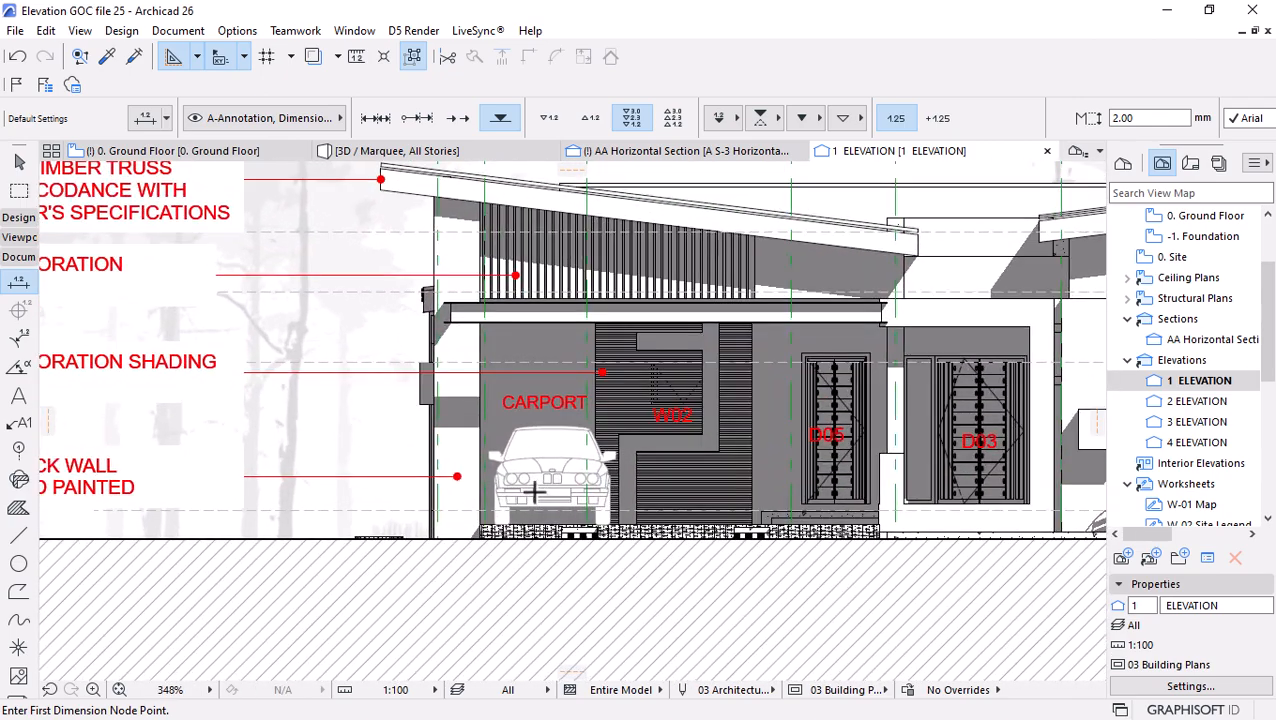
{"action": "scroll", "coordinate": [188, 490], "scroll_direction": "down", "scroll_amount": 6}
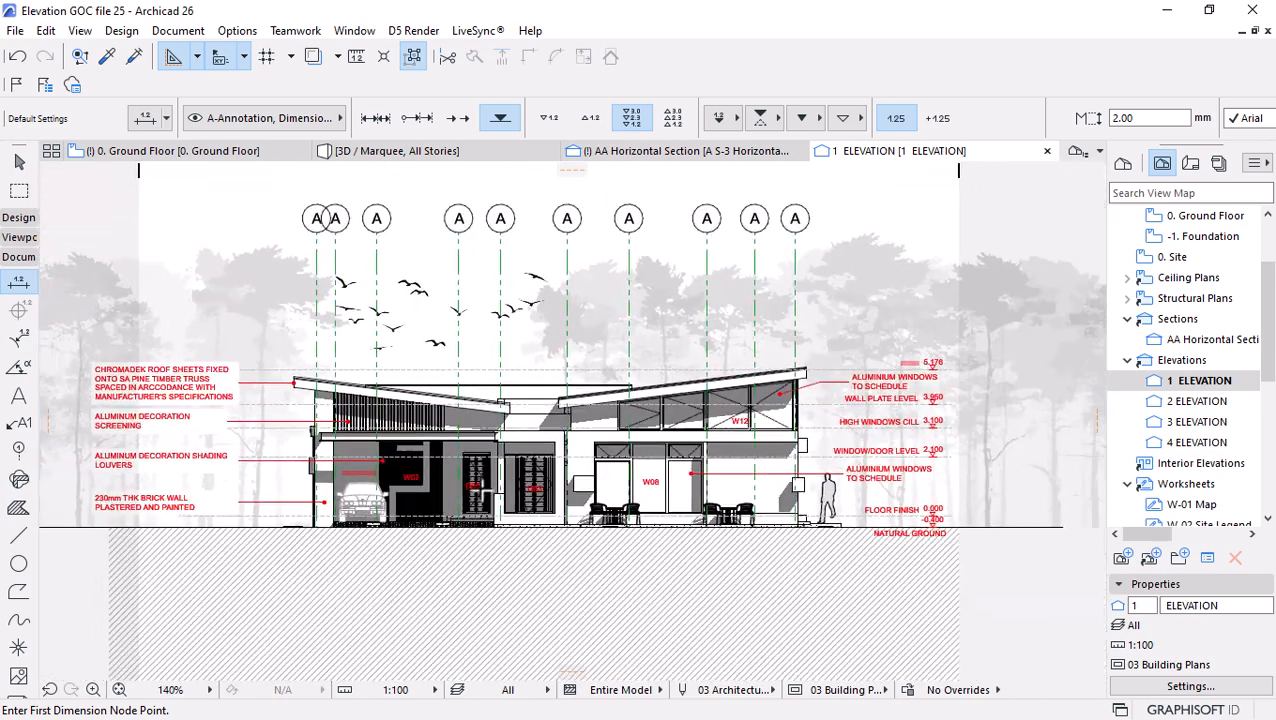
{"action": "scroll", "coordinate": [560, 272], "scroll_direction": "up", "scroll_amount": 1}
{"action": "scroll", "coordinate": [741, 286], "scroll_direction": "up", "scroll_amount": 1}
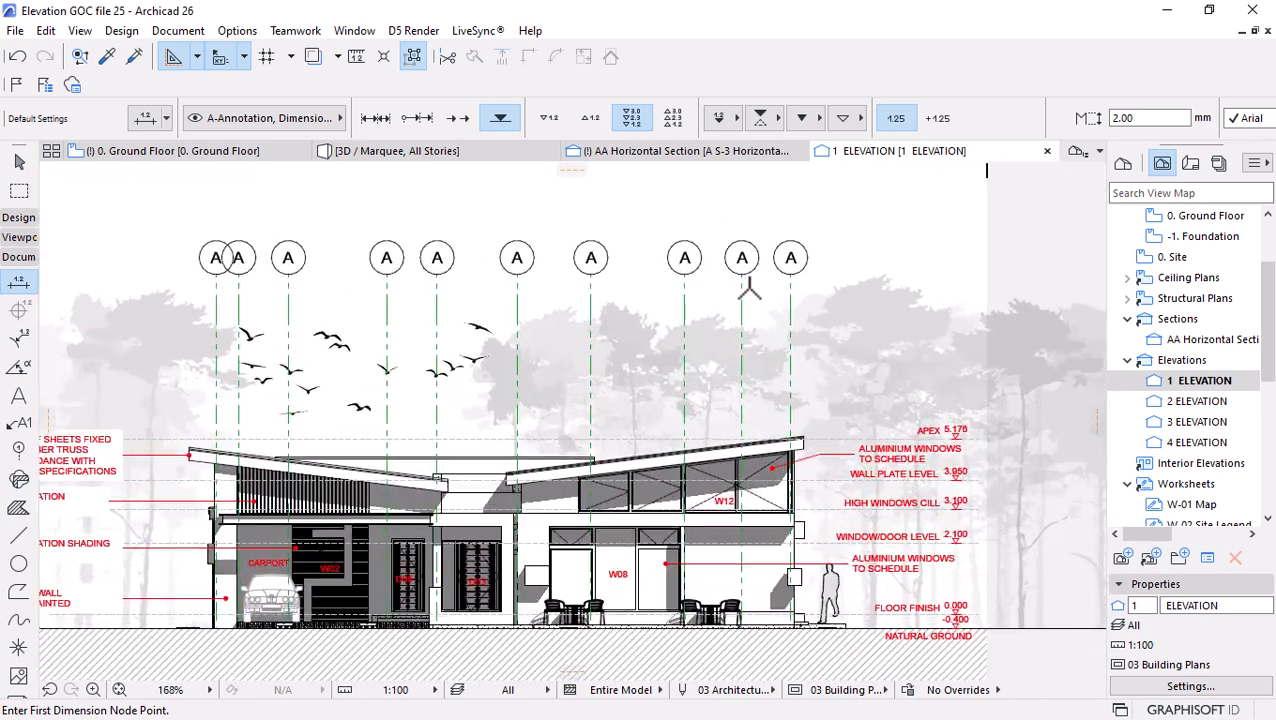
{"action": "key", "text": "Escape"}
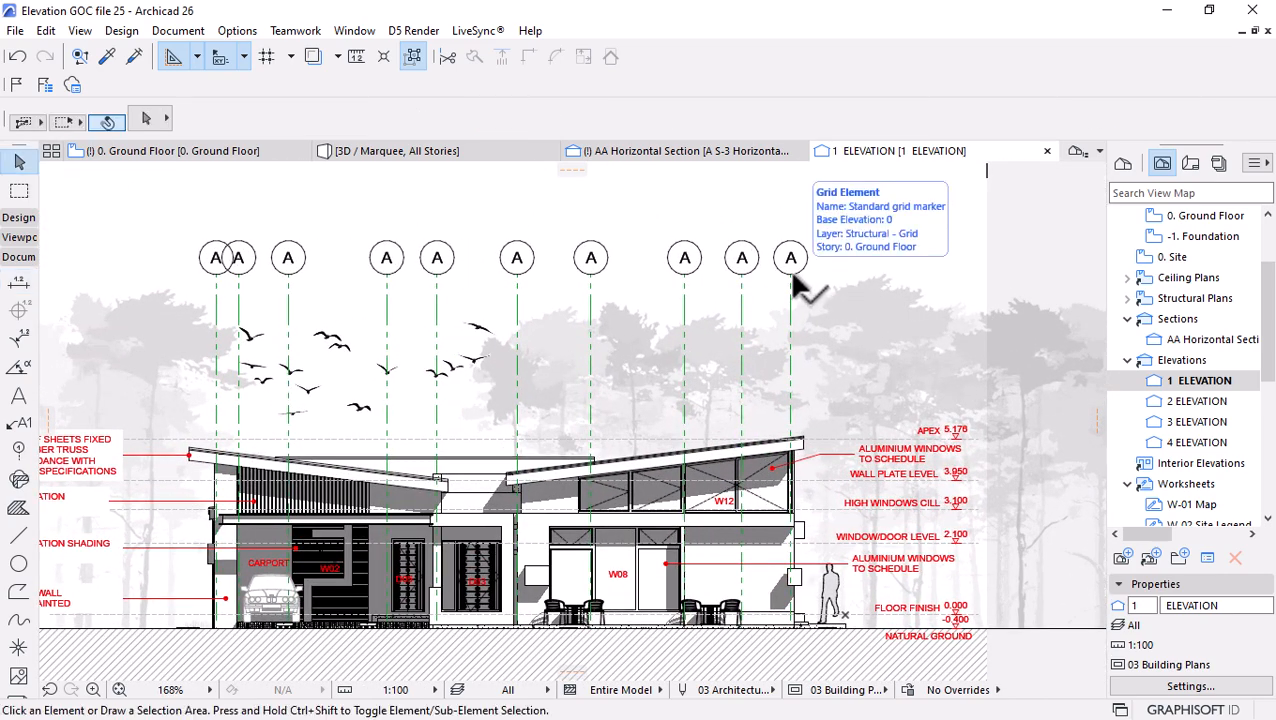
{"action": "scroll", "coordinate": [652, 288], "scroll_direction": "down", "scroll_amount": 2}
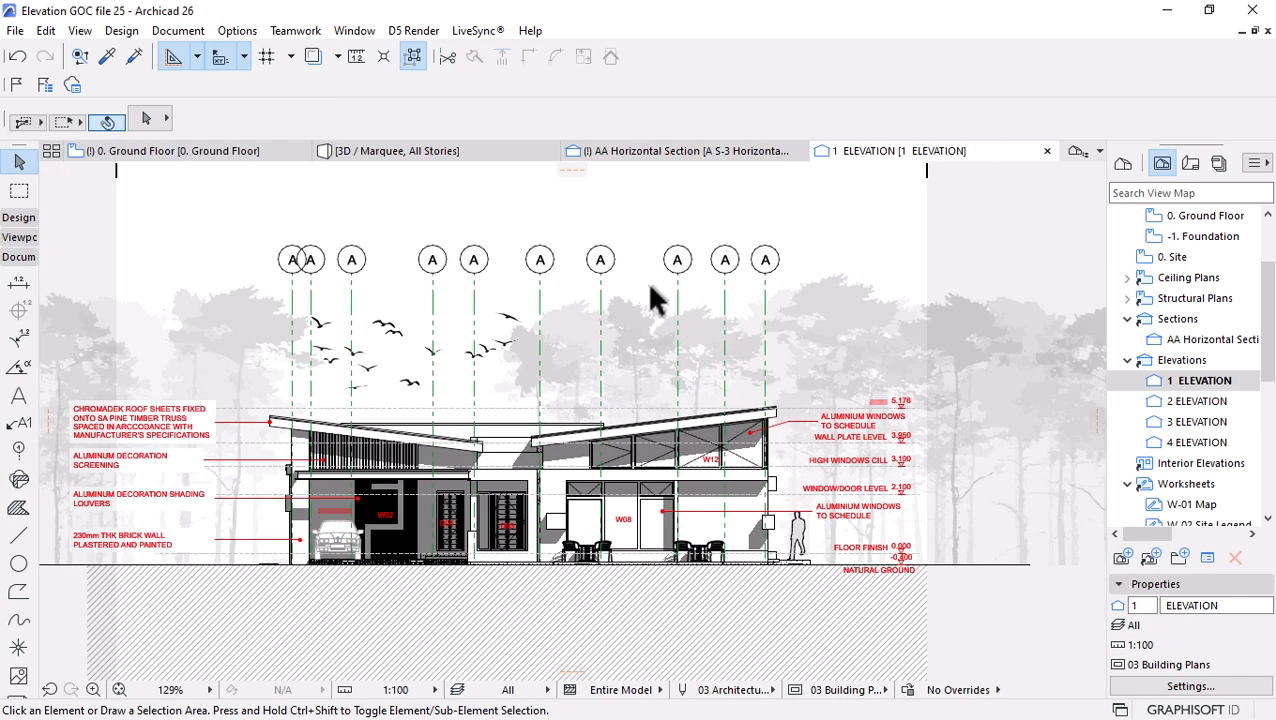
{"action": "mouse_move", "coordinate": [476, 527]}
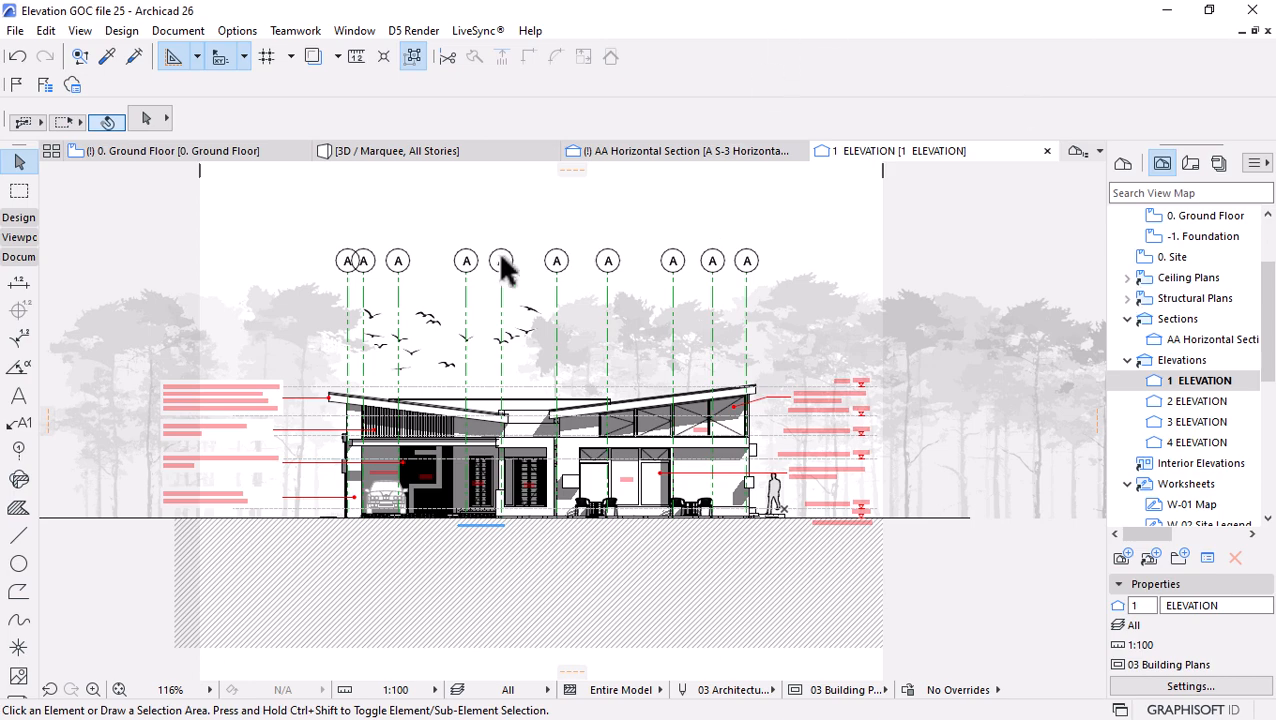
Select all labels, including the door and window tags, and set their text pen to grey pen 2.
{"action": "scroll", "coordinate": [313, 447], "scroll_direction": "up", "scroll_amount": 3}
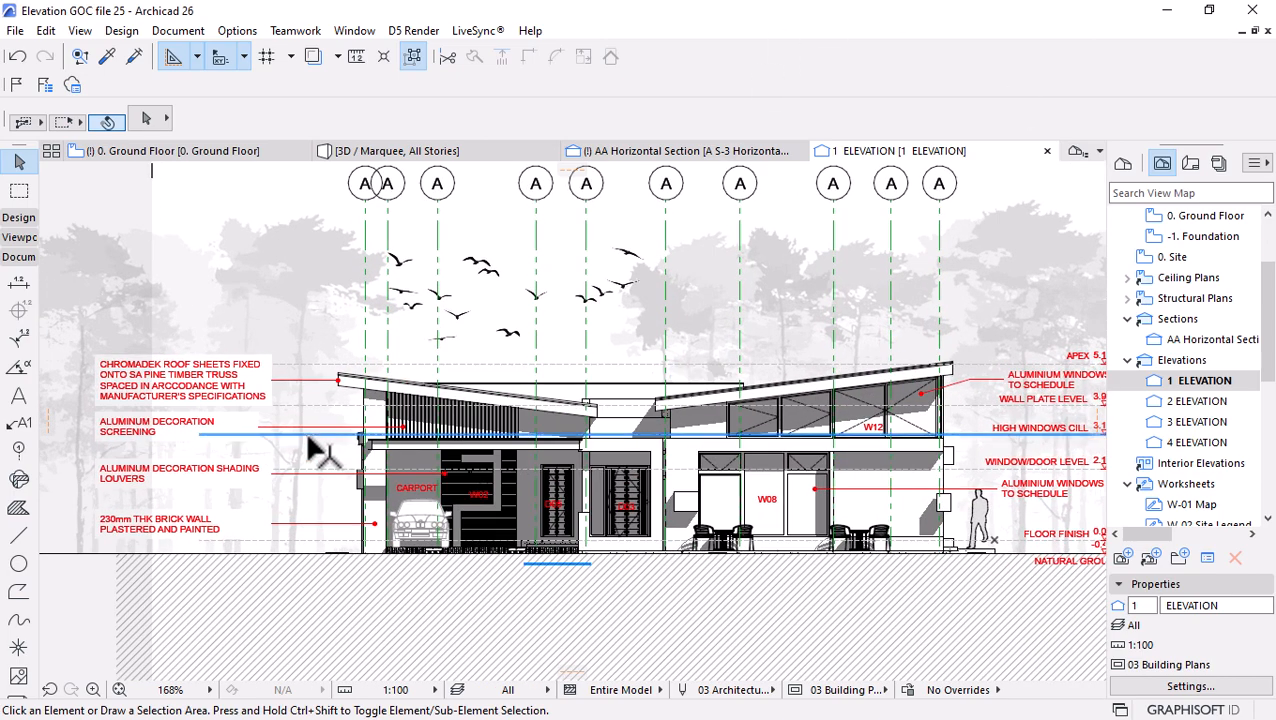
{"action": "left_click", "coordinate": [330, 380]}
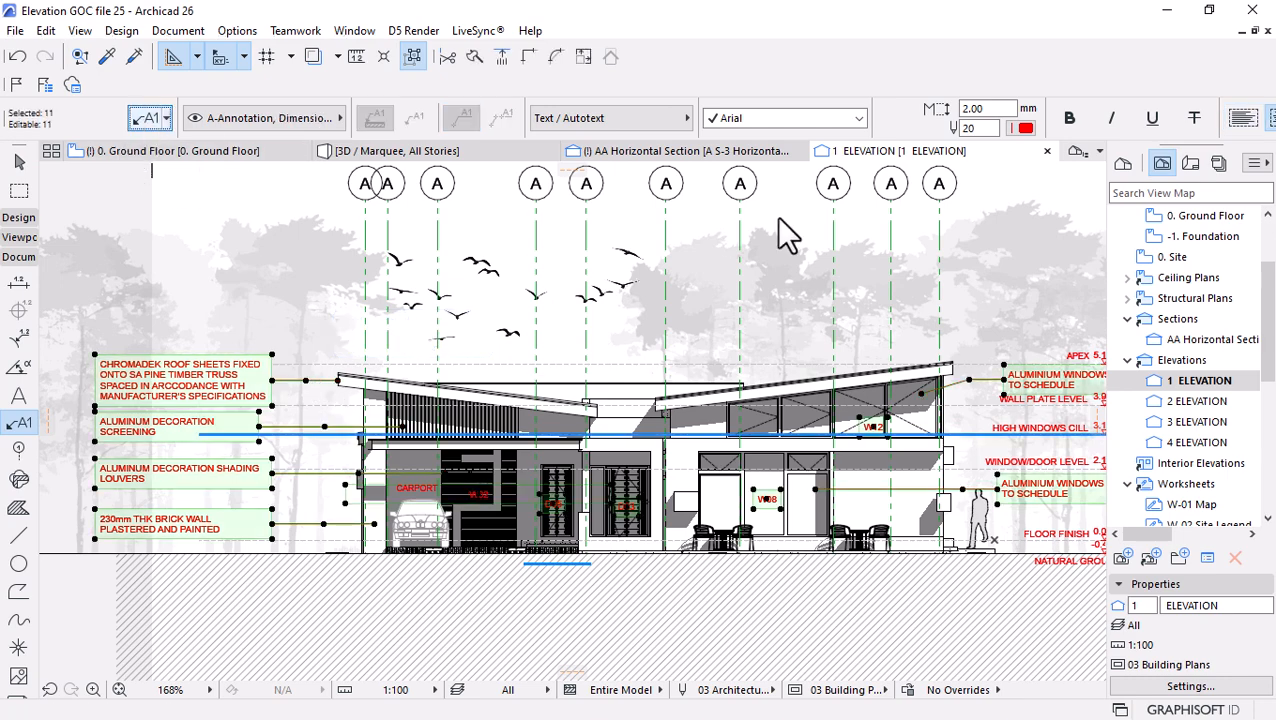
{"action": "key", "text": "ctrl+t"}
{"action": "left_click", "coordinate": [420, 406]}
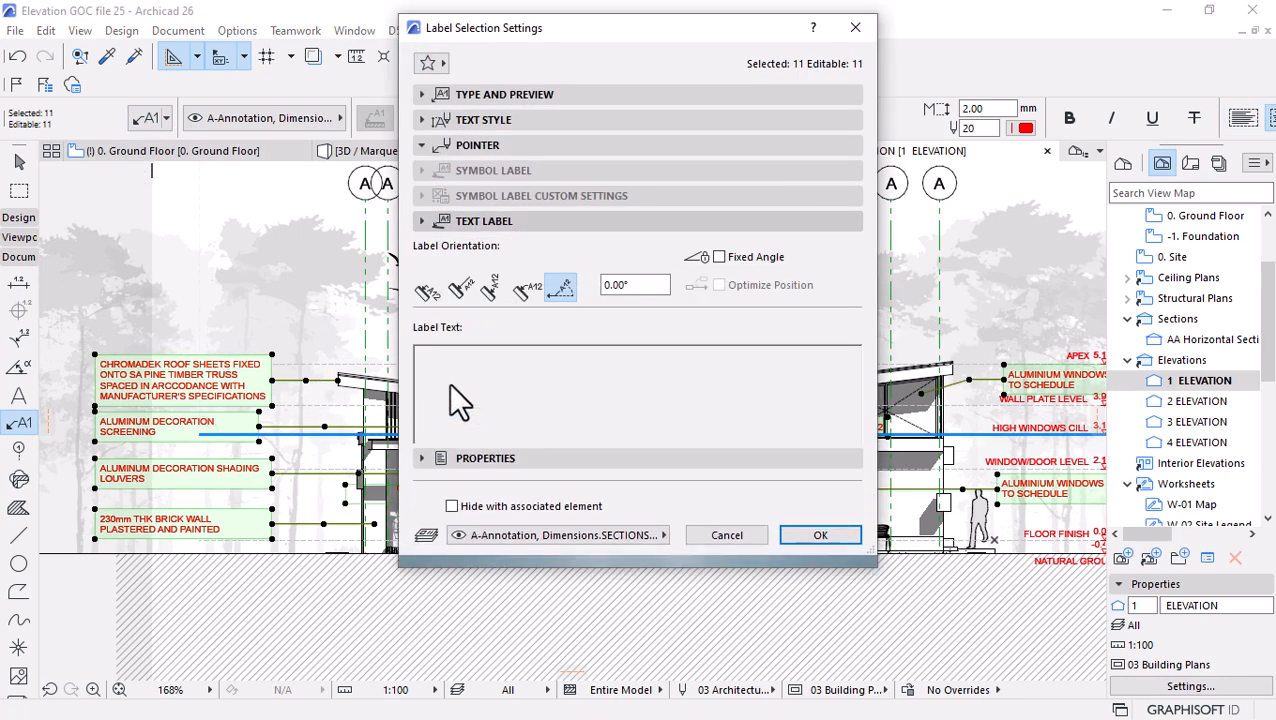
{"action": "left_click", "coordinate": [419, 122]}
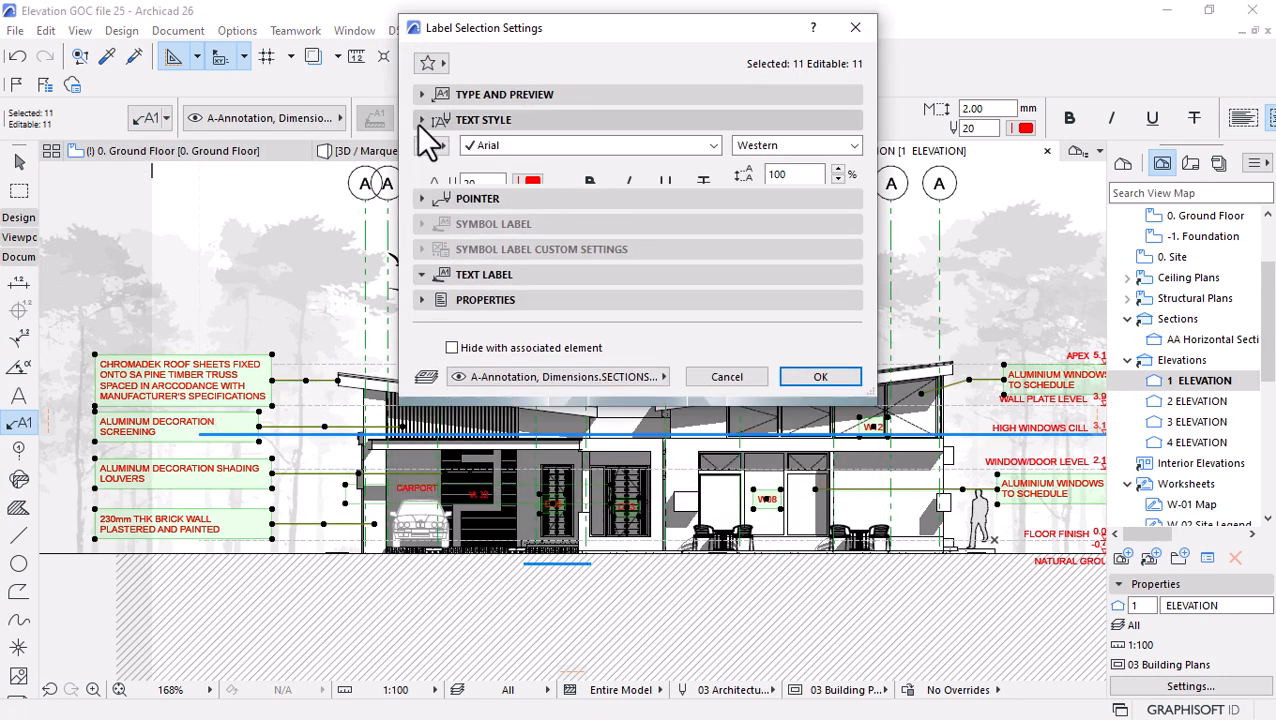
{"action": "left_click", "coordinate": [528, 185]}
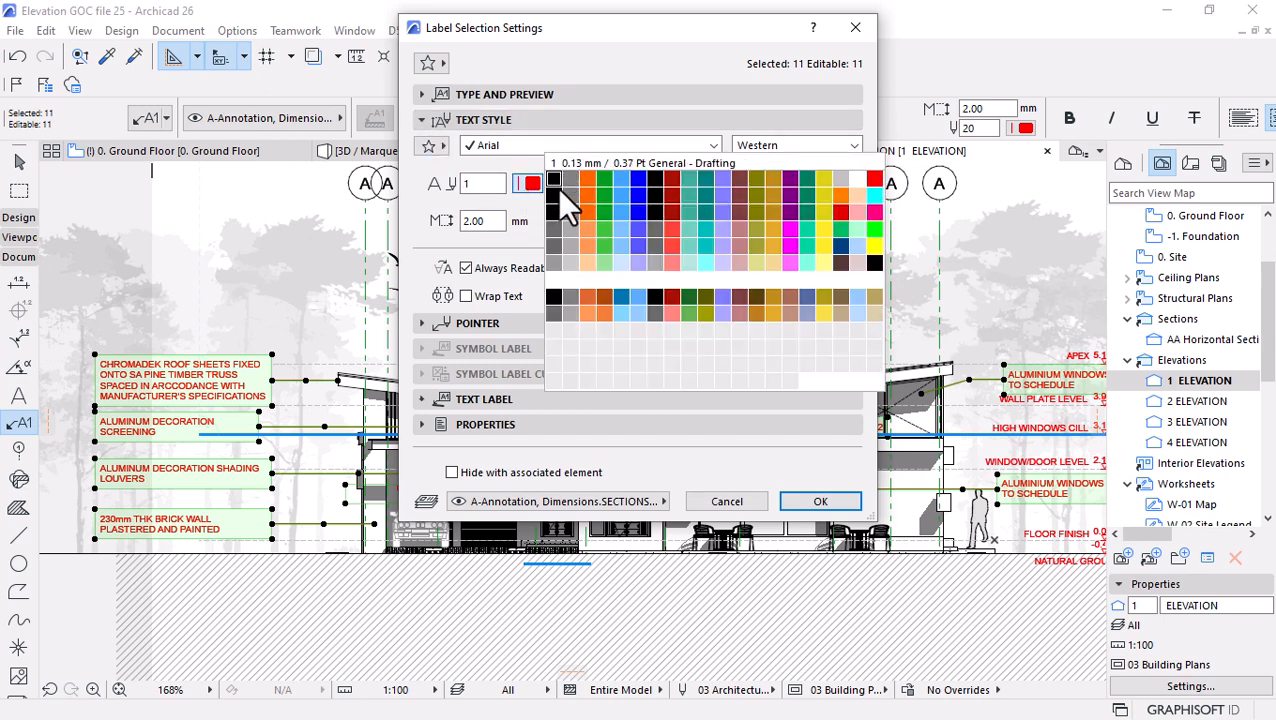
{"action": "left_click", "coordinate": [575, 182]}
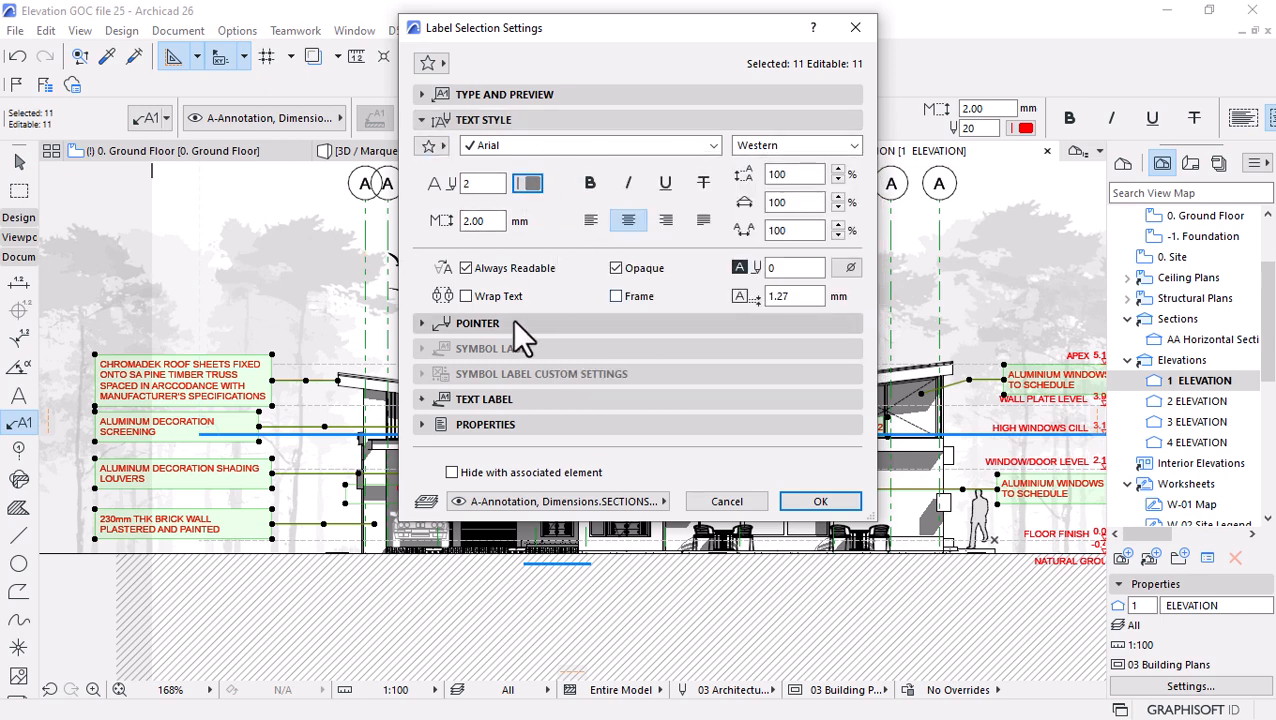
Review the labels' pointer settings, apply the label settings, and deselect the labels.
{"action": "left_click", "coordinate": [418, 321]}
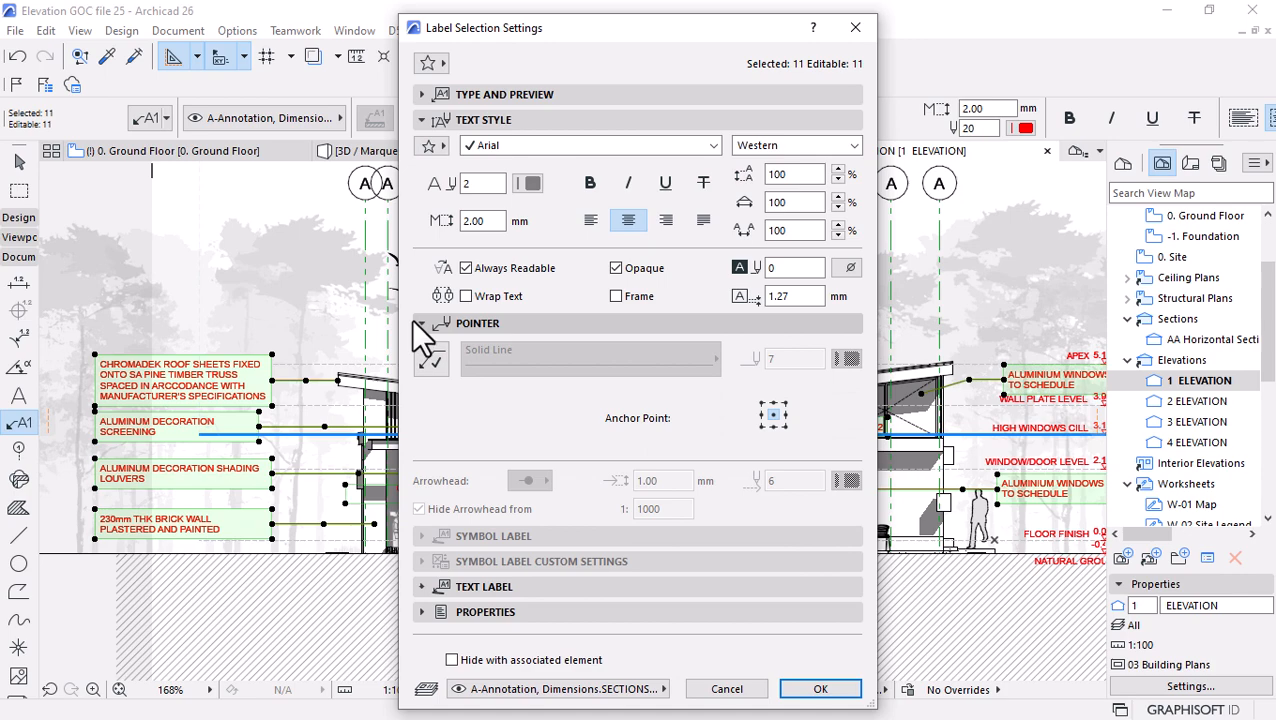
{"action": "left_click", "coordinate": [415, 322]}
{"action": "left_click", "coordinate": [420, 325]}
{"action": "left_click", "coordinate": [816, 688]}
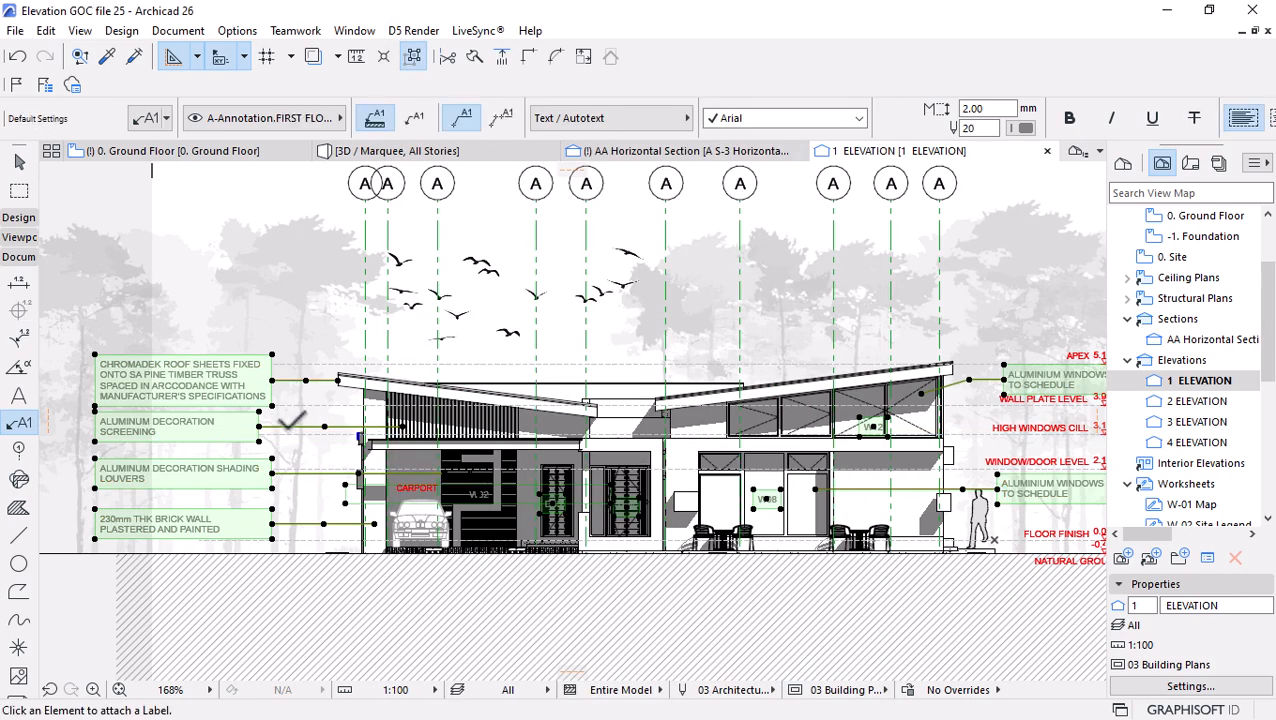
{"action": "key", "text": "Escape"}
{"action": "key", "text": "Escape"}
Select the six leader labels: roof sheets, decoration screening, shading louvers, brick wall, and both aluminium windows notes.
{"action": "left_click", "coordinate": [327, 380]}
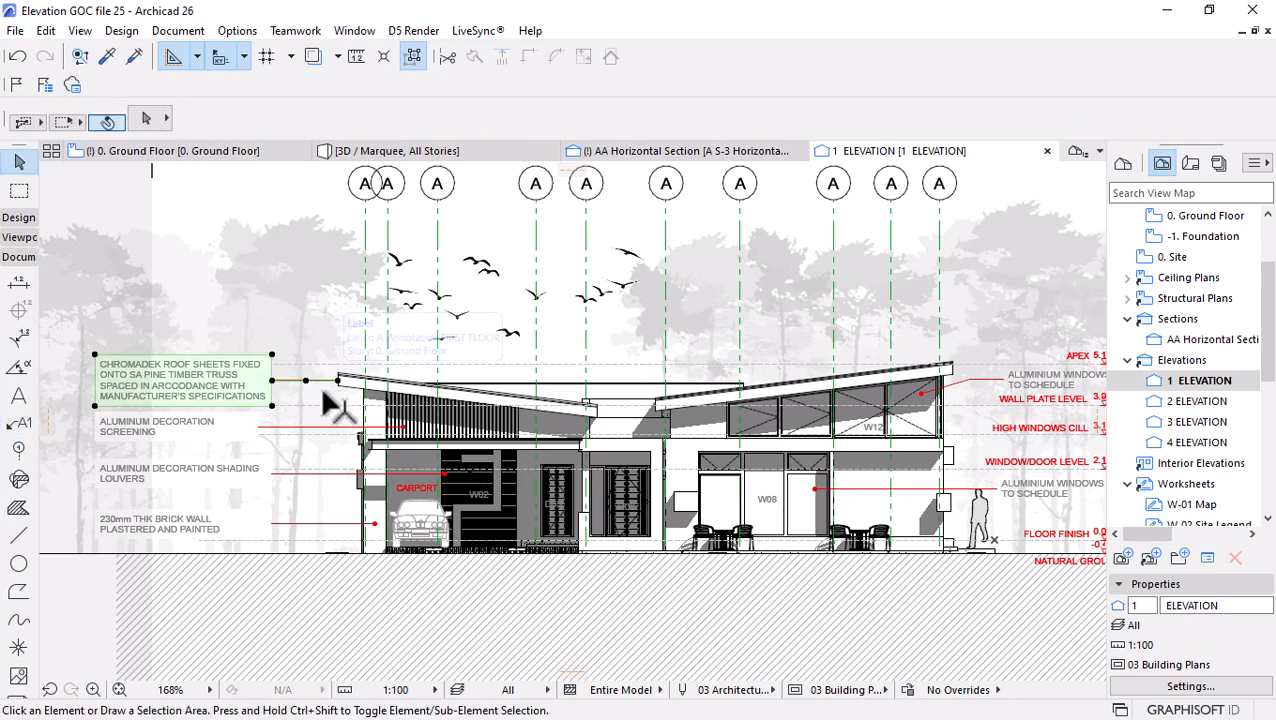
{"action": "left_click", "coordinate": [327, 428], "text": "shift"}
{"action": "left_click", "coordinate": [327, 472], "text": "shift"}
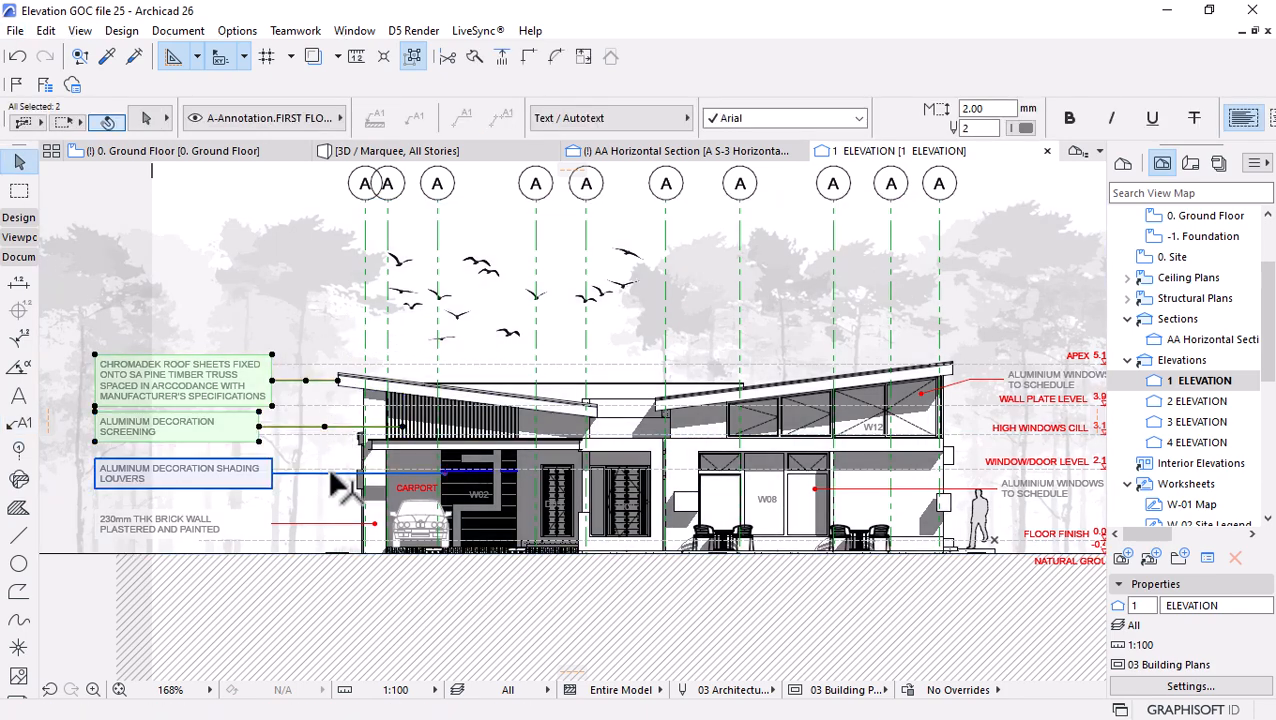
{"action": "left_click", "coordinate": [324, 528], "text": "shift"}
{"action": "scroll", "coordinate": [336, 532], "scroll_direction": "down", "scroll_amount": 2}
{"action": "scroll", "coordinate": [592, 507], "scroll_direction": "up", "scroll_amount": 2}
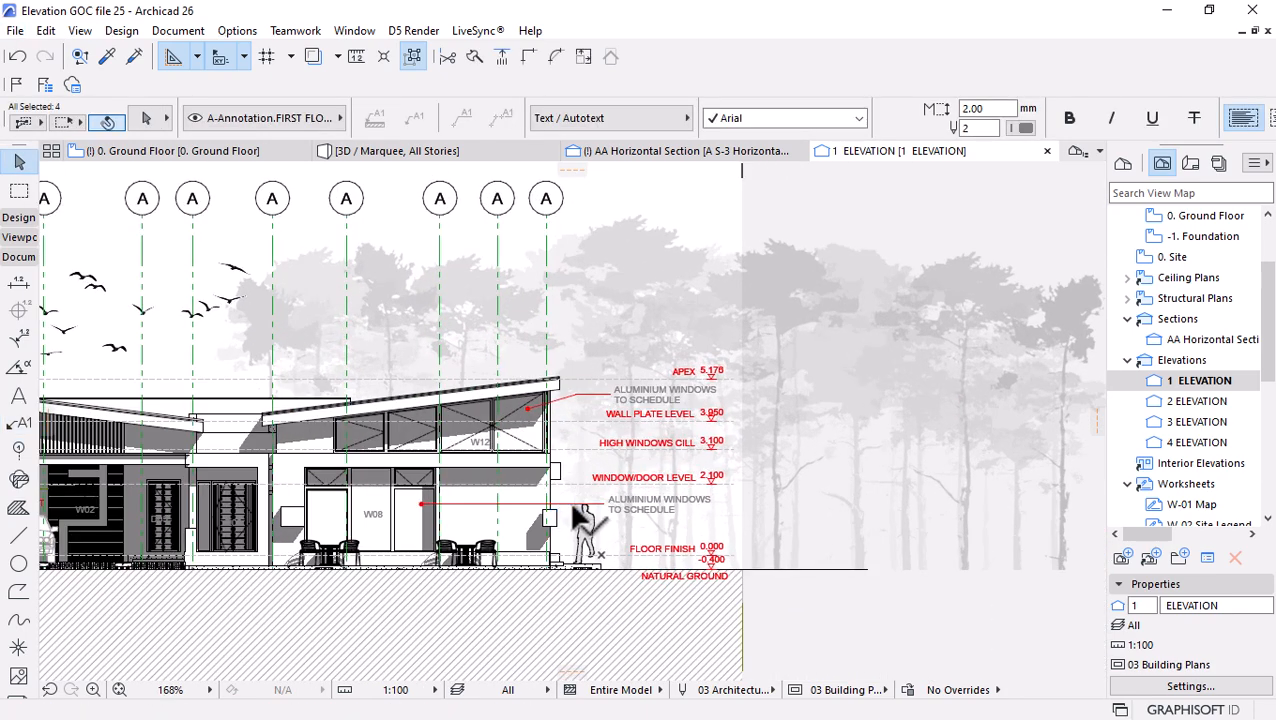
{"action": "left_click", "coordinate": [570, 503], "text": "shift"}
{"action": "left_click", "coordinate": [584, 398], "text": "shift"}
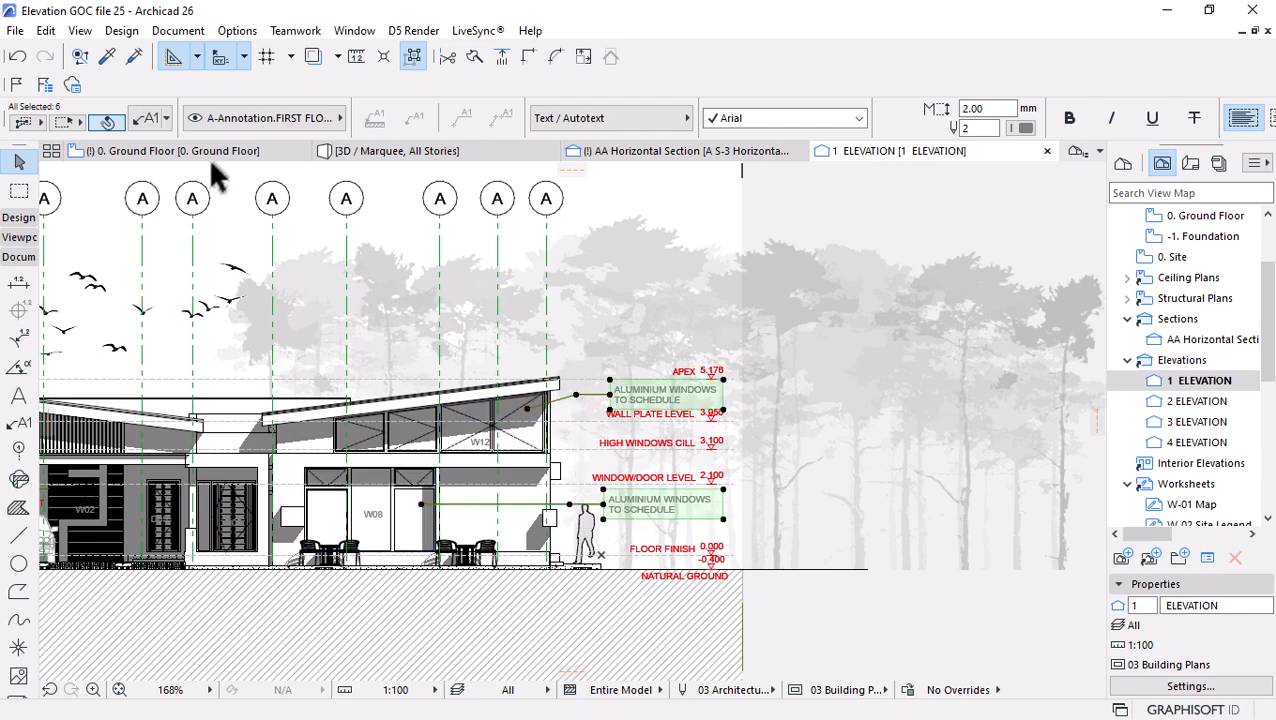
Set the six leader labels' pointer line to grey pen 2 and their arrowhead to orange pen 23.
{"action": "left_click", "coordinate": [140, 124]}
{"action": "left_click", "coordinate": [850, 358]}
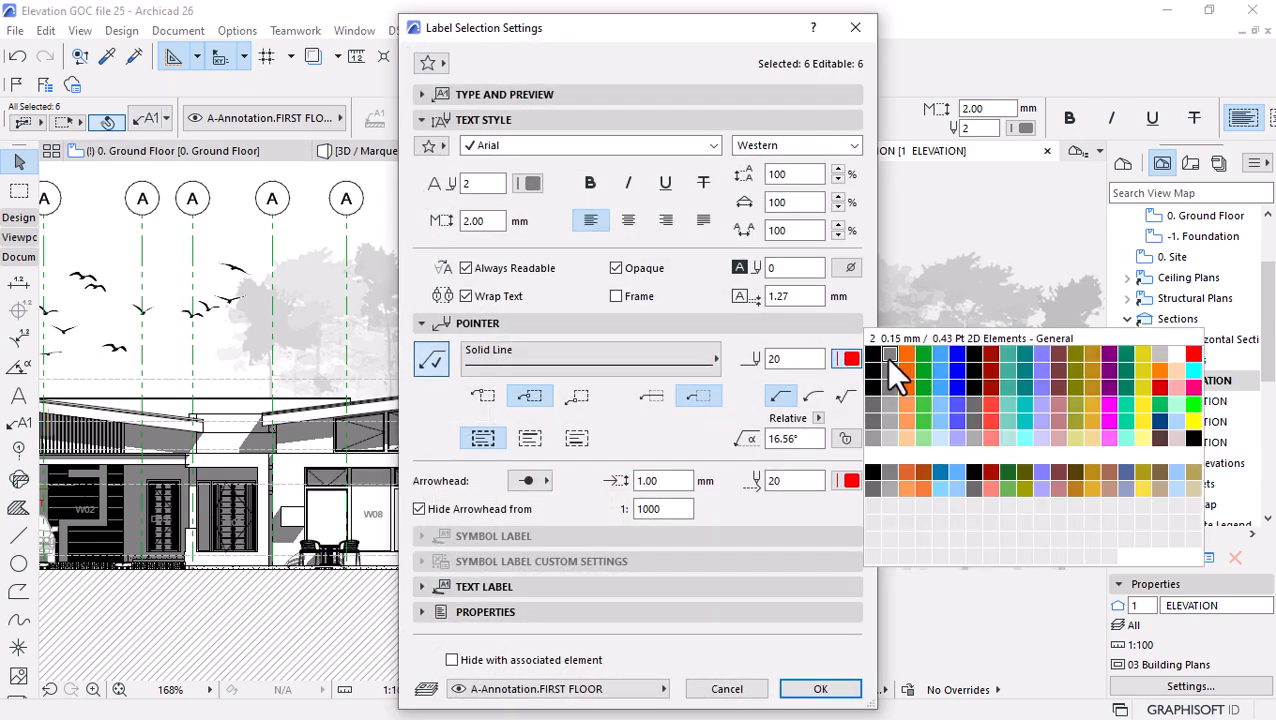
{"action": "left_click", "coordinate": [889, 356]}
{"action": "left_click", "coordinate": [848, 481]}
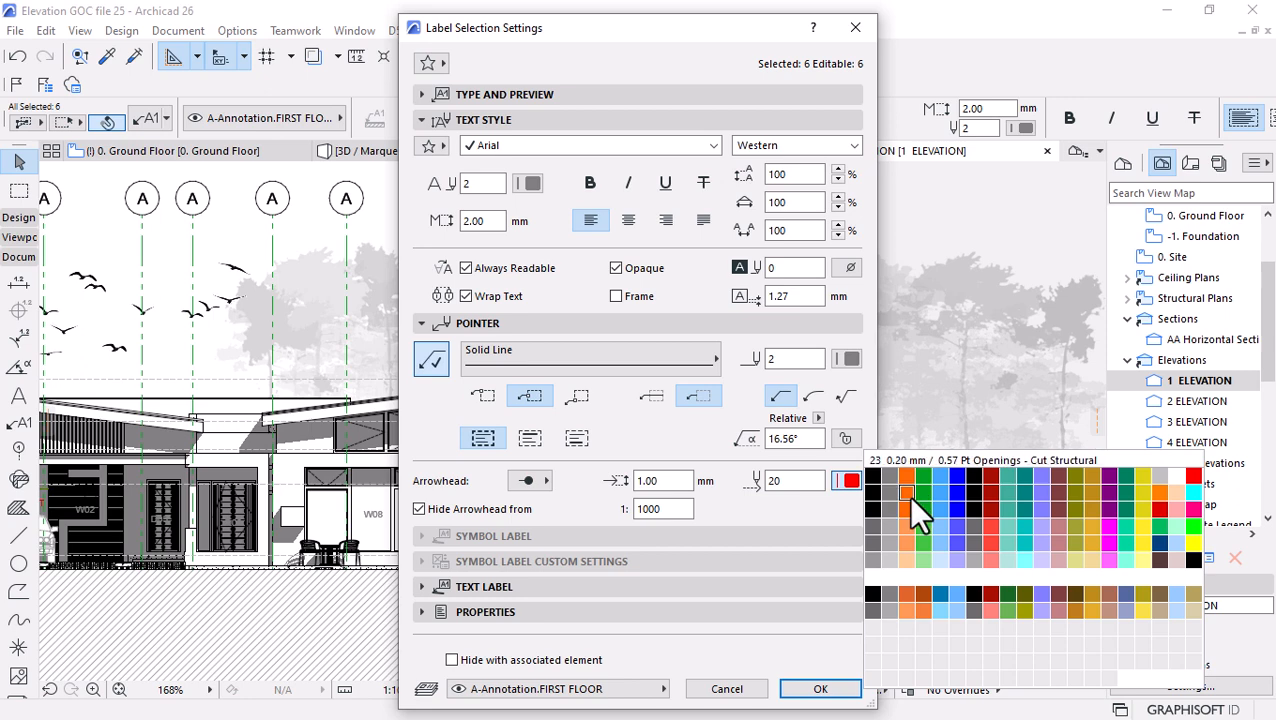
{"action": "left_click", "coordinate": [907, 493]}
Set the leader labels' text to black pen 120 and their arrowheads to green, apply the settings, and deselect them.
{"action": "left_click", "coordinate": [530, 184]}
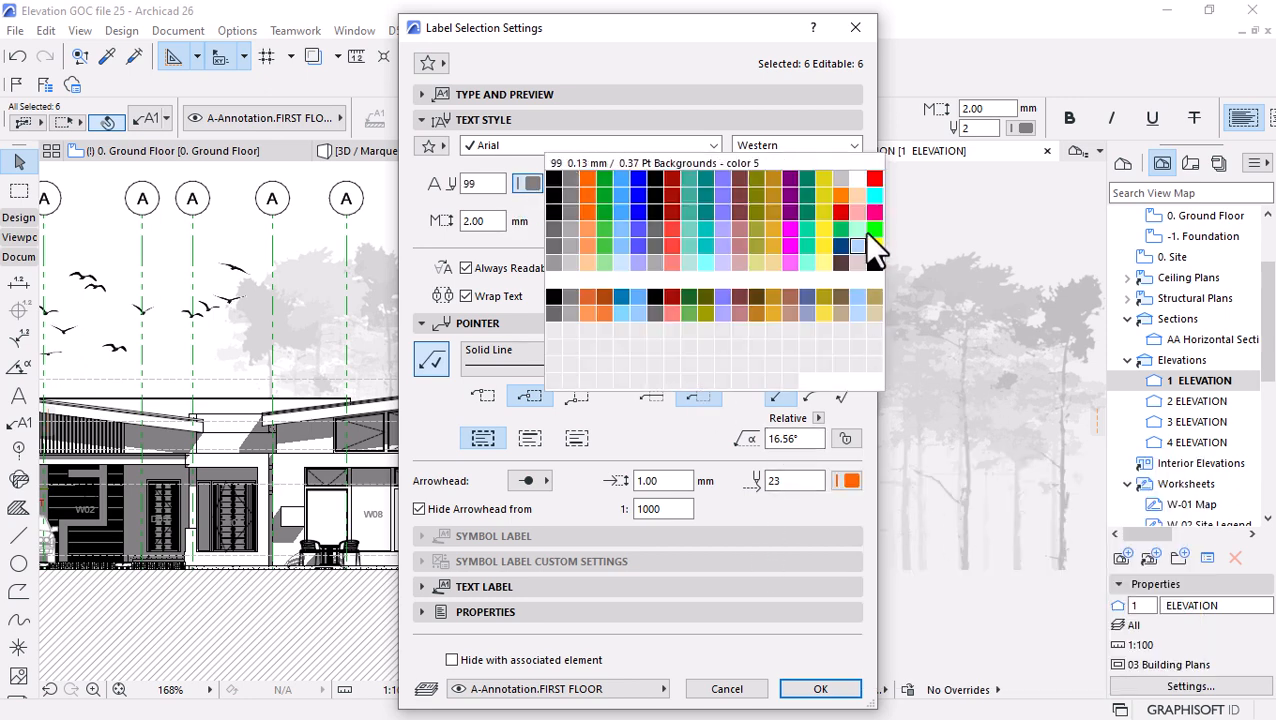
{"action": "left_click", "coordinate": [873, 186]}
{"action": "left_click", "coordinate": [590, 220]}
{"action": "left_click", "coordinate": [530, 184]}
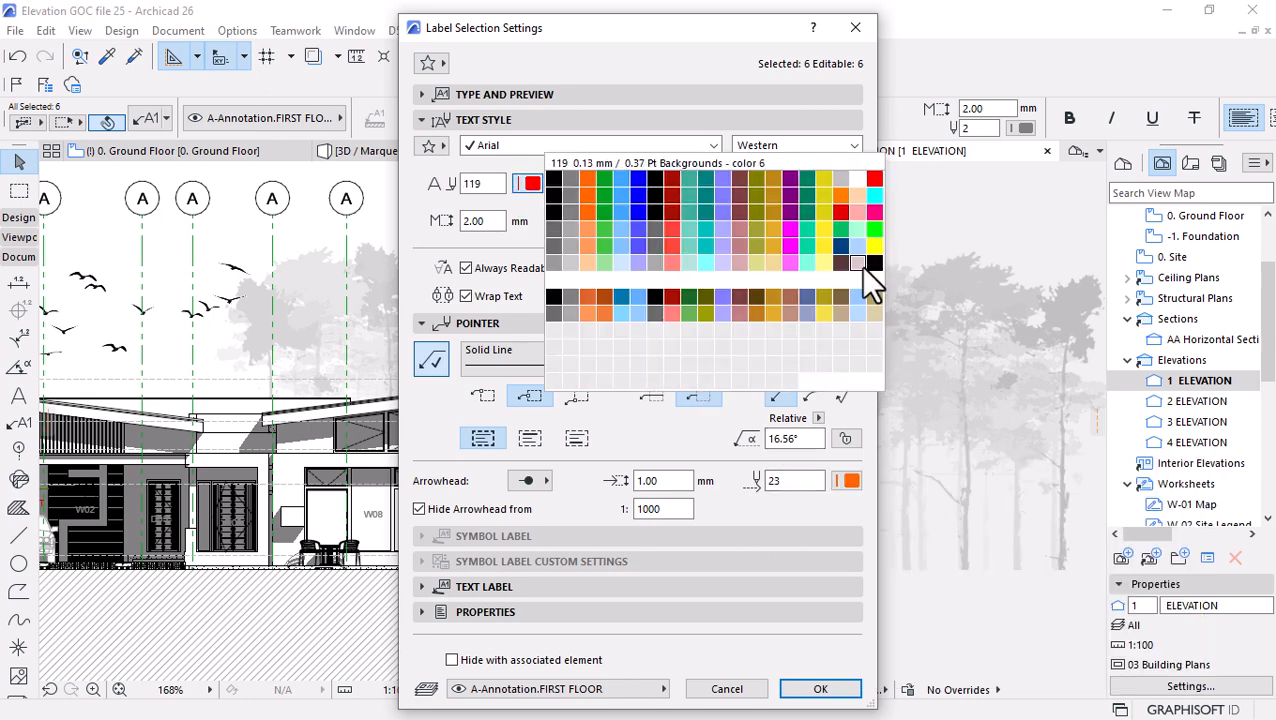
{"action": "left_click", "coordinate": [862, 268]}
{"action": "left_click", "coordinate": [848, 480]}
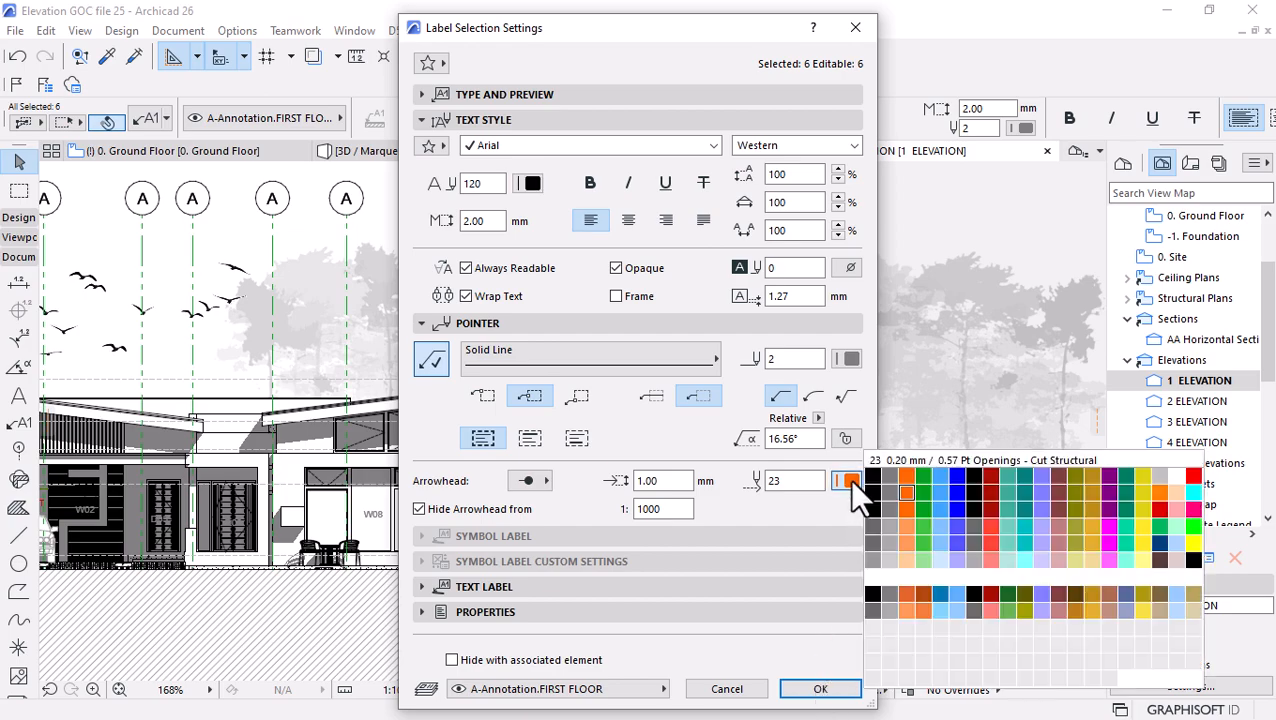
{"action": "left_click", "coordinate": [924, 478]}
{"action": "left_click", "coordinate": [815, 688]}
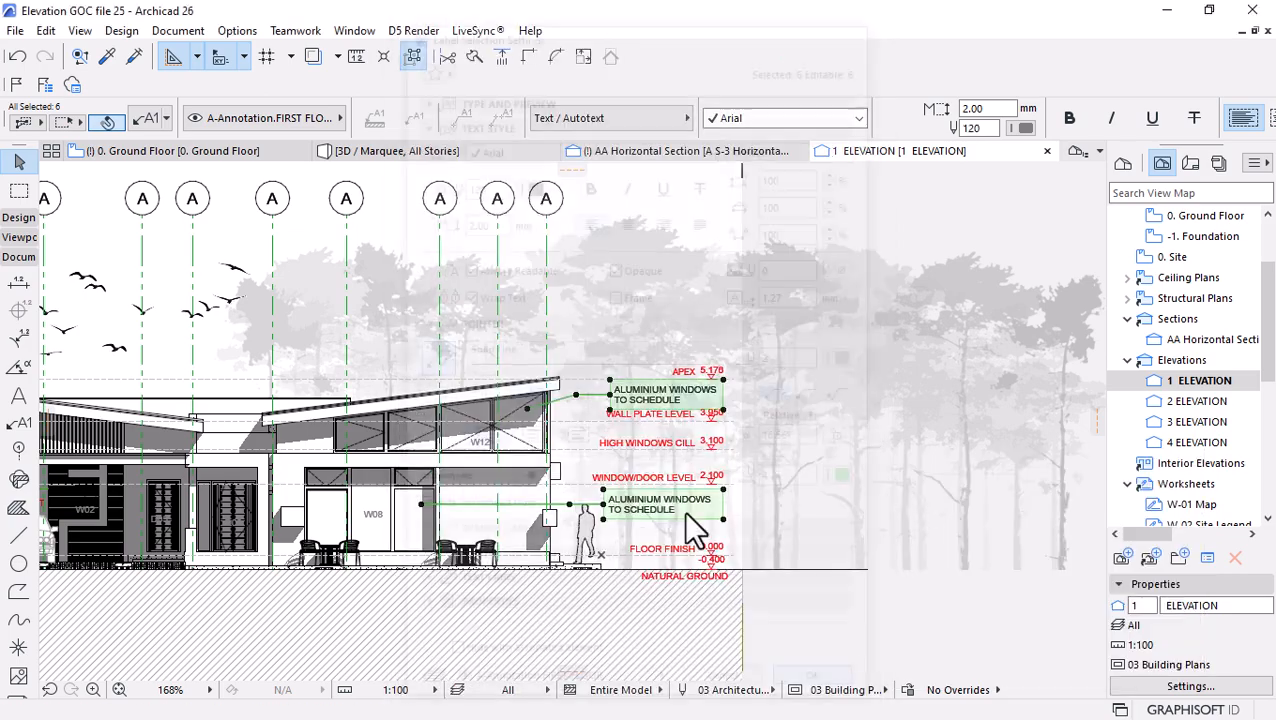
{"action": "left_click", "coordinate": [786, 396]}
Select all text blocks in the elevation, starting from the high windows cill level name.
{"action": "scroll", "coordinate": [805, 320], "scroll_direction": "down", "scroll_amount": 2}
{"action": "scroll", "coordinate": [664, 418], "scroll_direction": "up", "scroll_amount": 4}
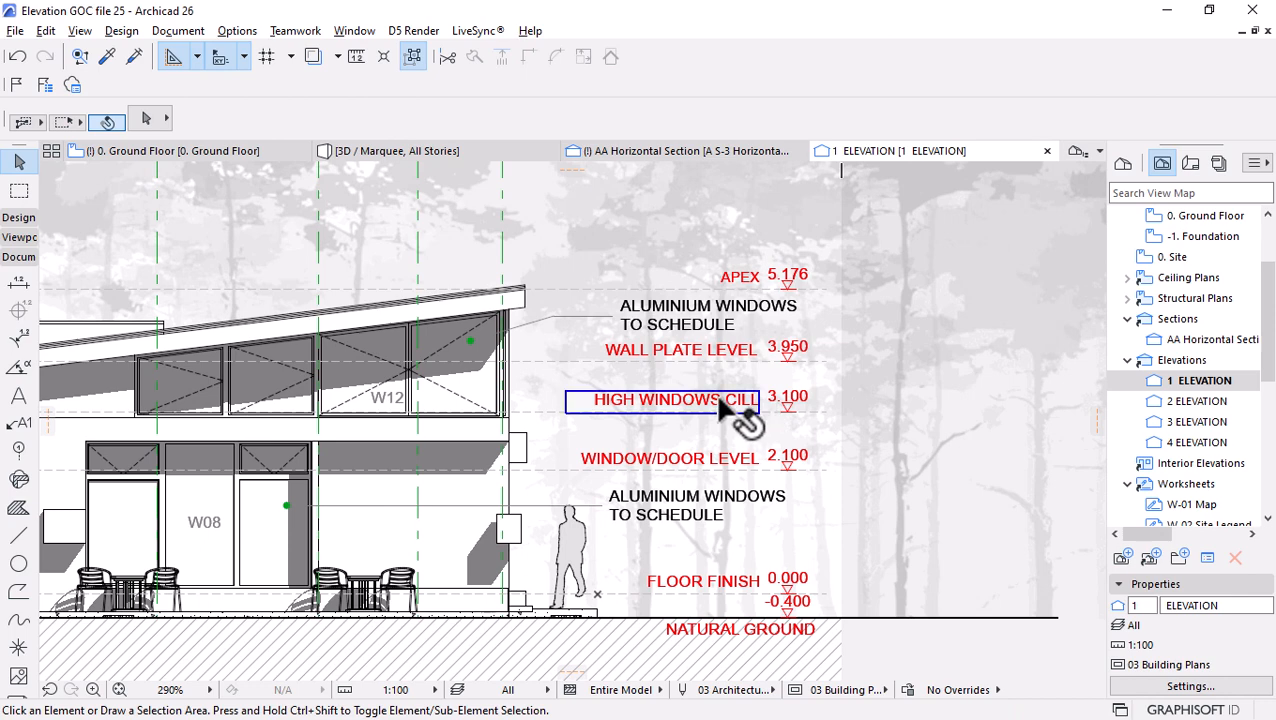
{"action": "left_click", "coordinate": [722, 408], "text": "alt"}
{"action": "key", "text": "ctrl+a"}
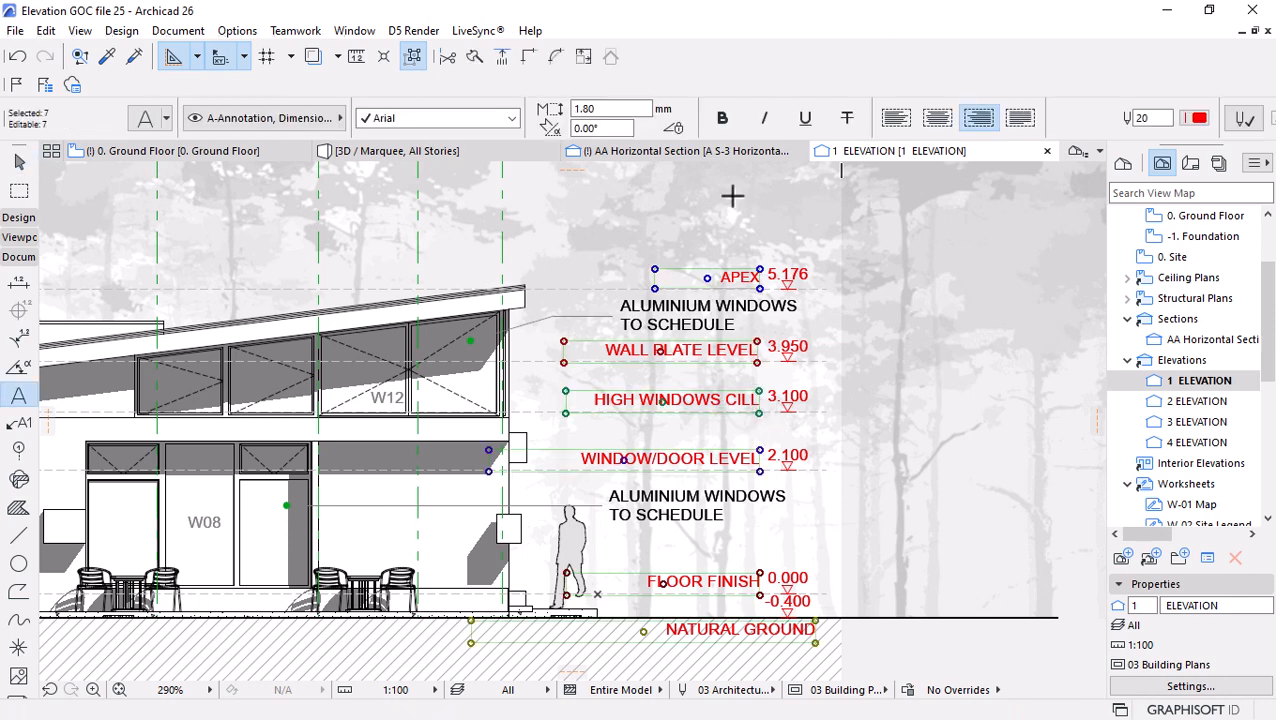
Recolour the selected level labels, from APEX down to NATURAL GROUND, with a black text pen and deselect them.
{"action": "left_click", "coordinate": [1197, 120]}
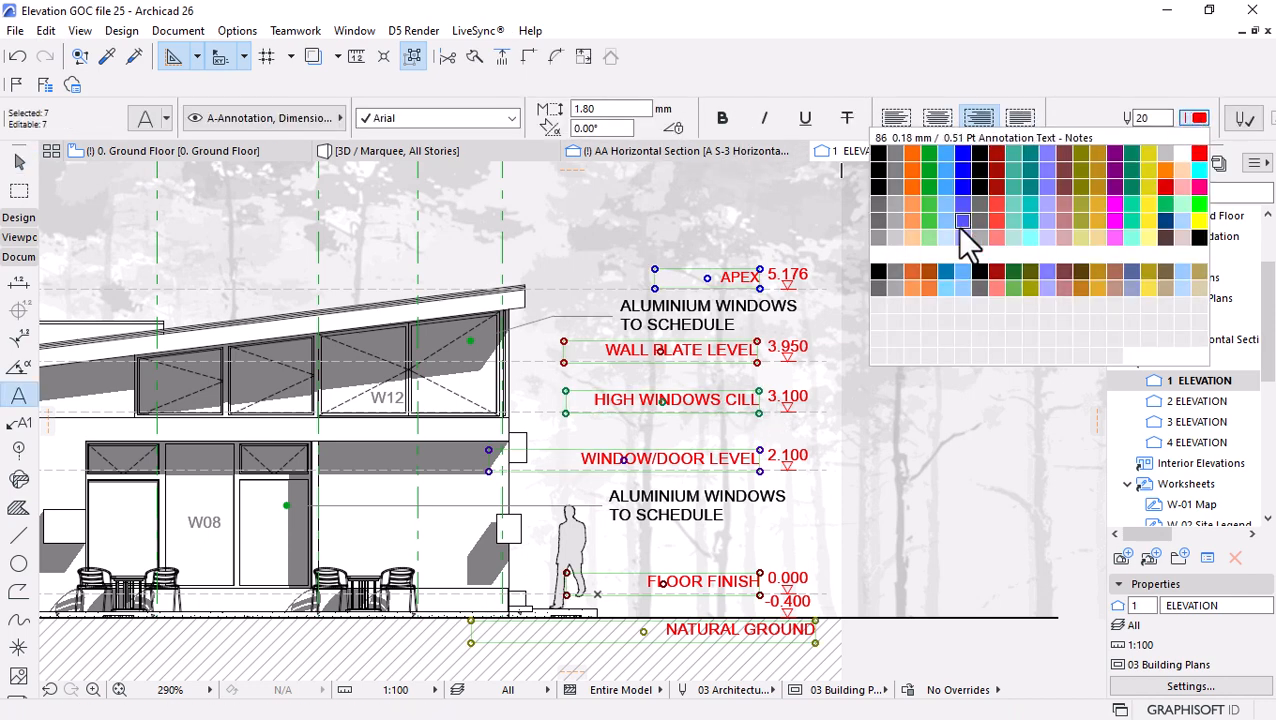
{"action": "left_click", "coordinate": [886, 165]}
{"action": "key", "text": "Escape"}
{"action": "scroll", "coordinate": [634, 400], "scroll_direction": "down", "scroll_amount": 5}
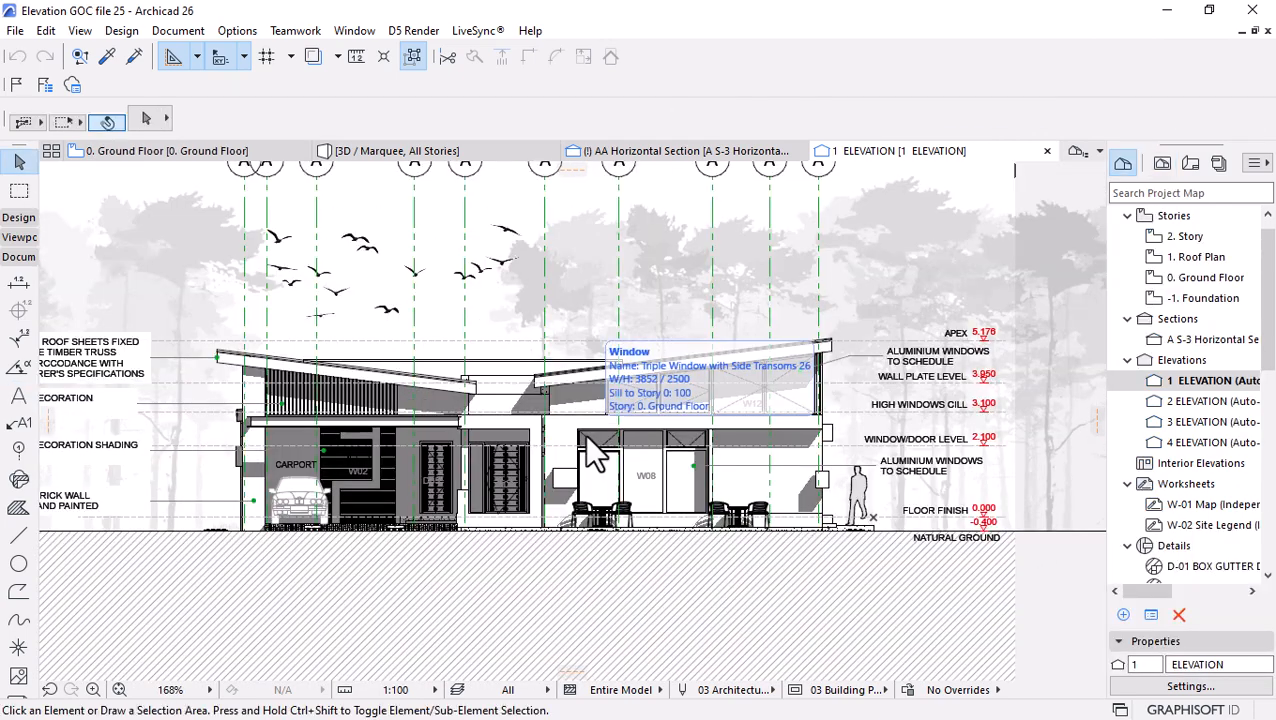
{"action": "left_click", "coordinate": [597, 455]}
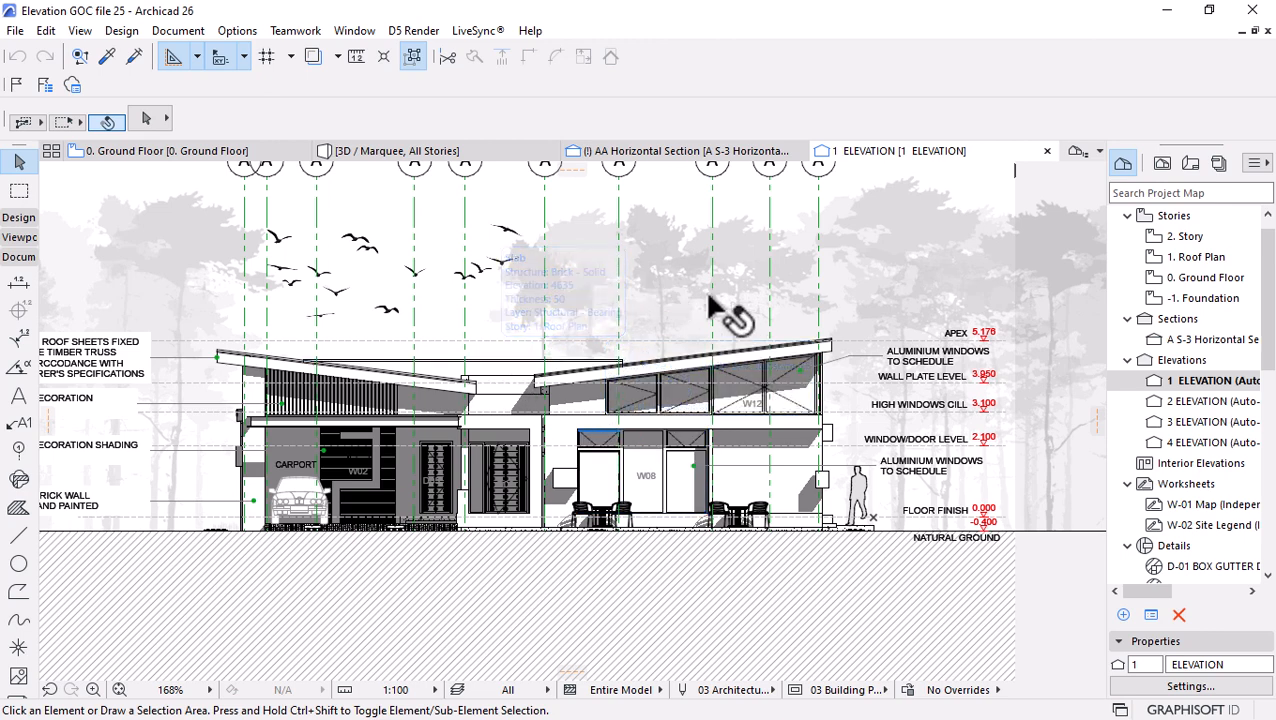
Create a new graphic override combination named ELEVATION GRAPHICS.
{"action": "left_click", "coordinate": [912, 692]}
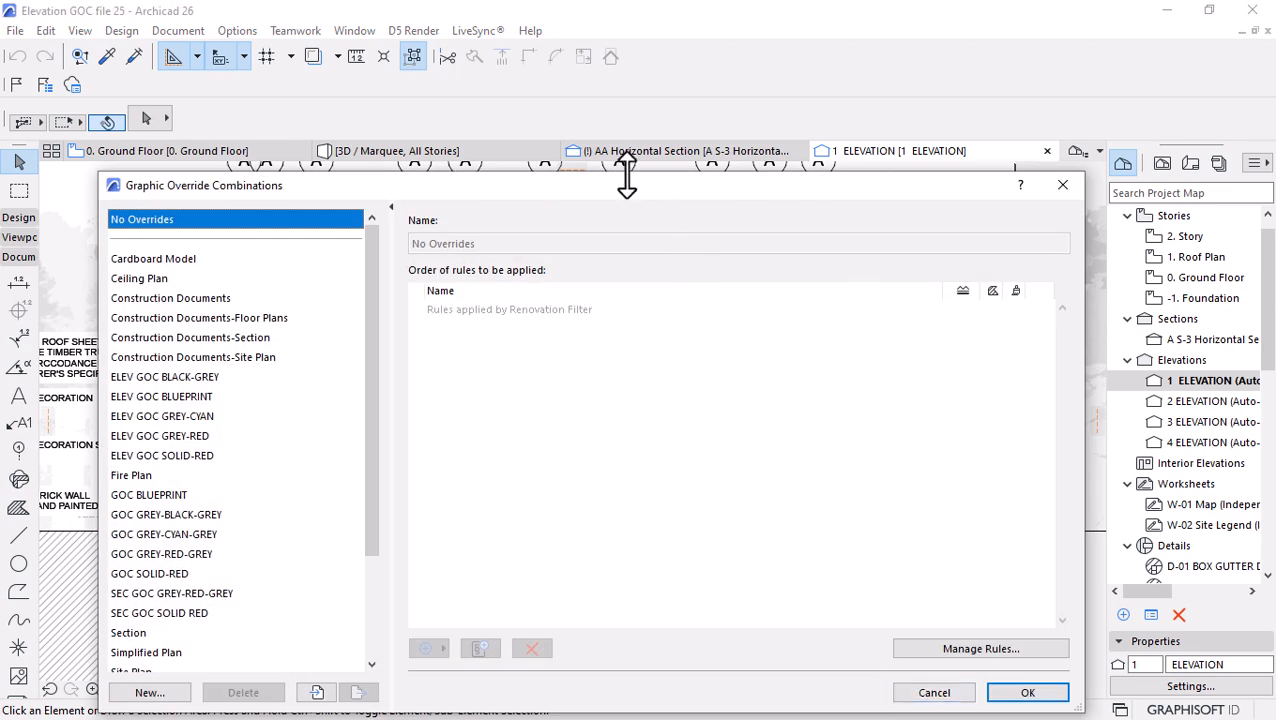
{"action": "left_click_drag", "start_coordinate": [602, 185], "coordinate": [600, 128]}
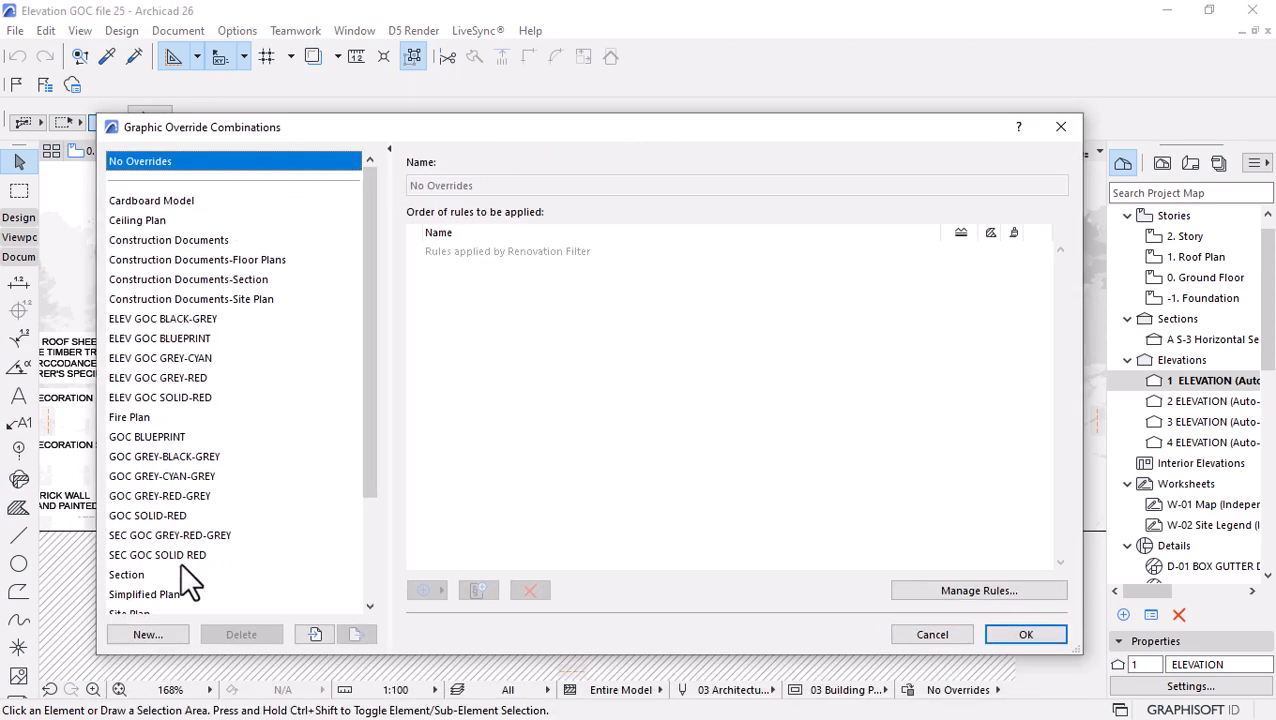
{"action": "left_click", "coordinate": [147, 636]}
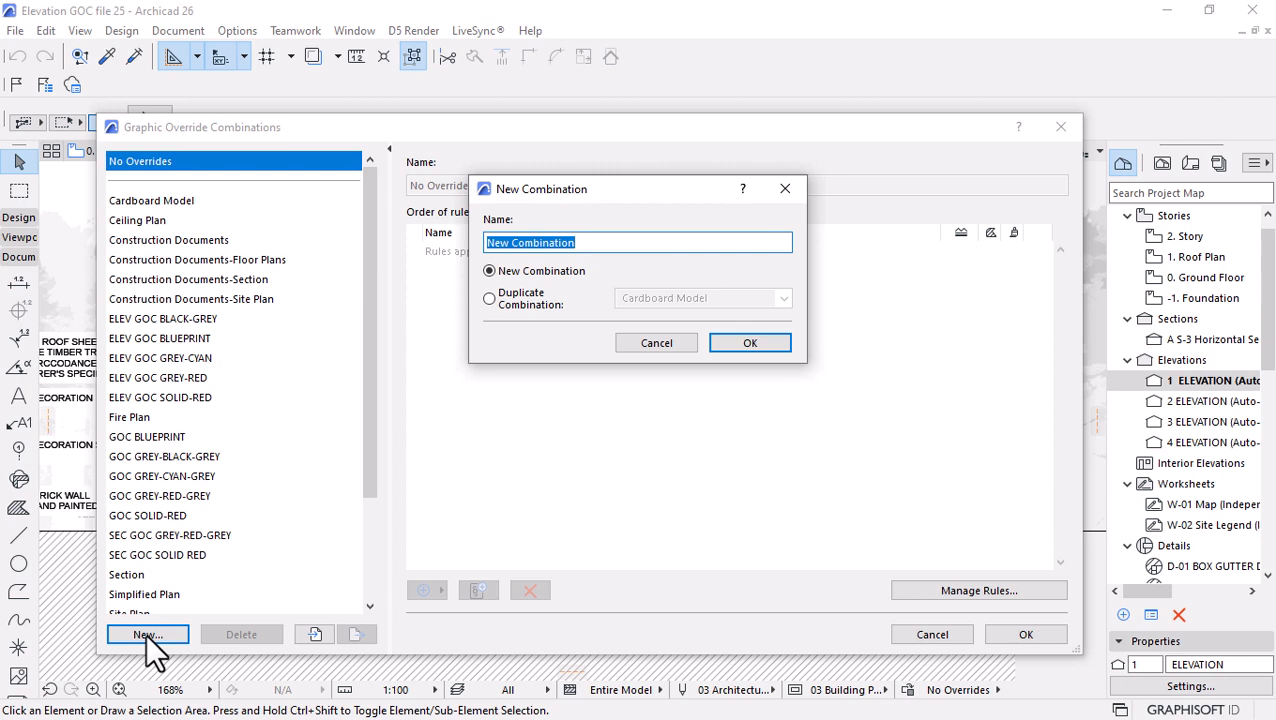
{"action": "type", "text": "ELE"}
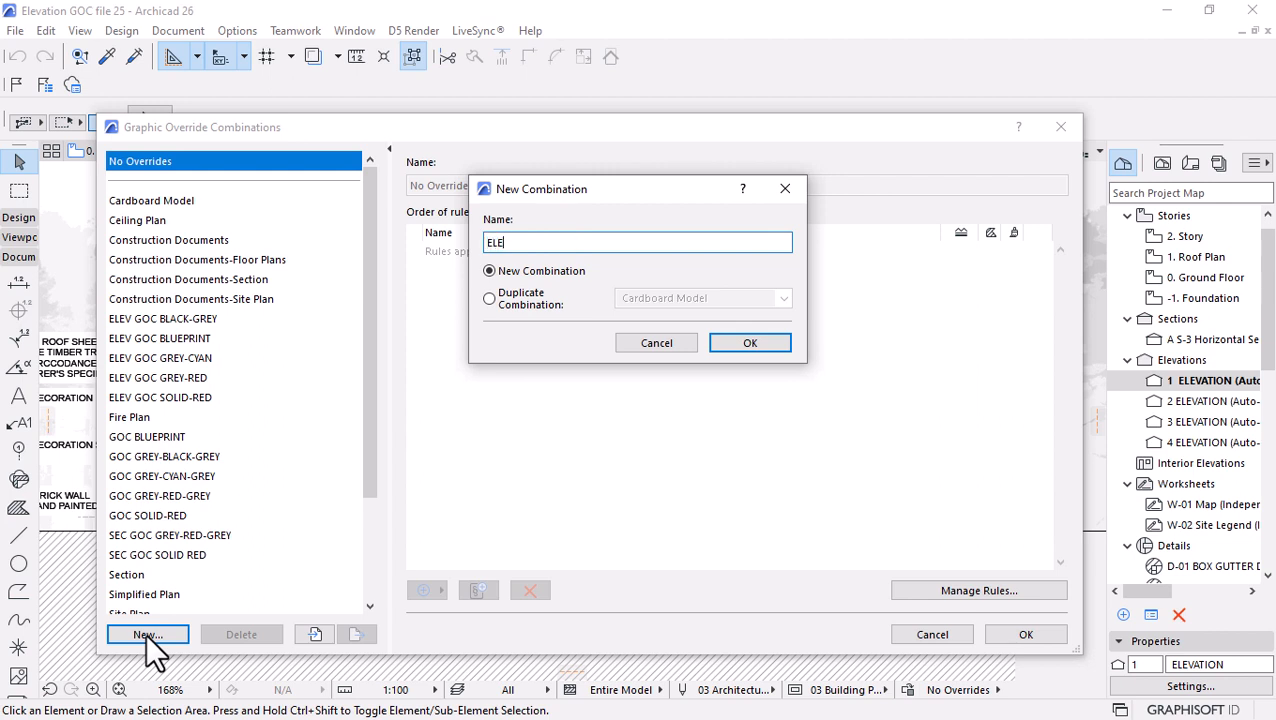
{"action": "type", "text": "VATION GRAPHICS"}
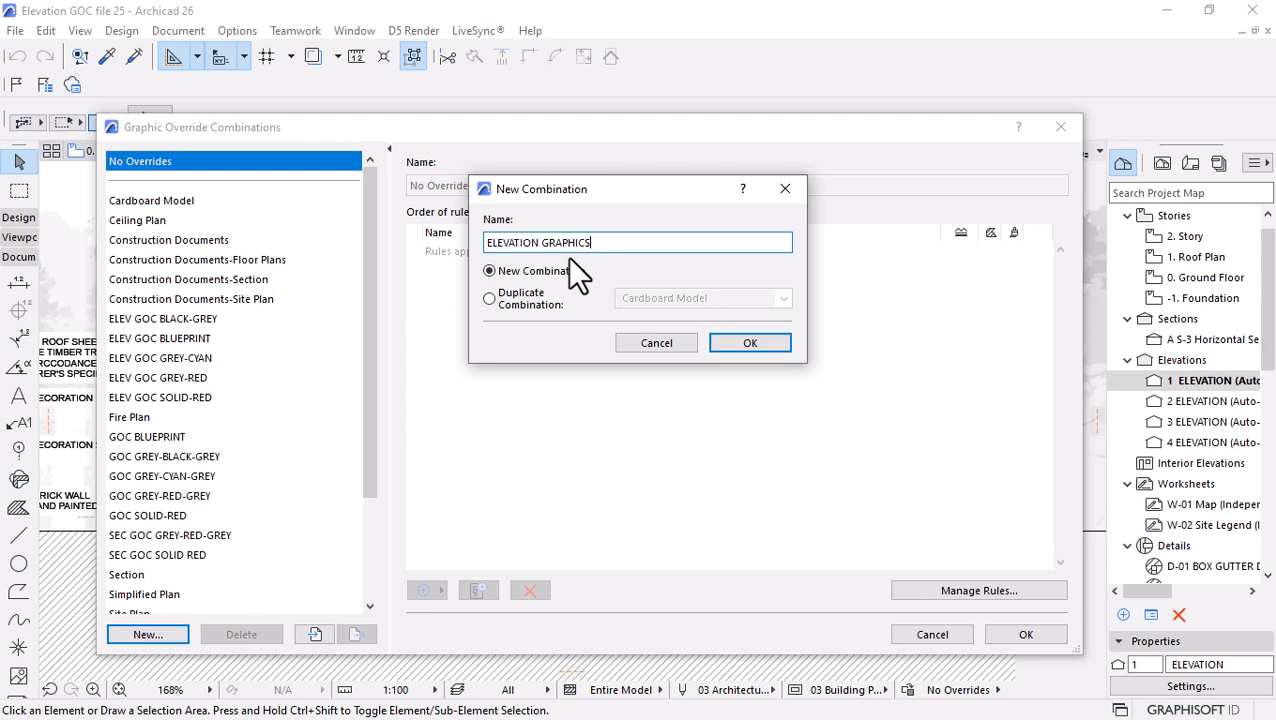
{"action": "left_click", "coordinate": [748, 344]}
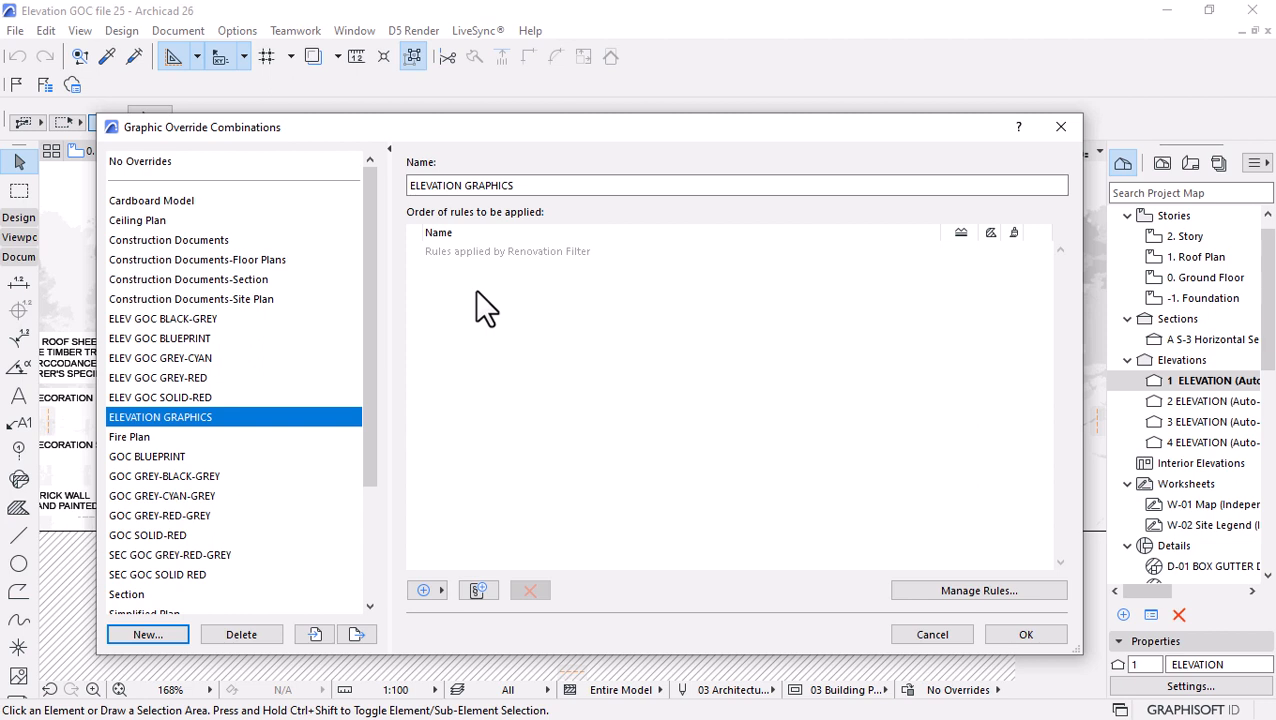
Apply the ELEVATION GRAPHICS override combination to the elevation without adding any rules.
{"action": "mouse_move", "coordinate": [530, 127]}
{"action": "left_mouse_down"}
{"action": "mouse_move", "coordinate": [493, 553]}
{"action": "mouse_move", "coordinate": [500, 625]}
{"action": "left_mouse_up"}
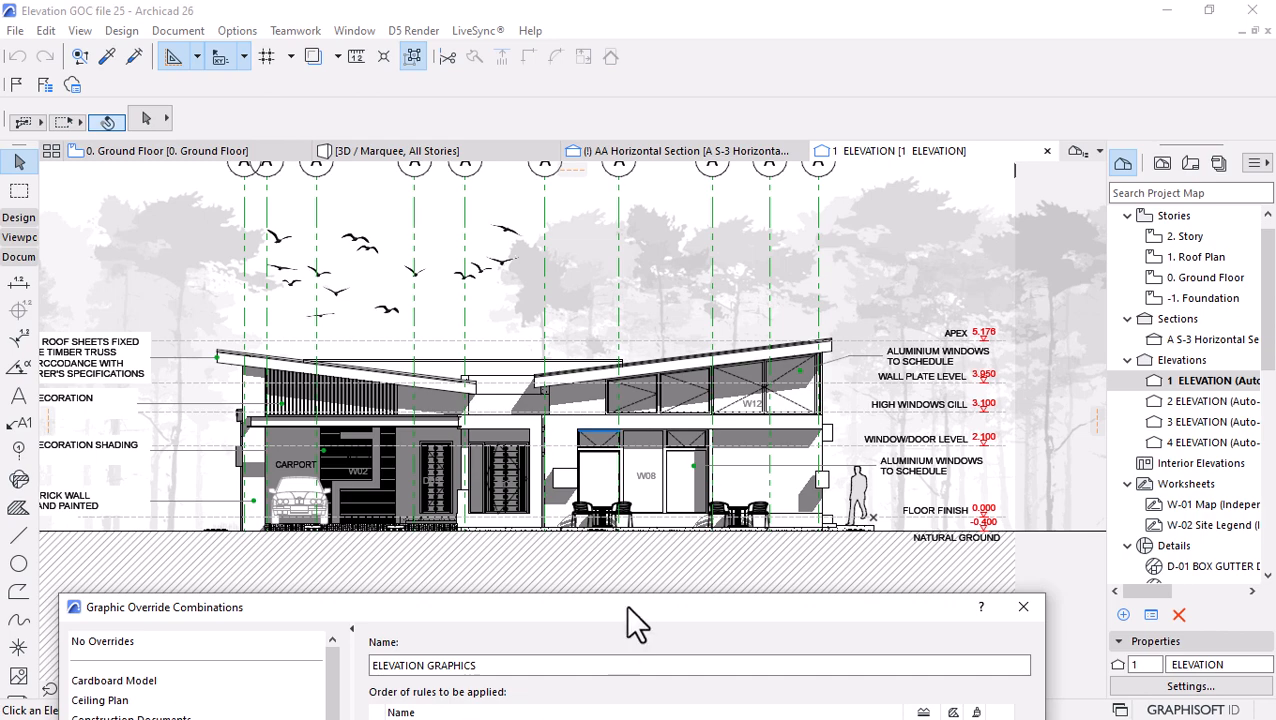
{"action": "left_click_drag", "start_coordinate": [625, 606], "coordinate": [621, 114]}
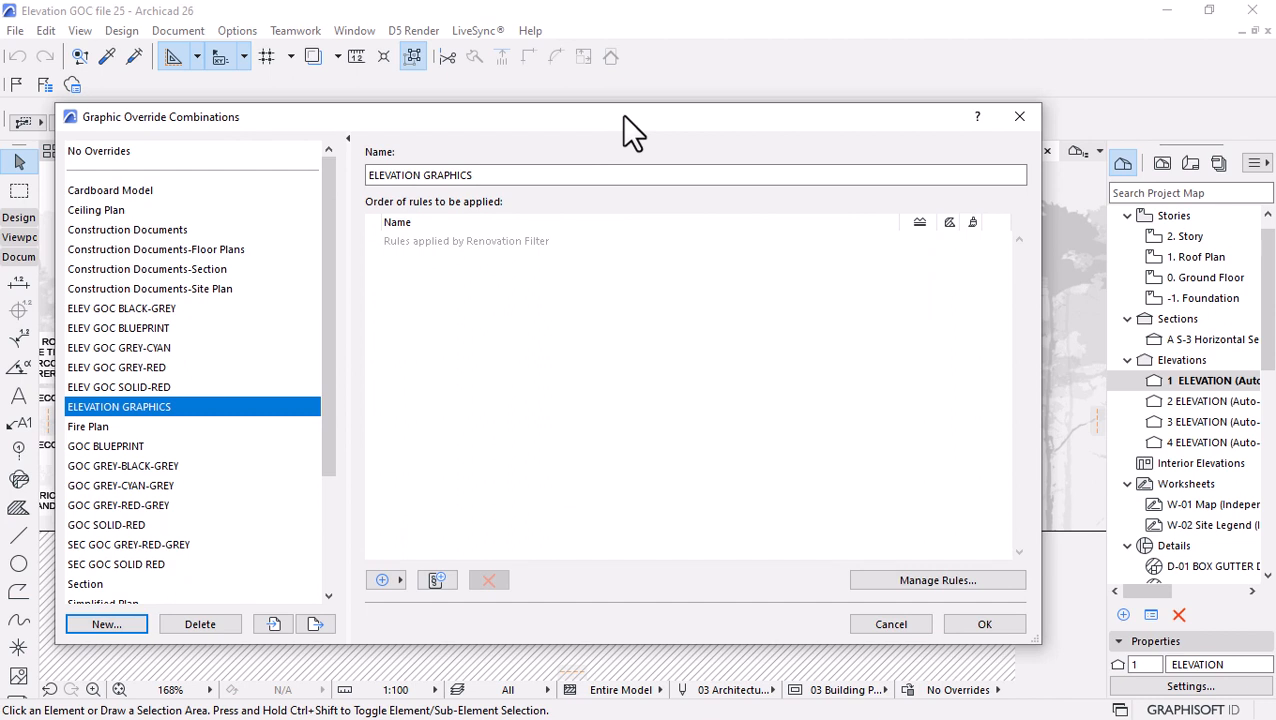
{"action": "left_click", "coordinate": [897, 577]}
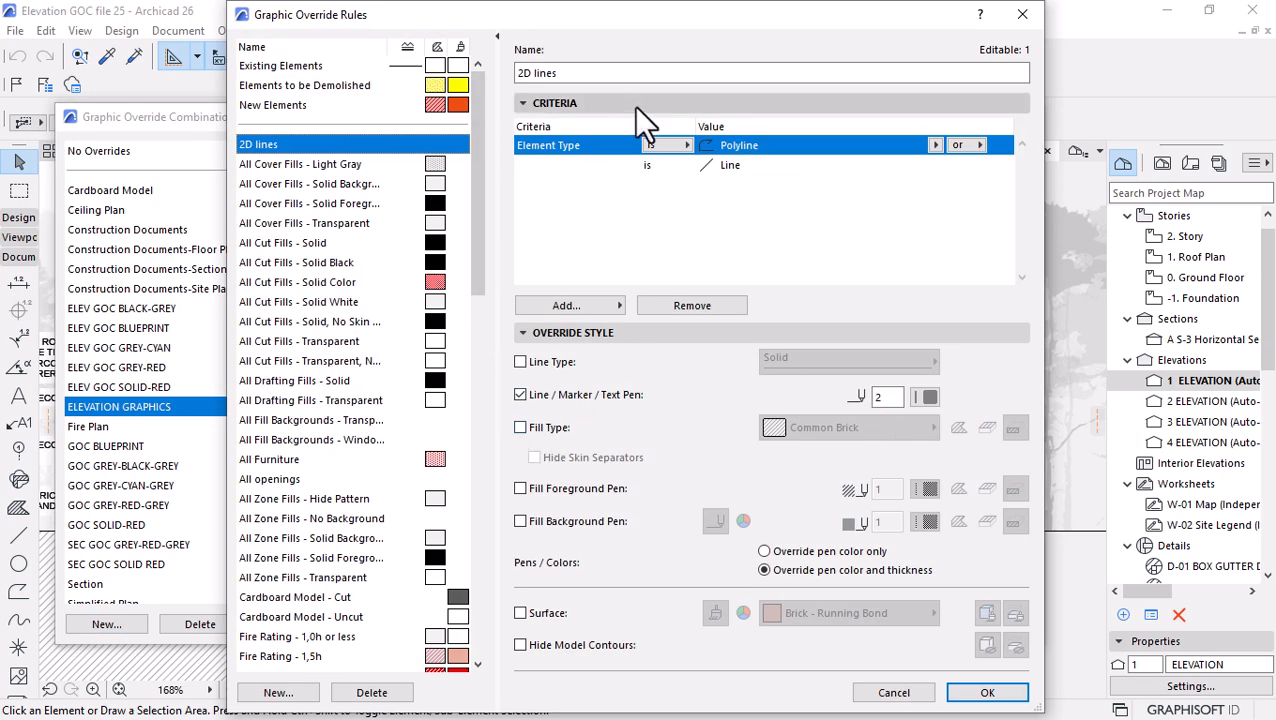
{"action": "left_click", "coordinate": [1022, 14]}
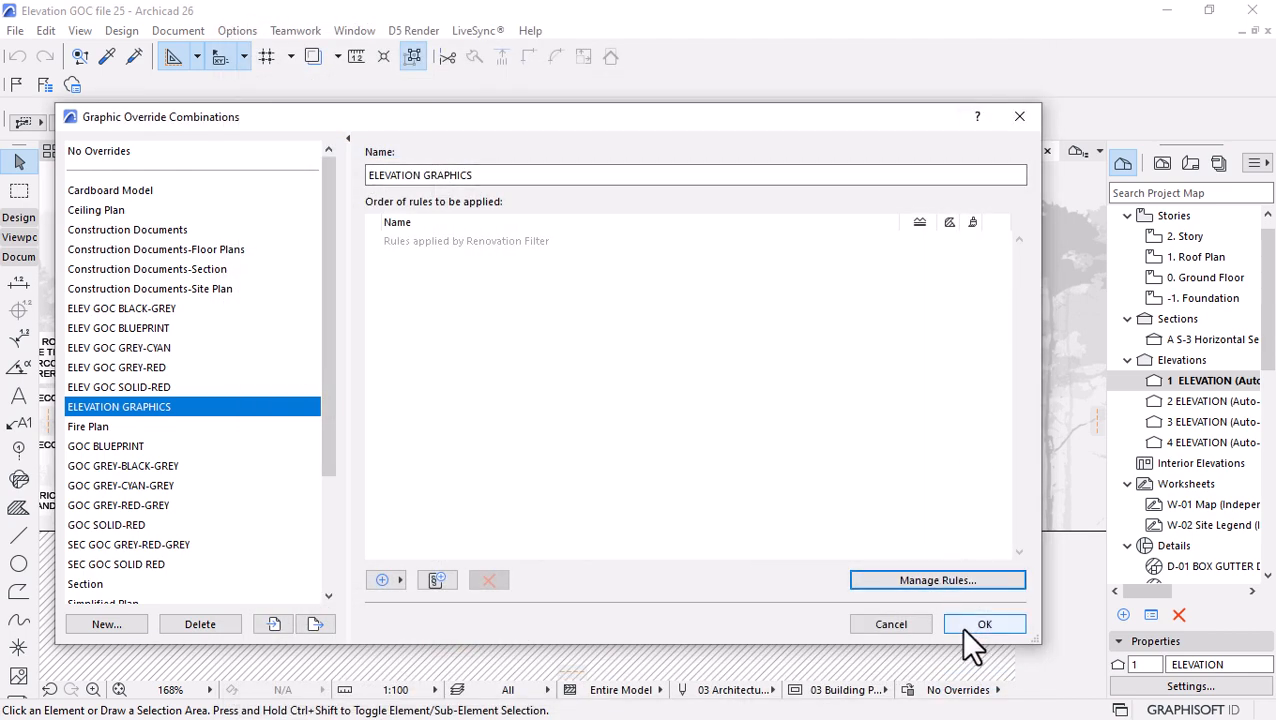
{"action": "left_click", "coordinate": [975, 624]}
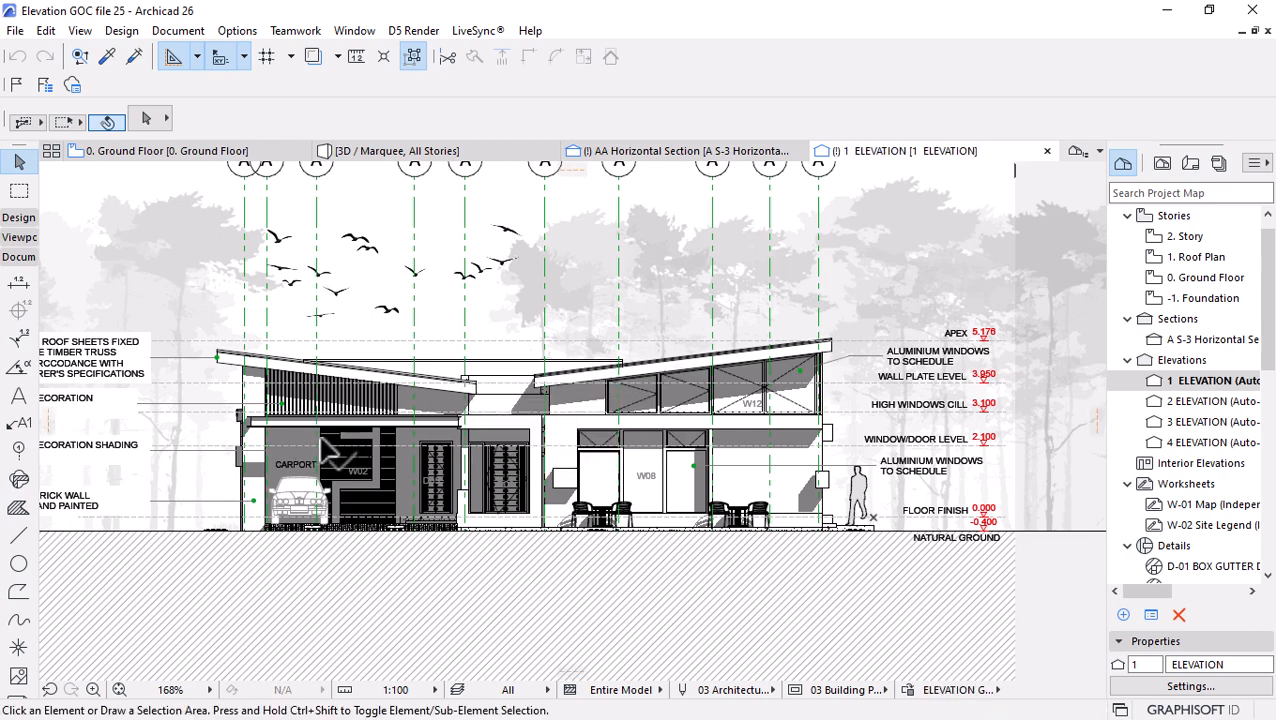
{"action": "scroll", "coordinate": [324, 440], "scroll_direction": "up", "scroll_amount": 2}
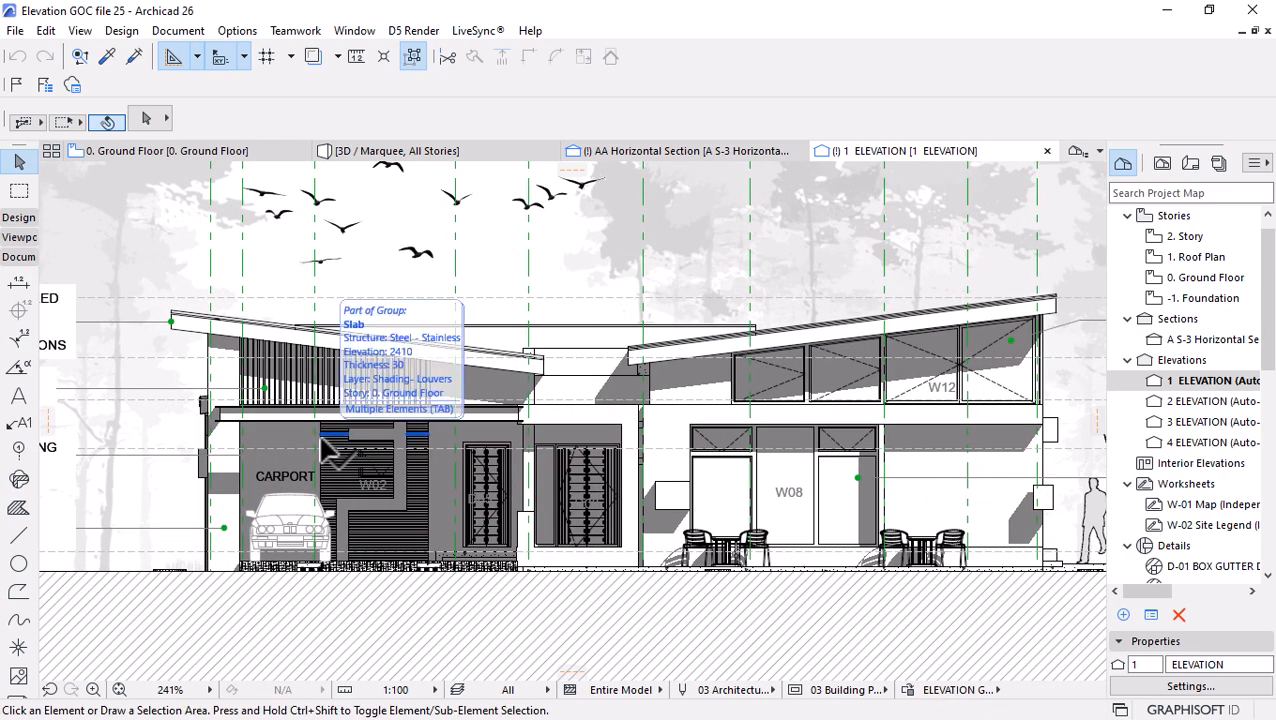
{"action": "scroll", "coordinate": [297, 500], "scroll_direction": "up", "scroll_amount": 2}
{"action": "scroll", "coordinate": [297, 500], "scroll_direction": "up", "scroll_amount": 1}
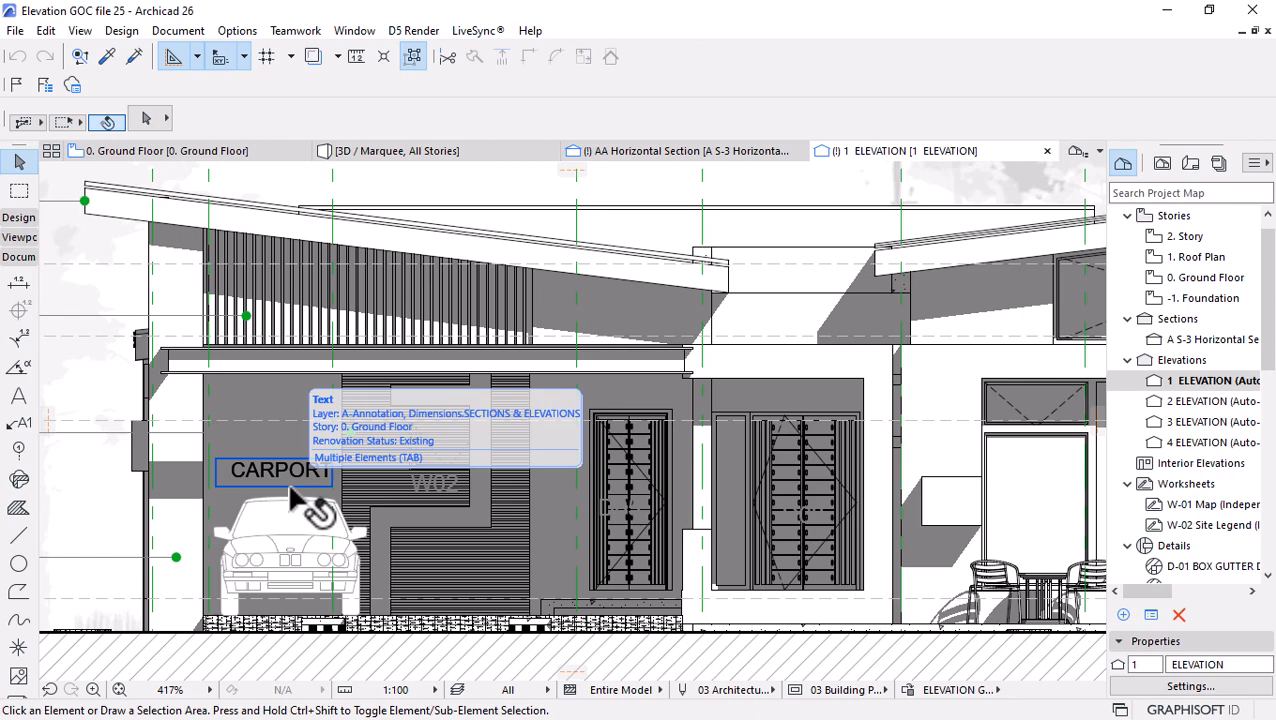
{"action": "scroll", "coordinate": [291, 491], "scroll_direction": "down", "scroll_amount": 6}
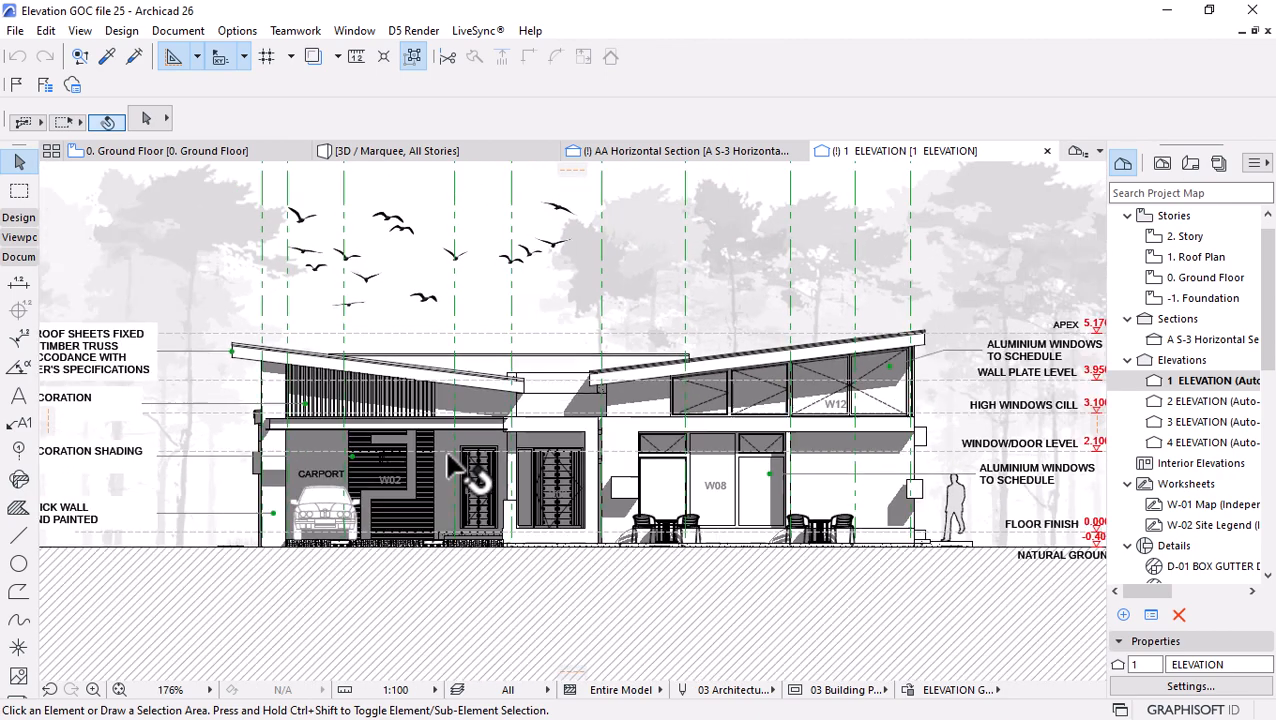
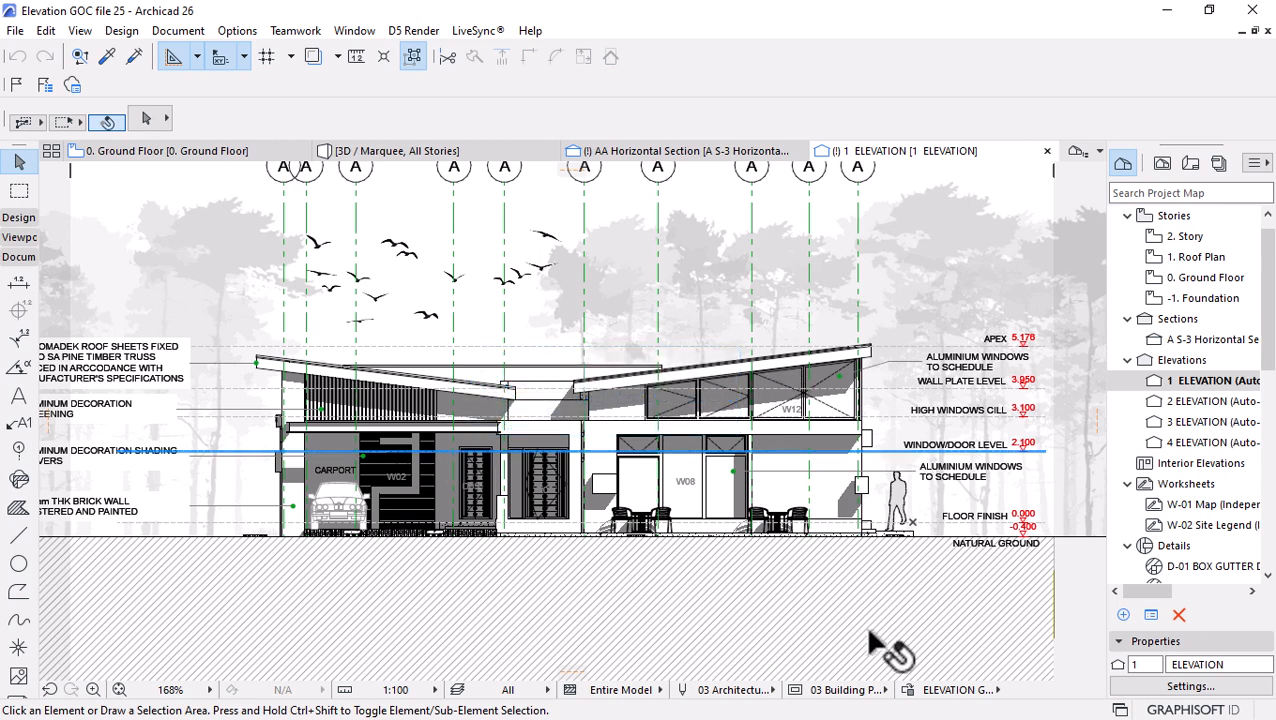
Create a new graphic override rule named "Elevation thick" from within the ELEVATION GRAPHICS combination.
{"action": "left_click", "coordinate": [907, 692]}
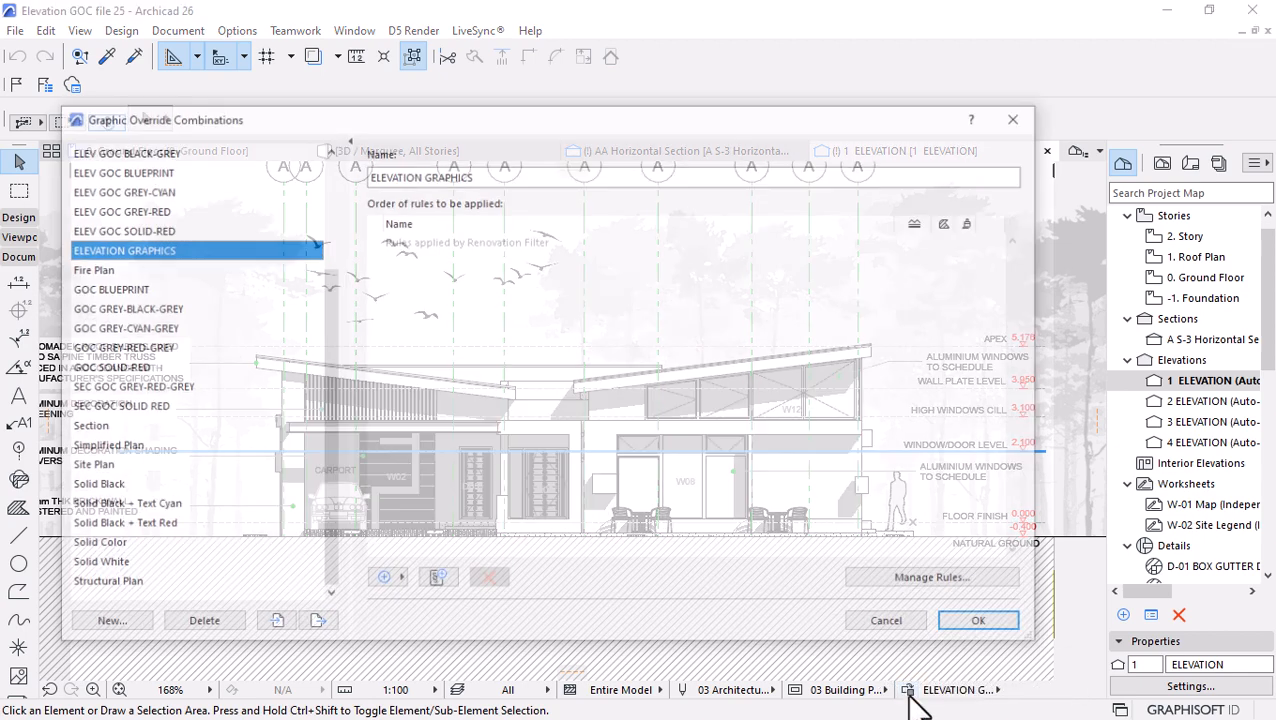
{"action": "left_click", "coordinate": [927, 578]}
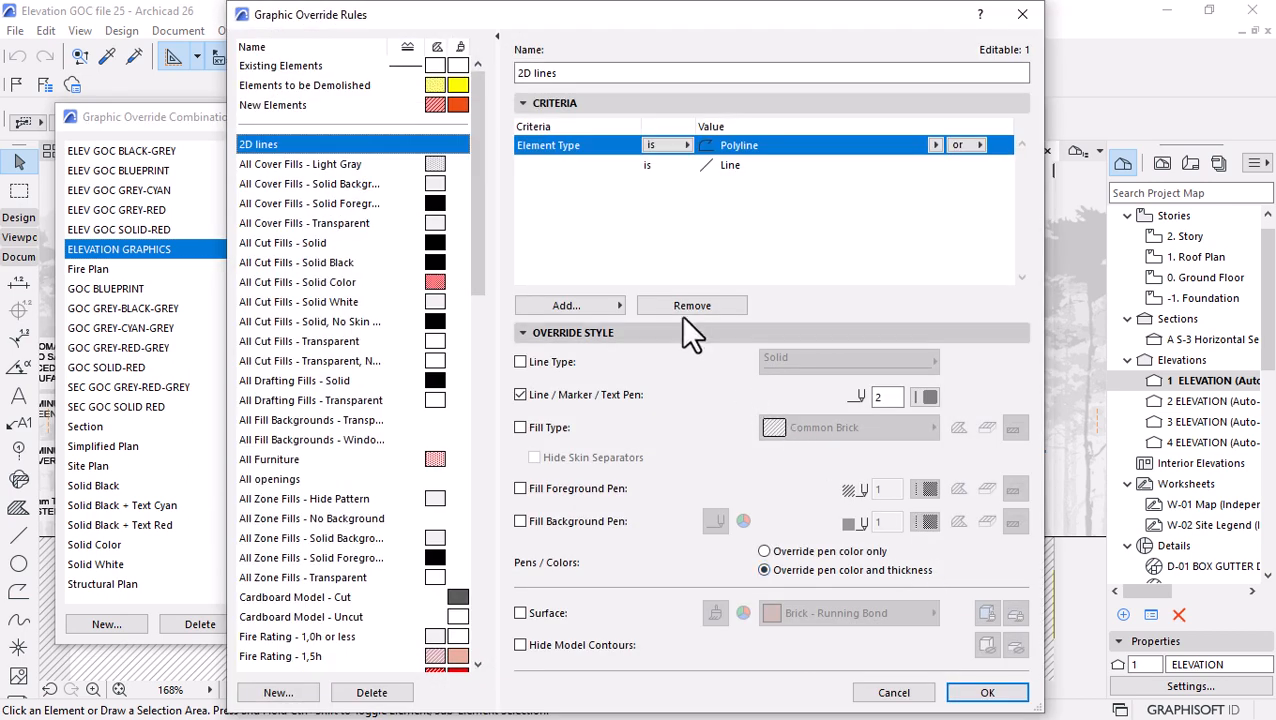
{"action": "left_click_drag", "start_coordinate": [477, 97], "coordinate": [517, 531]}
{"action": "left_click_drag", "start_coordinate": [459, 455], "coordinate": [481, 68]}
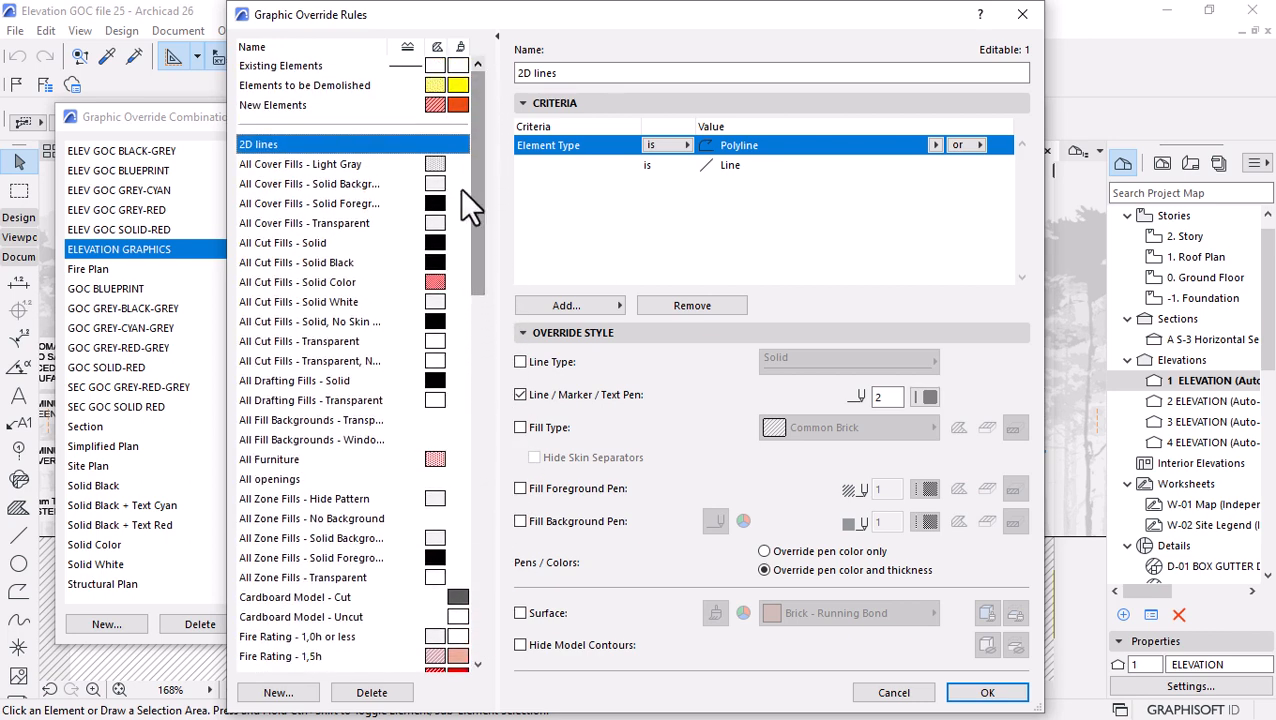
{"action": "left_click", "coordinate": [277, 693]}
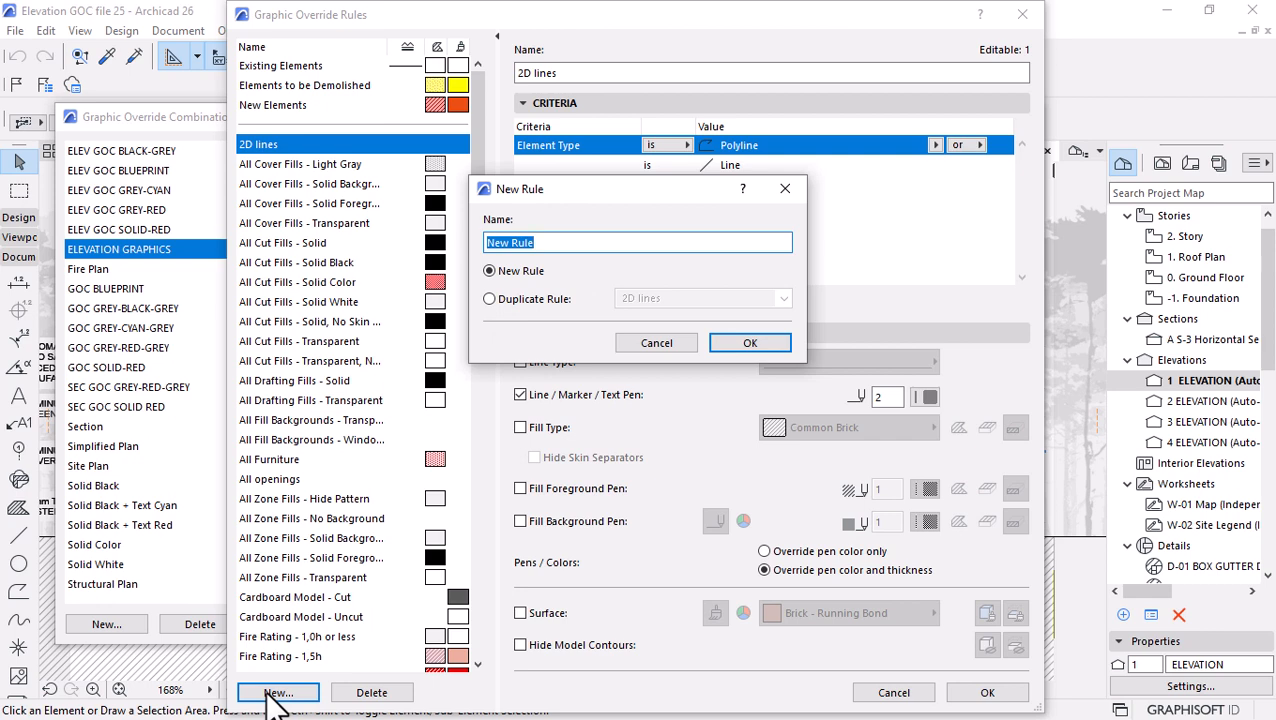
{"action": "type", "text": "eLEVATION"}
{"action": "key", "text": "BackSpace"}
{"action": "key", "text": "BackSpace"}
{"action": "key", "text": "BackSpace"}
{"action": "key", "text": "BackSpace"}
{"action": "key", "text": "BackSpace"}
{"action": "key", "text": "BackSpace"}
{"action": "key", "text": "BackSpace"}
{"action": "key", "text": "BackSpace"}
{"action": "key", "text": "BackSpace"}
{"action": "type", "text": "Elevation thick"}
{"action": "left_click", "coordinate": [745, 342]}
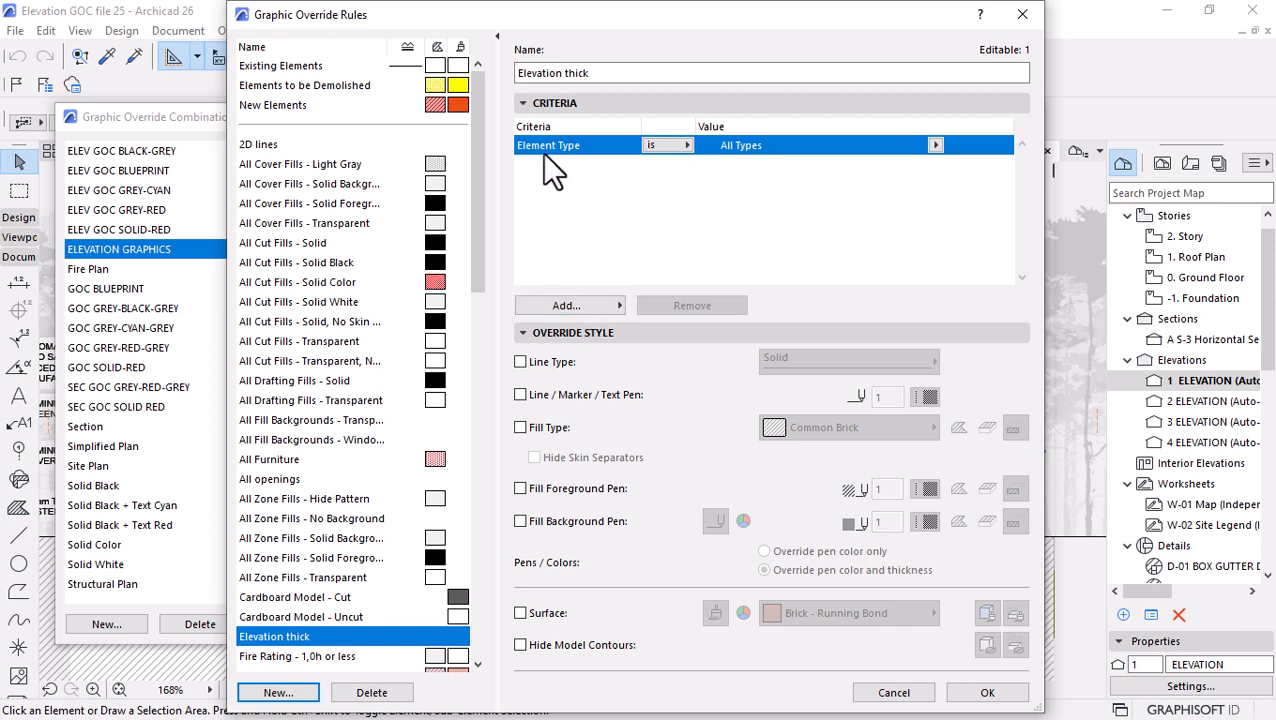
Add four more Element Type criteria to the Elevation thick rule.
{"action": "left_click", "coordinate": [580, 305]}
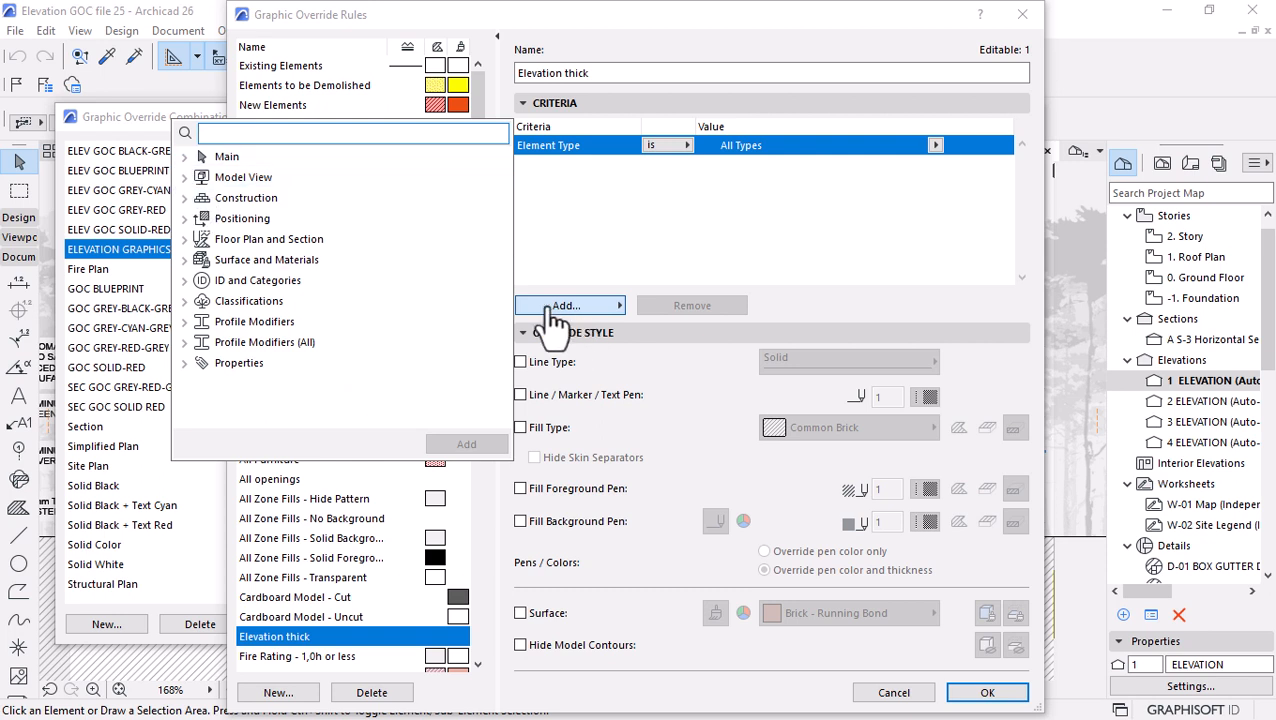
{"action": "left_click", "coordinate": [184, 158]}
{"action": "left_click", "coordinate": [245, 178]}
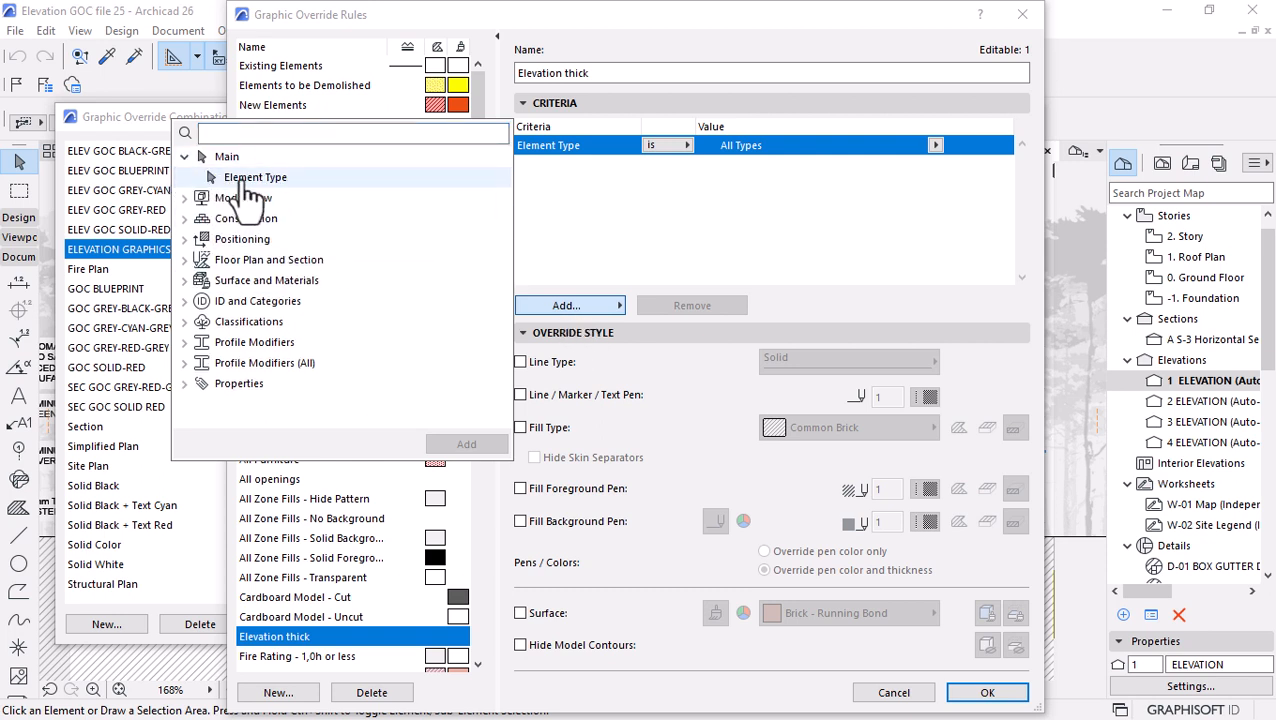
{"action": "left_click", "coordinate": [466, 446]}
{"action": "left_click", "coordinate": [466, 446]}
{"action": "left_click", "coordinate": [466, 446]}
{"action": "left_click", "coordinate": [466, 446]}
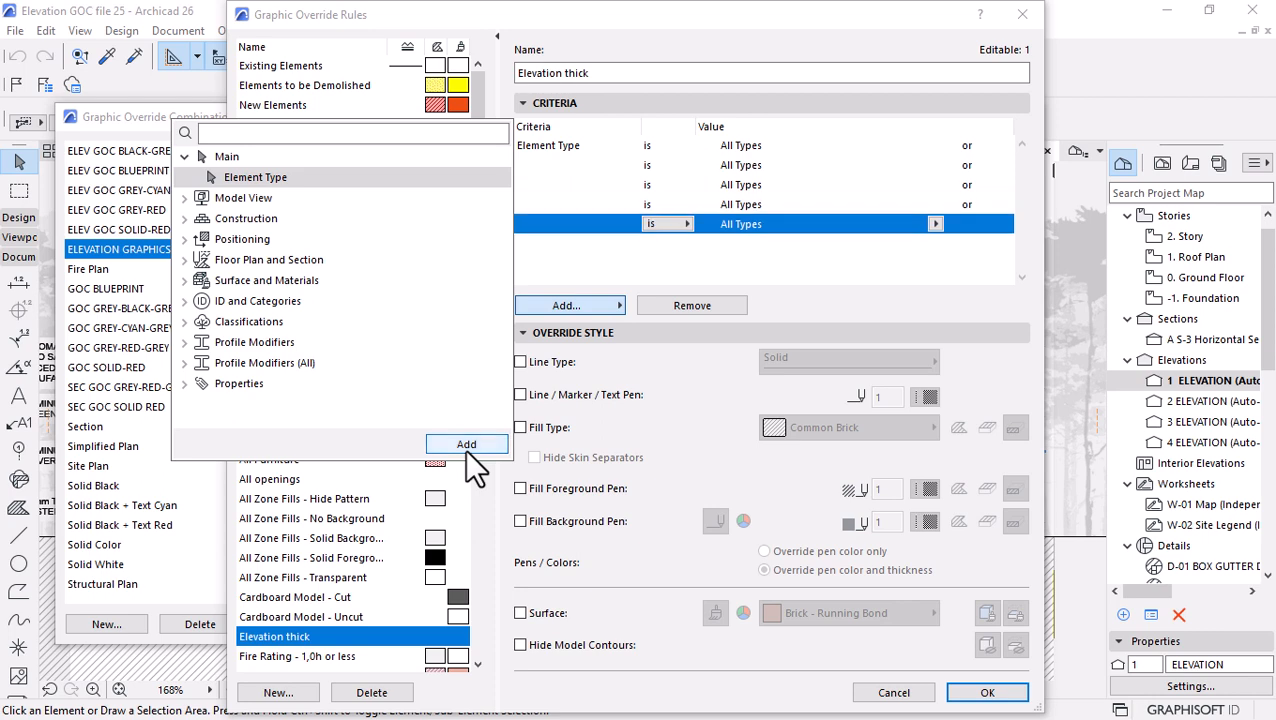
{"action": "left_click", "coordinate": [658, 261]}
Set the first Element Type criterion of the Elevation thick rule to Wall and the second to Column.
{"action": "left_click", "coordinate": [764, 145]}
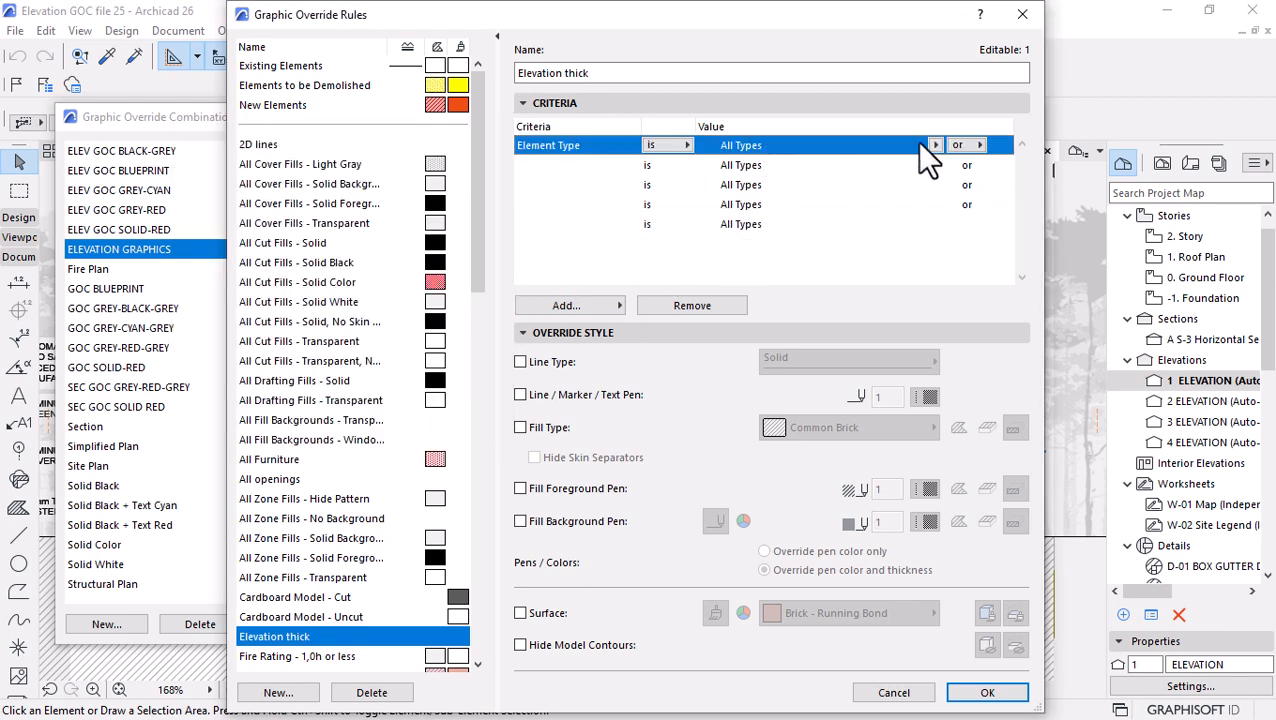
{"action": "left_click", "coordinate": [935, 145]}
{"action": "key", "text": "Escape"}
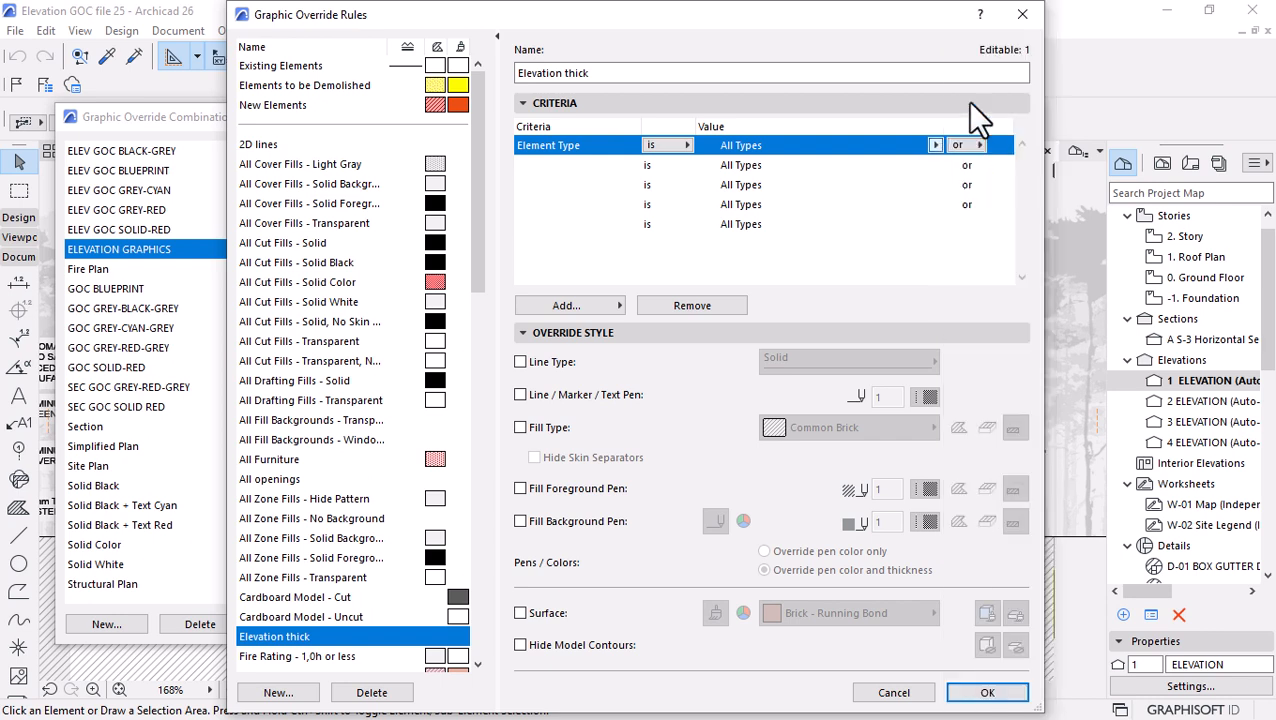
{"action": "left_click", "coordinate": [759, 159]}
{"action": "left_click", "coordinate": [928, 163]}
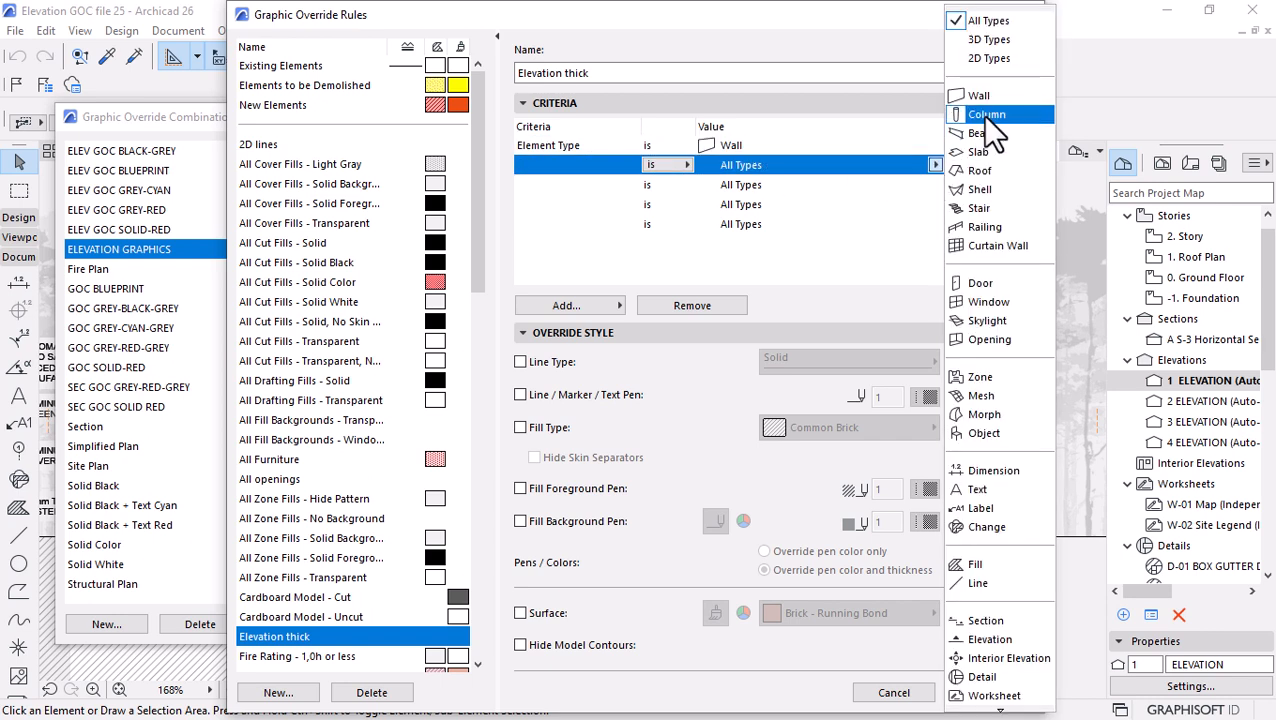
{"action": "left_click", "coordinate": [986, 116]}
Set the third Element Type criterion to Beam and the fourth to Slab.
{"action": "left_click", "coordinate": [815, 186]}
{"action": "left_click", "coordinate": [933, 184]}
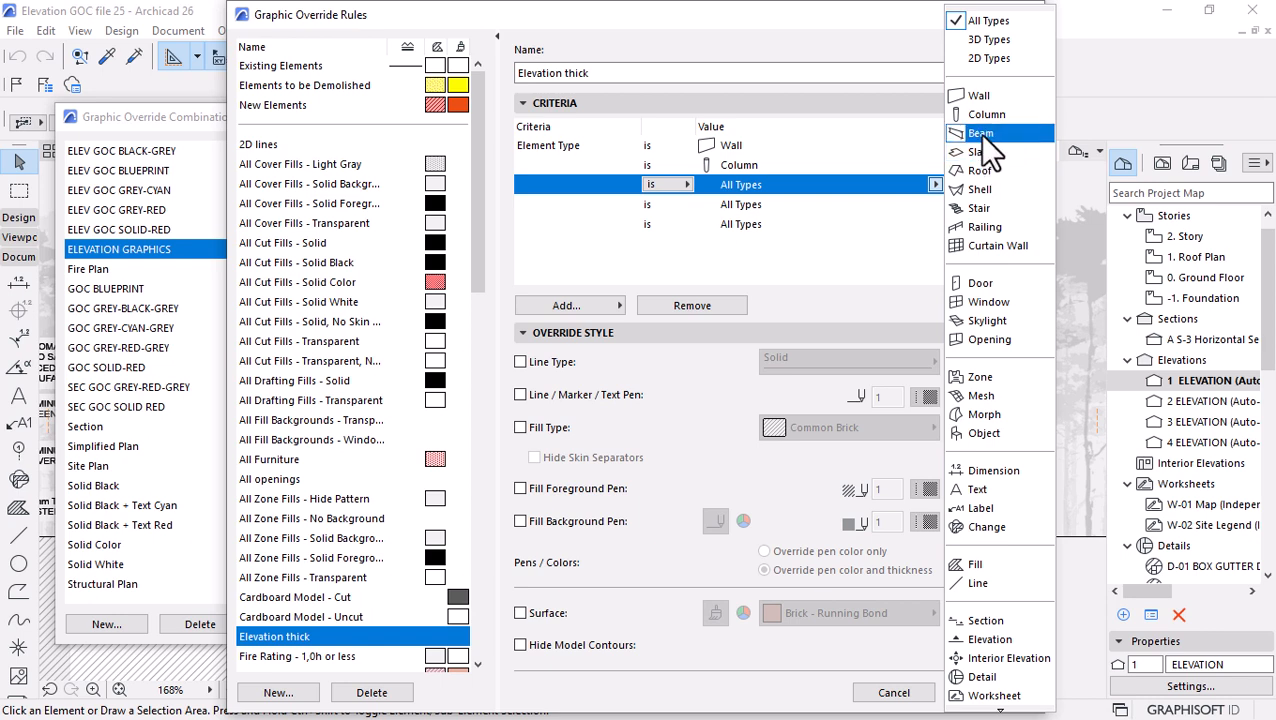
{"action": "left_click", "coordinate": [981, 134]}
{"action": "left_click", "coordinate": [760, 201]}
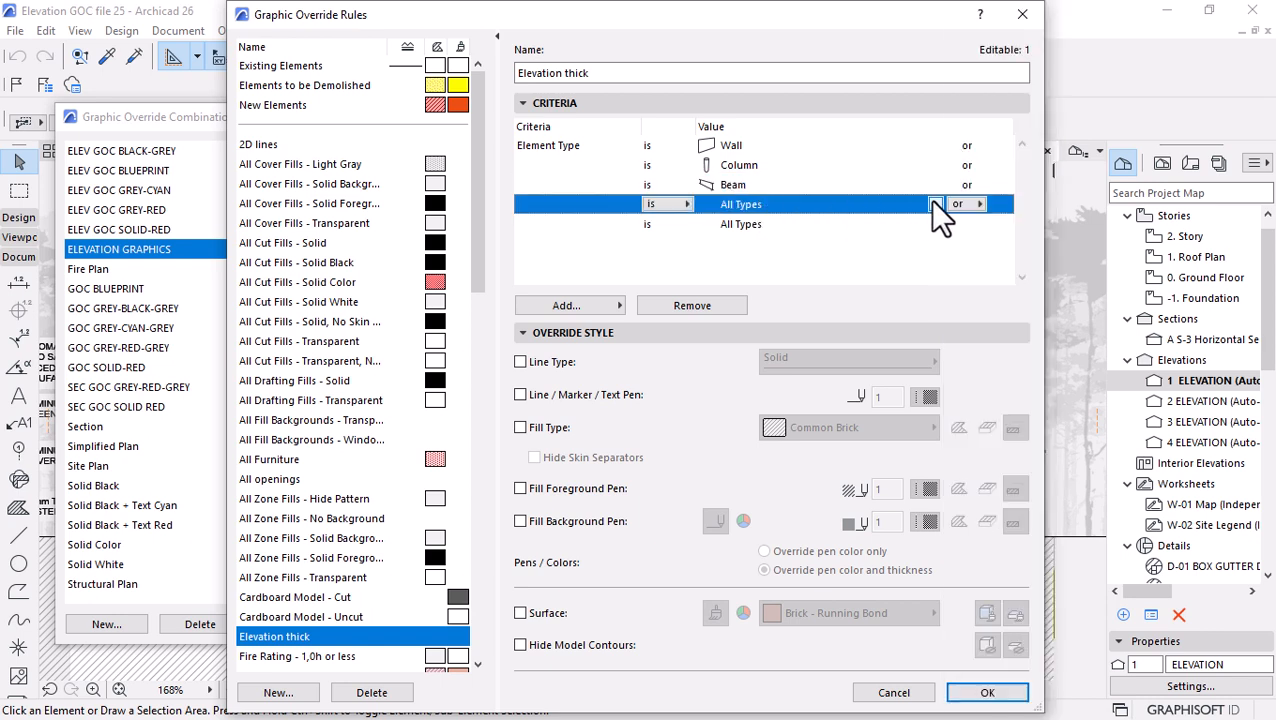
{"action": "left_click", "coordinate": [935, 204]}
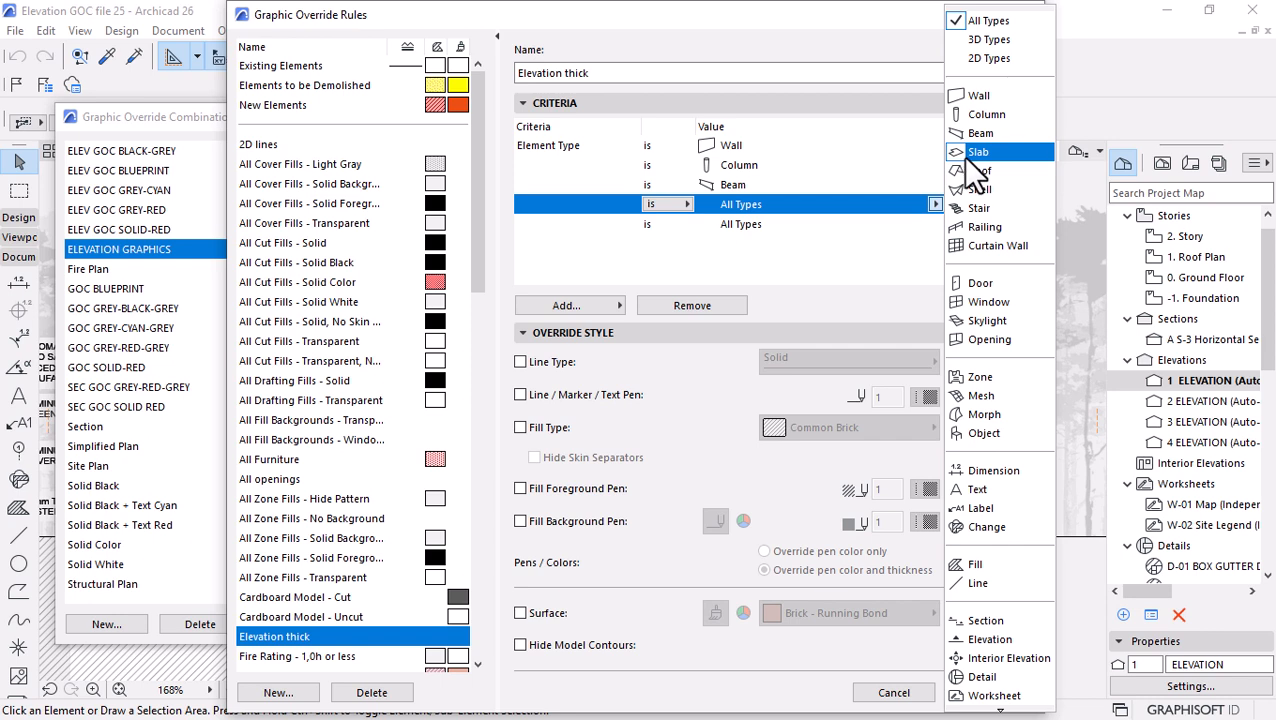
{"action": "left_click", "coordinate": [966, 153]}
Set the fifth Element Type criterion to Shell.
{"action": "left_click", "coordinate": [740, 224]}
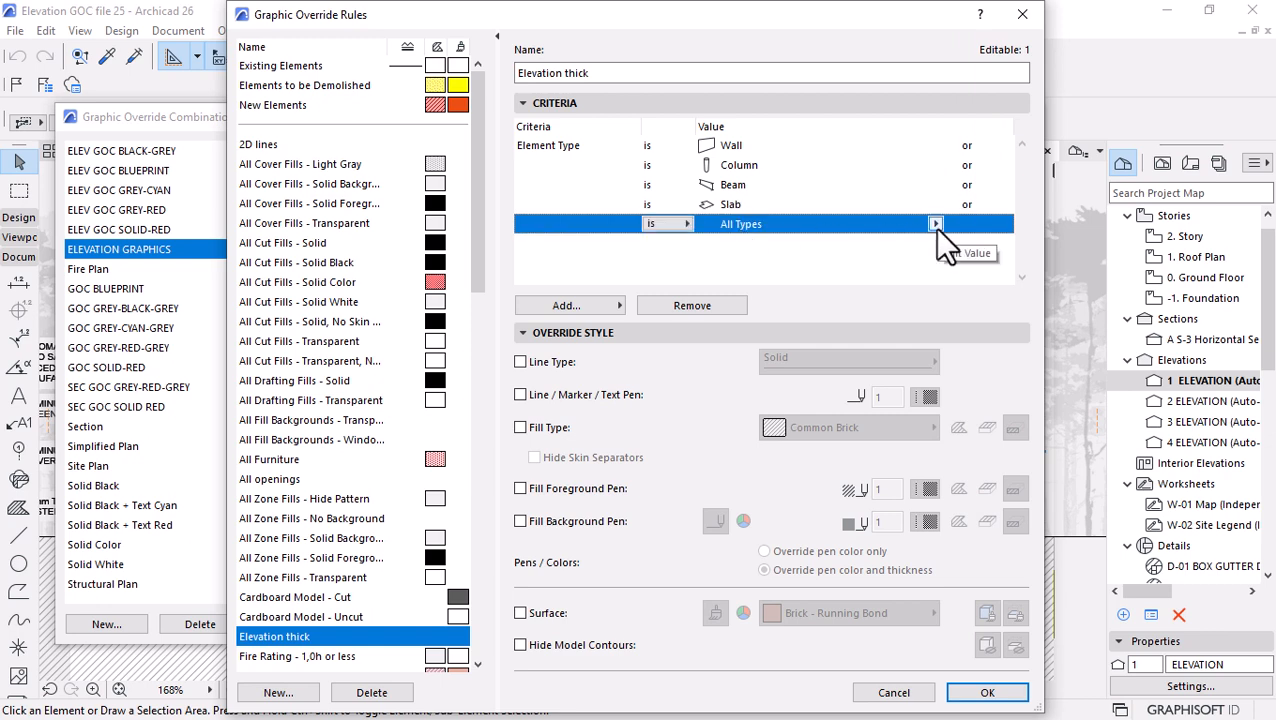
{"action": "left_click", "coordinate": [935, 224]}
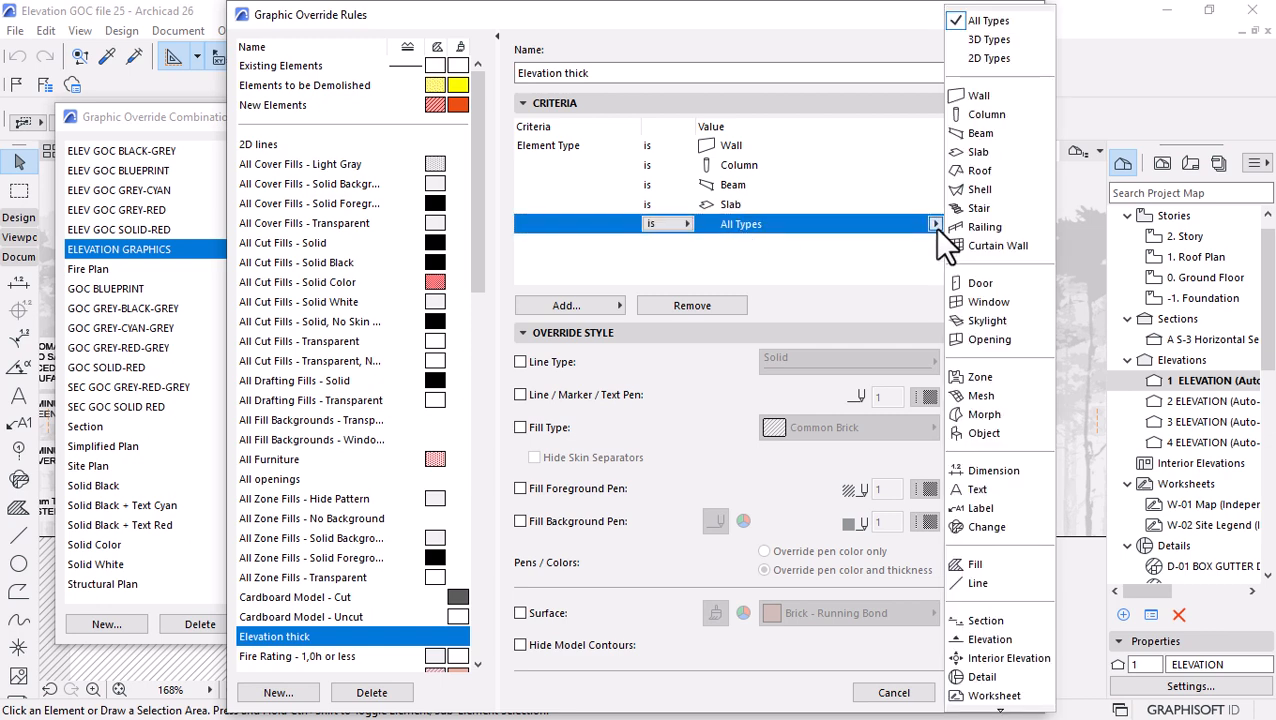
{"action": "left_click", "coordinate": [981, 192]}
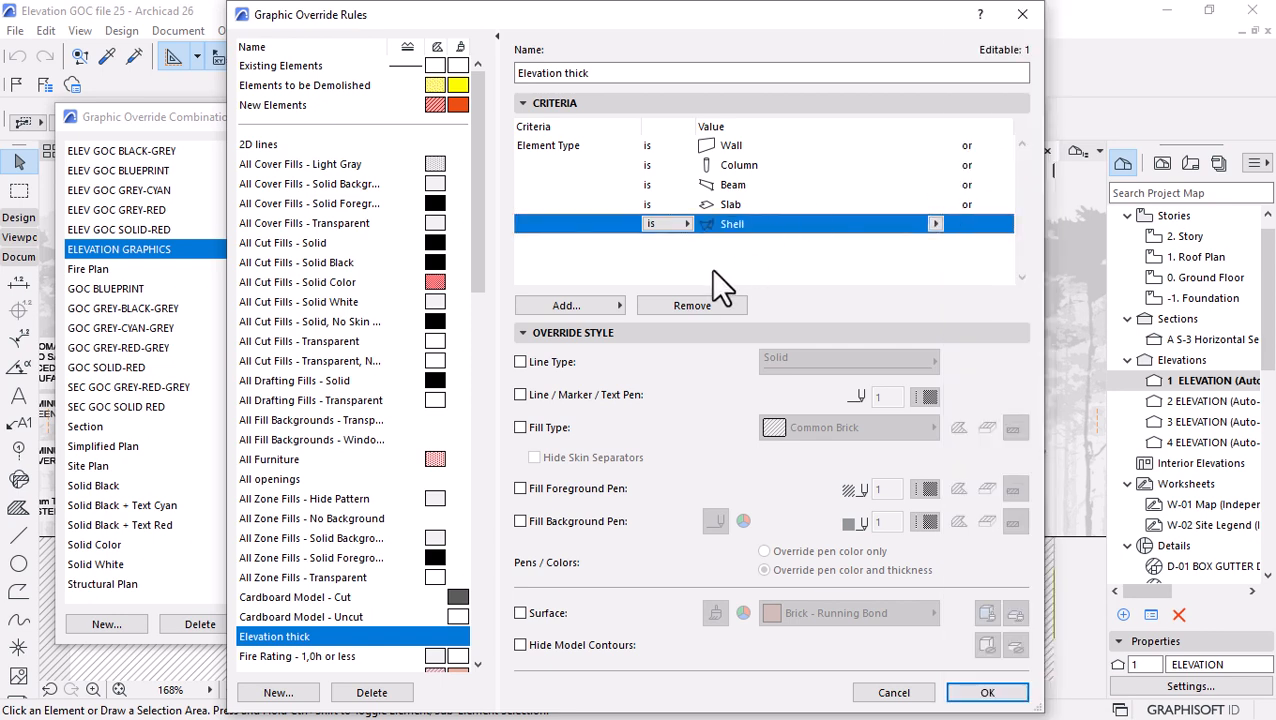
Add two more Element Type criteria to the Elevation thick rule.
{"action": "left_click", "coordinate": [577, 303]}
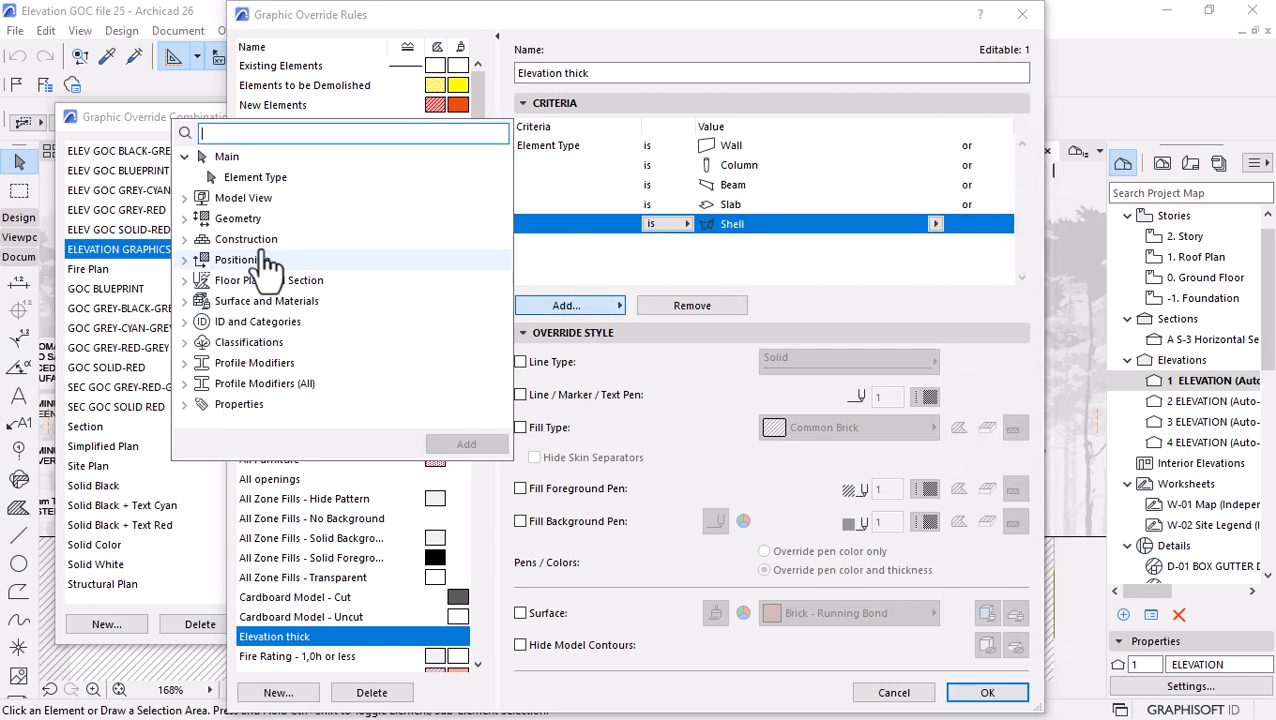
{"action": "left_click", "coordinate": [255, 177]}
{"action": "left_click", "coordinate": [445, 448]}
{"action": "left_click", "coordinate": [445, 448]}
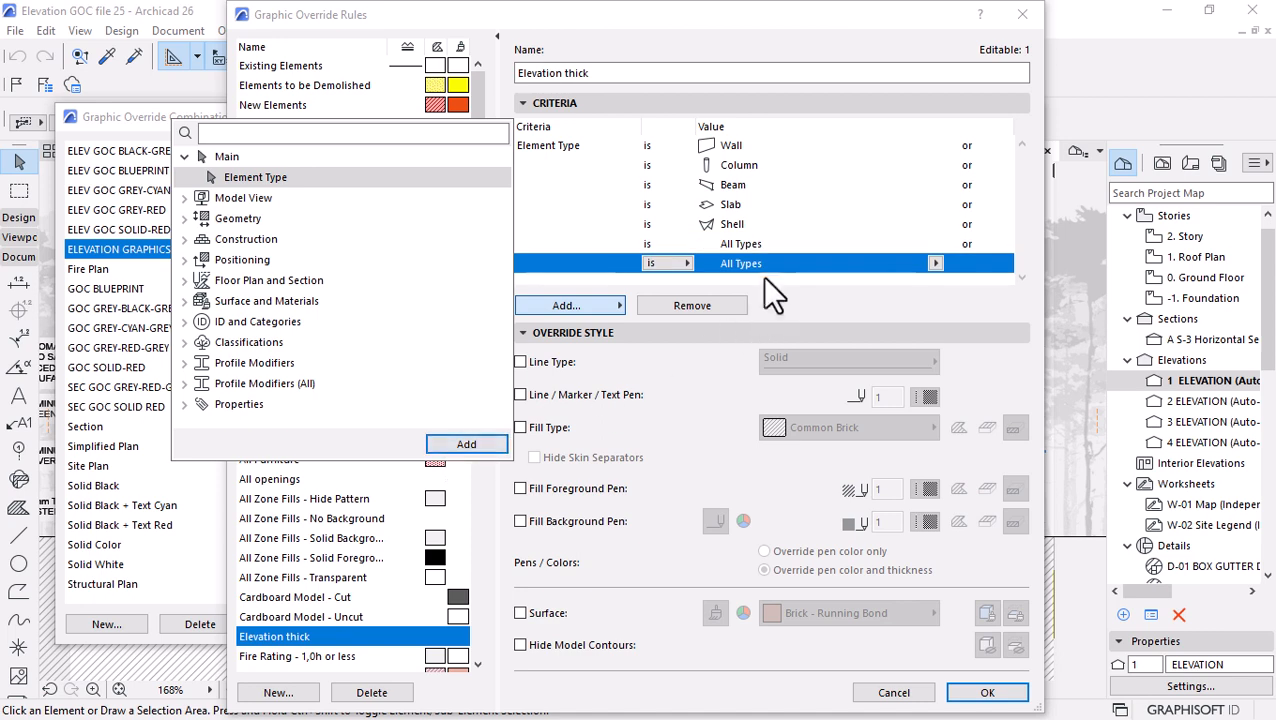
{"action": "left_click", "coordinate": [760, 258]}
{"action": "left_click", "coordinate": [768, 240]}
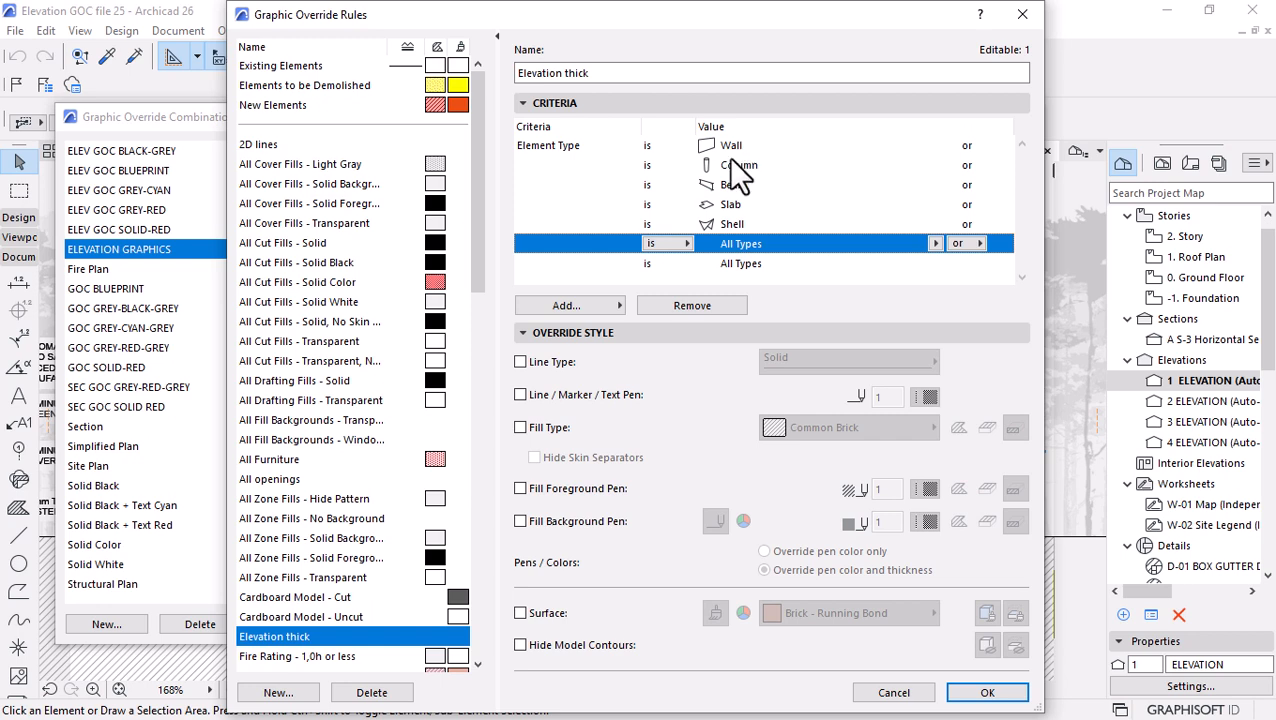
Remove the two All Types criteria and the Shell criterion from the Elevation thick rule.
{"action": "left_click", "coordinate": [735, 263]}
{"action": "left_click", "coordinate": [672, 305]}
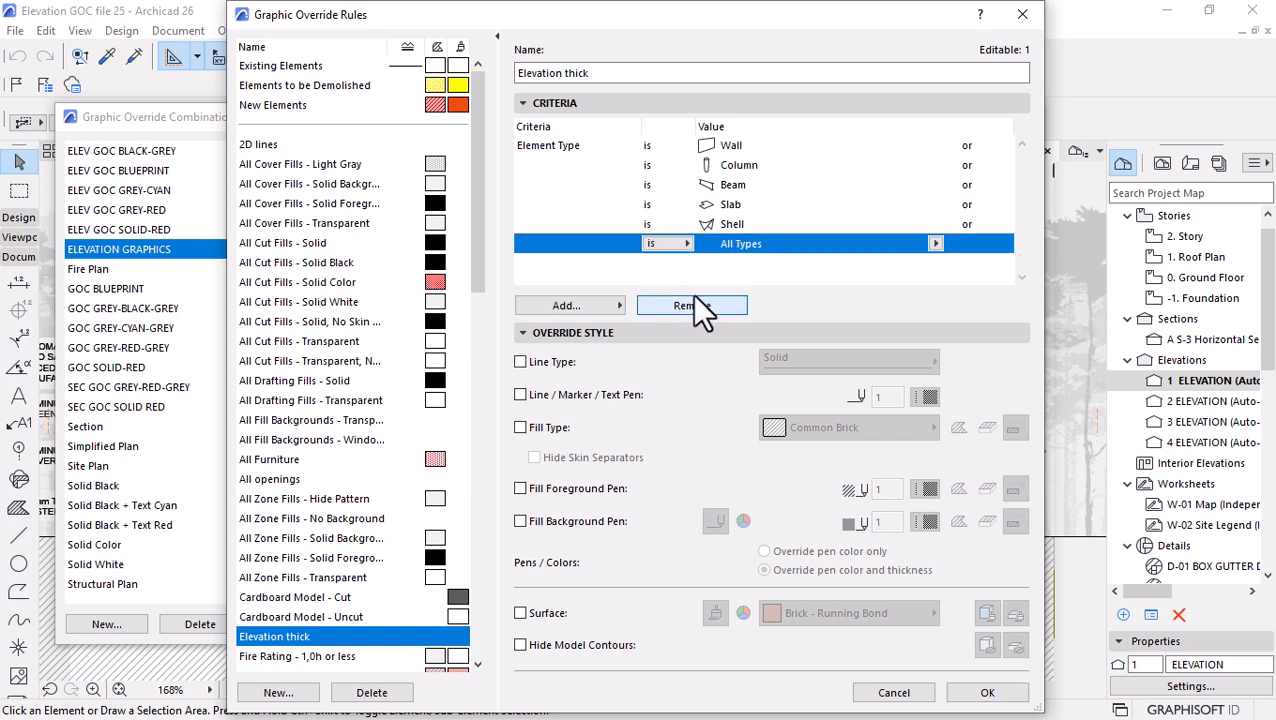
{"action": "left_click", "coordinate": [692, 305]}
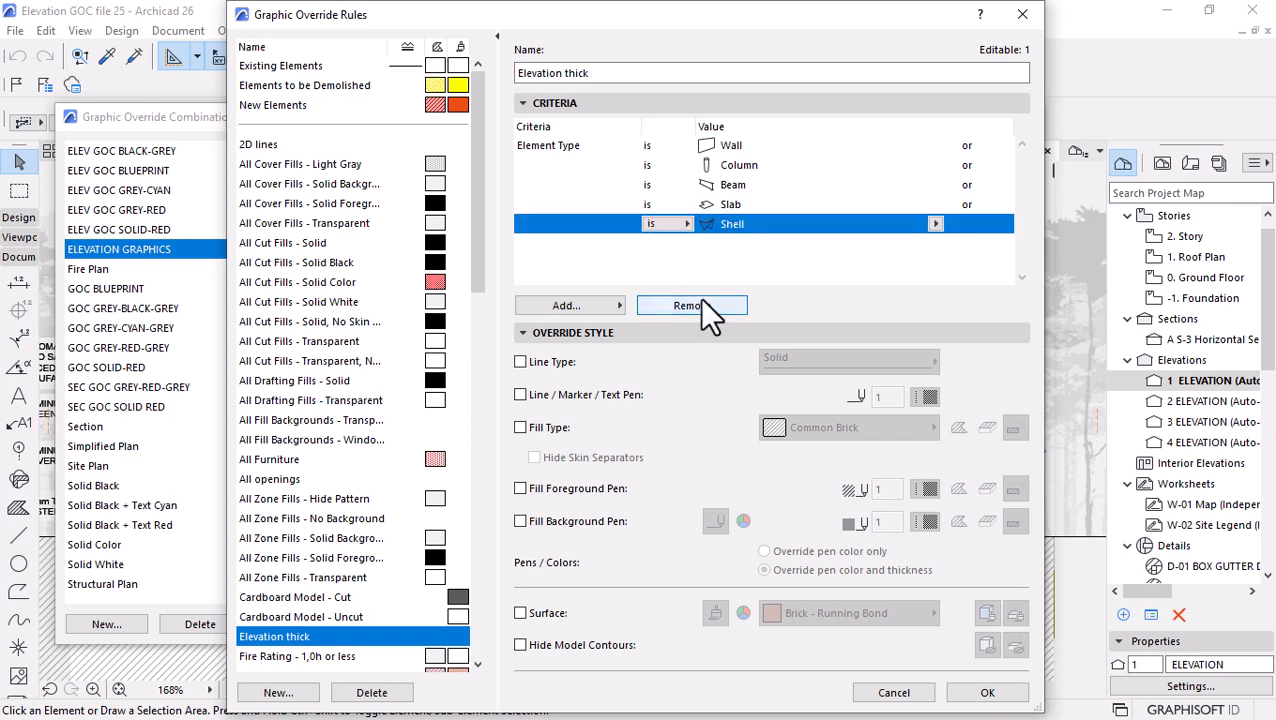
{"action": "left_click", "coordinate": [728, 303]}
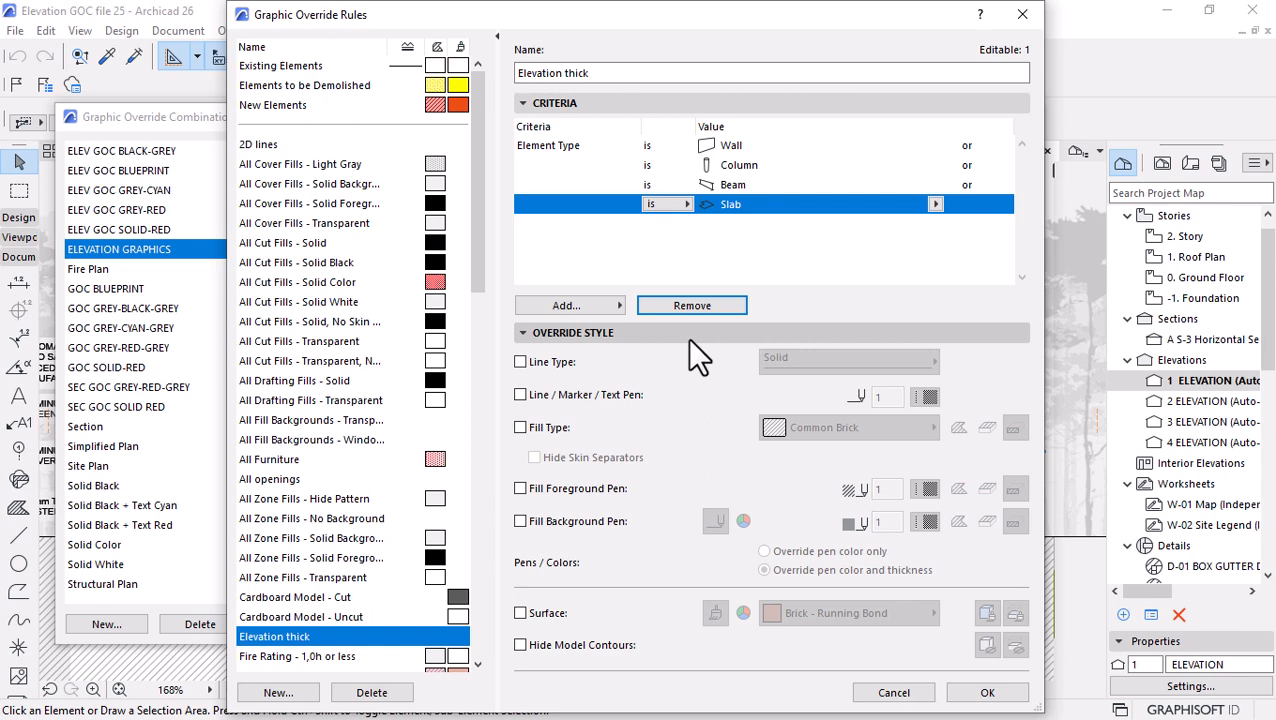
Override the Line / Marker / Text Pen of the Elevation thick rule with pen 21 and accept the rule.
{"action": "left_click", "coordinate": [520, 395]}
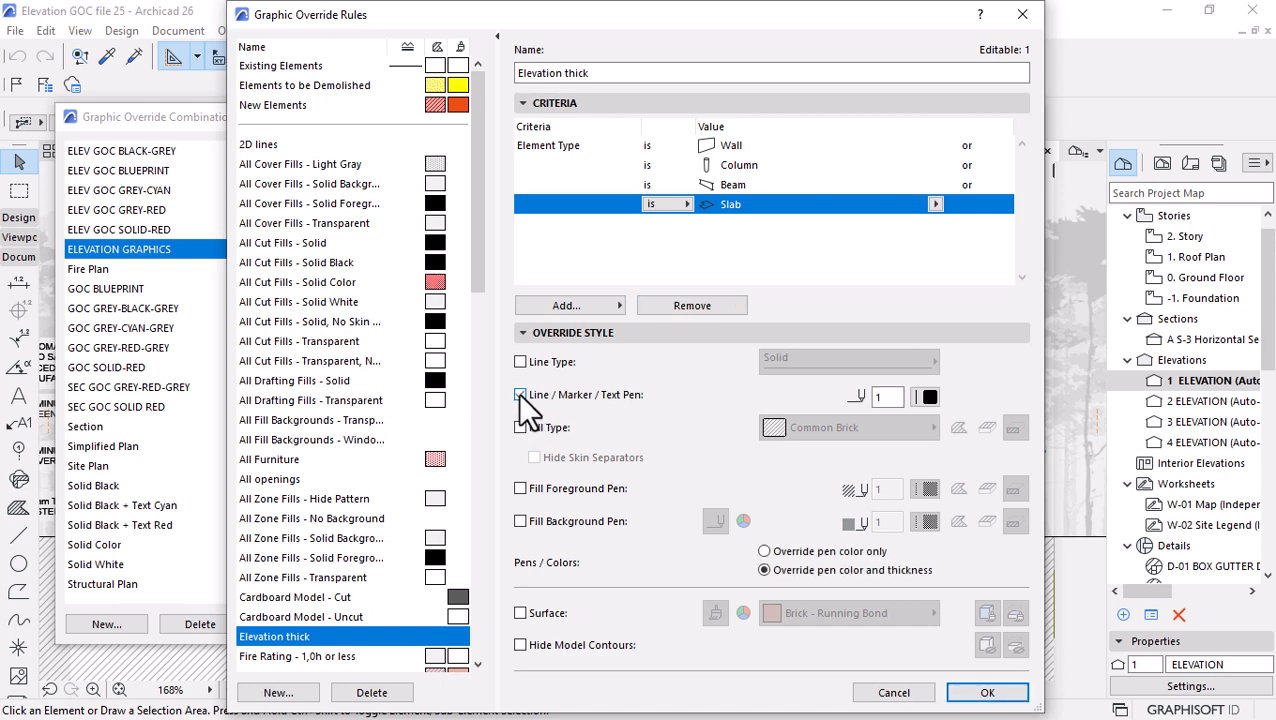
{"action": "left_click", "coordinate": [925, 394]}
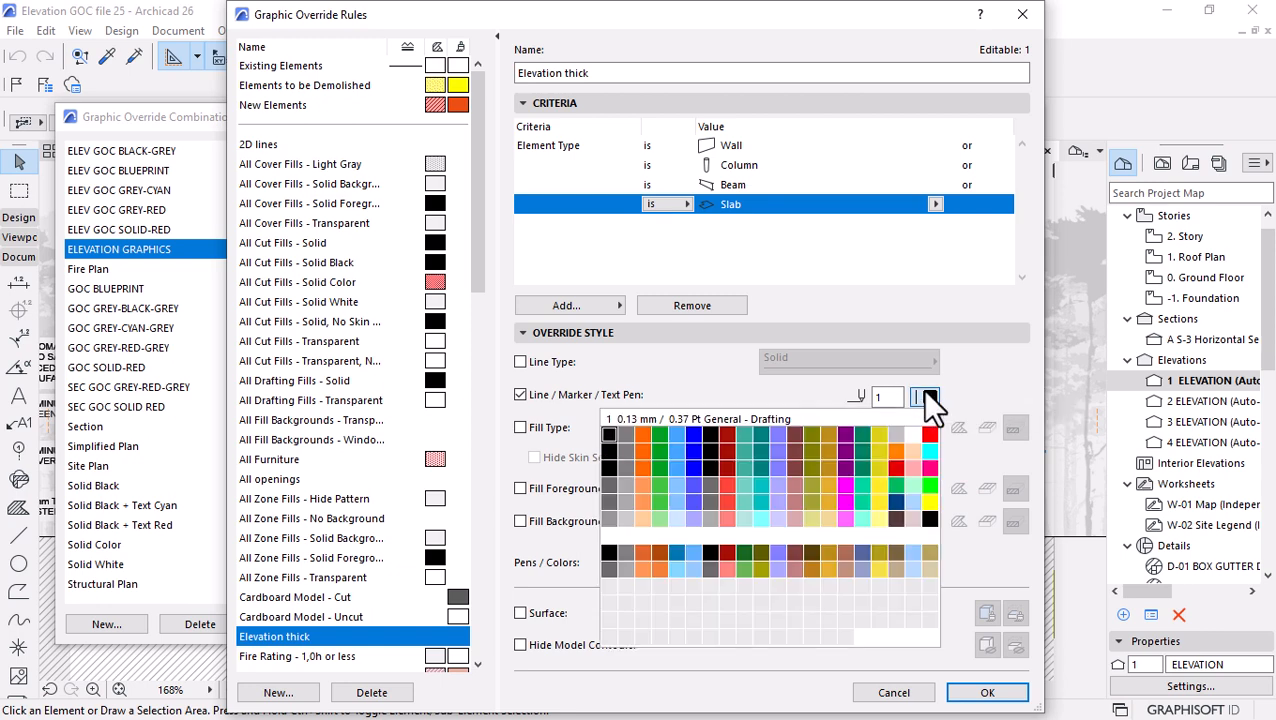
{"action": "left_click", "coordinate": [608, 453]}
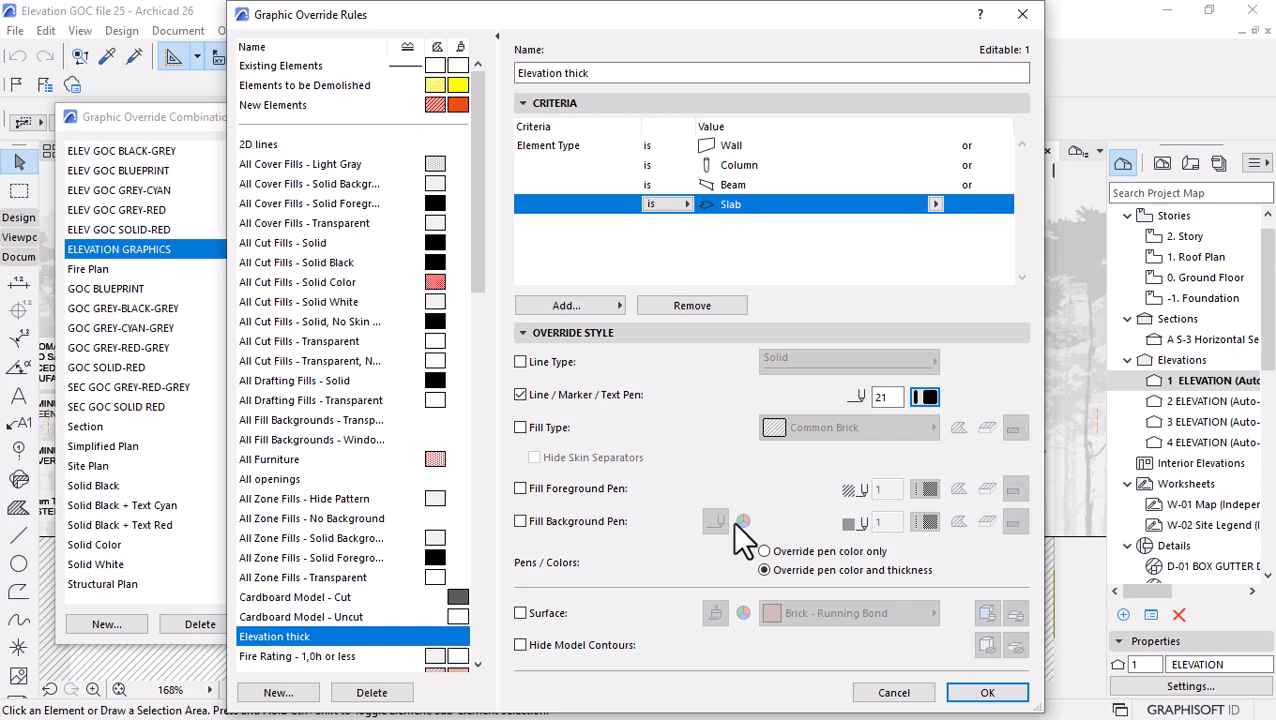
{"action": "left_click", "coordinate": [985, 692]}
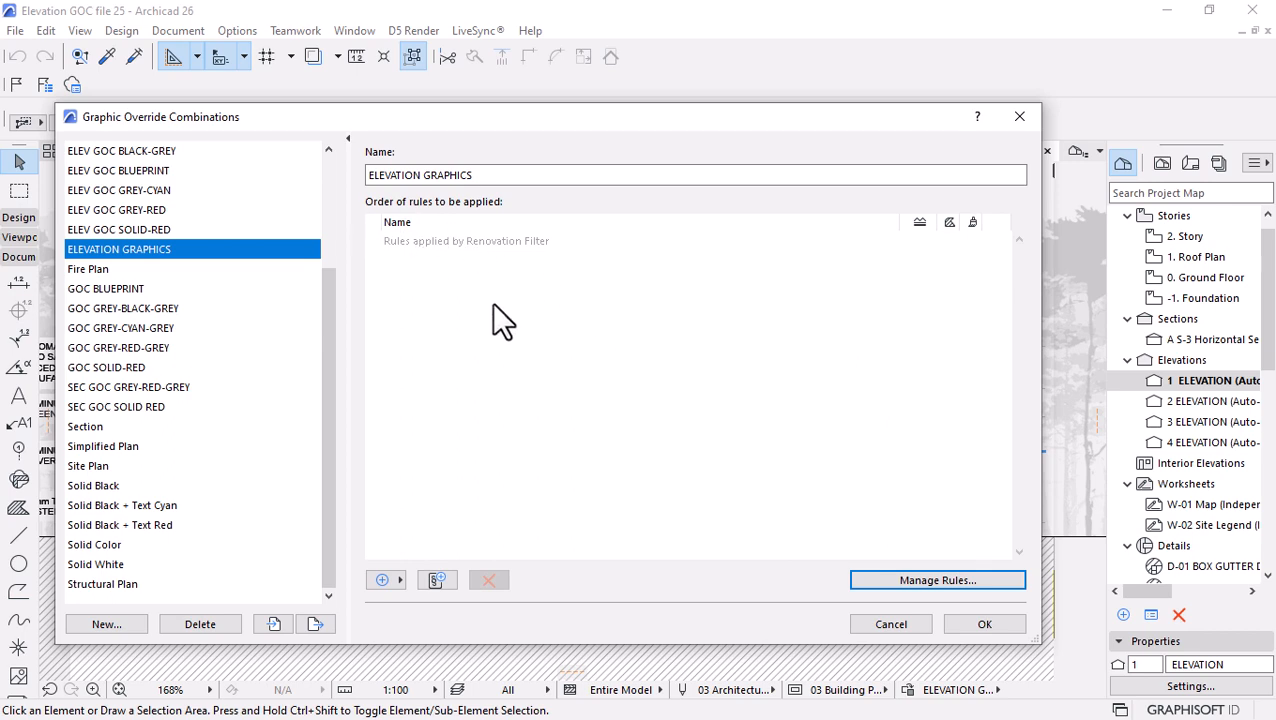
Add the Elevation thick rule to the ELEVATION GRAPHICS combination and apply it to the elevation.
{"action": "left_click", "coordinate": [389, 579]}
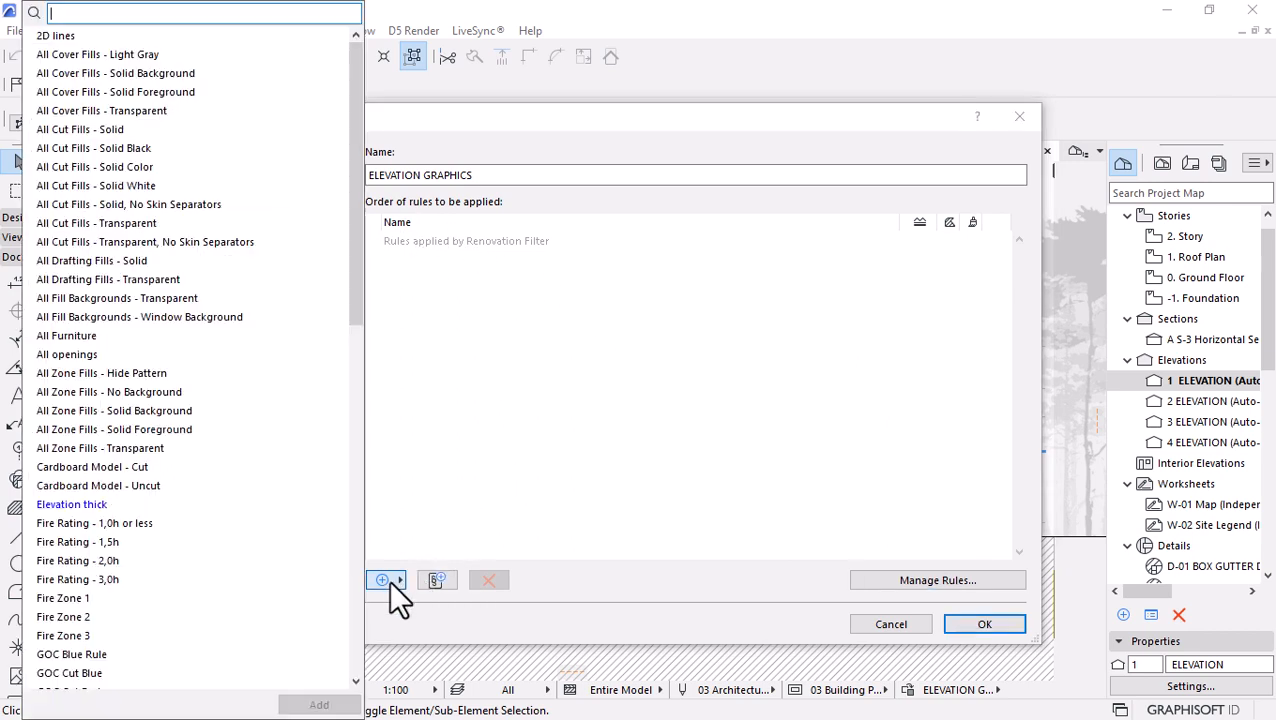
{"action": "scroll", "coordinate": [171, 162], "scroll_direction": "down", "scroll_amount": 2}
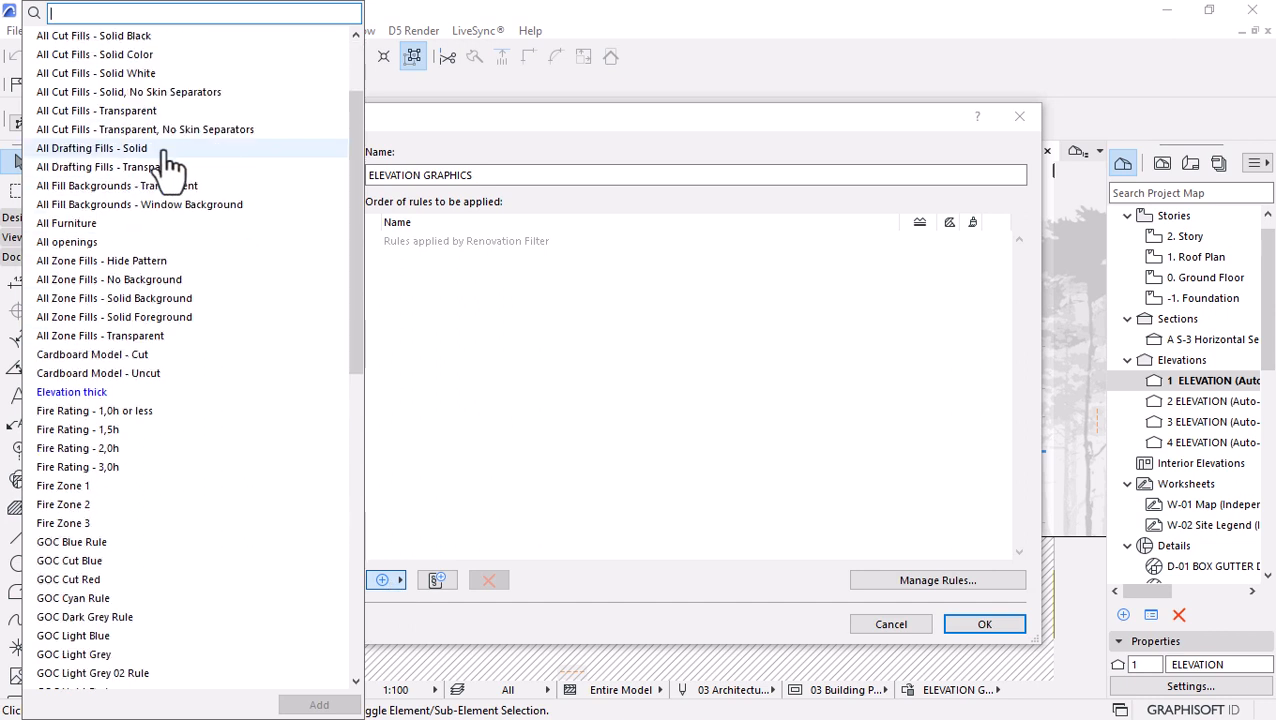
{"action": "left_click", "coordinate": [82, 400]}
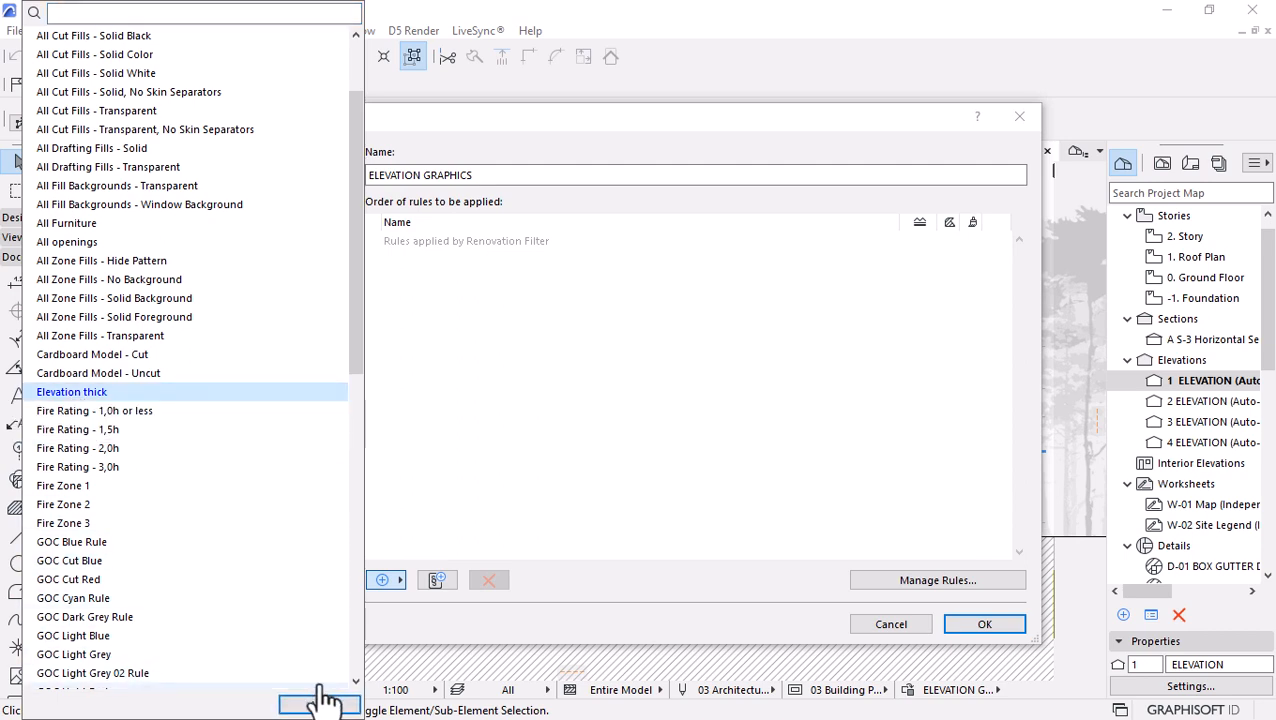
{"action": "left_click", "coordinate": [314, 705]}
{"action": "left_click", "coordinate": [529, 470]}
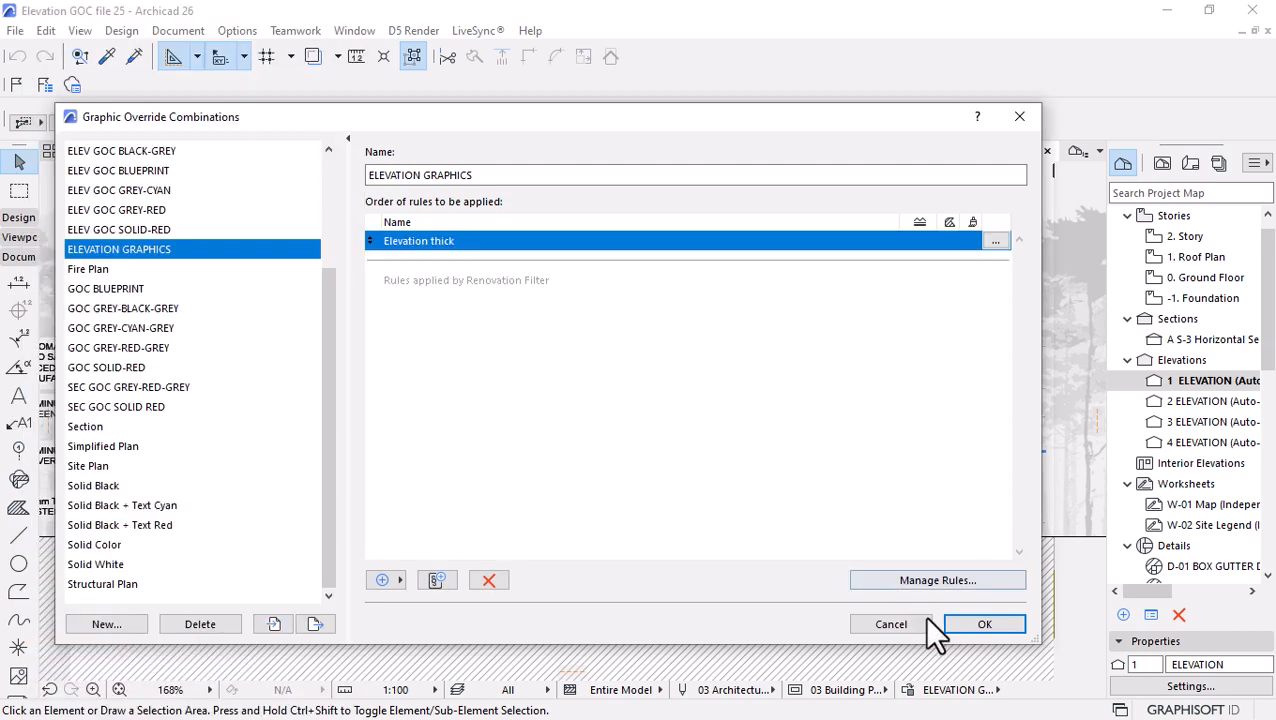
{"action": "left_click", "coordinate": [977, 624]}
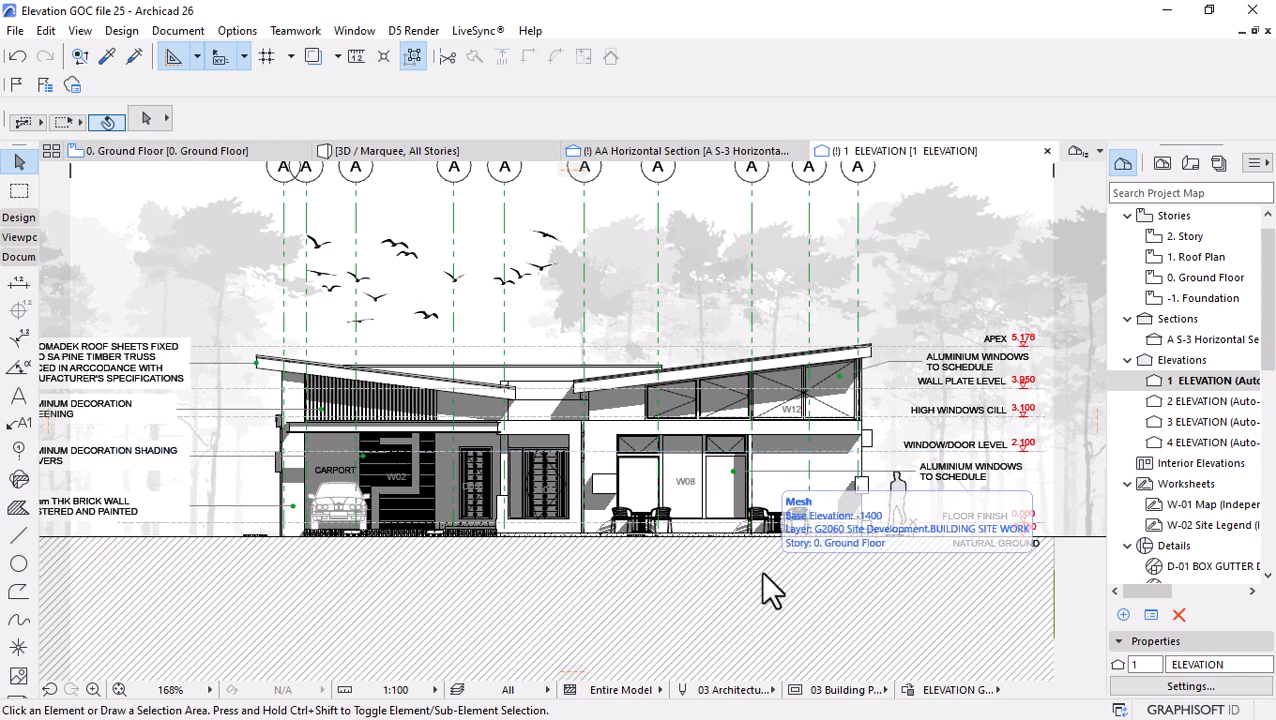
Examine the line thickness around the carport and select one of the louvre slabs near W02 to identify its element type.
{"action": "scroll", "coordinate": [318, 480], "scroll_direction": "up", "scroll_amount": 6}
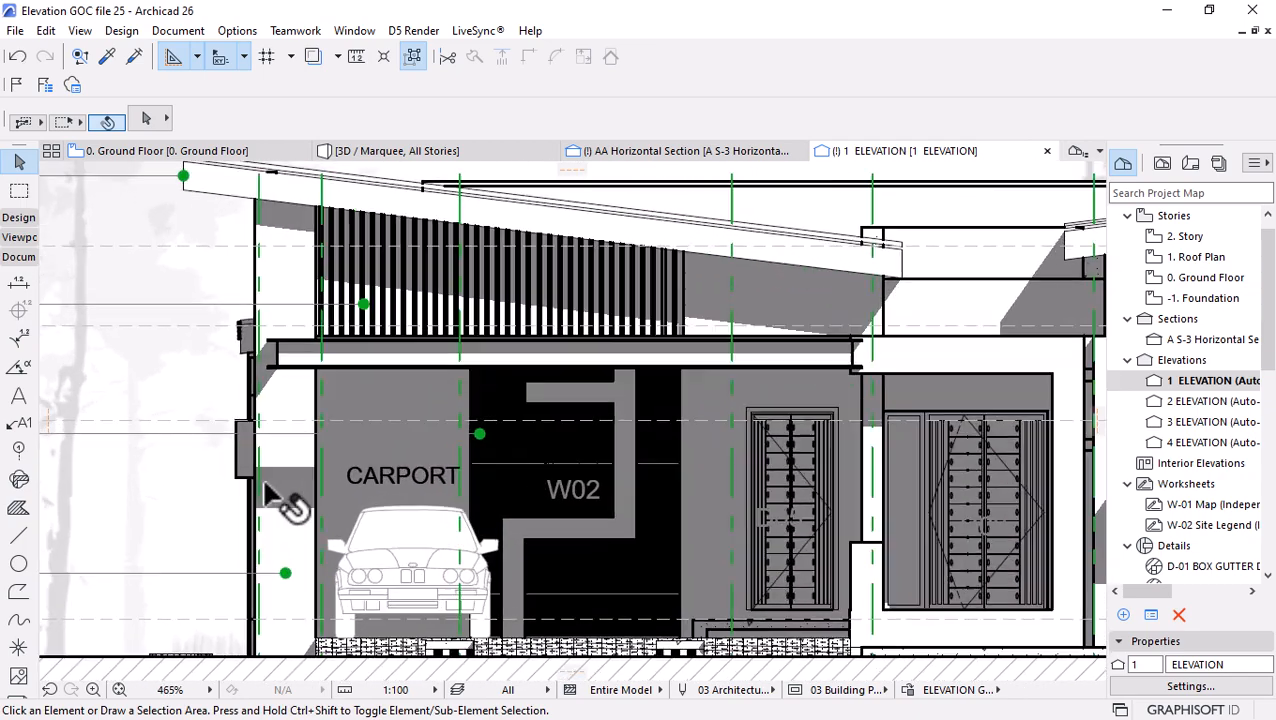
{"action": "scroll", "coordinate": [950, 372], "scroll_direction": "up", "scroll_amount": 2}
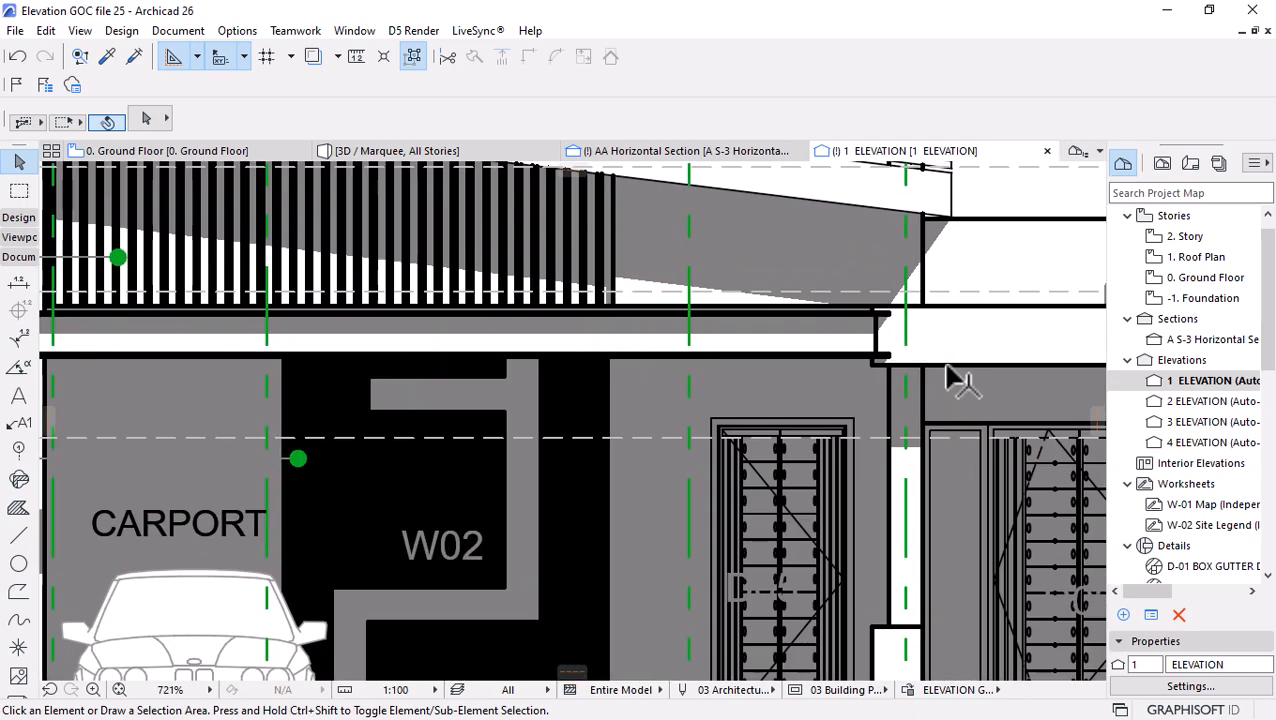
{"action": "scroll", "coordinate": [487, 366], "scroll_direction": "down", "scroll_amount": 2}
{"action": "scroll", "coordinate": [487, 366], "scroll_direction": "down", "scroll_amount": 3}
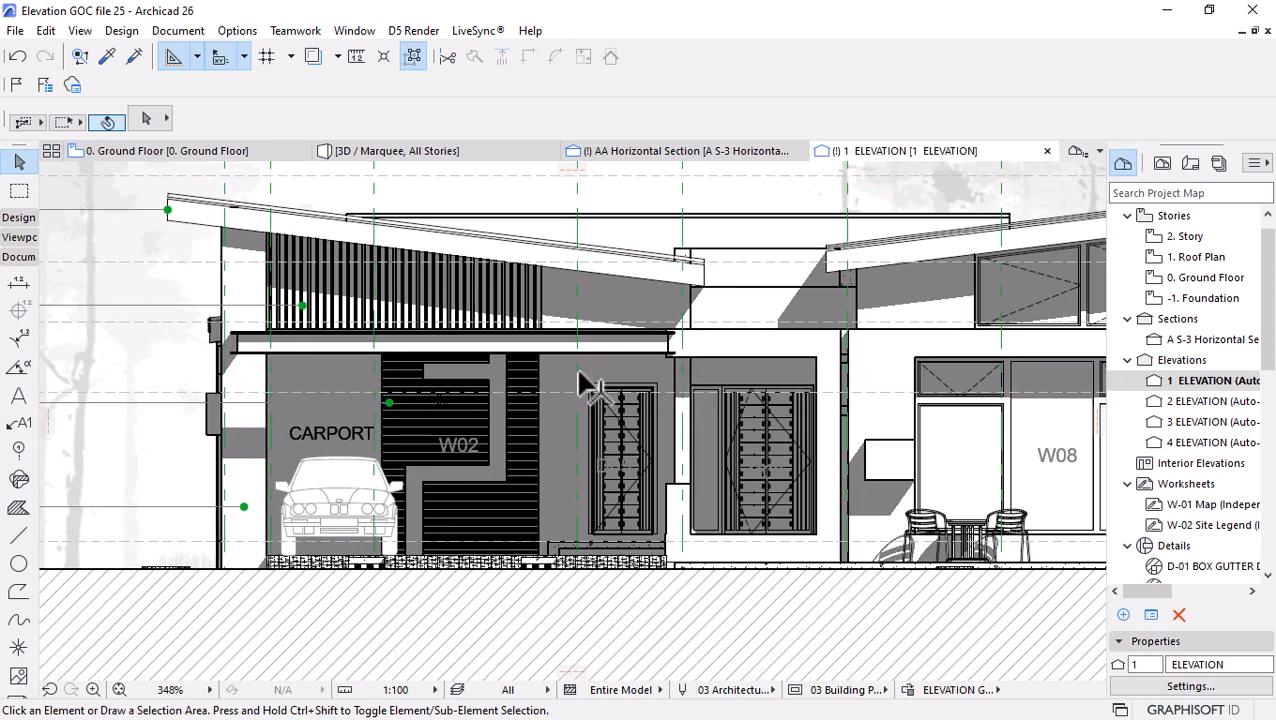
{"action": "scroll", "coordinate": [730, 398], "scroll_direction": "up", "scroll_amount": 2}
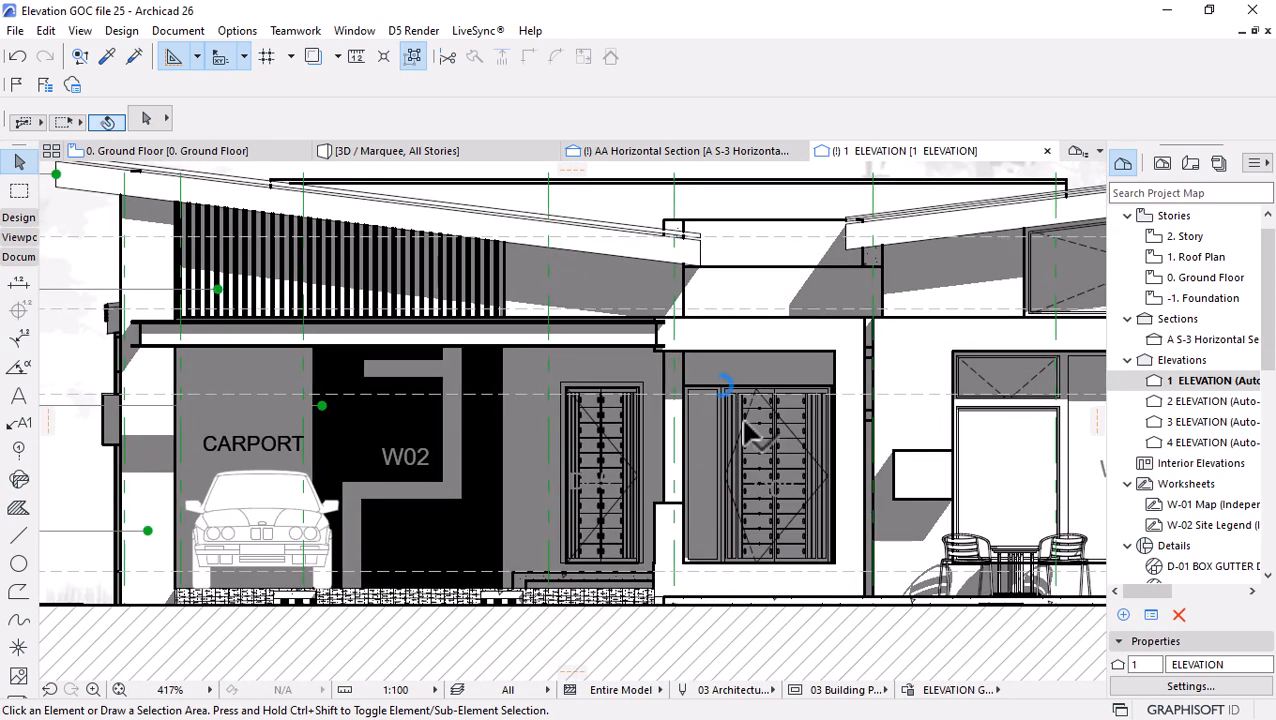
{"action": "scroll", "coordinate": [470, 465], "scroll_direction": "up", "scroll_amount": 6}
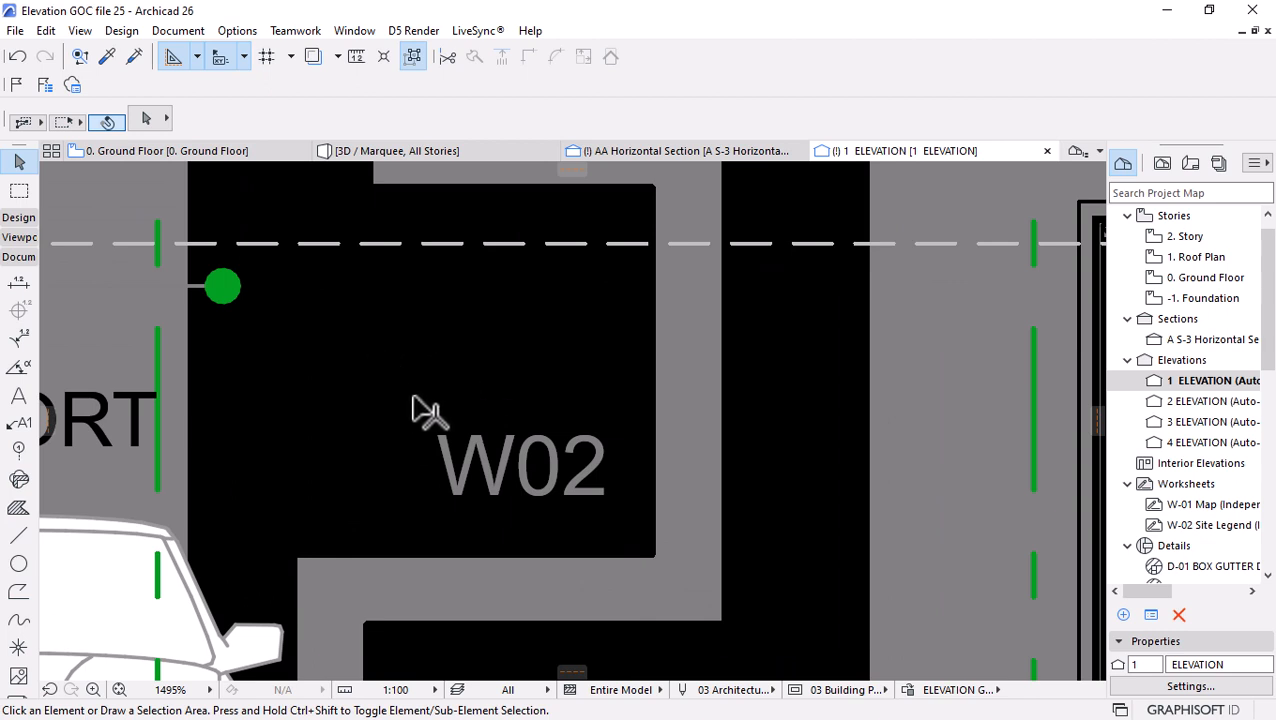
{"action": "left_click", "coordinate": [456, 336]}
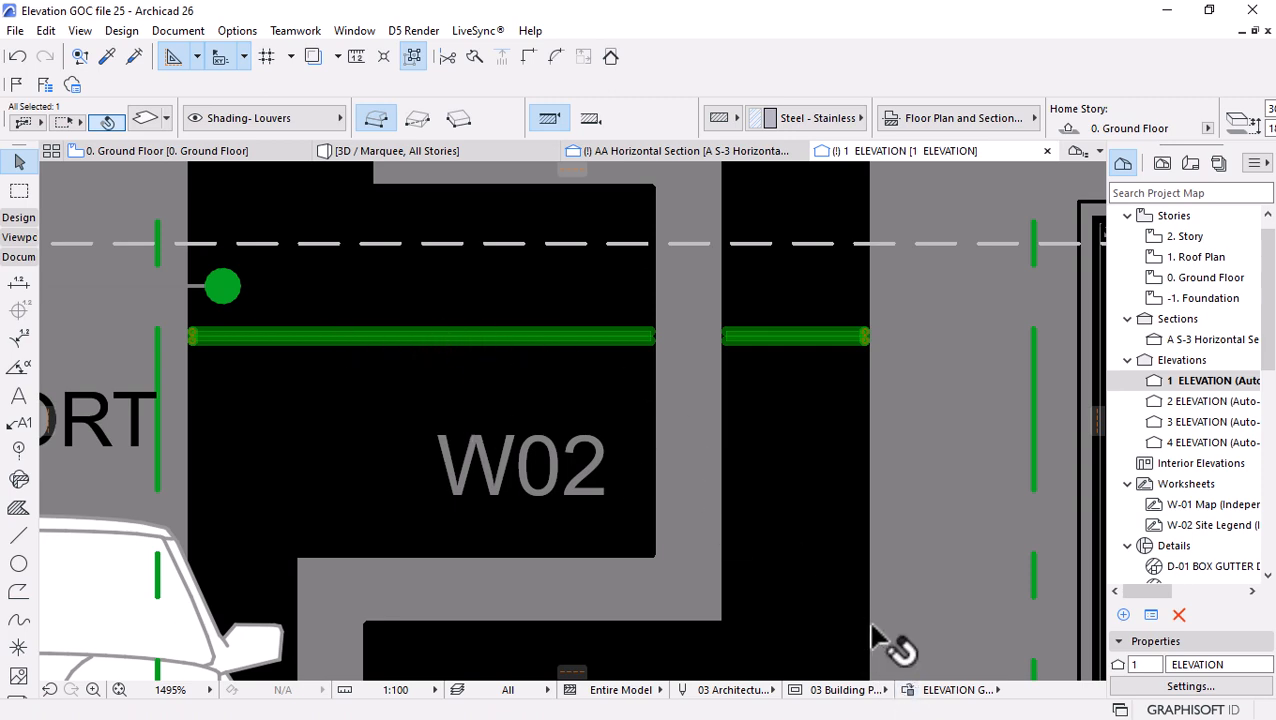
Remove the Slab criterion from the Elevation thick rule and apply the edited ELEVATION GRAPHICS combination.
{"action": "left_click", "coordinate": [908, 690]}
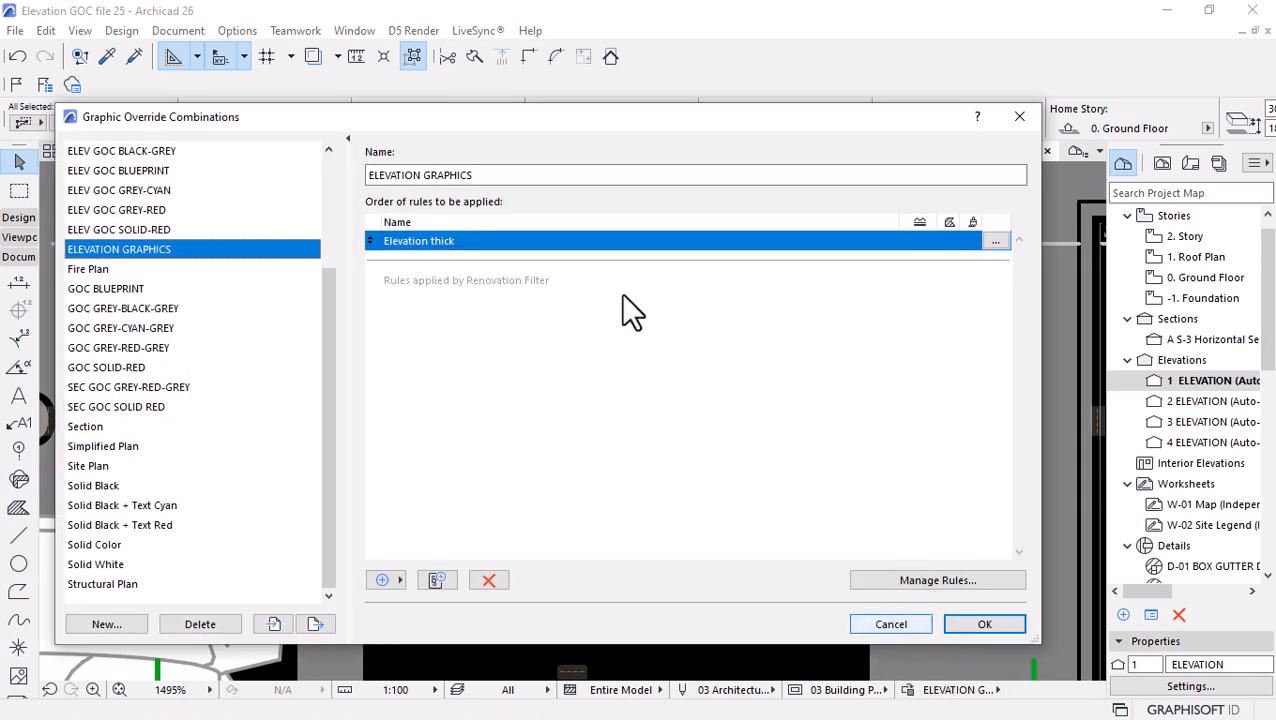
{"action": "left_click", "coordinate": [992, 243]}
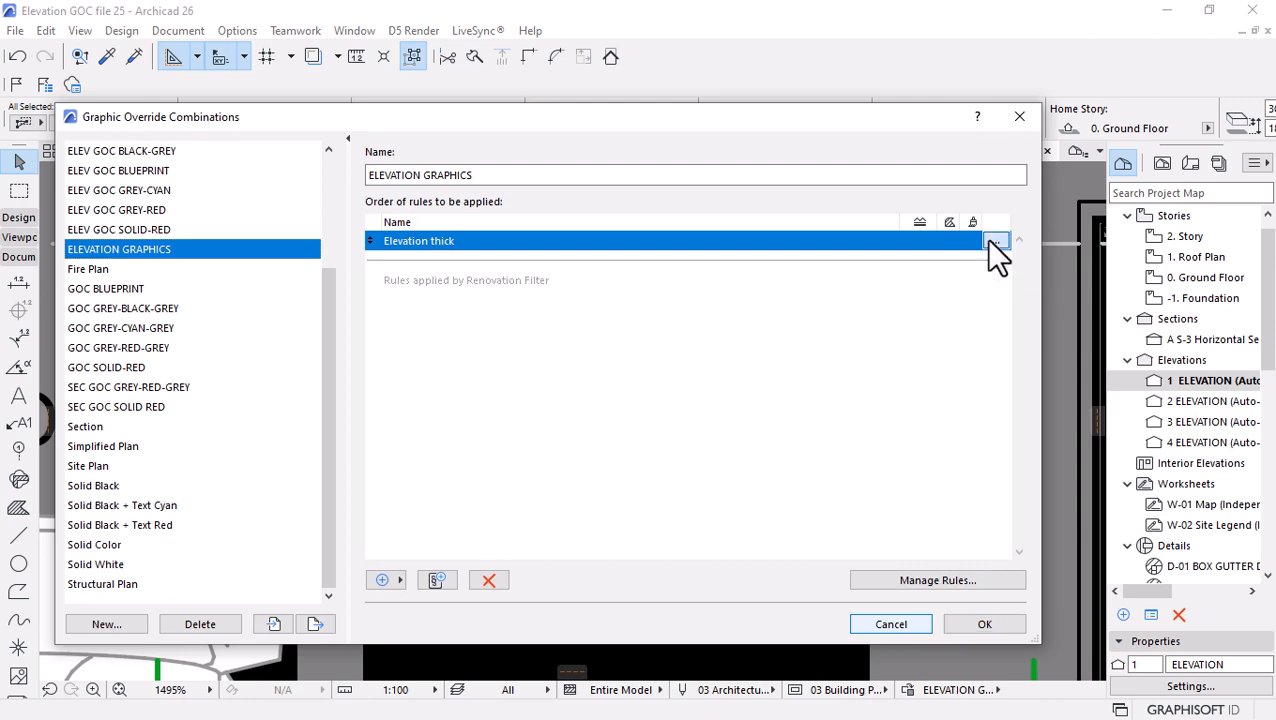
{"action": "left_click", "coordinate": [733, 204]}
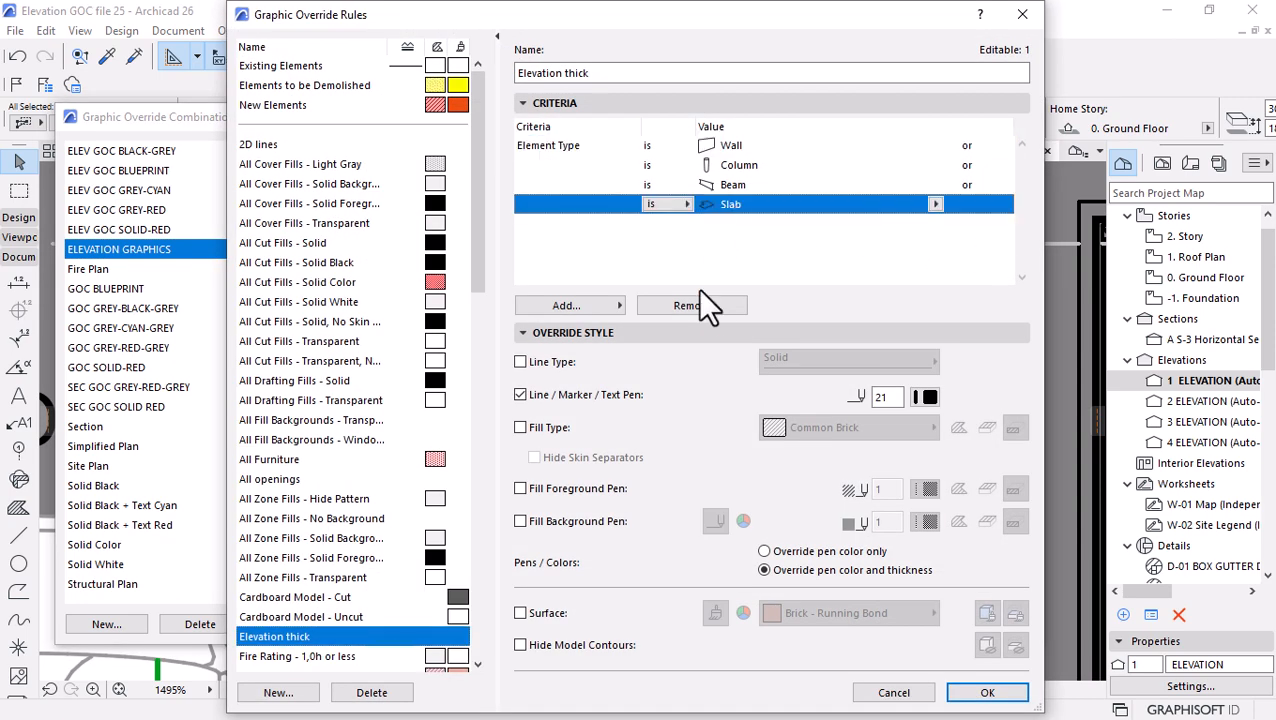
{"action": "left_click", "coordinate": [703, 306]}
{"action": "left_click", "coordinate": [985, 692]}
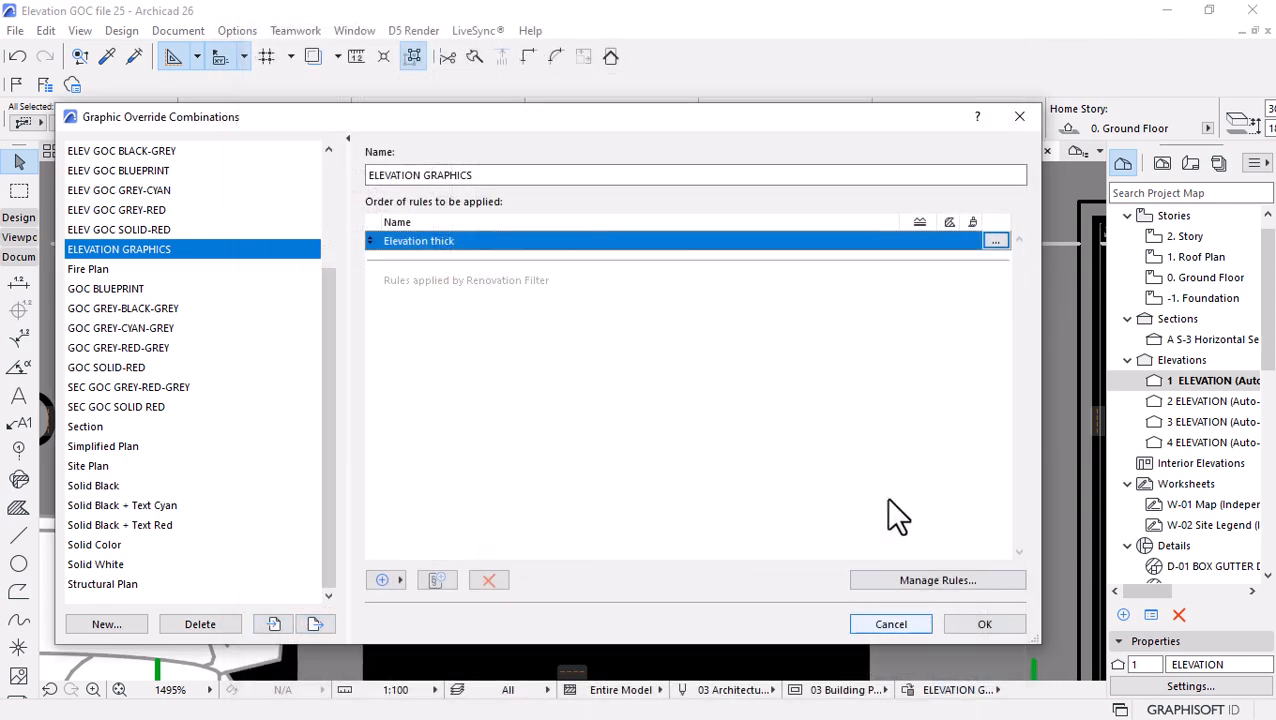
{"action": "left_click", "coordinate": [980, 624]}
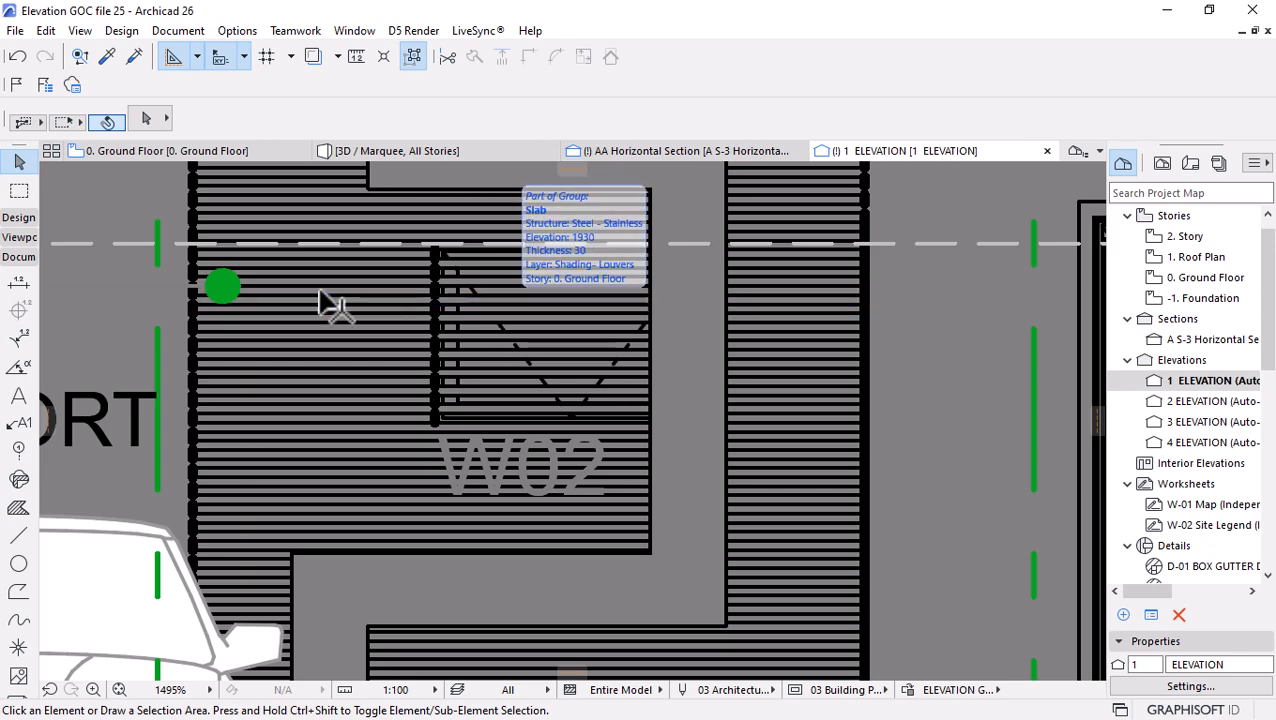
Inspect how the louvres, windows and patio chairs are drawn on the elevation, selecting individual elements to check them.
{"action": "left_click", "coordinate": [357, 312]}
{"action": "scroll", "coordinate": [441, 319], "scroll_direction": "down", "scroll_amount": 5}
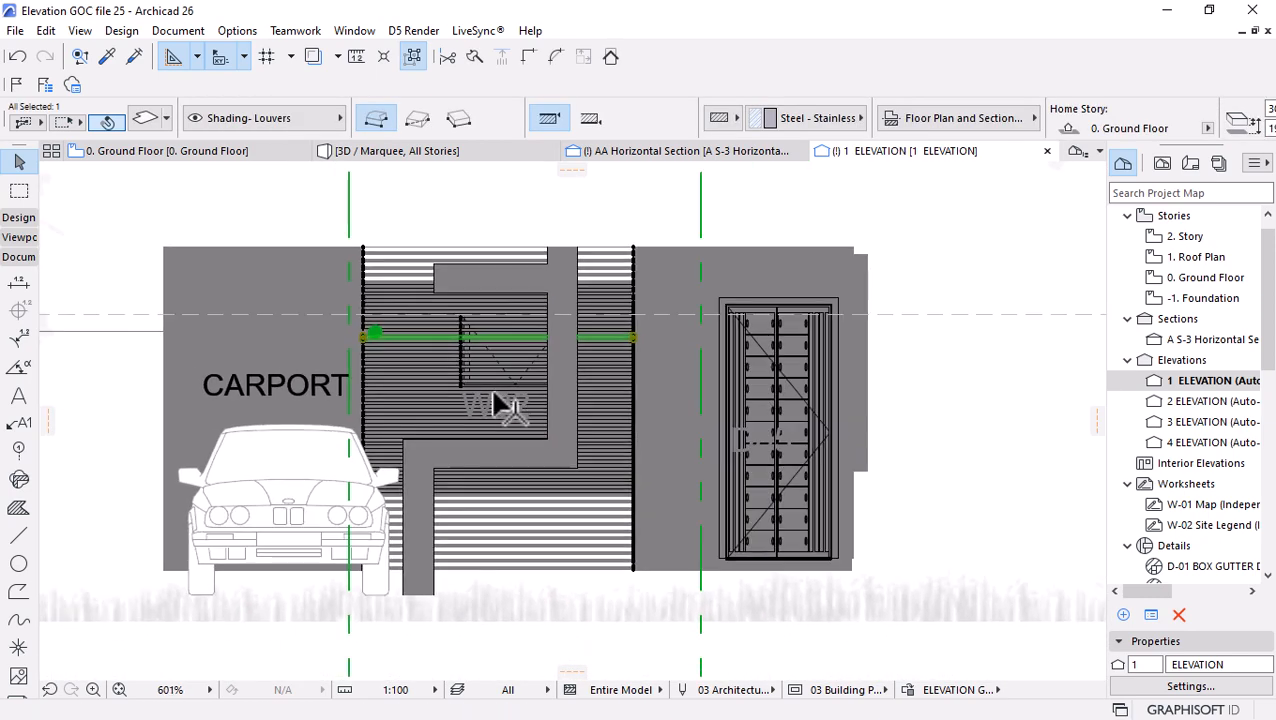
{"action": "scroll", "coordinate": [470, 430], "scroll_direction": "down", "scroll_amount": 2}
{"action": "scroll", "coordinate": [419, 419], "scroll_direction": "down", "scroll_amount": 3}
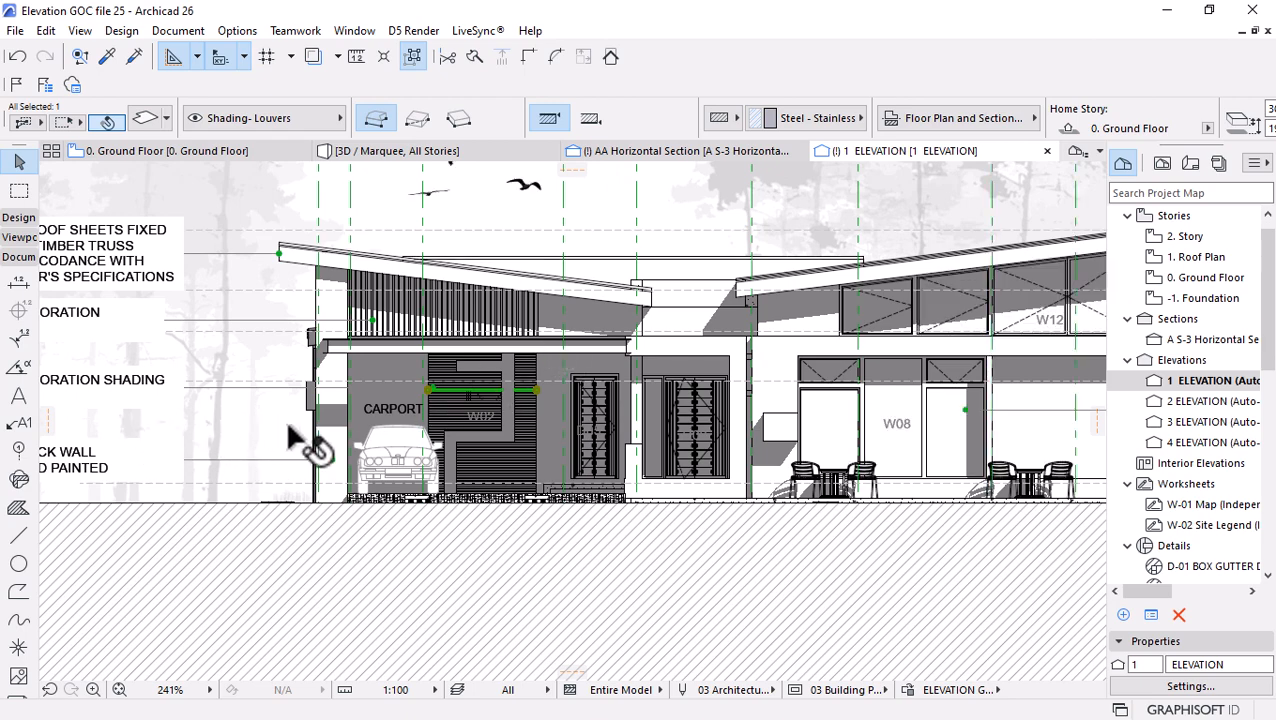
{"action": "scroll", "coordinate": [293, 441], "scroll_direction": "down", "scroll_amount": 1}
{"action": "scroll", "coordinate": [832, 305], "scroll_direction": "up", "scroll_amount": 2}
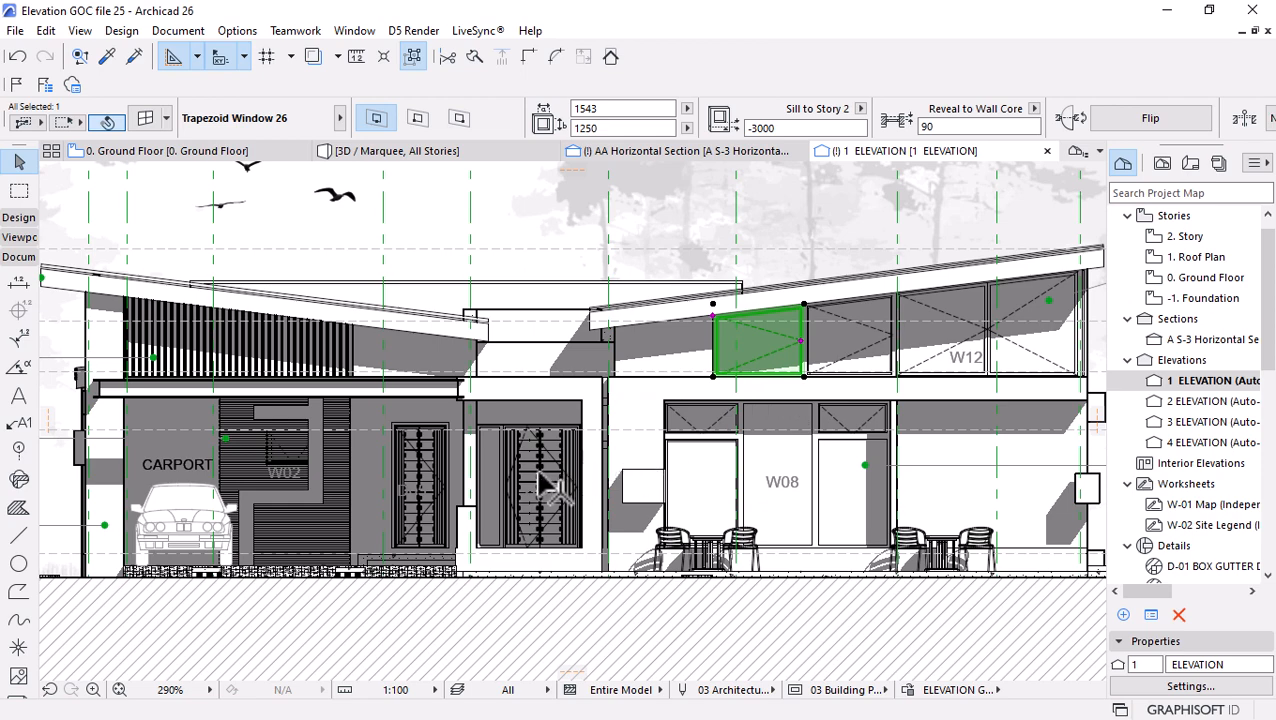
{"action": "left_click", "coordinate": [541, 477]}
{"action": "left_click", "coordinate": [672, 548]}
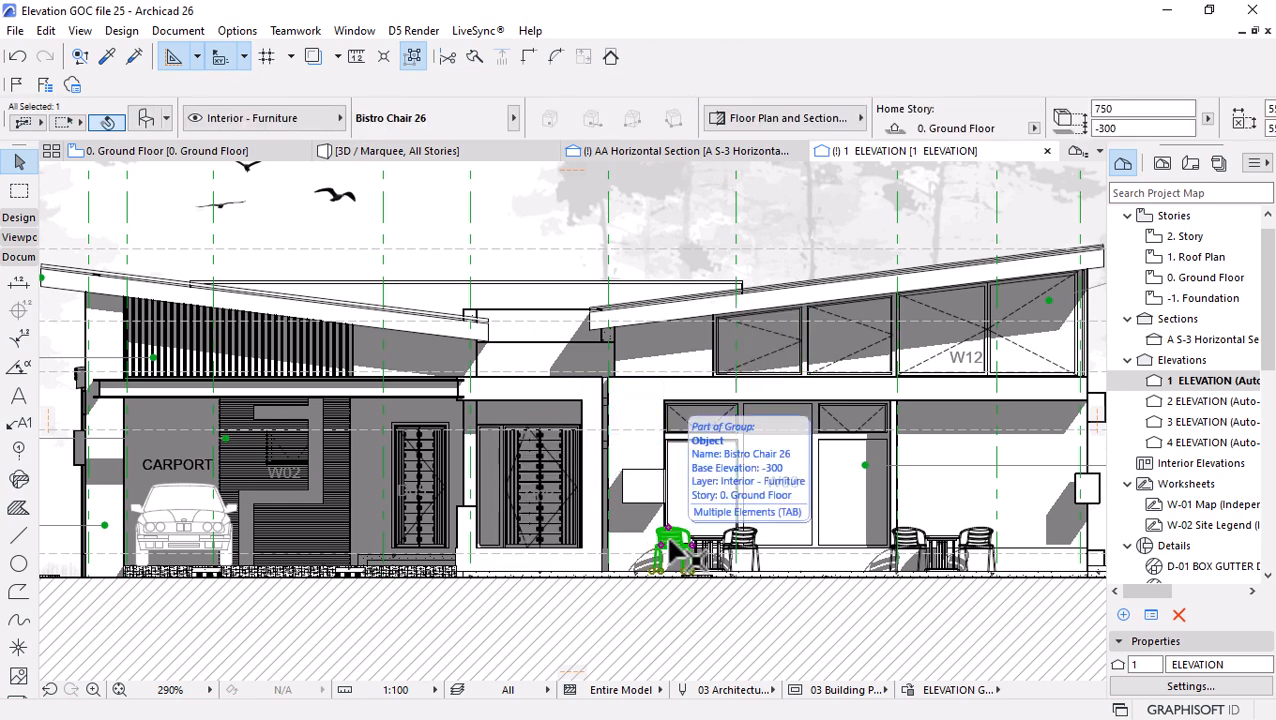
Inspect the line thickness of the roof sheet and the vertical screening above the carport, selecting the roof sheet to identify it.
{"action": "scroll", "coordinate": [420, 300], "scroll_direction": "up", "scroll_amount": 3}
{"action": "scroll", "coordinate": [418, 332], "scroll_direction": "up", "scroll_amount": 3}
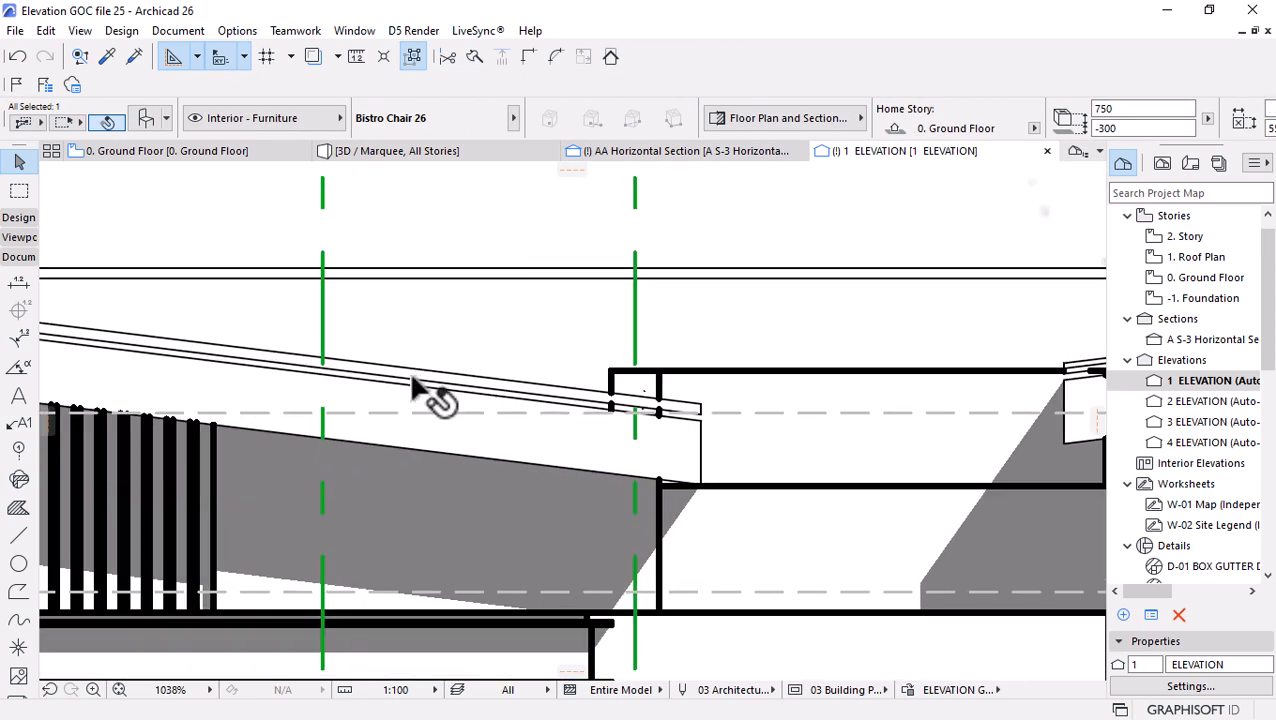
{"action": "left_click", "coordinate": [437, 378]}
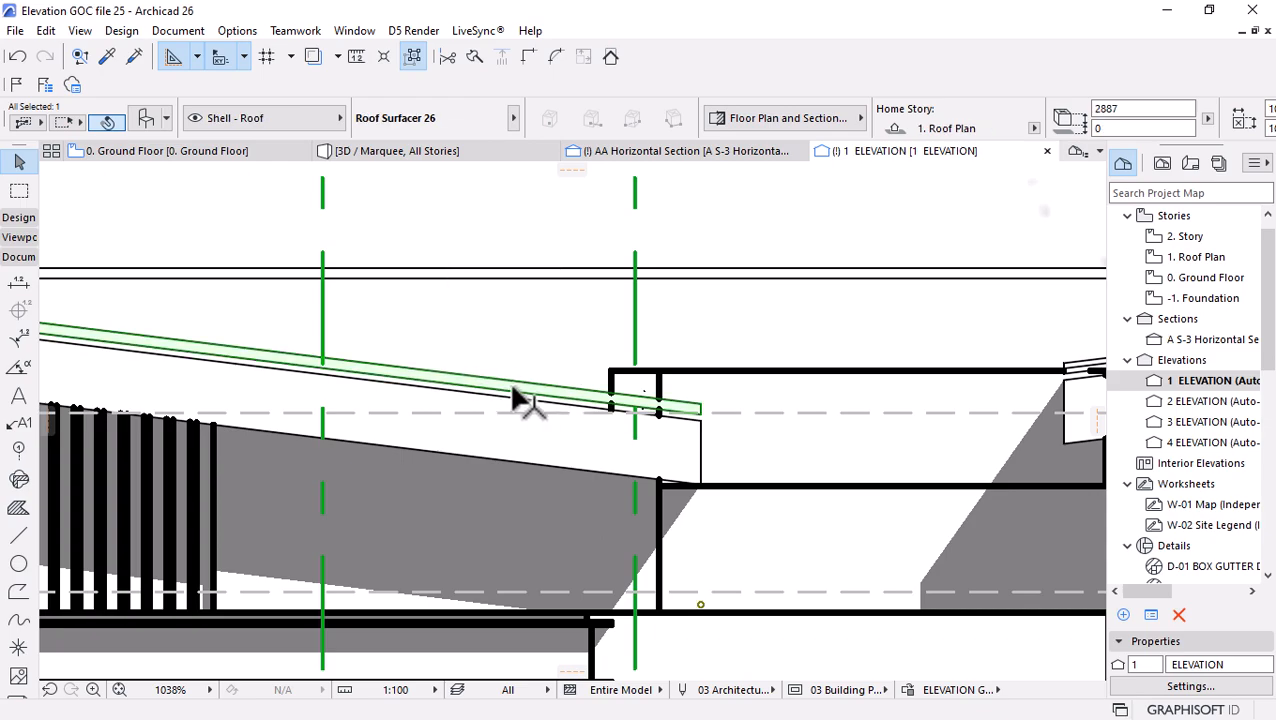
{"action": "scroll", "coordinate": [548, 288], "scroll_direction": "down", "scroll_amount": 3}
{"action": "scroll", "coordinate": [548, 300], "scroll_direction": "down", "scroll_amount": 4}
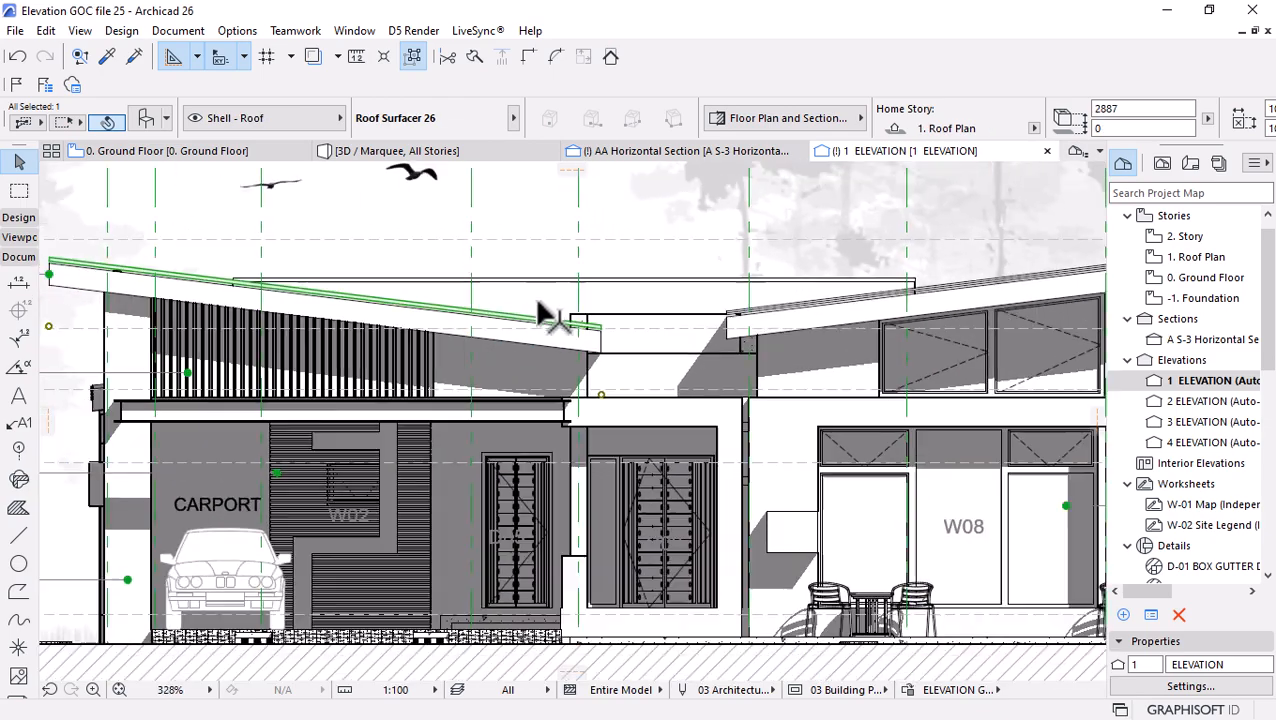
{"action": "scroll", "coordinate": [125, 270], "scroll_direction": "up", "scroll_amount": 5}
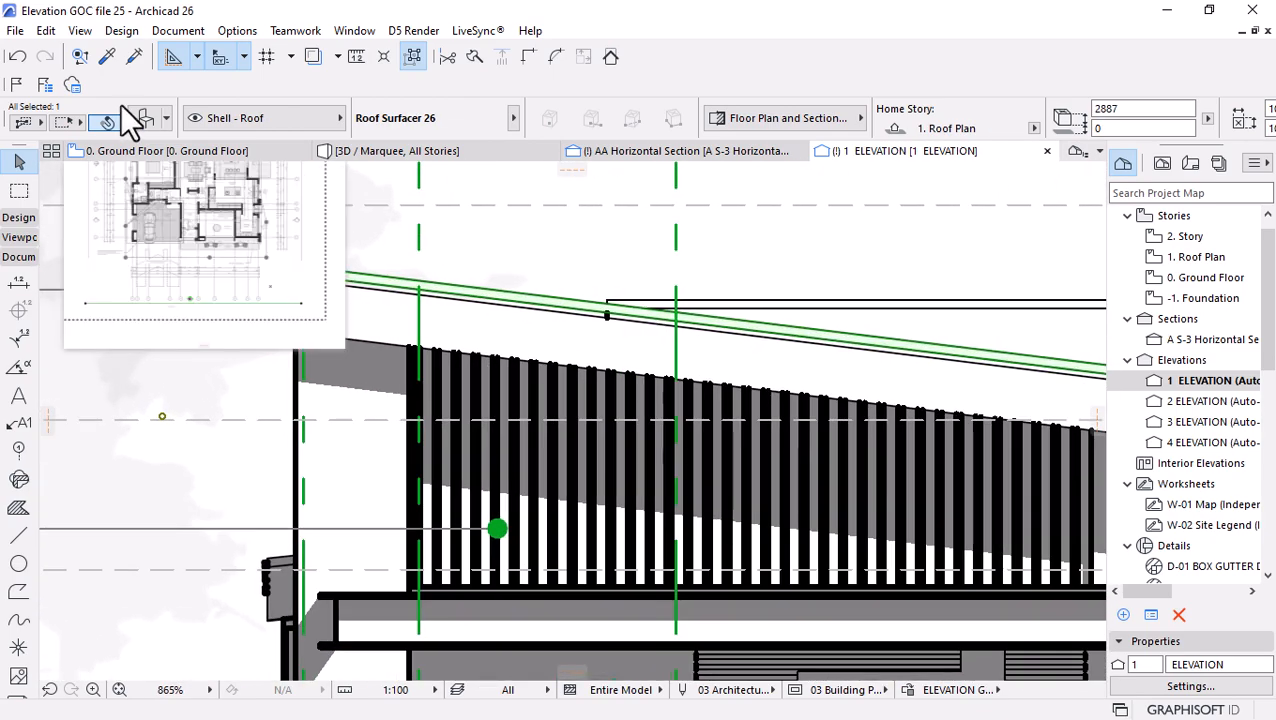
{"action": "scroll", "coordinate": [314, 248], "scroll_direction": "down", "scroll_amount": 1}
{"action": "scroll", "coordinate": [318, 252], "scroll_direction": "down", "scroll_amount": 3}
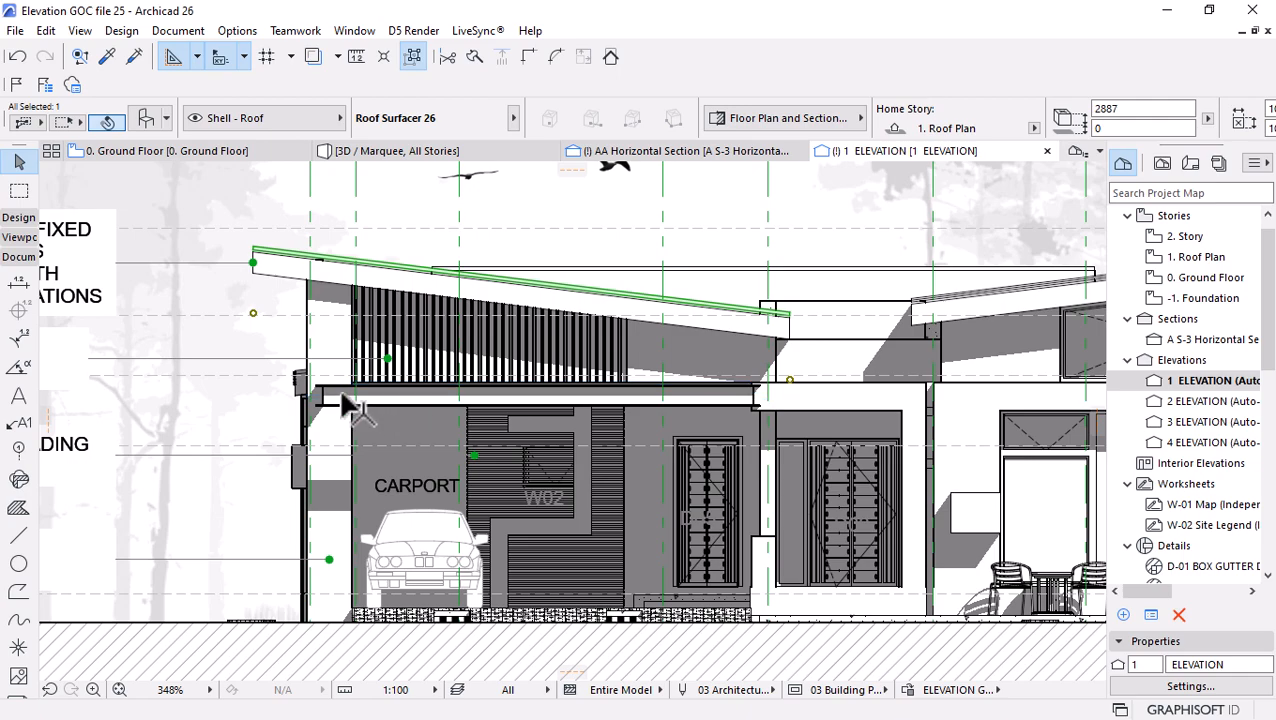
Create a new graphic override rule named Elevation Secondary from the rule manager of the override combinations.
{"action": "scroll", "coordinate": [356, 404], "scroll_direction": "down", "scroll_amount": 2}
{"action": "scroll", "coordinate": [218, 468], "scroll_direction": "down", "scroll_amount": 1}
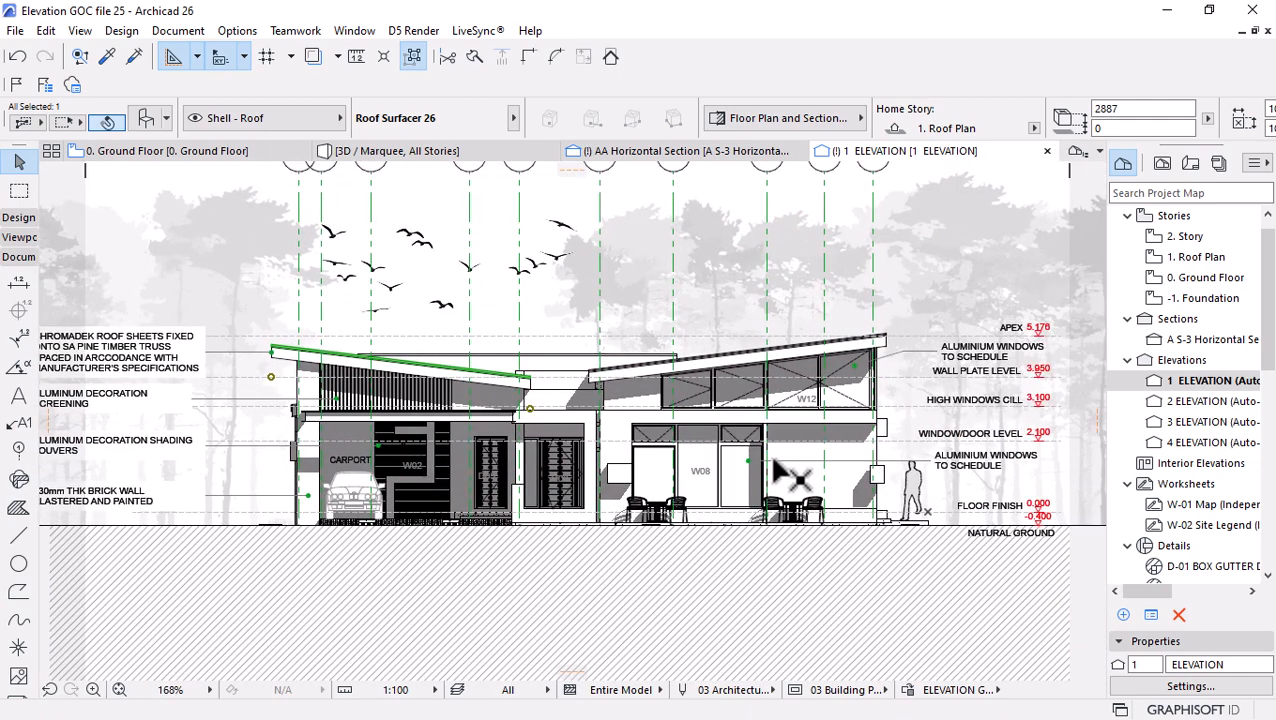
{"action": "left_click", "coordinate": [907, 689]}
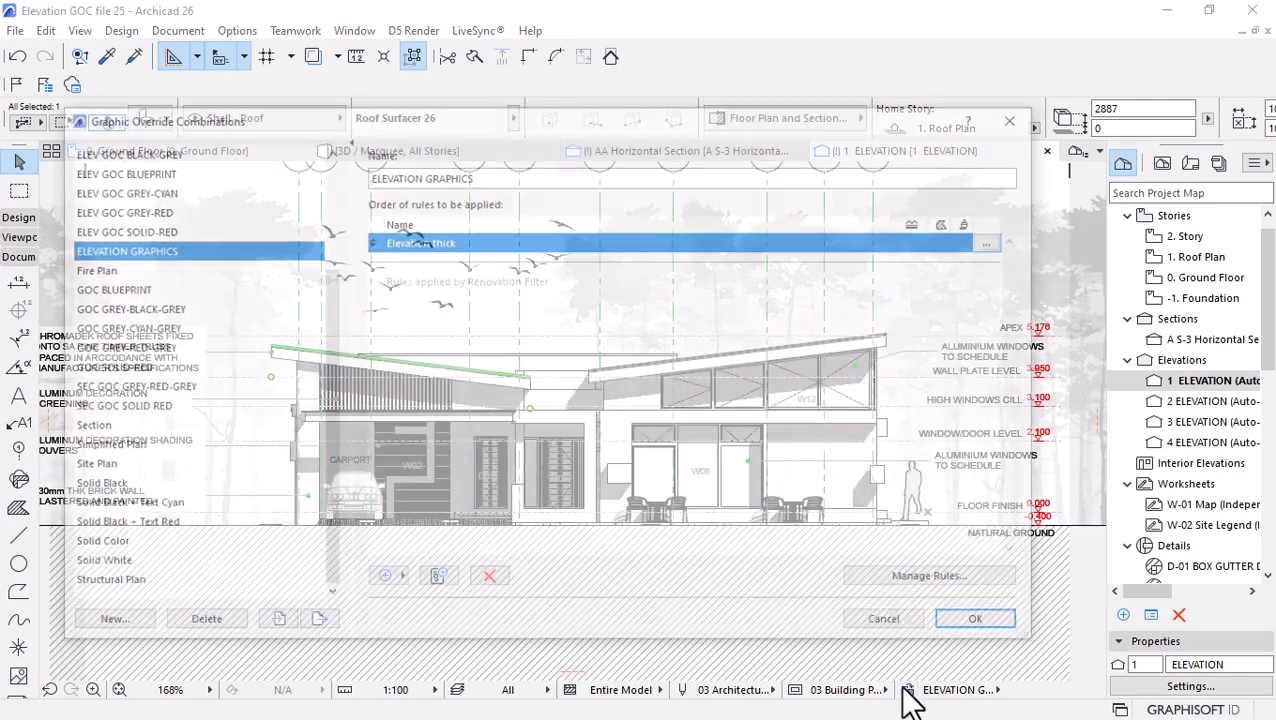
{"action": "left_click", "coordinate": [910, 580]}
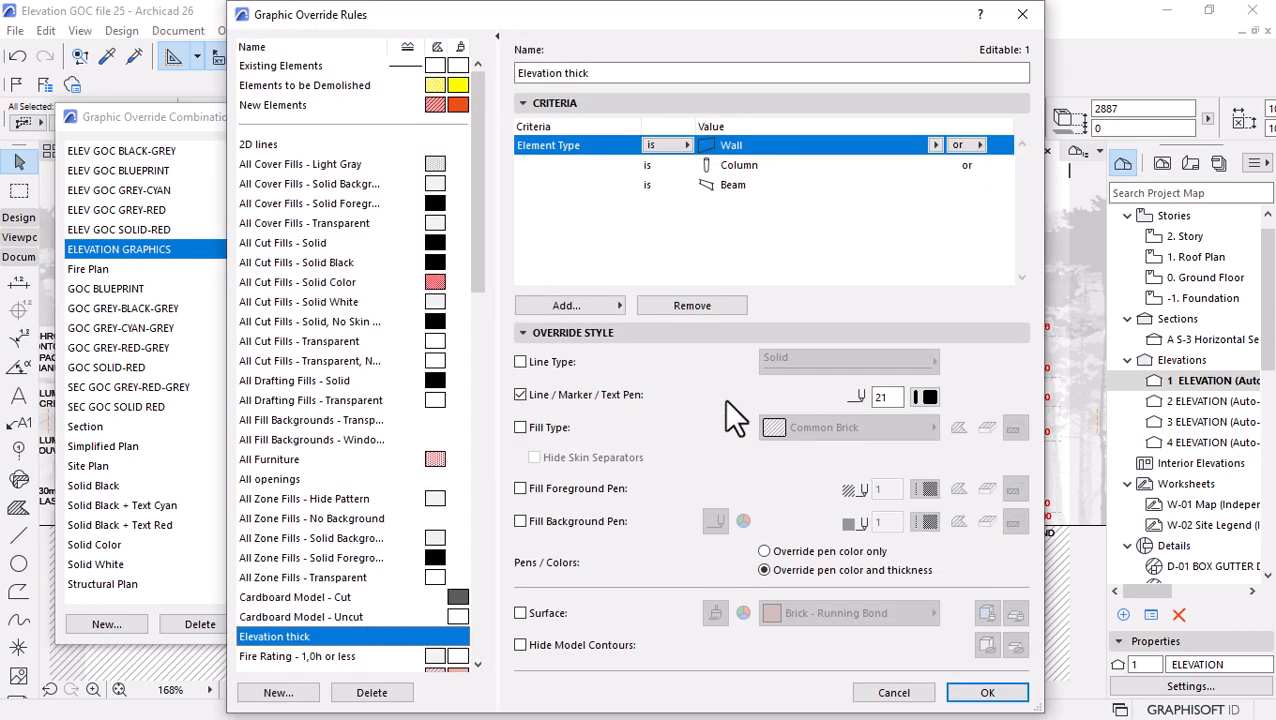
{"action": "left_click", "coordinate": [278, 692]}
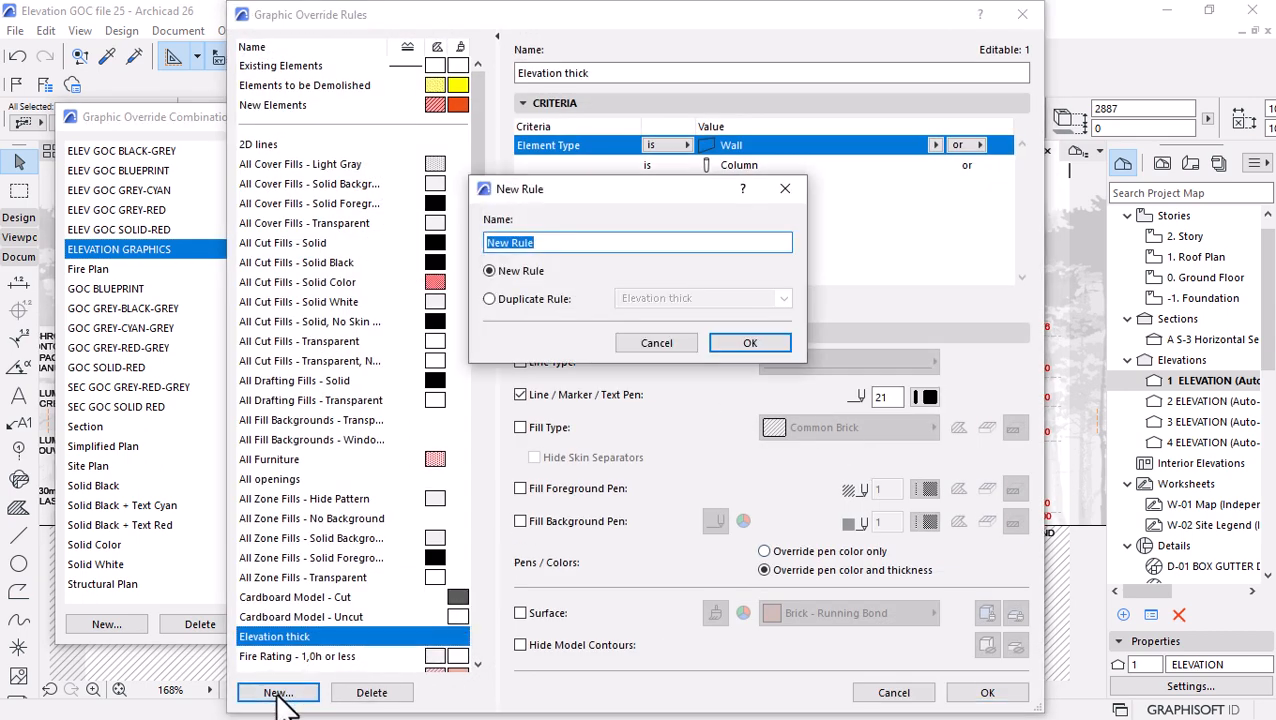
{"action": "type", "text": "Elevation Seconda"}
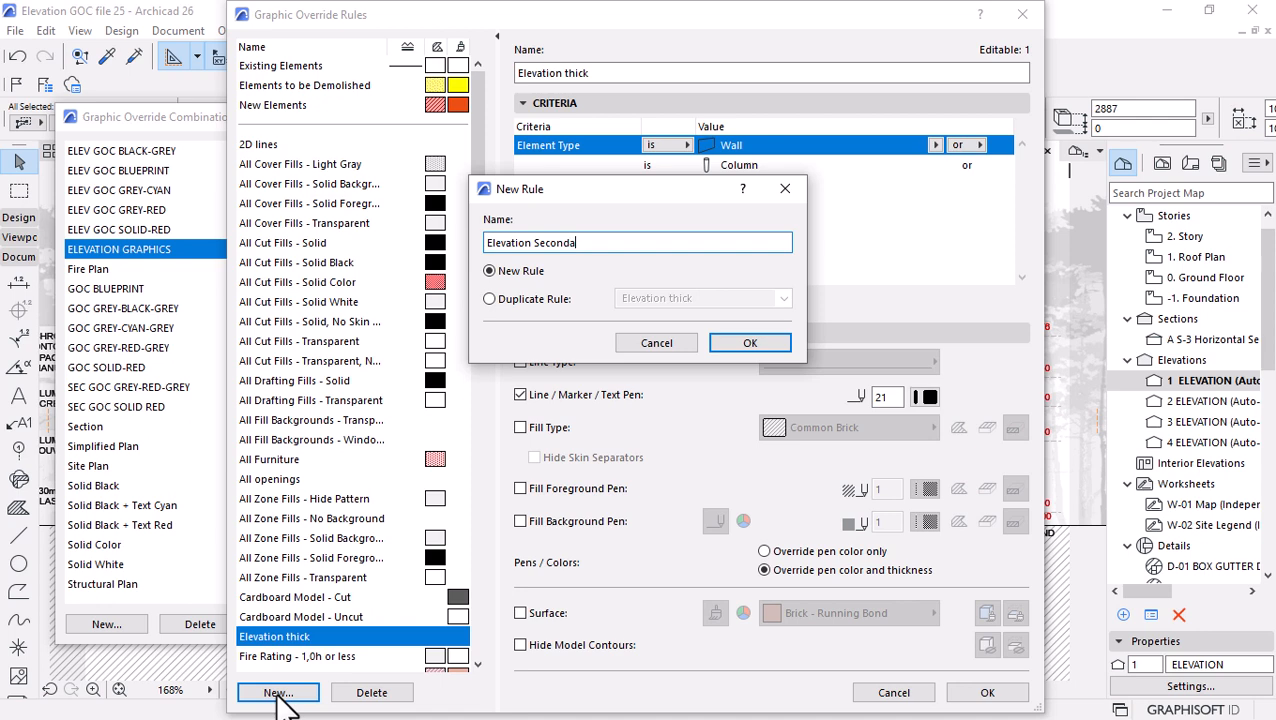
{"action": "type", "text": "ry"}
{"action": "left_click", "coordinate": [736, 343]}
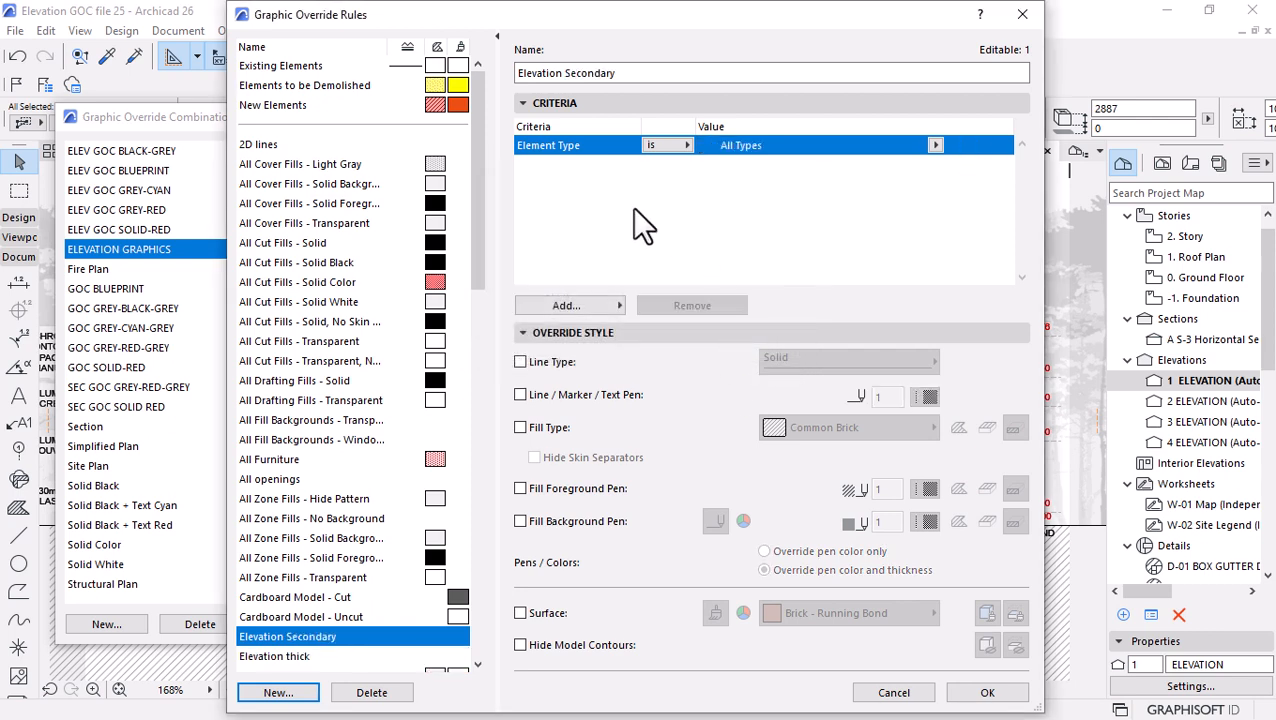
Add four more Element Type criteria to the Elevation Secondary rule.
{"action": "left_click", "coordinate": [563, 304]}
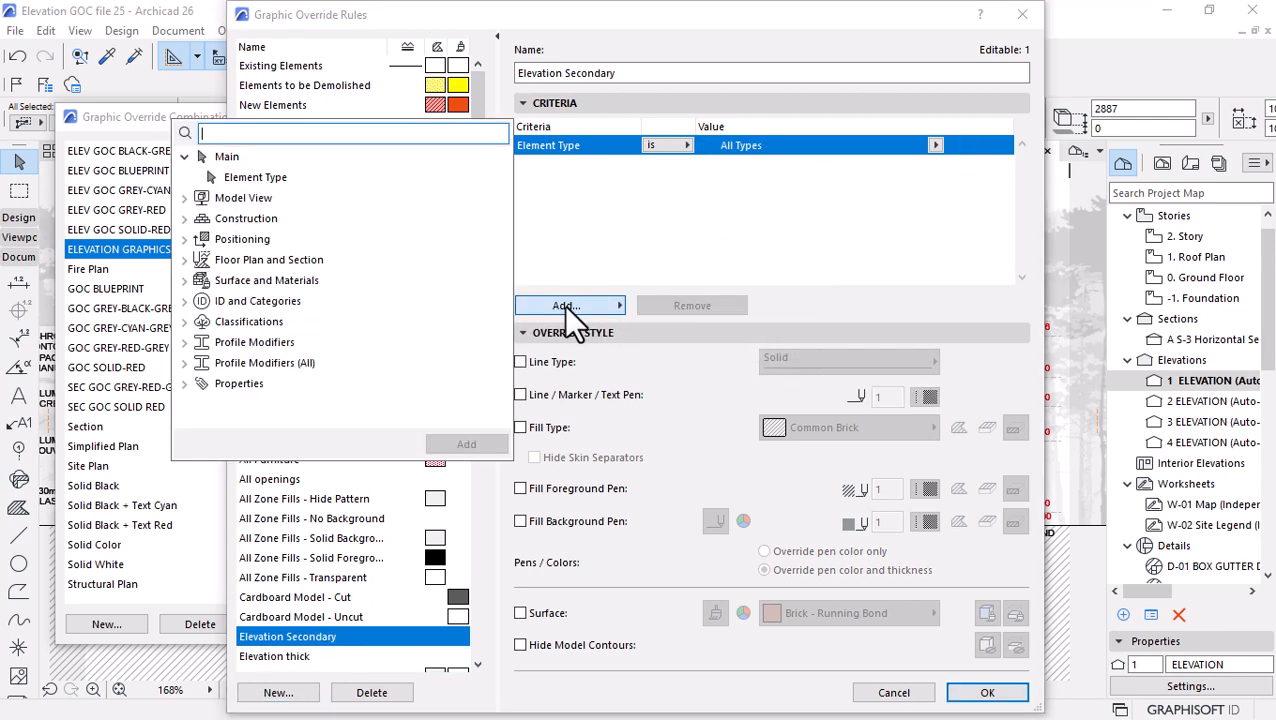
{"action": "left_click", "coordinate": [330, 178]}
{"action": "left_click", "coordinate": [466, 446]}
{"action": "left_click", "coordinate": [466, 446]}
{"action": "left_click", "coordinate": [466, 446]}
{"action": "left_click", "coordinate": [466, 446]}
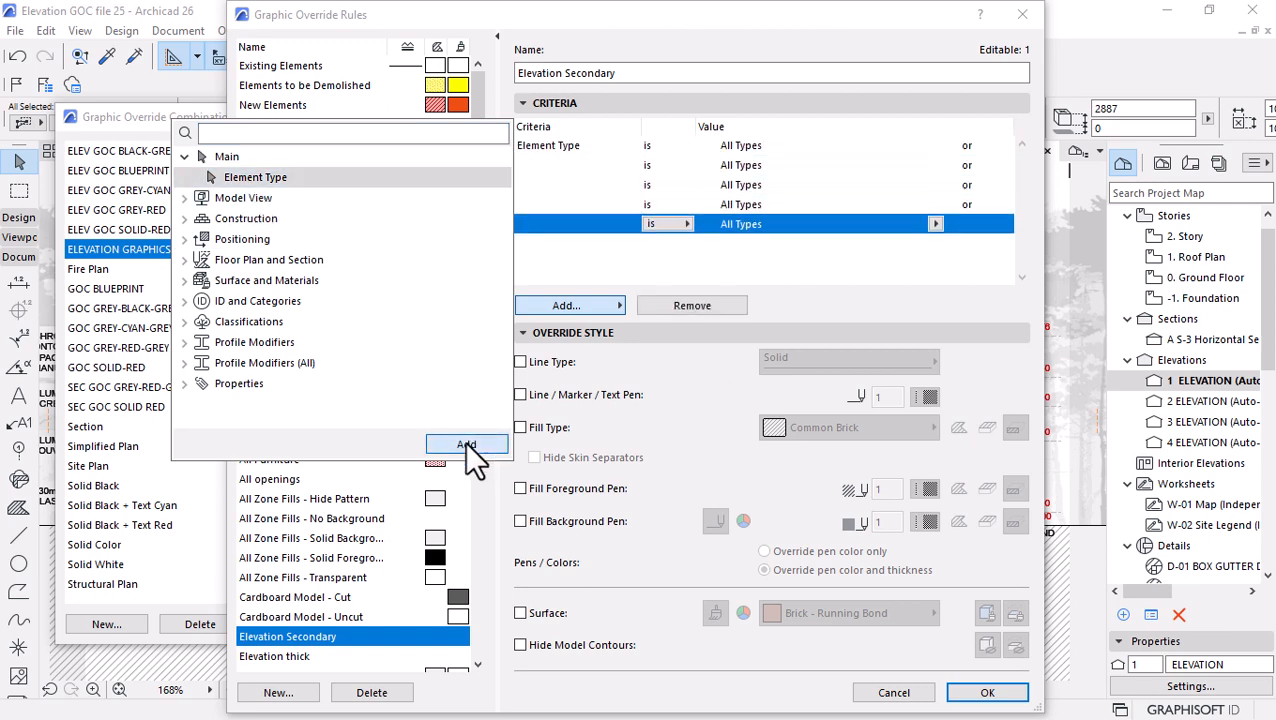
{"action": "left_click", "coordinate": [595, 260]}
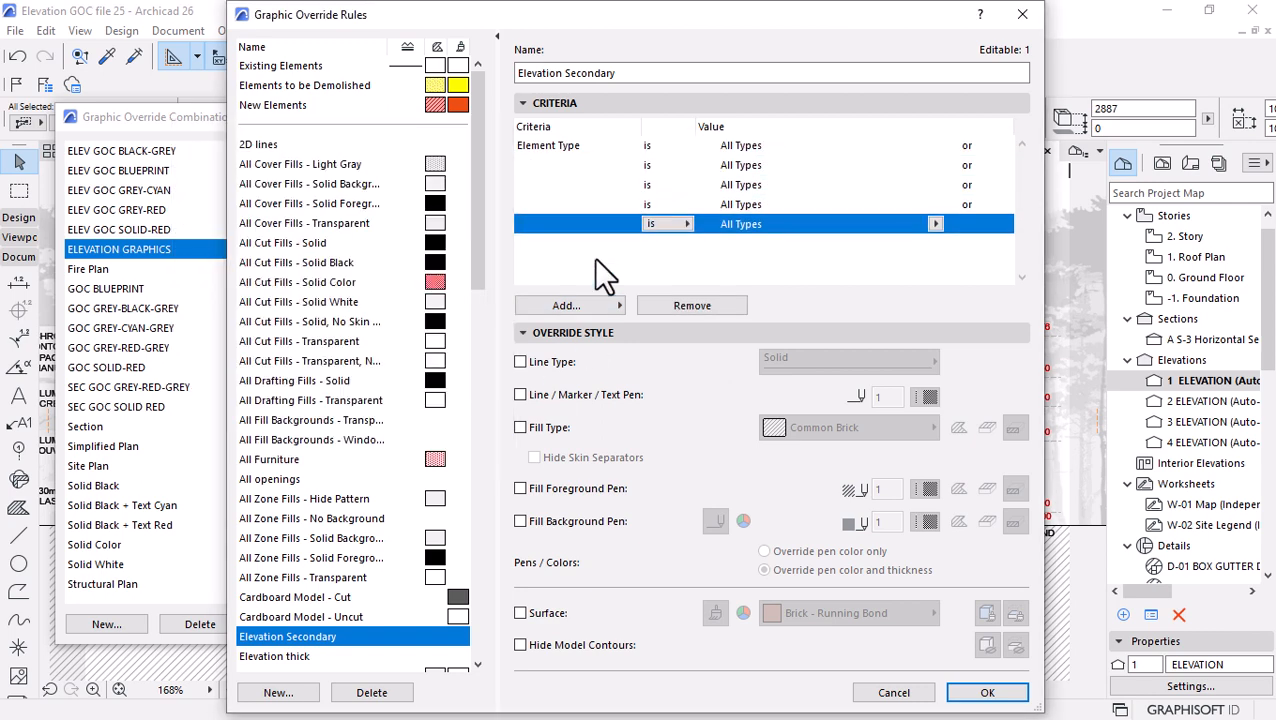
Set the first two element type criteria of the rule to Curtain Wall and Stair.
{"action": "left_click", "coordinate": [763, 142]}
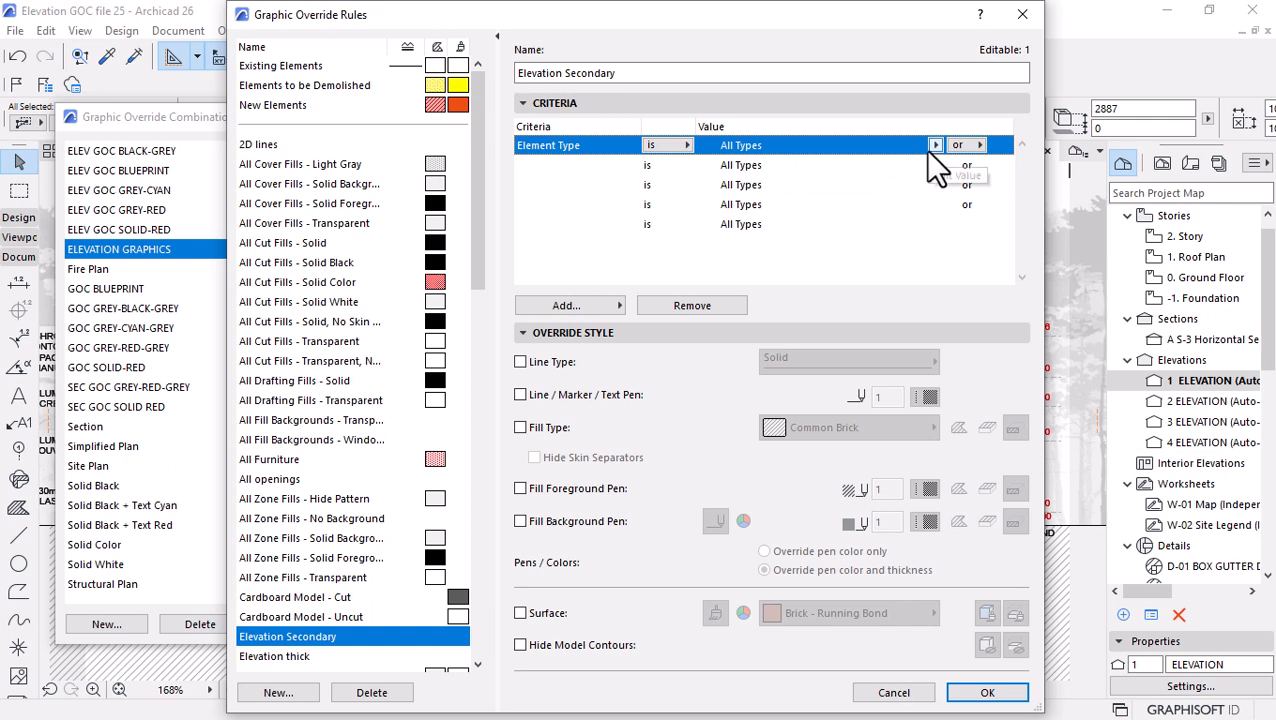
{"action": "left_click", "coordinate": [935, 146]}
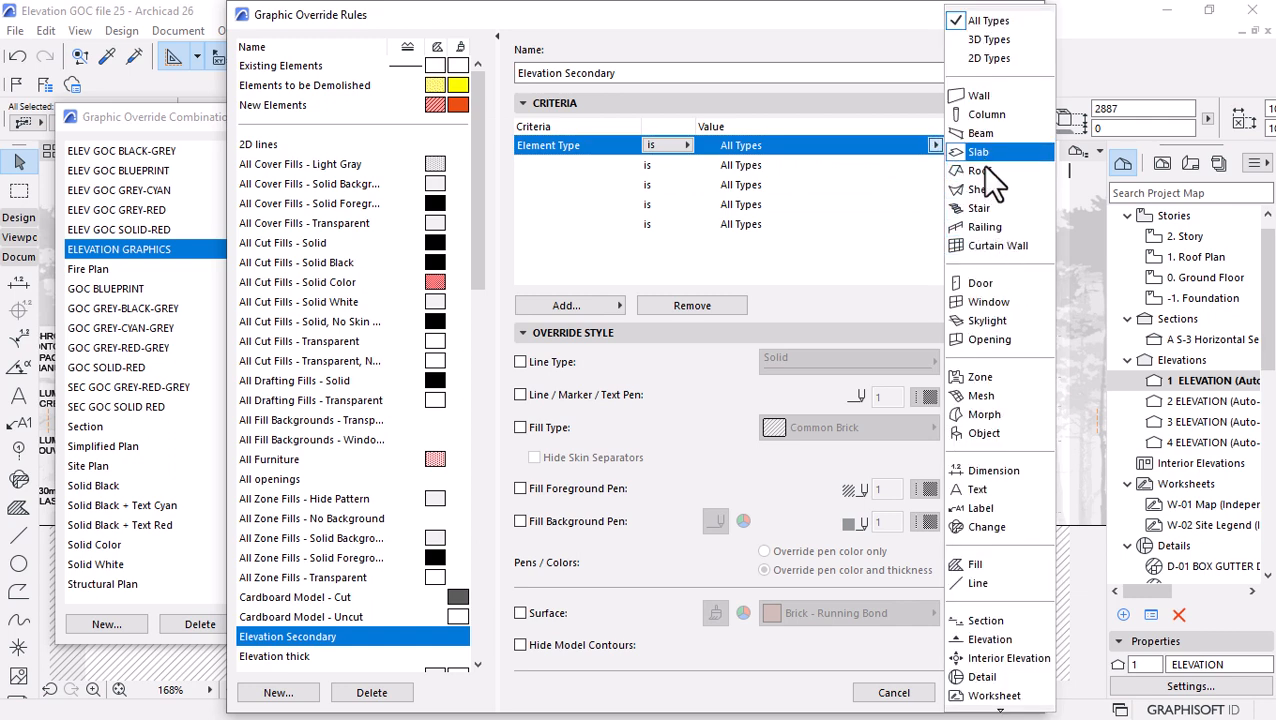
{"action": "left_click", "coordinate": [993, 244]}
{"action": "left_click", "coordinate": [875, 165]}
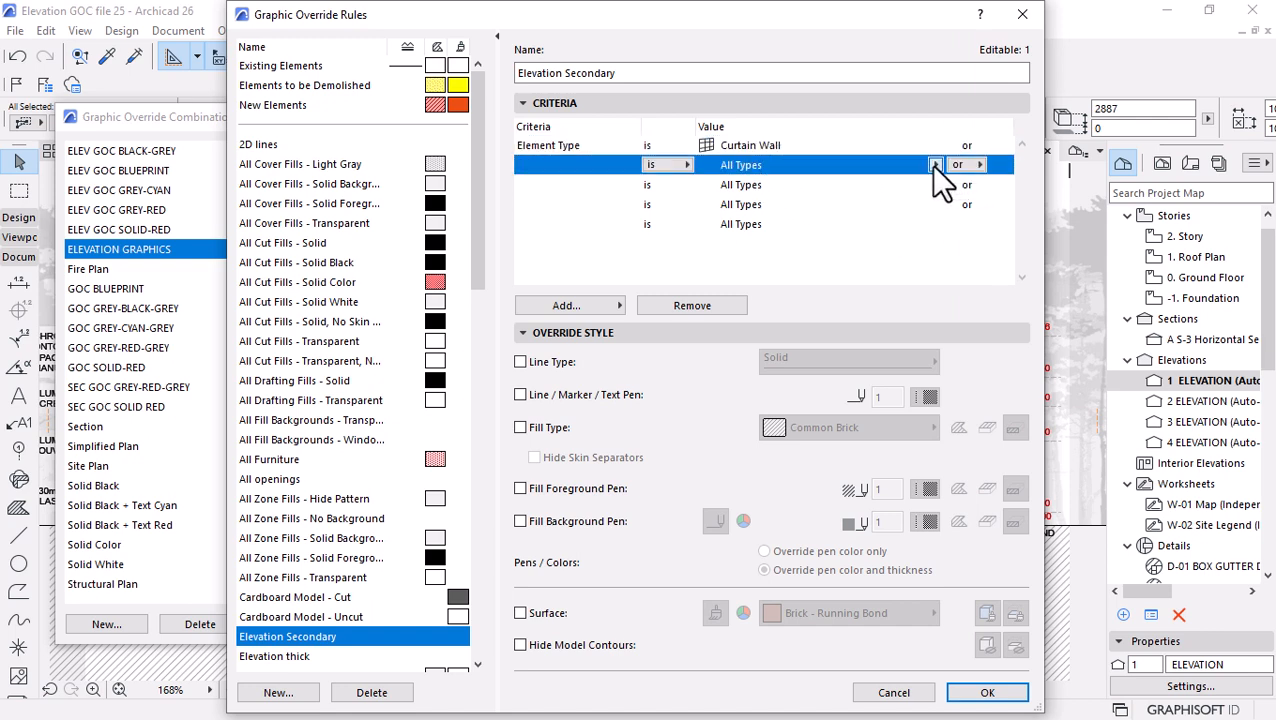
{"action": "left_click", "coordinate": [933, 165]}
{"action": "left_click", "coordinate": [976, 209]}
Set the third, fourth and fifth element type criteria to Door, Window and Skylight.
{"action": "left_click", "coordinate": [752, 184]}
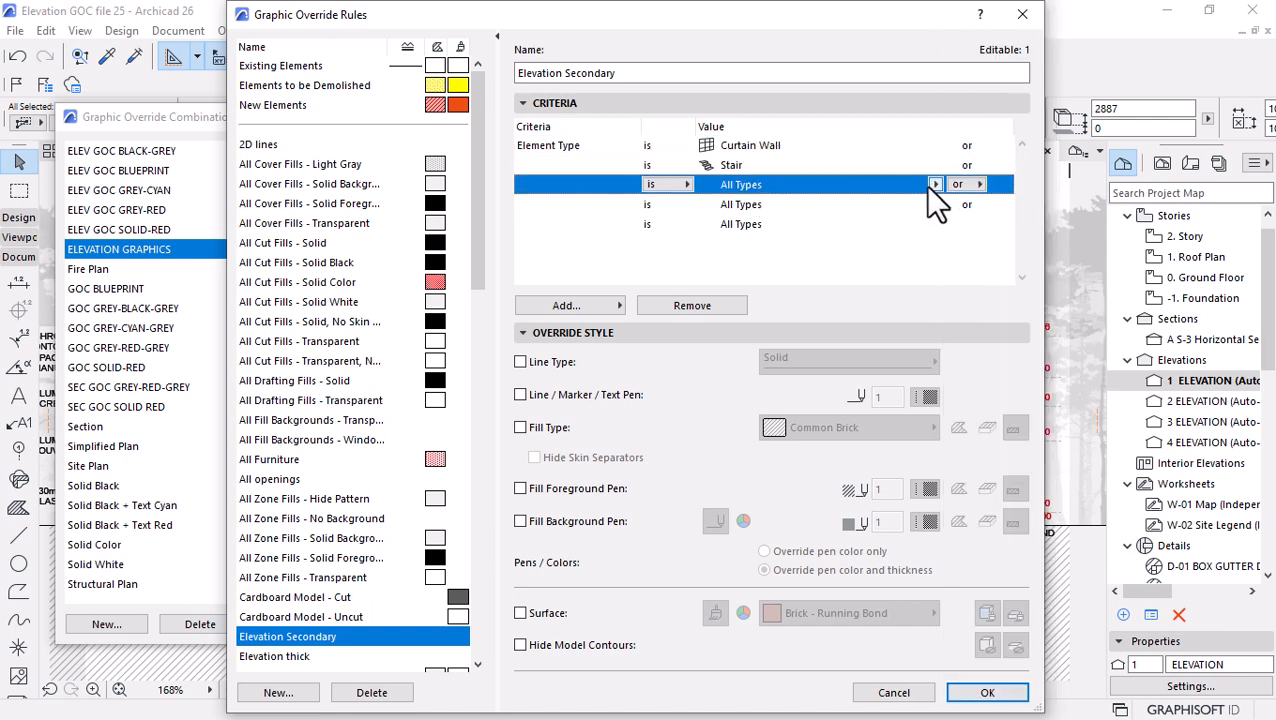
{"action": "left_click", "coordinate": [933, 184]}
{"action": "left_click", "coordinate": [975, 283]}
{"action": "left_click", "coordinate": [776, 204]}
{"action": "left_click", "coordinate": [930, 204]}
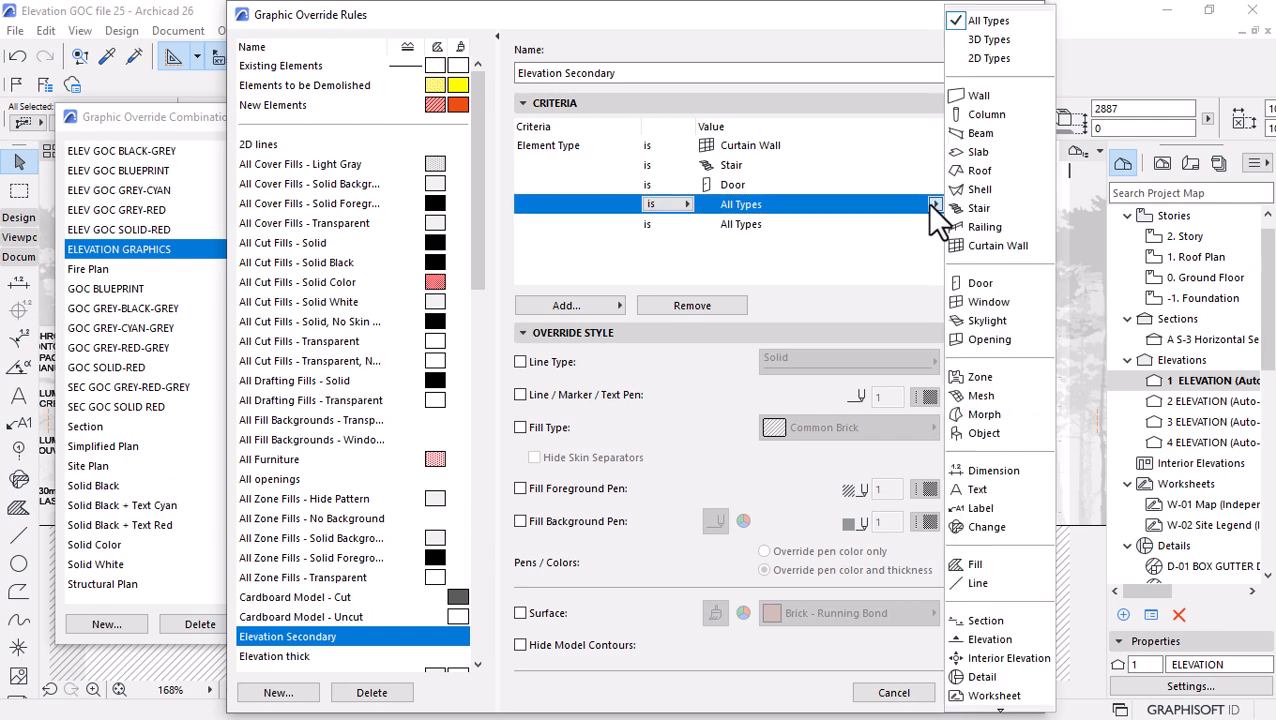
{"action": "left_click", "coordinate": [985, 302]}
{"action": "left_click", "coordinate": [790, 226]}
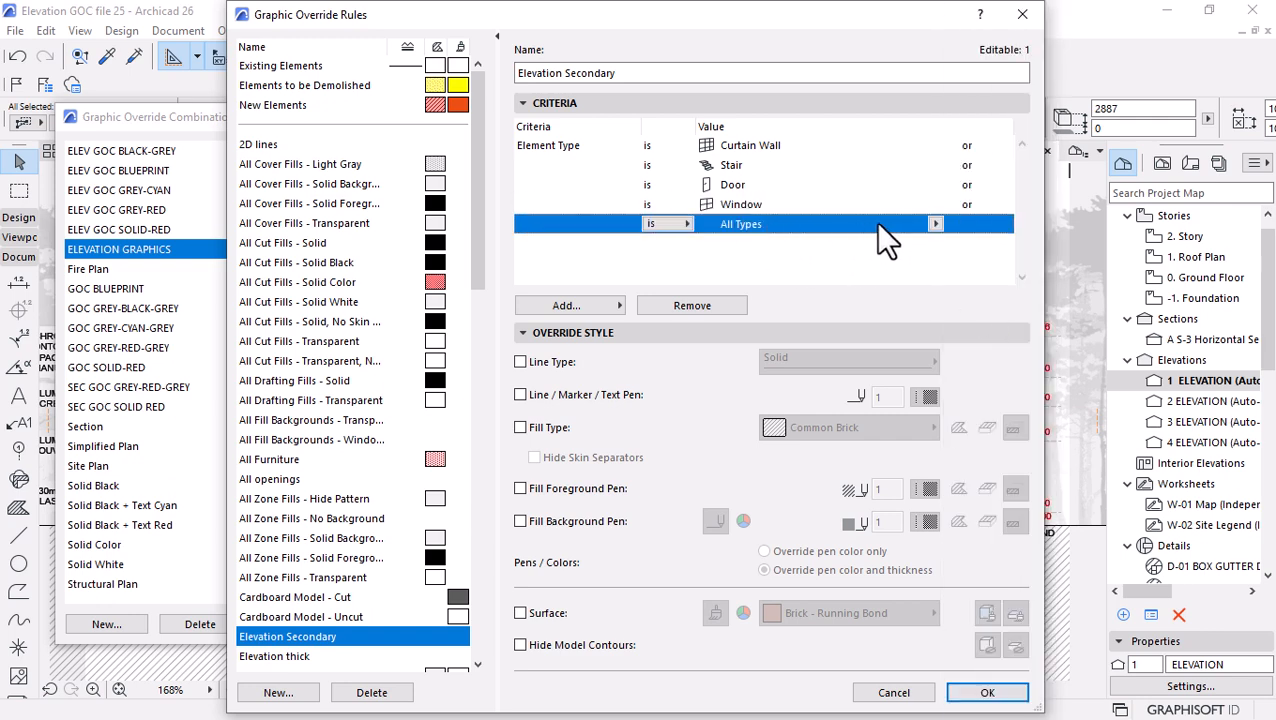
{"action": "left_click", "coordinate": [934, 224]}
{"action": "left_click", "coordinate": [975, 324]}
Add two more Element Type criteria to the rule and set them to Opening and Object.
{"action": "left_click", "coordinate": [566, 305]}
{"action": "left_click", "coordinate": [255, 177]}
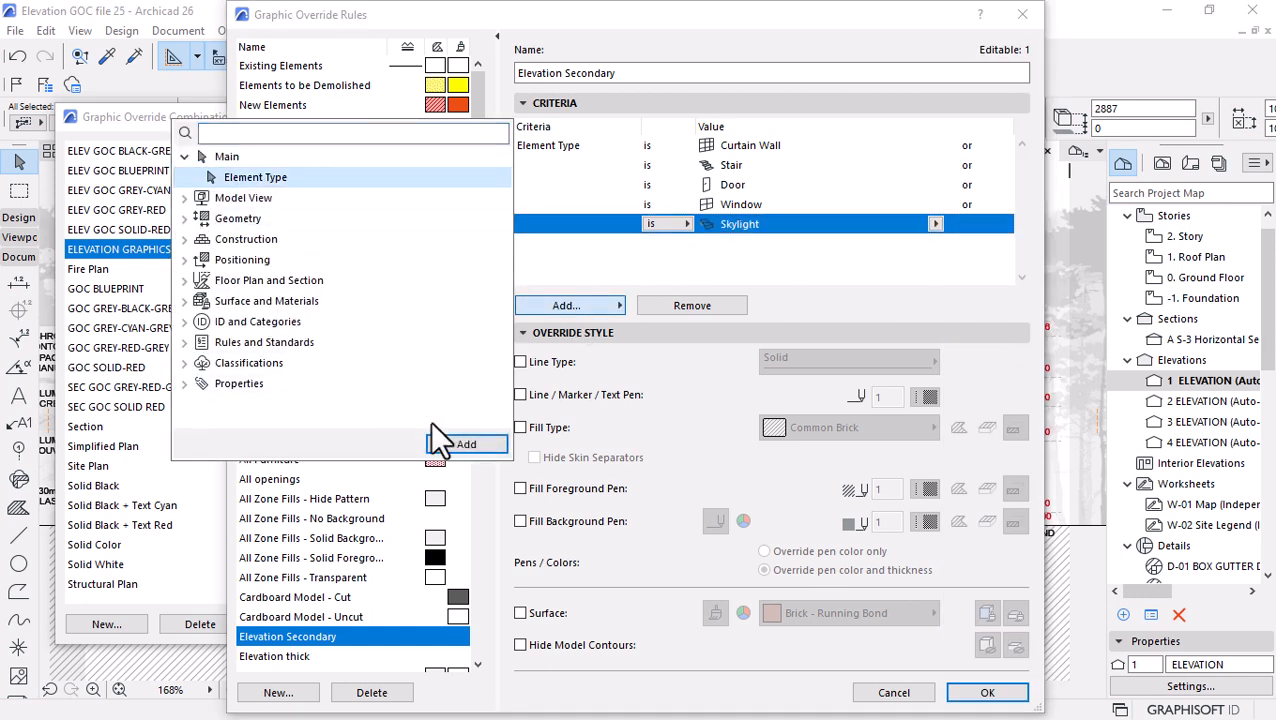
{"action": "left_click", "coordinate": [442, 441]}
{"action": "left_click", "coordinate": [442, 441]}
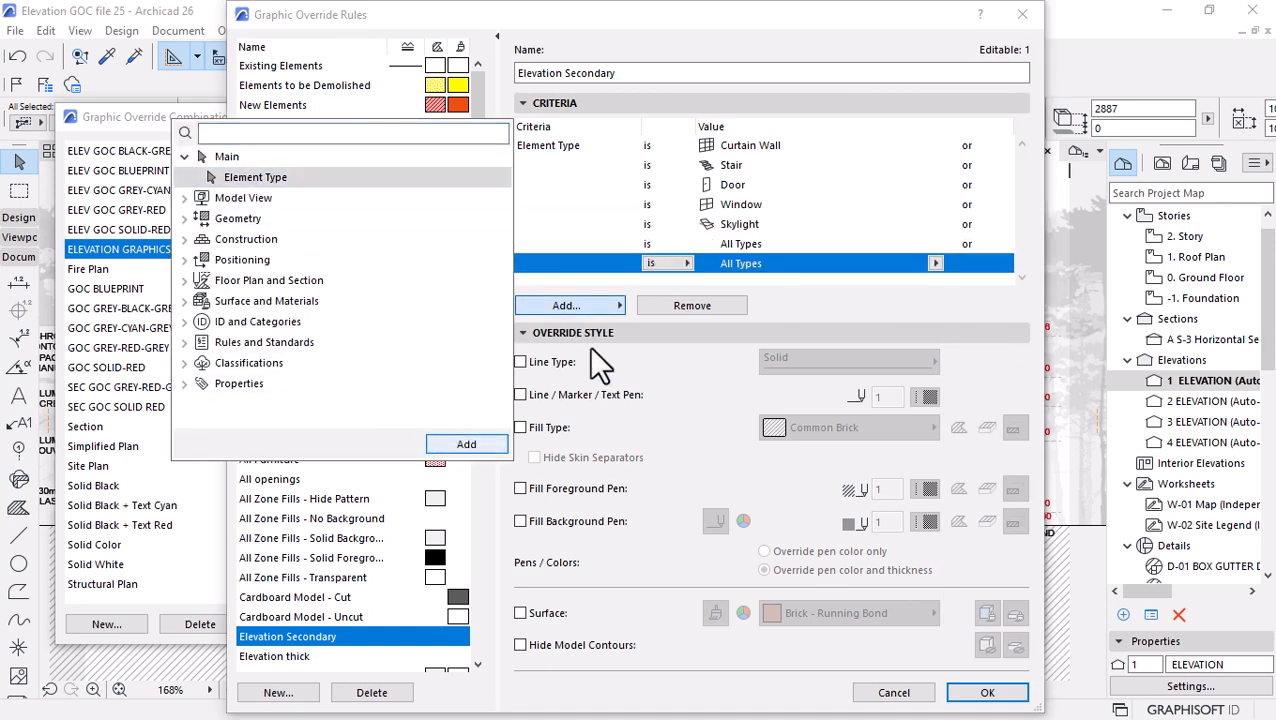
{"action": "left_click", "coordinate": [934, 243]}
{"action": "left_click", "coordinate": [931, 243]}
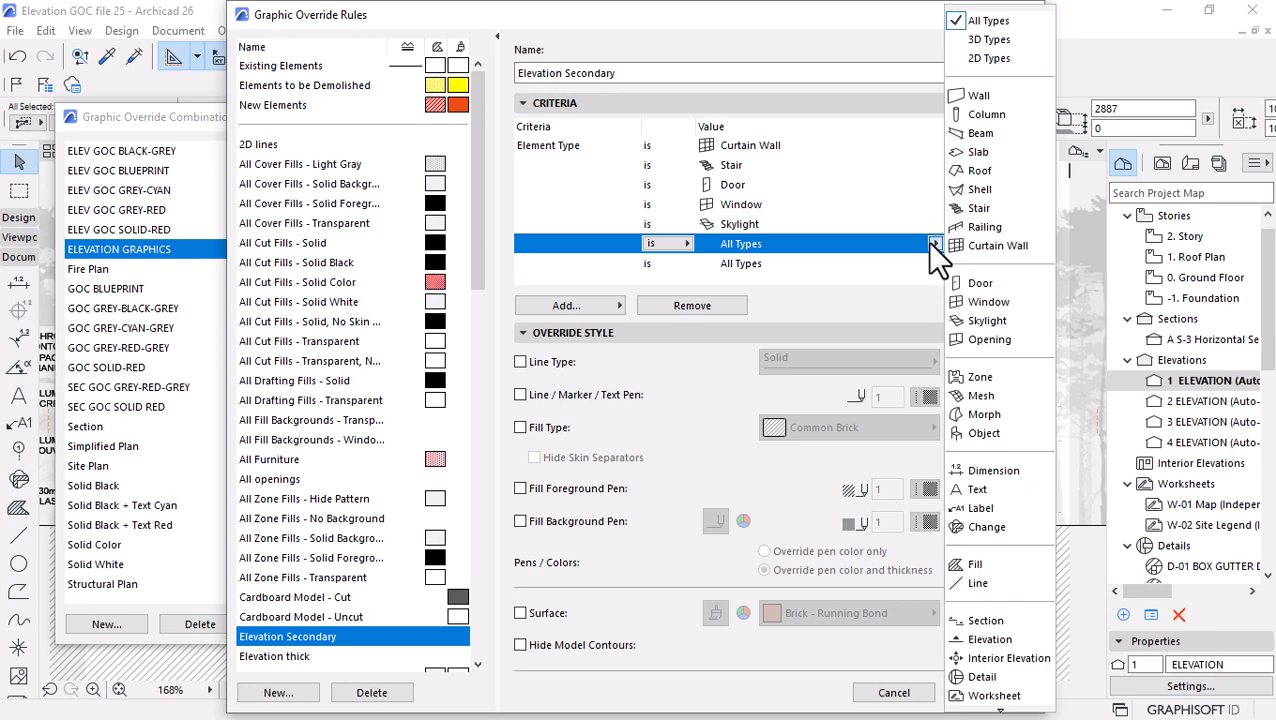
{"action": "left_click", "coordinate": [988, 339]}
{"action": "left_click", "coordinate": [745, 263]}
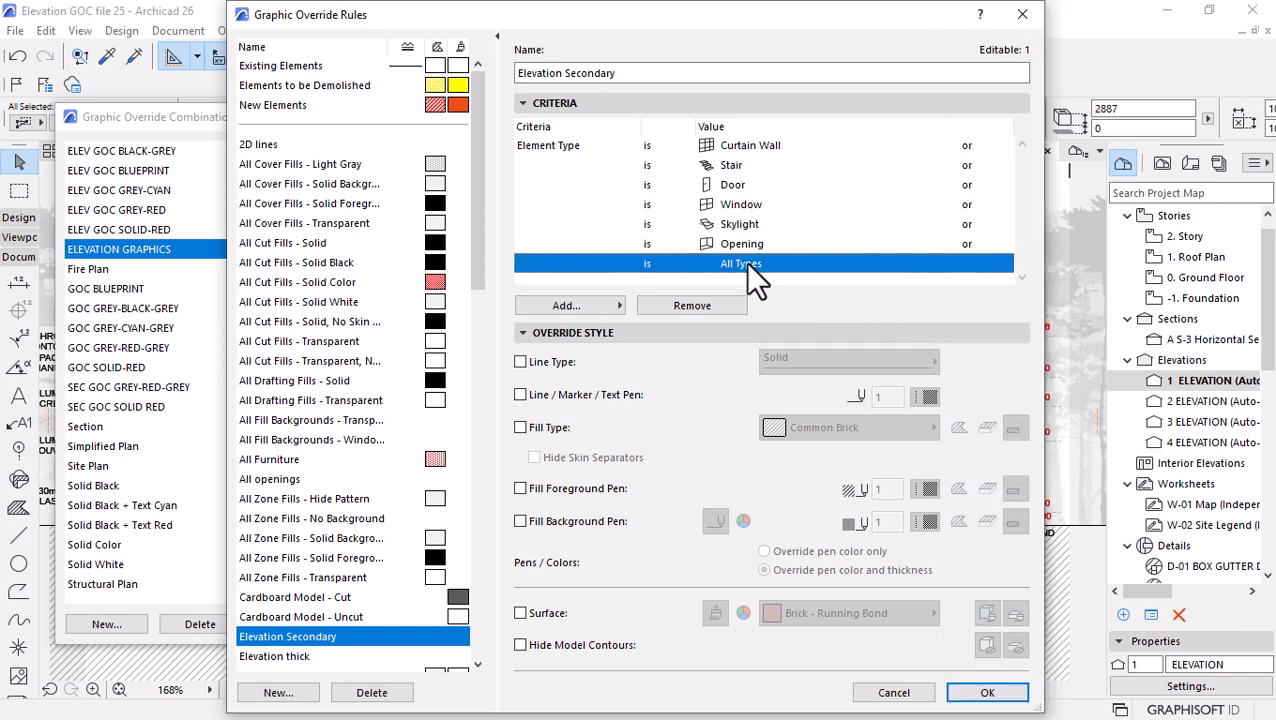
{"action": "left_click", "coordinate": [934, 263]}
{"action": "left_click", "coordinate": [974, 427]}
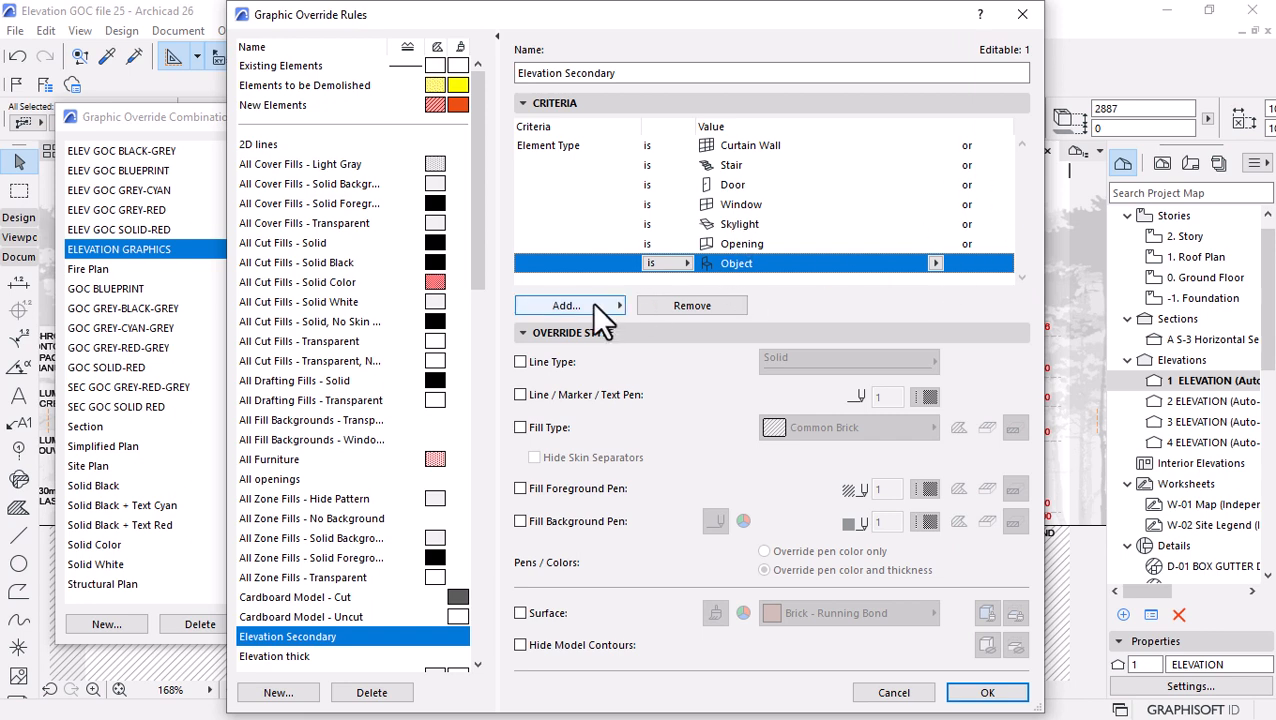
Add two further Element Type criteria below Object and set them to Railing and Stair.
{"action": "left_click", "coordinate": [934, 263]}
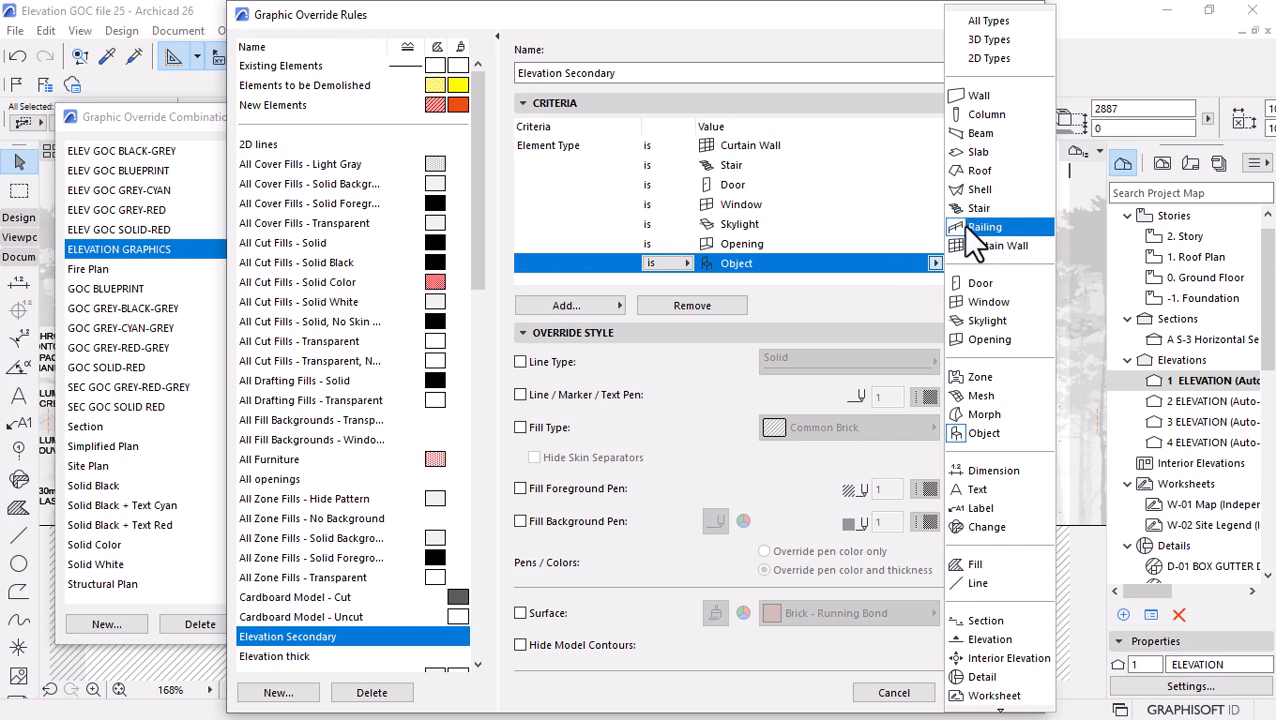
{"action": "left_click", "coordinate": [567, 297]}
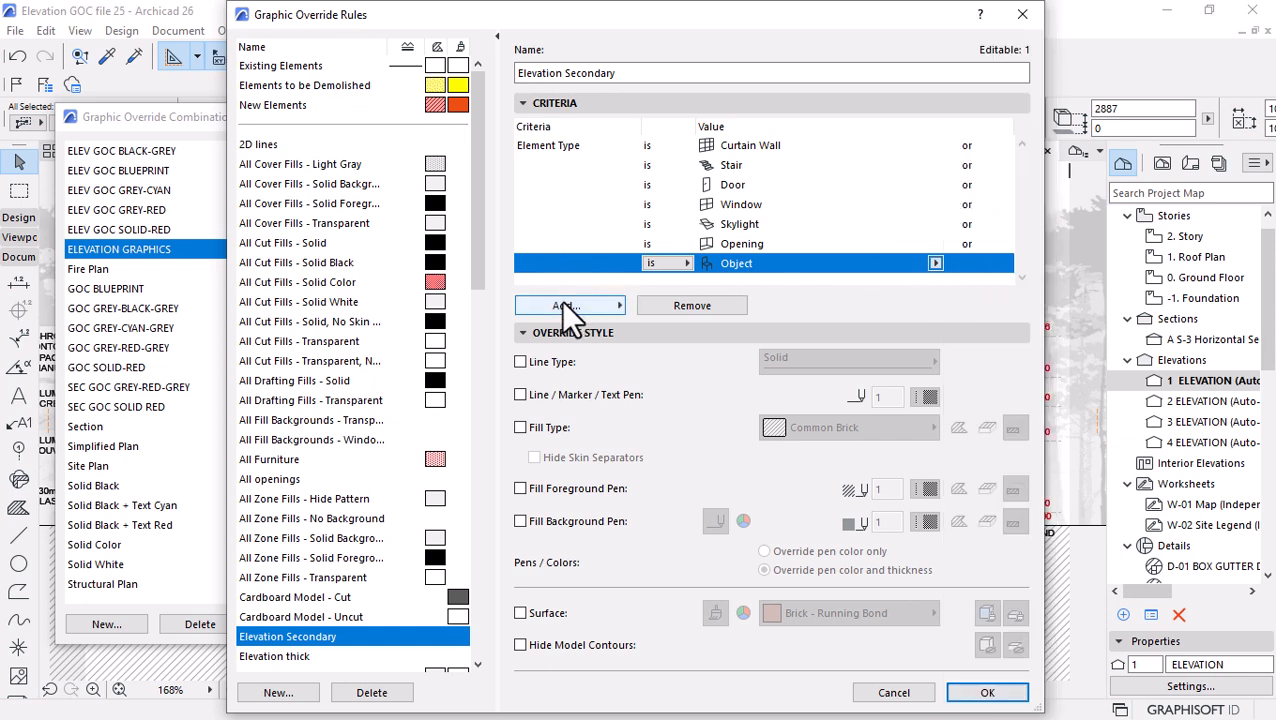
{"action": "left_click", "coordinate": [560, 300]}
{"action": "left_click", "coordinate": [431, 442]}
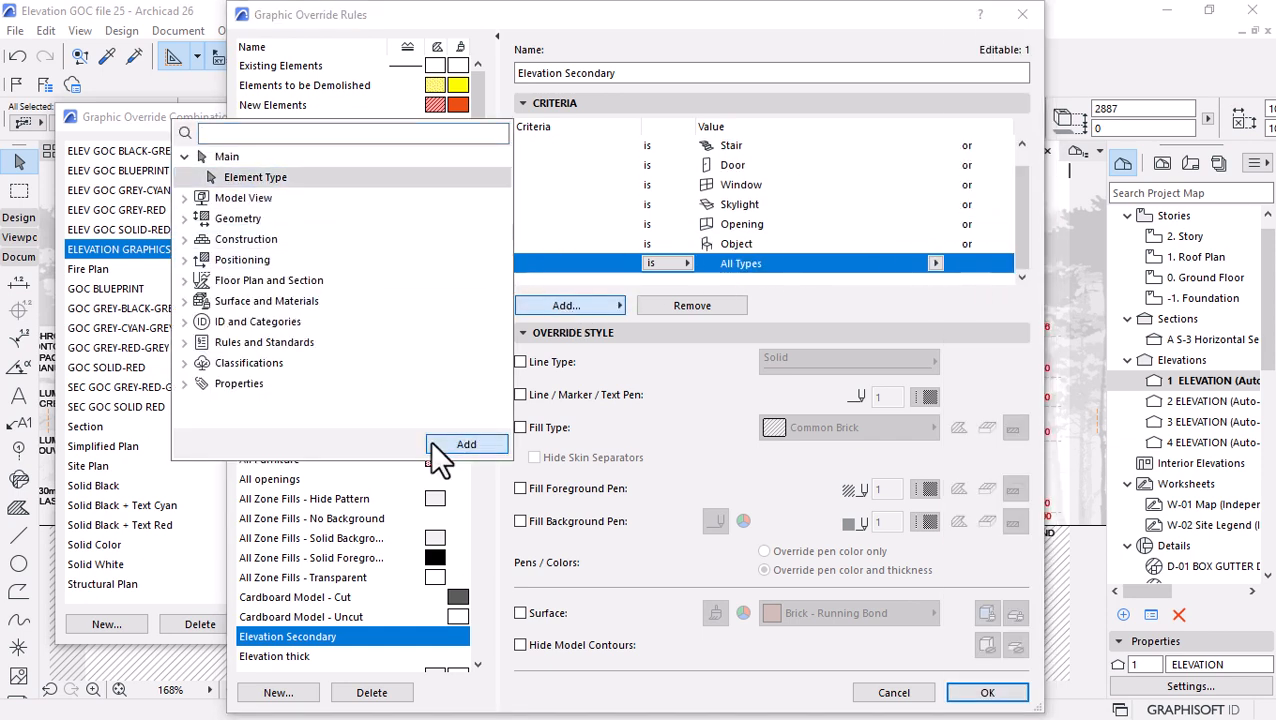
{"action": "left_click", "coordinate": [894, 244]}
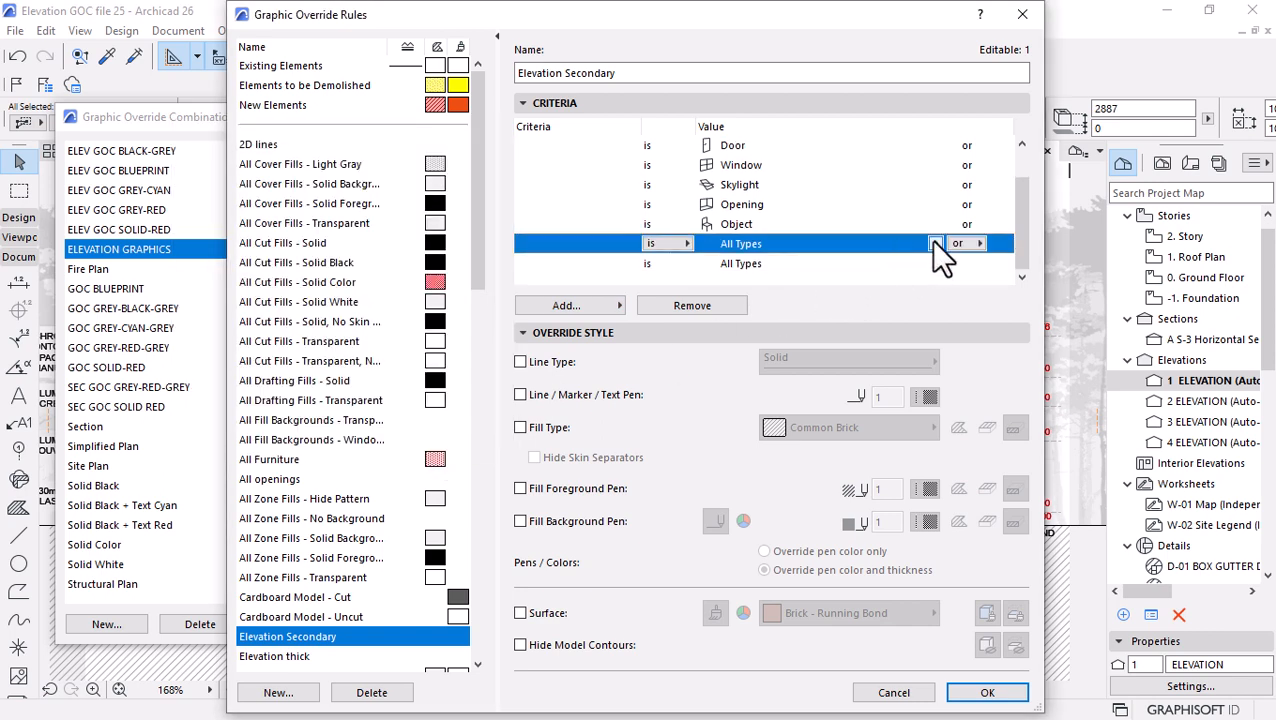
{"action": "left_click", "coordinate": [935, 243]}
{"action": "left_click", "coordinate": [1000, 232]}
{"action": "left_click", "coordinate": [760, 263]}
{"action": "left_click", "coordinate": [935, 263]}
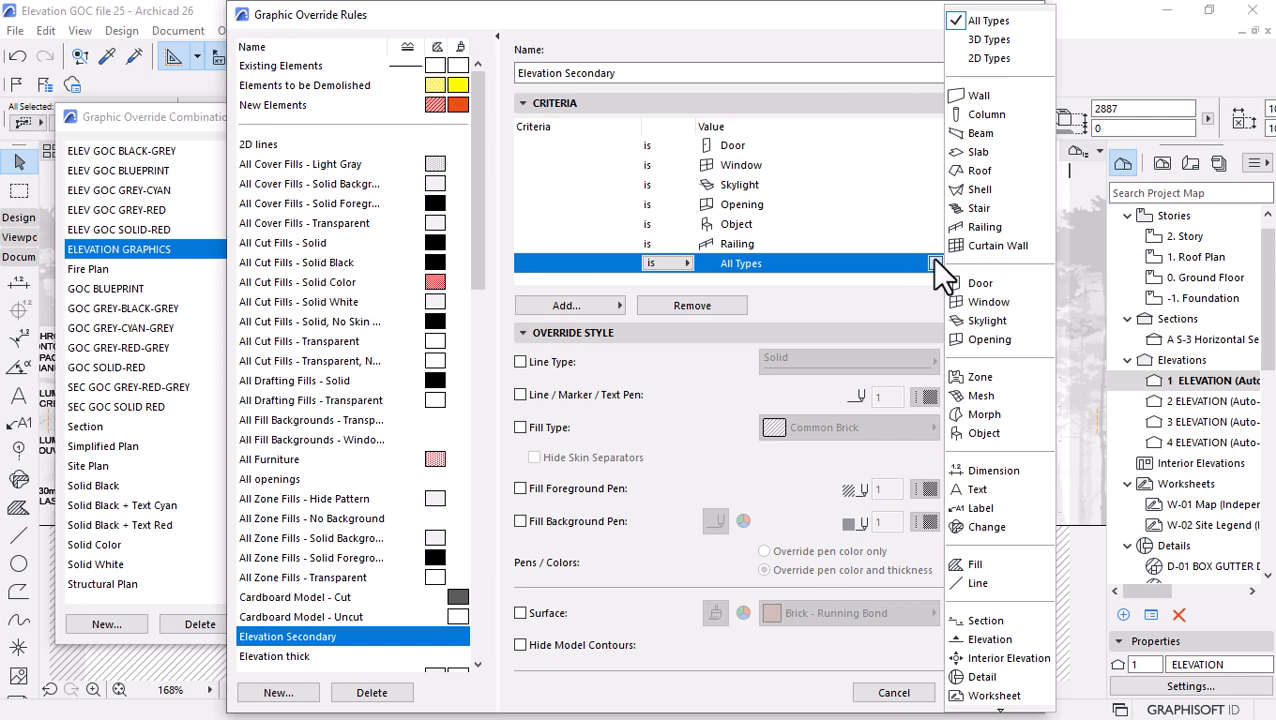
{"action": "left_click", "coordinate": [971, 201]}
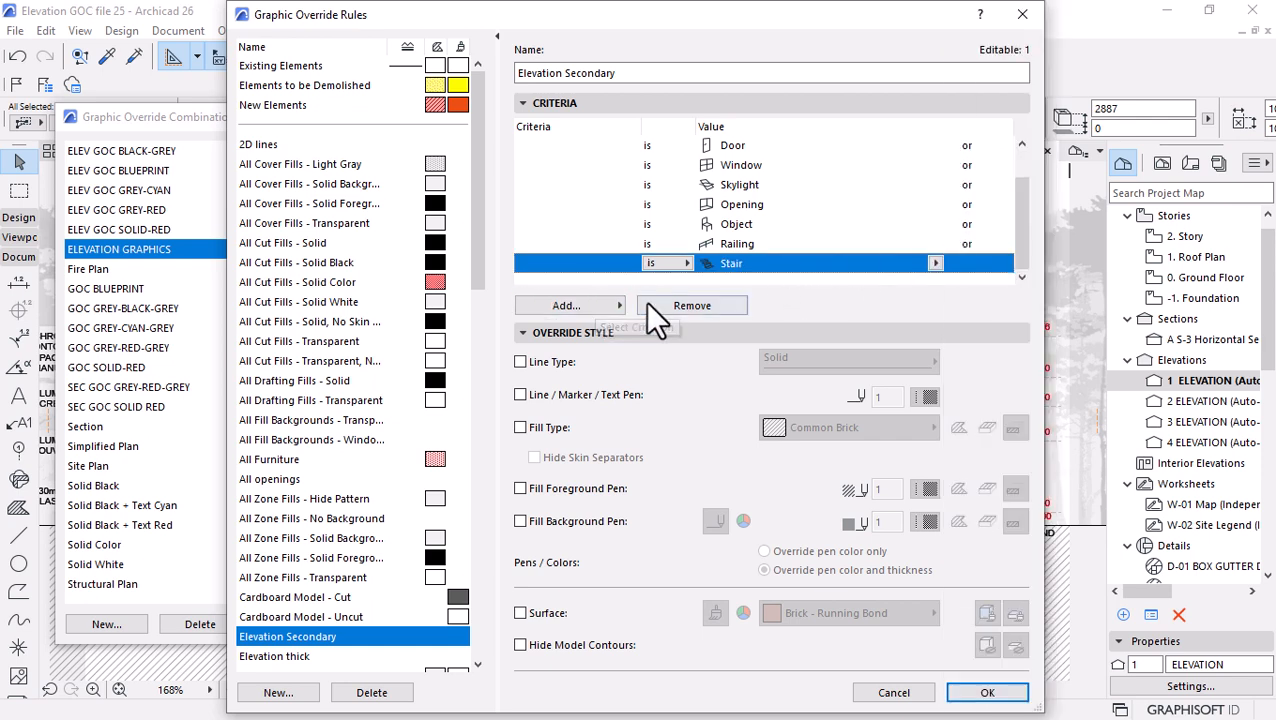
{"action": "left_click", "coordinate": [935, 263]}
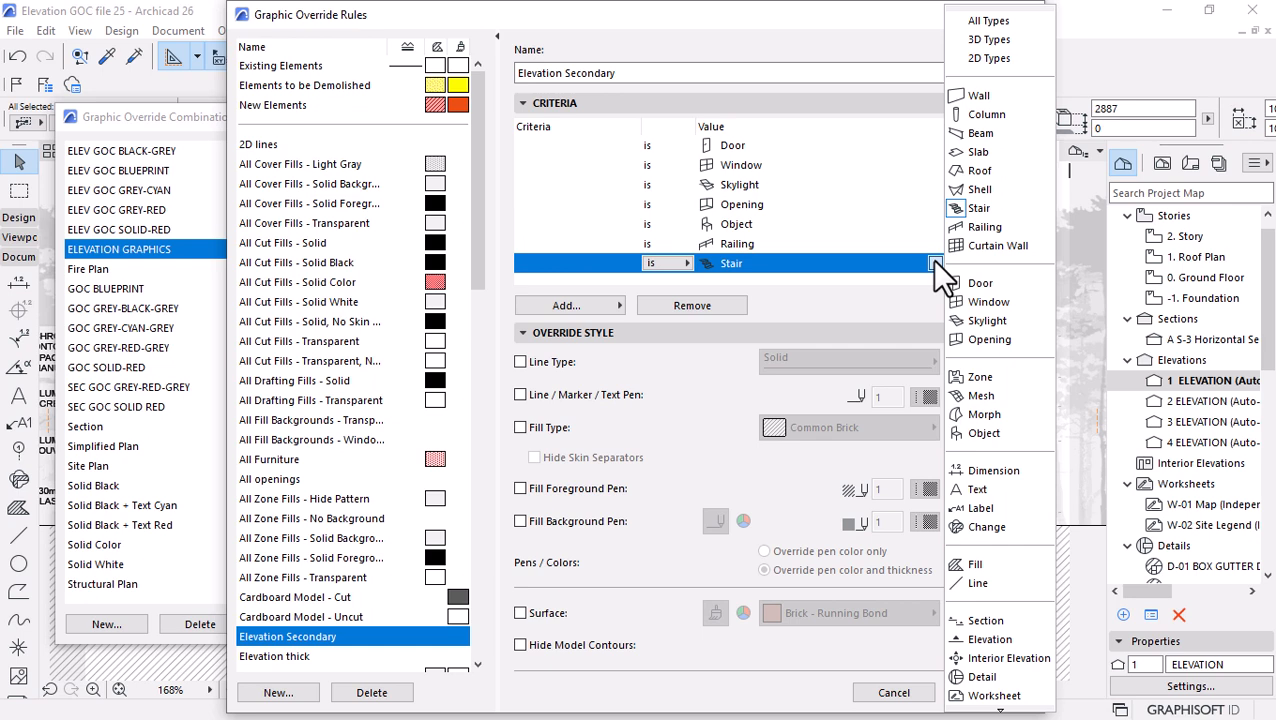
{"action": "left_click", "coordinate": [641, 360]}
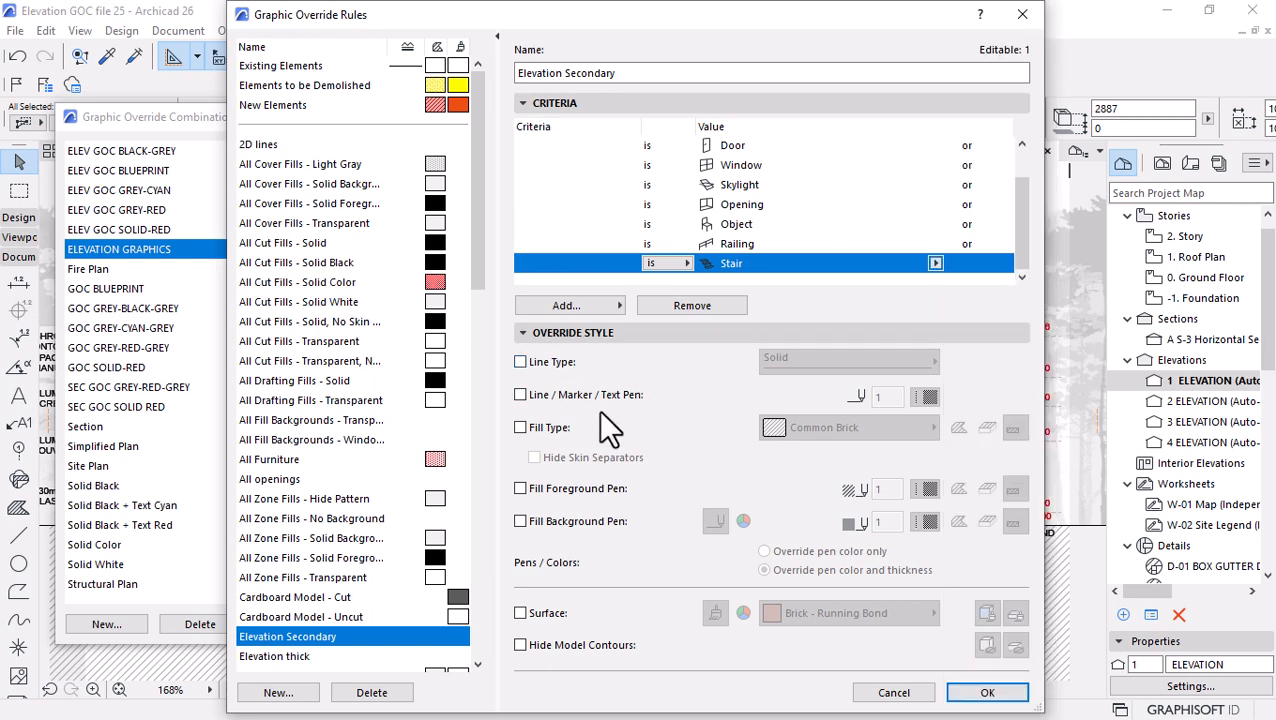
Override the line, marker and text pen of Elevation Secondary with the grey 0.18 mm pen 81 and accept the rule.
{"action": "left_click", "coordinate": [519, 393]}
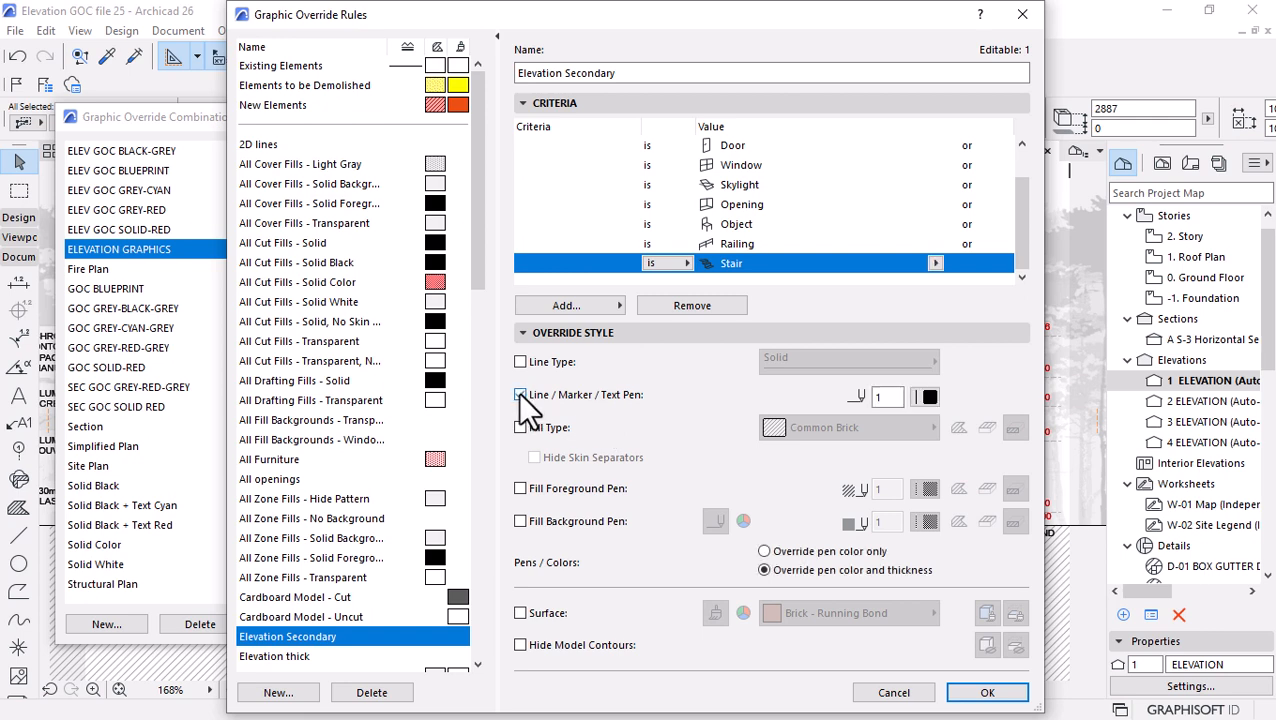
{"action": "left_click", "coordinate": [929, 397]}
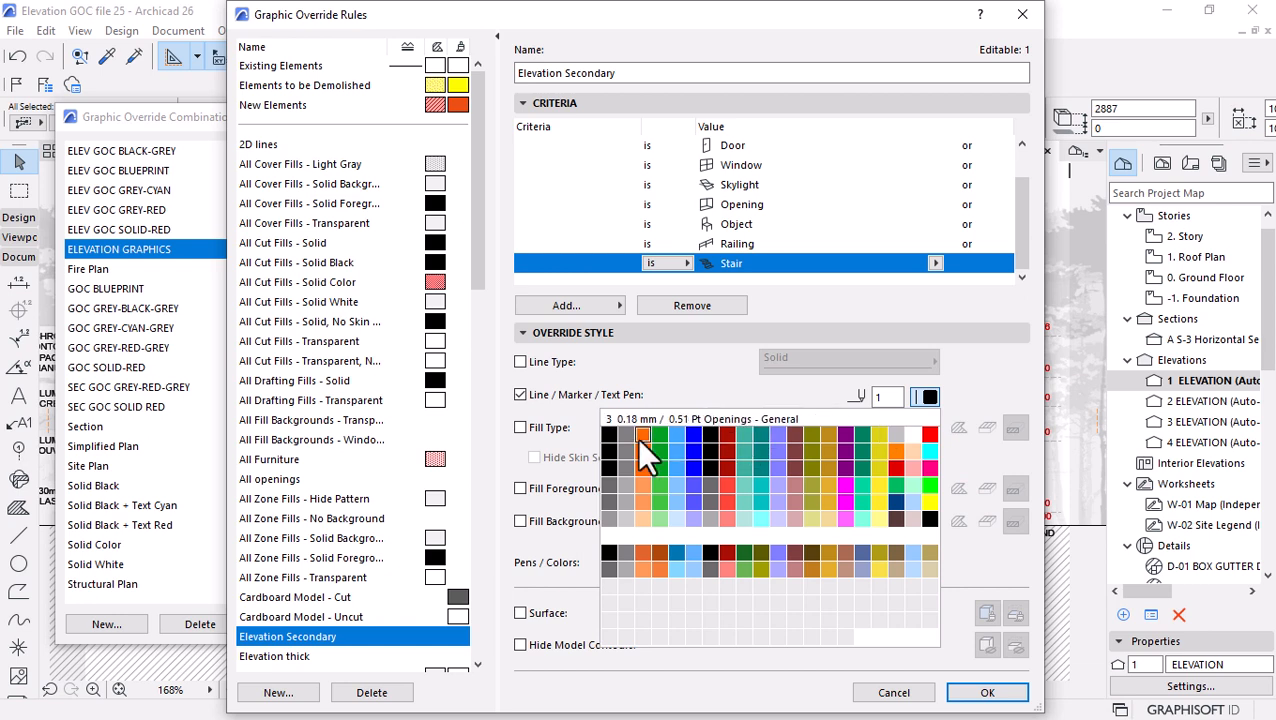
{"action": "left_click", "coordinate": [609, 501]}
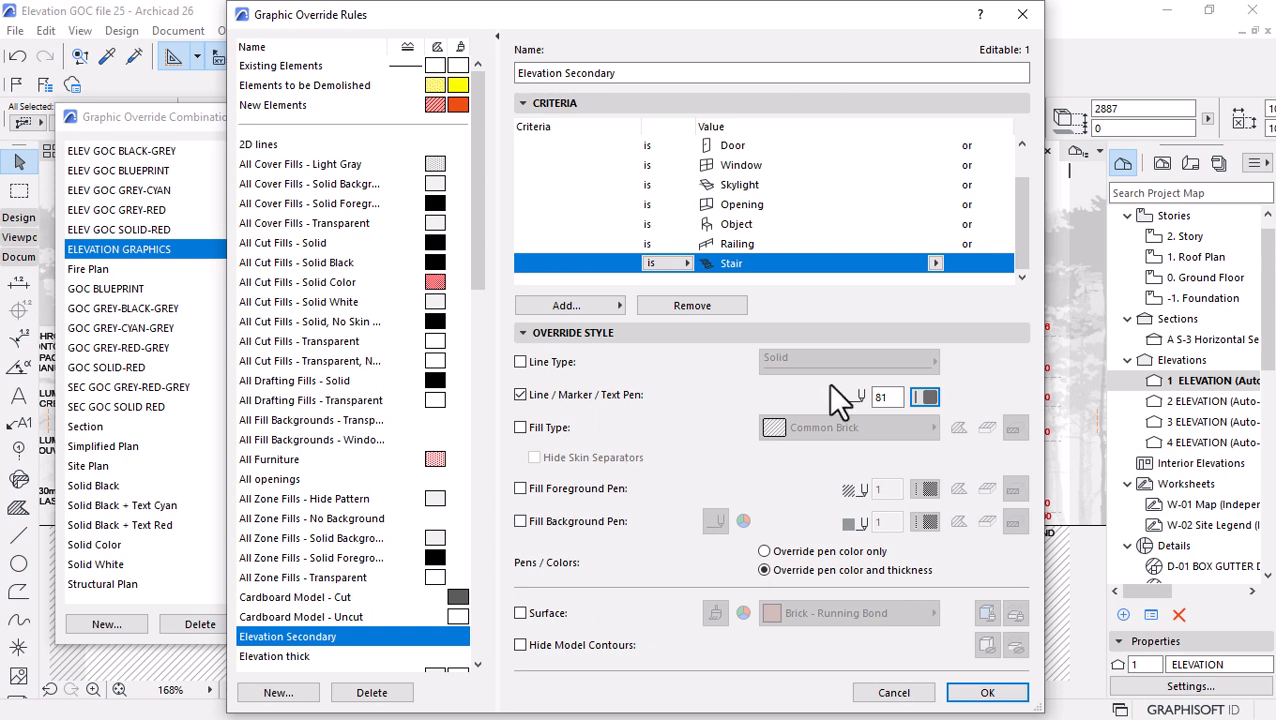
{"action": "left_click", "coordinate": [926, 398]}
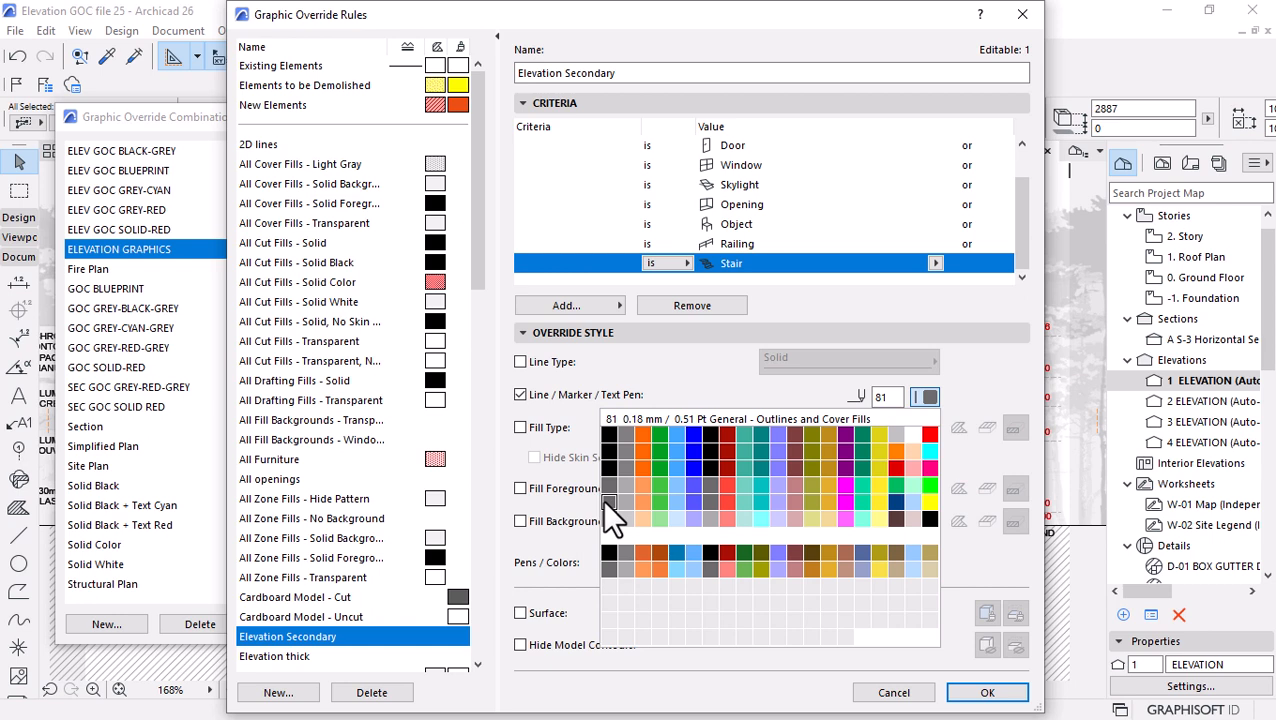
{"action": "left_click", "coordinate": [532, 540]}
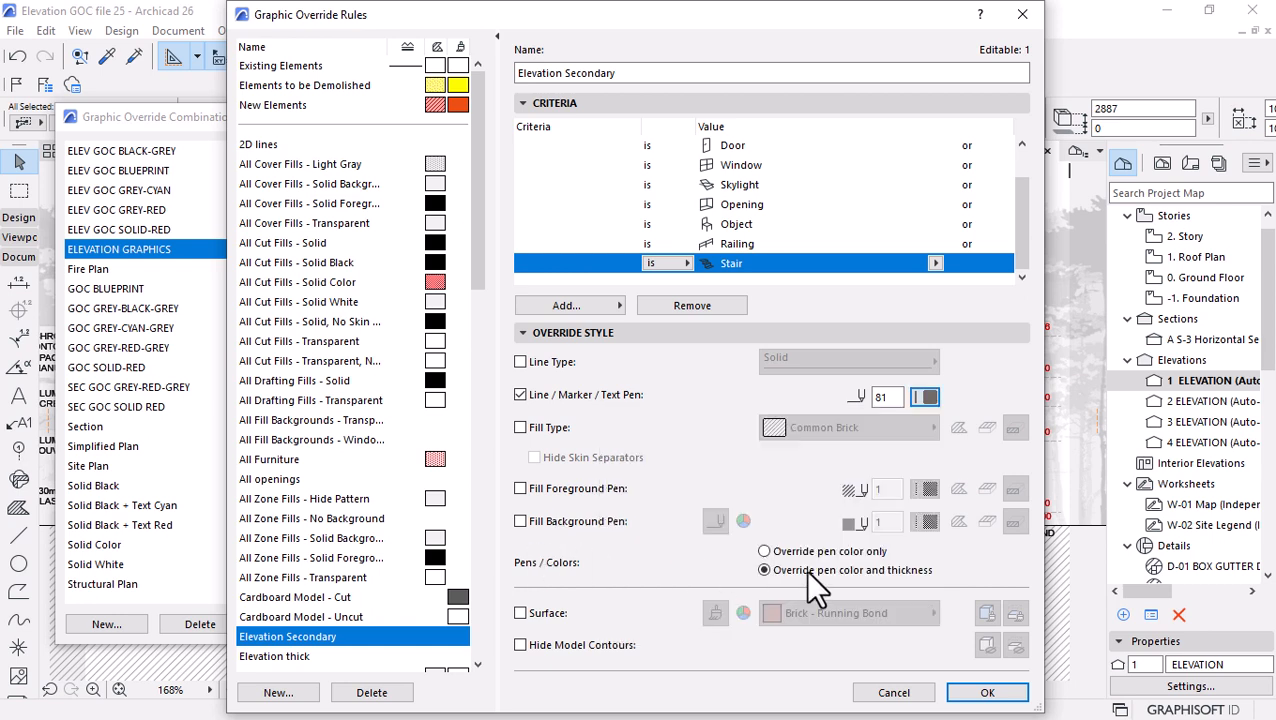
{"action": "left_click", "coordinate": [985, 692]}
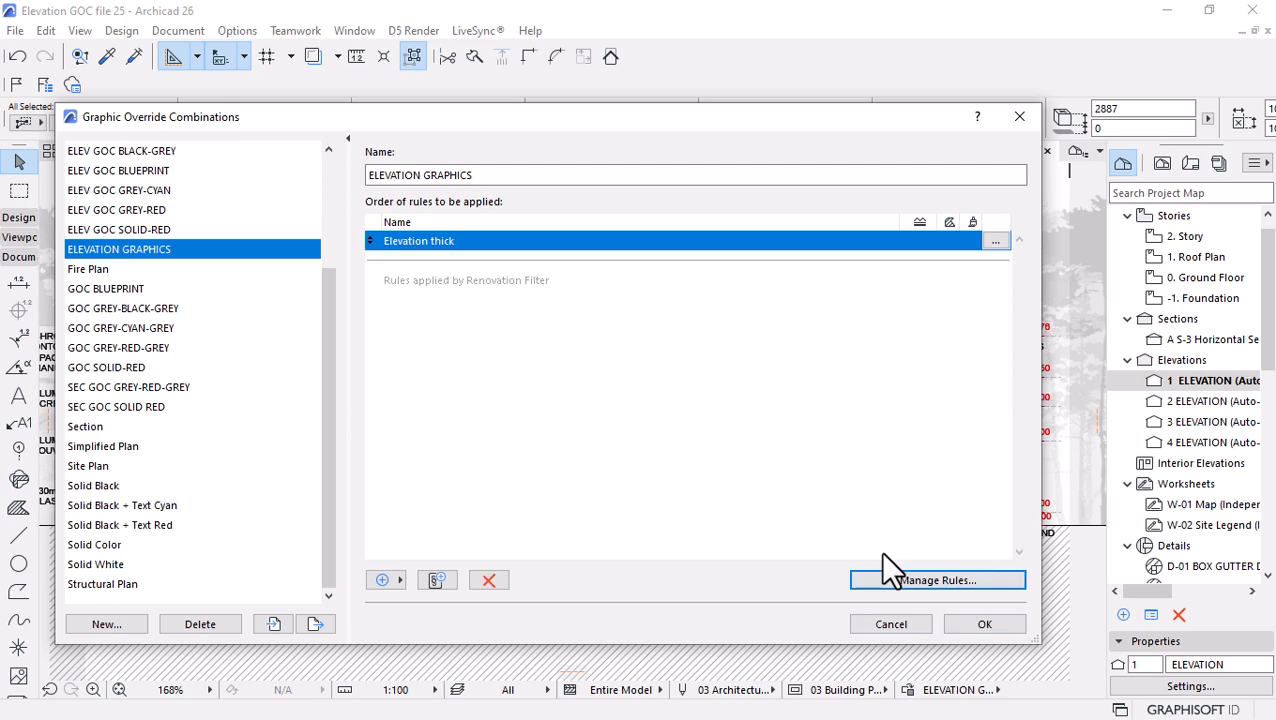
Add the Elevation Secondary rule to the ELEVATION GRAPHICS combination, place it above Elevation thick and accept the combination.
{"action": "left_click", "coordinate": [396, 580]}
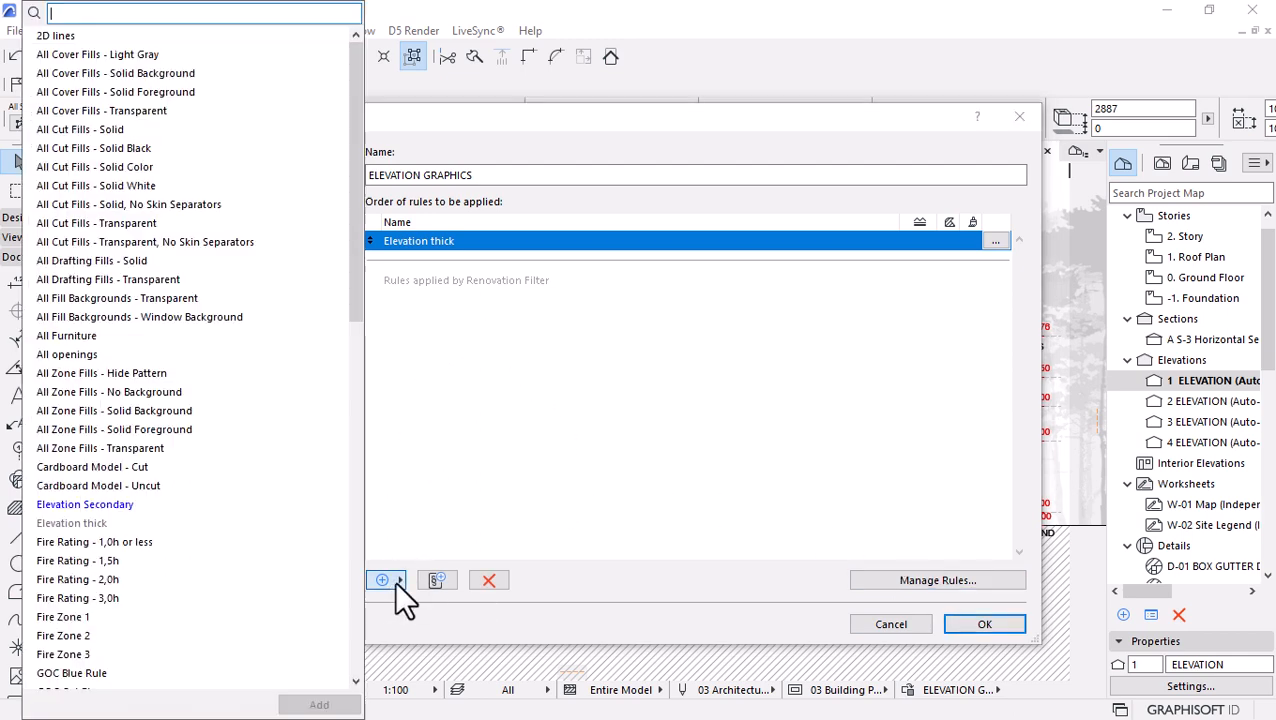
{"action": "left_click", "coordinate": [75, 506]}
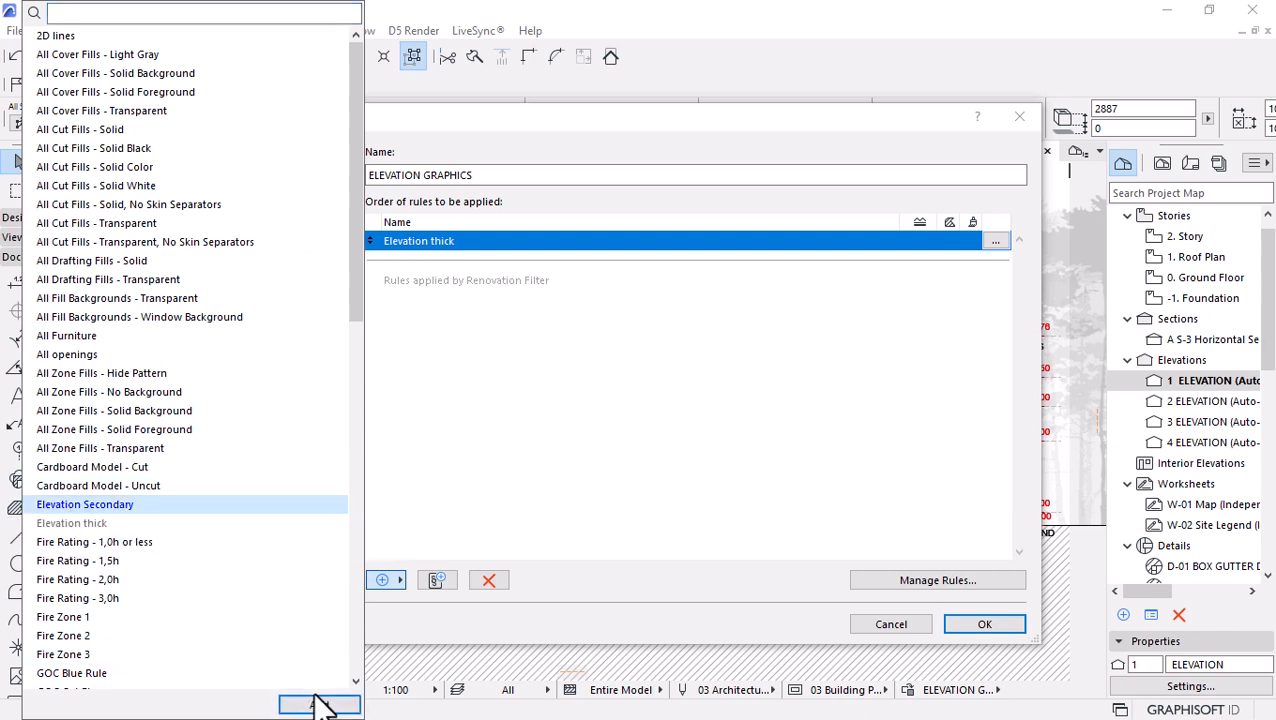
{"action": "left_click", "coordinate": [309, 705]}
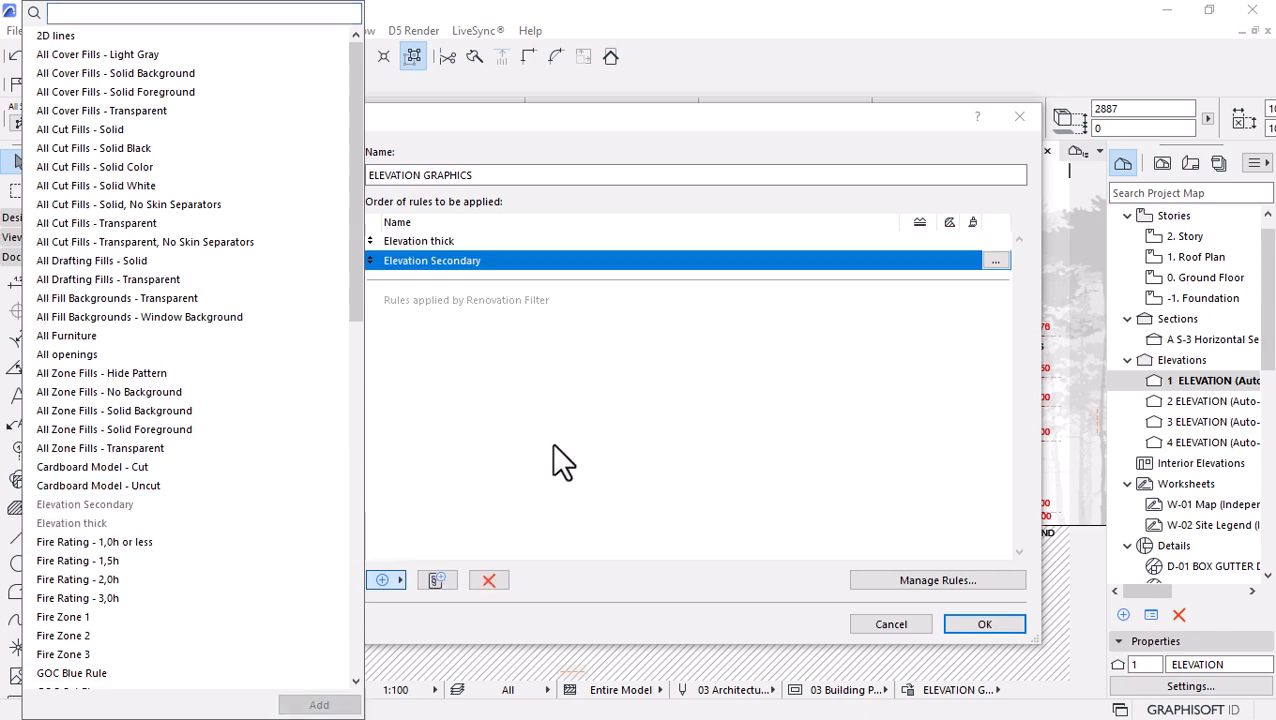
{"action": "left_click", "coordinate": [552, 444]}
{"action": "left_click_drag", "start_coordinate": [367, 258], "coordinate": [374, 242]}
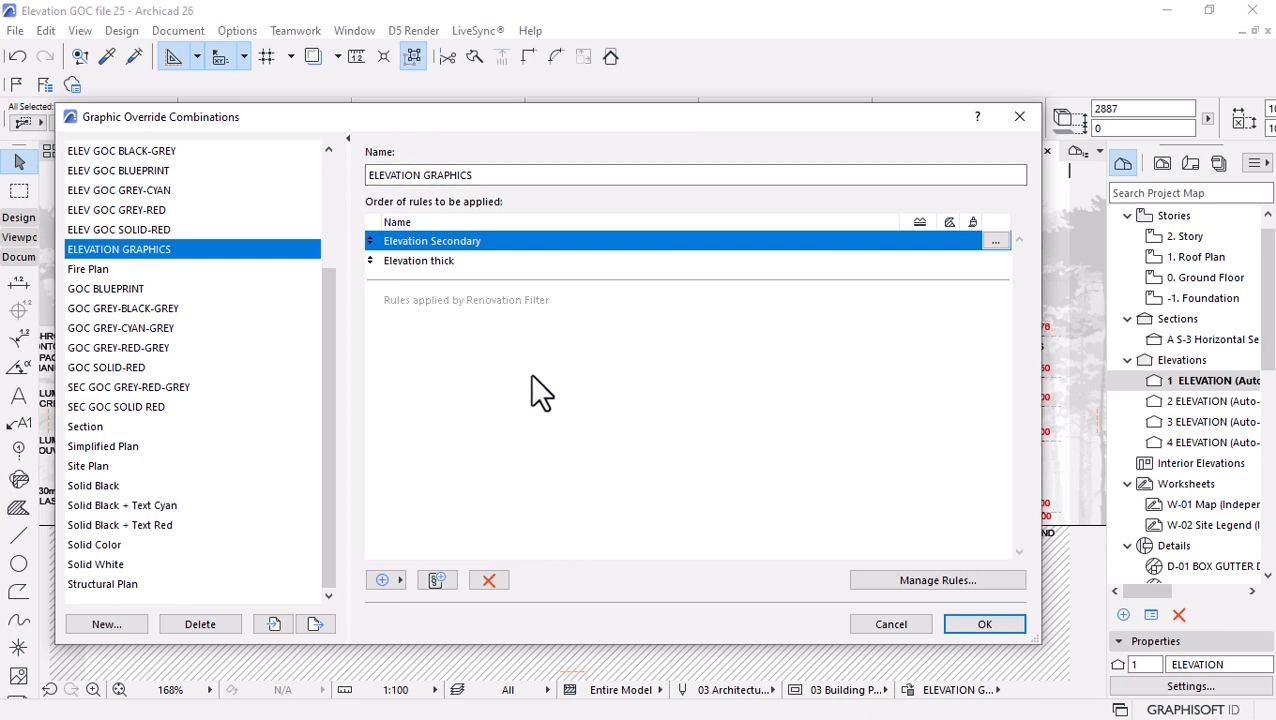
{"action": "left_click", "coordinate": [968, 623]}
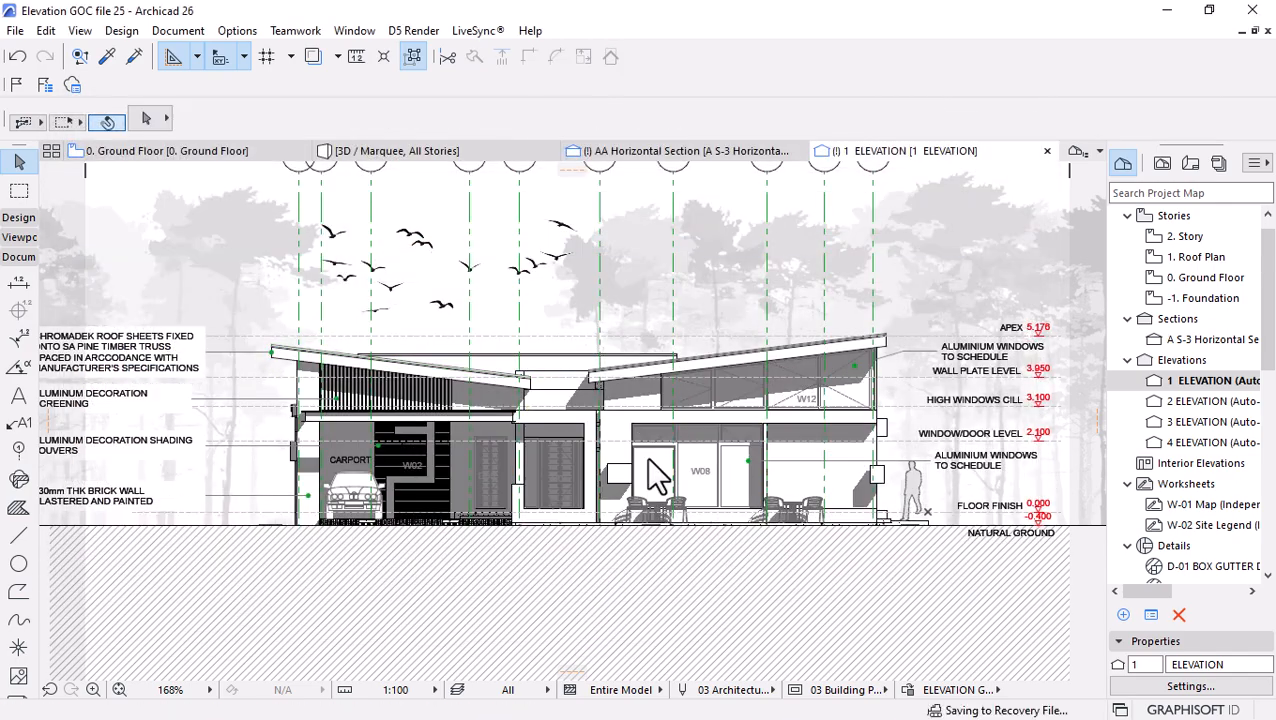
Examine the line weights of the windows, furniture and roof edges in the elevation at close range.
{"action": "scroll", "coordinate": [838, 421], "scroll_direction": "up", "scroll_amount": 5}
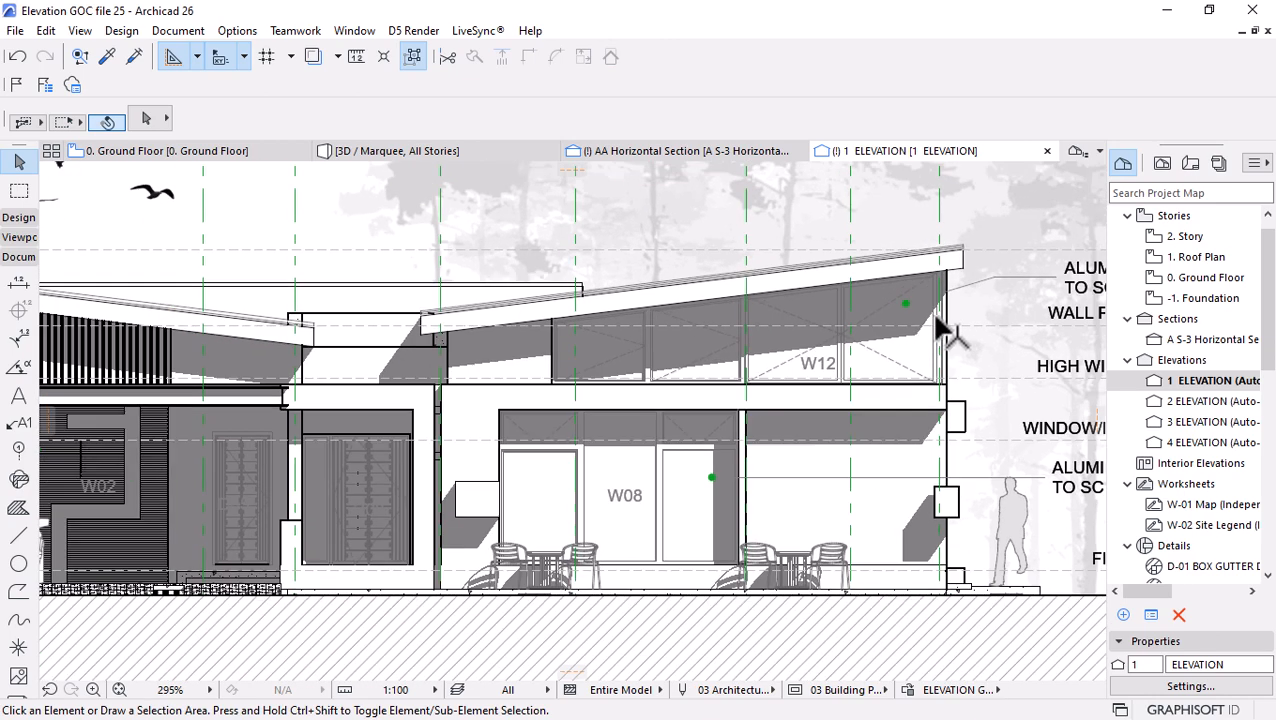
{"action": "scroll", "coordinate": [940, 322], "scroll_direction": "down", "scroll_amount": 3}
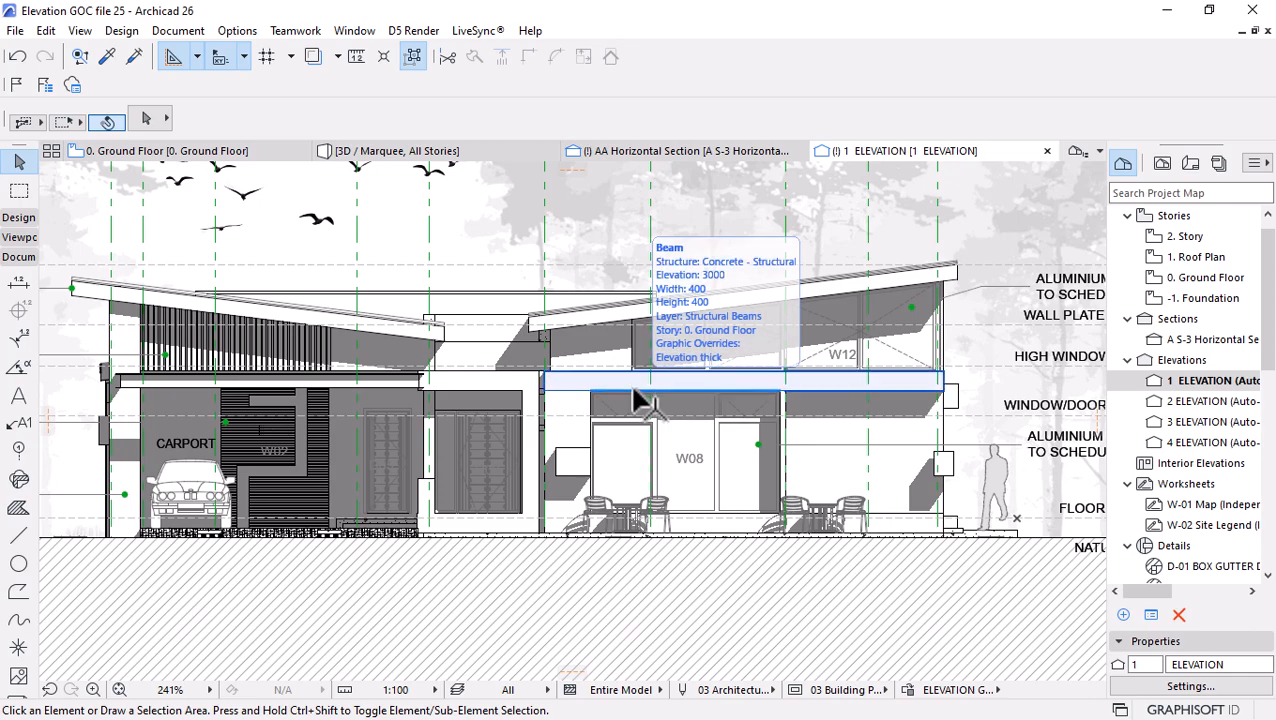
{"action": "scroll", "coordinate": [826, 540], "scroll_direction": "up", "scroll_amount": 7}
{"action": "scroll", "coordinate": [838, 428], "scroll_direction": "down", "scroll_amount": 8}
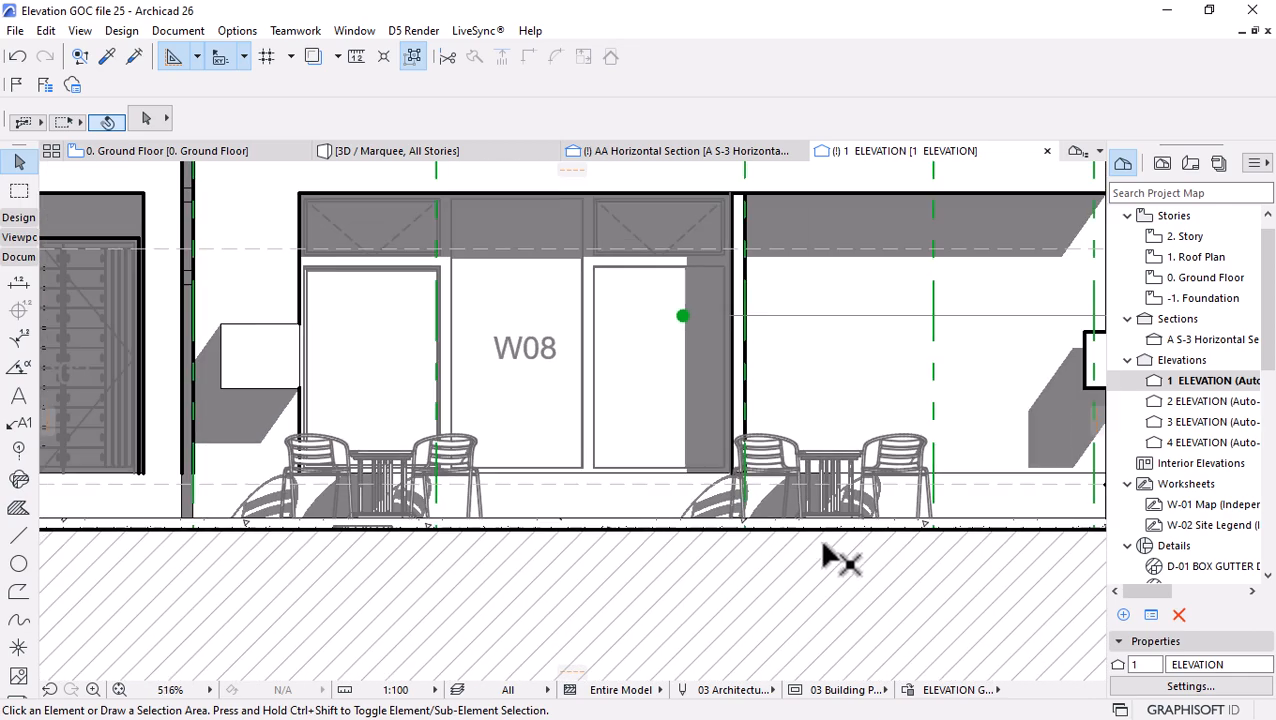
{"action": "scroll", "coordinate": [600, 340], "scroll_direction": "up", "scroll_amount": 10}
{"action": "scroll", "coordinate": [515, 332], "scroll_direction": "up", "scroll_amount": 2}
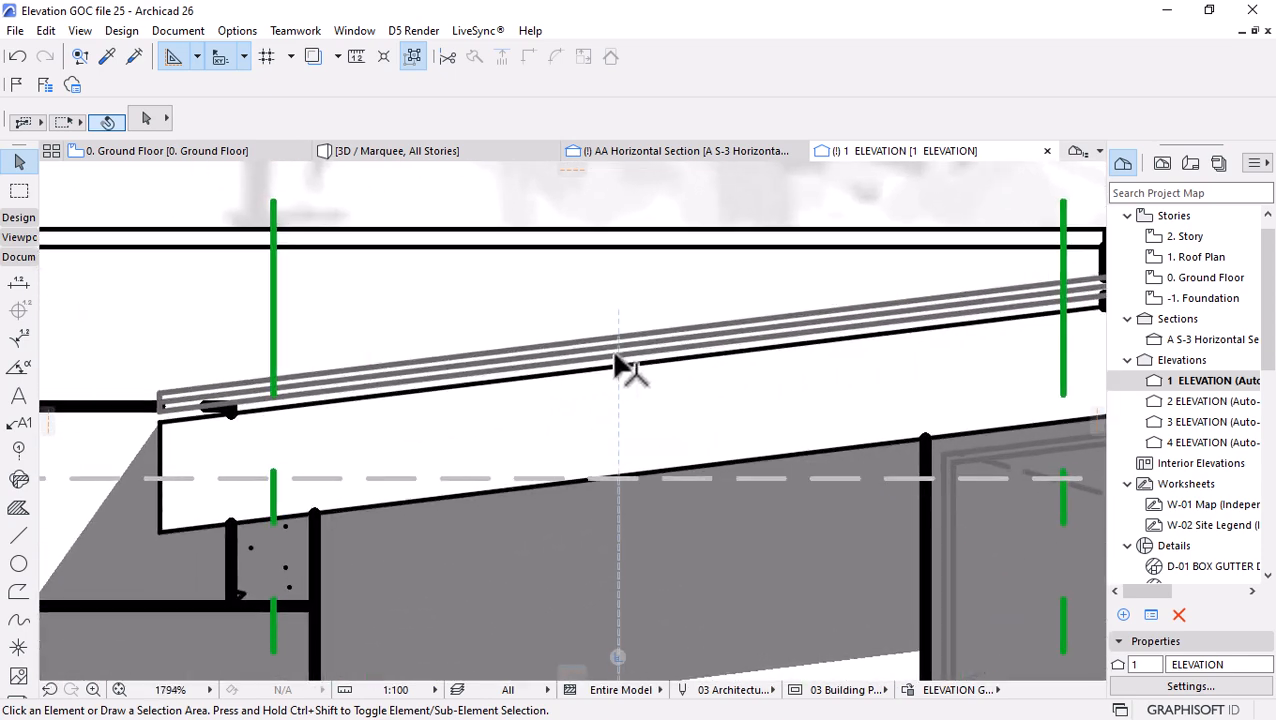
{"action": "scroll", "coordinate": [629, 365], "scroll_direction": "down", "scroll_amount": 4}
{"action": "scroll", "coordinate": [428, 405], "scroll_direction": "up", "scroll_amount": 2}
{"action": "scroll", "coordinate": [398, 432], "scroll_direction": "up", "scroll_amount": 5}
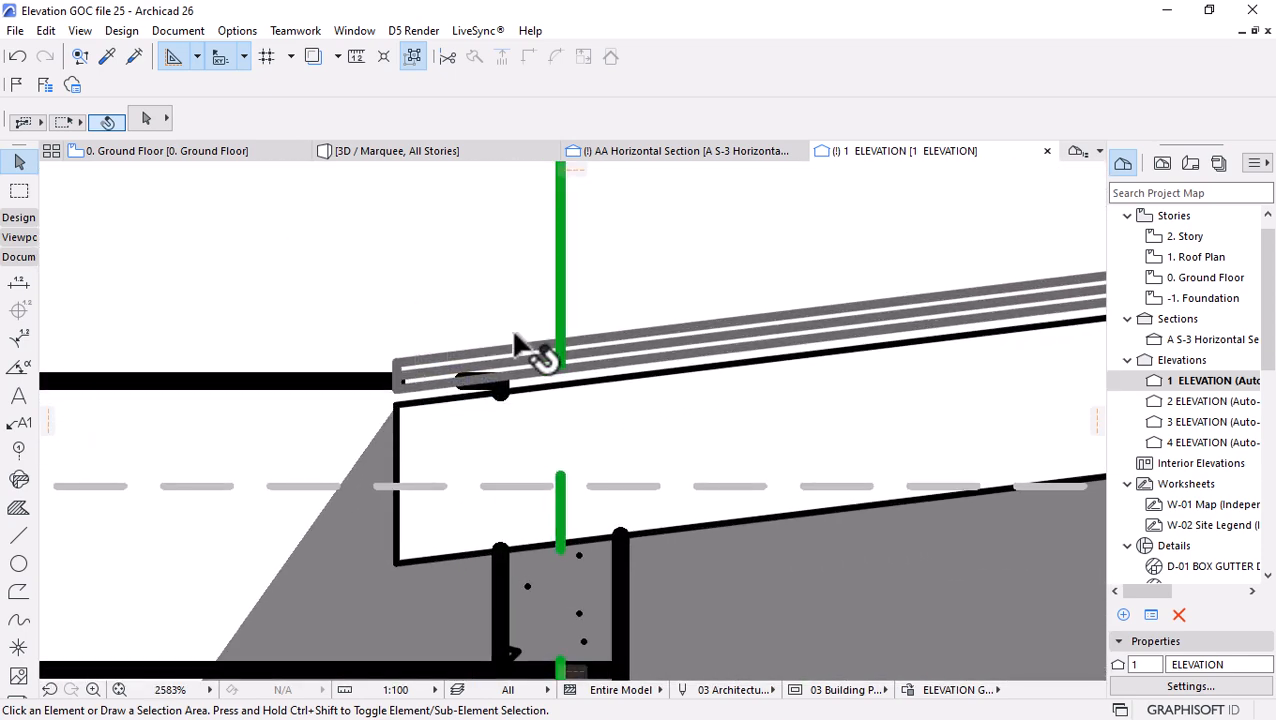
{"action": "scroll", "coordinate": [390, 418], "scroll_direction": "up", "scroll_amount": 5}
{"action": "scroll", "coordinate": [392, 406], "scroll_direction": "up", "scroll_amount": 1}
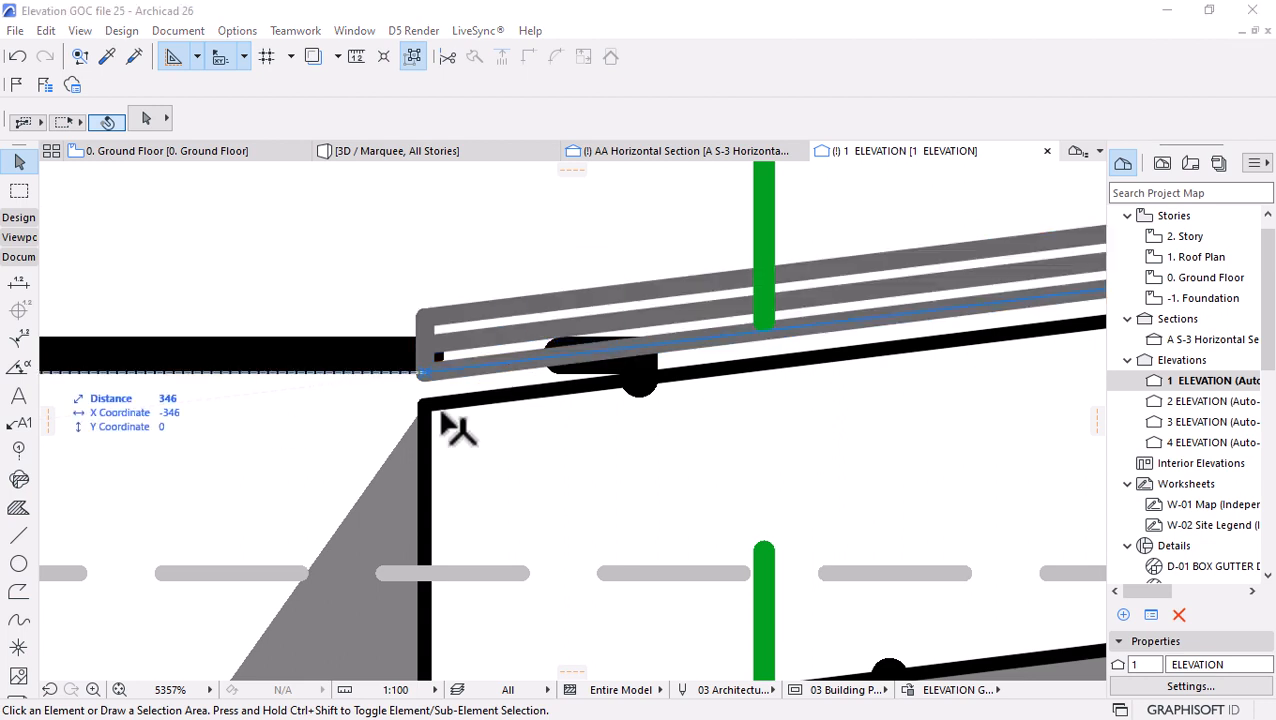
Set the line, marker and text pen of the Elevation Secondary rule to pen 101 and accept the changes.
{"action": "left_click", "coordinate": [908, 692]}
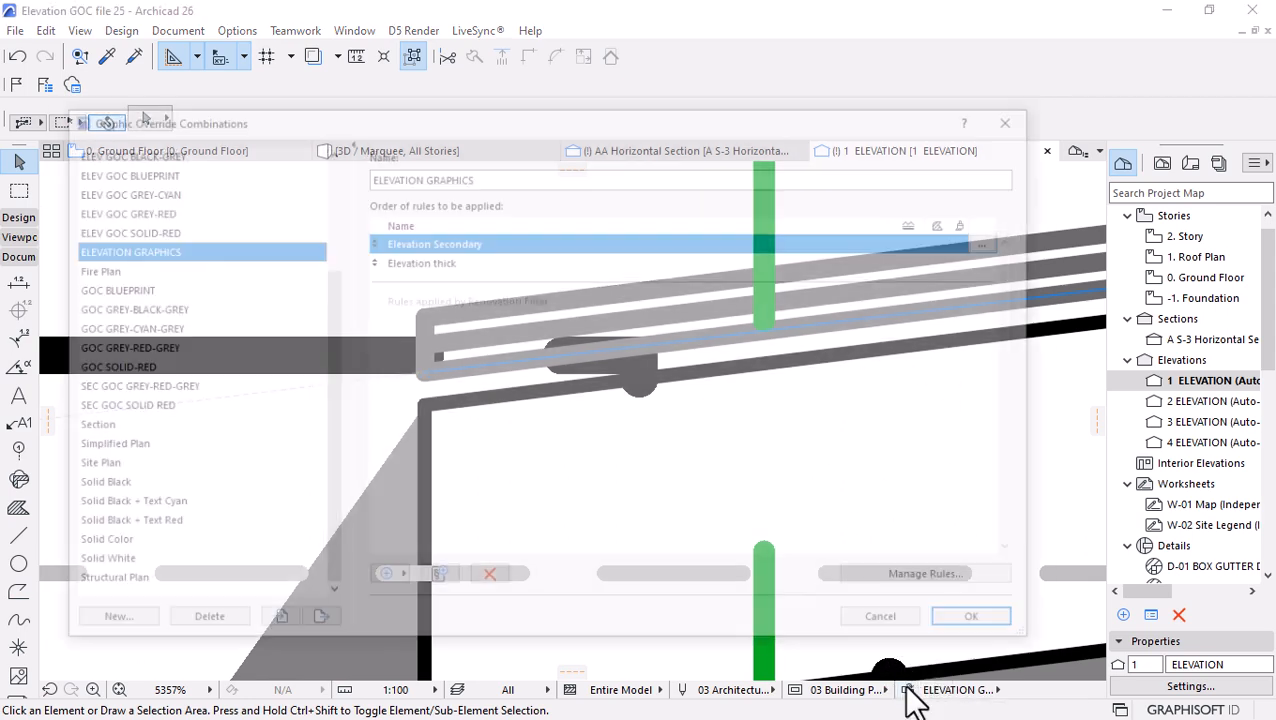
{"action": "left_click", "coordinate": [995, 243]}
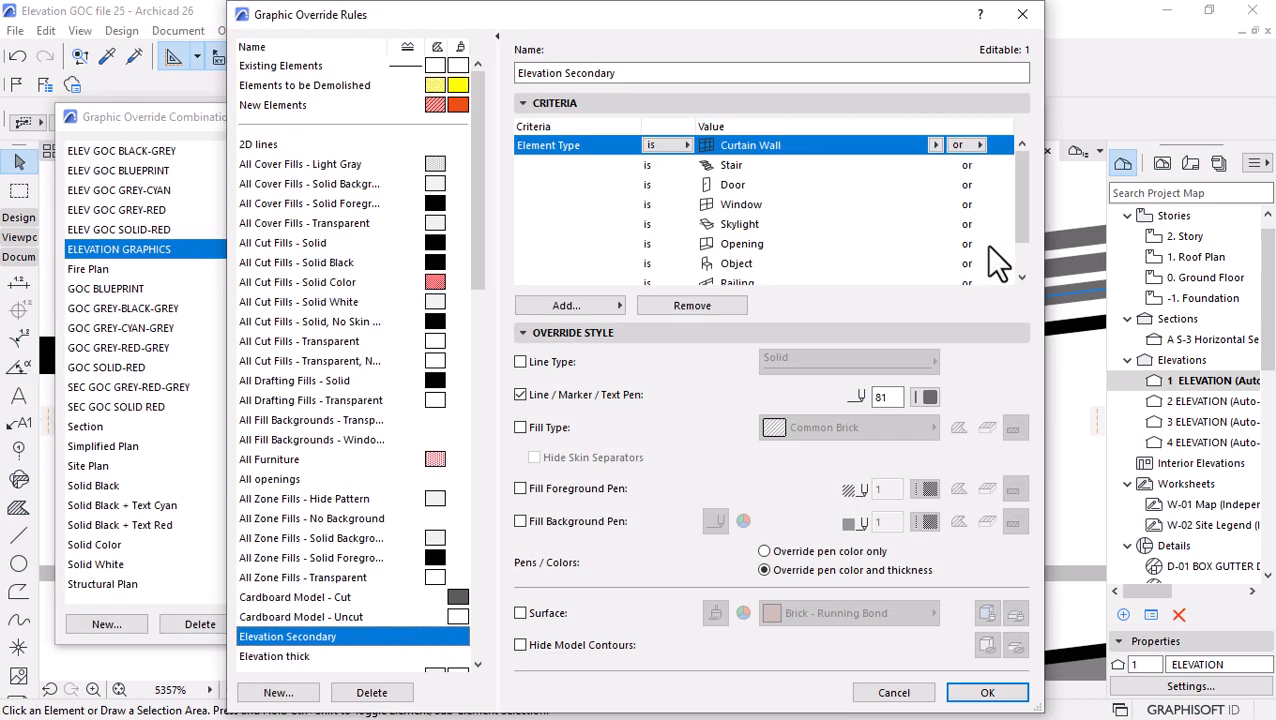
{"action": "left_click", "coordinate": [918, 397]}
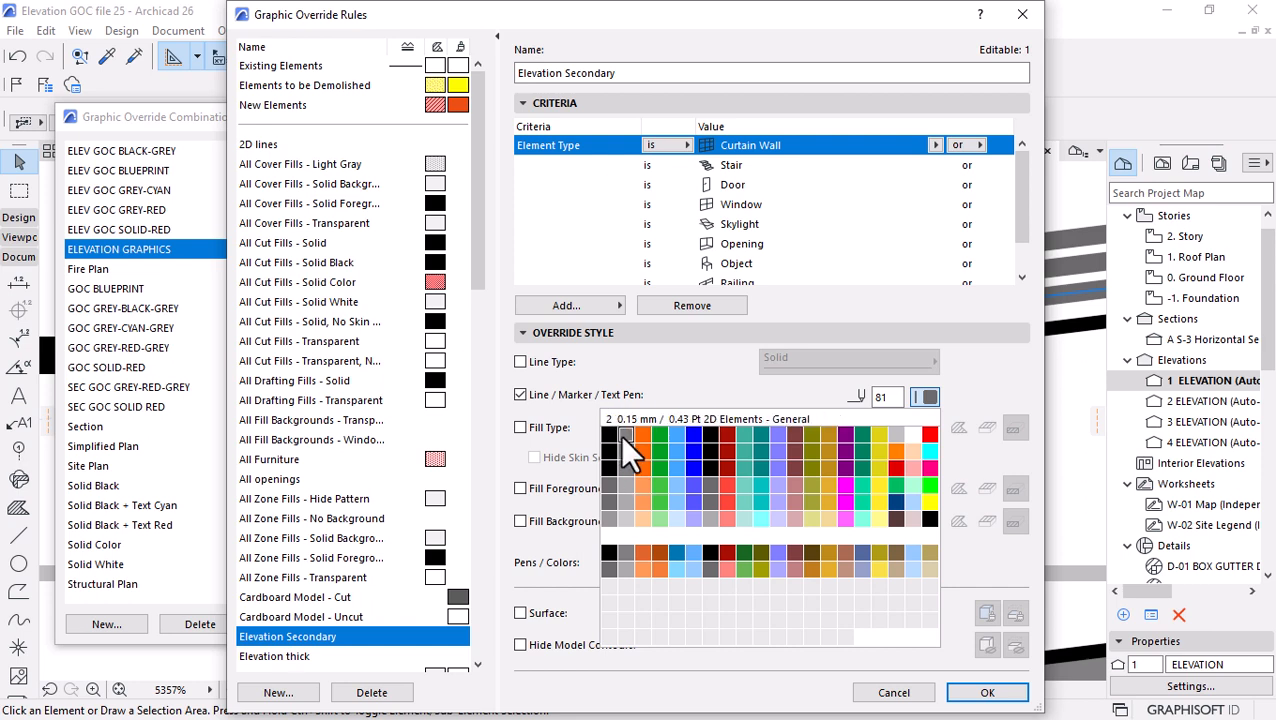
{"action": "left_click", "coordinate": [608, 517]}
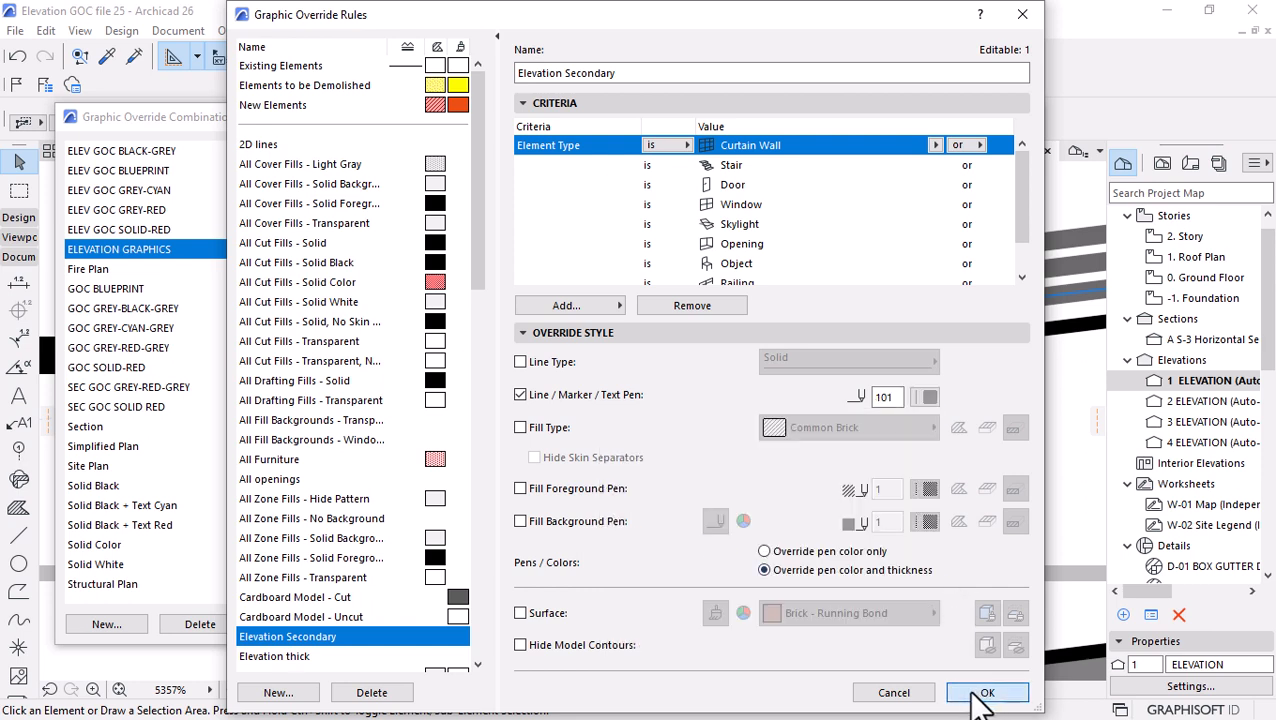
{"action": "left_click", "coordinate": [978, 696]}
{"action": "left_click", "coordinate": [965, 625]}
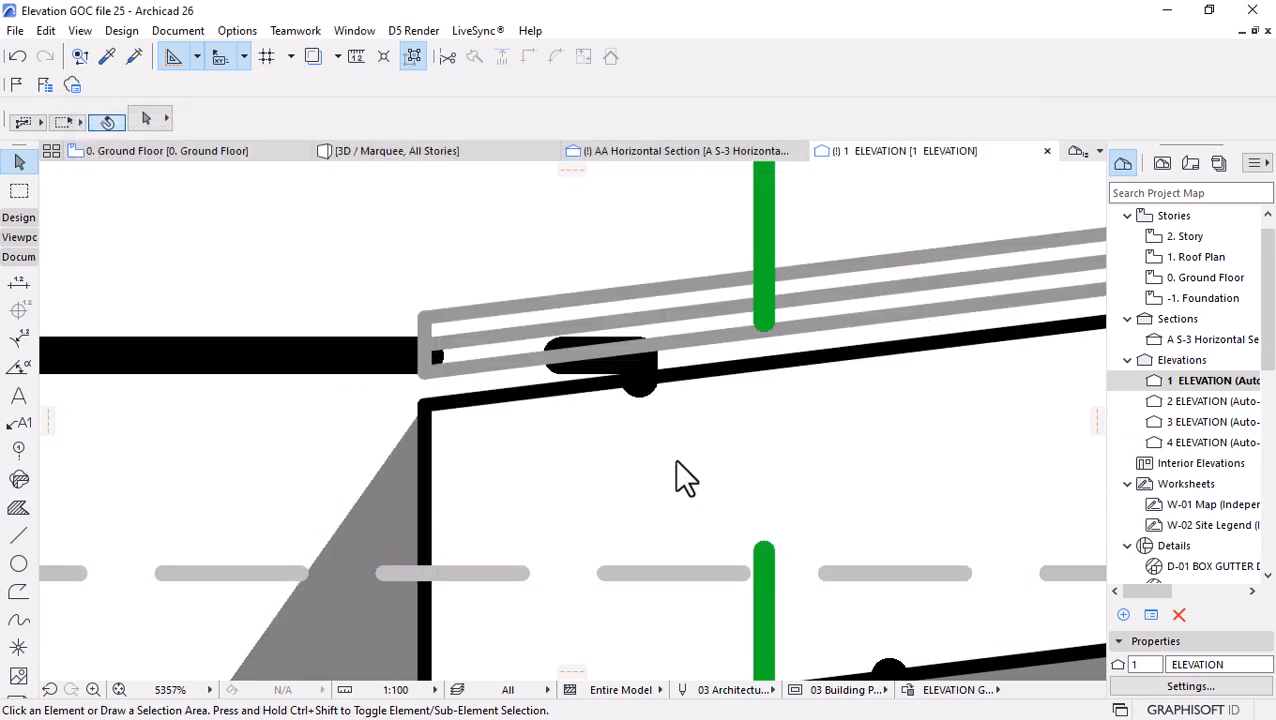
Examine the roof edge, windows, carport and doors in the elevation and select a horizontal louvre beside the car to check its element type.
{"action": "scroll", "coordinate": [445, 322], "scroll_direction": "down", "scroll_amount": 4}
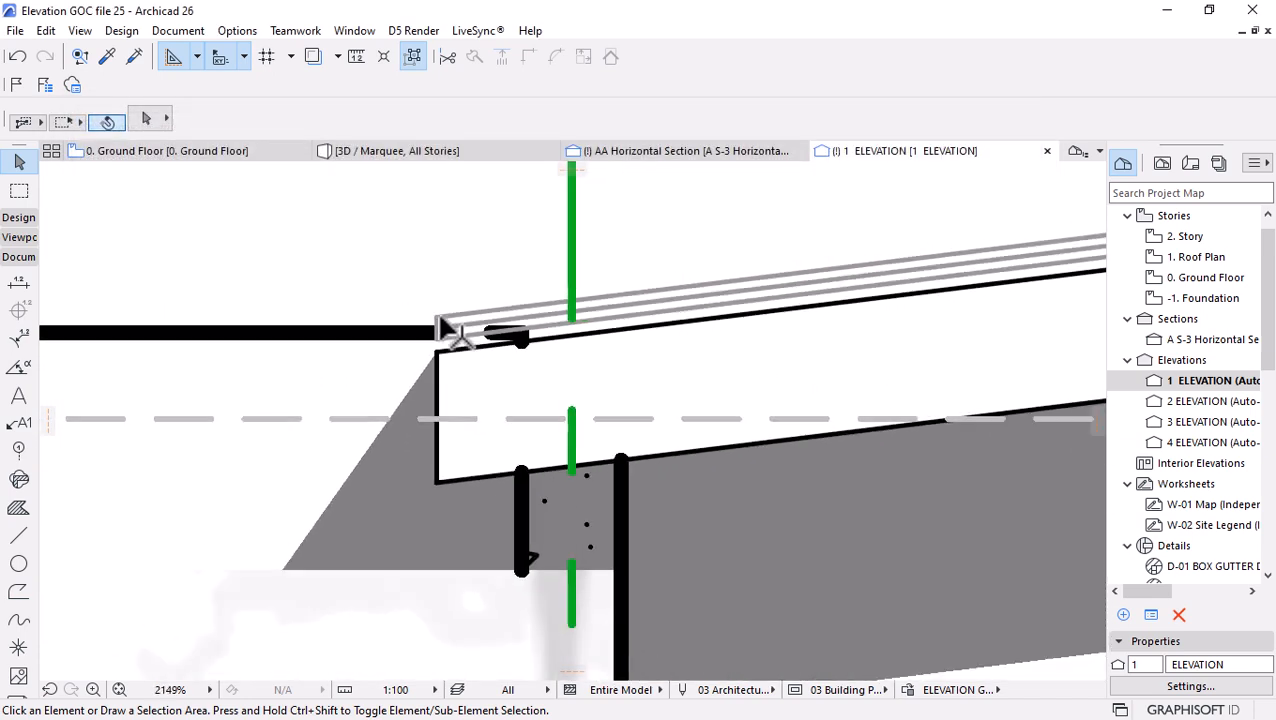
{"action": "scroll", "coordinate": [440, 332], "scroll_direction": "down", "scroll_amount": 9}
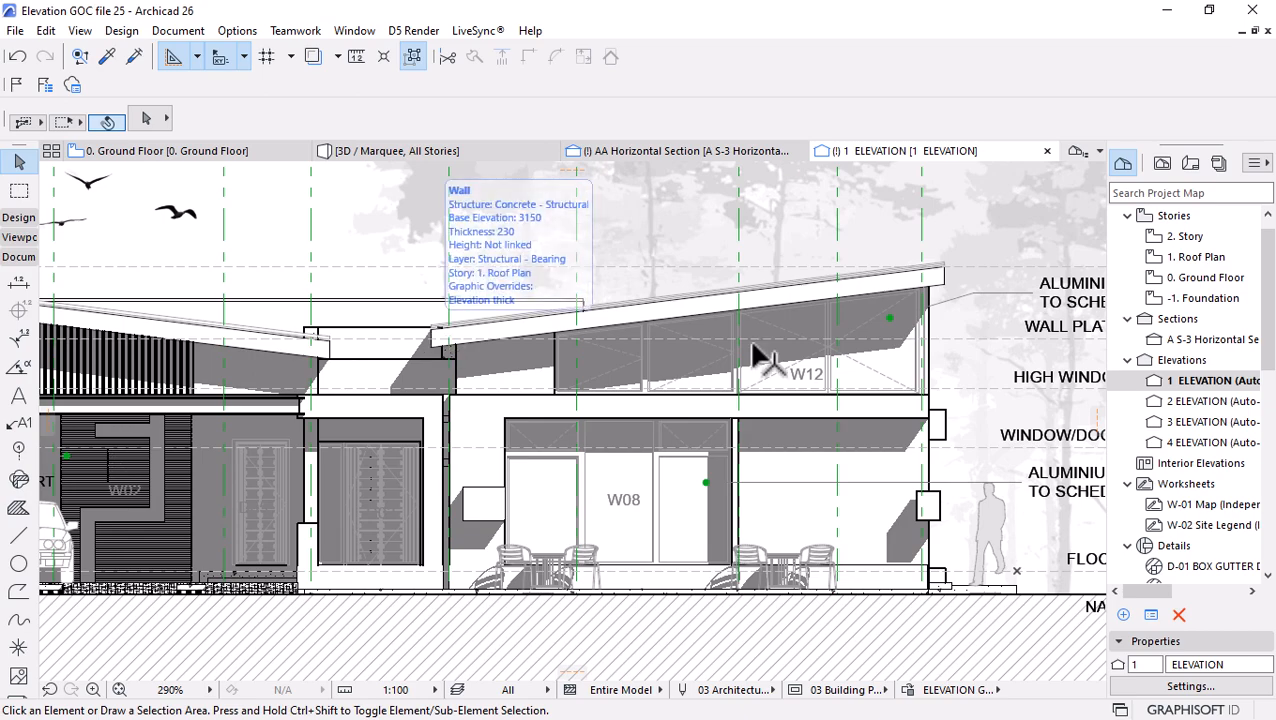
{"action": "scroll", "coordinate": [940, 384], "scroll_direction": "down", "scroll_amount": 4}
{"action": "scroll", "coordinate": [940, 384], "scroll_direction": "up", "scroll_amount": 5}
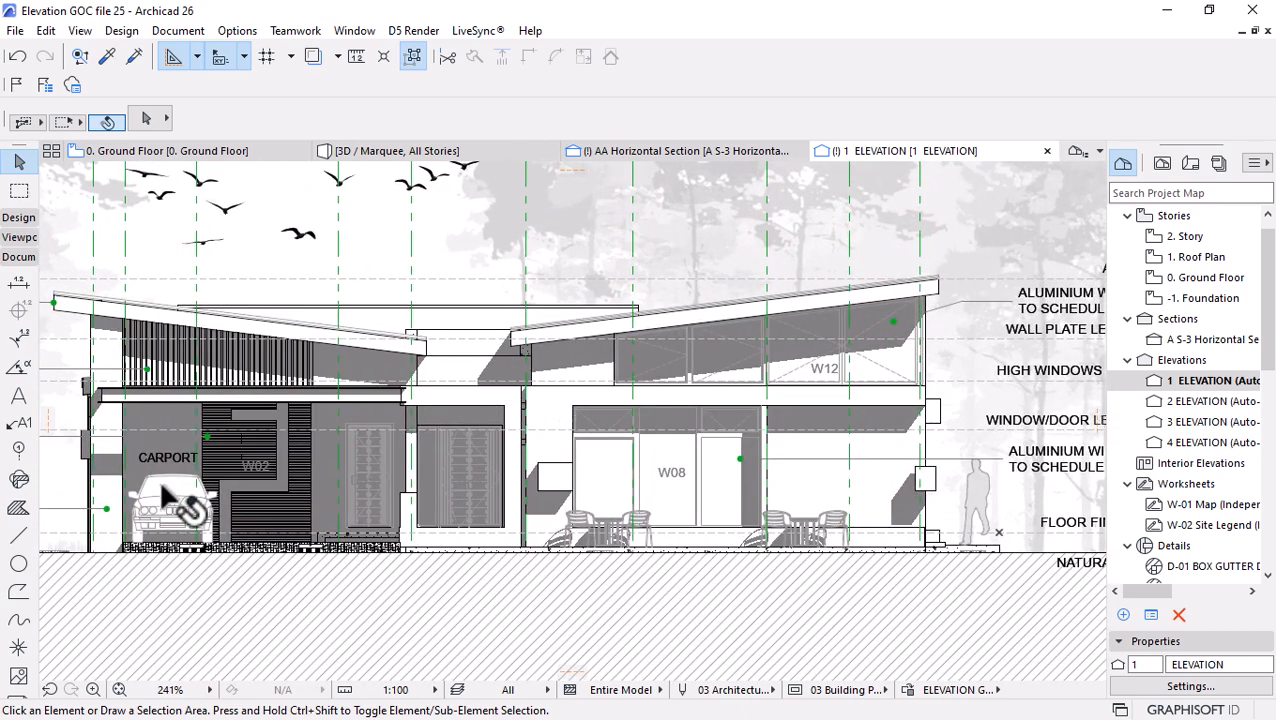
{"action": "scroll", "coordinate": [165, 497], "scroll_direction": "up", "scroll_amount": 4}
{"action": "scroll", "coordinate": [265, 430], "scroll_direction": "up", "scroll_amount": 2}
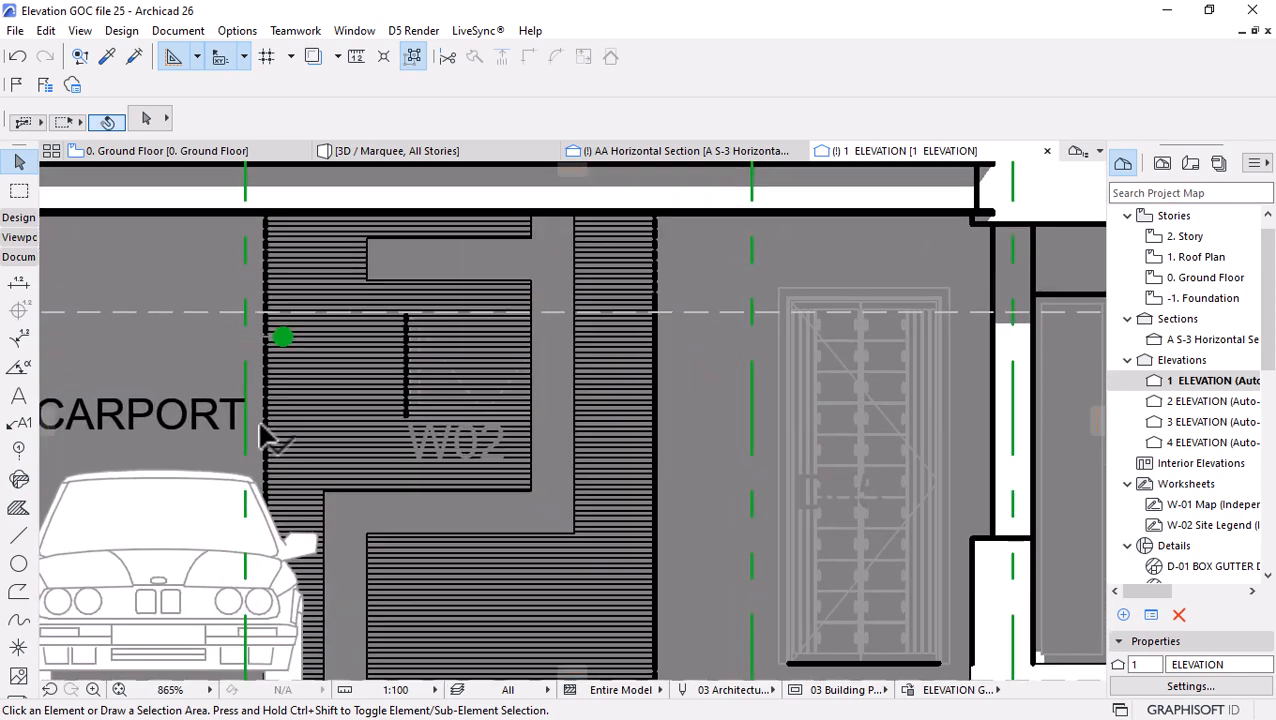
{"action": "scroll", "coordinate": [379, 447], "scroll_direction": "down", "scroll_amount": 4}
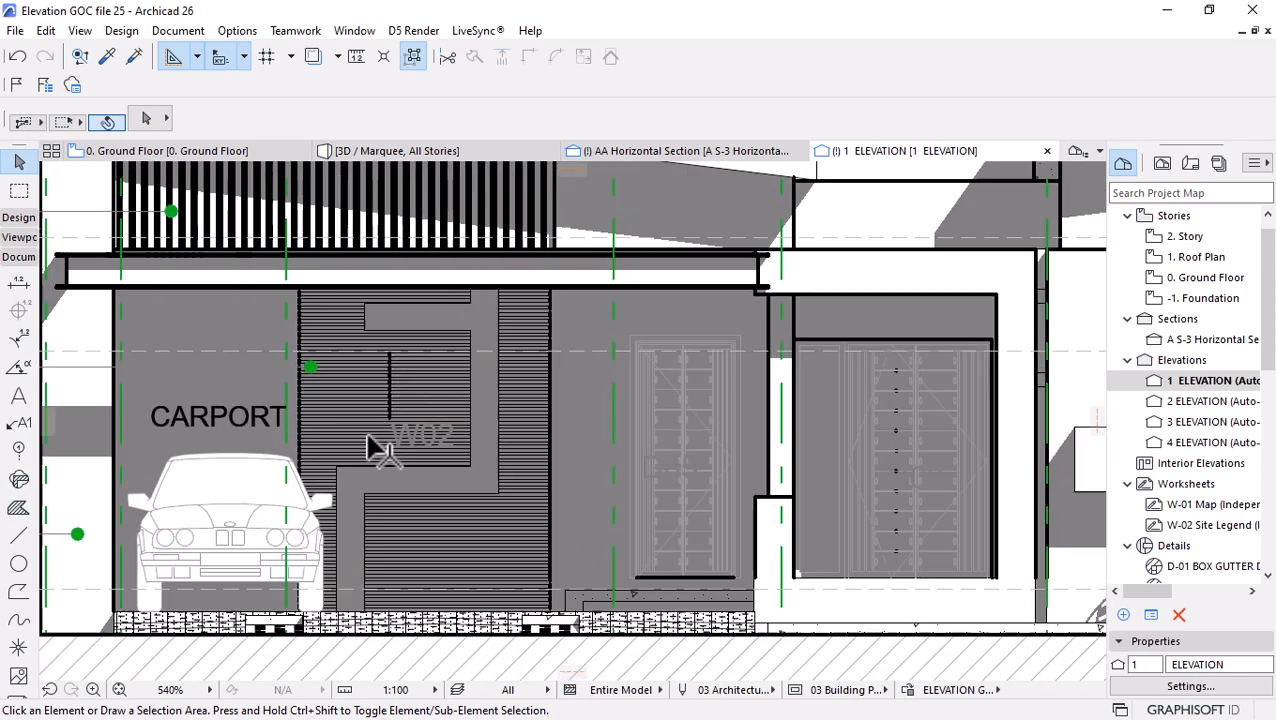
{"action": "scroll", "coordinate": [450, 510], "scroll_direction": "up", "scroll_amount": 4}
{"action": "left_click", "coordinate": [452, 478]}
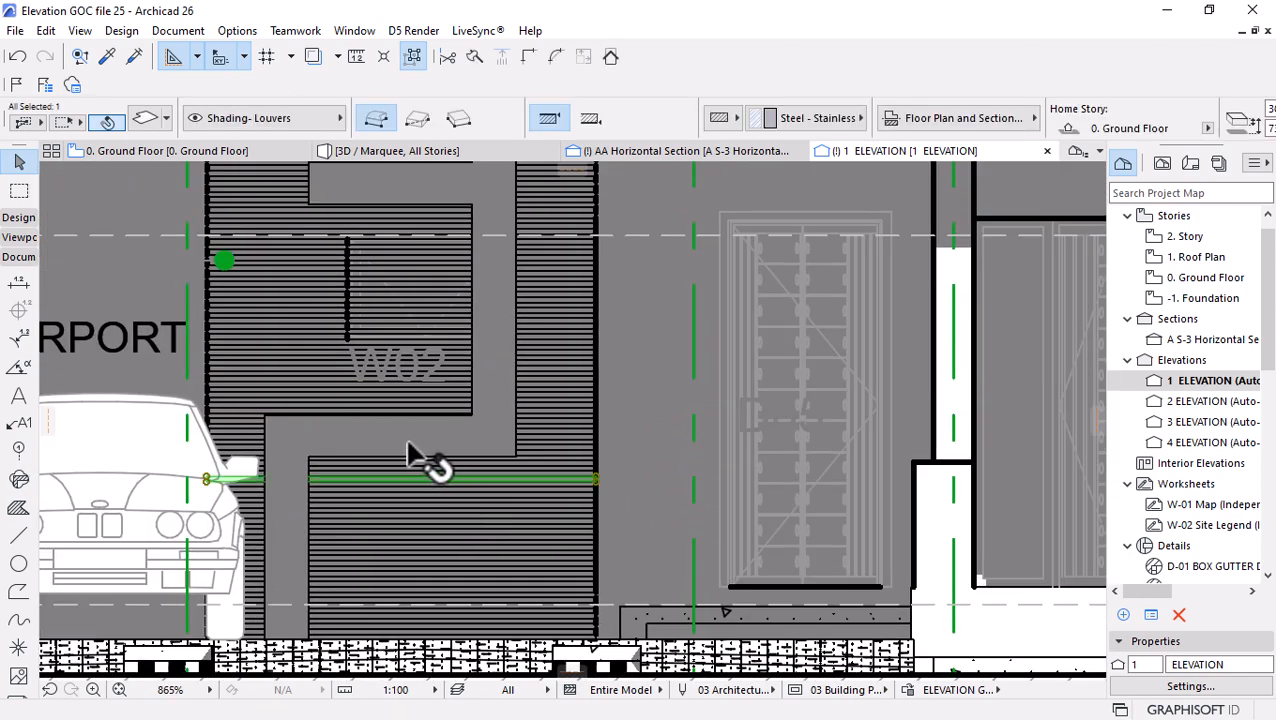
{"action": "scroll", "coordinate": [415, 445], "scroll_direction": "down", "scroll_amount": 1}
{"action": "scroll", "coordinate": [380, 435], "scroll_direction": "down", "scroll_amount": 5}
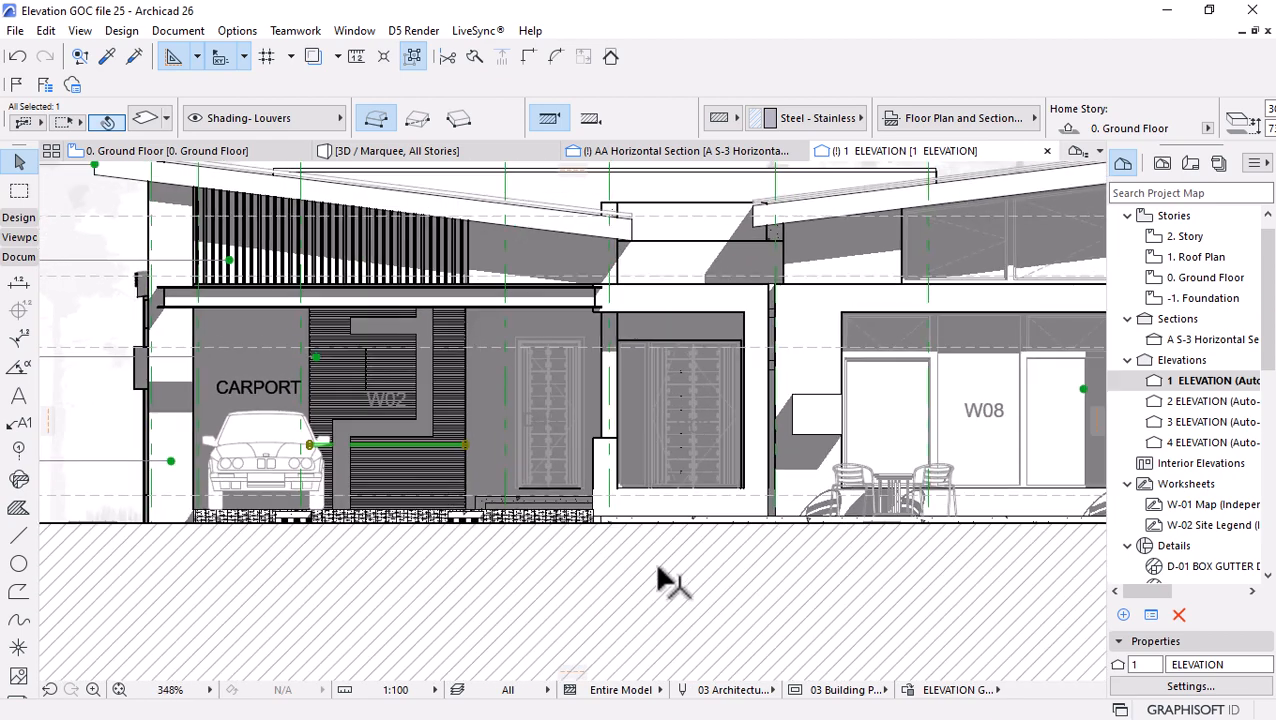
Try adding an Element Type criterion set to Slab to the Elevation Secondary rule and accept the changes.
{"action": "left_click", "coordinate": [907, 690]}
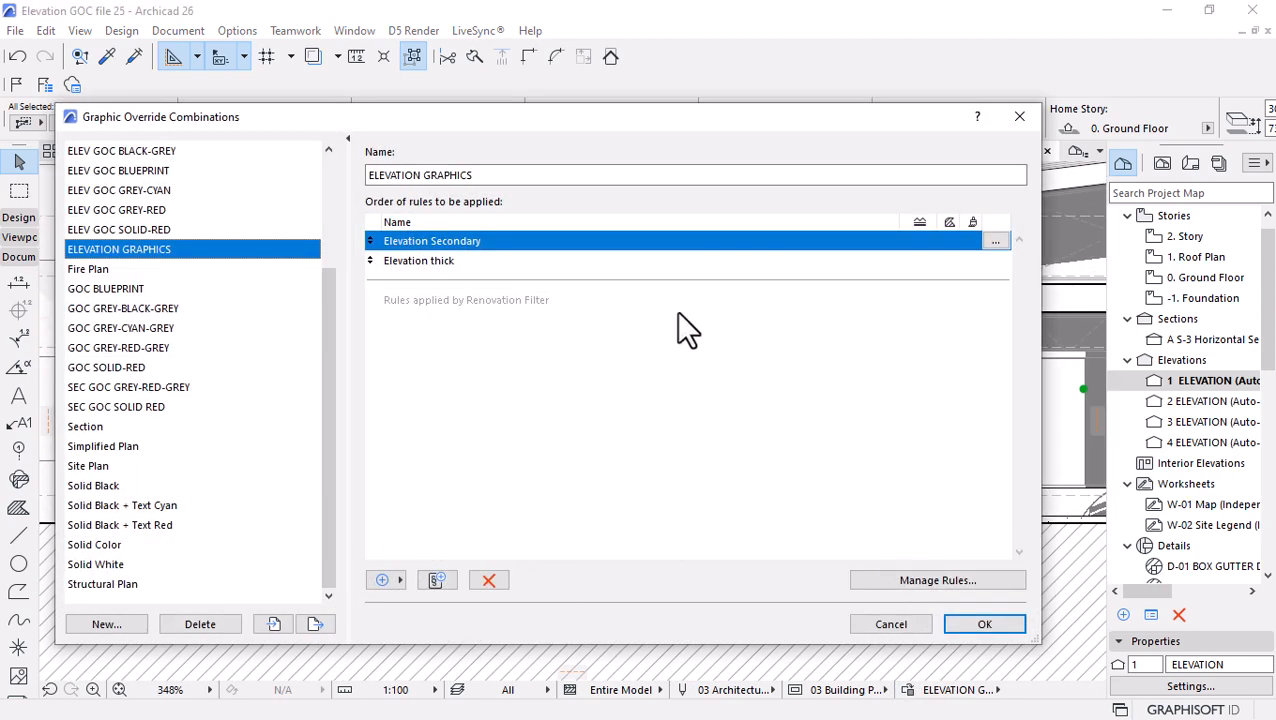
{"action": "left_click", "coordinate": [996, 241]}
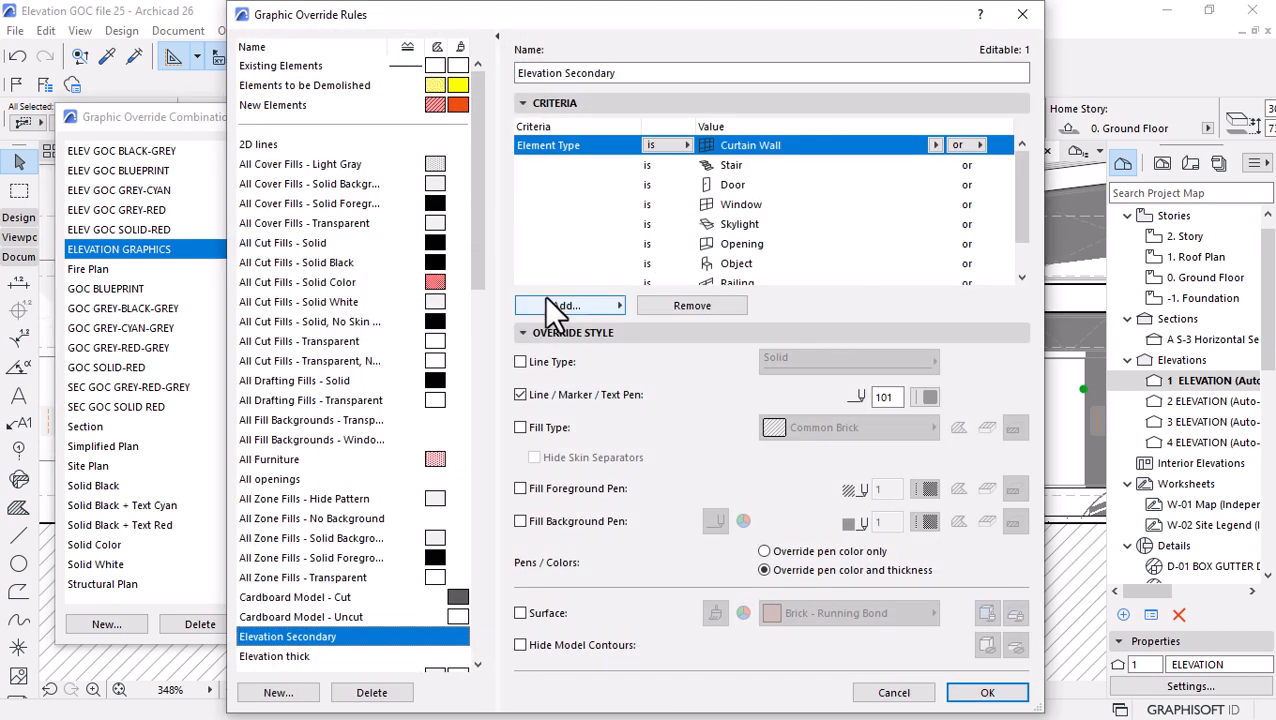
{"action": "left_click", "coordinate": [548, 300]}
{"action": "left_click", "coordinate": [252, 178]}
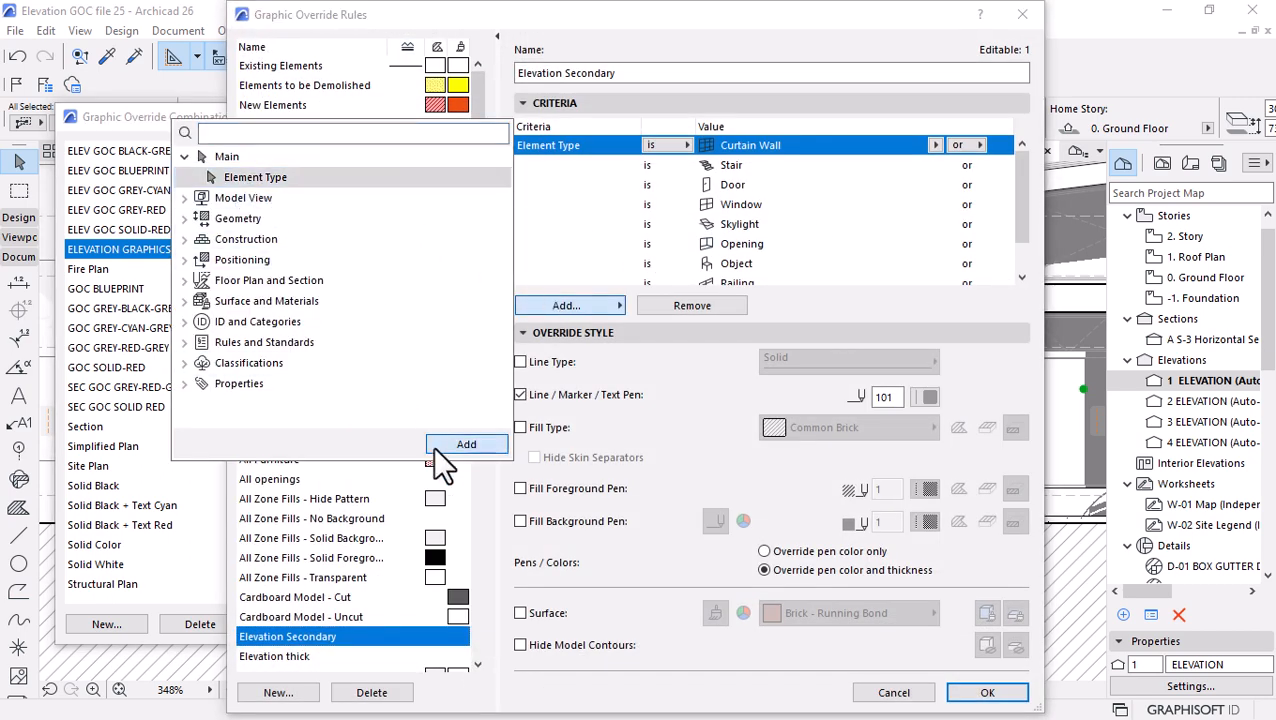
{"action": "left_click", "coordinate": [445, 446]}
{"action": "left_click", "coordinate": [935, 263]}
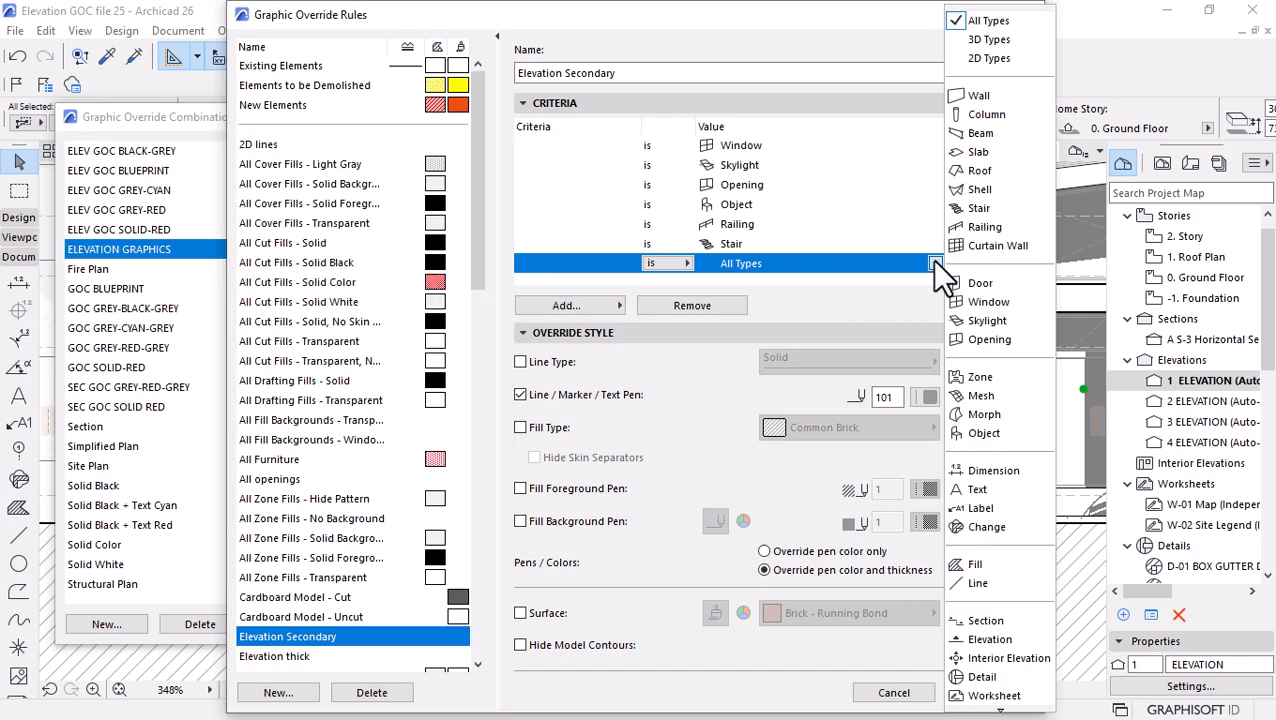
{"action": "left_click", "coordinate": [977, 151]}
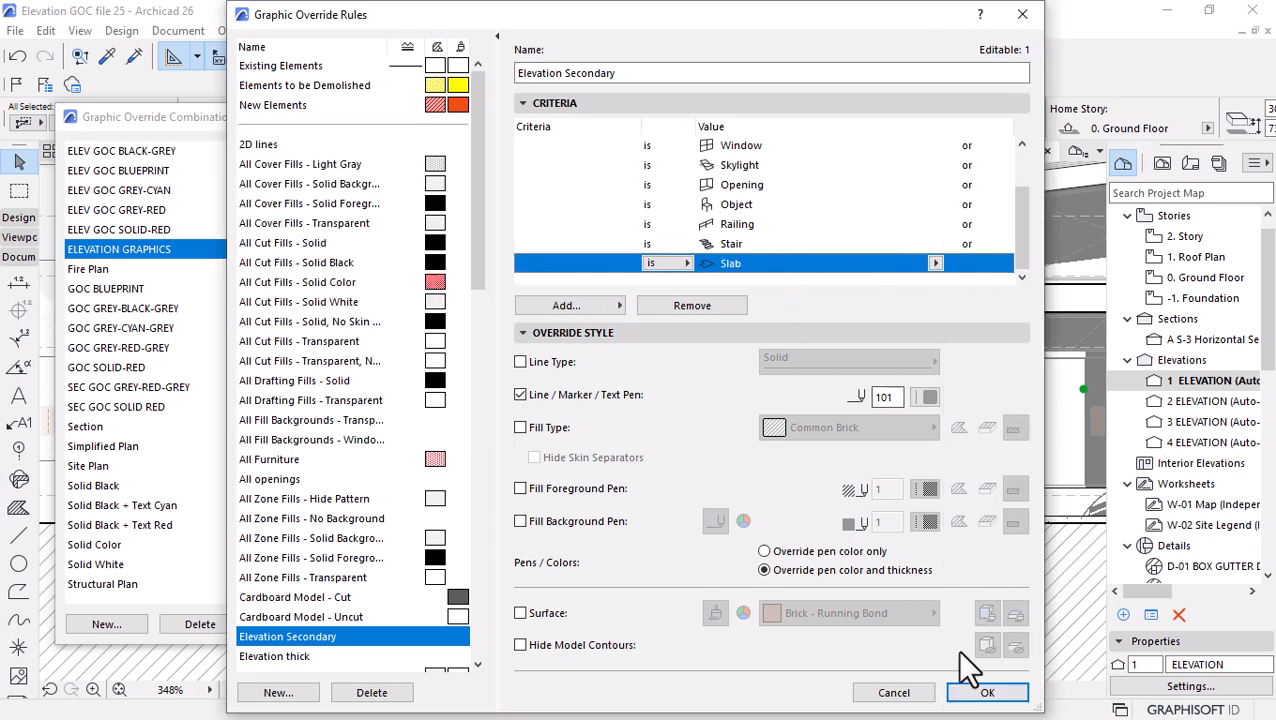
{"action": "left_click", "coordinate": [977, 693]}
{"action": "left_click", "coordinate": [984, 624]}
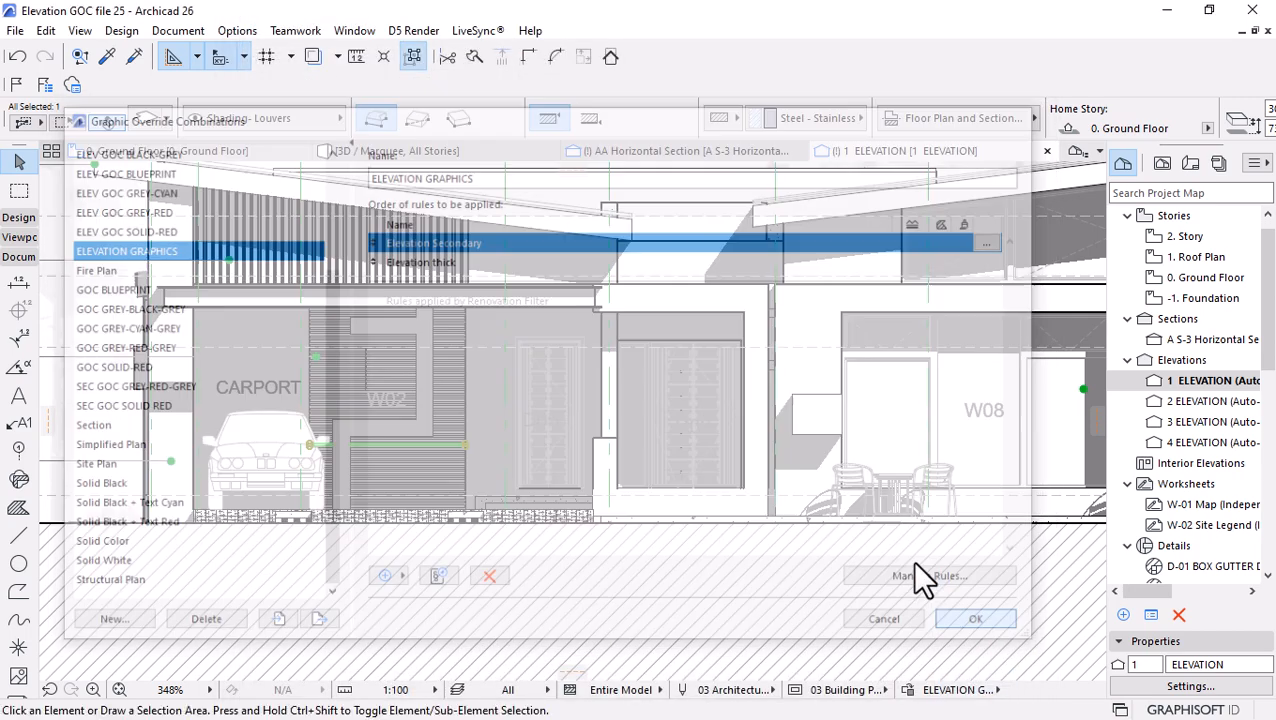
Check the carport louvres in the elevation, remove the Slab criterion from the Elevation Secondary rule and accept the rule.
{"action": "scroll", "coordinate": [370, 378], "scroll_direction": "up", "scroll_amount": 2}
{"action": "scroll", "coordinate": [362, 370], "scroll_direction": "up", "scroll_amount": 3}
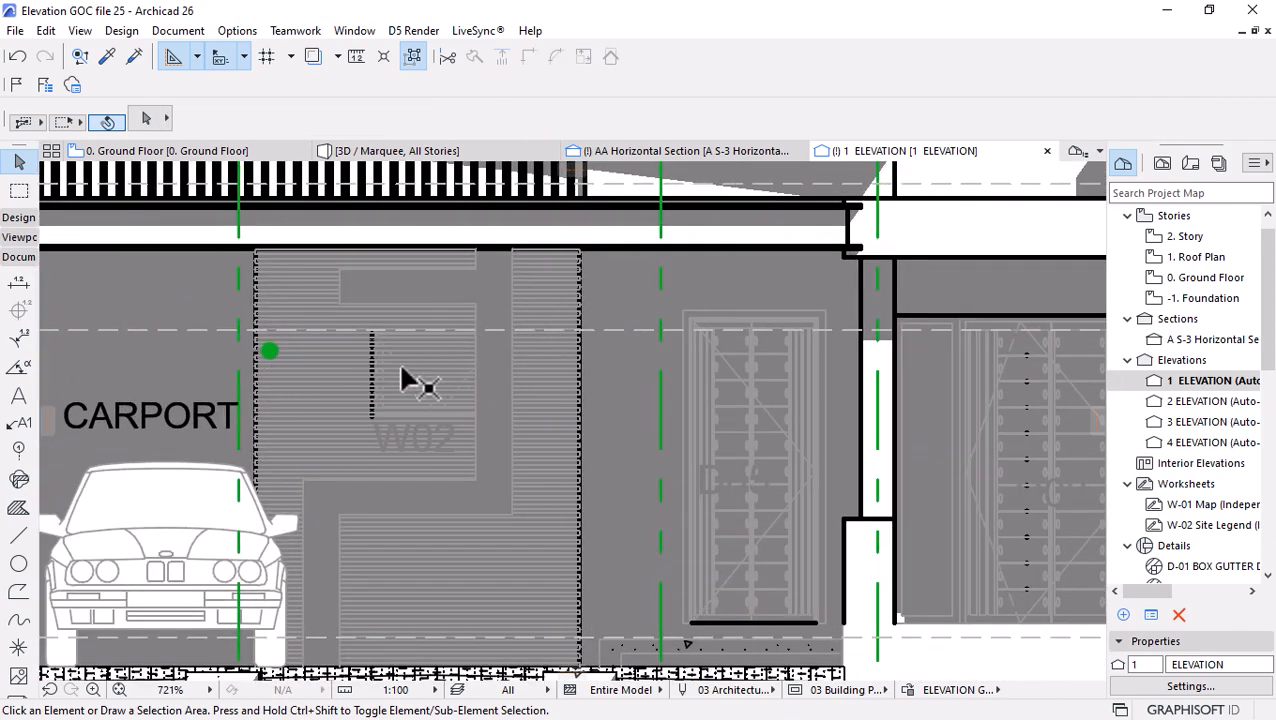
{"action": "scroll", "coordinate": [352, 398], "scroll_direction": "down", "scroll_amount": 5}
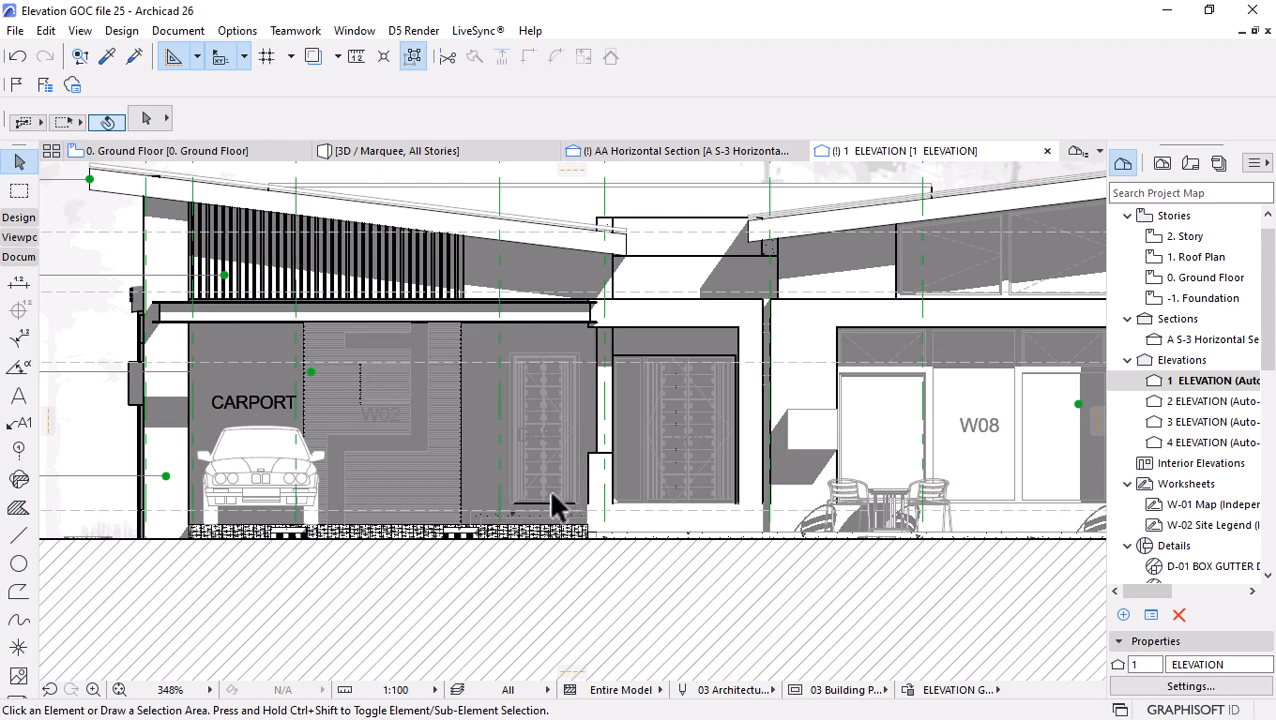
{"action": "left_click", "coordinate": [912, 690]}
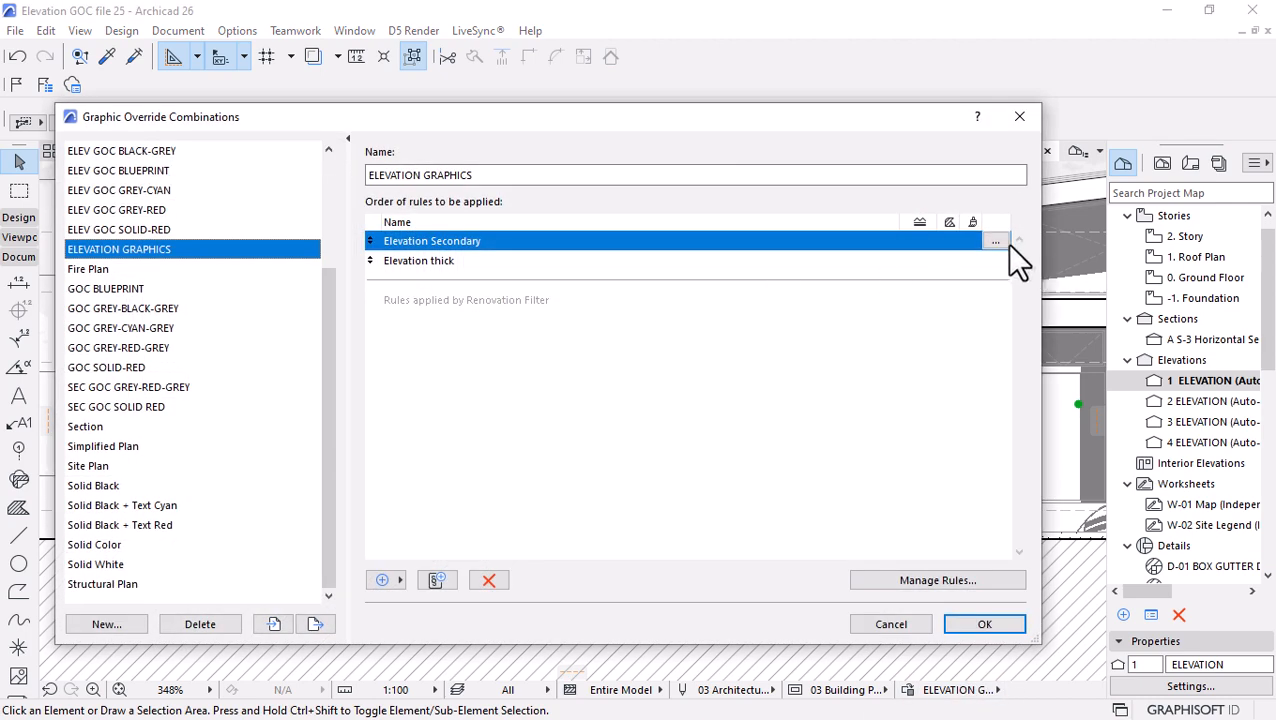
{"action": "left_click", "coordinate": [996, 242]}
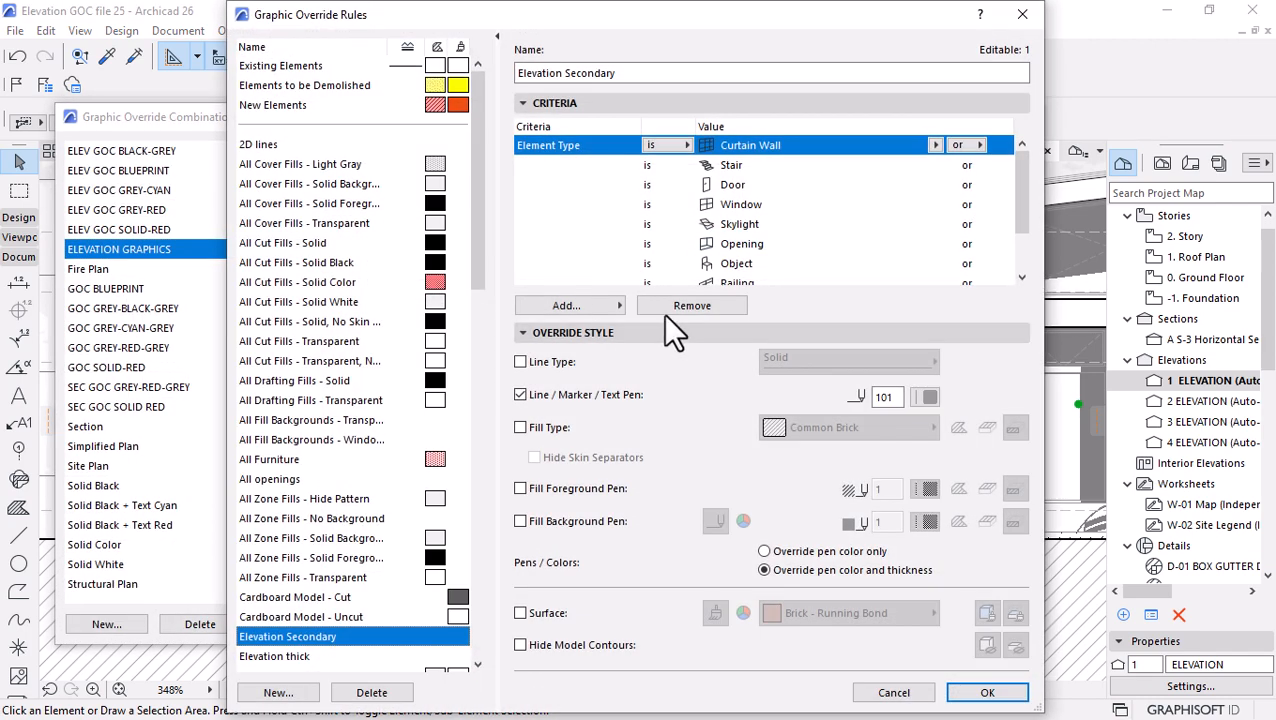
{"action": "scroll", "coordinate": [719, 262], "scroll_direction": "down", "scroll_amount": 1}
{"action": "left_click", "coordinate": [720, 261]}
{"action": "left_click", "coordinate": [692, 305]}
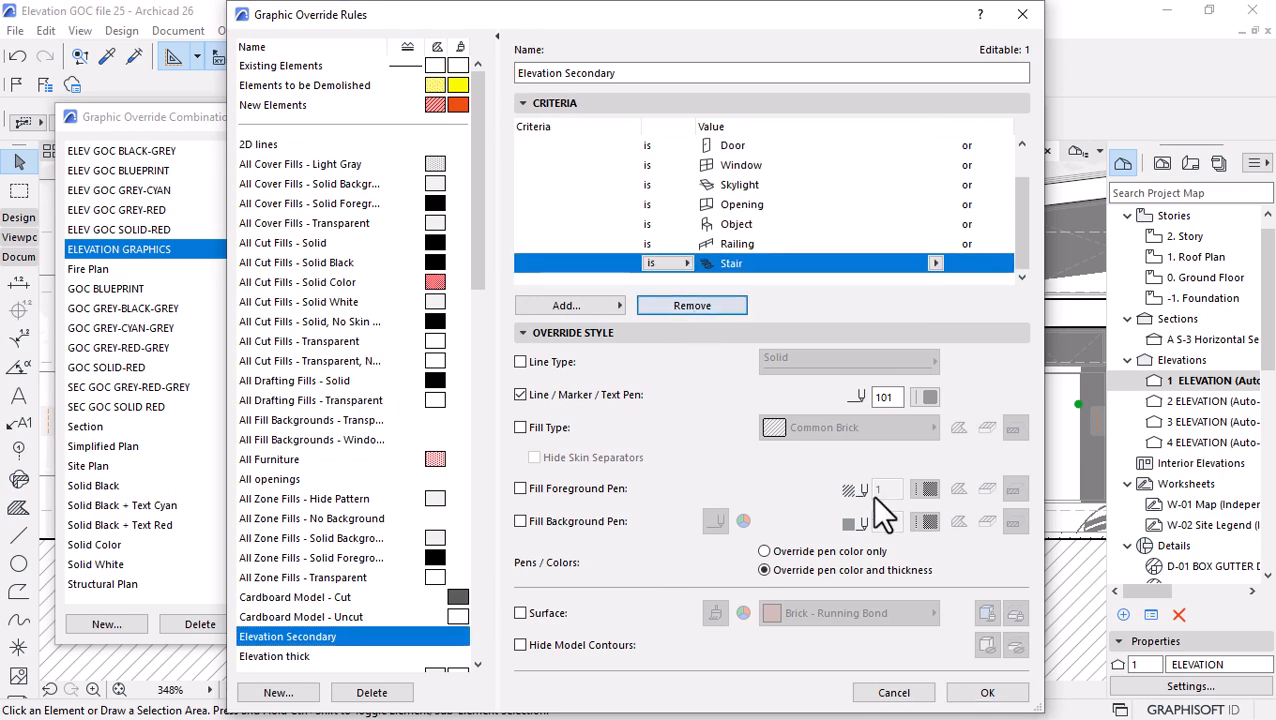
{"action": "left_click", "coordinate": [987, 692]}
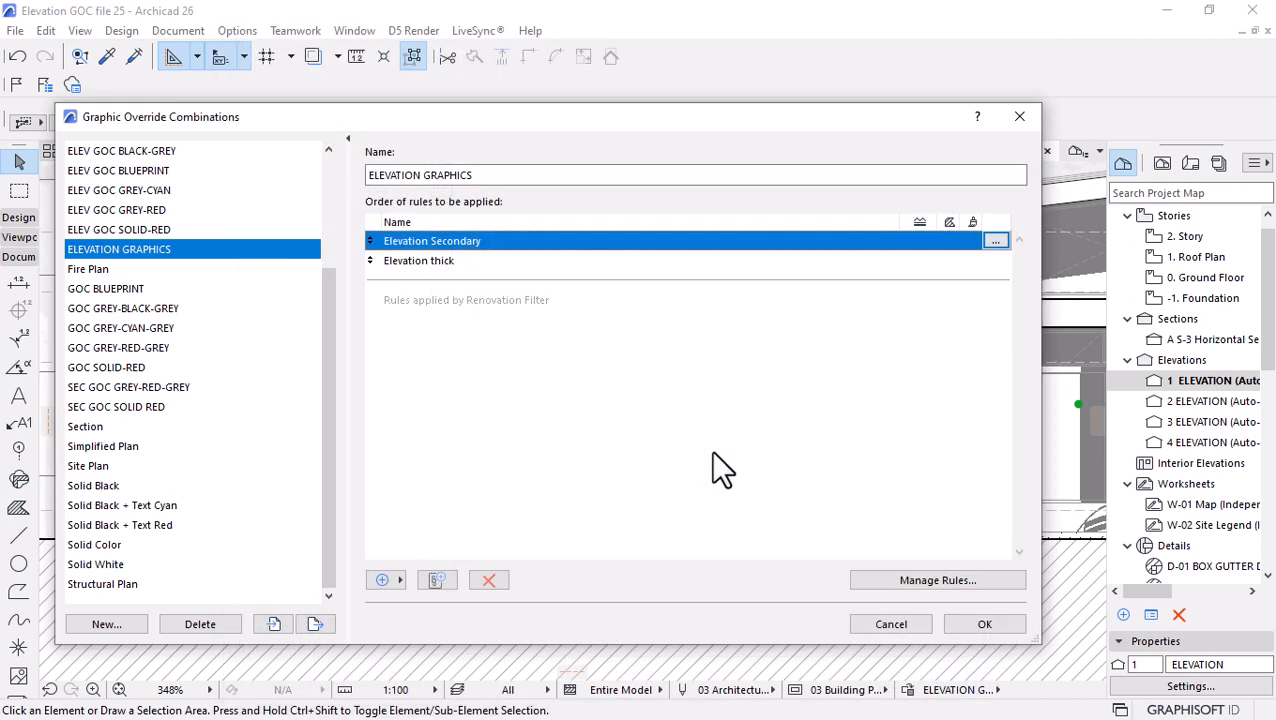
Accept the override combination and select a grid line, the dashed apex level line and the roof sheet label to check their element types.
{"action": "left_click", "coordinate": [985, 624]}
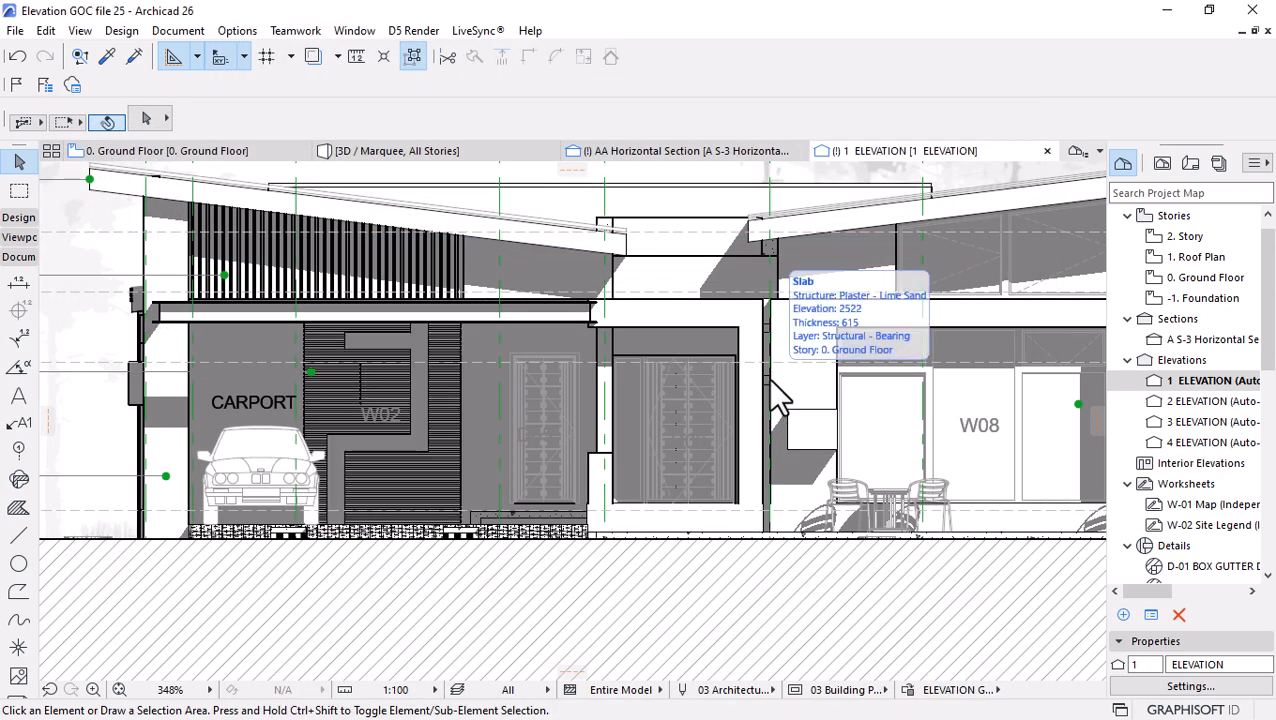
{"action": "scroll", "coordinate": [558, 447], "scroll_direction": "down", "scroll_amount": 3}
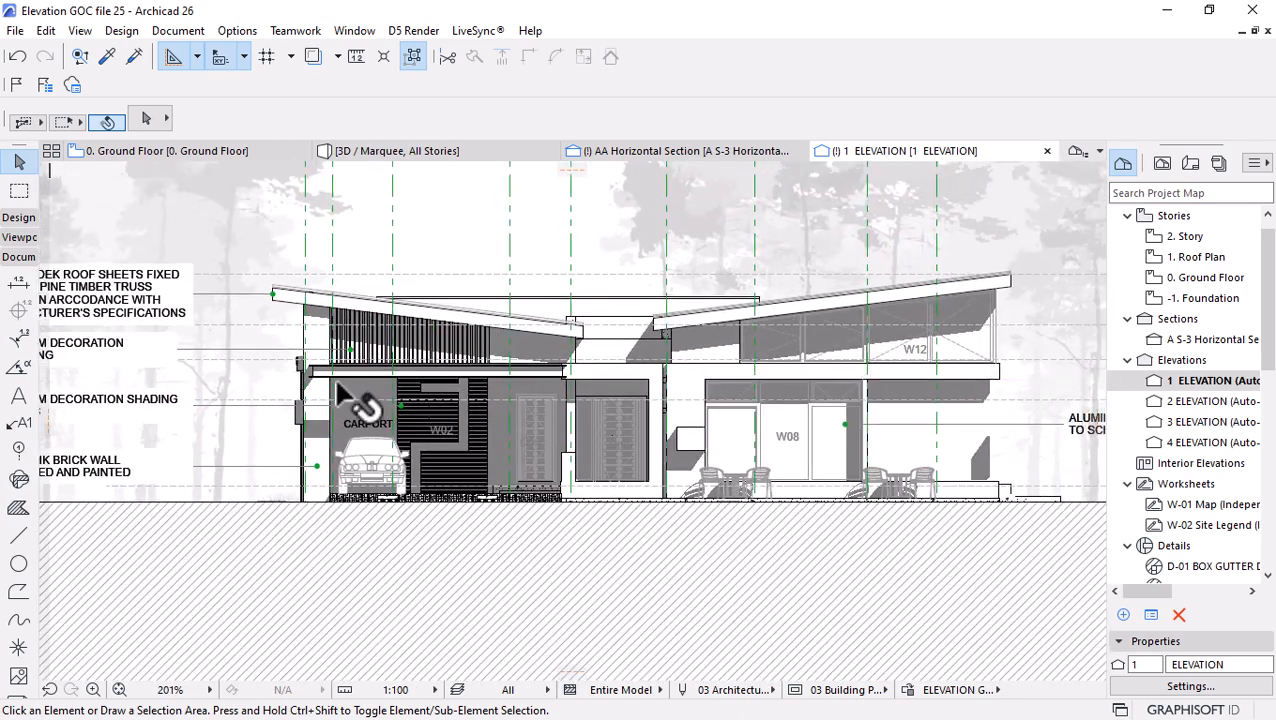
{"action": "scroll", "coordinate": [505, 410], "scroll_direction": "down", "scroll_amount": 2}
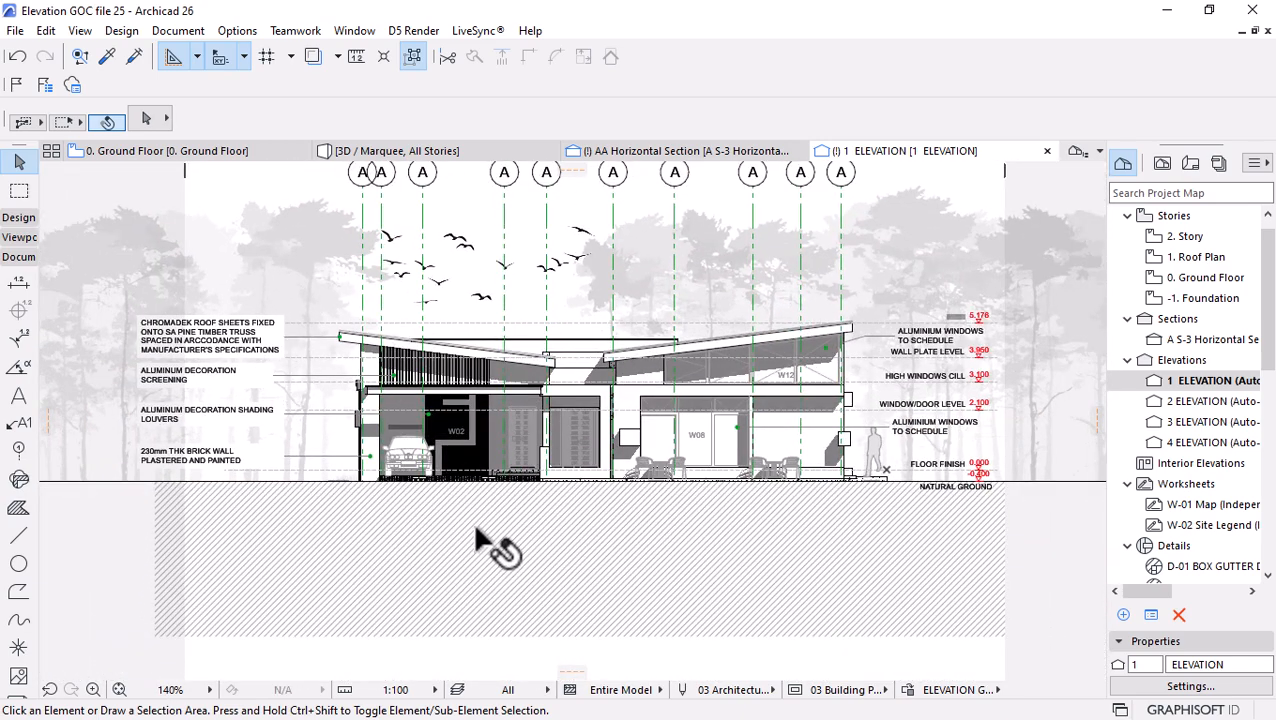
{"action": "scroll", "coordinate": [518, 318], "scroll_direction": "up", "scroll_amount": 1}
{"action": "left_click", "coordinate": [501, 246]}
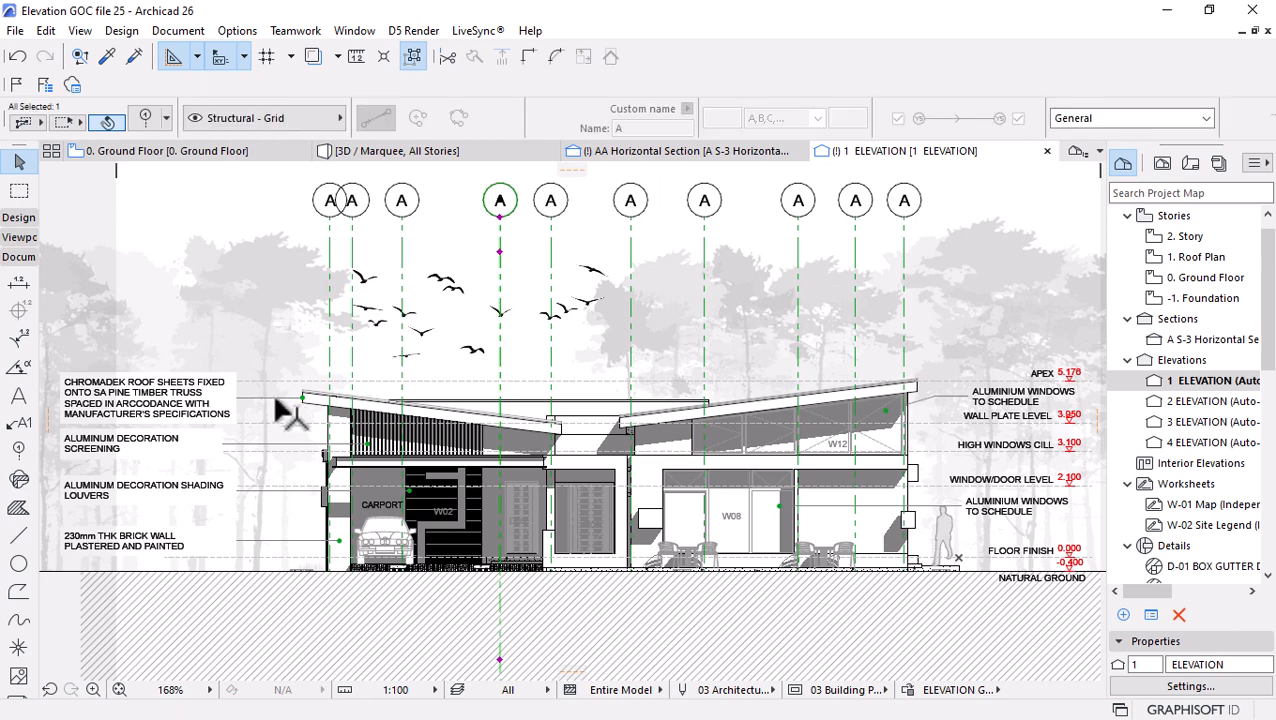
{"action": "left_click", "coordinate": [267, 381]}
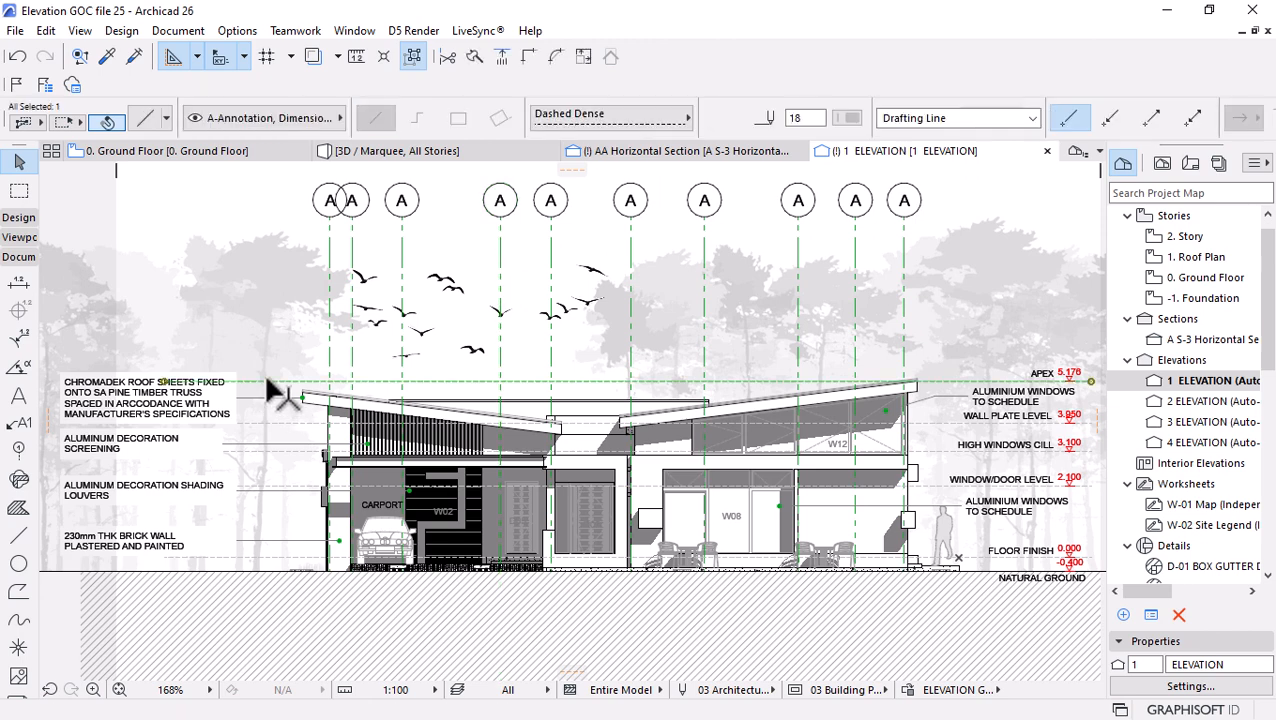
{"action": "left_click", "coordinate": [98, 406]}
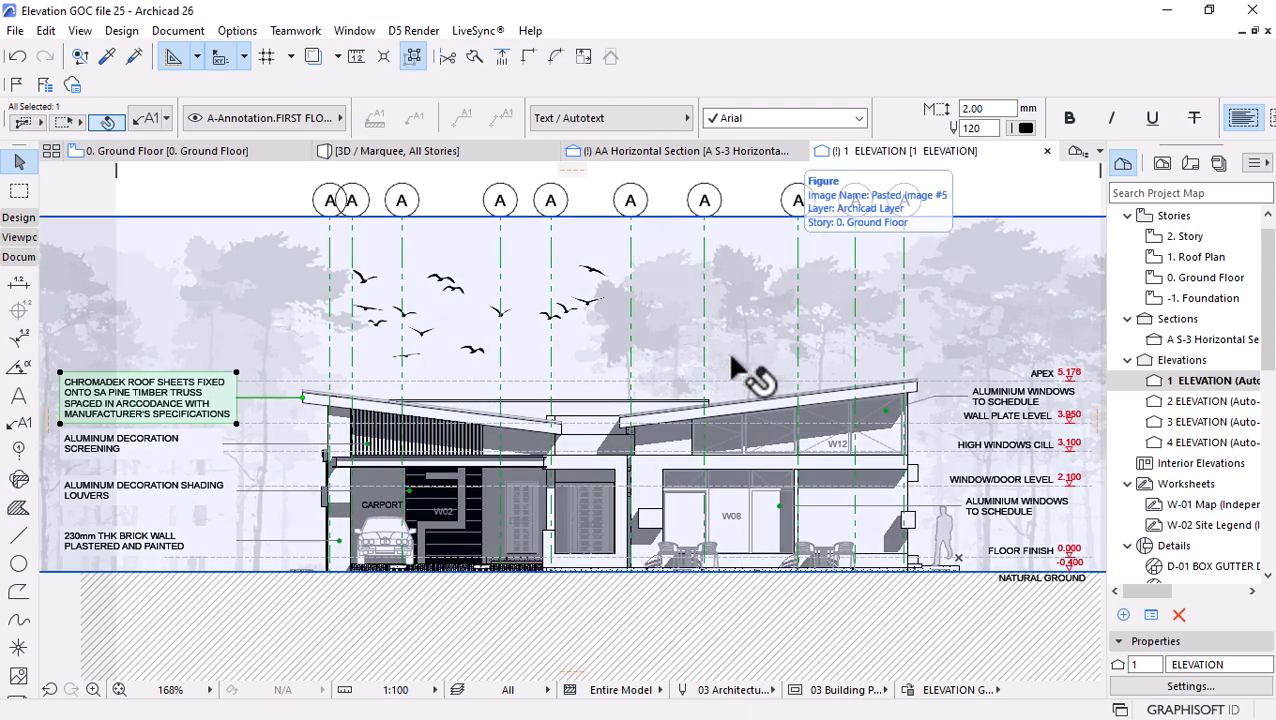
Create a new graphic override rule named Elevation Annotations from the ELEVATION GRAPHICS combination.
{"action": "left_click", "coordinate": [910, 690]}
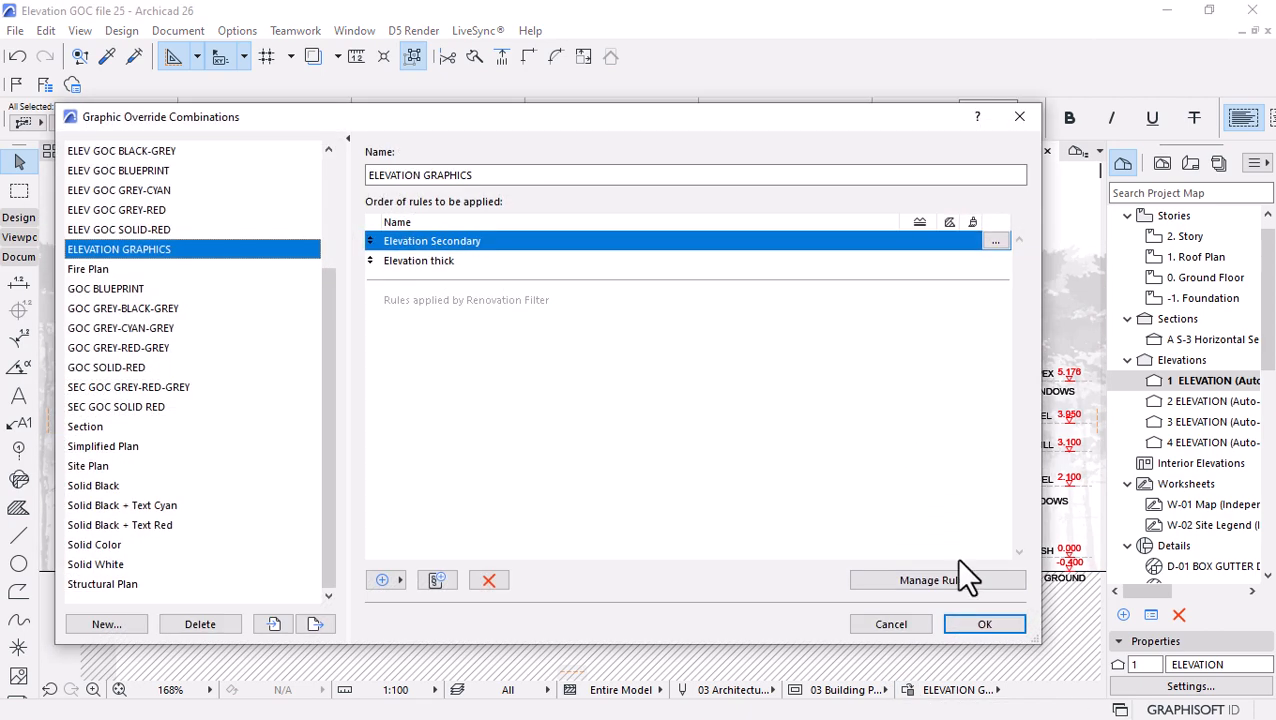
{"action": "left_click", "coordinate": [937, 583]}
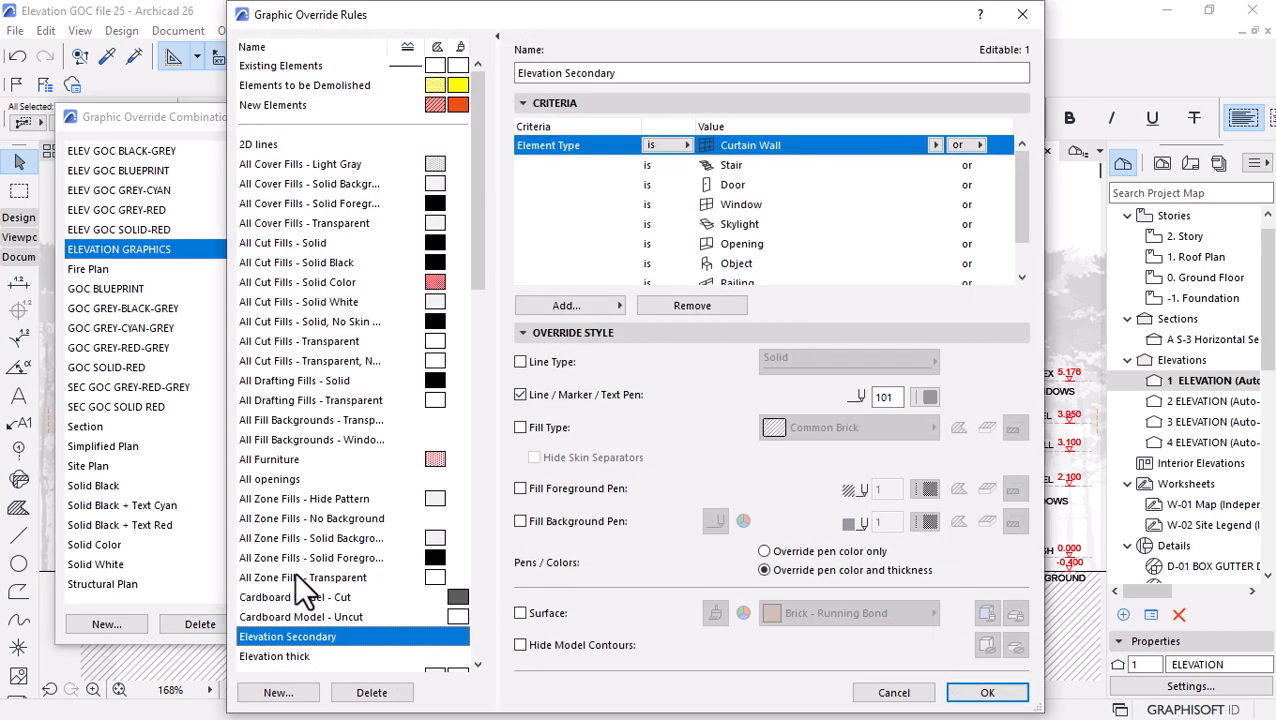
{"action": "left_click", "coordinate": [282, 692]}
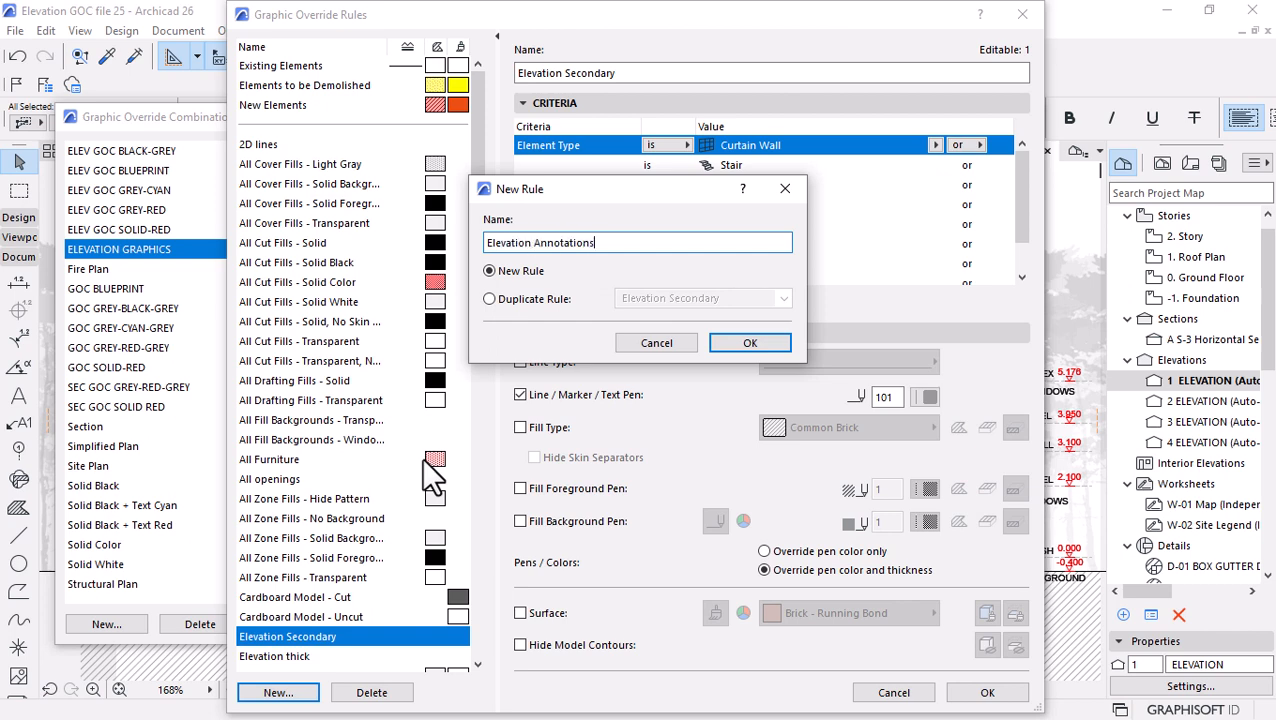
{"action": "left_click", "coordinate": [746, 341]}
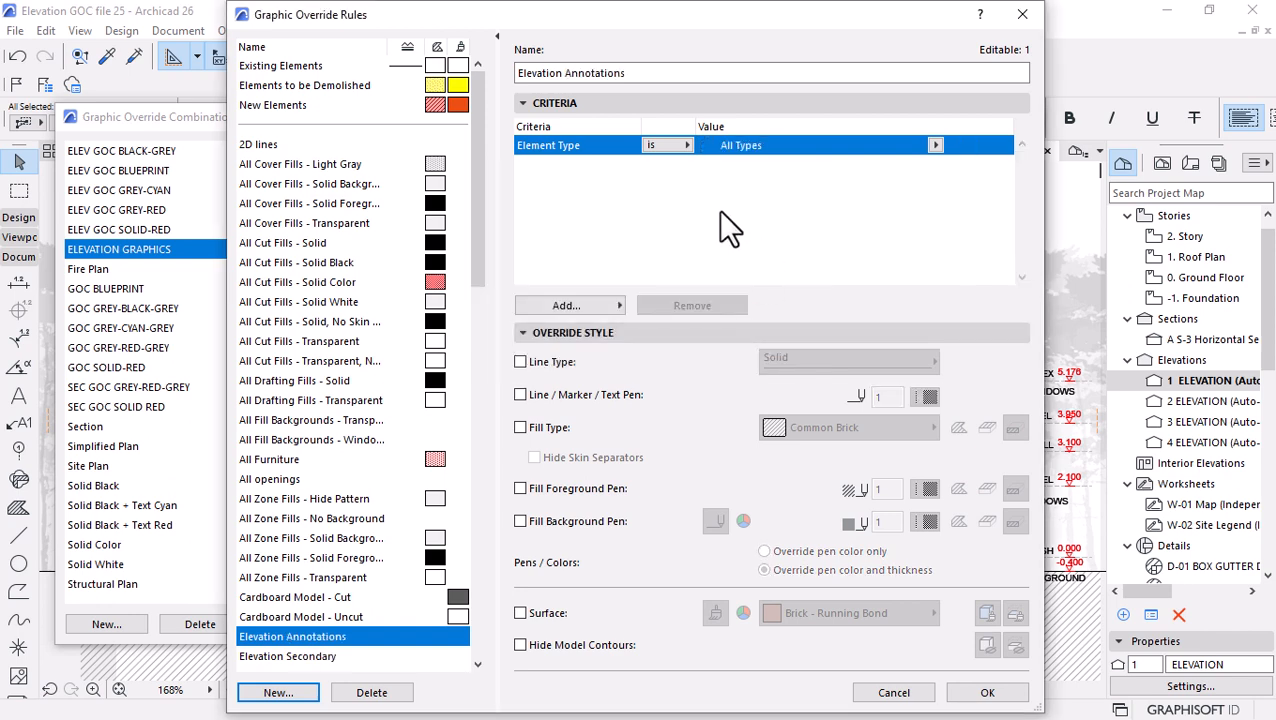
Add six more Element Type criteria to the Elevation Annotations rule.
{"action": "left_click", "coordinate": [557, 307]}
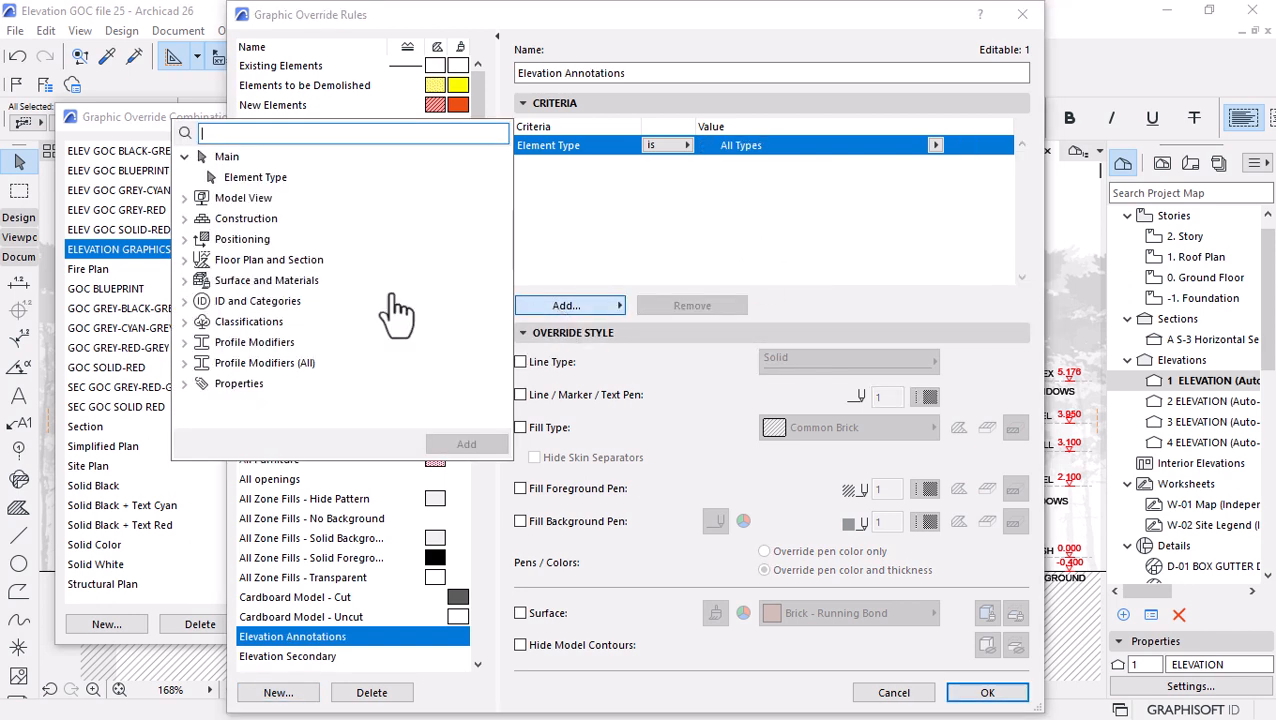
{"action": "left_click", "coordinate": [252, 177]}
{"action": "left_click", "coordinate": [477, 451]}
{"action": "left_click", "coordinate": [477, 451]}
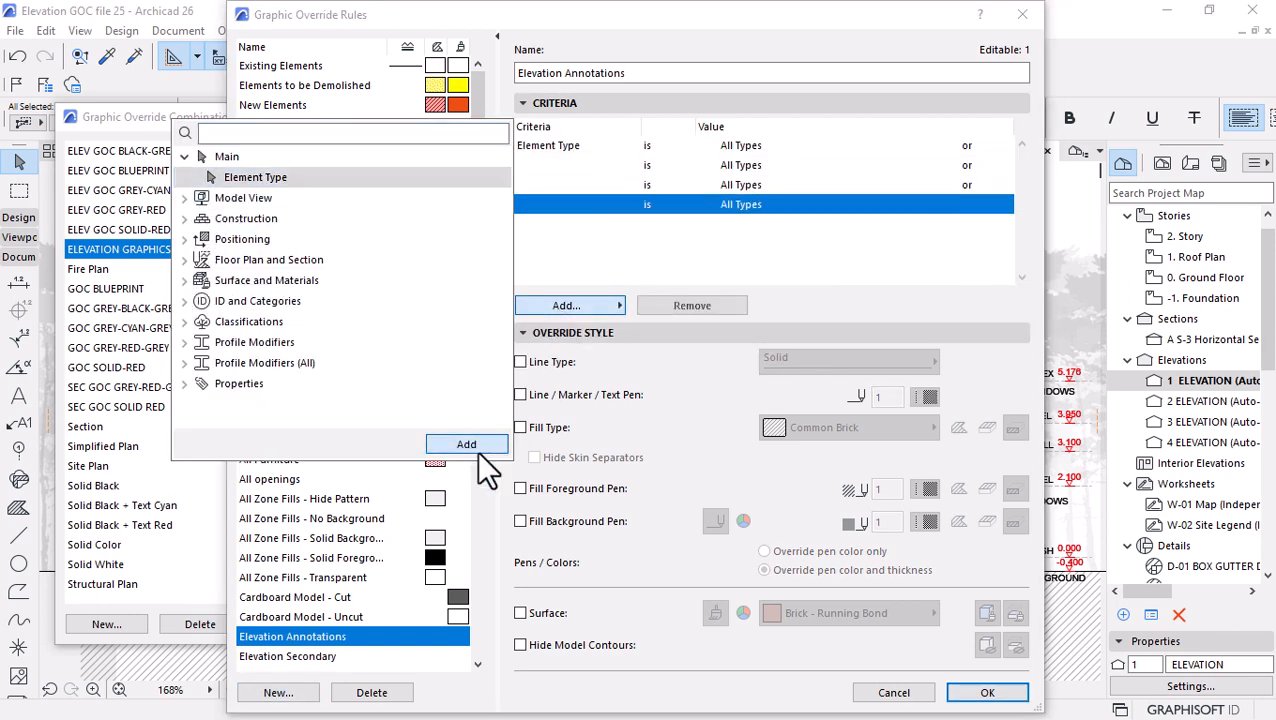
{"action": "left_click", "coordinate": [477, 451]}
{"action": "left_click", "coordinate": [477, 451]}
{"action": "left_click", "coordinate": [477, 451]}
{"action": "left_click", "coordinate": [477, 451]}
Set the first three Element Type criteria of the Elevation Annotations rule to Dimension, Text and Label.
{"action": "left_click", "coordinate": [752, 150]}
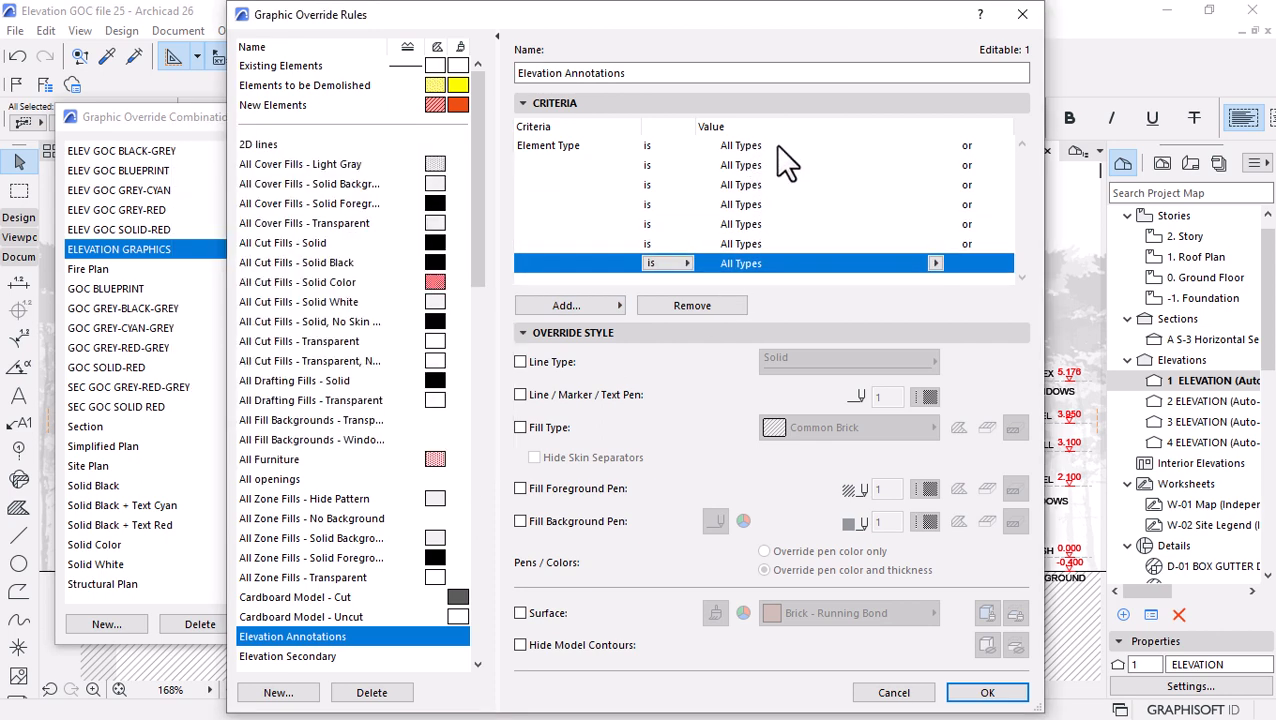
{"action": "left_click", "coordinate": [775, 145]}
{"action": "left_click", "coordinate": [935, 146]}
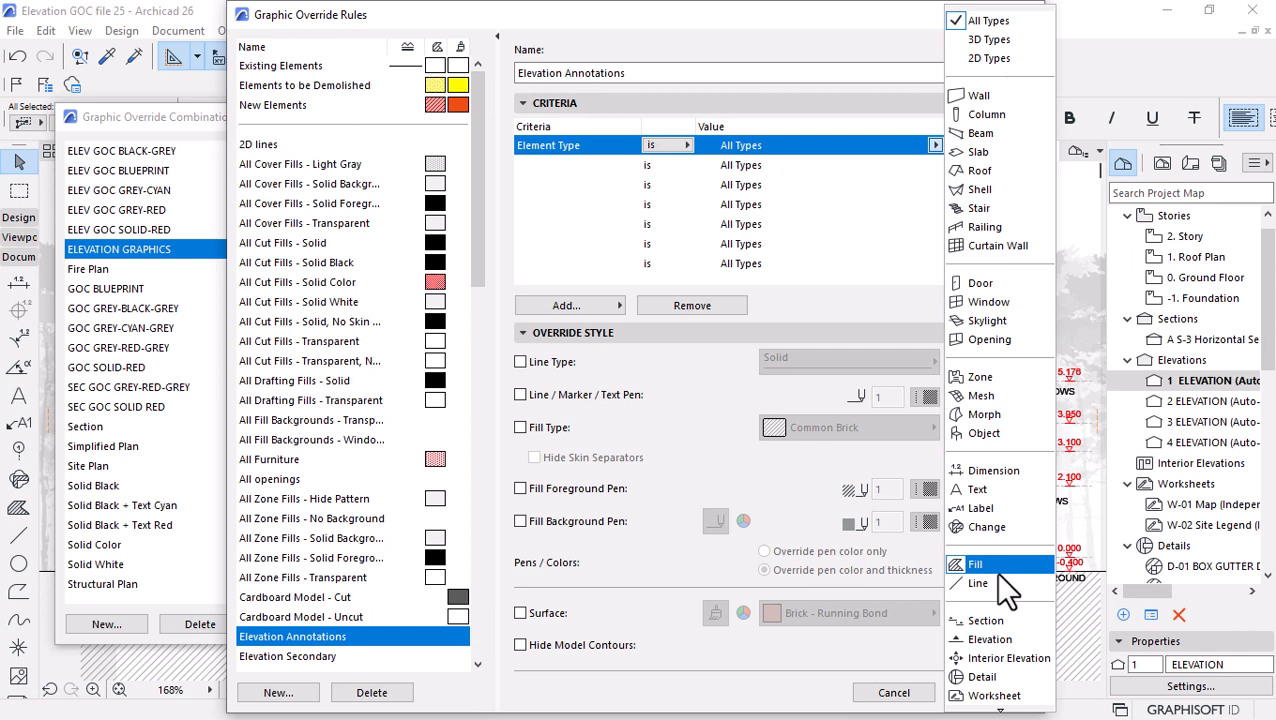
{"action": "left_click", "coordinate": [979, 474]}
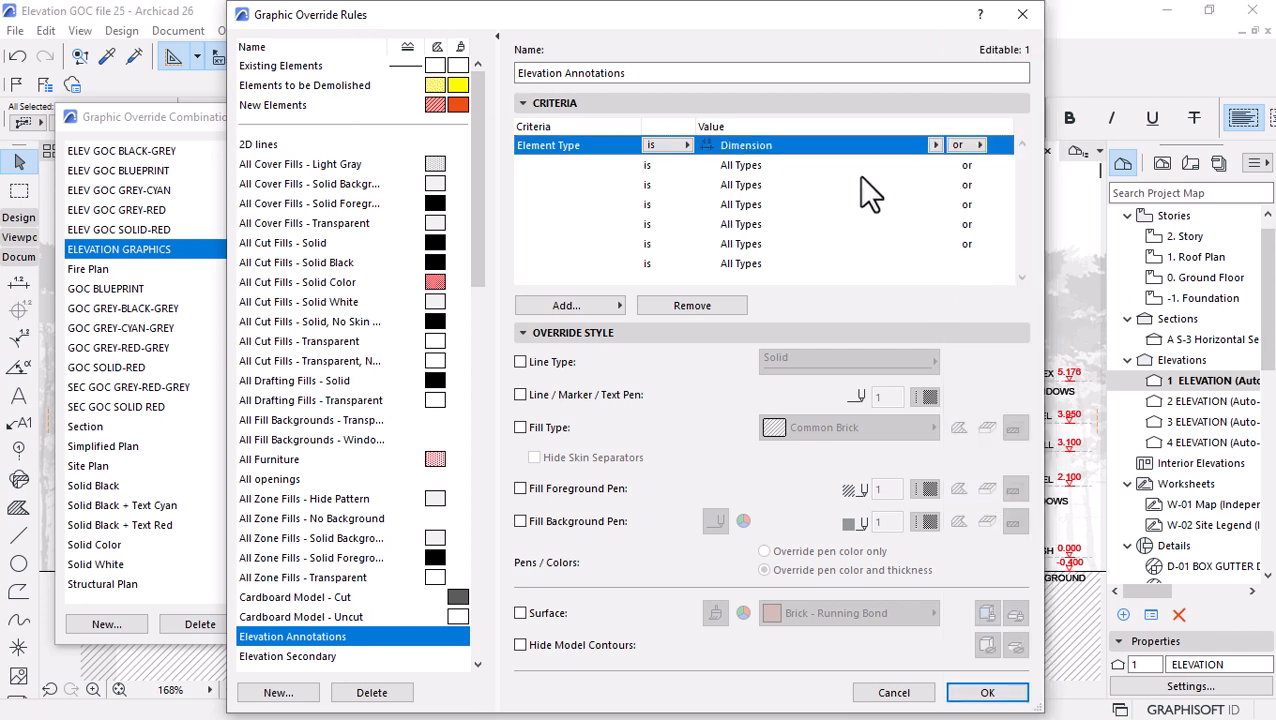
{"action": "left_click", "coordinate": [923, 165]}
{"action": "left_click", "coordinate": [933, 164]}
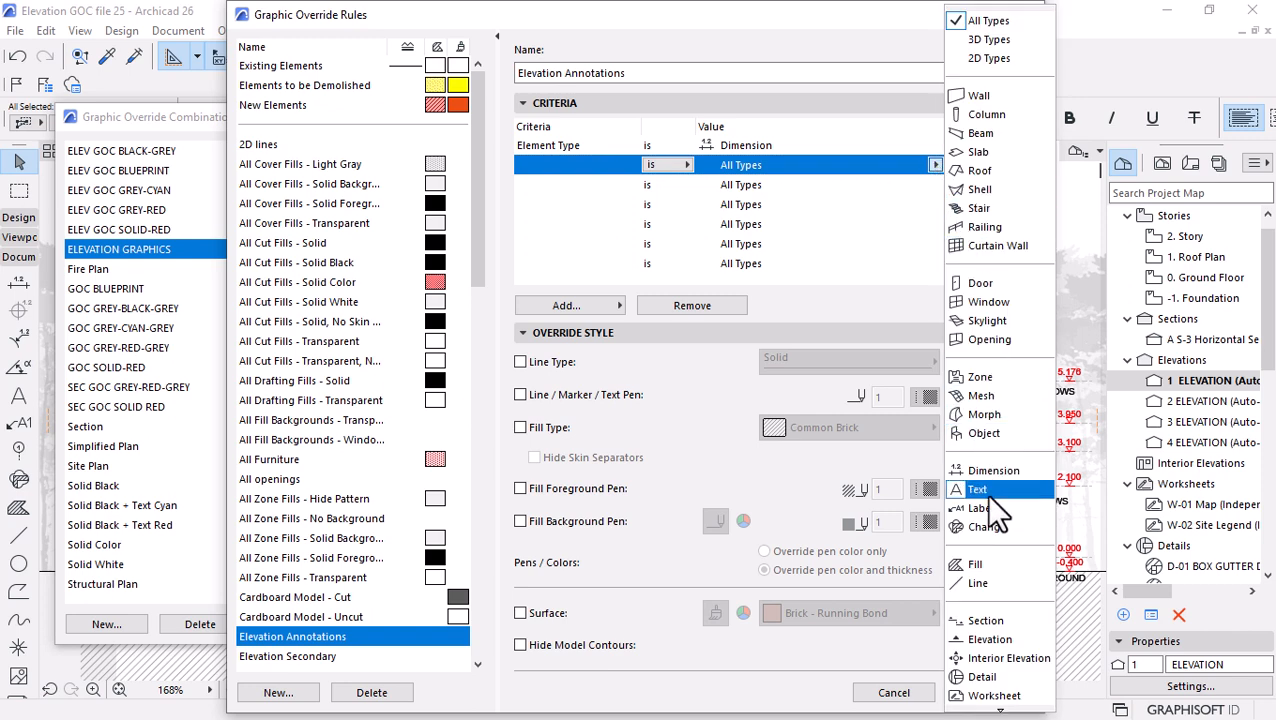
{"action": "left_click", "coordinate": [985, 492]}
{"action": "left_click", "coordinate": [907, 185]}
{"action": "left_click", "coordinate": [935, 184]}
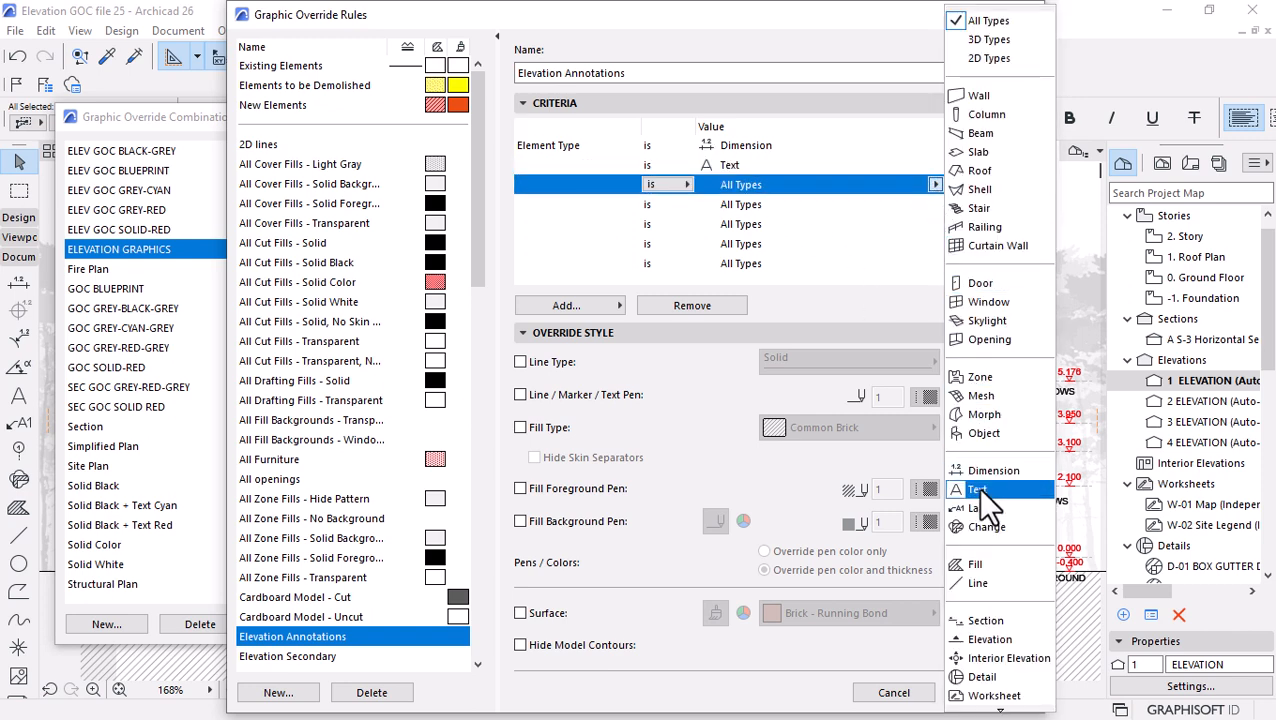
{"action": "left_click", "coordinate": [977, 487]}
Set the fourth and fifth Element Type criteria of the rule to Change and Line.
{"action": "left_click", "coordinate": [746, 205]}
{"action": "left_click", "coordinate": [935, 204]}
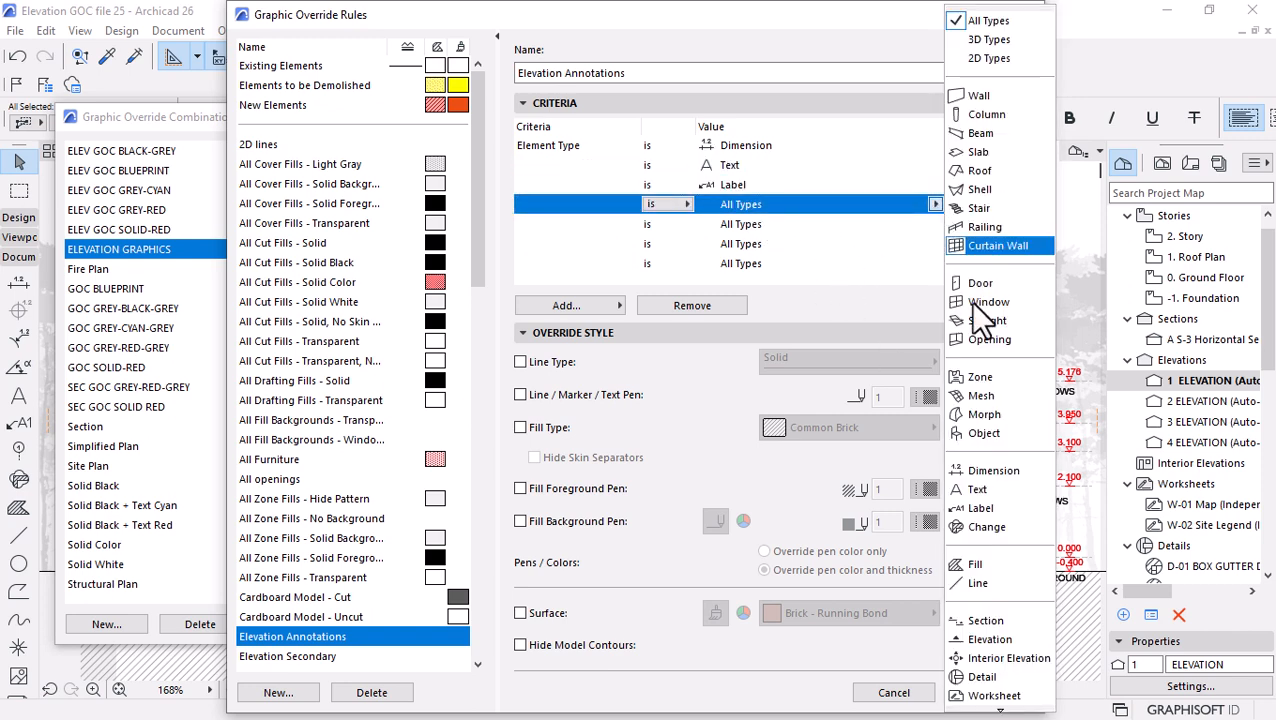
{"action": "left_click", "coordinate": [978, 604]}
{"action": "left_click", "coordinate": [736, 228]}
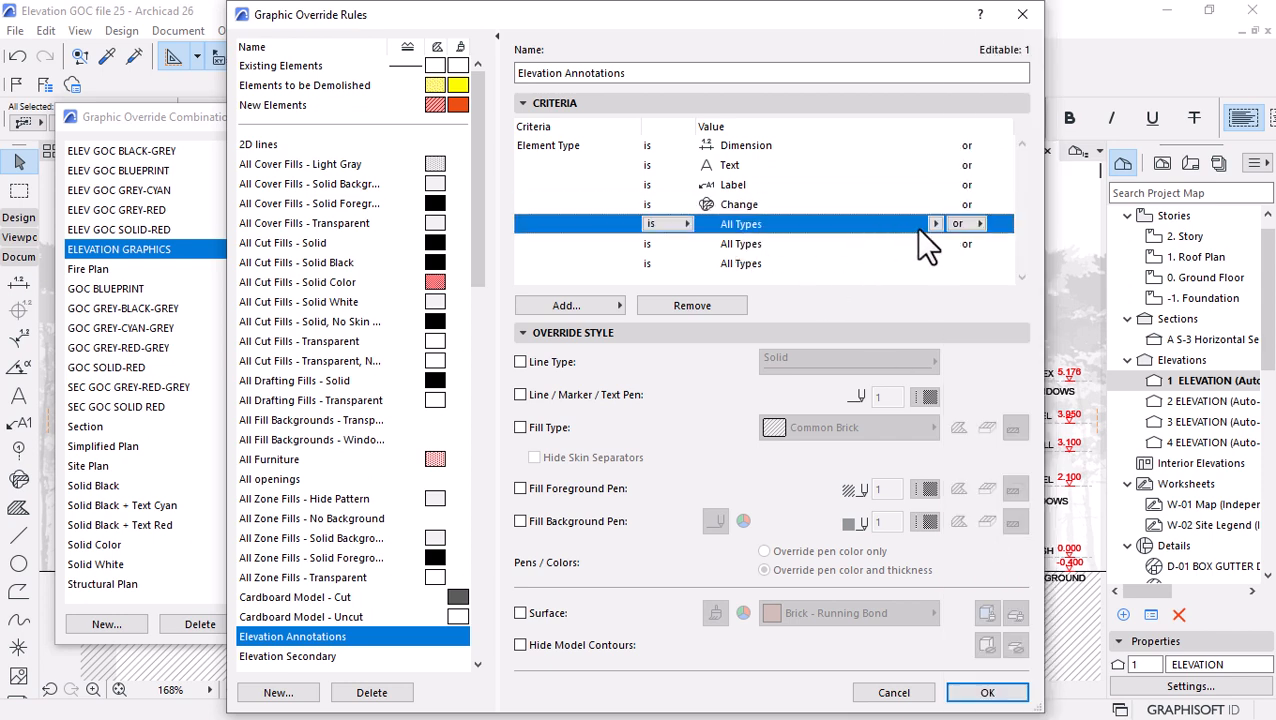
{"action": "left_click", "coordinate": [932, 225]}
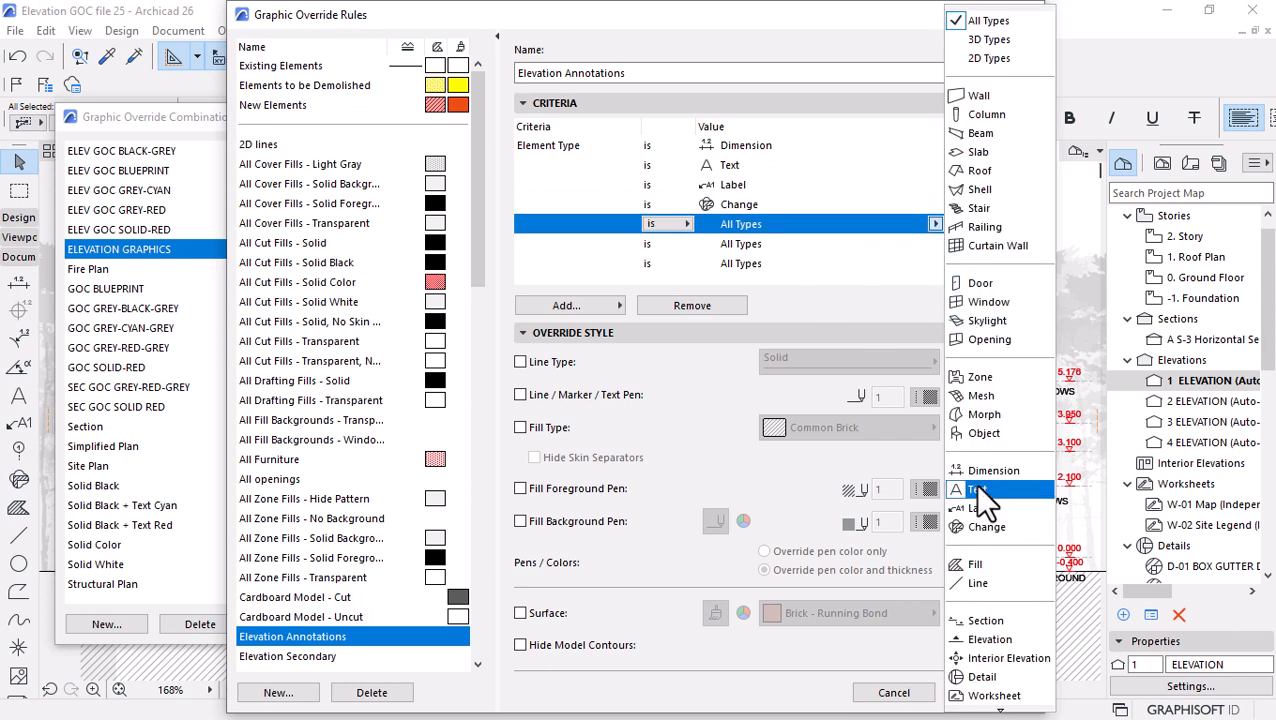
{"action": "left_click", "coordinate": [978, 584]}
Set the sixth Element Type criterion to Grid Element, choosing it from the extended list of element types.
{"action": "left_click", "coordinate": [716, 243]}
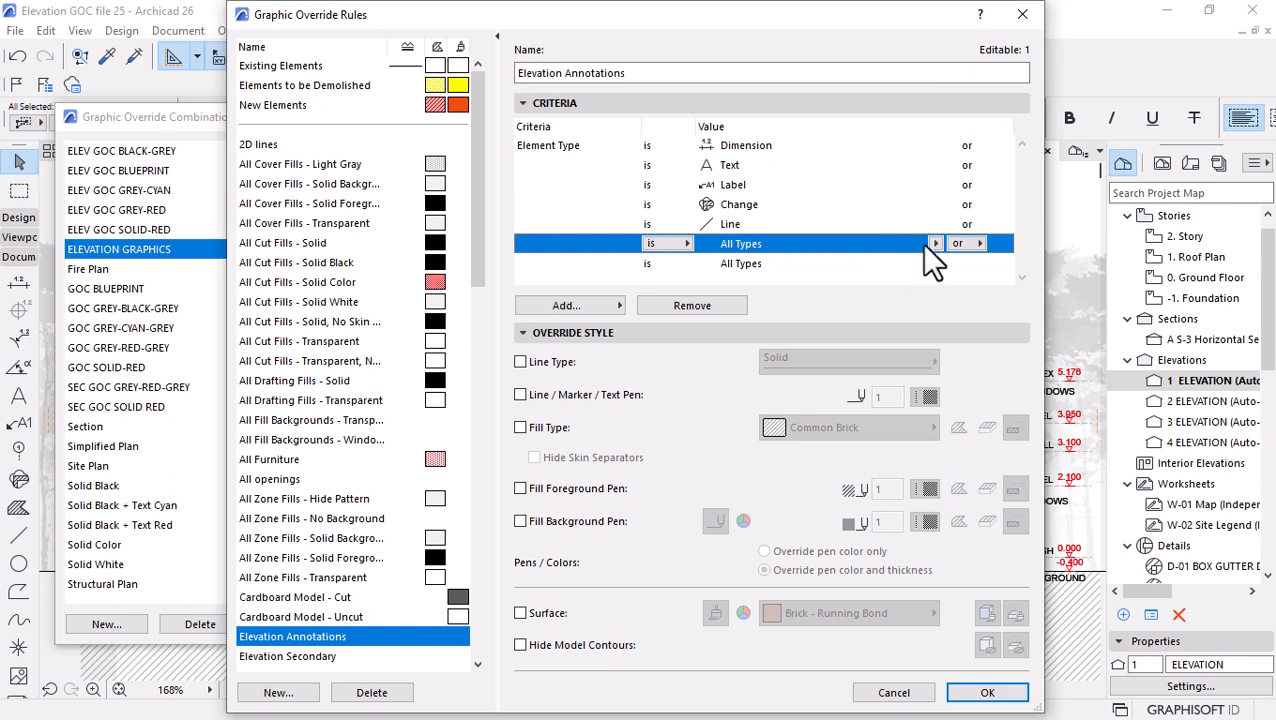
{"action": "left_click", "coordinate": [934, 243]}
{"action": "scroll", "coordinate": [993, 617], "scroll_direction": "down", "scroll_amount": 1}
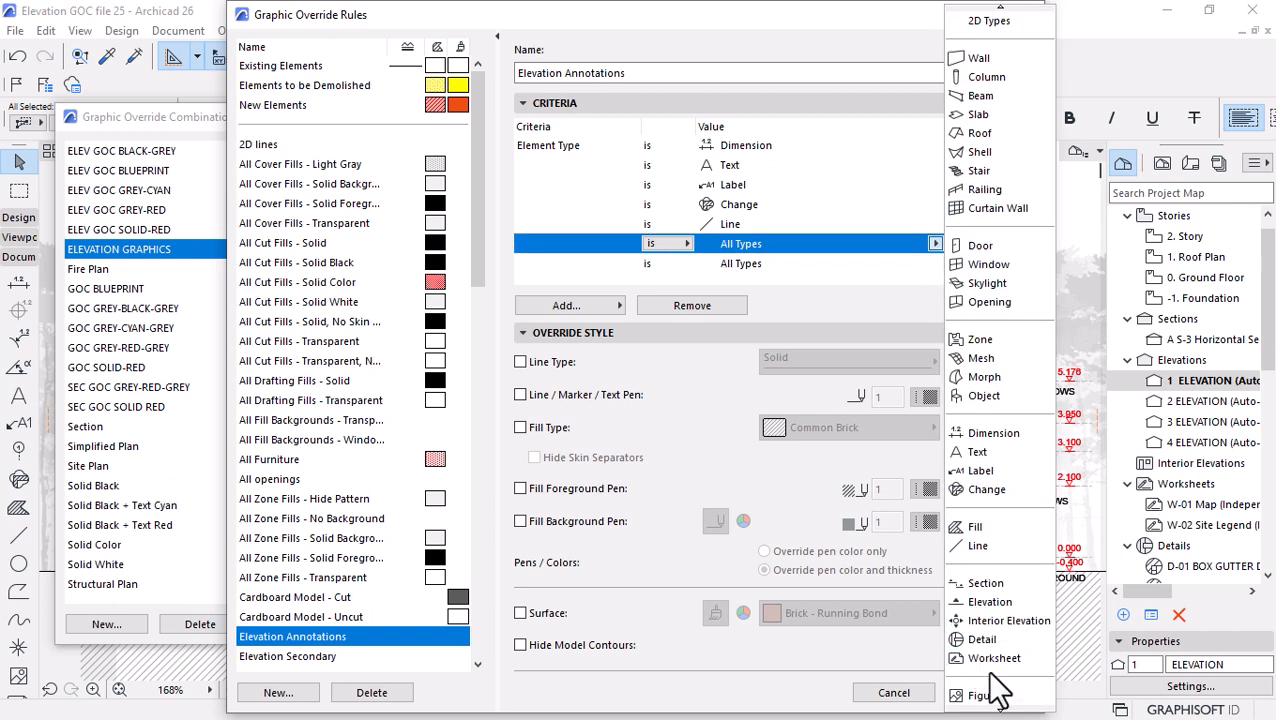
{"action": "scroll", "coordinate": [1003, 710], "scroll_direction": "down", "scroll_amount": 1}
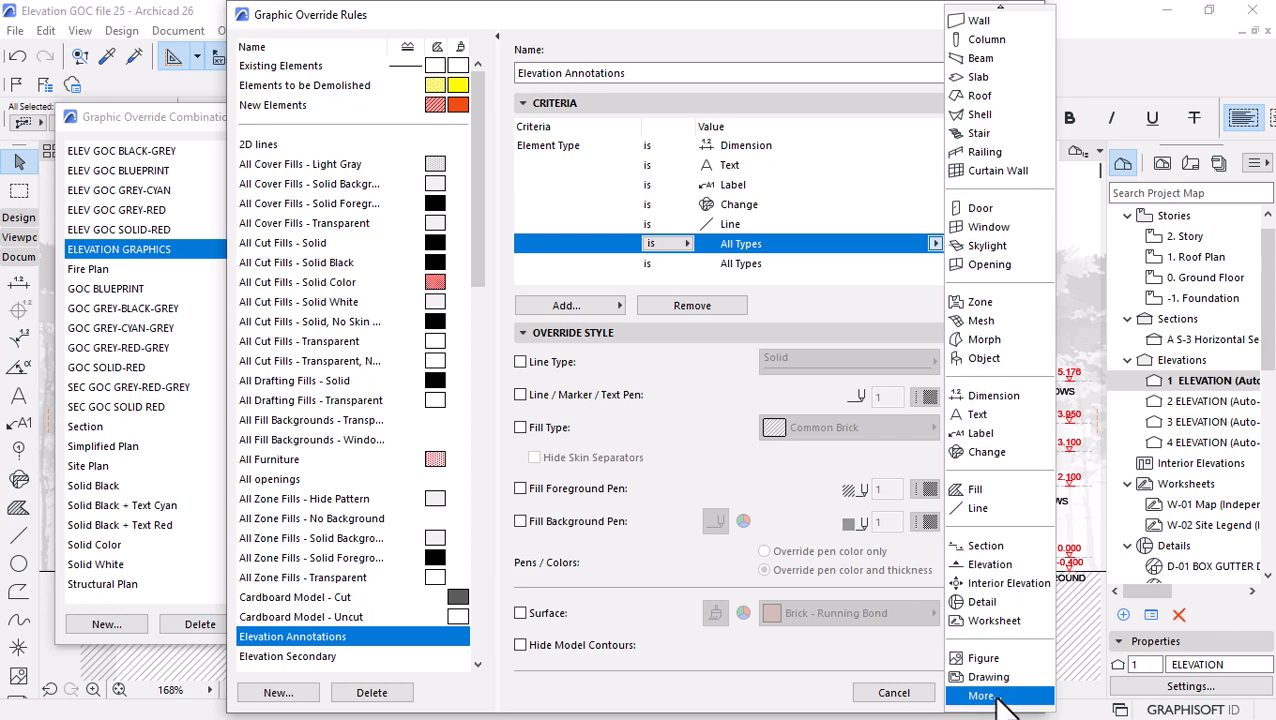
{"action": "left_click", "coordinate": [1000, 696]}
{"action": "scroll", "coordinate": [1009, 498], "scroll_direction": "down", "scroll_amount": 5}
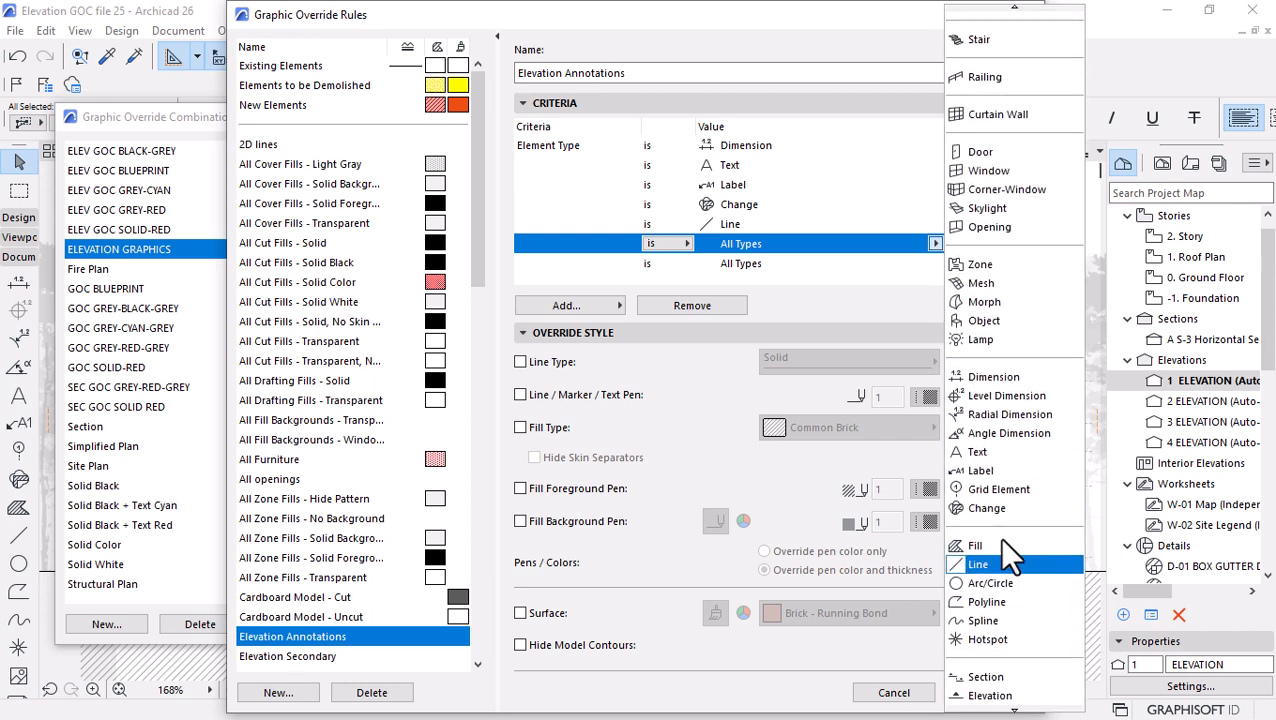
{"action": "left_click", "coordinate": [991, 488]}
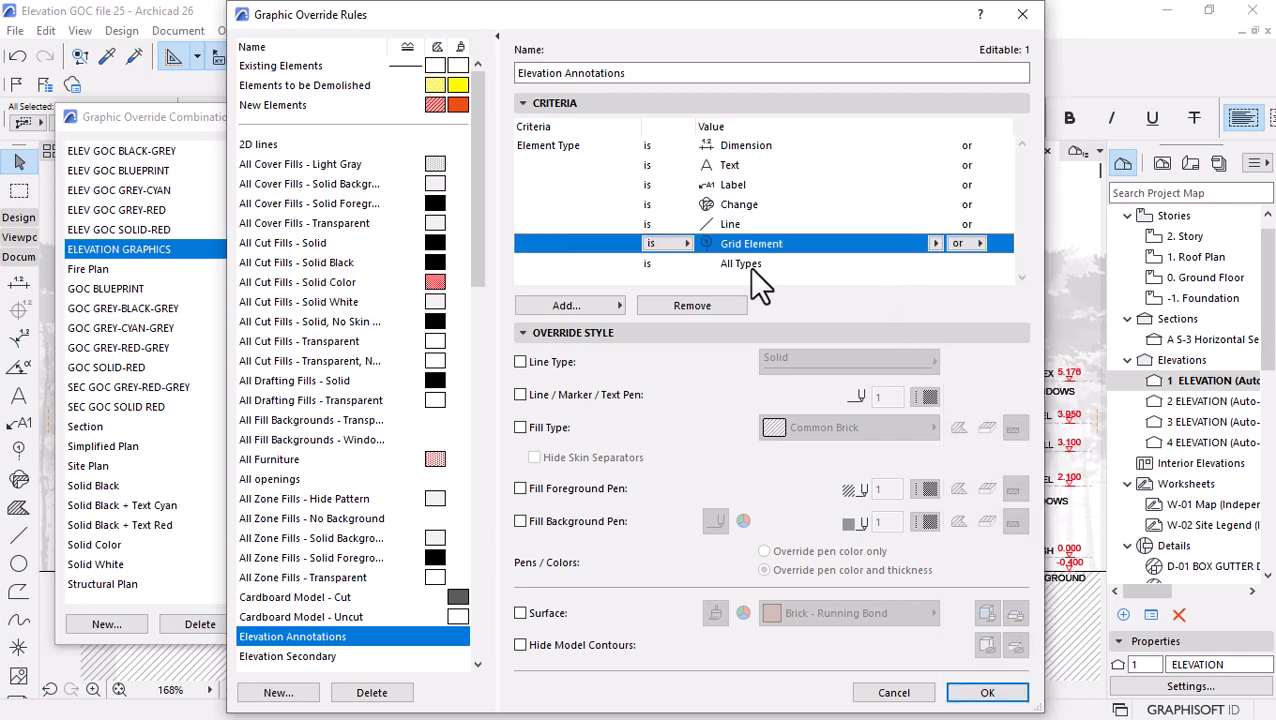
Set the last Element Type criterion to Polyline and accept the Elevation Annotations rule.
{"action": "left_click", "coordinate": [748, 266]}
{"action": "left_click", "coordinate": [935, 263]}
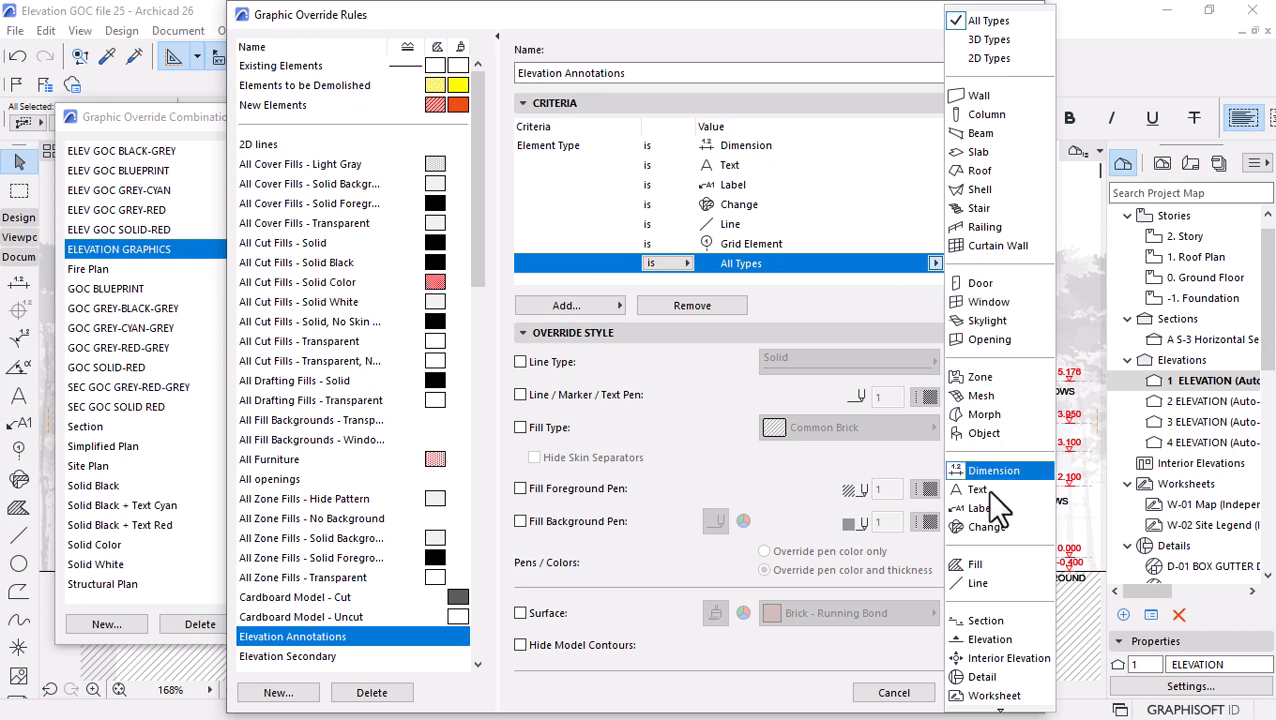
{"action": "scroll", "coordinate": [988, 520], "scroll_direction": "down", "scroll_amount": 2}
{"action": "left_click", "coordinate": [970, 693]}
{"action": "scroll", "coordinate": [1013, 602], "scroll_direction": "down", "scroll_amount": 2}
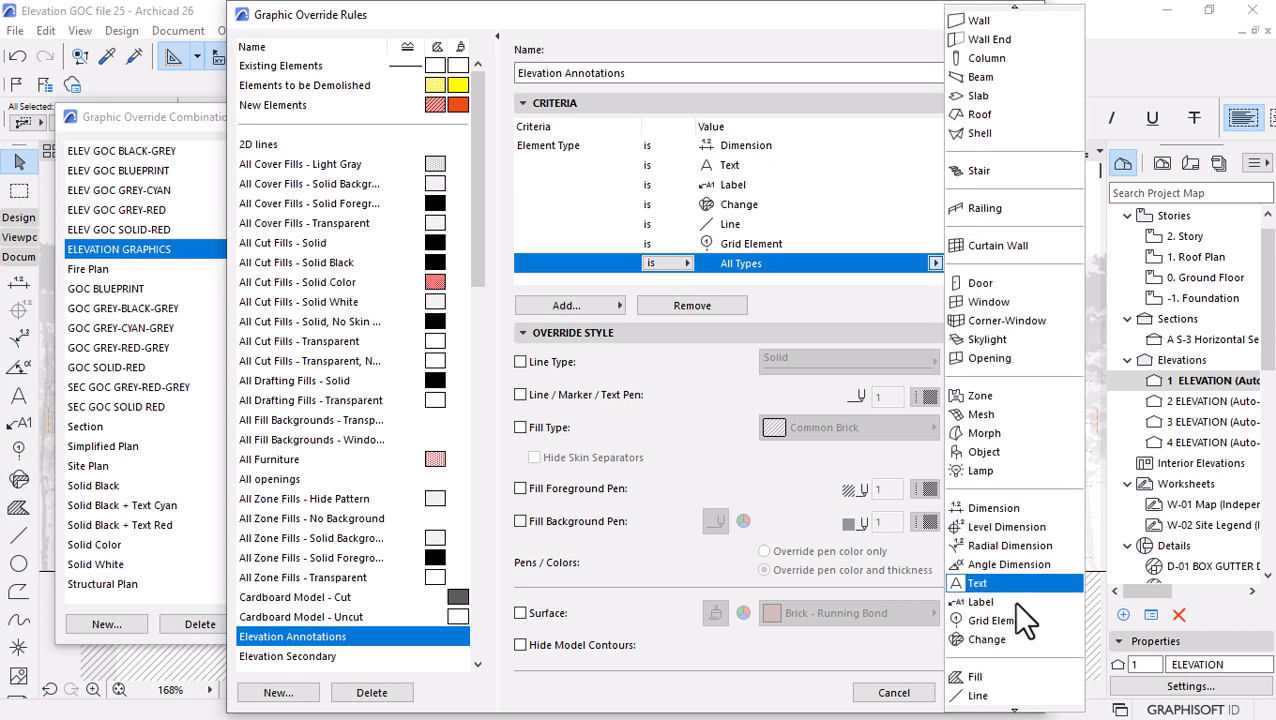
{"action": "scroll", "coordinate": [1013, 602], "scroll_direction": "down", "scroll_amount": 3}
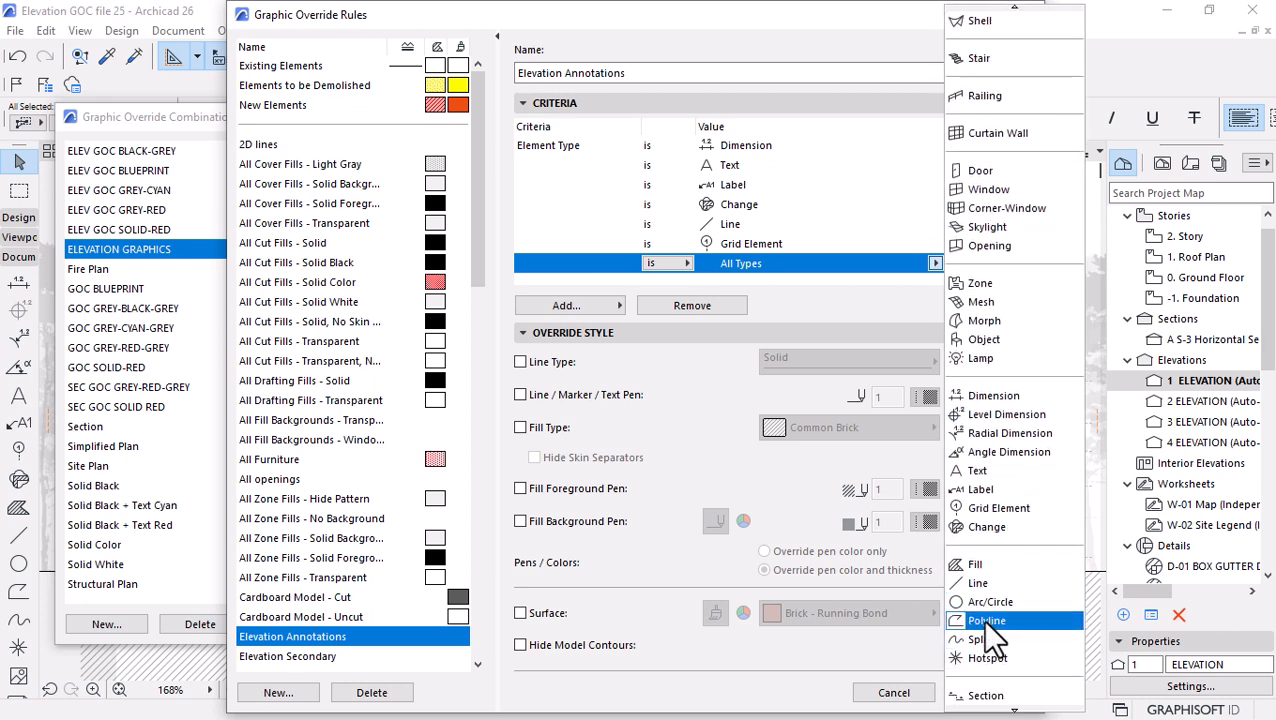
{"action": "left_click", "coordinate": [982, 619]}
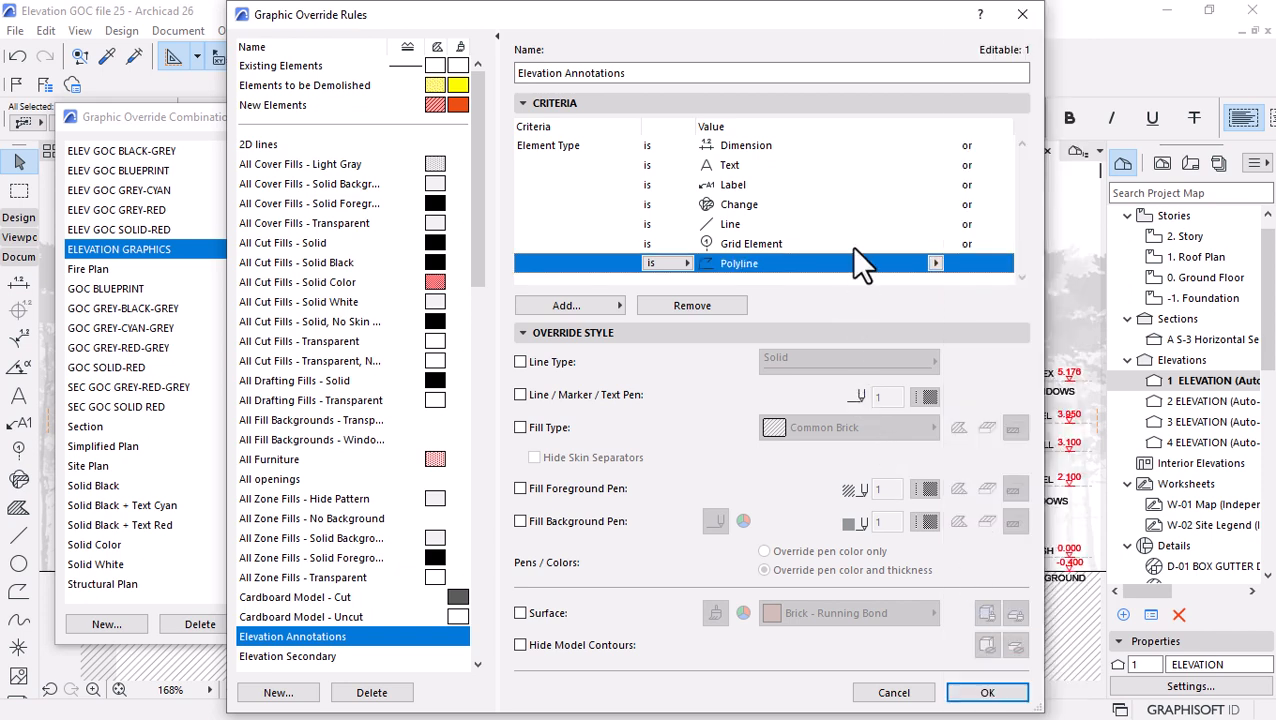
{"action": "left_click", "coordinate": [987, 692]}
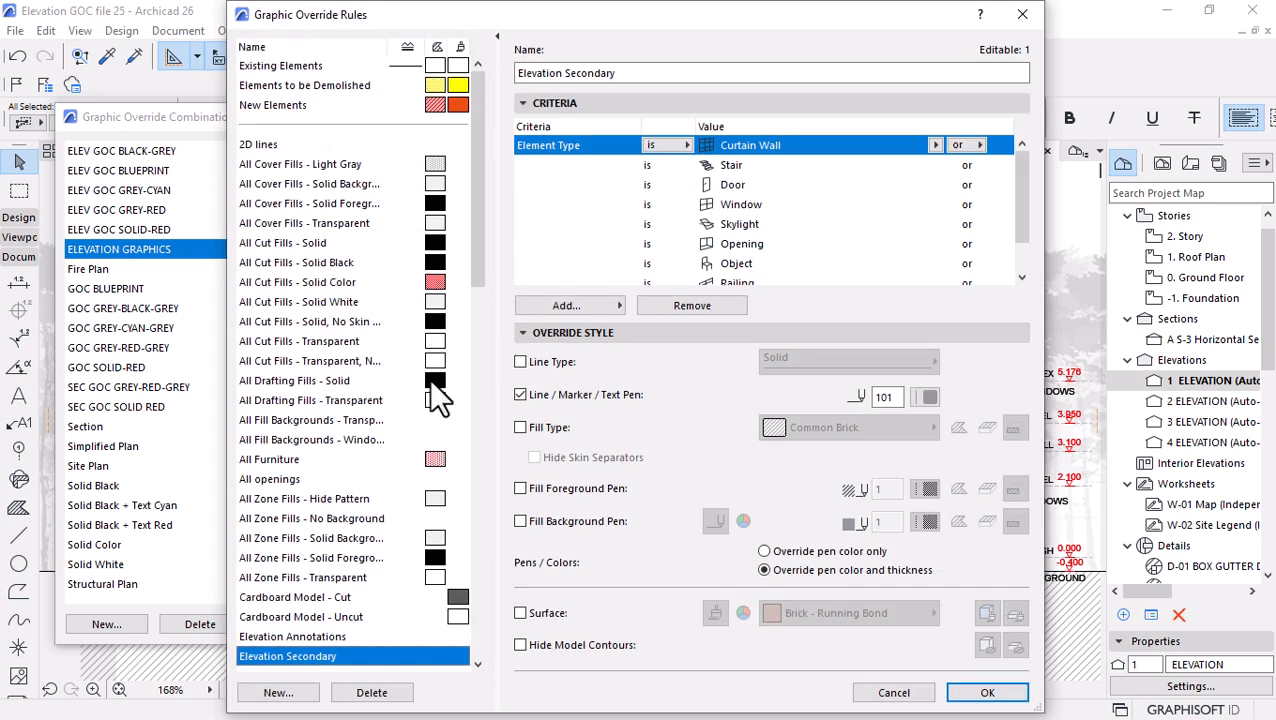
Override the line, marker and text pen of the Elevation Annotations rule with red pen 20 and accept the changes.
{"action": "scroll", "coordinate": [264, 647], "scroll_direction": "down", "scroll_amount": 1}
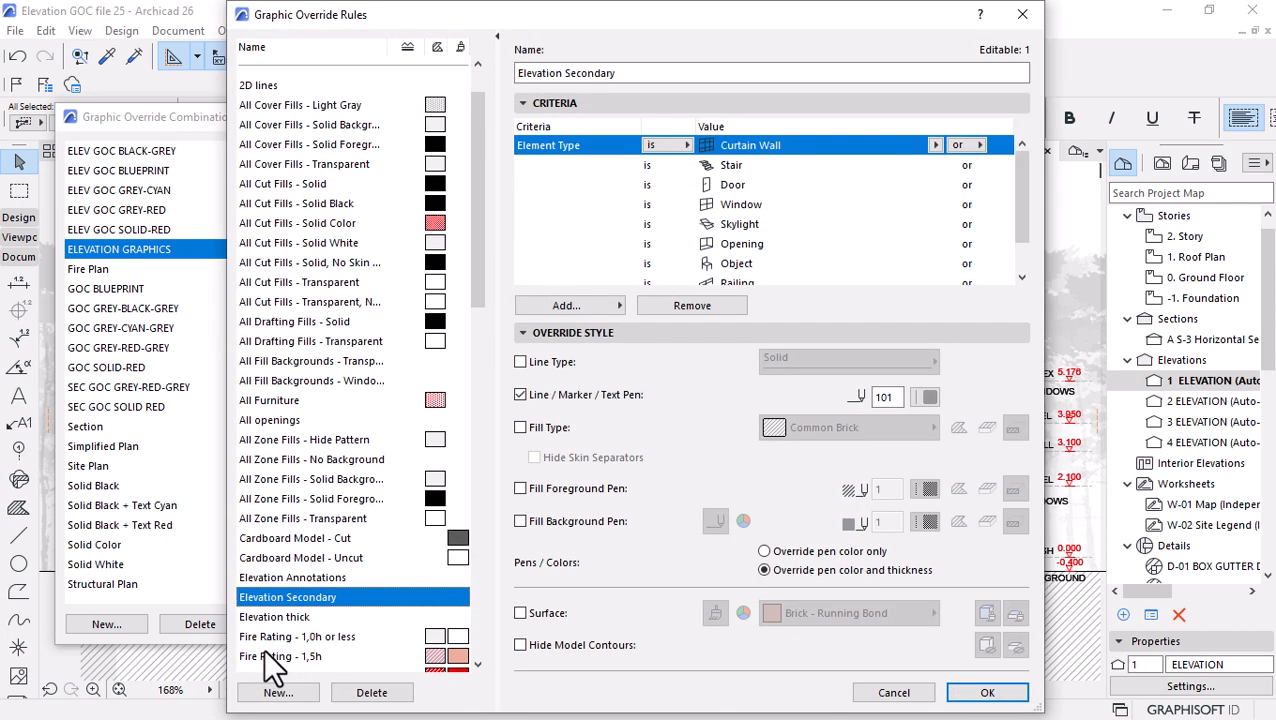
{"action": "left_click", "coordinate": [286, 578]}
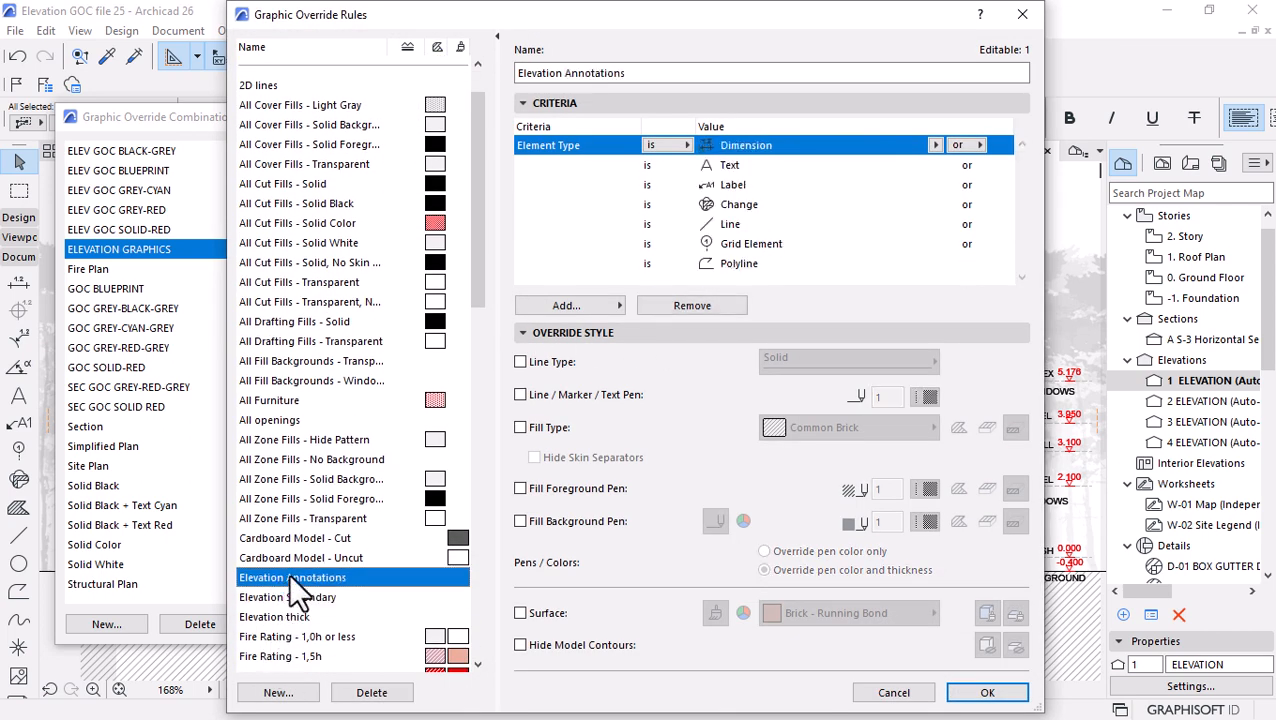
{"action": "left_click", "coordinate": [520, 394]}
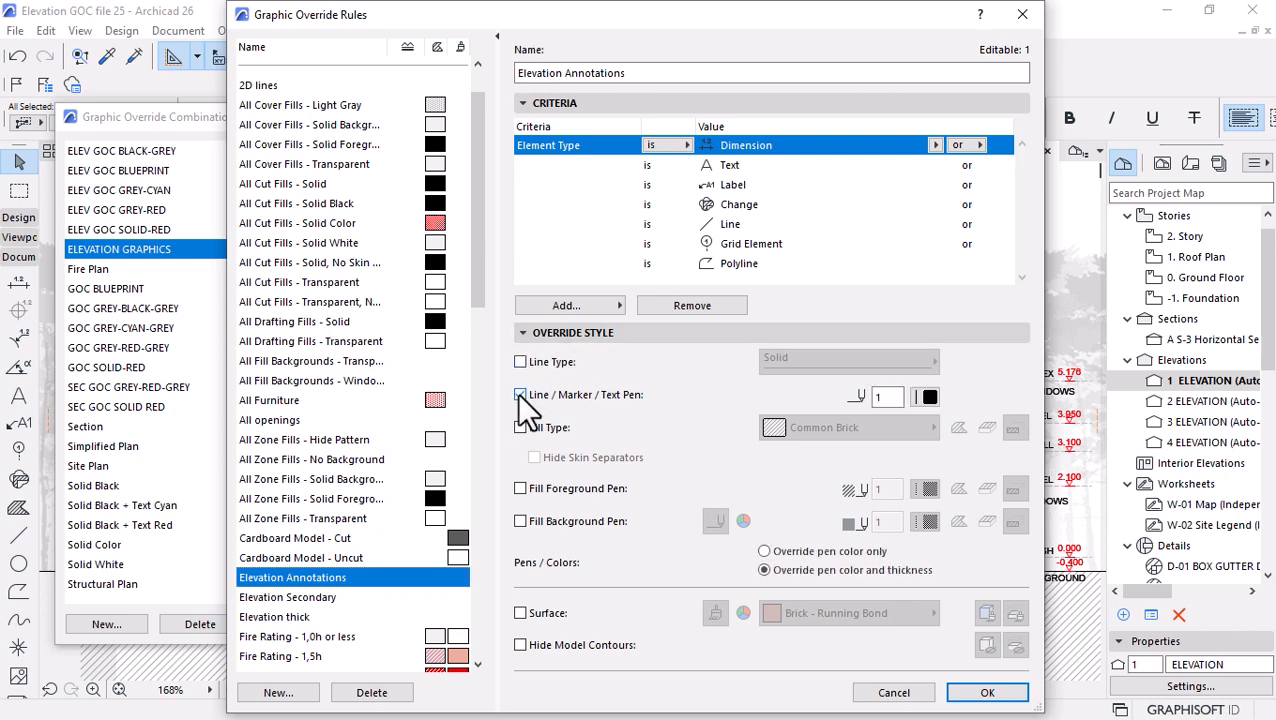
{"action": "left_click", "coordinate": [926, 397]}
{"action": "left_click", "coordinate": [927, 433]}
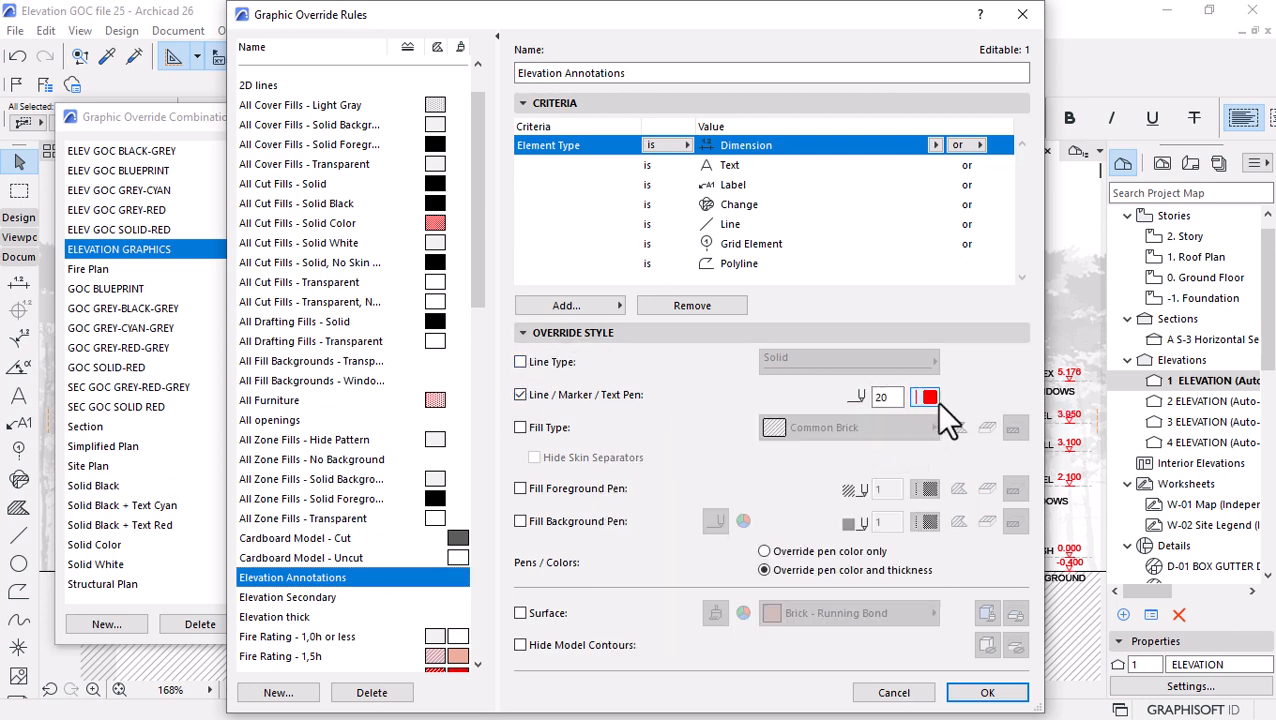
{"action": "left_click", "coordinate": [984, 690]}
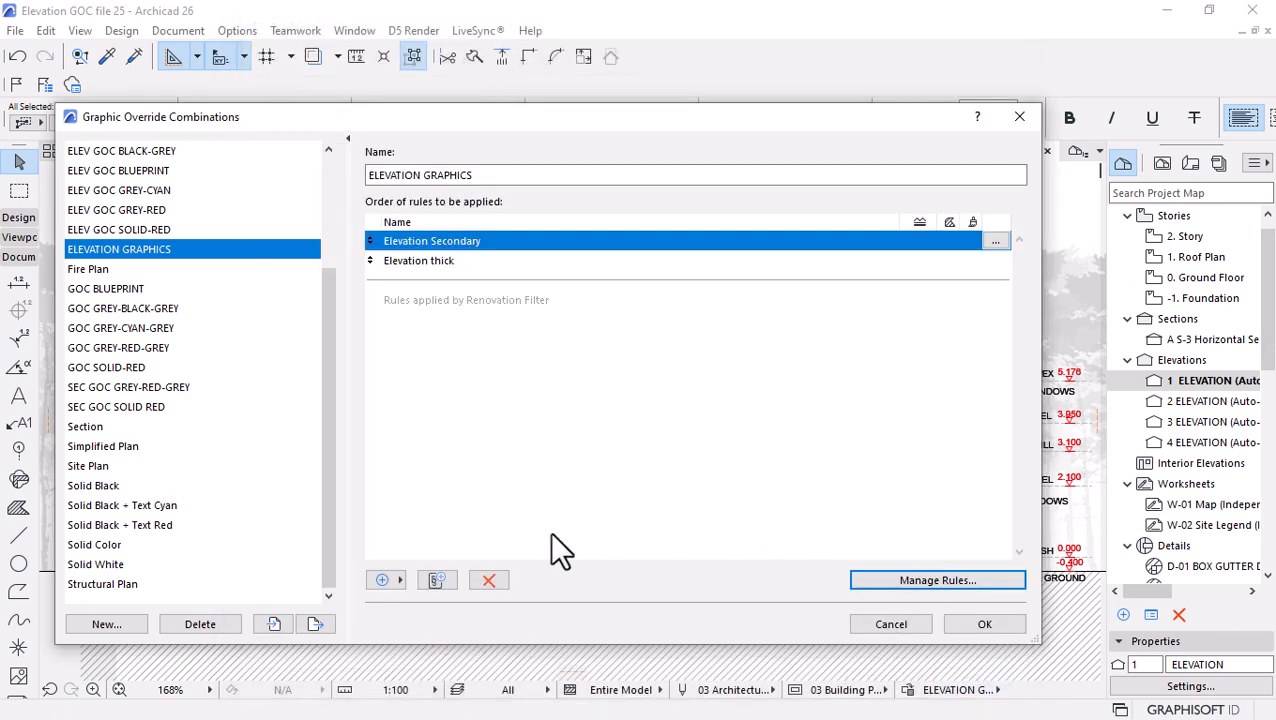
Add the Elevation Annotations rule to the ELEVATION GRAPHICS combination, move it above Elevation Secondary, and accept the combination.
{"action": "left_click", "coordinate": [388, 582]}
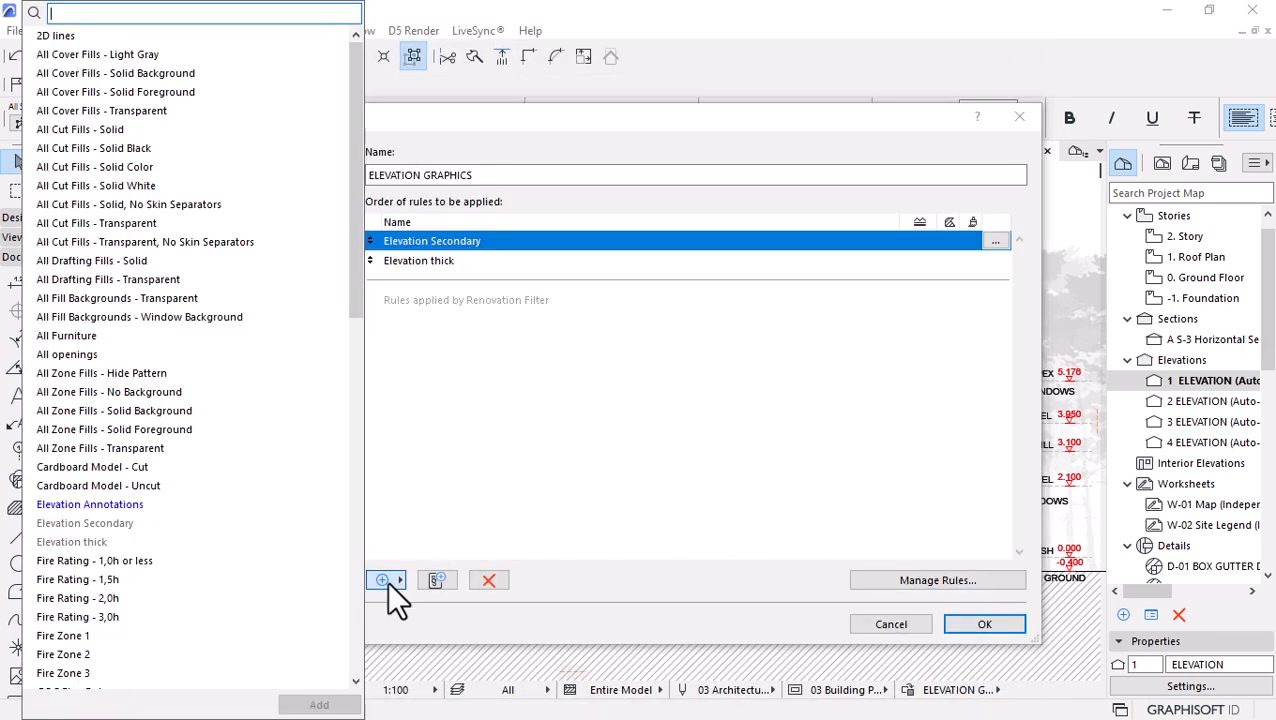
{"action": "left_click", "coordinate": [104, 504]}
{"action": "left_click", "coordinate": [319, 705]}
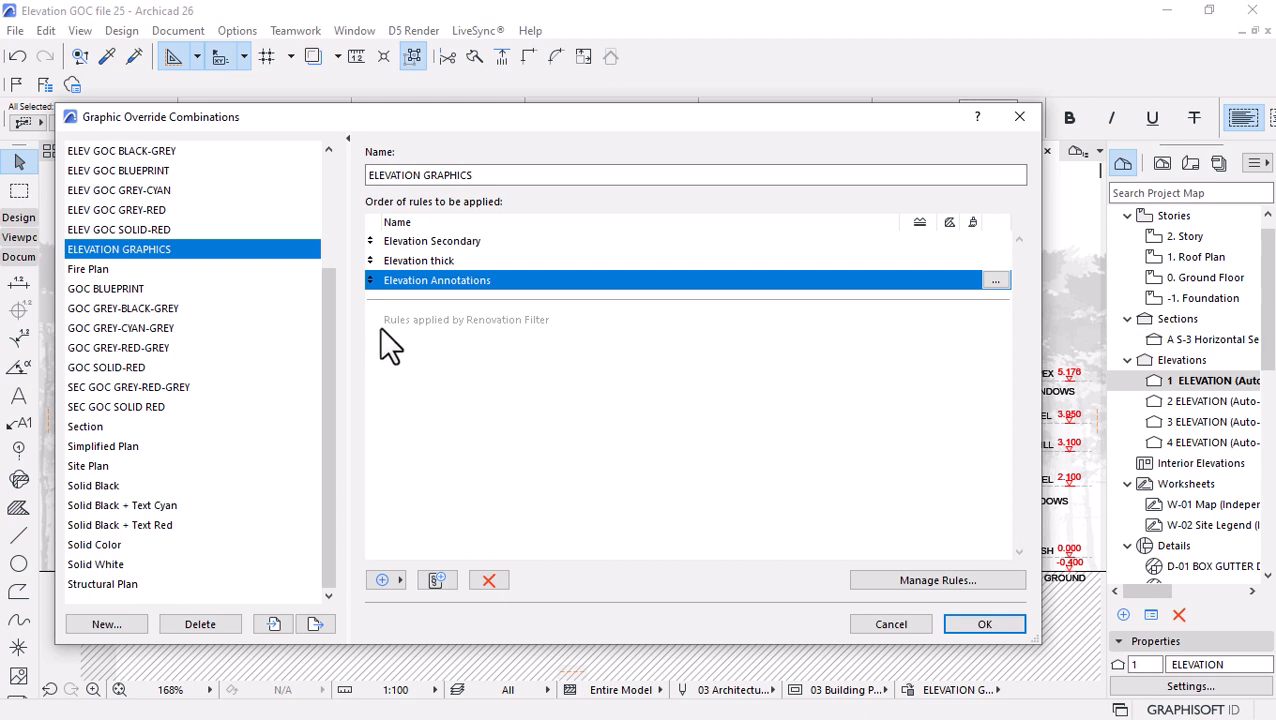
{"action": "left_click_drag", "start_coordinate": [369, 280], "coordinate": [372, 238]}
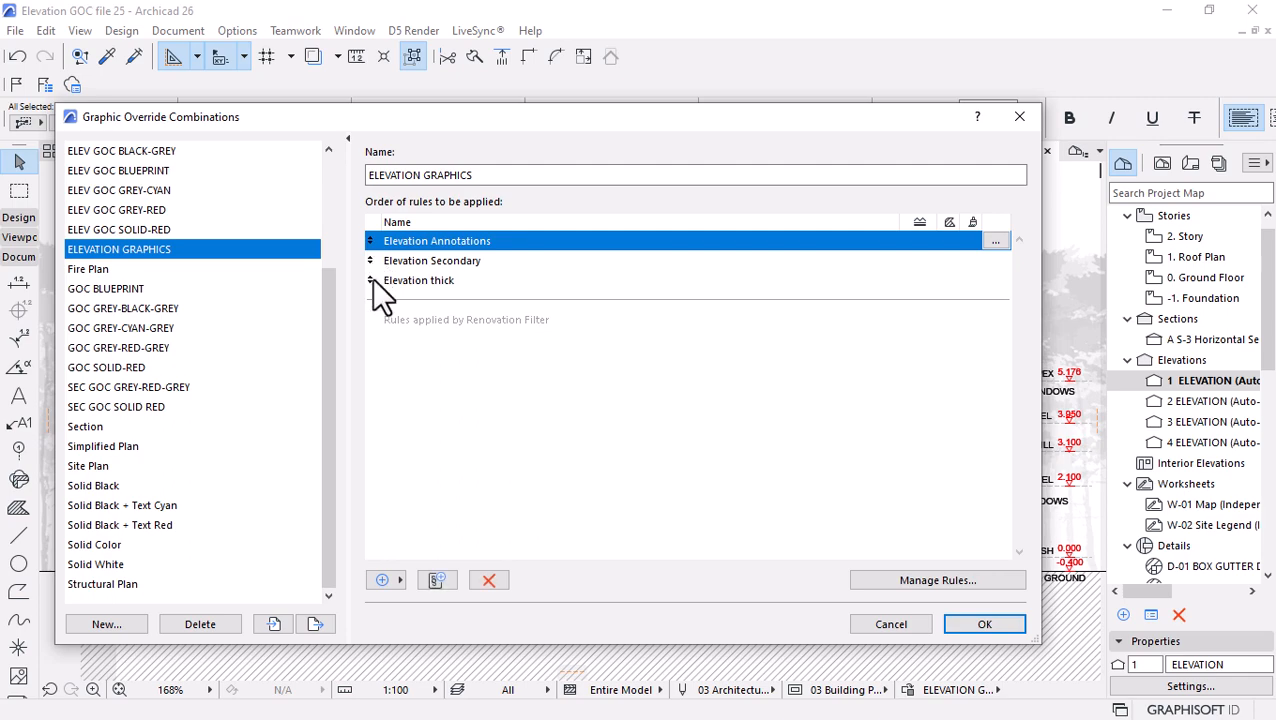
{"action": "left_click", "coordinate": [999, 622]}
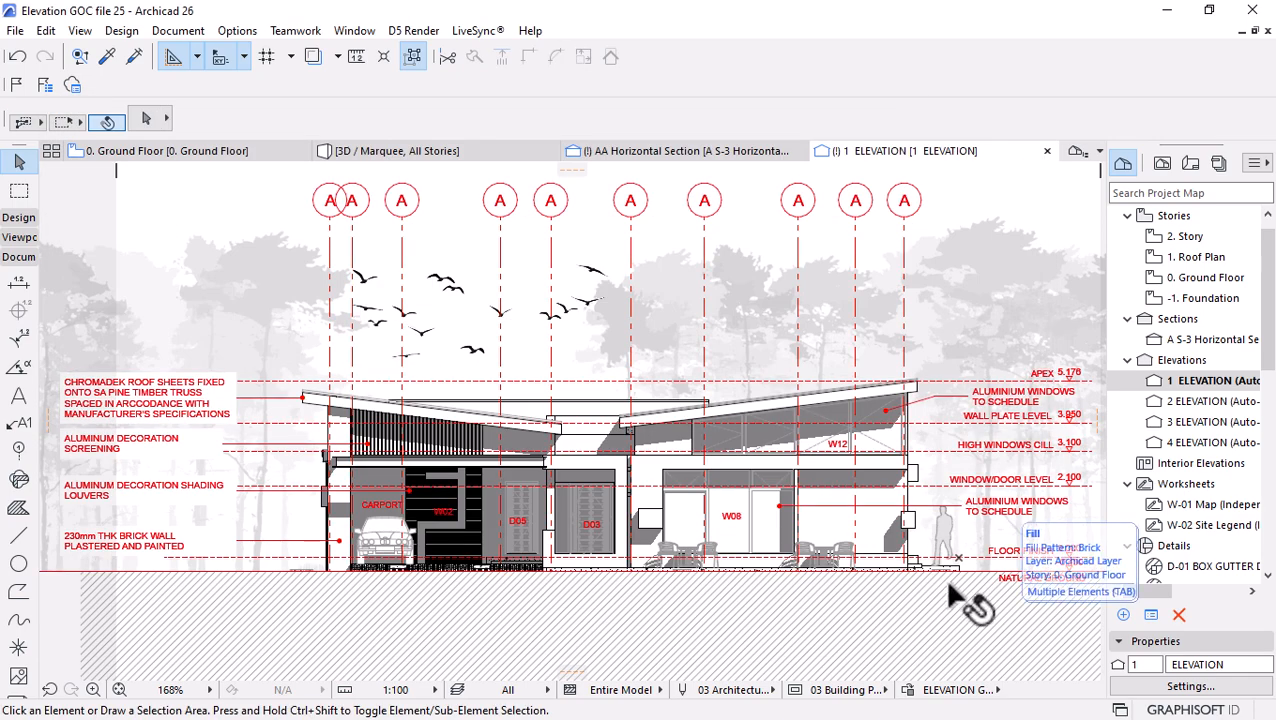
Examine the annotations and level markers on elevation 1 and review the rule order of the ELEVATION GRAPHICS combination.
{"action": "scroll", "coordinate": [522, 410], "scroll_direction": "down", "scroll_amount": 2}
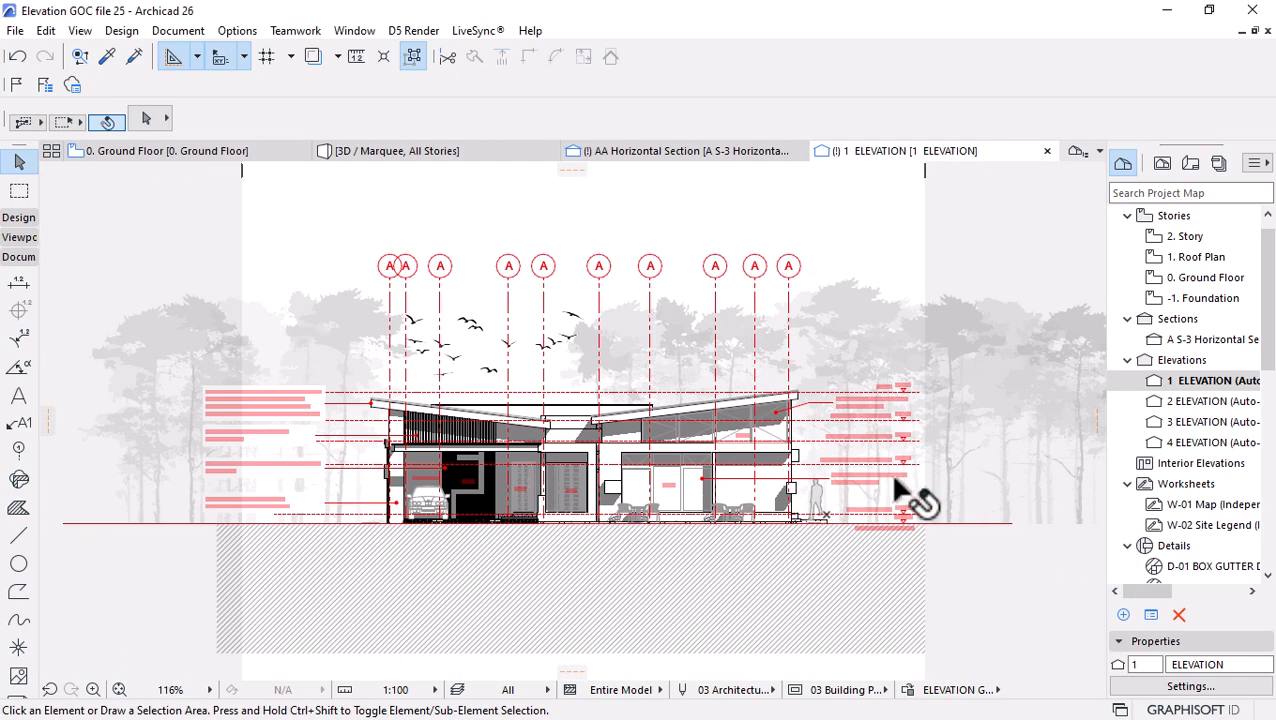
{"action": "scroll", "coordinate": [894, 478], "scroll_direction": "up", "scroll_amount": 4}
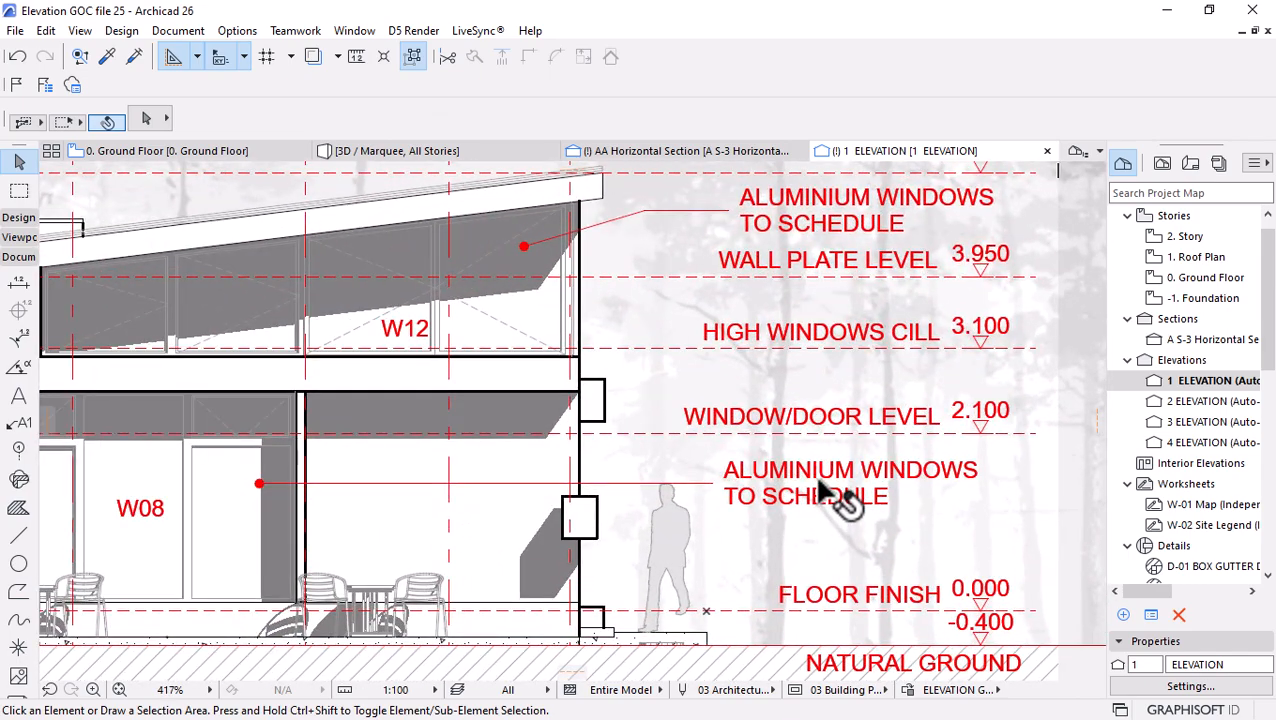
{"action": "scroll", "coordinate": [880, 480], "scroll_direction": "down", "scroll_amount": 3}
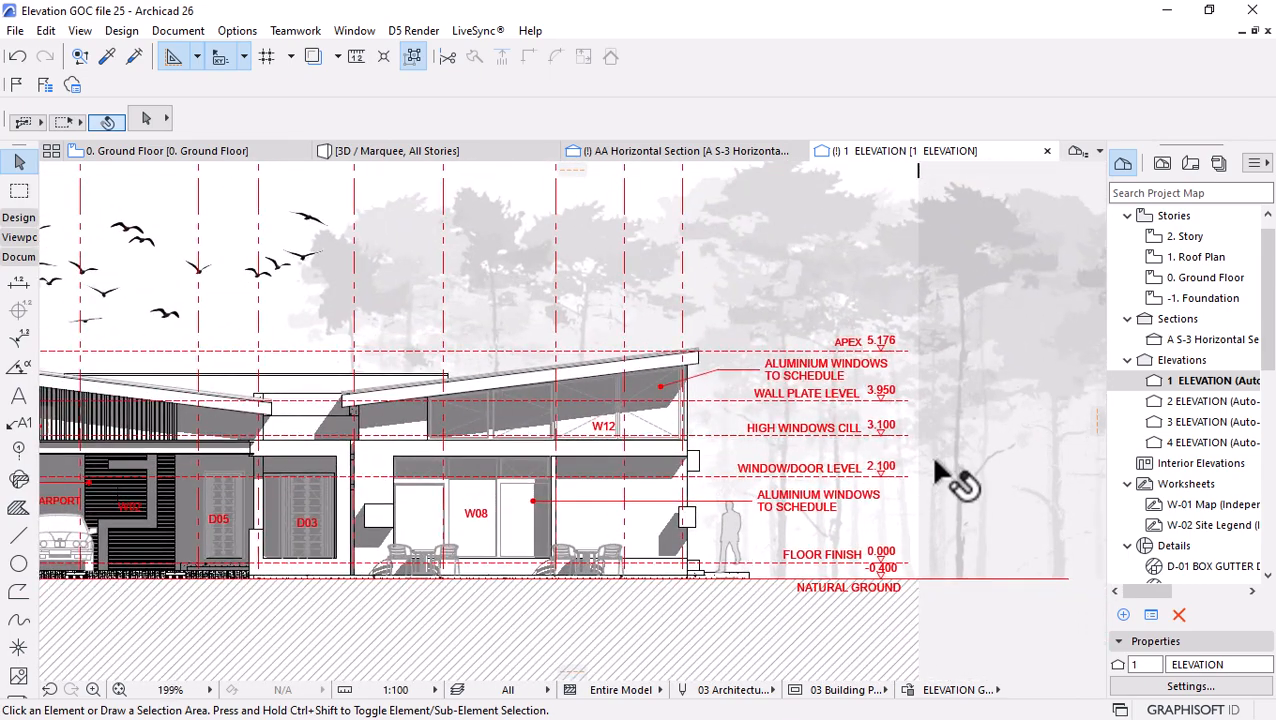
{"action": "scroll", "coordinate": [900, 478], "scroll_direction": "down", "scroll_amount": 2}
{"action": "scroll", "coordinate": [55, 445], "scroll_direction": "up", "scroll_amount": 3}
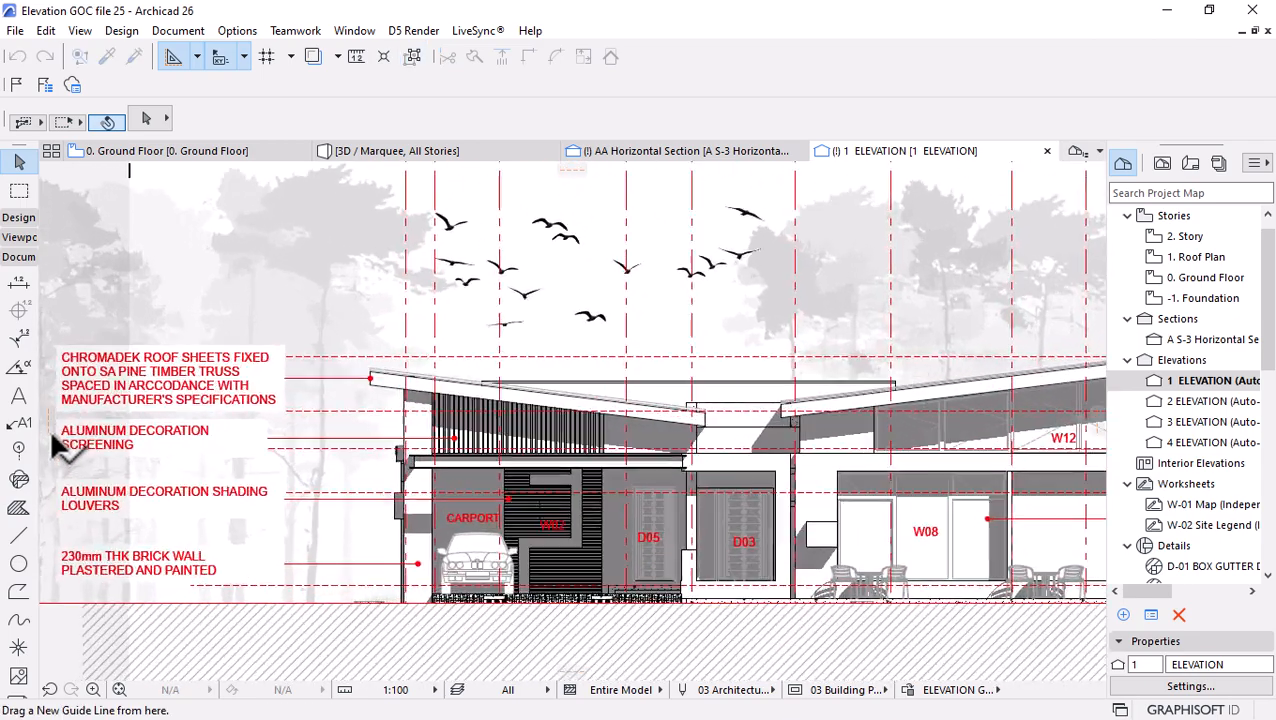
{"action": "left_click", "coordinate": [909, 693]}
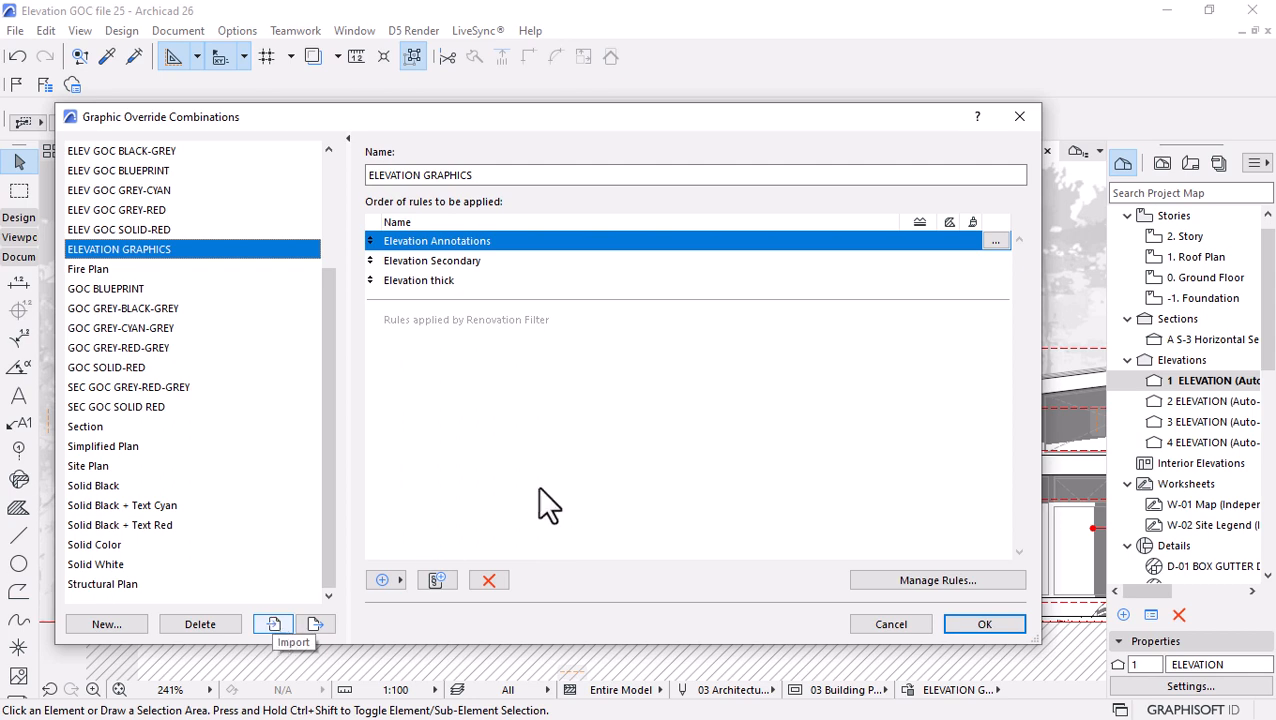
{"action": "left_click", "coordinate": [962, 625]}
Open 2 ELEVATION and choose ELEVATION GRAPHICS as its graphic override combination.
{"action": "double_click", "coordinate": [1190, 404]}
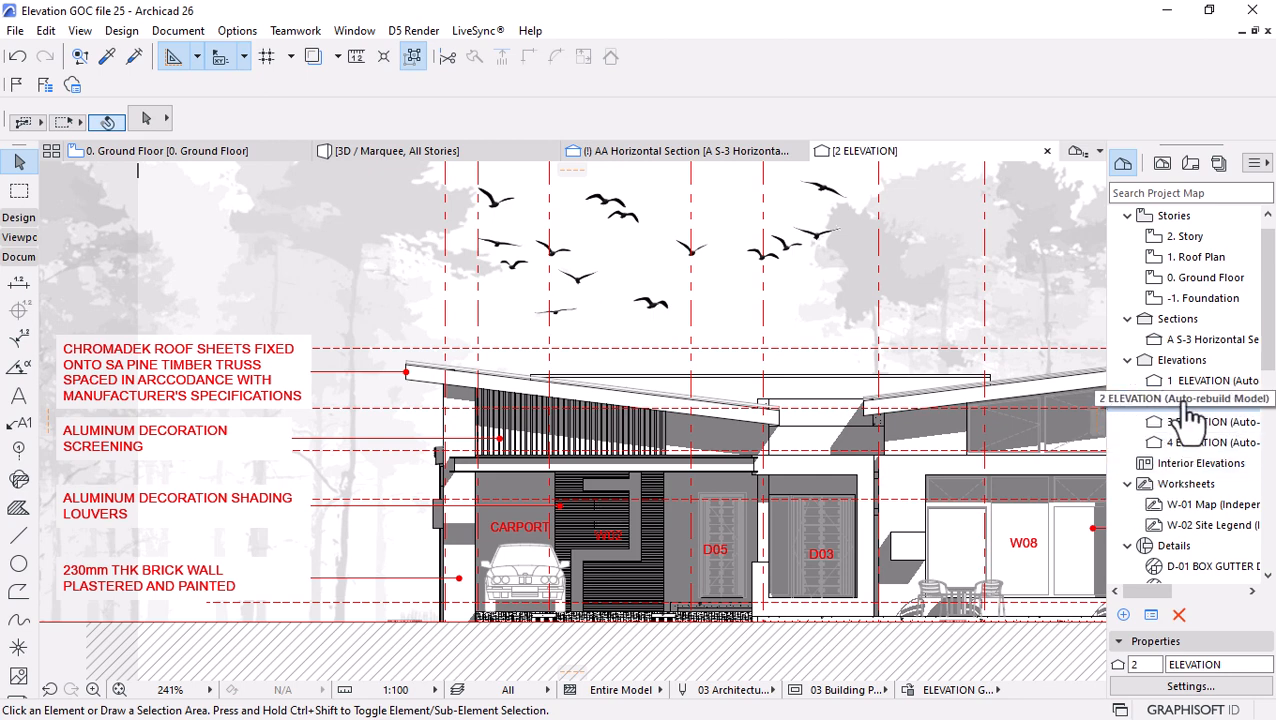
{"action": "double_click", "coordinate": [1200, 401]}
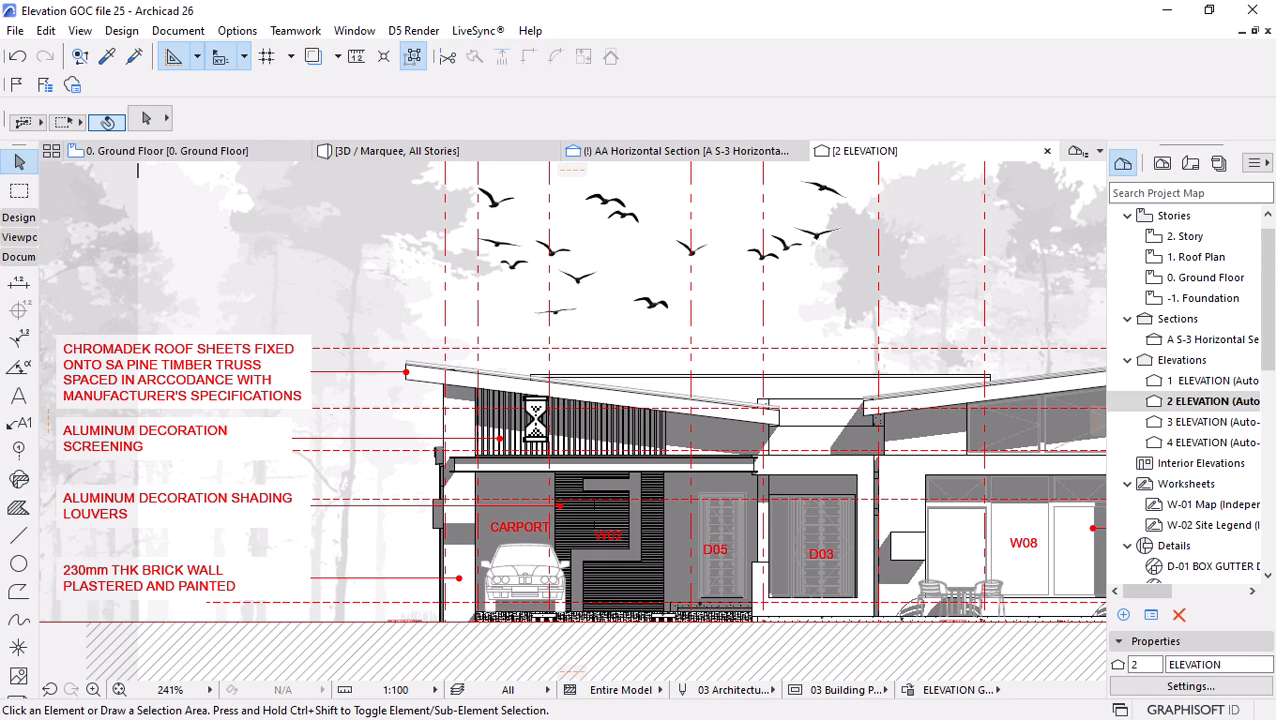
{"action": "scroll", "coordinate": [315, 448], "scroll_direction": "down", "scroll_amount": 2}
{"action": "scroll", "coordinate": [578, 384], "scroll_direction": "up", "scroll_amount": 2}
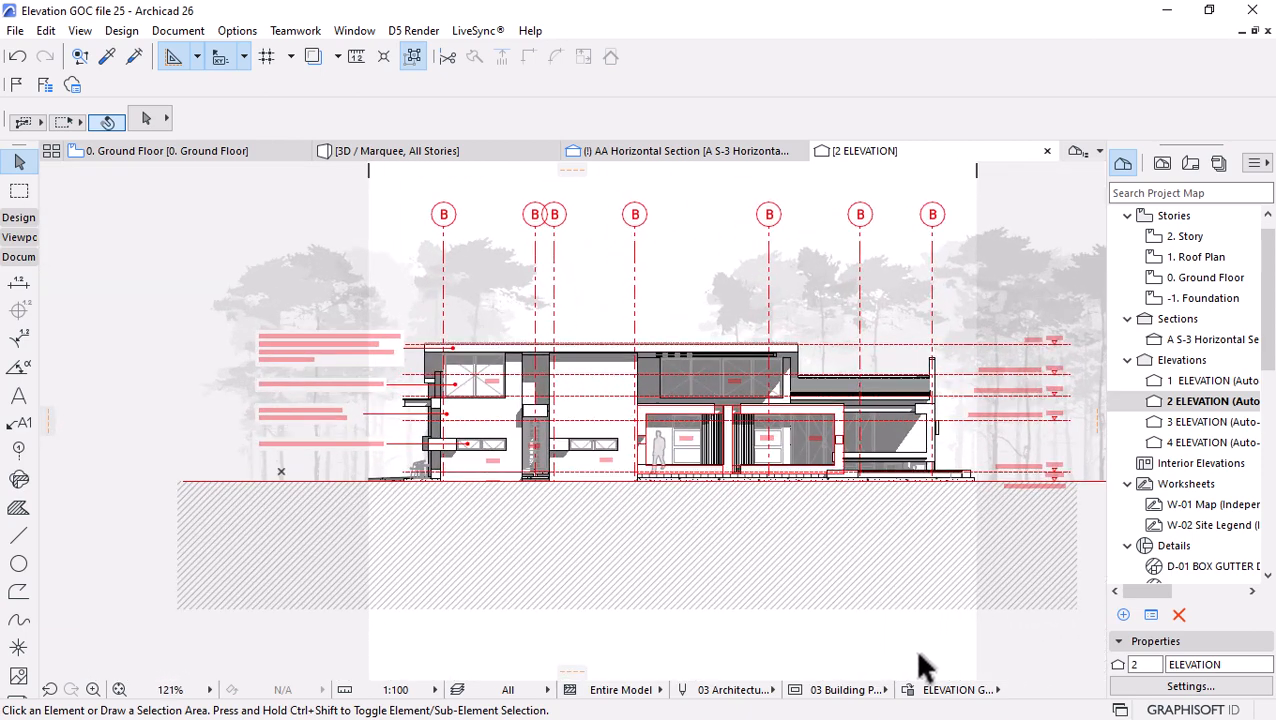
{"action": "left_click", "coordinate": [964, 692]}
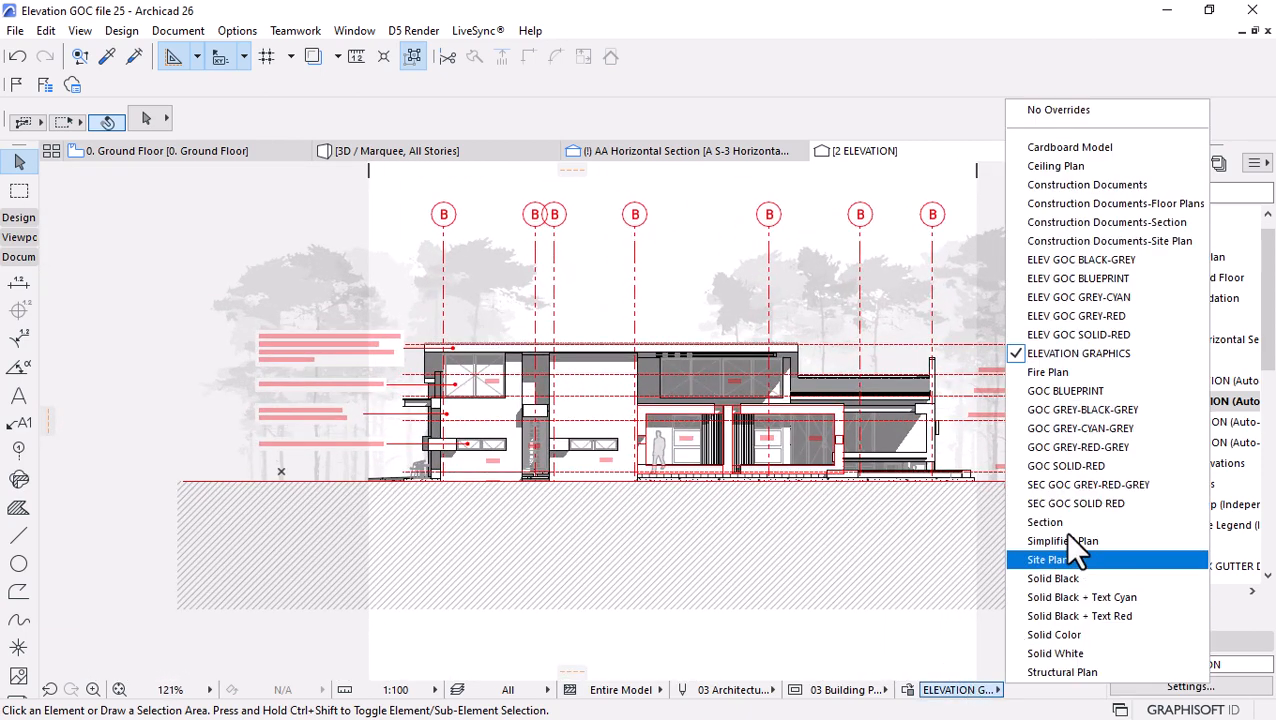
{"action": "left_click", "coordinate": [1078, 353]}
Examine line weights, window labels, notes and level markers across elevation 2, including the roof on its lower wing.
{"action": "scroll", "coordinate": [540, 378], "scroll_direction": "up", "scroll_amount": 2}
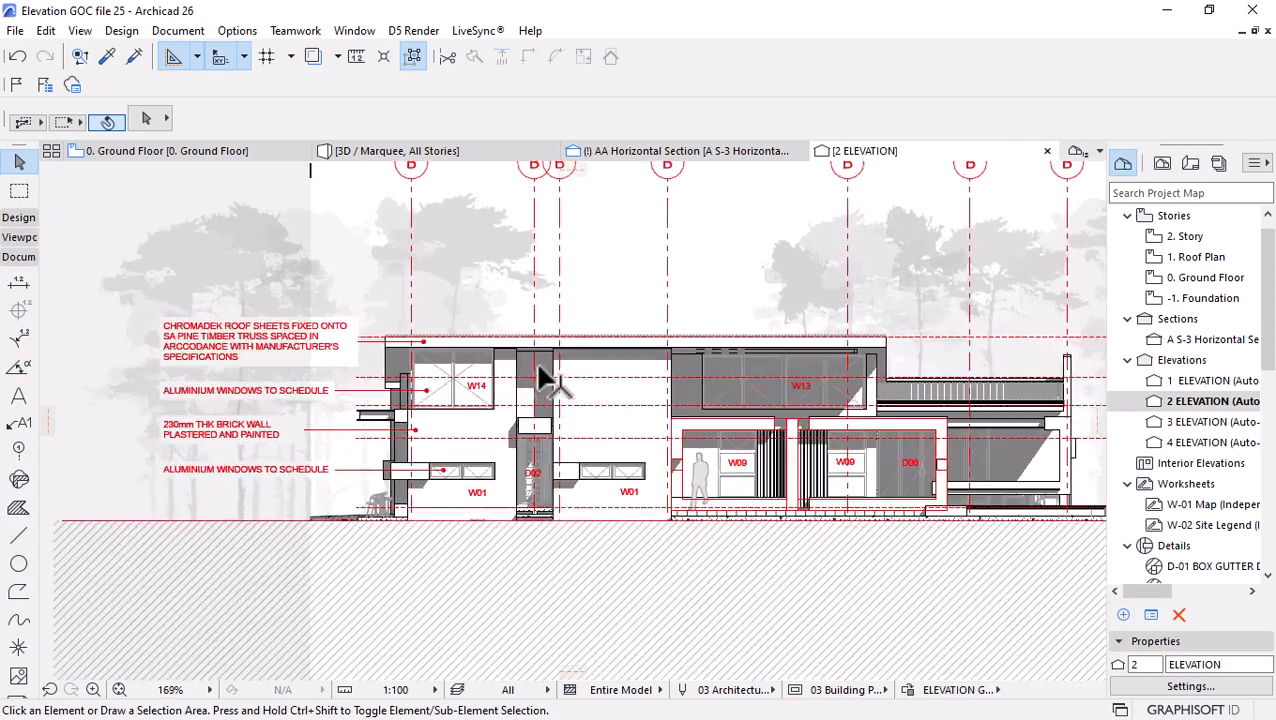
{"action": "scroll", "coordinate": [538, 368], "scroll_direction": "up", "scroll_amount": 2}
{"action": "scroll", "coordinate": [461, 415], "scroll_direction": "up", "scroll_amount": 2}
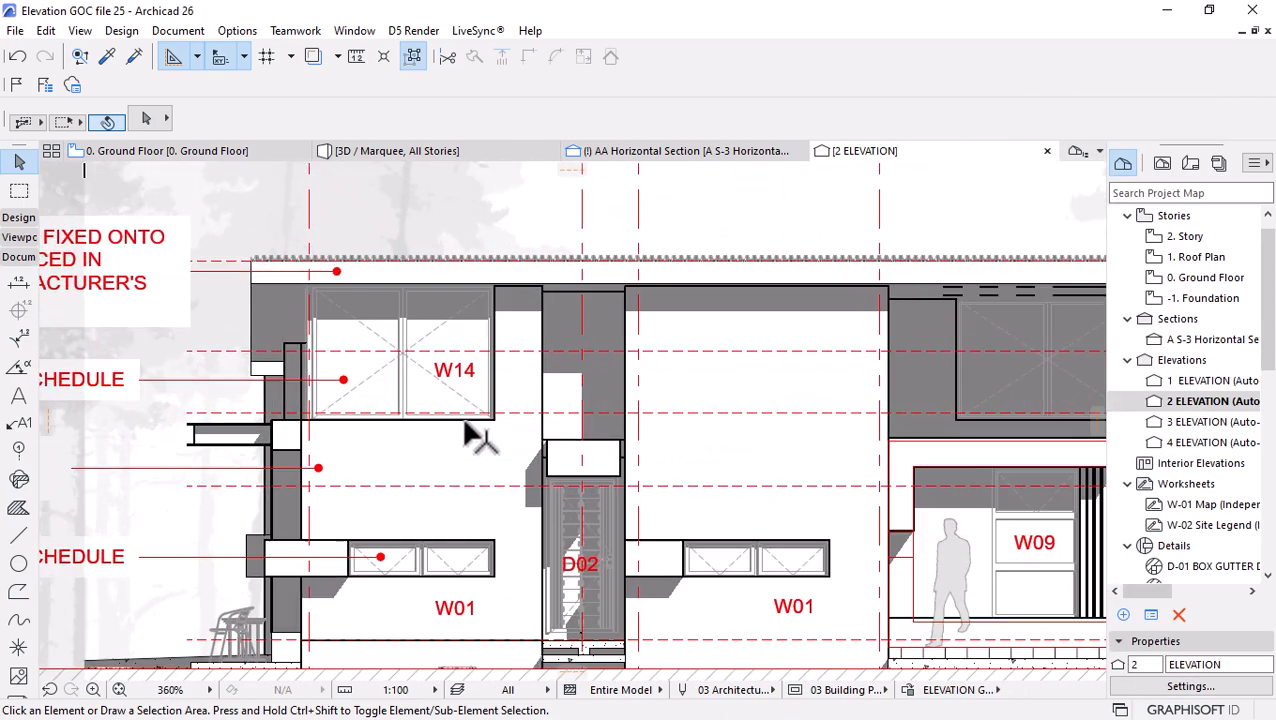
{"action": "scroll", "coordinate": [373, 416], "scroll_direction": "down", "scroll_amount": 6}
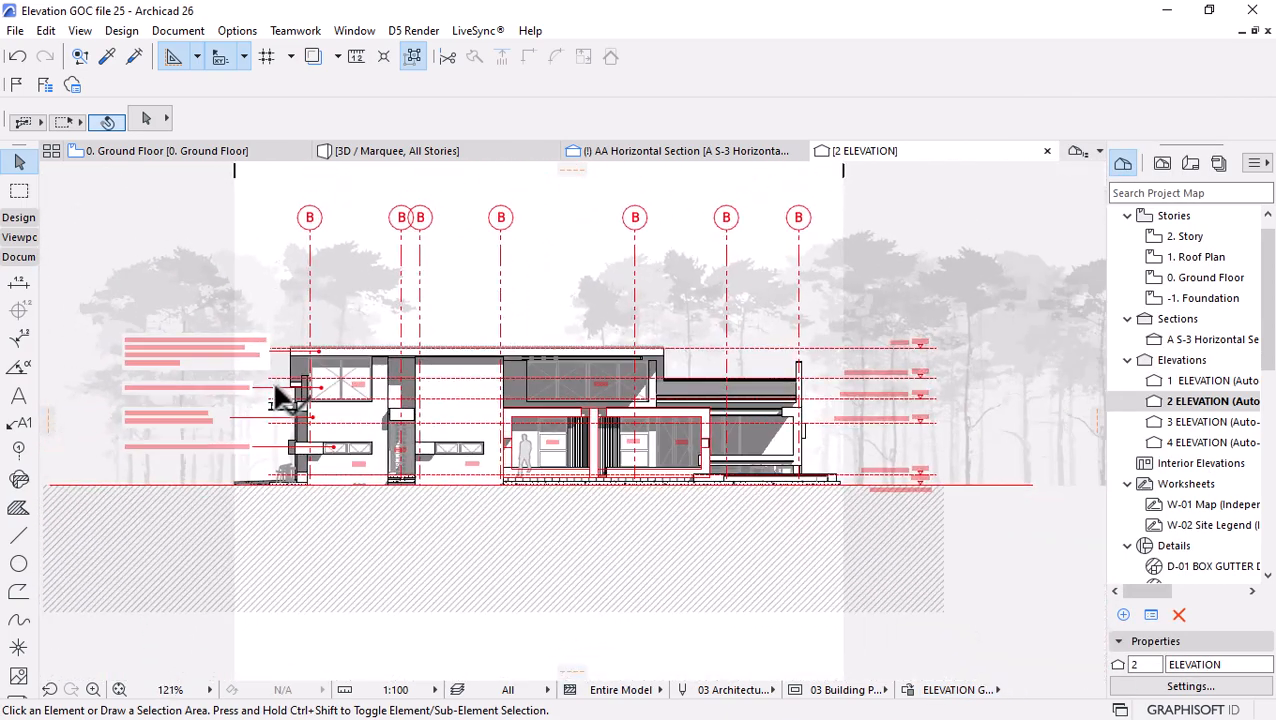
{"action": "scroll", "coordinate": [843, 404], "scroll_direction": "up", "scroll_amount": 1}
{"action": "scroll", "coordinate": [960, 441], "scroll_direction": "up", "scroll_amount": 4}
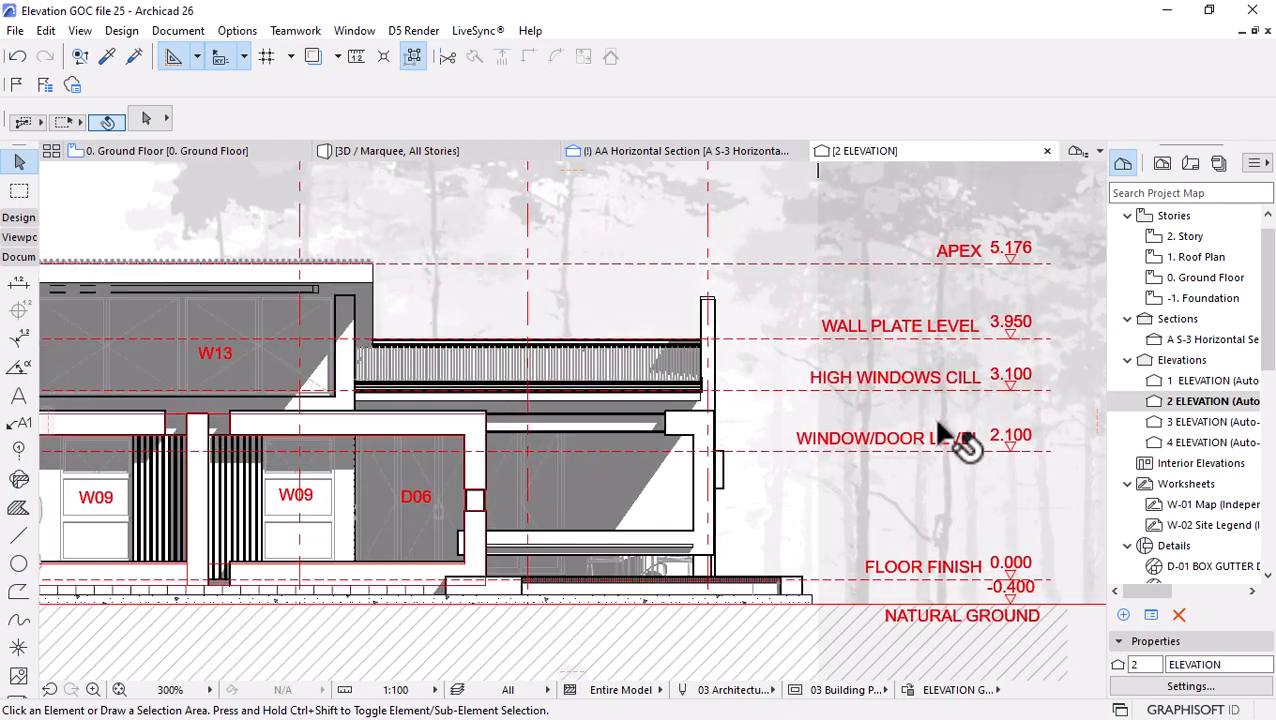
{"action": "scroll", "coordinate": [937, 445], "scroll_direction": "down", "scroll_amount": 1}
{"action": "scroll", "coordinate": [921, 396], "scroll_direction": "down", "scroll_amount": 2}
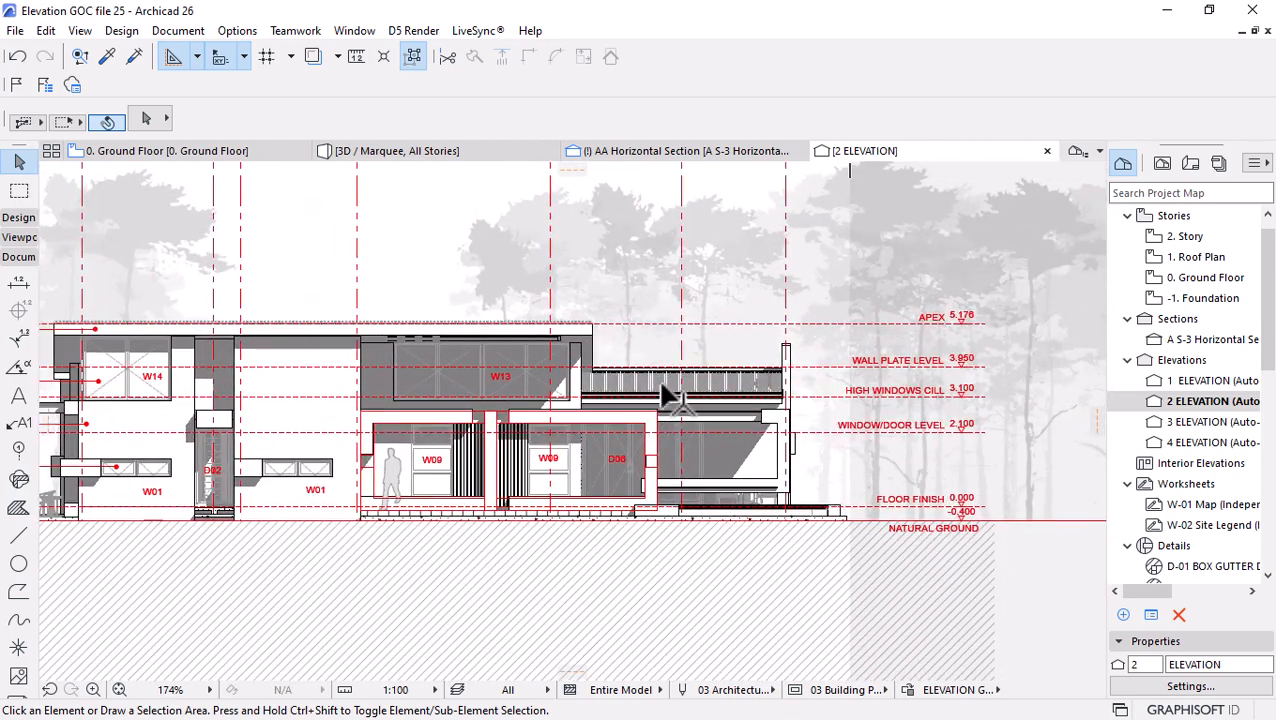
{"action": "scroll", "coordinate": [663, 386], "scroll_direction": "down", "scroll_amount": 2}
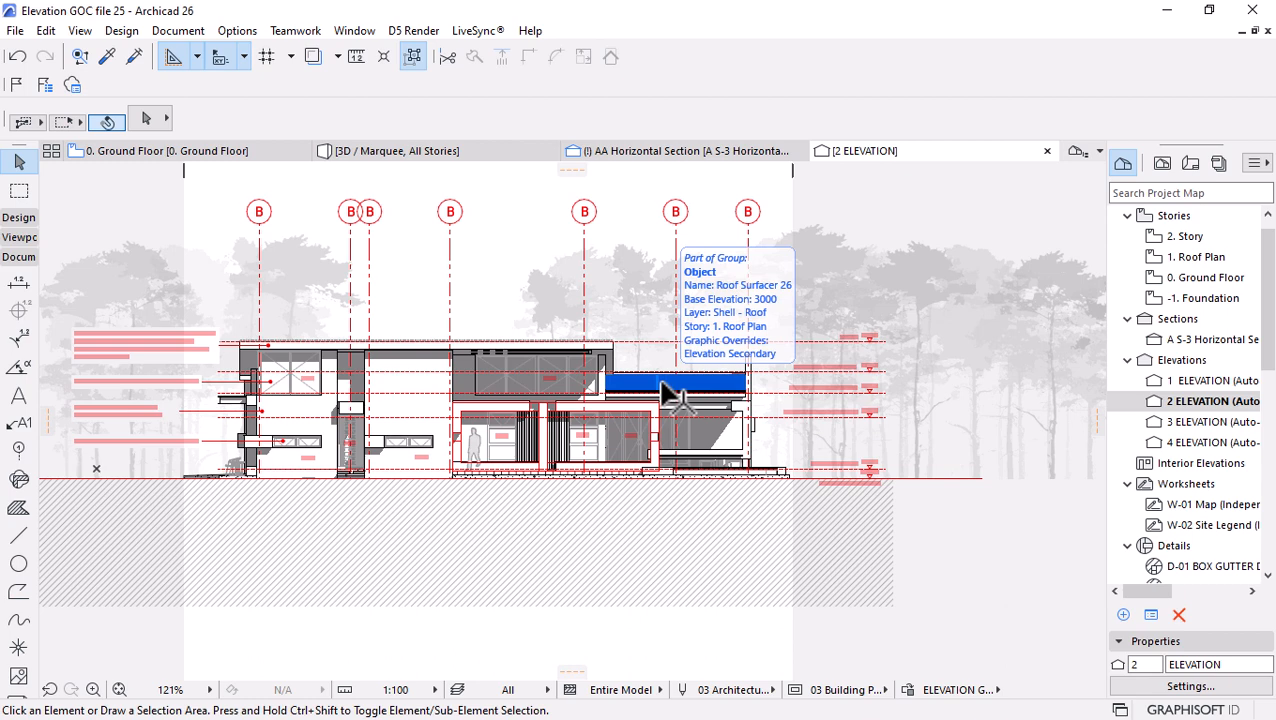
Switch elevation 2 to the ELEV GOC BLACK-GREY override combination and inspect its linework and annotations.
{"action": "left_click", "coordinate": [908, 690]}
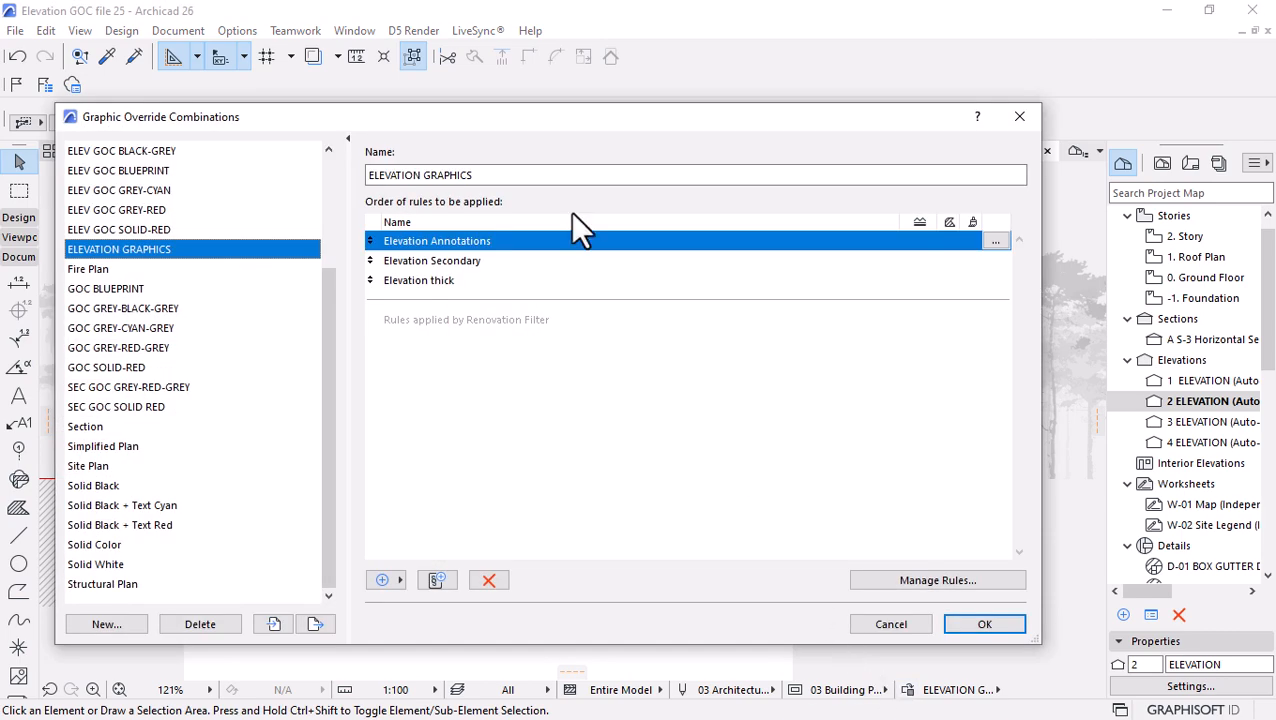
{"action": "scroll", "coordinate": [325, 400], "scroll_direction": "up", "scroll_amount": 2}
{"action": "left_click", "coordinate": [90, 269]}
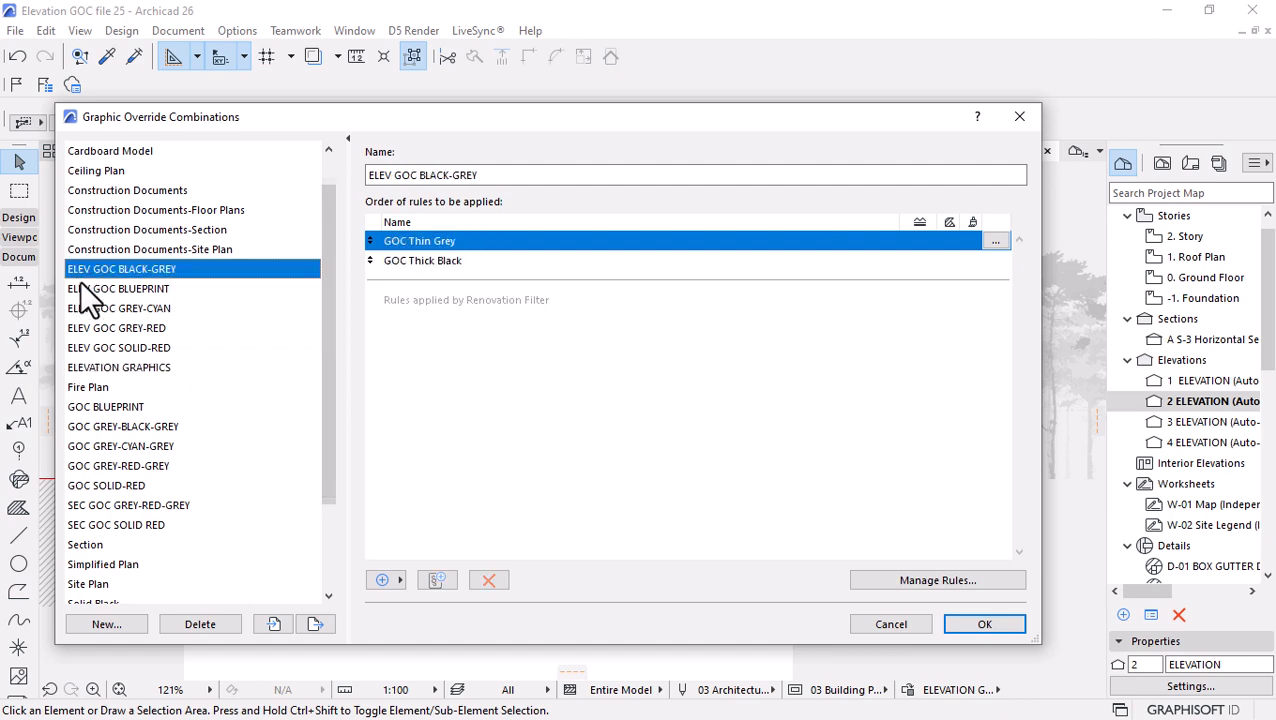
{"action": "left_click", "coordinate": [981, 626]}
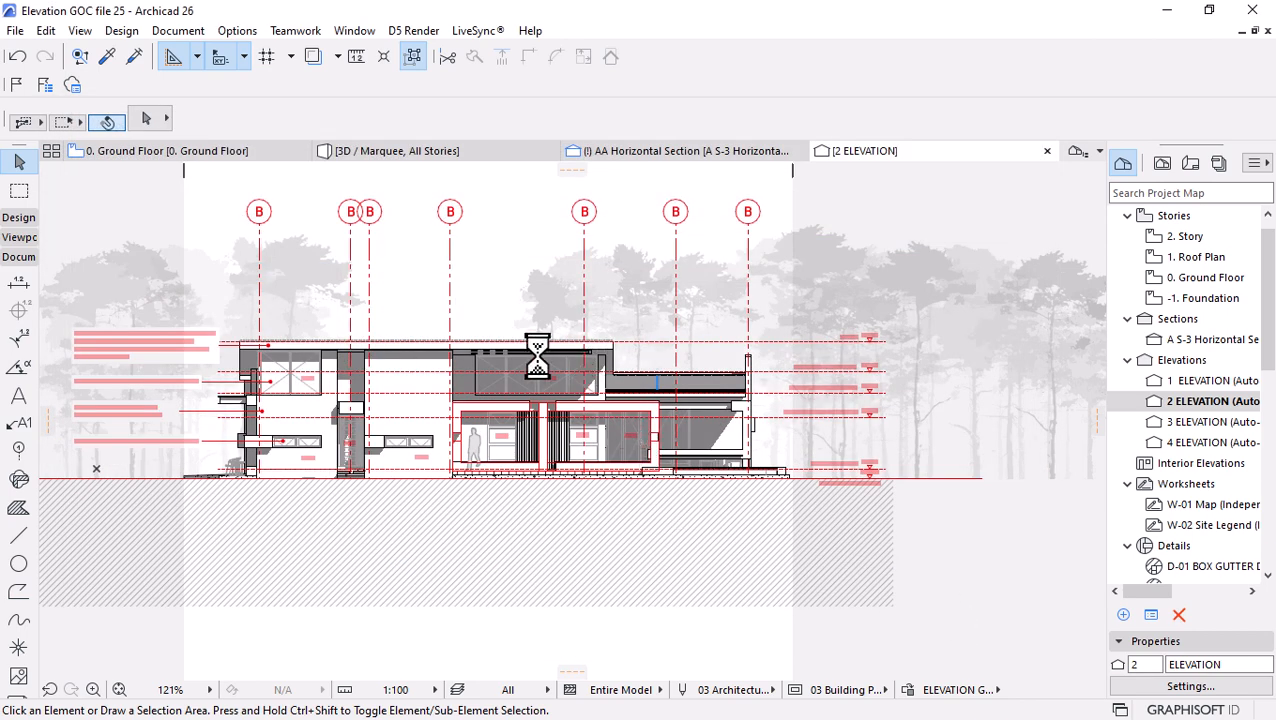
{"action": "scroll", "coordinate": [552, 355], "scroll_direction": "up", "scroll_amount": 3}
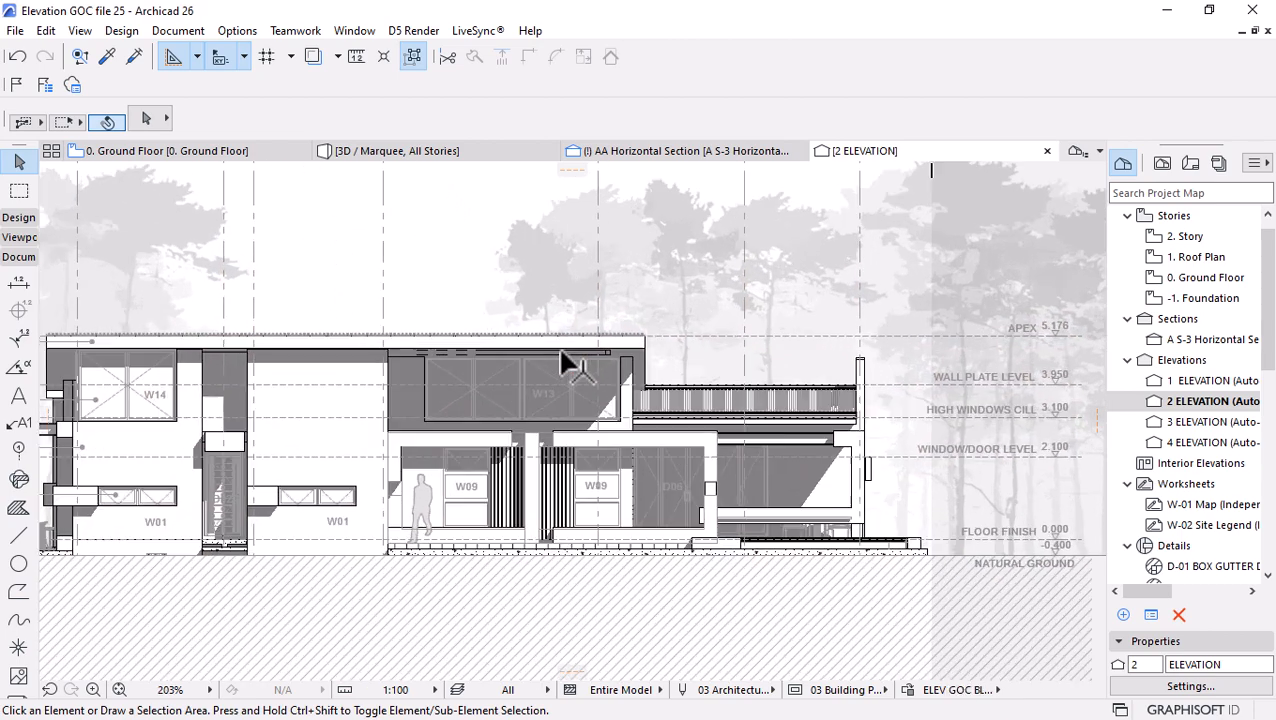
{"action": "scroll", "coordinate": [290, 395], "scroll_direction": "down", "scroll_amount": 1}
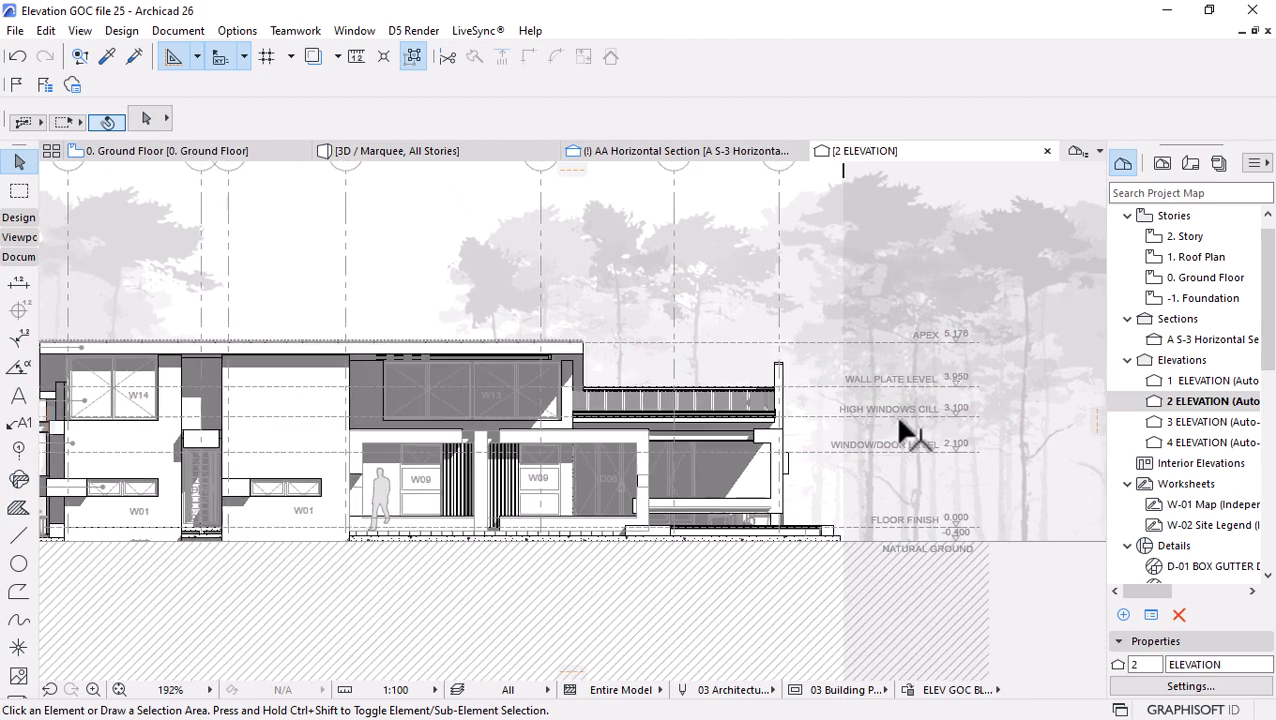
{"action": "scroll", "coordinate": [894, 415], "scroll_direction": "up", "scroll_amount": 1}
Try the ELEV GOC BLUEPRINT override combination on elevation 2, followed by ELEV GOC GREY-CYAN.
{"action": "left_click", "coordinate": [945, 688]}
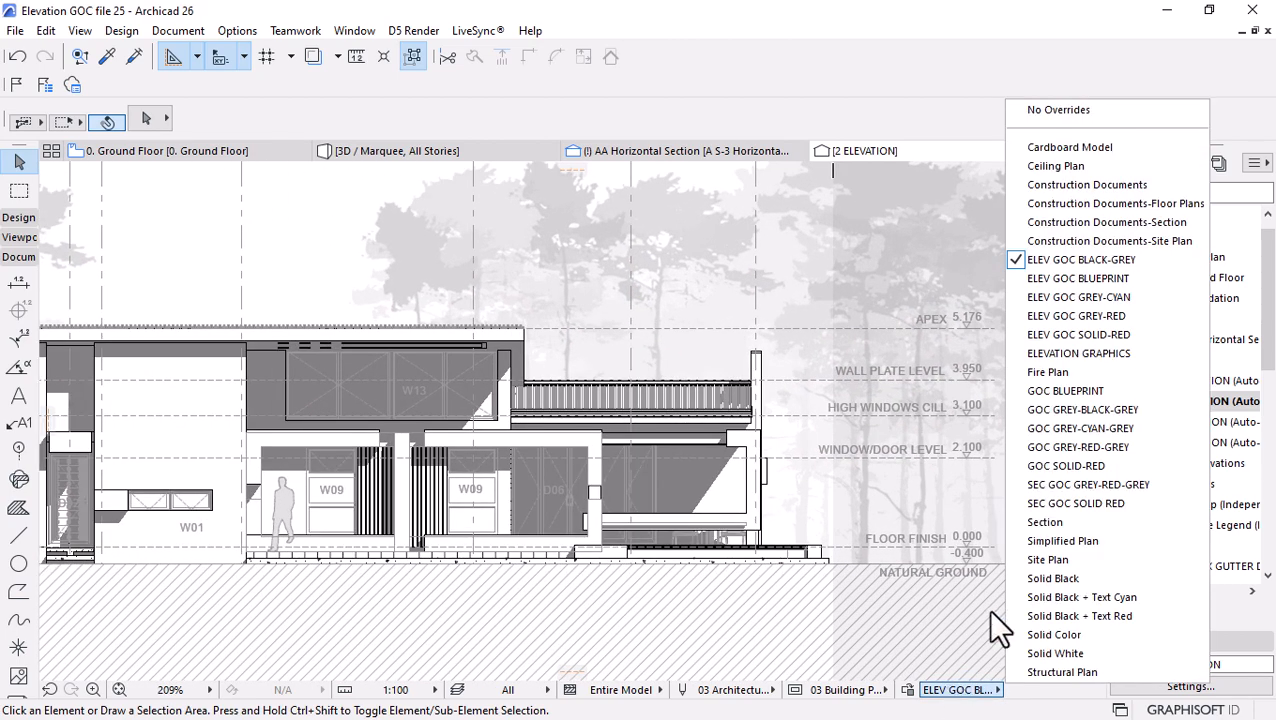
{"action": "left_click", "coordinate": [1082, 279]}
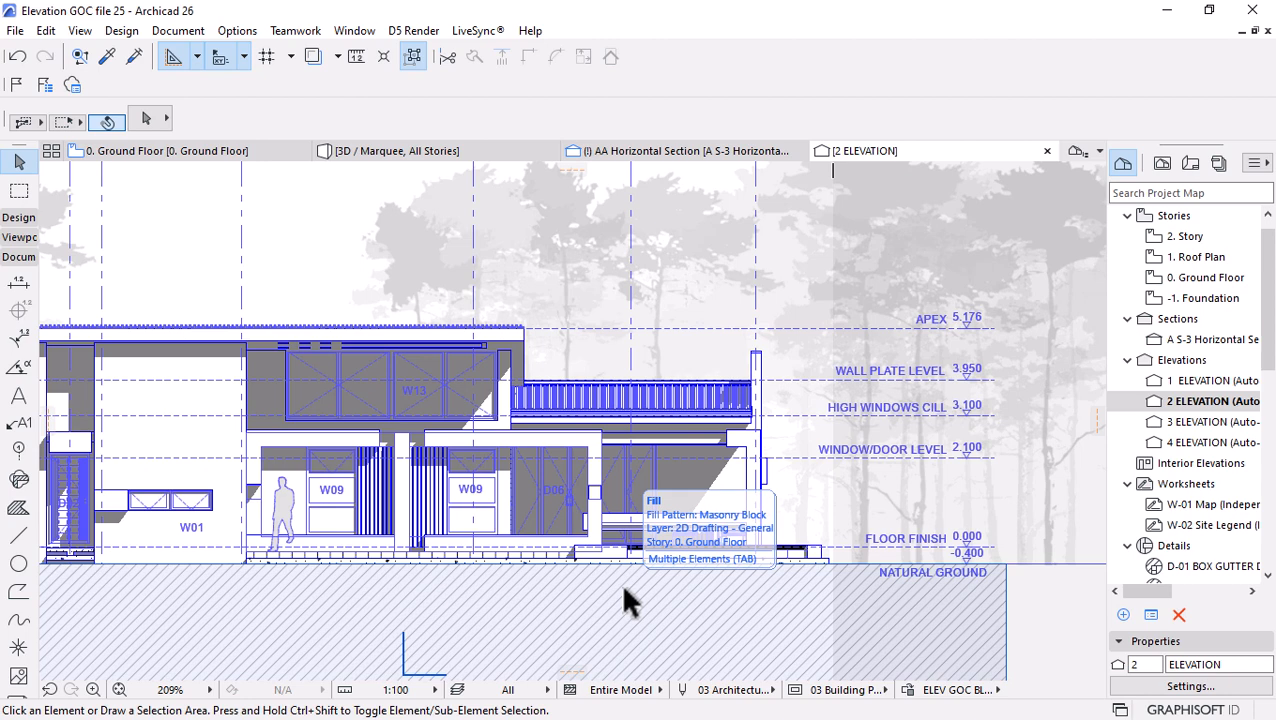
{"action": "left_click", "coordinate": [962, 690]}
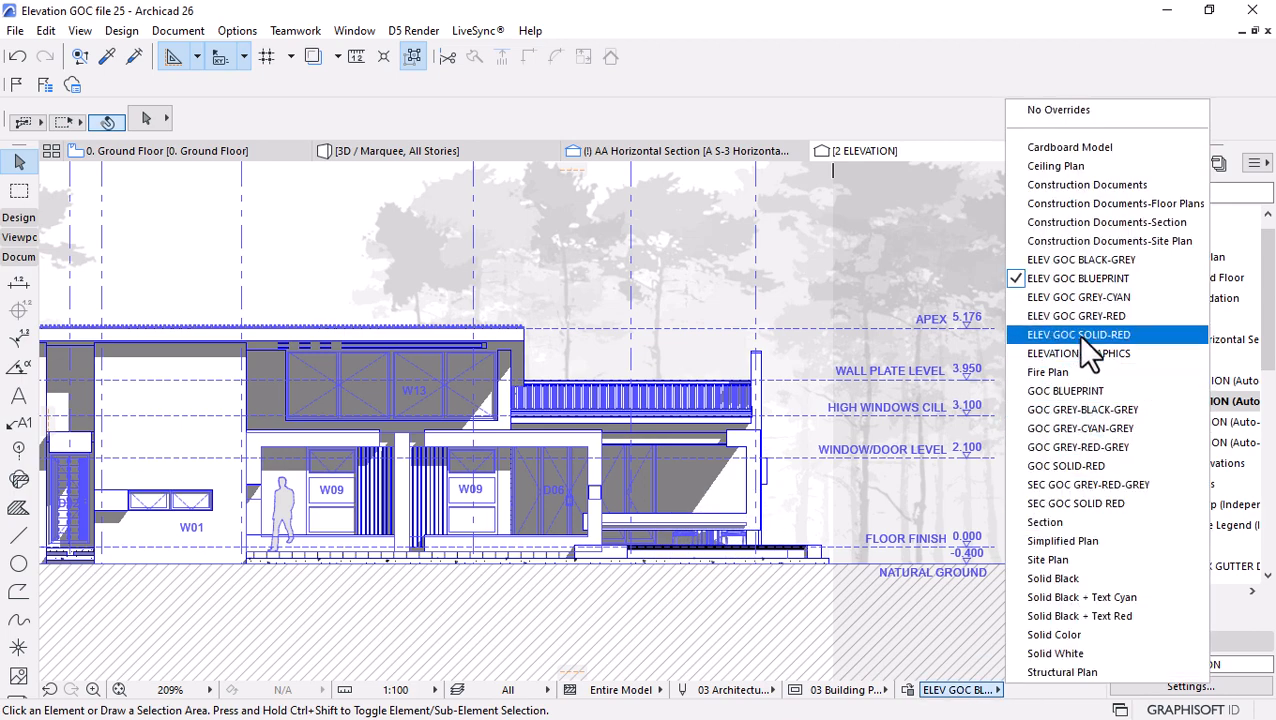
{"action": "left_click", "coordinate": [1087, 298]}
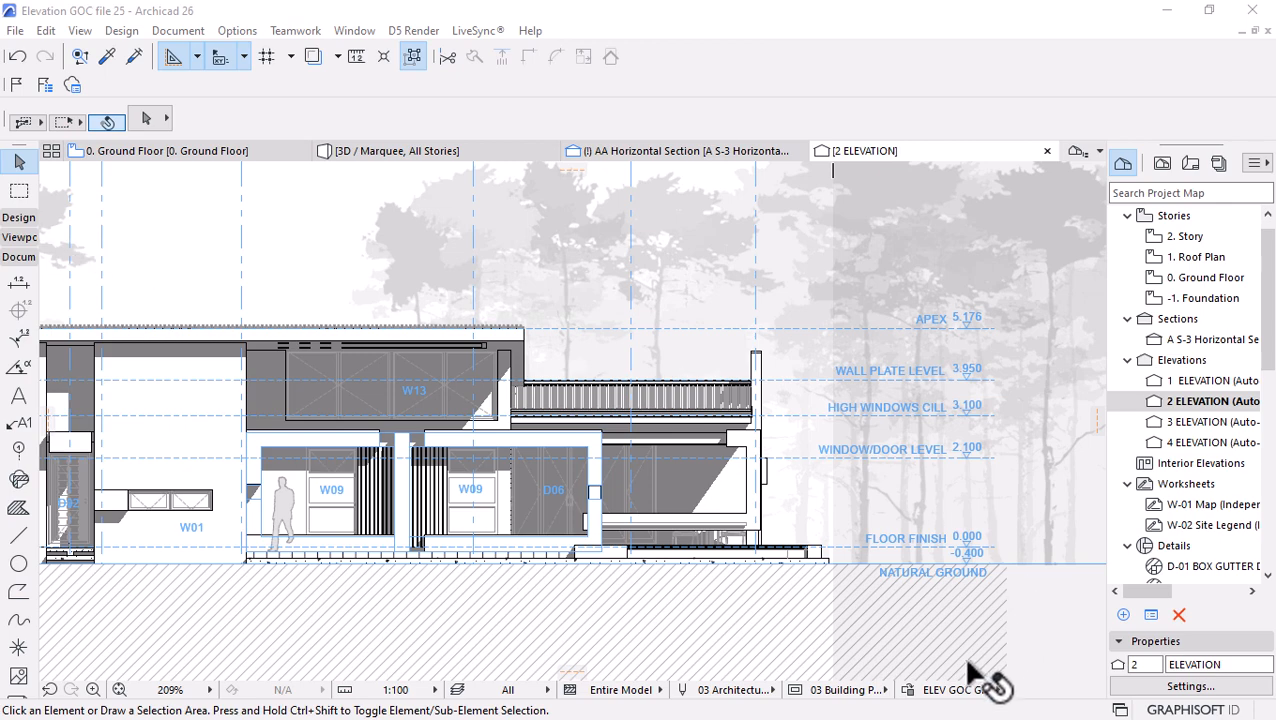
Apply the ELEV GOC GREY-RED override combination to elevation 2, followed by ELEV GOC SOLID-RED.
{"action": "left_click", "coordinate": [985, 693]}
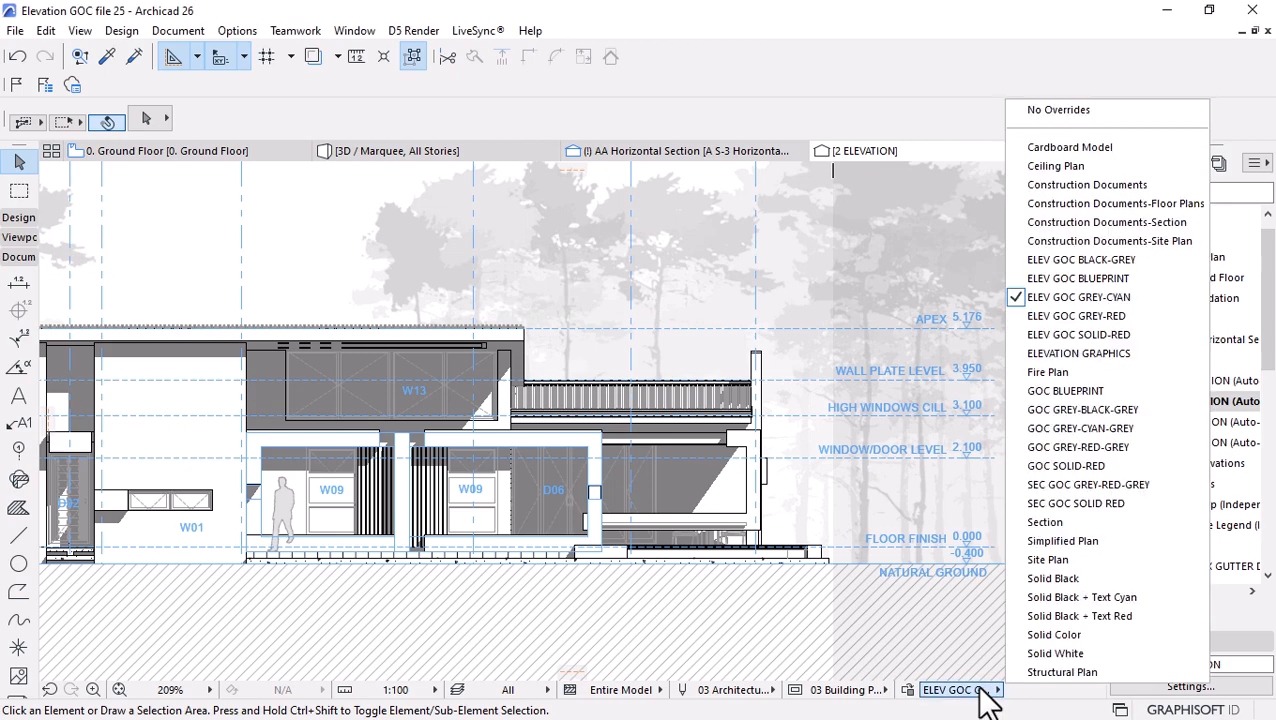
{"action": "left_click", "coordinate": [1092, 318]}
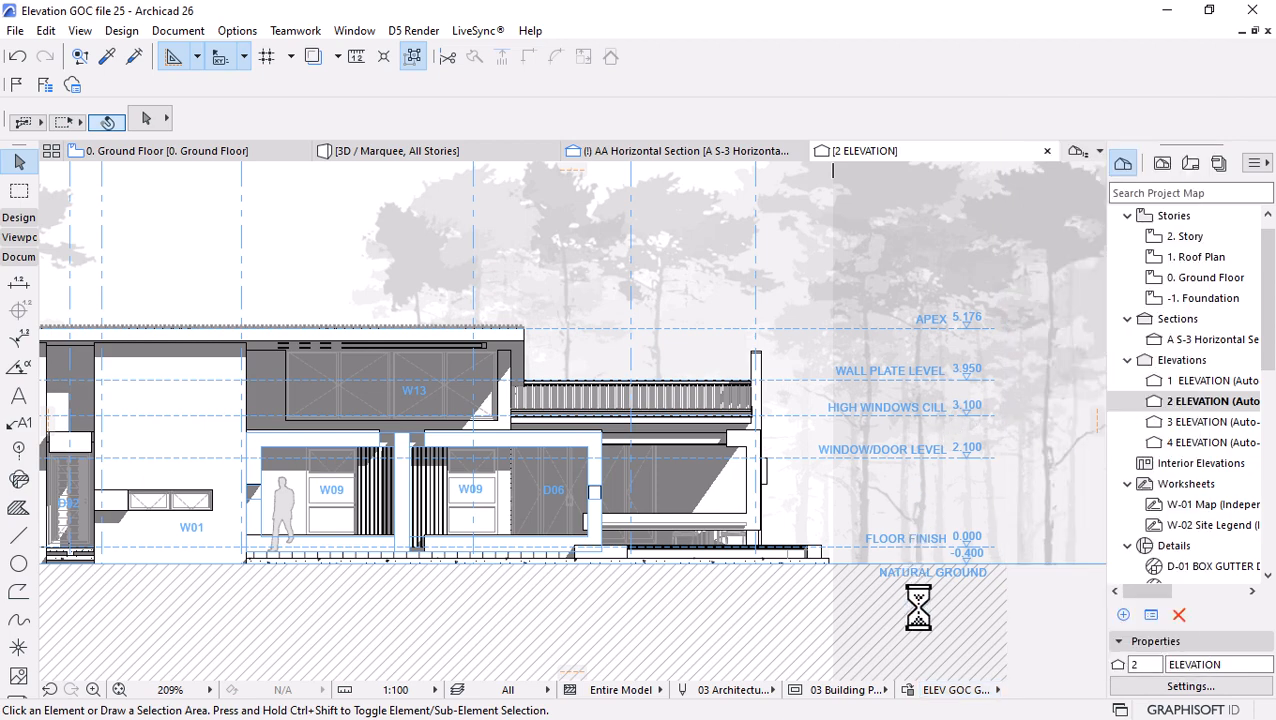
{"action": "left_click", "coordinate": [940, 690]}
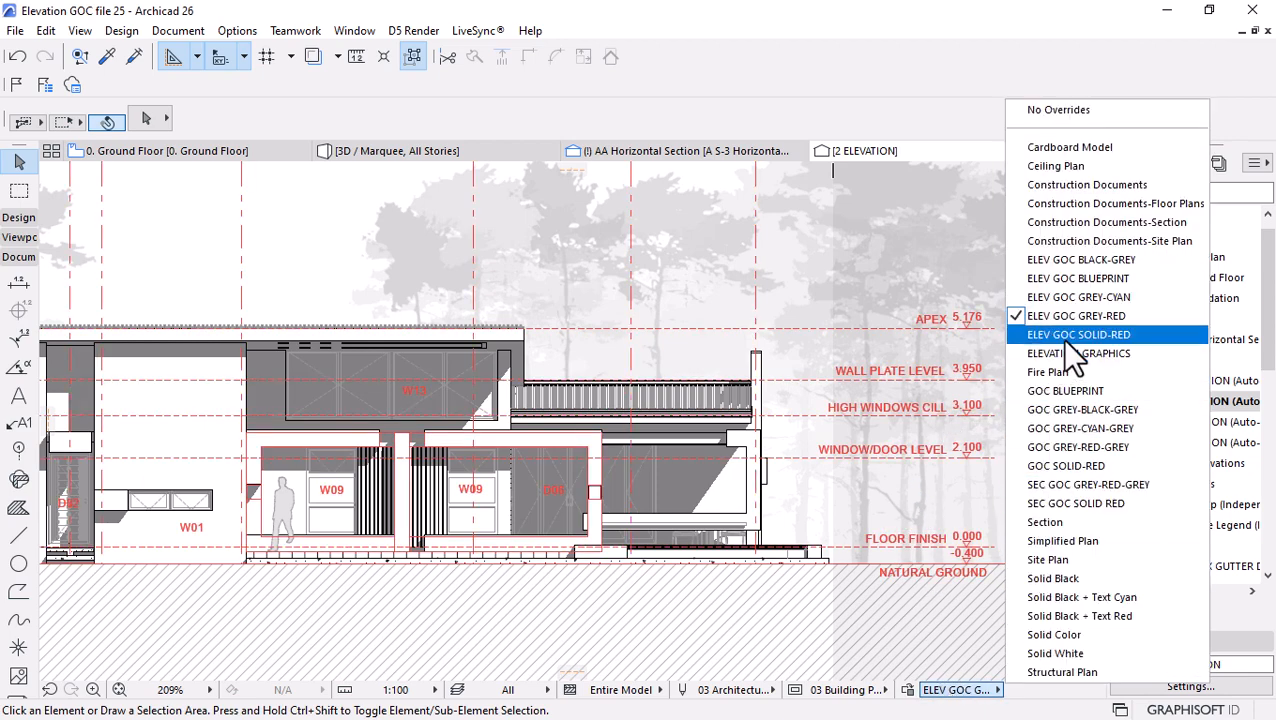
{"action": "left_click", "coordinate": [1061, 338]}
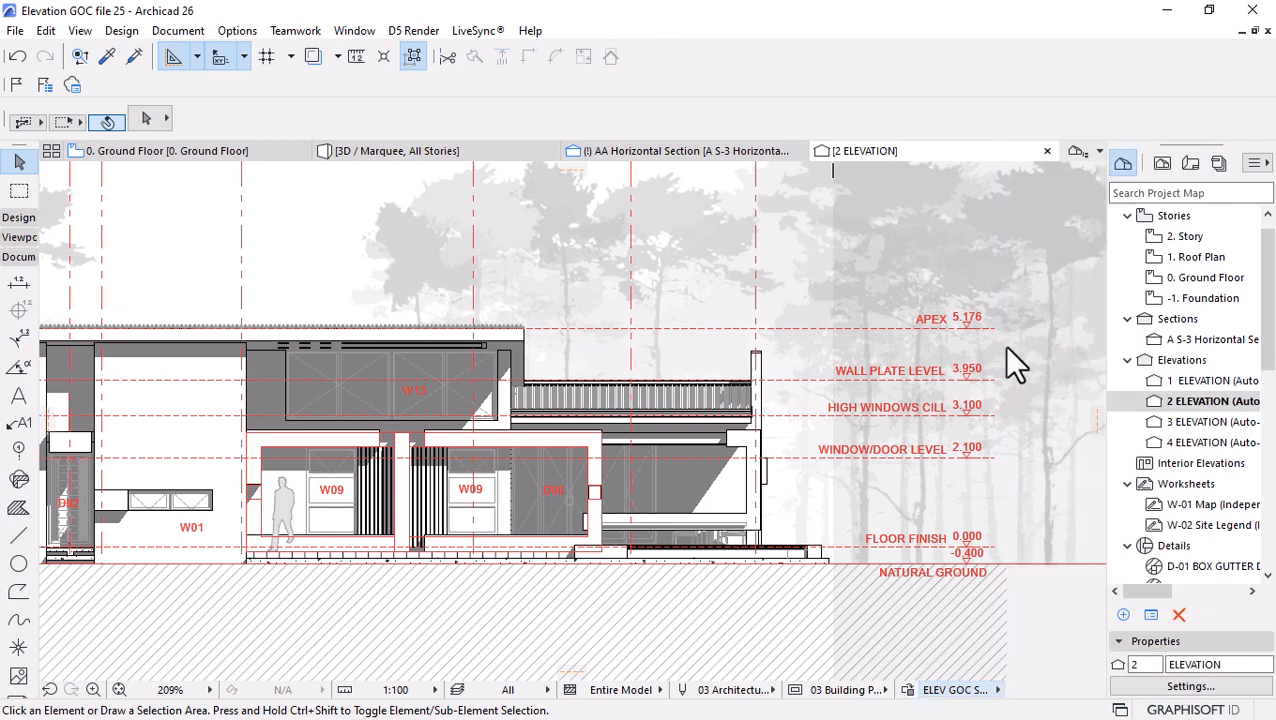